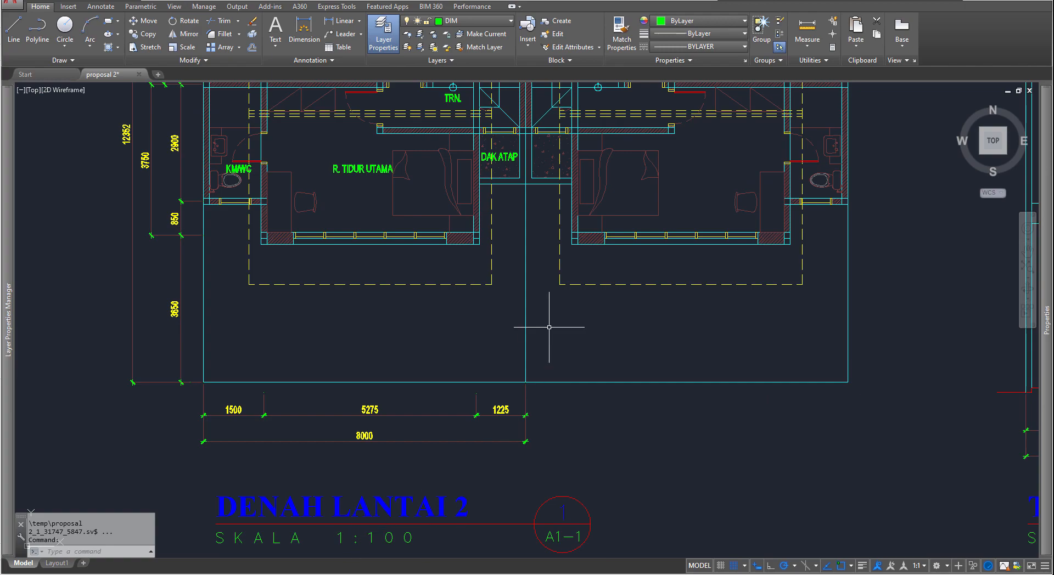
# - Examine the front elevation, then the rooms and dimensions of the first-floor and second-floor plans
pyautogui.scroll(-4, 549, 328)
pyautogui.scroll(2, 632, 329)
pyautogui.scroll(3, 507, 337)
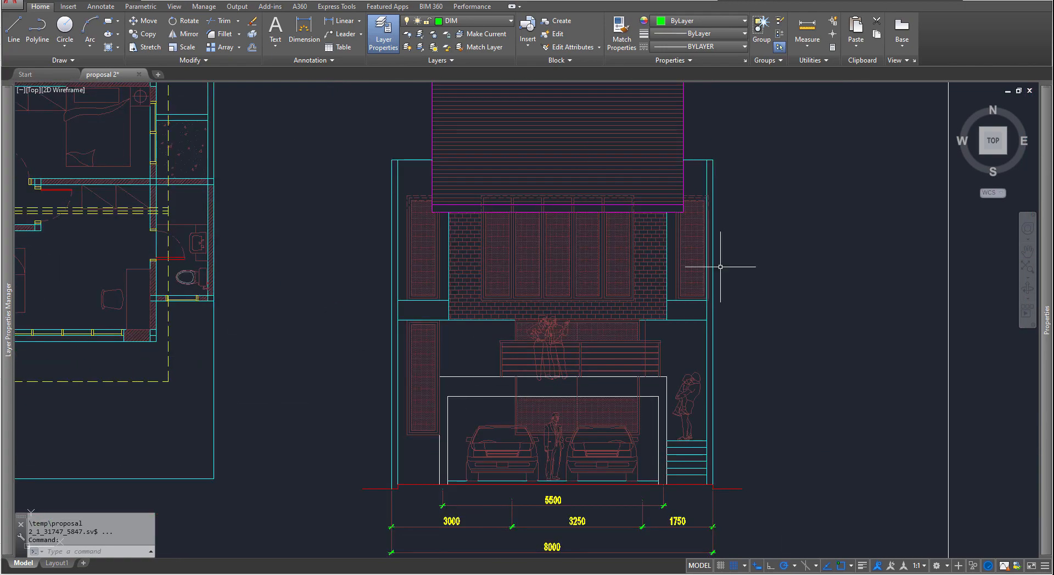
pyautogui.scroll(-4, 602, 348)
pyautogui.moveTo(257, 310); pyautogui.dragTo(713, 325, button='middle')
pyautogui.moveTo(255, 345); pyautogui.dragTo(762, 335, button='middle')
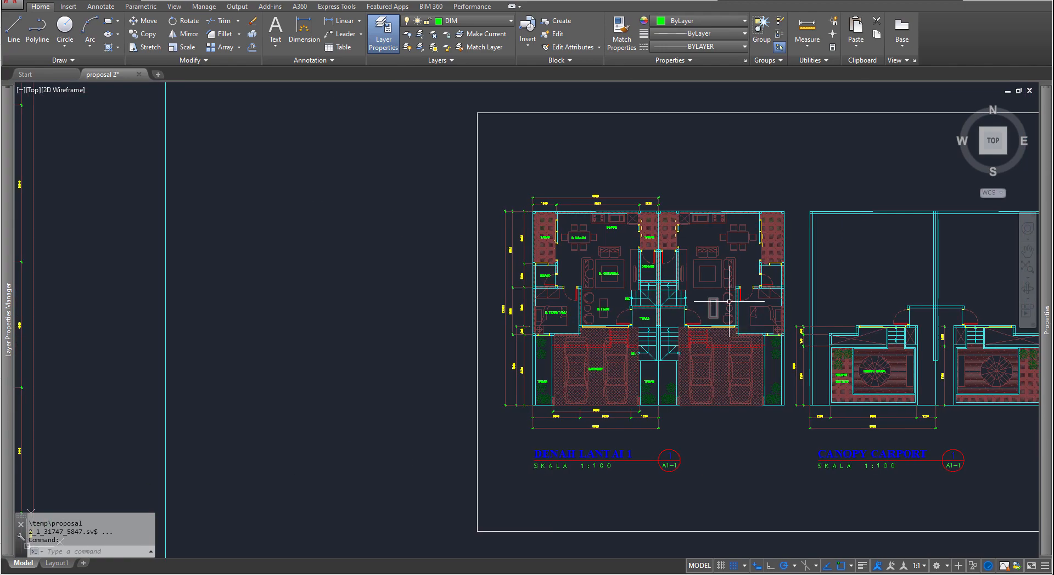
pyautogui.scroll(6, 708, 265)
pyautogui.moveTo(316, 310)
pyautogui.mouseDown(button='middle')
pyautogui.moveTo(435, 298)
pyautogui.moveTo(657, 214)
pyautogui.mouseUp(button='middle')
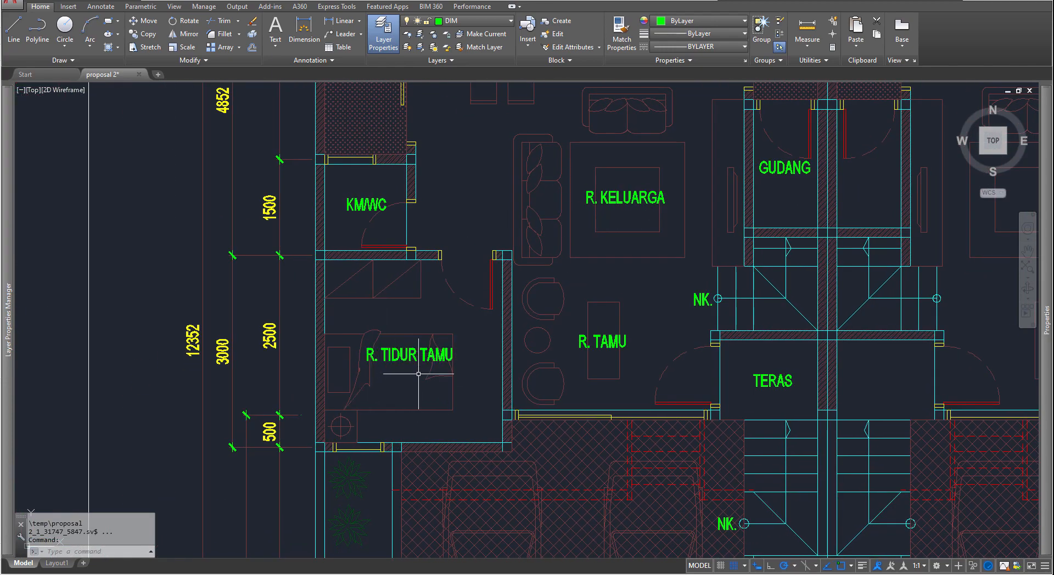
pyautogui.moveTo(469, 318)
pyautogui.mouseDown(button='middle')
pyautogui.moveTo(429, 385)
pyautogui.moveTo(424, 365)
pyautogui.mouseUp(button='middle')
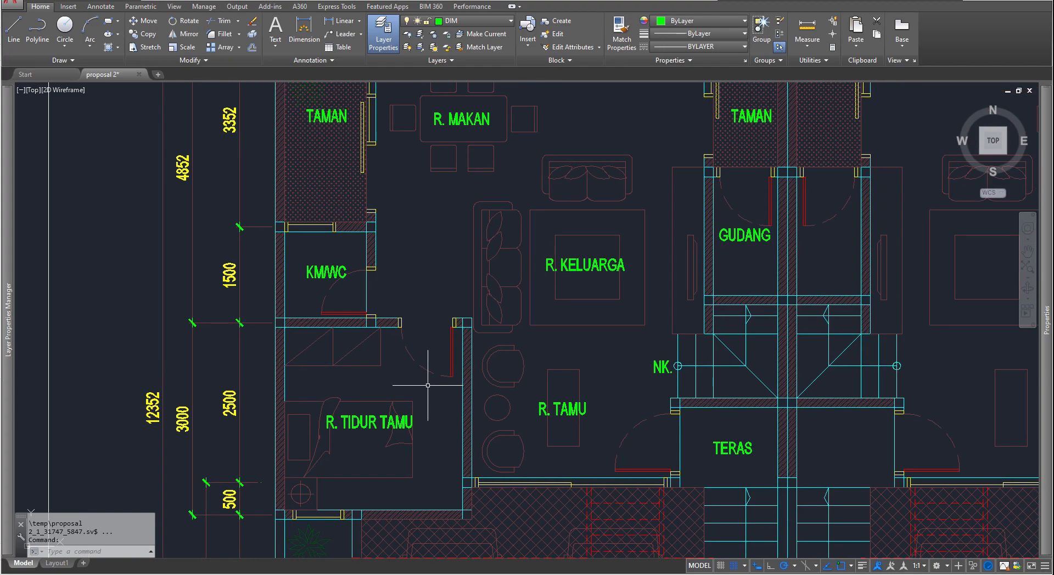
pyautogui.moveTo(607, 227); pyautogui.dragTo(490, 330, button='middle')
pyautogui.moveTo(717, 318); pyautogui.dragTo(455, 348, button='middle')
pyautogui.scroll(-3, 350, 320)
pyautogui.moveTo(644, 347); pyautogui.dragTo(523, 310, button='middle')
pyautogui.scroll(2, 775, 294)
pyautogui.moveTo(775, 293); pyautogui.dragTo(483, 316, button='middle')
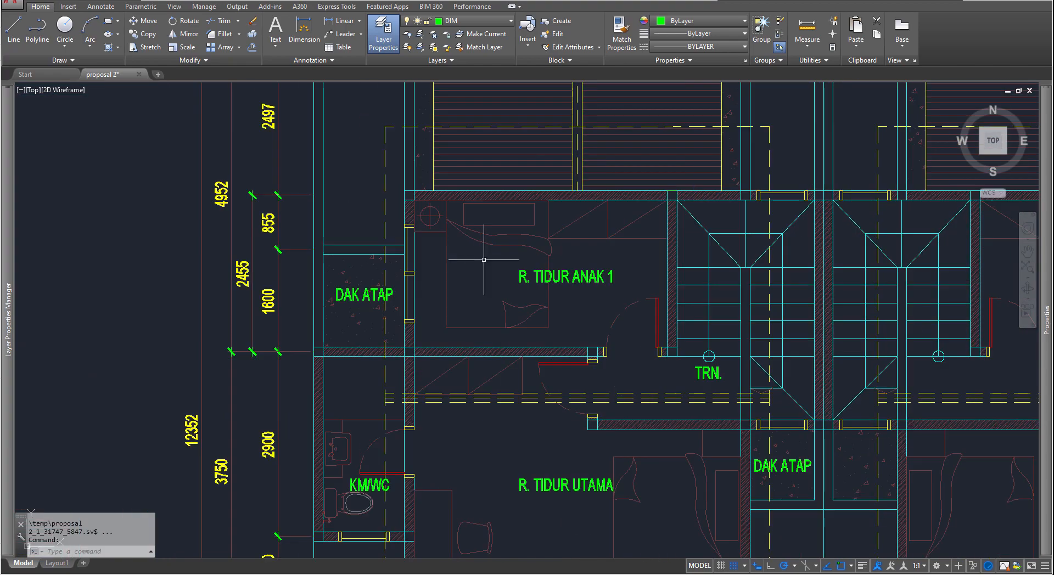
# - Examine the second-floor plan, the canopy carport plan and the front elevation, then review both drawing sheets together
pyautogui.scroll(-5, 649, 275)
pyautogui.scroll(5, 483, 313)
pyautogui.scroll(2, 512, 311)
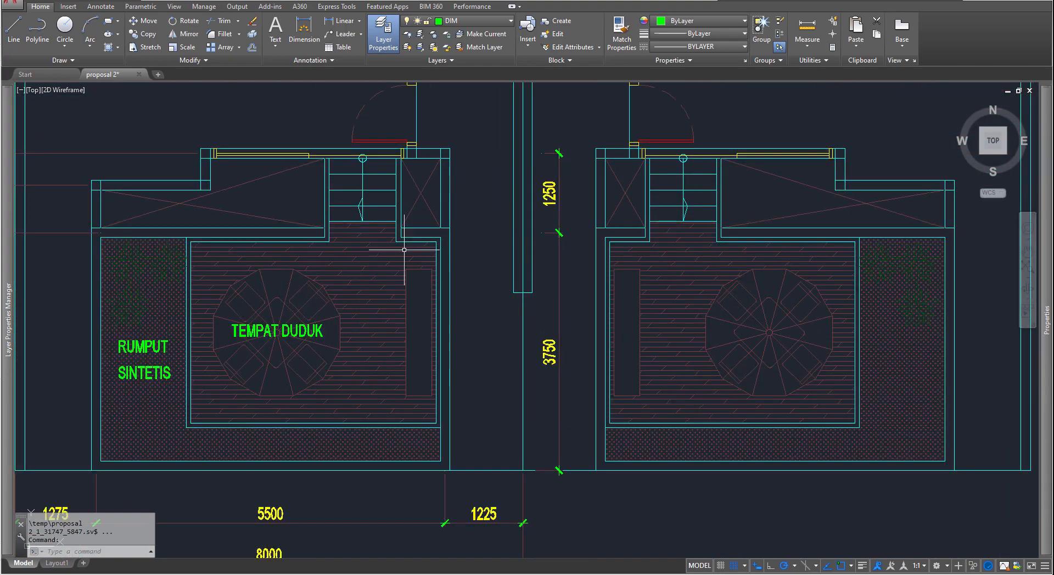
pyautogui.scroll(-2, 368, 353)
pyautogui.scroll(-6, 397, 363)
pyautogui.moveTo(701, 367); pyautogui.dragTo(523, 369, button='middle')
pyautogui.scroll(6, 647, 338)
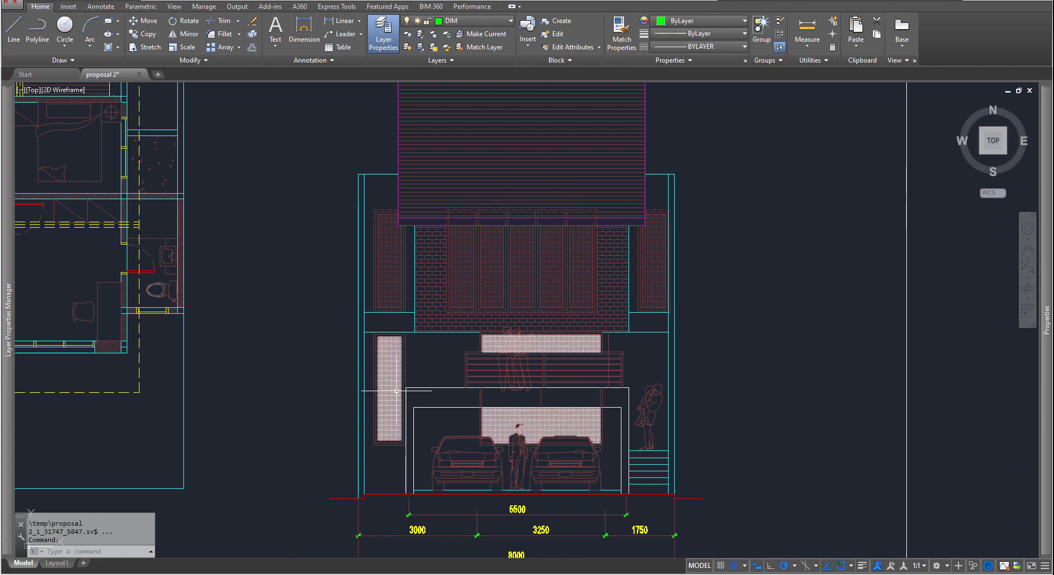
pyautogui.scroll(-6, 549, 411)
pyautogui.moveTo(534, 390)
pyautogui.mouseDown(button='middle')
pyautogui.moveTo(701, 393)
pyautogui.moveTo(811, 326)
pyautogui.mouseUp(button='middle')
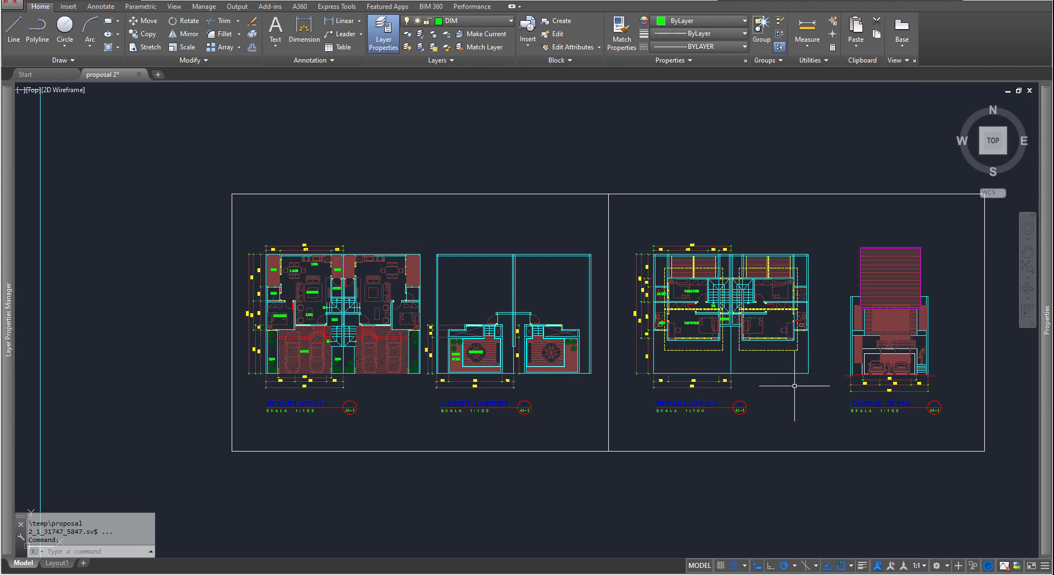
pyautogui.moveTo(783, 405); pyautogui.dragTo(709, 424, button='middle')
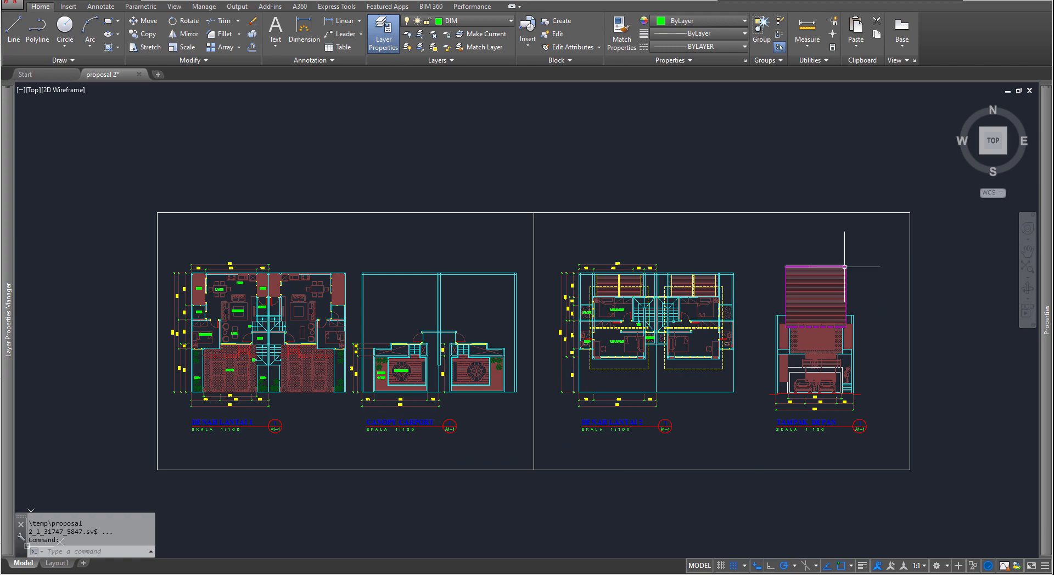
# - Measure the thickness of the outer boundary wall beside the front garden on the first-floor plan
pyautogui.scroll(10, 236, 385)
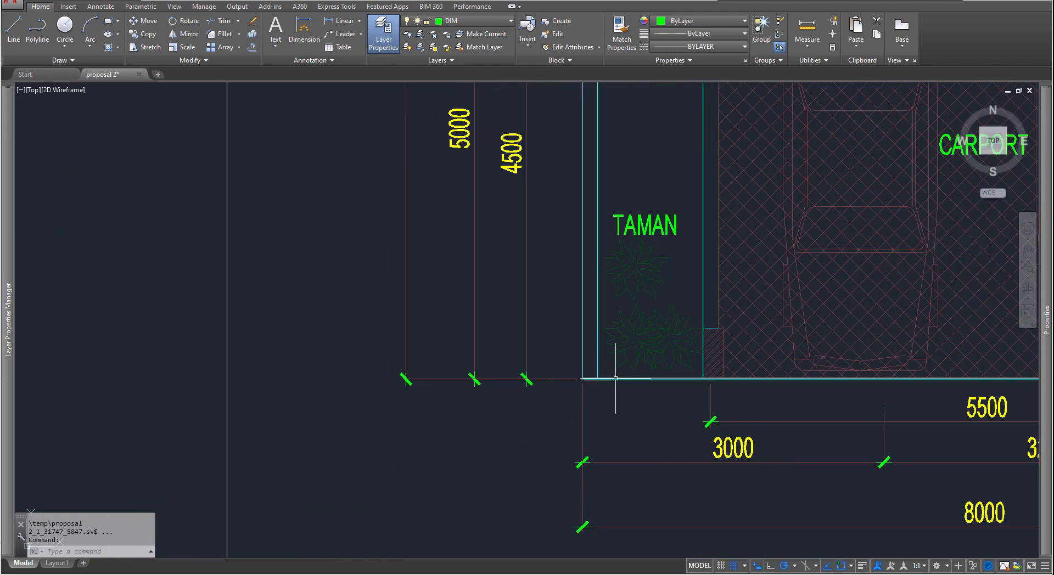
pyautogui.write('di')
pyautogui.press('Return')
pyautogui.scroll(8, 615, 377)
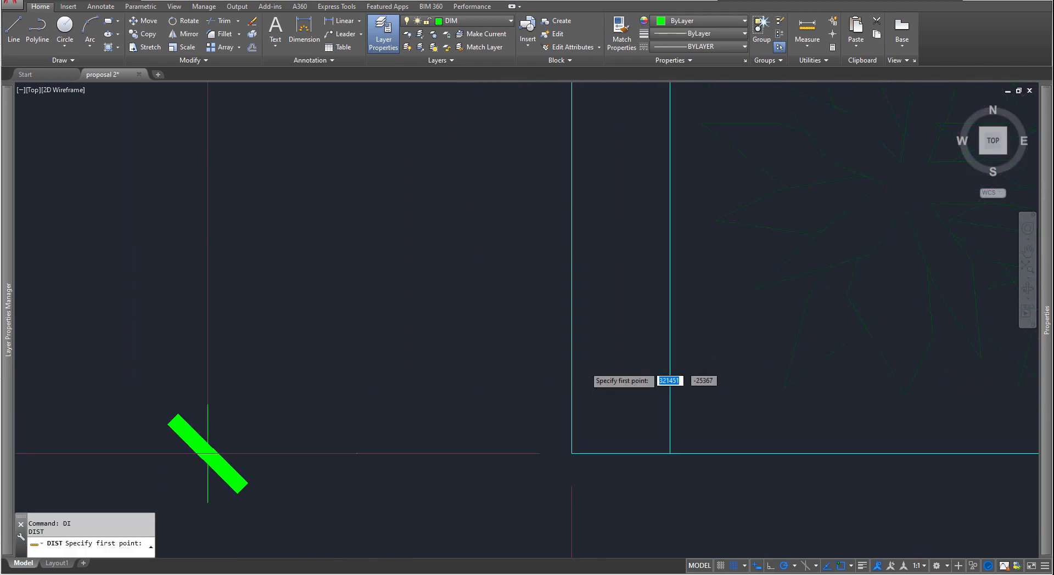
pyautogui.click(372, 286)
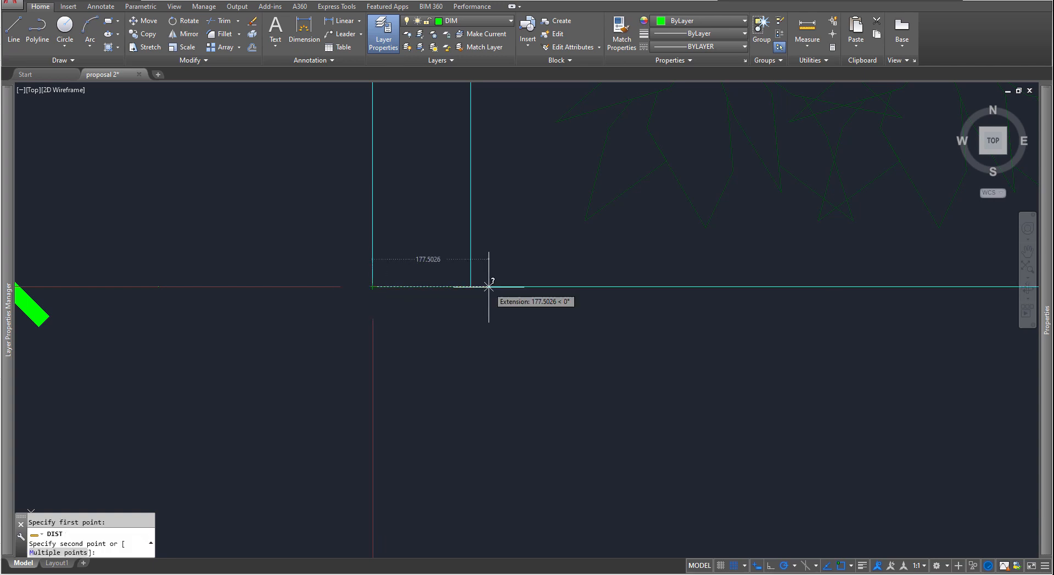
pyautogui.click(471, 286)
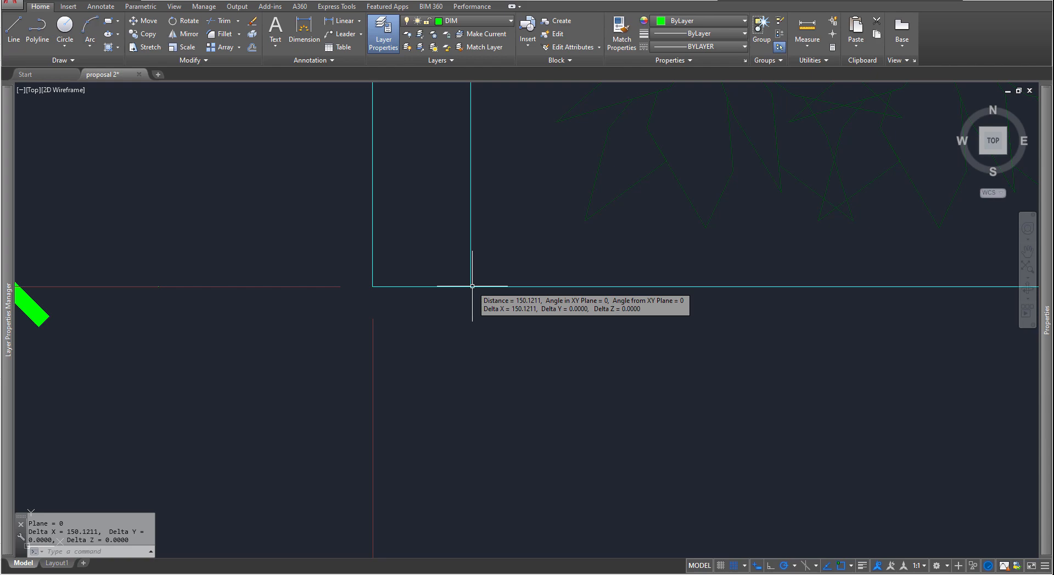
pyautogui.scroll(-5, 579, 336)
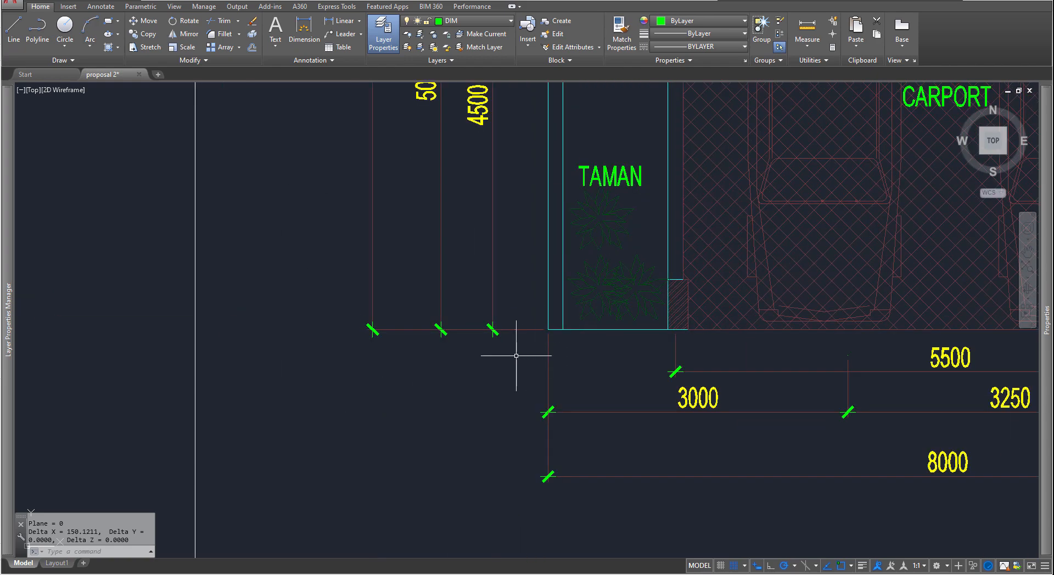
# - Save the proposal 2 drawing
pyautogui.scroll(-8, 516, 356)
pyautogui.scroll(6, 528, 309)
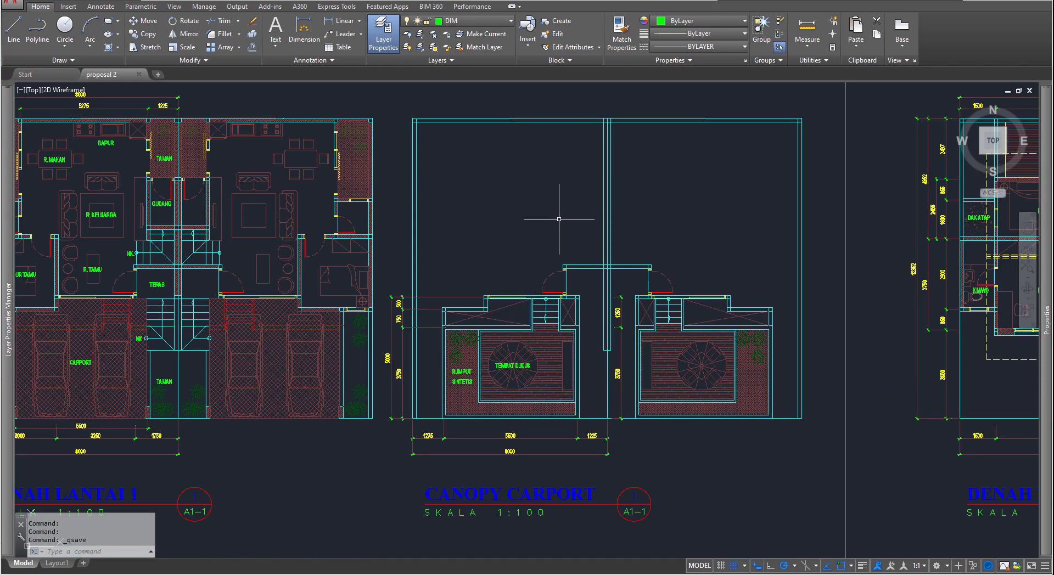
pyautogui.hotkey('ctrl', 's')
# - Start SketchUp 2019 and look through the recent files in its welcome window
pyautogui.press('super')
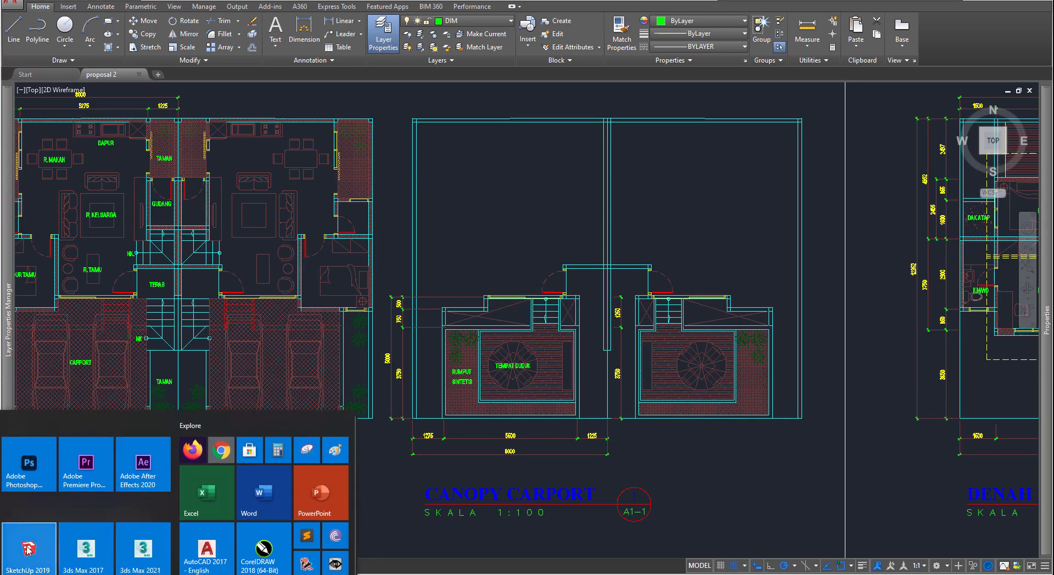
pyautogui.press('super')
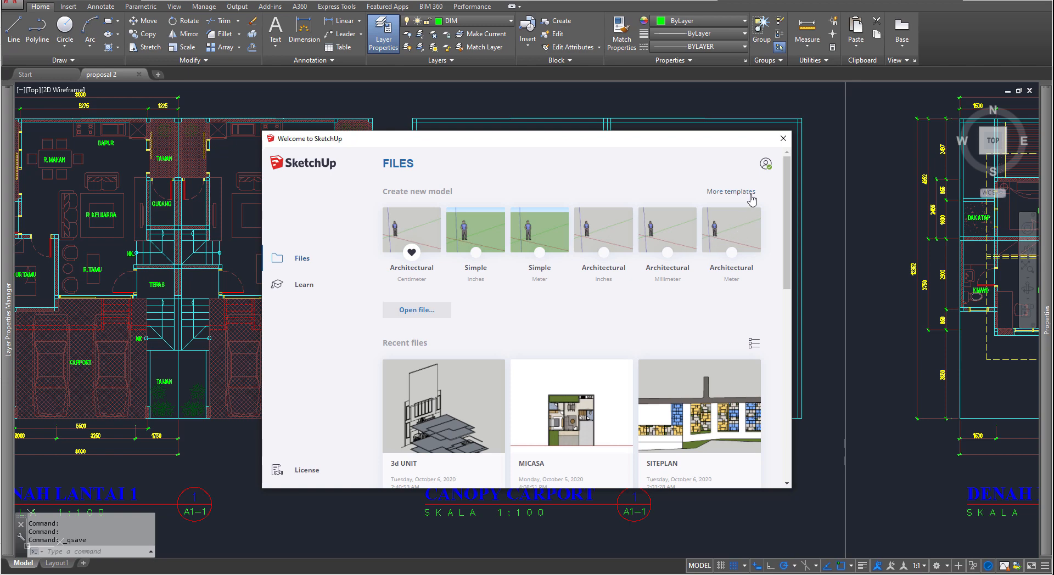
pyautogui.scroll(-6, 719, 297)
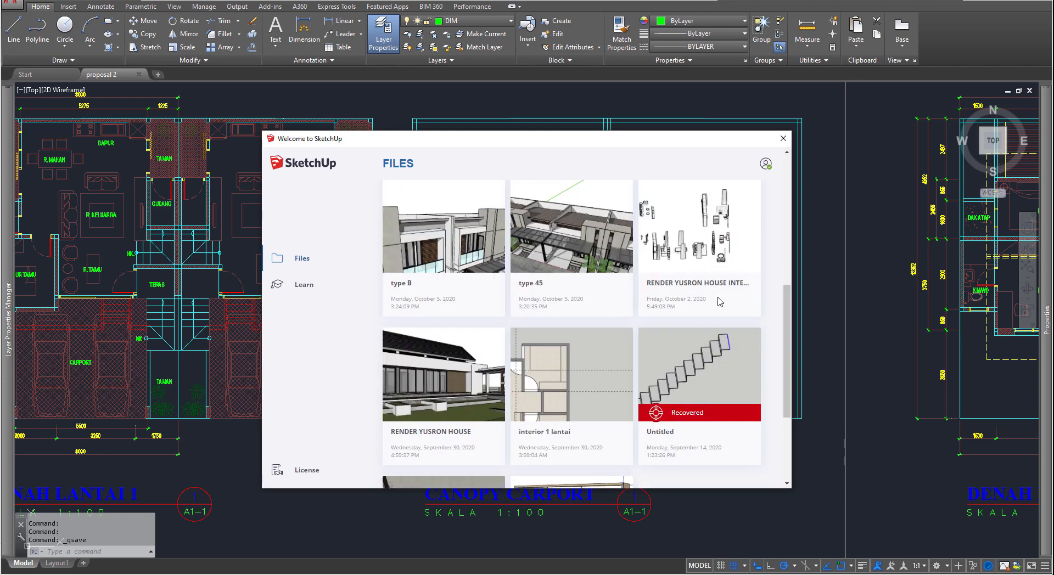
pyautogui.scroll(4, 717, 275)
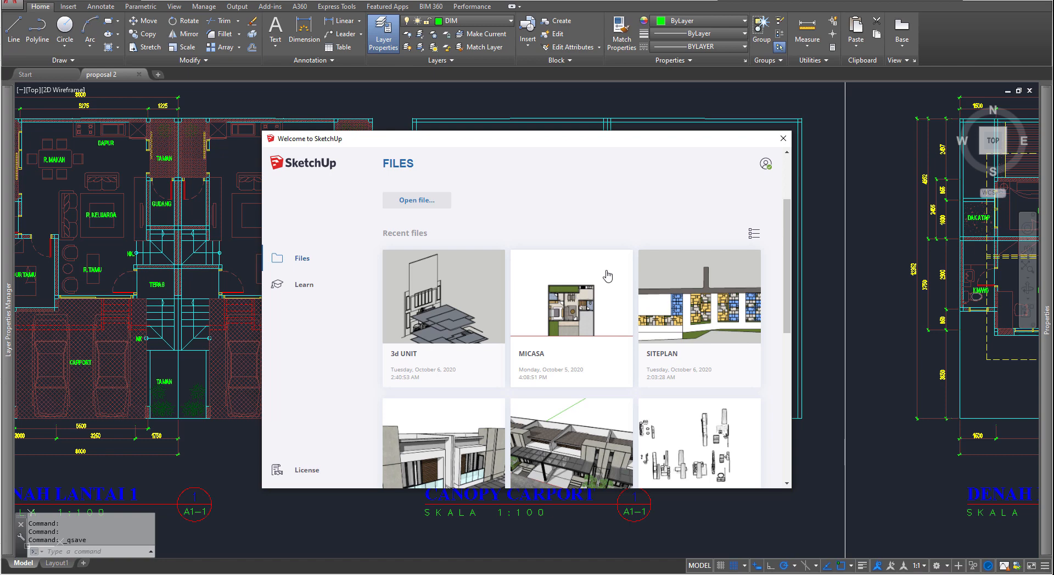
# - Start the KeyPress OSD utility and dismiss its quick start window
pyautogui.press('super')
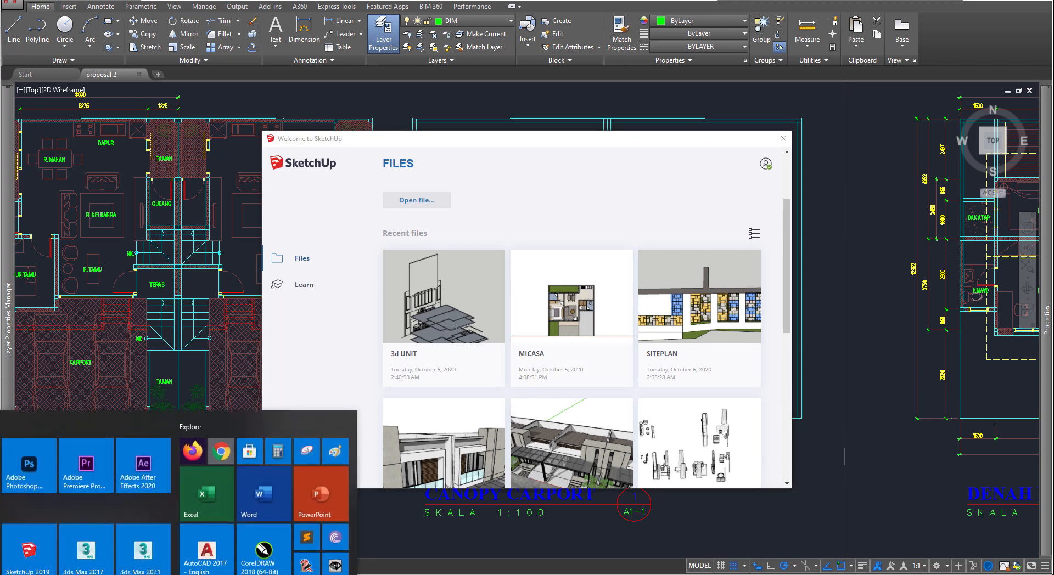
pyautogui.click(341, 565)
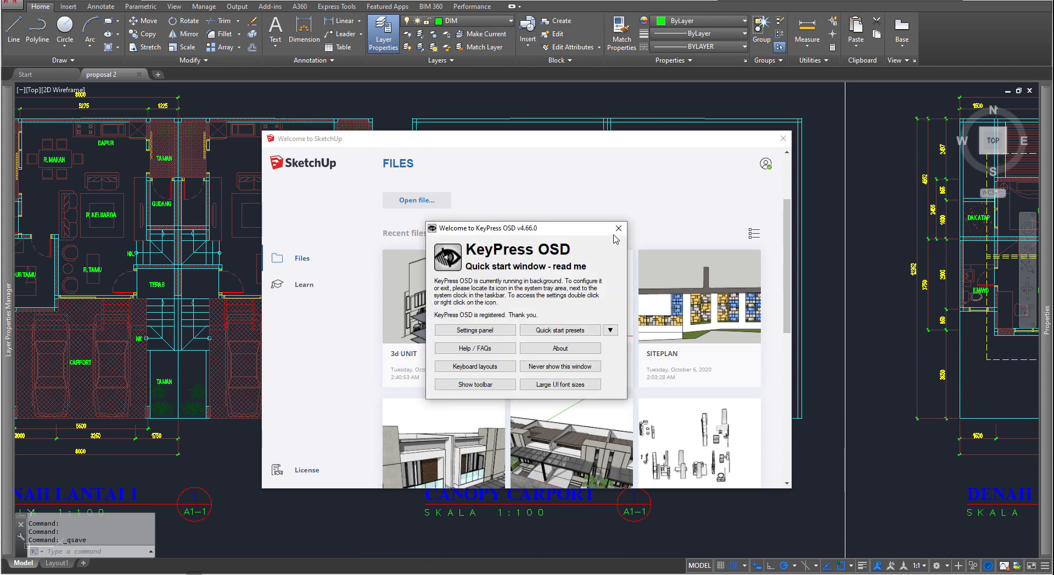
pyautogui.click(618, 229)
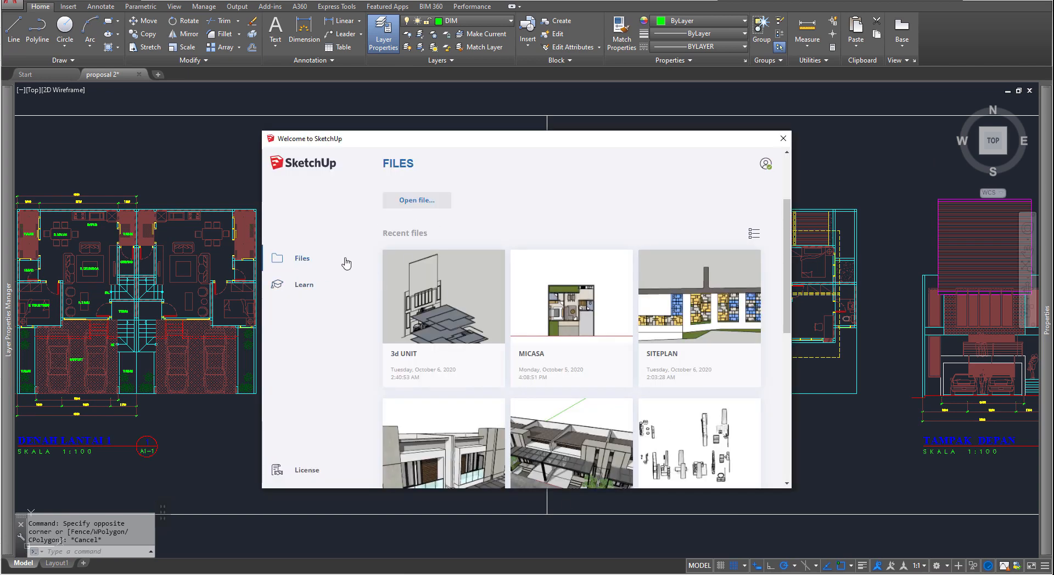
# - Create a new SketchUp model from the Architectural Centimeter template
pyautogui.scroll(1, 438, 268)
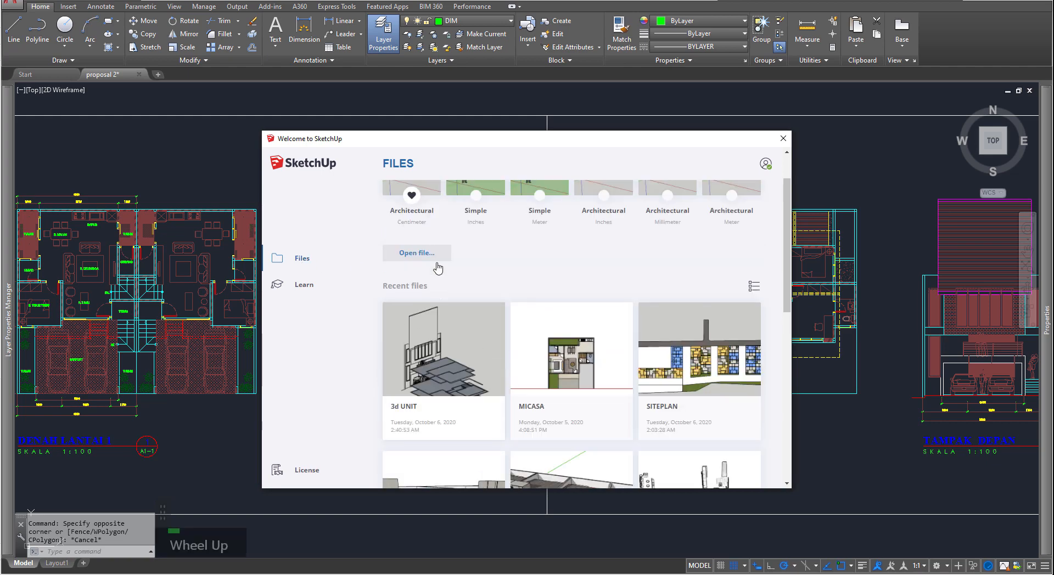
pyautogui.scroll(1, 437, 267)
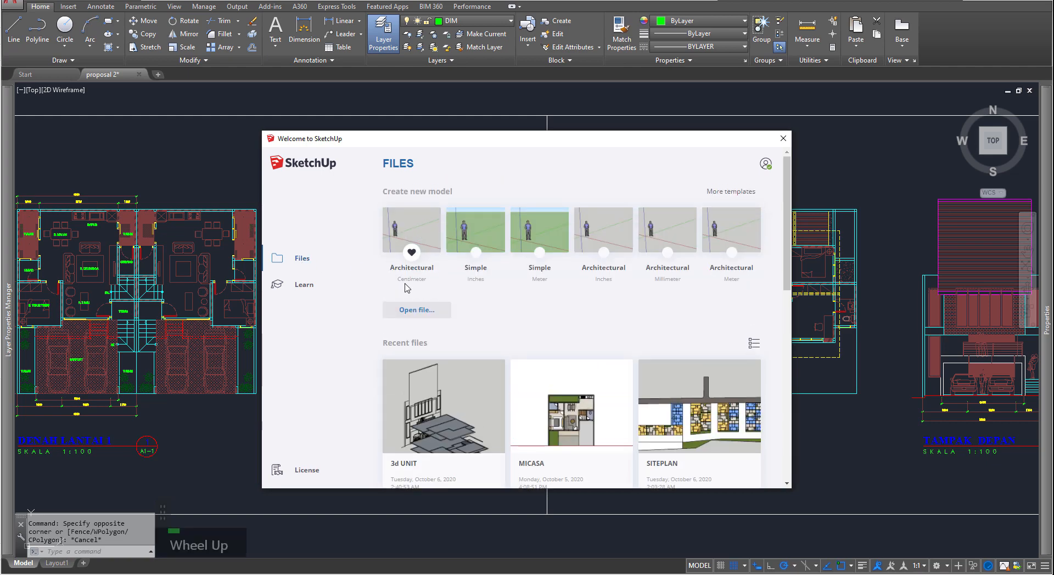
pyautogui.click(415, 239)
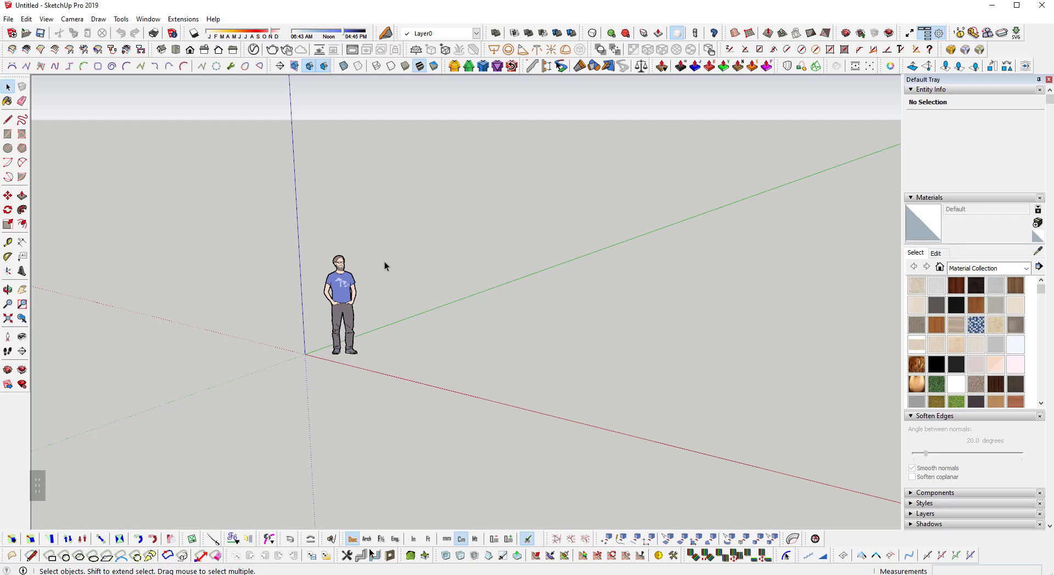
# - Import proposal 2.dwg into the model with the import units set to Millimeters
pyautogui.hotkey('ctrl', 'i')
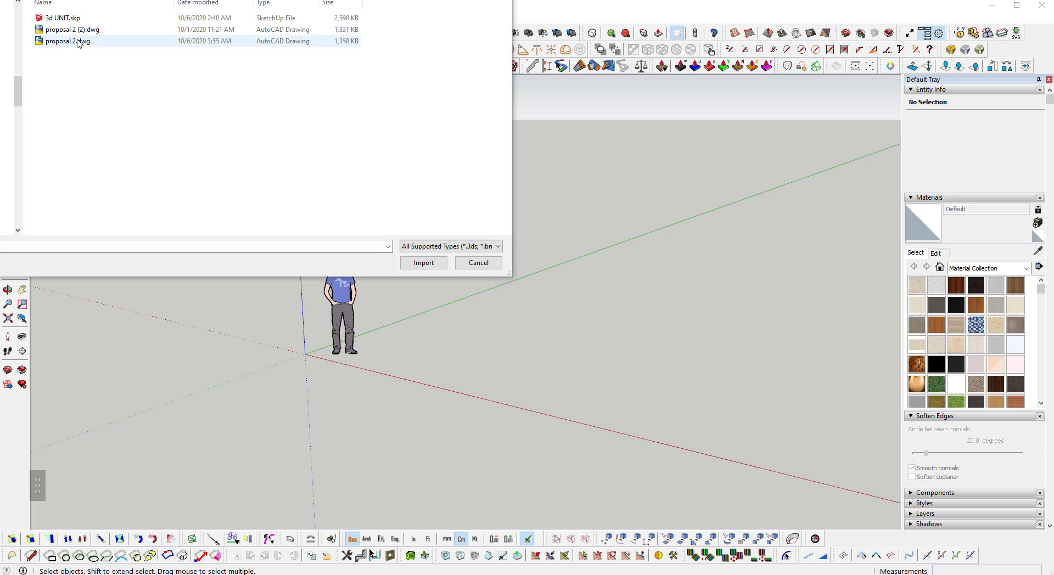
pyautogui.click(74, 40)
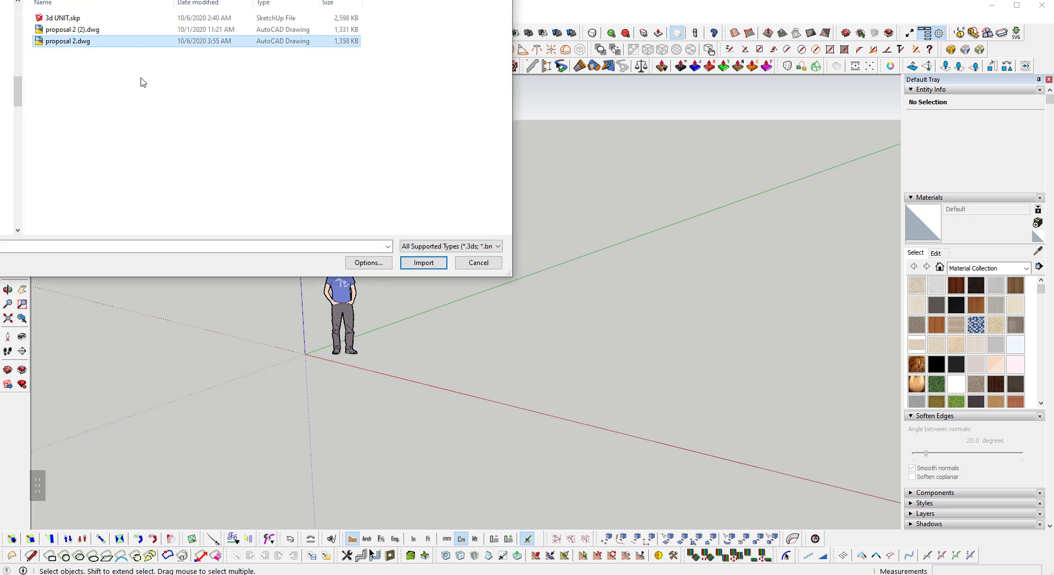
pyautogui.click(365, 264)
pyautogui.moveTo(163, 27); pyautogui.dragTo(246, 47)
pyautogui.click(237, 177)
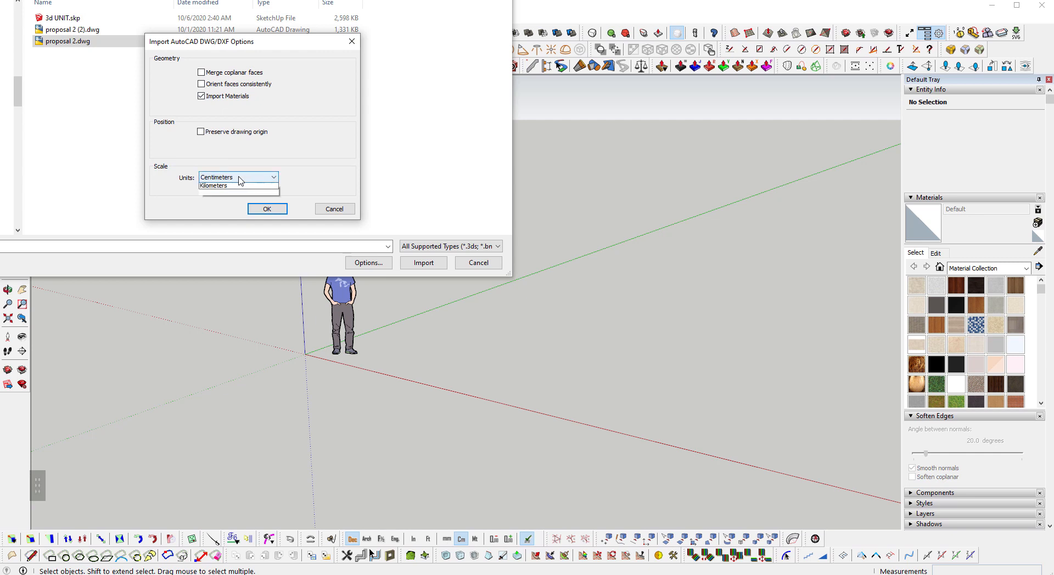
pyautogui.click(230, 223)
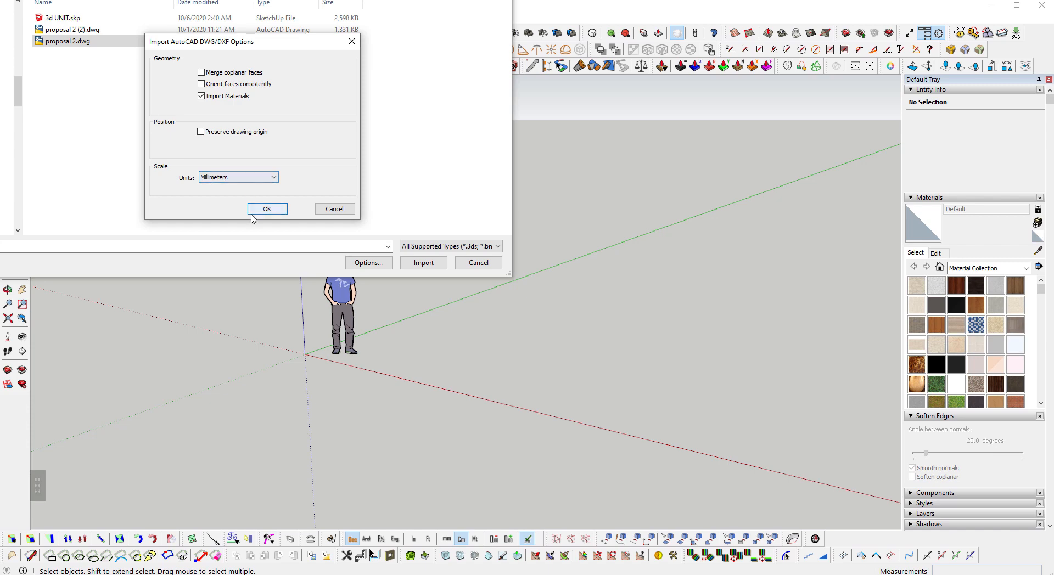
pyautogui.click(268, 209)
pyautogui.doubleClick(111, 41)
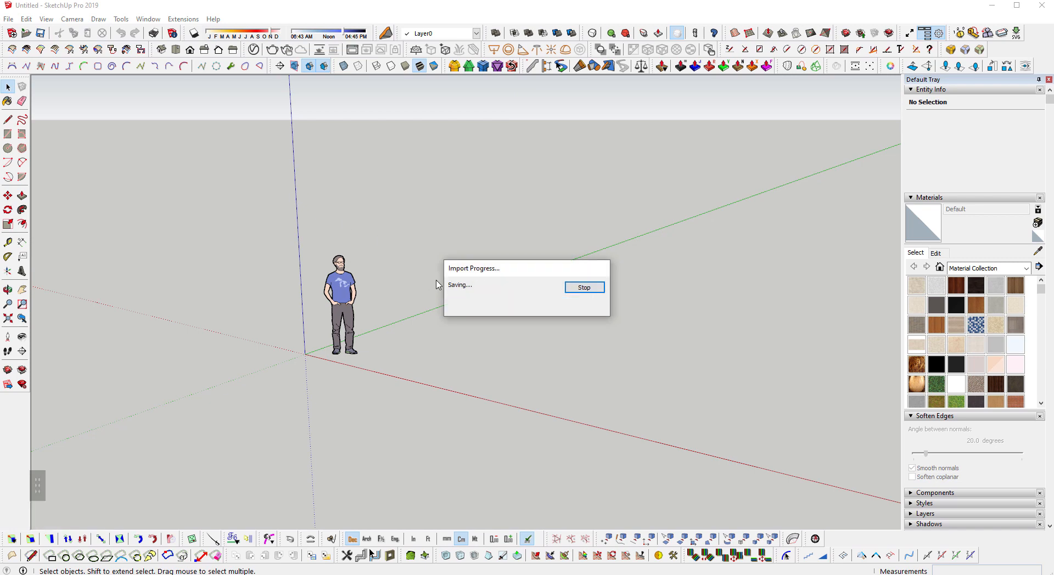
pyautogui.click(584, 377)
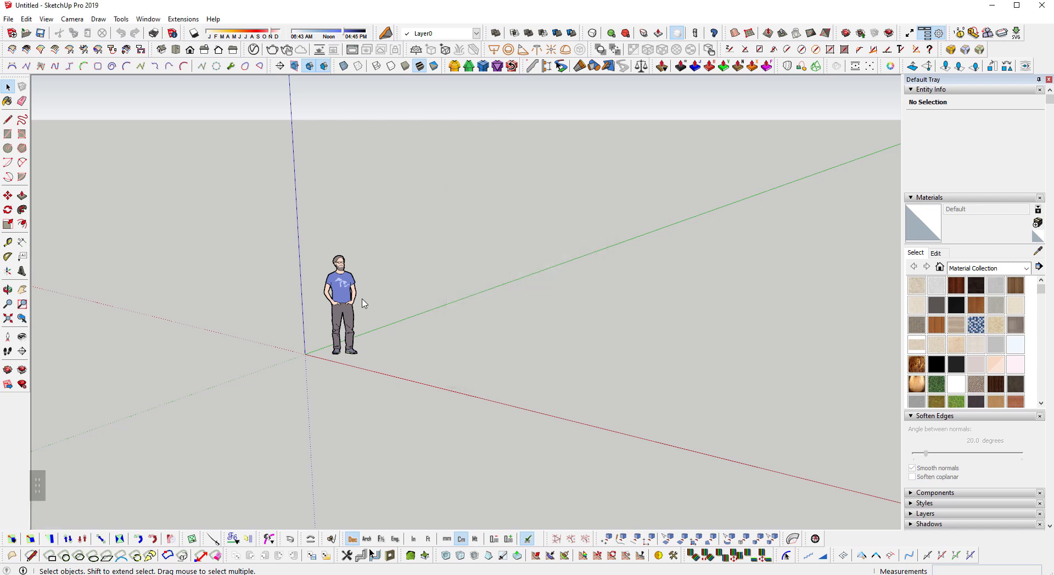
# - Delete the default human figure standing at the model's origin
pyautogui.moveTo(191, 234); pyautogui.dragTo(231, 329, button='middle')
pyautogui.keyDown('shift'); pyautogui.moveTo(231, 329); pyautogui.dragTo(523, 365, button='middle'); pyautogui.keyUp('shift')
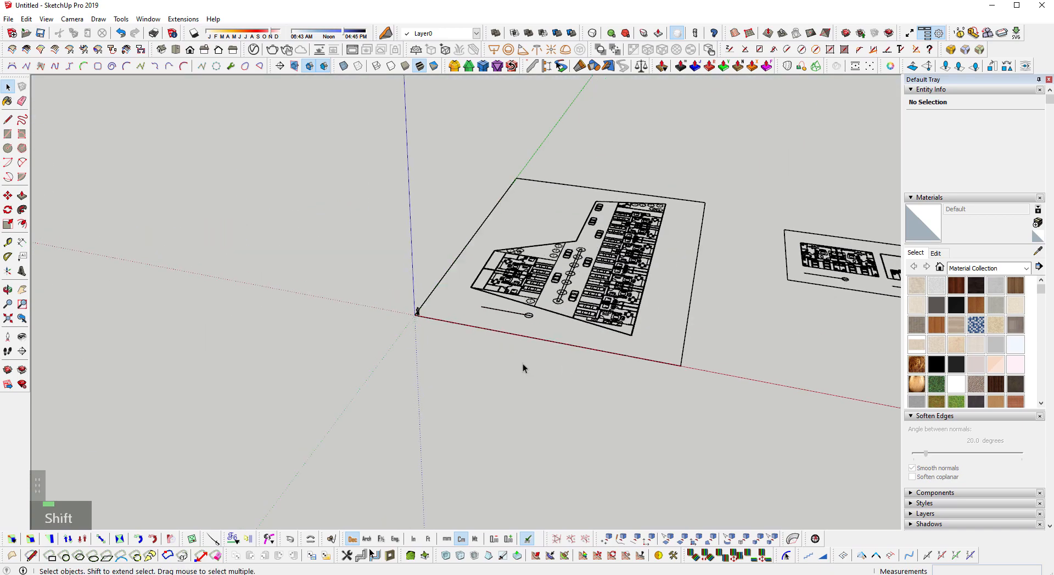
pyautogui.scroll(3, 489, 363)
pyautogui.click(384, 288)
pyautogui.scroll(5, 381, 288)
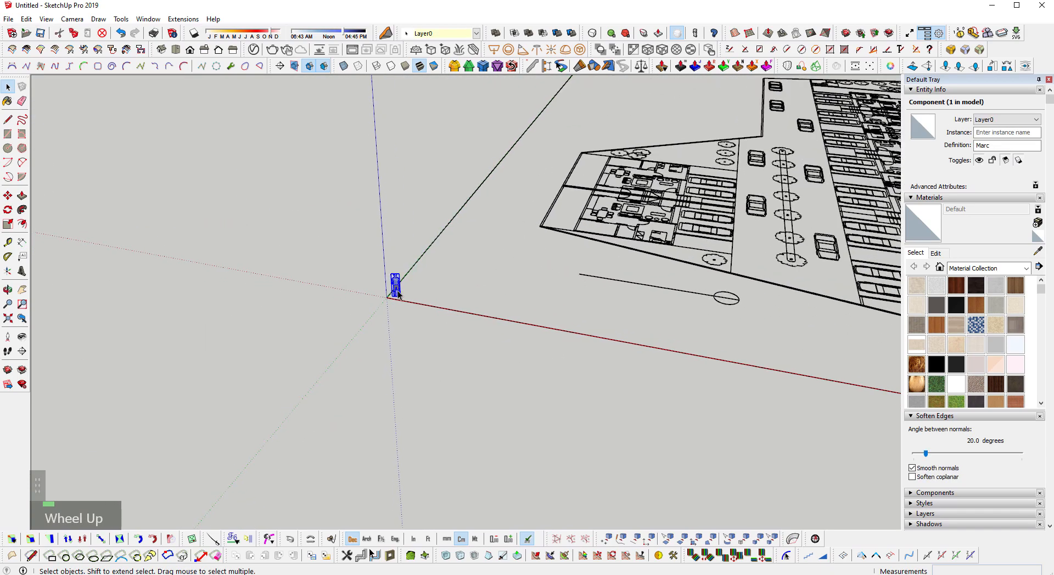
pyautogui.press('Delete')
pyautogui.moveTo(414, 337); pyautogui.dragTo(360, 393, button='middle')
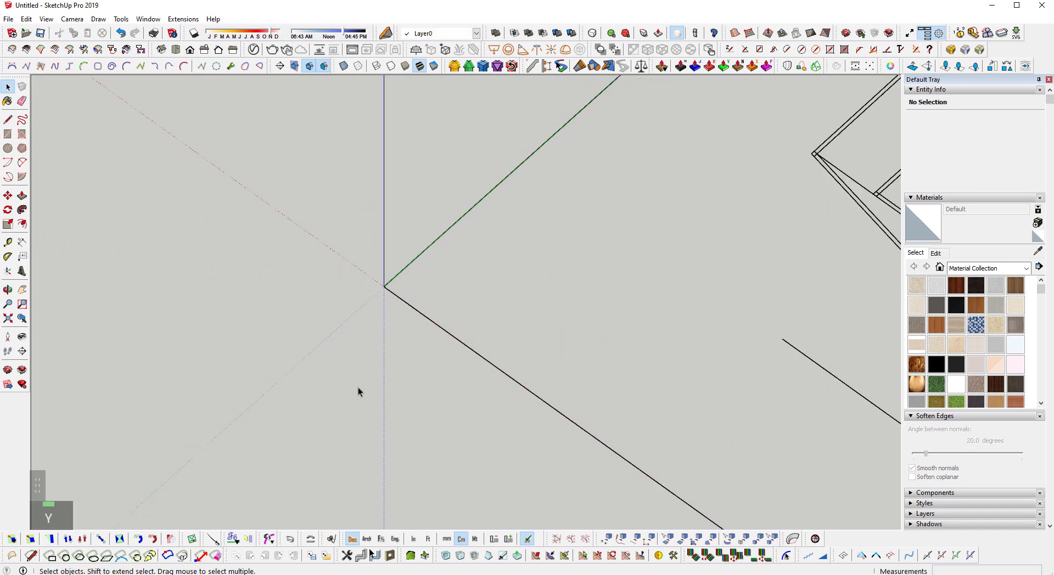
# - Show the imported drawing in top view and frame the two sheets with the unit floor plans and front elevation
pyautogui.hotkey('shift', 't')
pyautogui.hotkey('shift', 'z')
pyautogui.keyDown('shift'); pyautogui.moveTo(744, 323); pyautogui.dragTo(608, 378, button='middle'); pyautogui.keyUp('shift')
pyautogui.scroll(2, 445, 270)
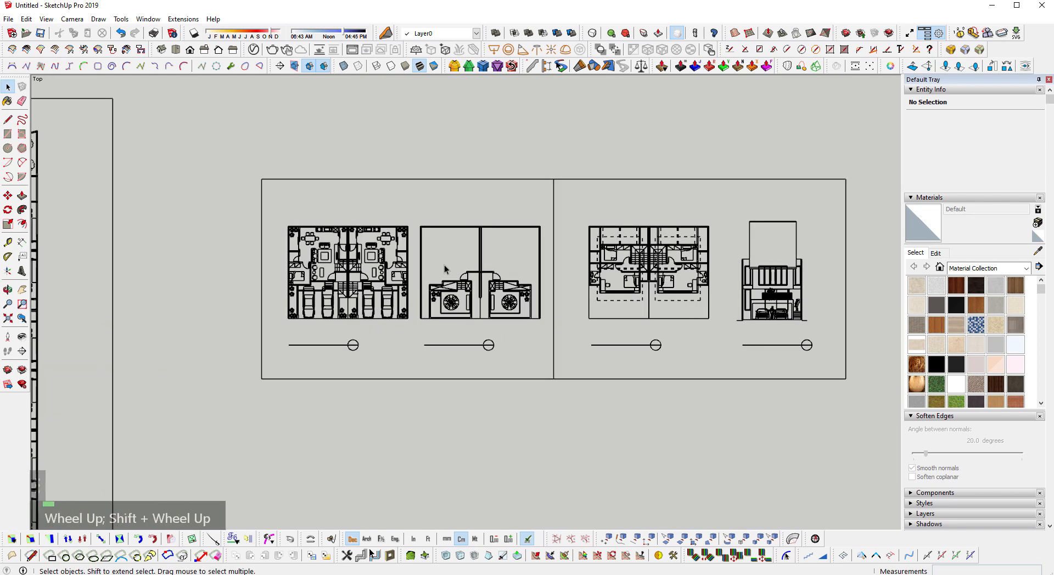
# - Turn off the profile edge display so the imported floor plans are shown with thin lines
pyautogui.hotkey('shift', 'f')
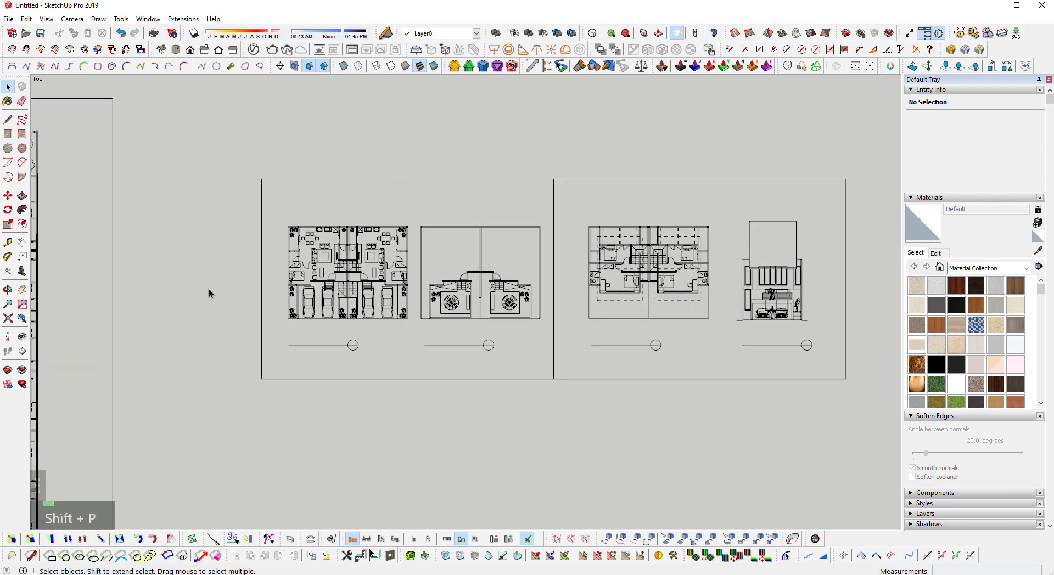
pyautogui.scroll(2, 264, 278)
pyautogui.hotkey('shift', 'f')
pyautogui.hotkey('shift', 'f')
pyautogui.hotkey('shift', 'f')
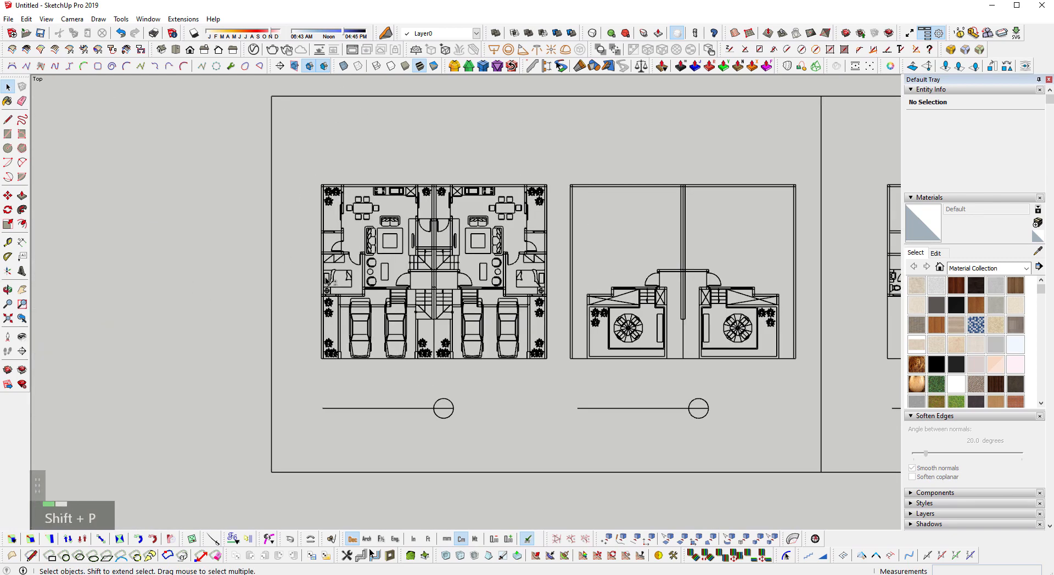
pyautogui.scroll(3, 266, 201)
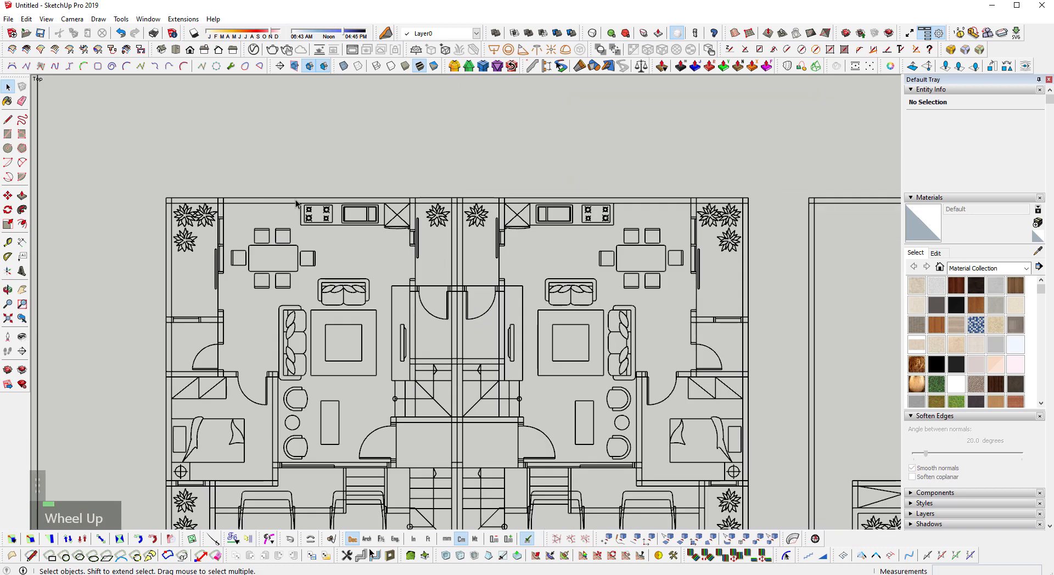
pyautogui.scroll(-2, 434, 199)
pyautogui.hotkey('shift', 'f')
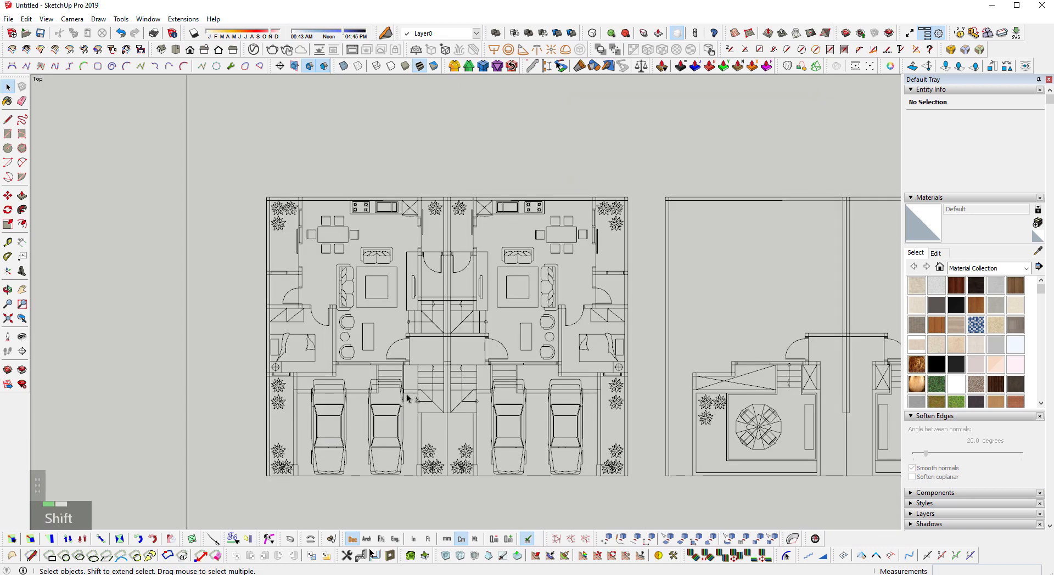
# - Measure the outer wall's thickness at the lower-left corner of the ground floor plan using the Line tool
pyautogui.scroll(2, 265, 438)
pyautogui.scroll(2, 293, 232)
pyautogui.keyDown('shift'); pyautogui.moveTo(293, 231); pyautogui.dragTo(412, 302, button='middle'); pyautogui.keyUp('shift')
pyautogui.scroll(5, 306, 412)
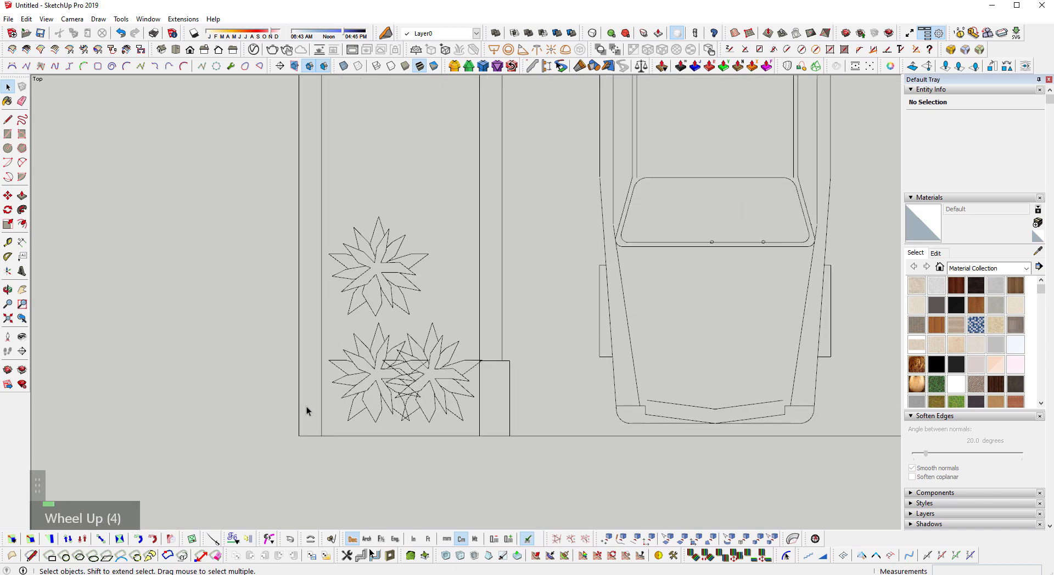
pyautogui.press('l')
pyautogui.click(309, 458)
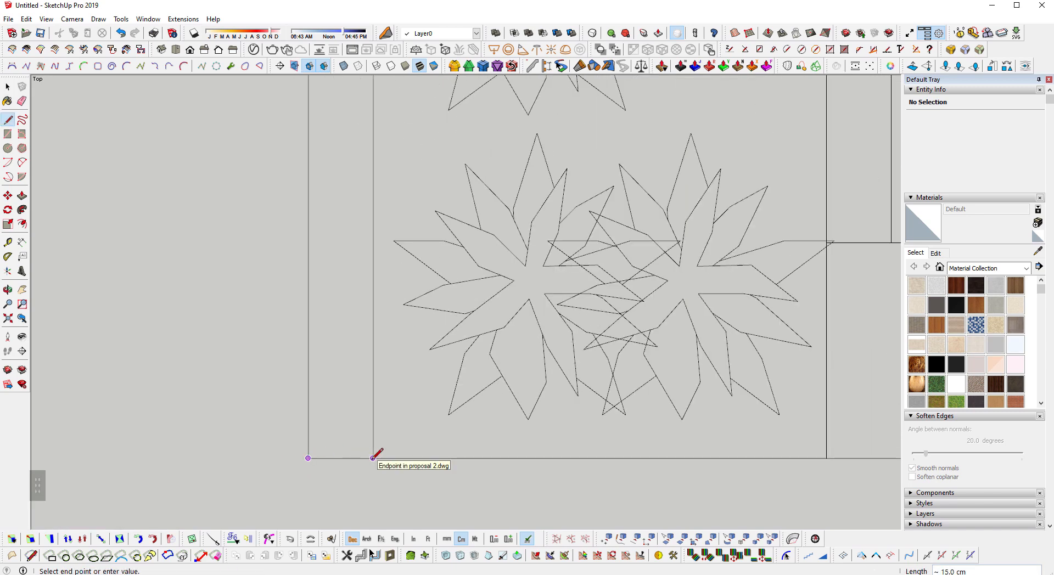
pyautogui.click(374, 458)
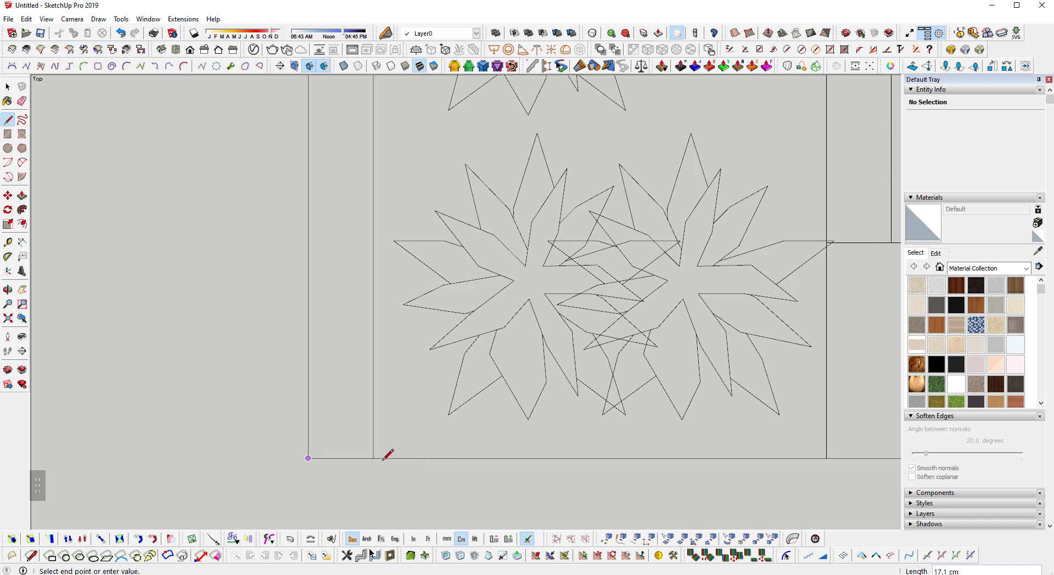
pyautogui.press('space')
pyautogui.scroll(-3, 379, 466)
pyautogui.scroll(-8, 351, 466)
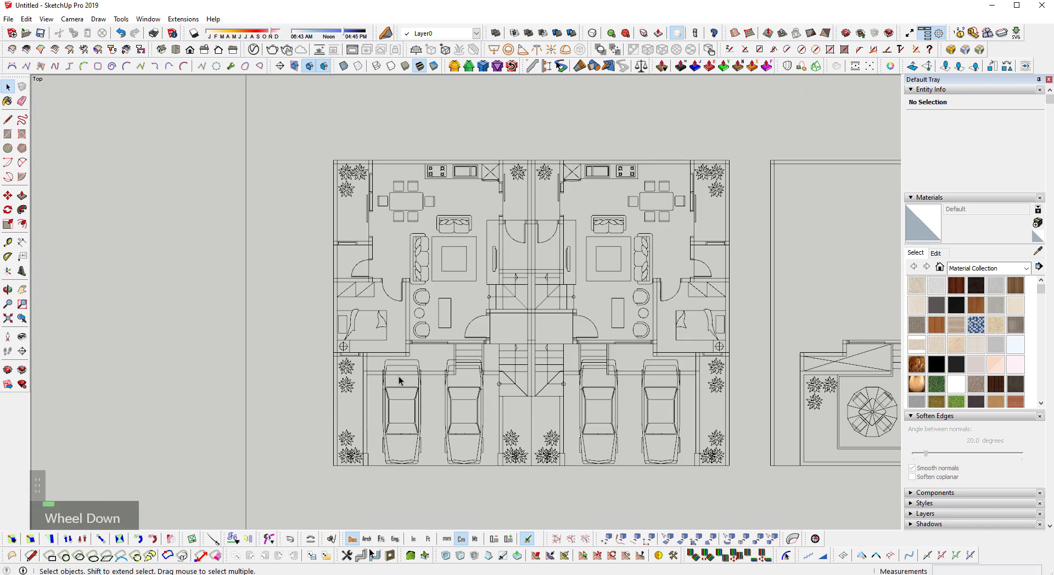
pyautogui.keyDown('shift'); pyautogui.moveTo(461, 376); pyautogui.dragTo(478, 344, button='middle'); pyautogui.keyUp('shift')
pyautogui.keyDown('shift'); pyautogui.scroll(-2, 600, 309); pyautogui.keyUp('shift')
pyautogui.scroll(-1, 600, 308)
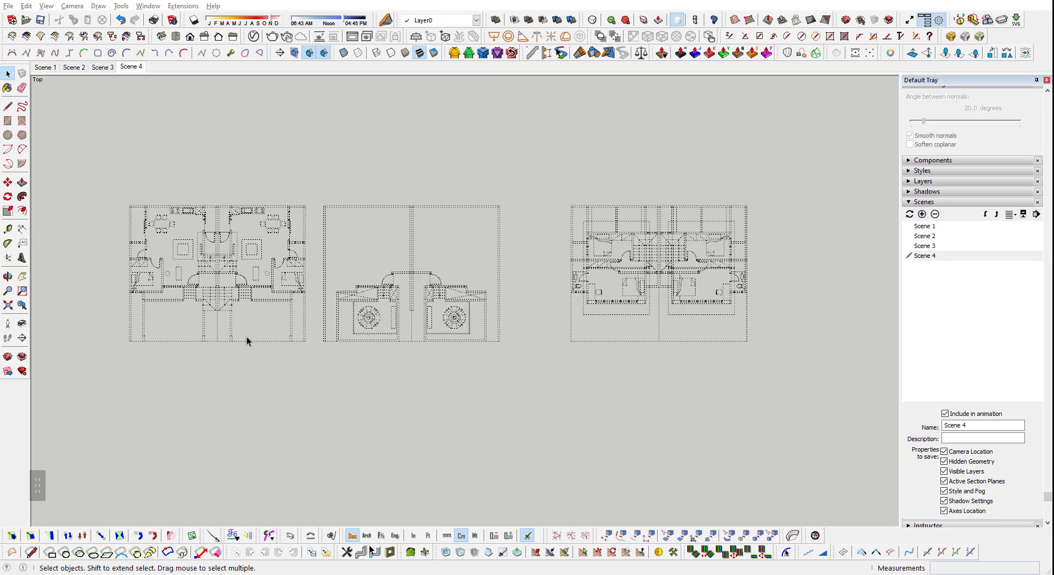
# - Examine the cleaned-up floor plans, checking that each of the three is a separate object, and return to top view
pyautogui.keyDown('shift'); pyautogui.moveTo(194, 288); pyautogui.dragTo(436, 356, button='middle'); pyautogui.keyUp('shift')
pyautogui.scroll(8, 430, 354)
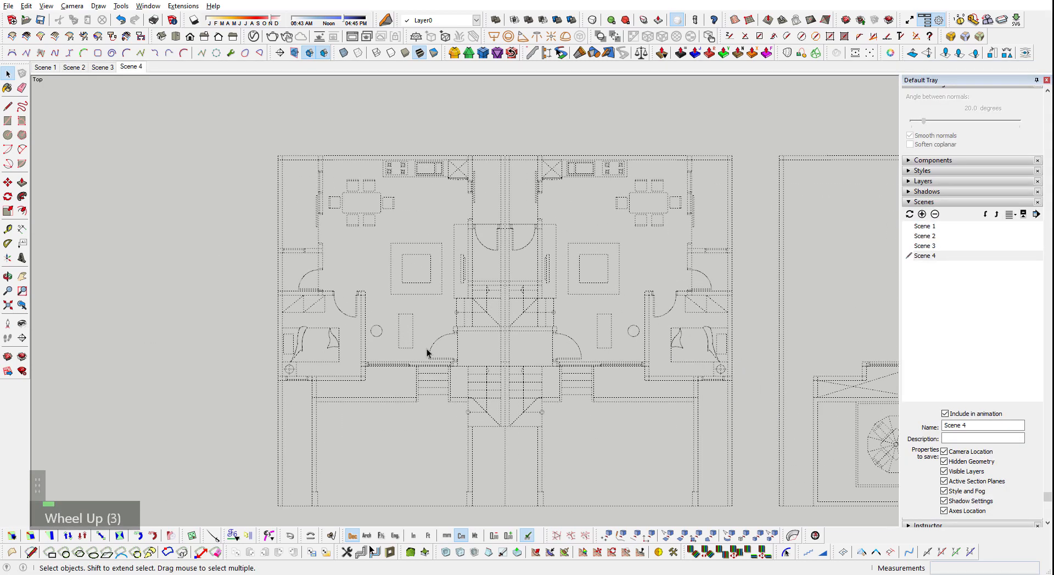
pyautogui.scroll(-4, 330, 332)
pyautogui.scroll(-6, 303, 325)
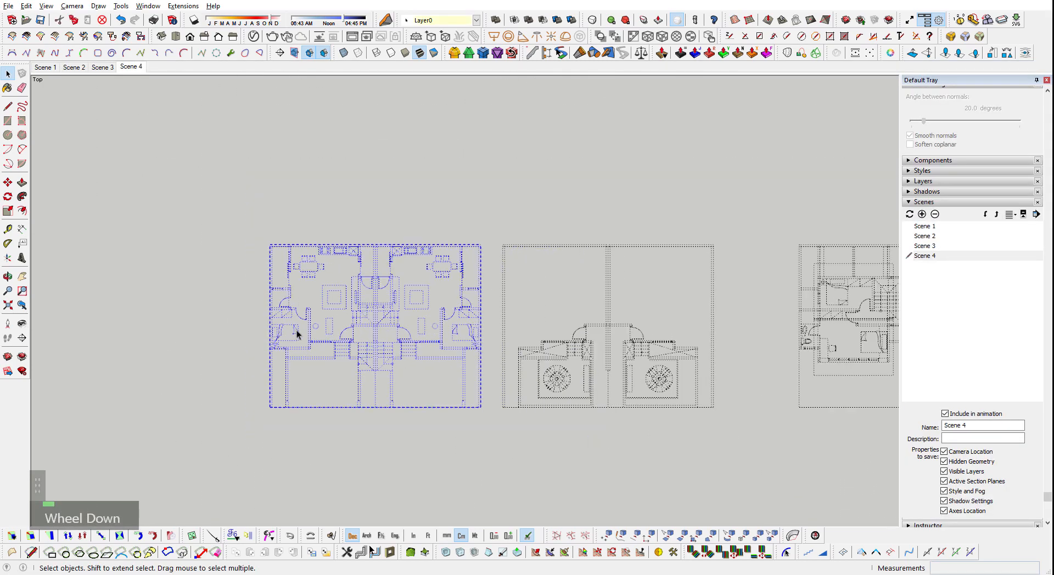
pyautogui.doubleClick(611, 341)
pyautogui.rightClick(611, 340)
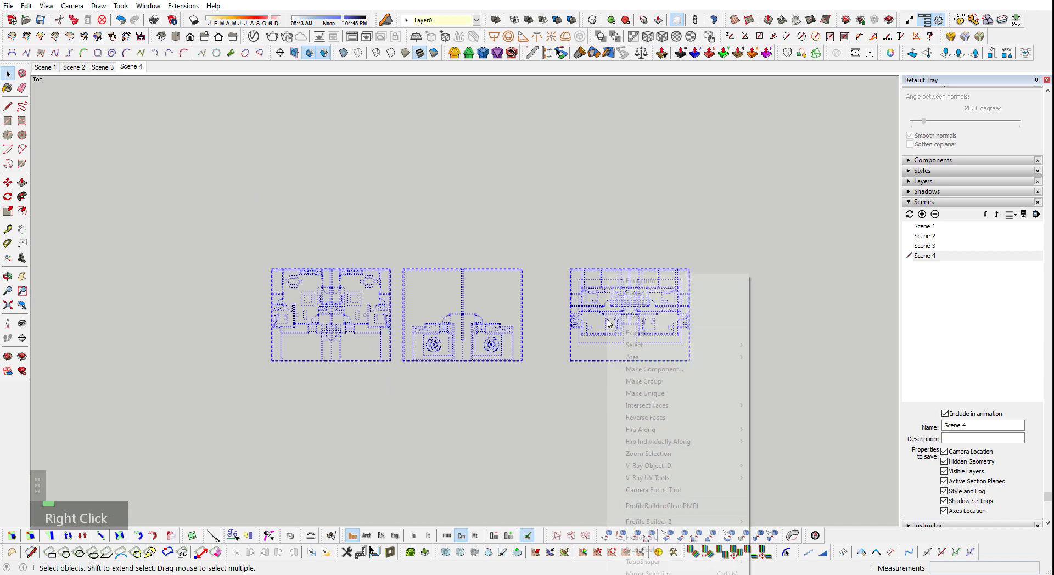
pyautogui.click(637, 306)
pyautogui.scroll(10, 249, 266)
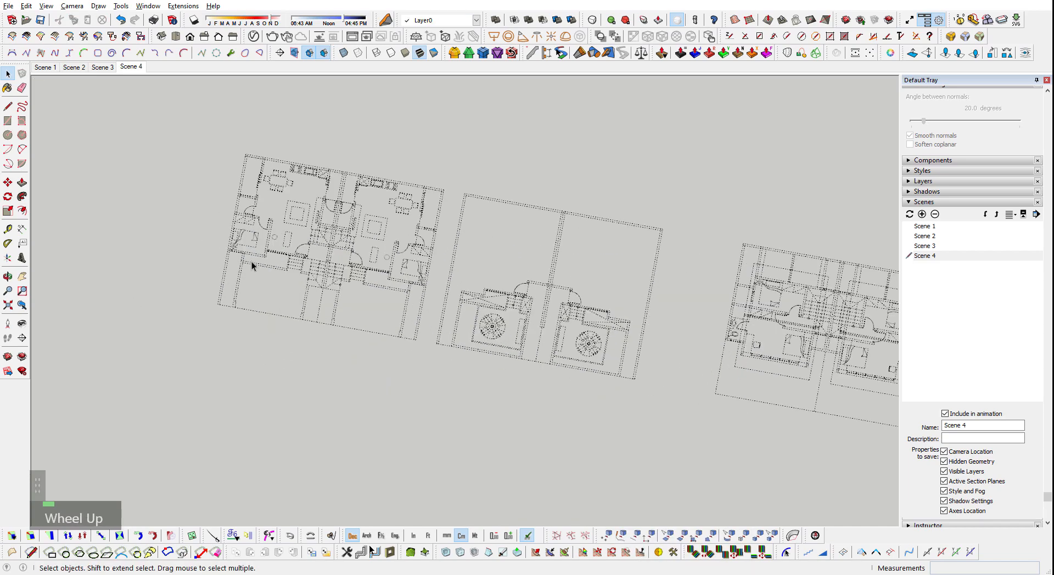
pyautogui.keyDown('shift'); pyautogui.moveTo(156, 365); pyautogui.dragTo(278, 358, button='middle'); pyautogui.keyUp('shift')
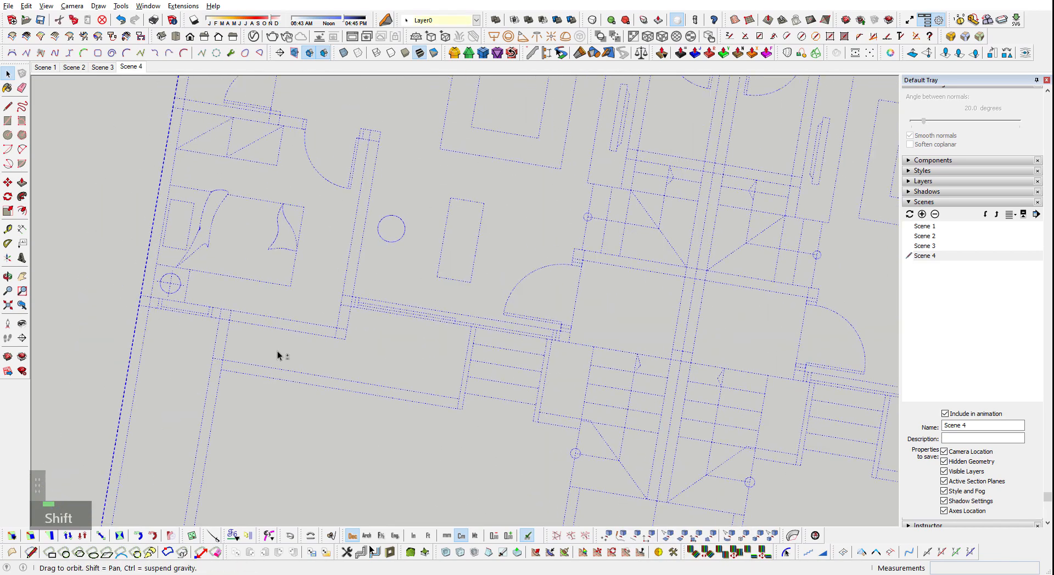
pyautogui.scroll(-3, 264, 304)
pyautogui.hotkey('shift', '1')
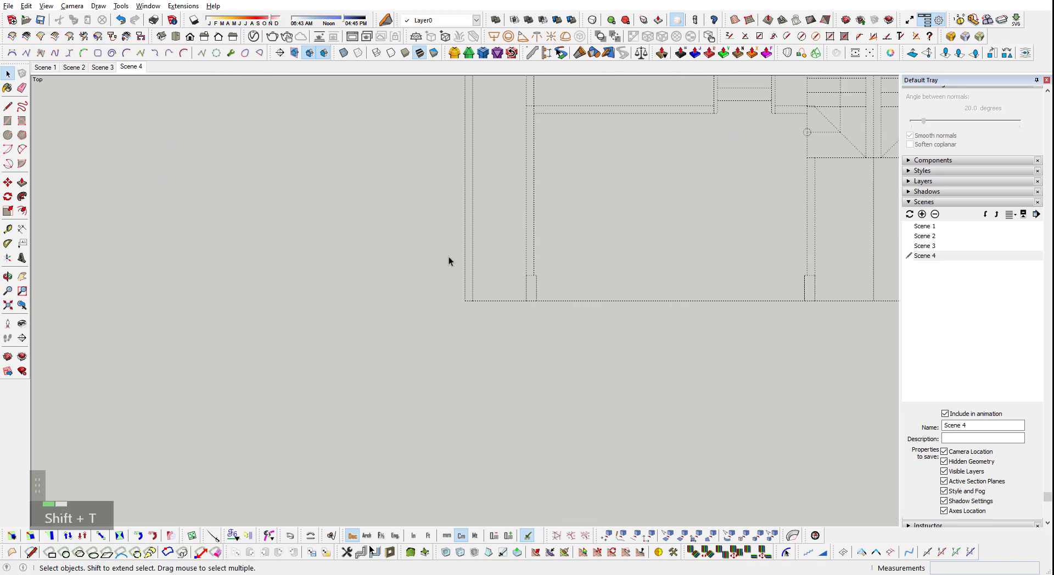
# - Draw a rectangle over the left unit of the ground floor plan, from its outer front corner to the rear middle of the party wall
pyautogui.keyDown('shift'); pyautogui.moveTo(449, 261); pyautogui.dragTo(298, 328, button='middle'); pyautogui.keyUp('shift')
pyautogui.keyDown('shift'); pyautogui.scroll(-3, 269, 311); pyautogui.keyUp('shift')
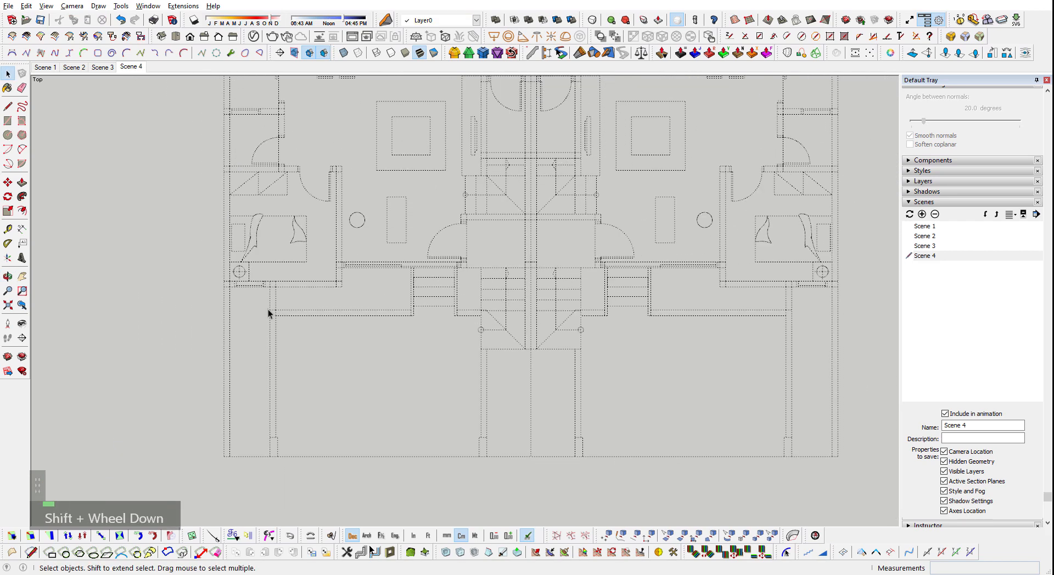
pyautogui.press('r')
pyautogui.scroll(8, 236, 435)
pyautogui.click(220, 463)
pyautogui.scroll(-8, 221, 462)
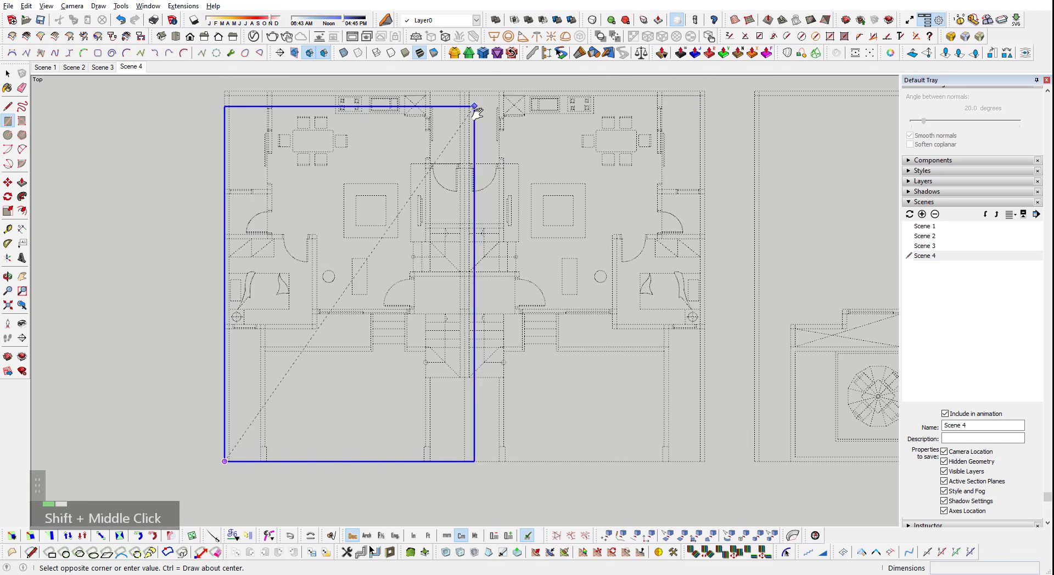
pyautogui.scroll(5, 535, 264)
pyautogui.click(526, 266)
pyautogui.press('space')
pyautogui.scroll(-5, 535, 170)
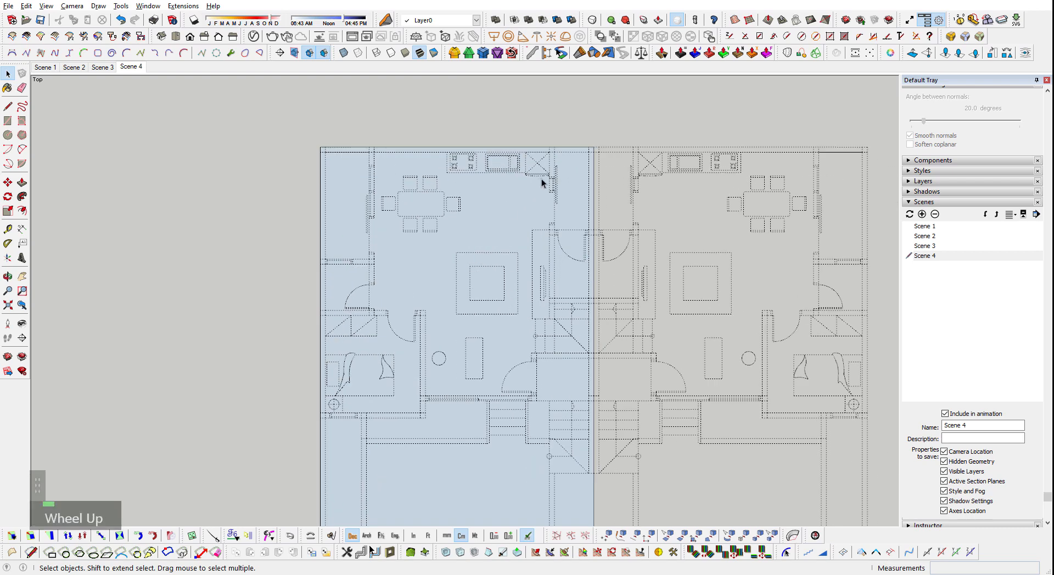
# - Select the left unit's rectangular face together with its edges and inspect it from several angles
pyautogui.press('shift')
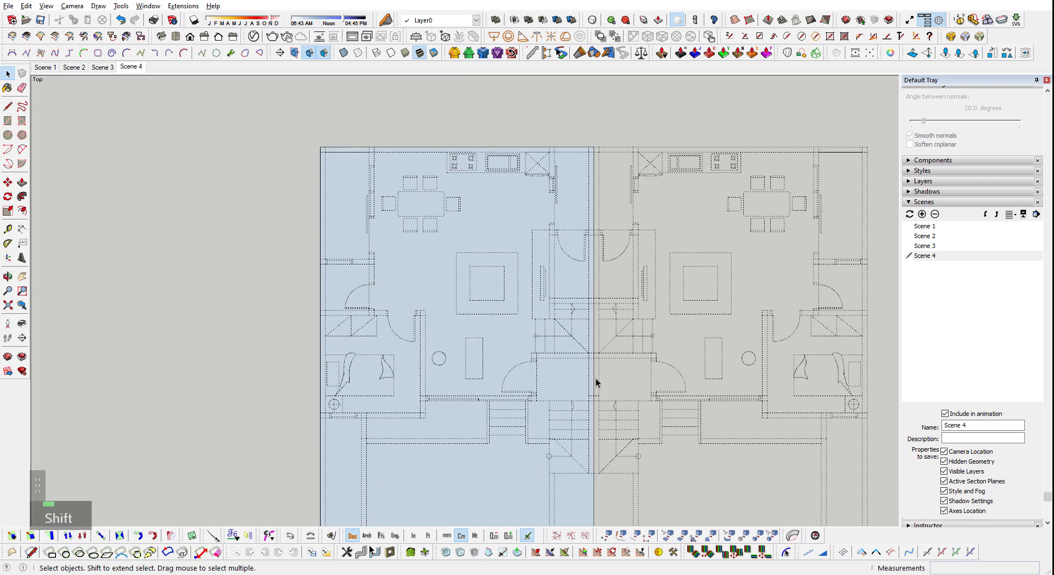
pyautogui.keyDown('shift'); pyautogui.moveTo(368, 425); pyautogui.dragTo(513, 192, button='middle'); pyautogui.keyUp('shift')
pyautogui.scroll(4, 477, 444)
pyautogui.doubleClick(464, 395)
pyautogui.keyDown('shift'); pyautogui.moveTo(464, 396); pyautogui.dragTo(270, 295, button='middle'); pyautogui.keyUp('shift')
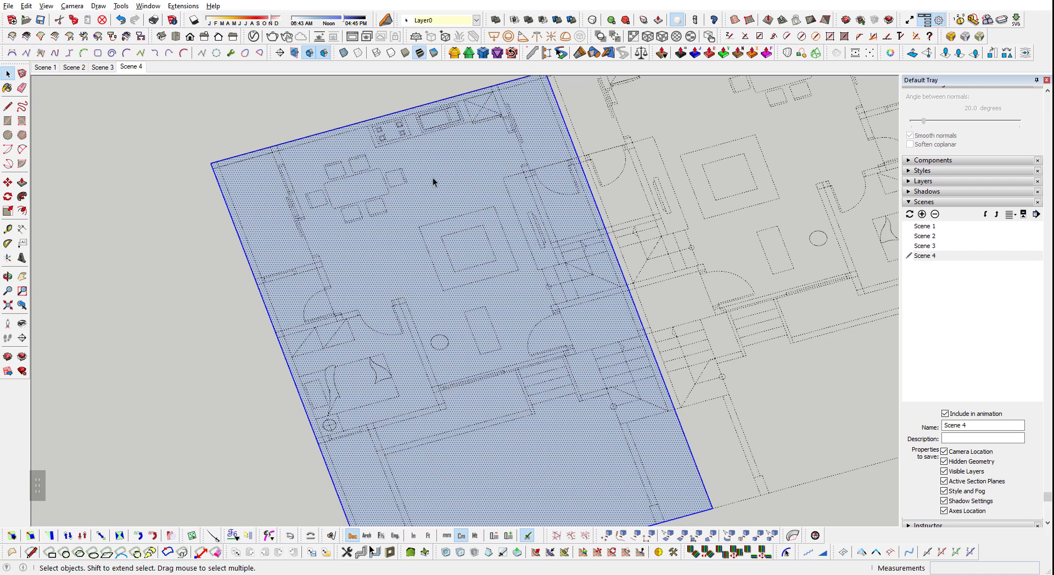
pyautogui.keyDown('shift'); pyautogui.moveTo(433, 179); pyautogui.dragTo(384, 264, button='middle'); pyautogui.keyUp('shift')
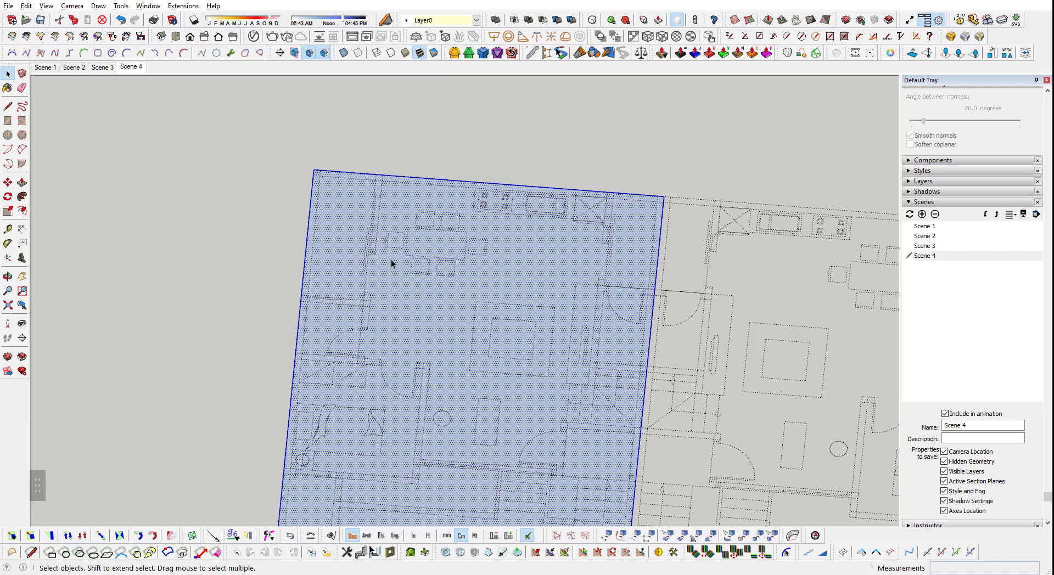
pyautogui.scroll(-3, 447, 322)
pyautogui.moveTo(447, 321); pyautogui.dragTo(609, 217, button='middle')
pyautogui.scroll(5, 483, 366)
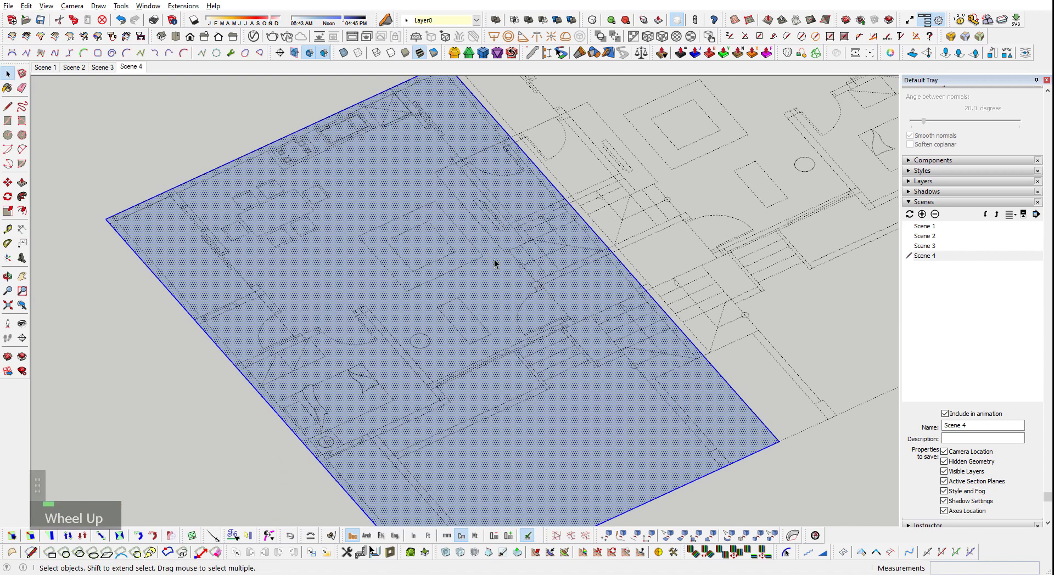
pyautogui.scroll(-2, 442, 317)
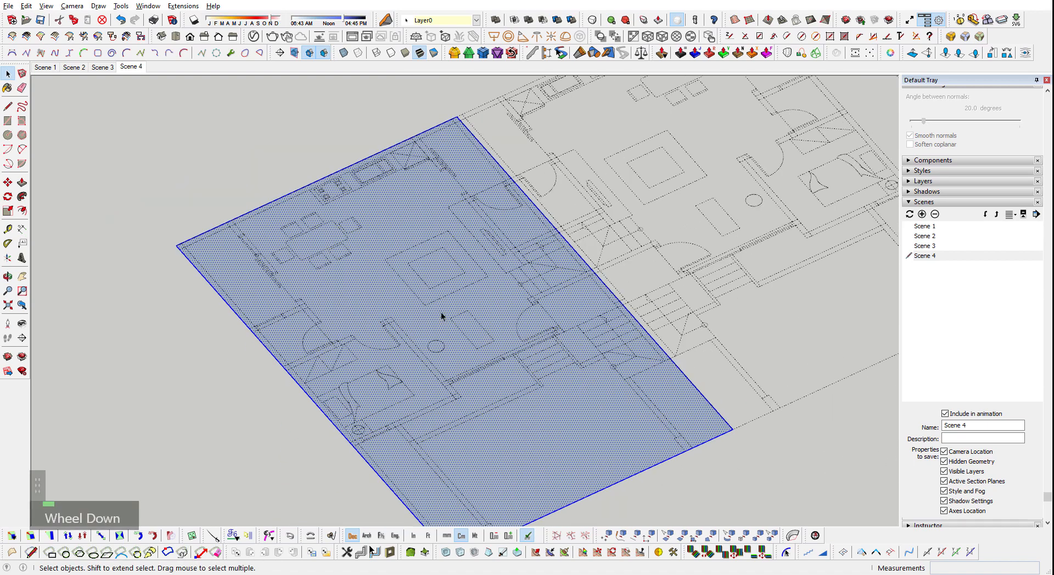
# - Go through Scene 1 and Scene 2 and show Scene 3 with the traced floor plans
pyautogui.click(54, 69)
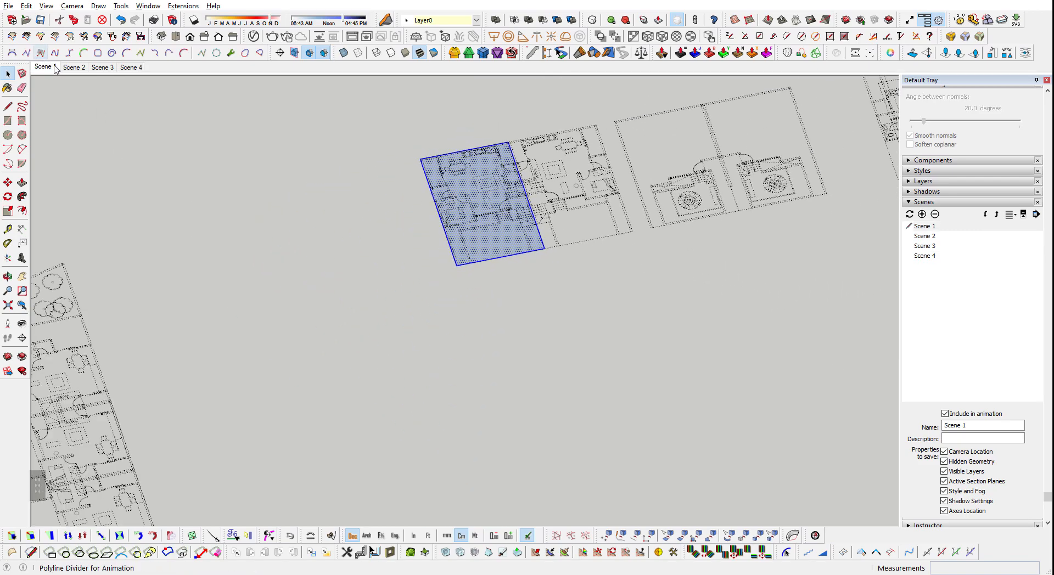
pyautogui.click(71, 67)
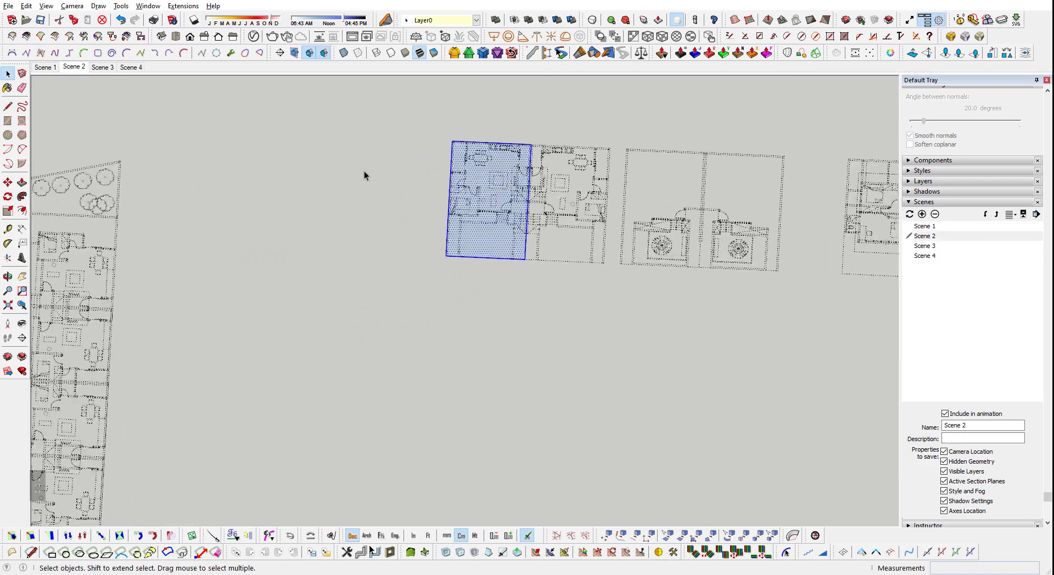
pyautogui.click(104, 67)
pyautogui.scroll(-1, 578, 228)
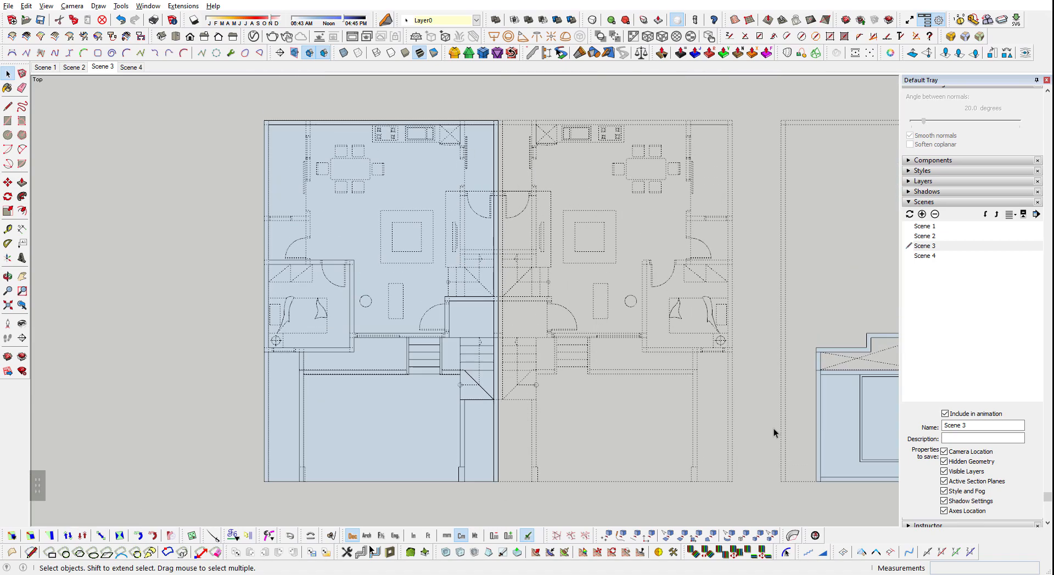
# - Examine the traced left-unit outlines on the ground, middle and upper floor plans
pyautogui.keyDown('shift'); pyautogui.moveTo(802, 430); pyautogui.dragTo(575, 380, button='middle'); pyautogui.keyUp('shift')
pyautogui.keyDown('shift'); pyautogui.scroll(-3, 667, 384); pyautogui.keyUp('shift')
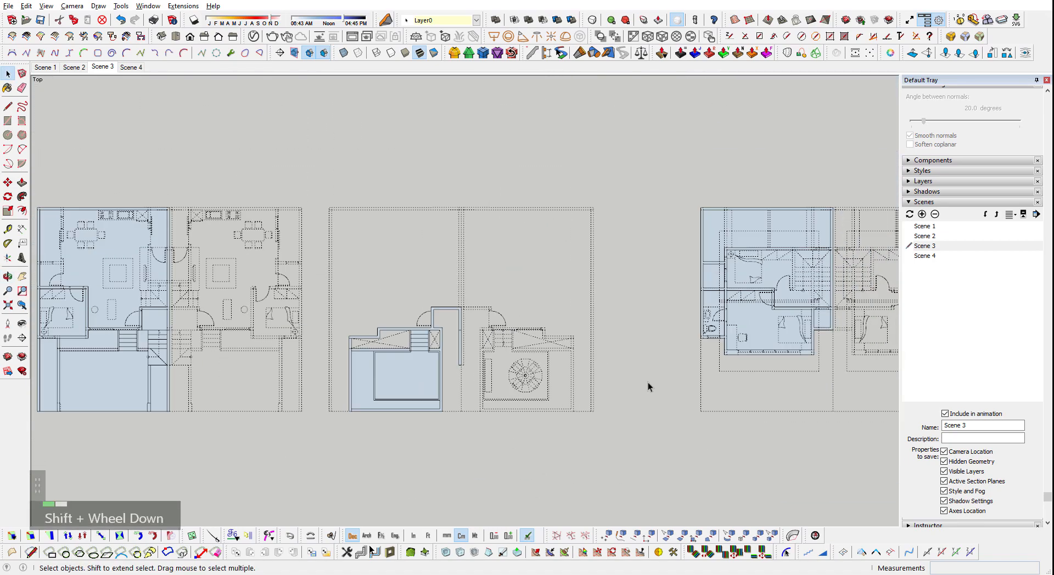
pyautogui.scroll(4, 563, 346)
pyautogui.scroll(-4, 656, 353)
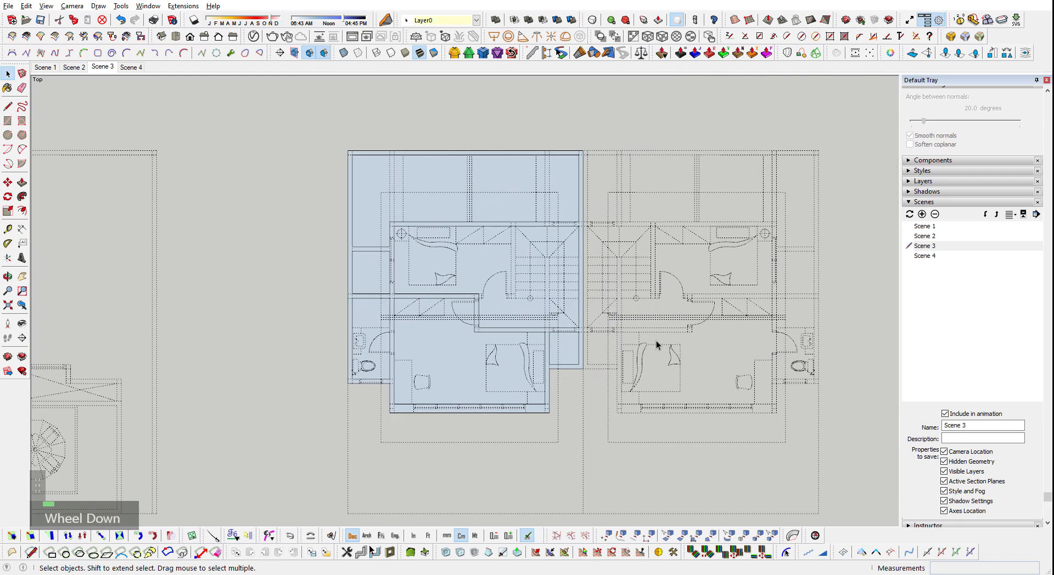
pyautogui.keyDown('shift'); pyautogui.moveTo(657, 353); pyautogui.dragTo(1016, 253, button='middle'); pyautogui.keyUp('shift')
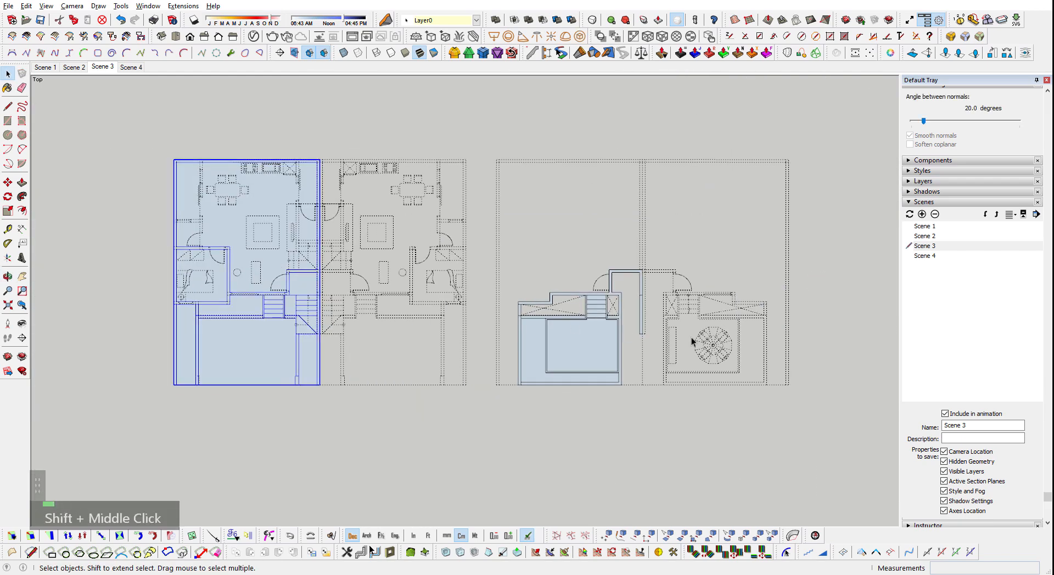
pyautogui.keyDown('shift'); pyautogui.moveTo(574, 366); pyautogui.dragTo(405, 377, button='middle'); pyautogui.keyUp('shift')
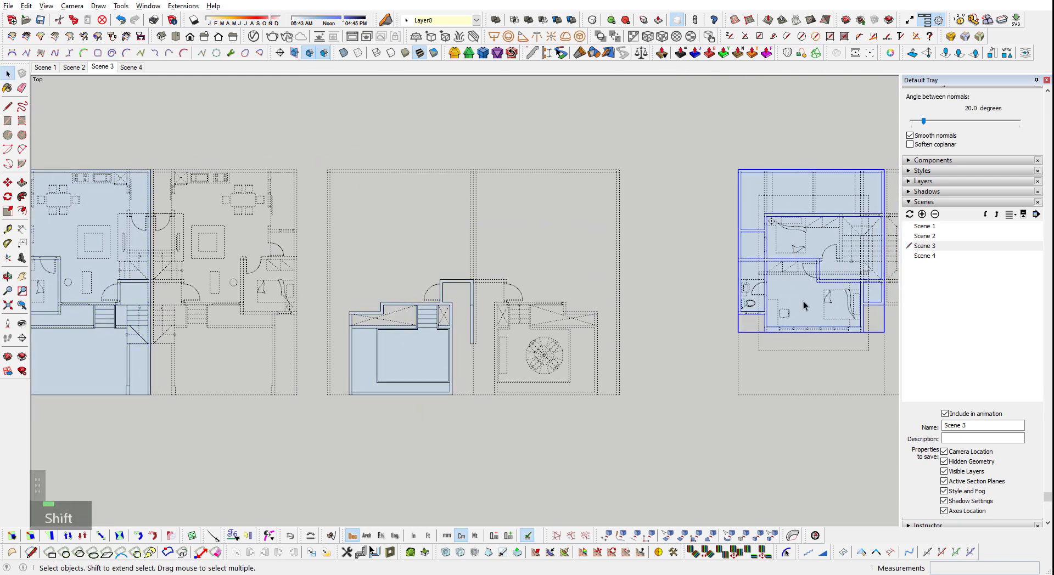
pyautogui.scroll(1, 807, 300)
pyautogui.keyDown('shift'); pyautogui.moveTo(819, 287); pyautogui.dragTo(514, 414, button='middle'); pyautogui.keyUp('shift')
pyautogui.scroll(3, 513, 402)
# - Open the traced ground floor group for editing and examine its wall and stair outlines against the underlying plan
pyautogui.doubleClick(509, 468)
pyautogui.hotkey('shift', 'q')
pyautogui.keyDown('shift'); pyautogui.moveTo(575, 370); pyautogui.dragTo(404, 366, button='middle'); pyautogui.keyUp('shift')
pyautogui.keyDown('shift'); pyautogui.scroll(5, 379, 340); pyautogui.keyUp('shift')
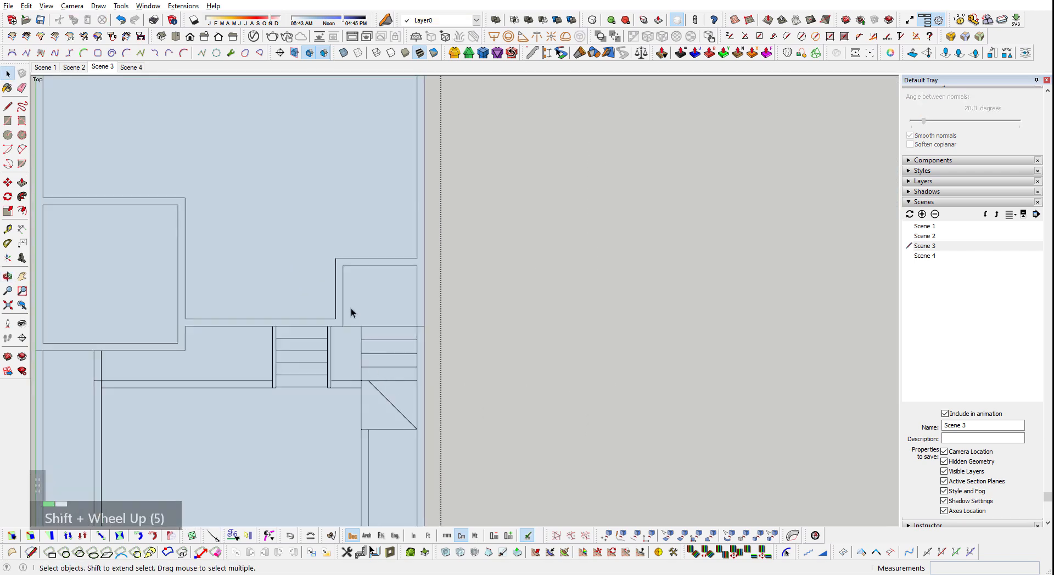
pyautogui.keyDown('shift'); pyautogui.scroll(-2, 306, 294); pyautogui.keyUp('shift')
pyautogui.keyDown('shift'); pyautogui.moveTo(306, 294); pyautogui.dragTo(459, 327, button='middle'); pyautogui.keyUp('shift')
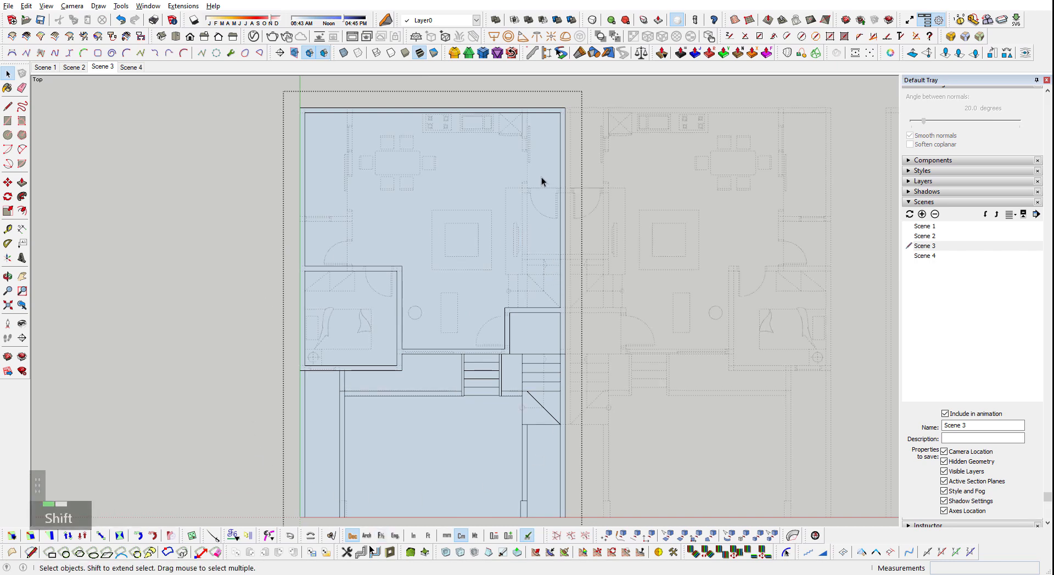
pyautogui.scroll(2, 541, 177)
pyautogui.keyDown('shift'); pyautogui.moveTo(254, 345); pyautogui.dragTo(232, 436, button='middle'); pyautogui.keyUp('shift')
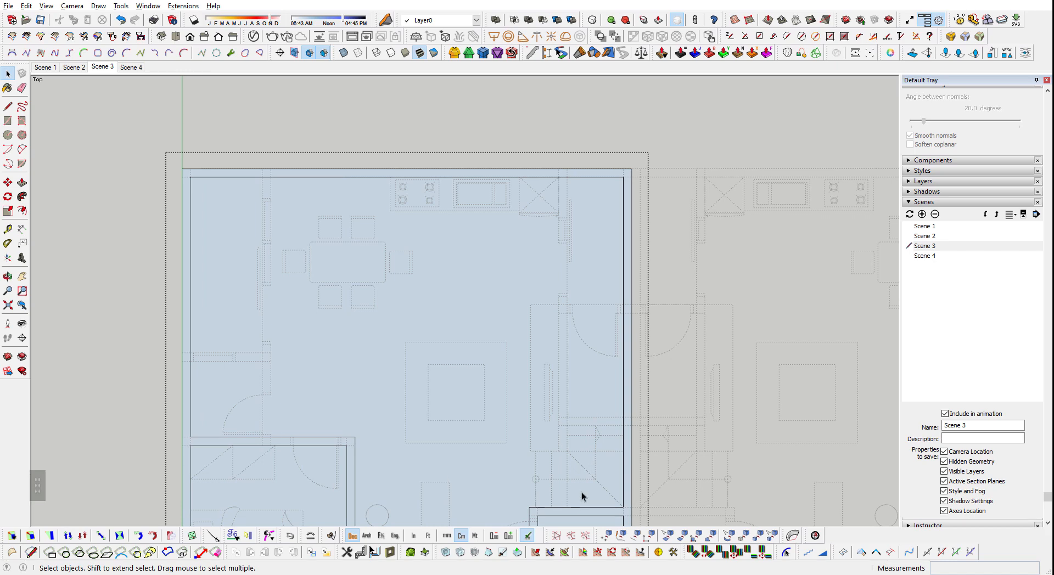
pyautogui.scroll(-2, 393, 258)
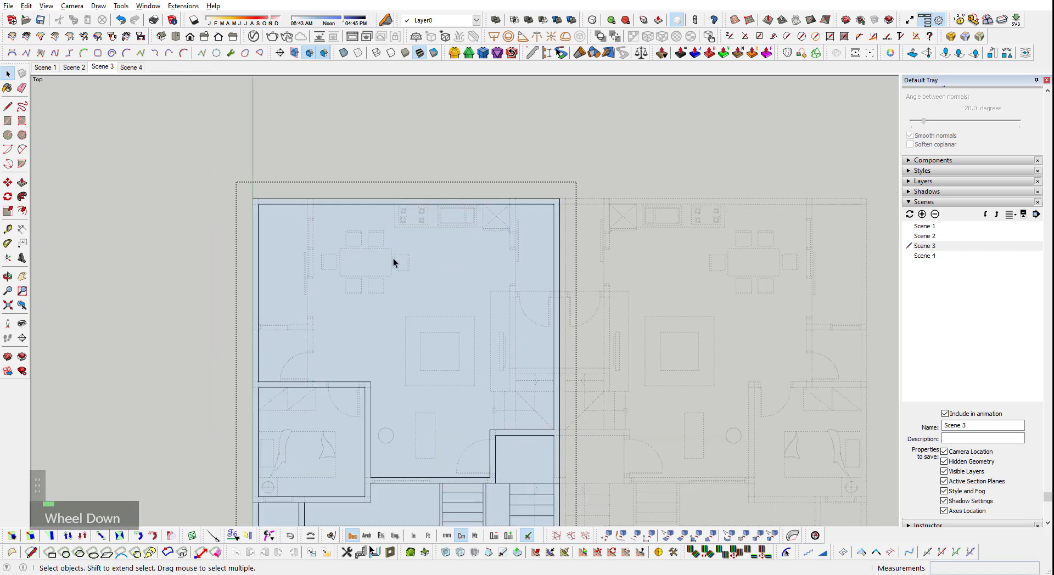
pyautogui.moveTo(396, 344)
pyautogui.keyDown('shift'); pyautogui.mouseDown(button='middle')
pyautogui.moveTo(388, 327)
pyautogui.moveTo(402, 347)
pyautogui.mouseUp(button='middle'); pyautogui.keyUp('shift')
pyautogui.scroll(2, 299, 180)
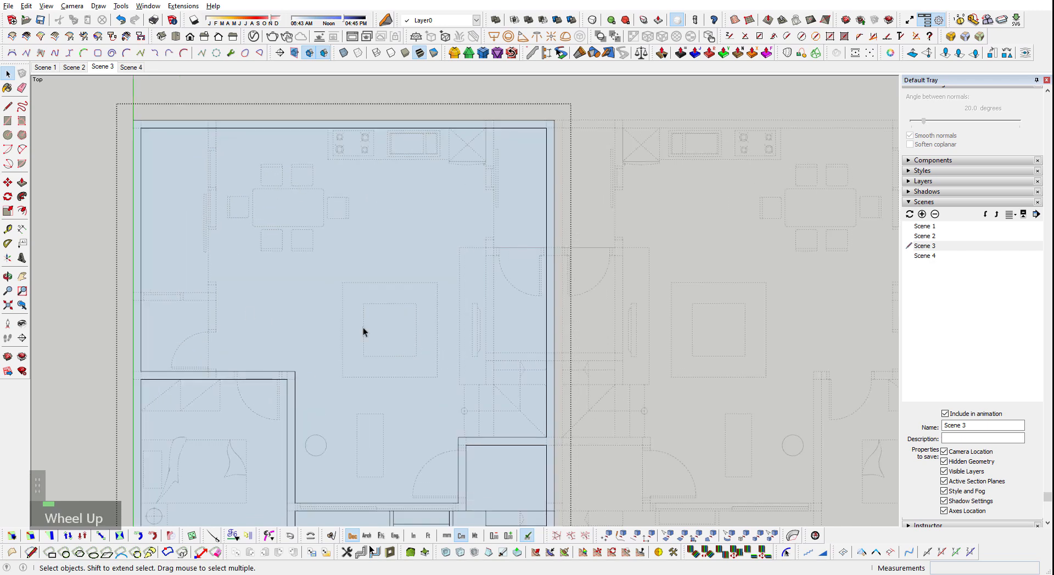
# - Examine the stair and wall outlines of the traced ground floor, then close the group
pyautogui.scroll(-2, 346, 282)
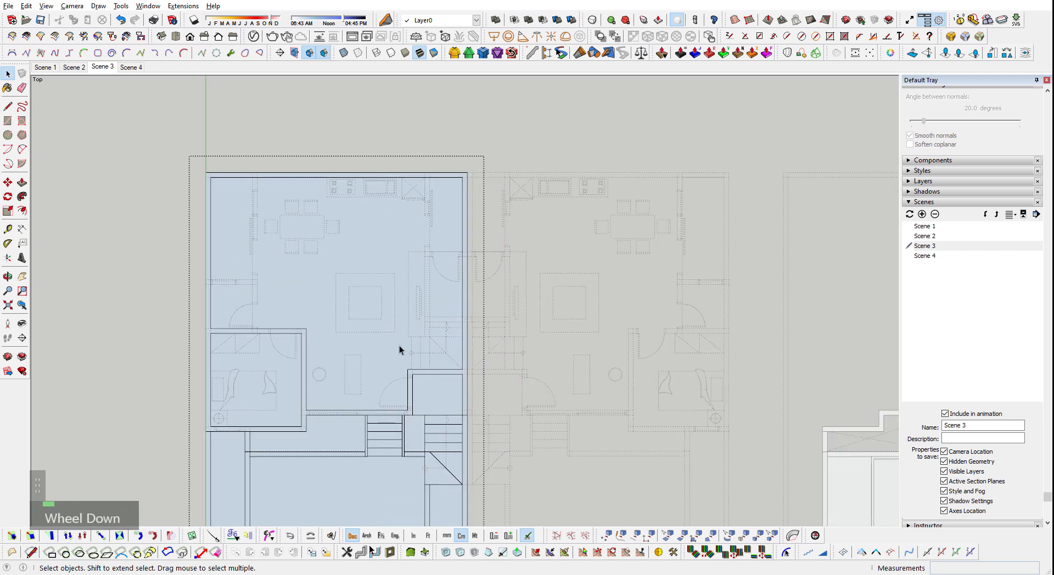
pyautogui.keyDown('shift'); pyautogui.moveTo(440, 421); pyautogui.dragTo(395, 245, button='middle'); pyautogui.keyUp('shift')
pyautogui.scroll(3, 313, 328)
pyautogui.scroll(5, 327, 343)
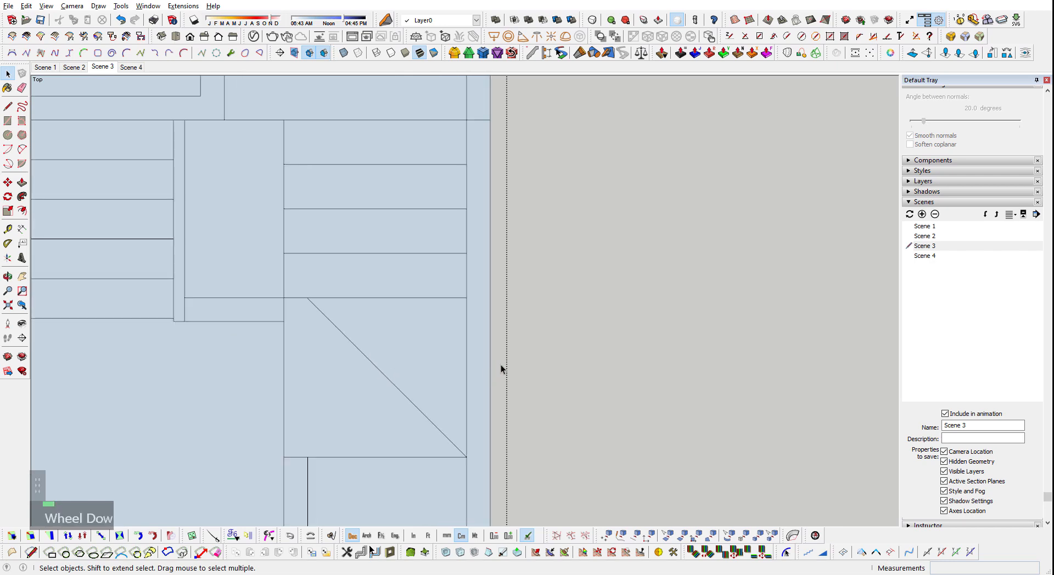
pyautogui.scroll(-6, 501, 369)
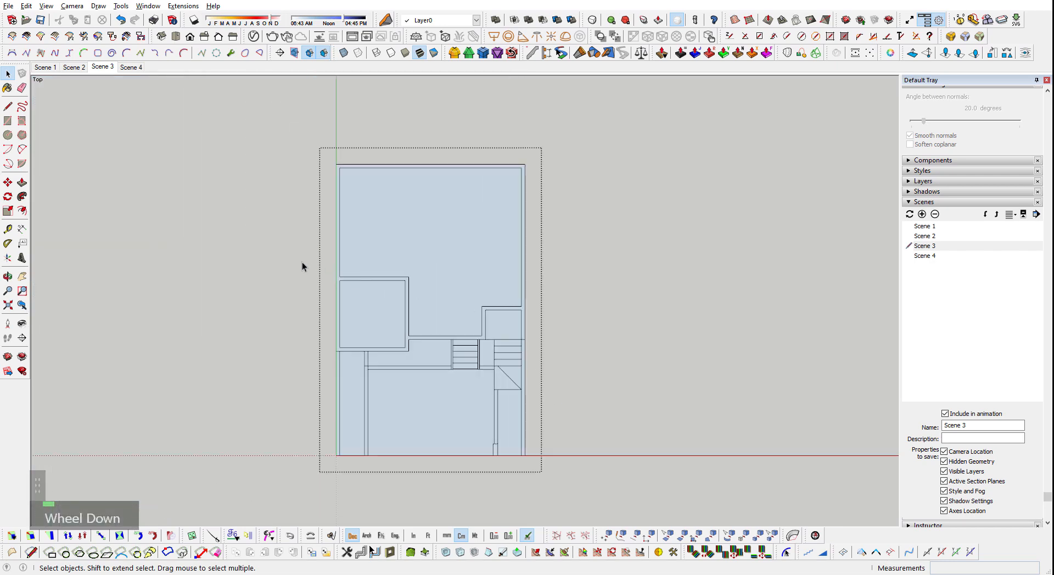
pyautogui.moveTo(302, 263); pyautogui.dragTo(536, 461)
pyautogui.scroll(-3, 378, 345)
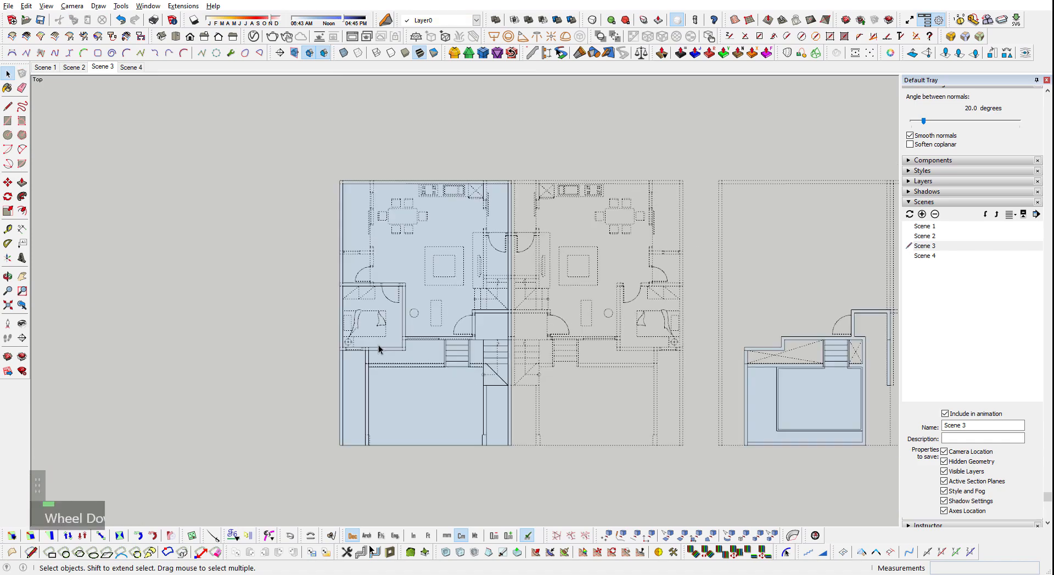
# - Open the traced upper floor group with the rest of the model hidden, examine its room outlines, and close it again
pyautogui.keyDown('shift'); pyautogui.moveTo(378, 345); pyautogui.dragTo(160, 399, button='middle'); pyautogui.keyUp('shift')
pyautogui.scroll(5, 625, 291)
pyautogui.doubleClick(563, 339)
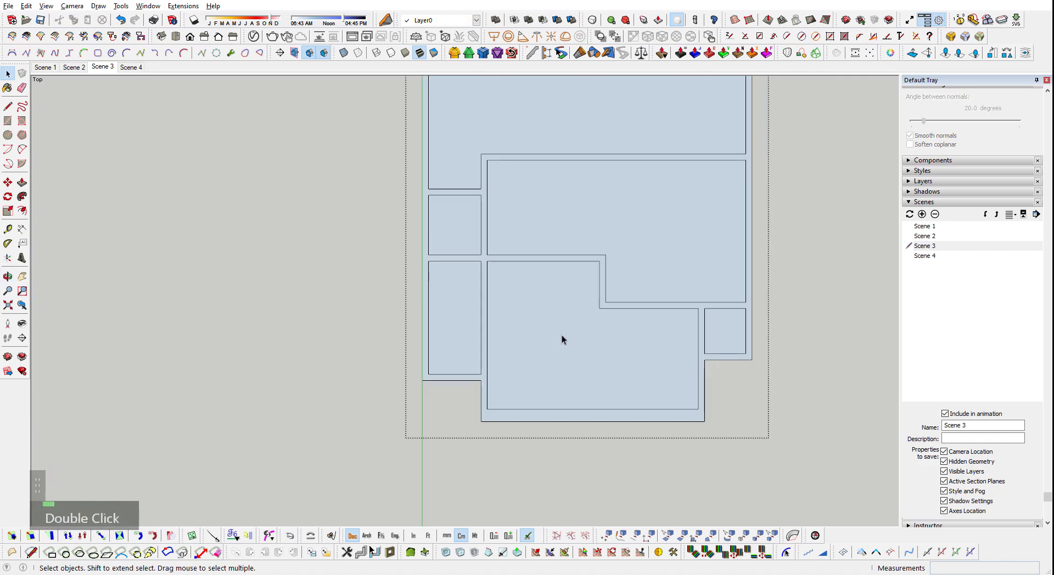
pyautogui.scroll(1, 626, 298)
pyautogui.keyDown('shift'); pyautogui.moveTo(625, 298); pyautogui.dragTo(550, 366, button='middle'); pyautogui.keyUp('shift')
pyautogui.hotkey('shift', 'q')
pyautogui.moveTo(277, 287); pyautogui.dragTo(712, 512)
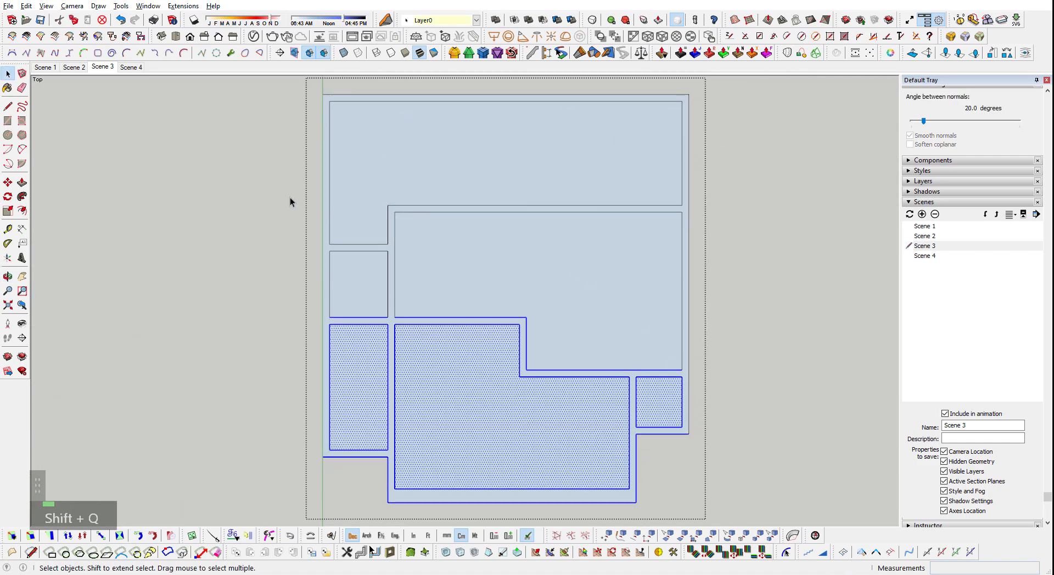
pyautogui.keyDown('shift'); pyautogui.moveTo(290, 201); pyautogui.dragTo(686, 451); pyautogui.keyUp('shift')
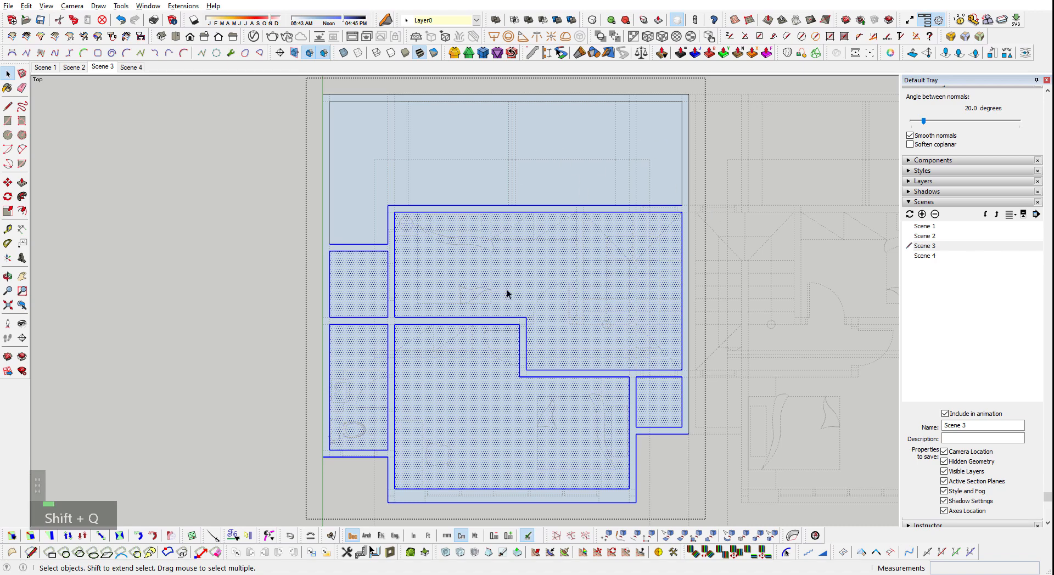
pyautogui.scroll(-2, 602, 351)
pyautogui.press('Escape')
pyautogui.scroll(-2, 605, 246)
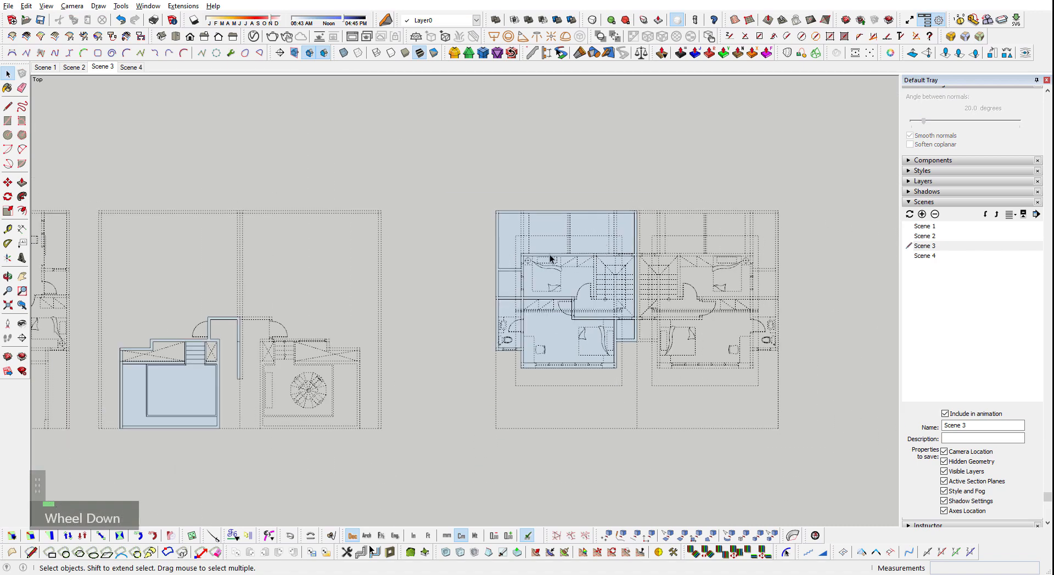
pyautogui.scroll(-2, 399, 270)
pyautogui.keyDown('shift'); pyautogui.moveTo(292, 368); pyautogui.dragTo(561, 415, button='middle'); pyautogui.keyUp('shift')
pyautogui.scroll(2, 283, 300)
pyautogui.scroll(-1, 212, 250)
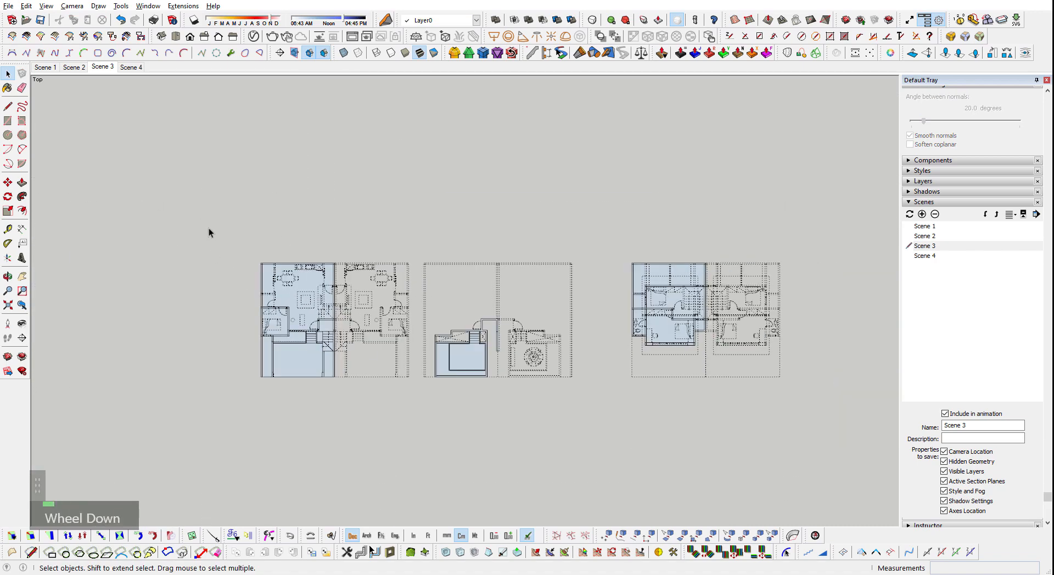
pyautogui.moveTo(724, 440); pyautogui.dragTo(725, 440)
pyautogui.scroll(1, 419, 299)
pyautogui.press('m')
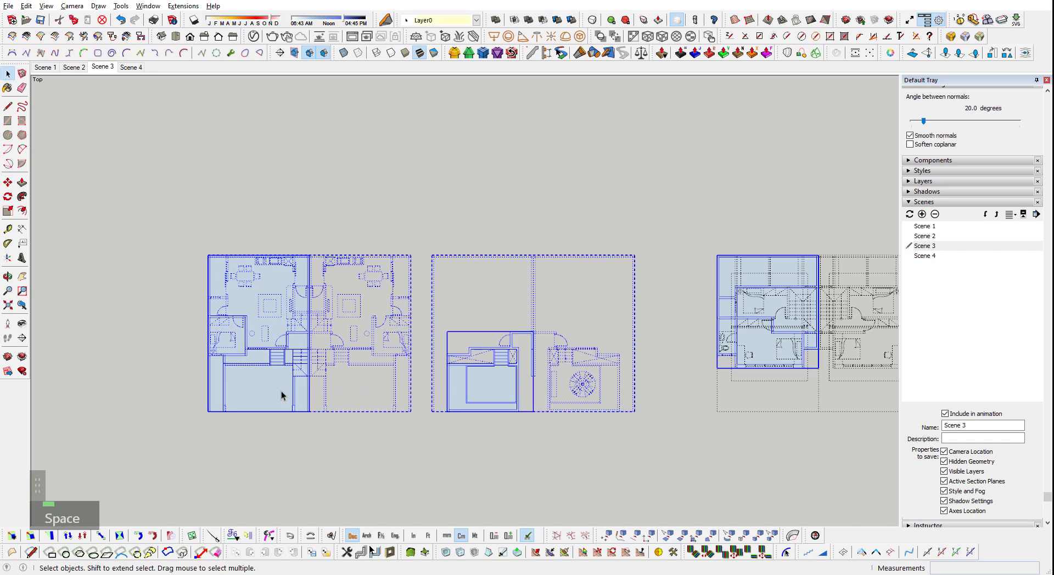
# - Select only the three traced floor groups and try to move them off the imported plans
pyautogui.scroll(-1, 758, 344)
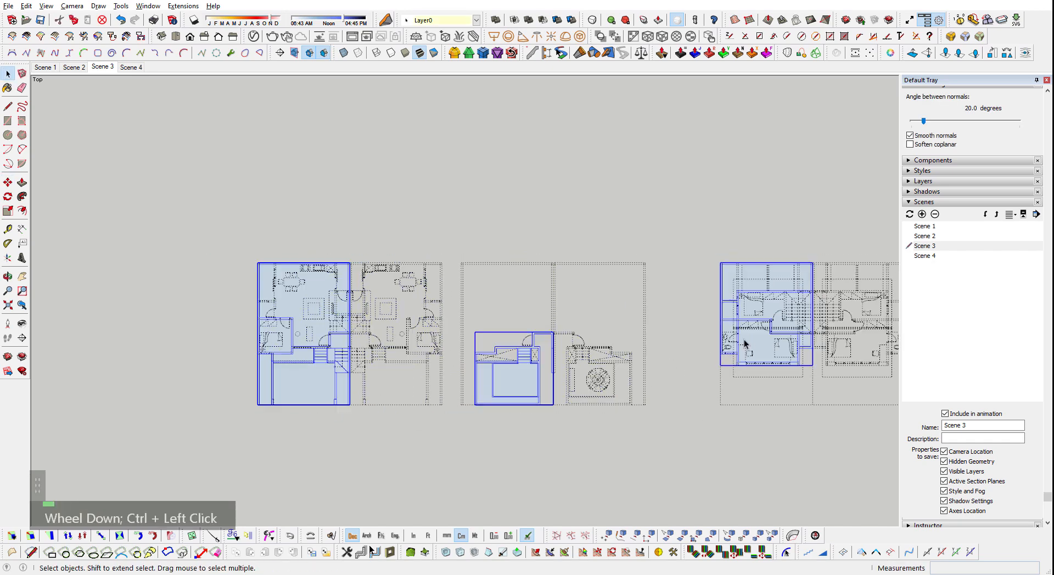
pyautogui.press('m')
pyautogui.click(663, 318)
pyautogui.scroll(1, 577, 357)
pyautogui.scroll(2, 604, 346)
pyautogui.scroll(-6, 685, 308)
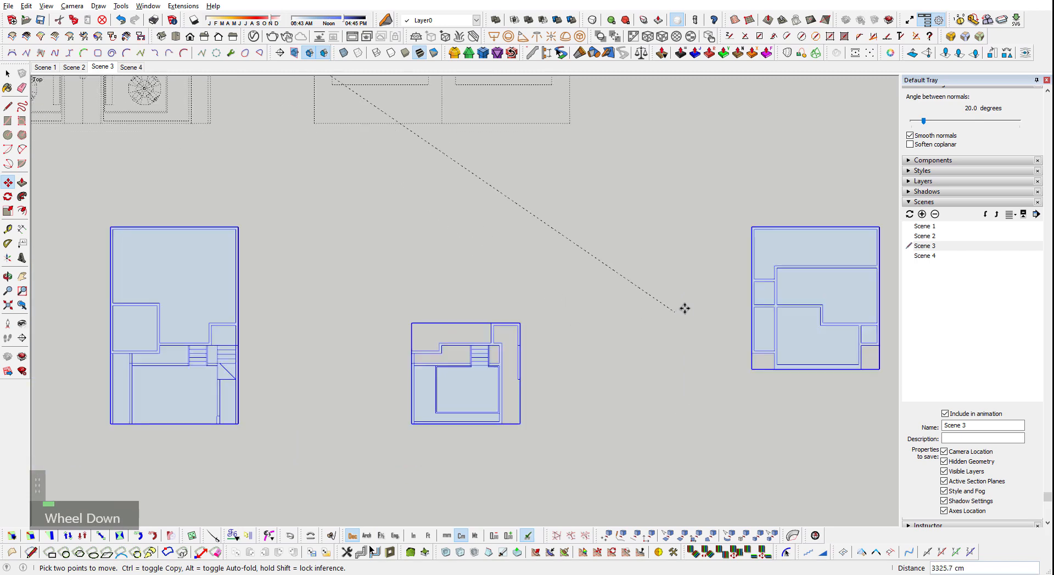
pyautogui.keyDown('shift'); pyautogui.moveTo(329, 206); pyautogui.dragTo(714, 352, button='middle'); pyautogui.keyUp('shift')
pyautogui.scroll(2, 538, 335)
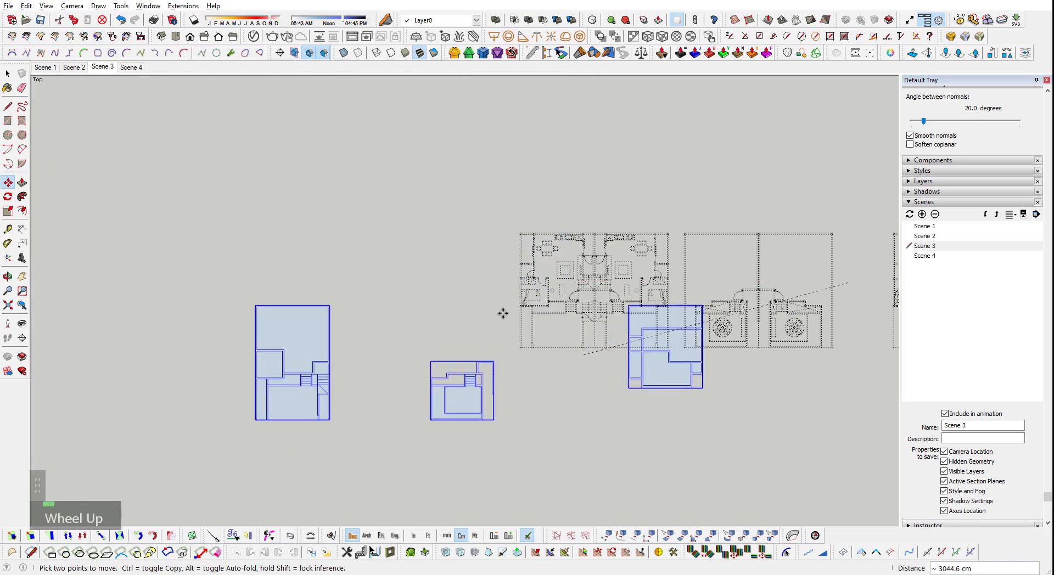
pyautogui.press('space')
# - Inspect the three traced floor groups in perspective, ending close to the left unit's ground floor plan
pyautogui.scroll(-2, 483, 308)
pyautogui.keyDown('shift'); pyautogui.moveTo(725, 400); pyautogui.dragTo(310, 151, button='middle'); pyautogui.keyUp('shift')
pyautogui.moveTo(479, 277); pyautogui.dragTo(753, 185, button='middle')
pyautogui.scroll(1, 700, 175)
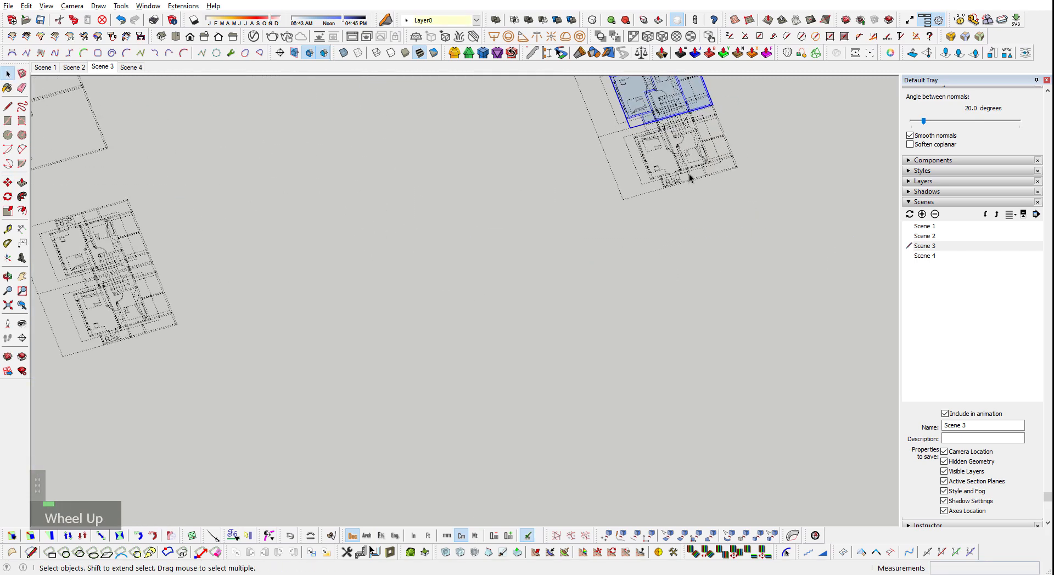
pyautogui.scroll(-2, 741, 409)
pyautogui.moveTo(536, 160); pyautogui.dragTo(857, 196, button='middle')
pyautogui.scroll(2, 454, 160)
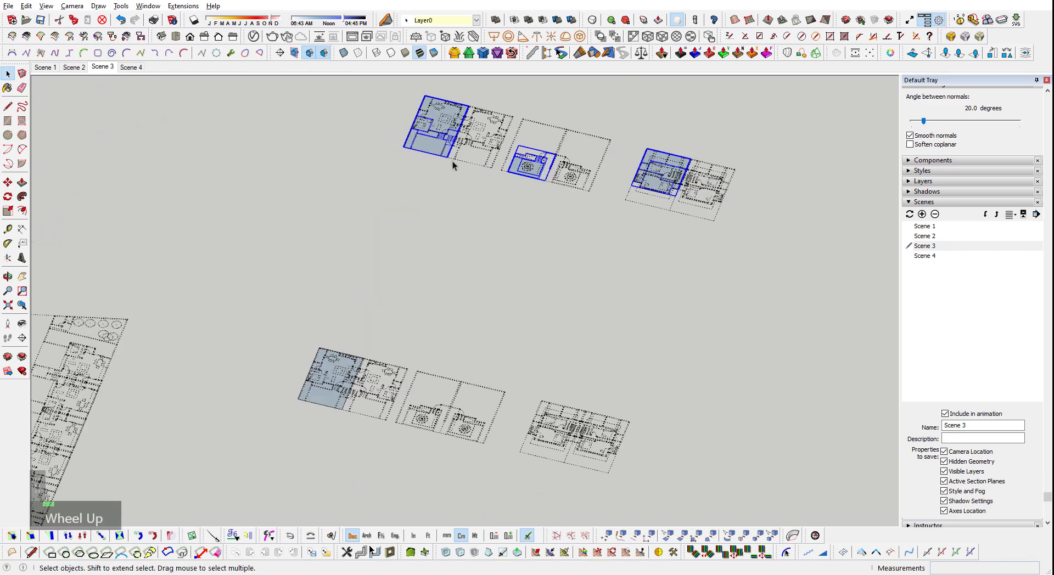
pyautogui.keyDown('shift'); pyautogui.moveTo(494, 197); pyautogui.dragTo(569, 311, button='middle'); pyautogui.keyUp('shift')
pyautogui.scroll(2, 289, 278)
pyautogui.keyDown('shift'); pyautogui.scroll(2, 608, 301); pyautogui.keyUp('shift')
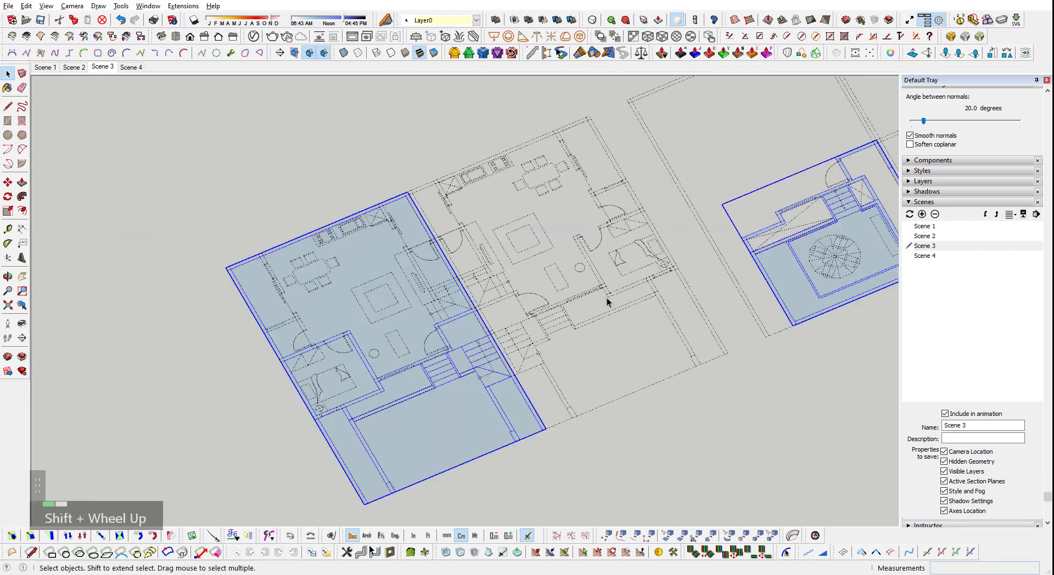
# - Open the traced ground floor group in isolation and select individual faces to check that they are separate
pyautogui.doubleClick(422, 432)
pyautogui.hotkey('shift', 'q')
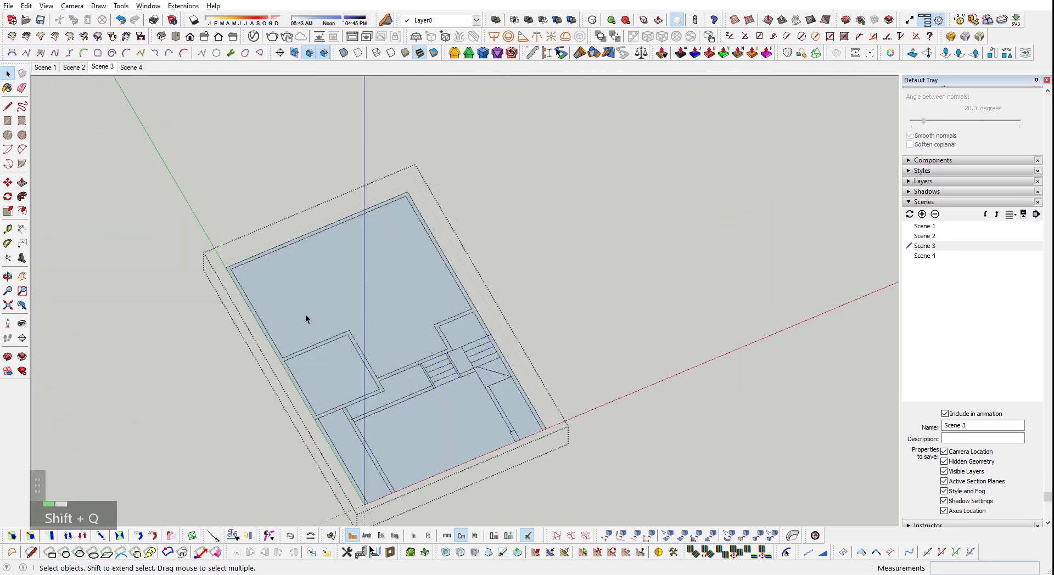
pyautogui.click(389, 367)
pyautogui.scroll(3, 337, 370)
pyautogui.click(337, 370)
pyautogui.click(415, 415)
pyautogui.click(476, 447)
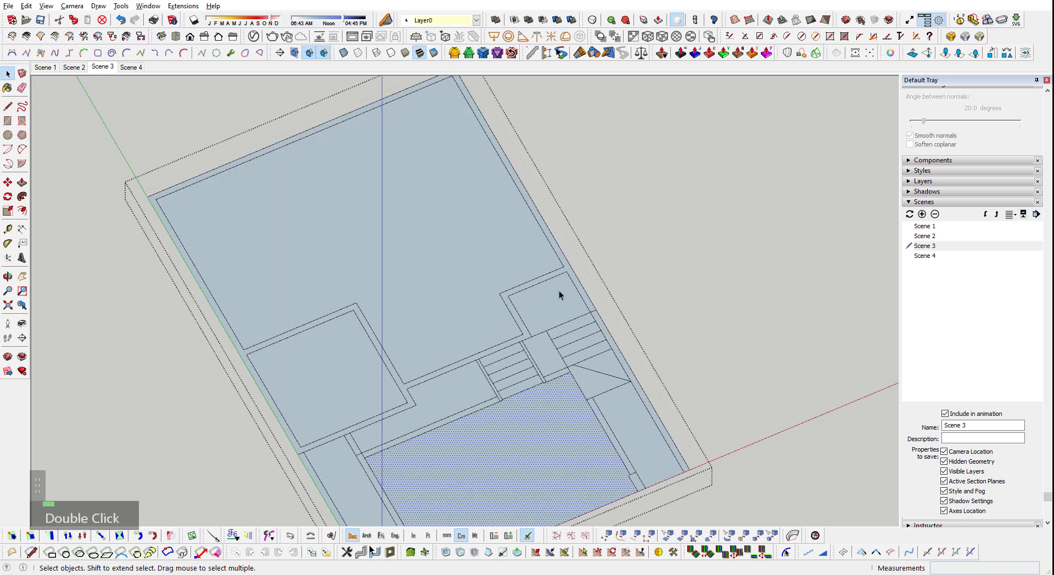
# - Close the ground floor group and bring the stacked floor outlines with the upright front elevation into view
pyautogui.scroll(-8, 421, 239)
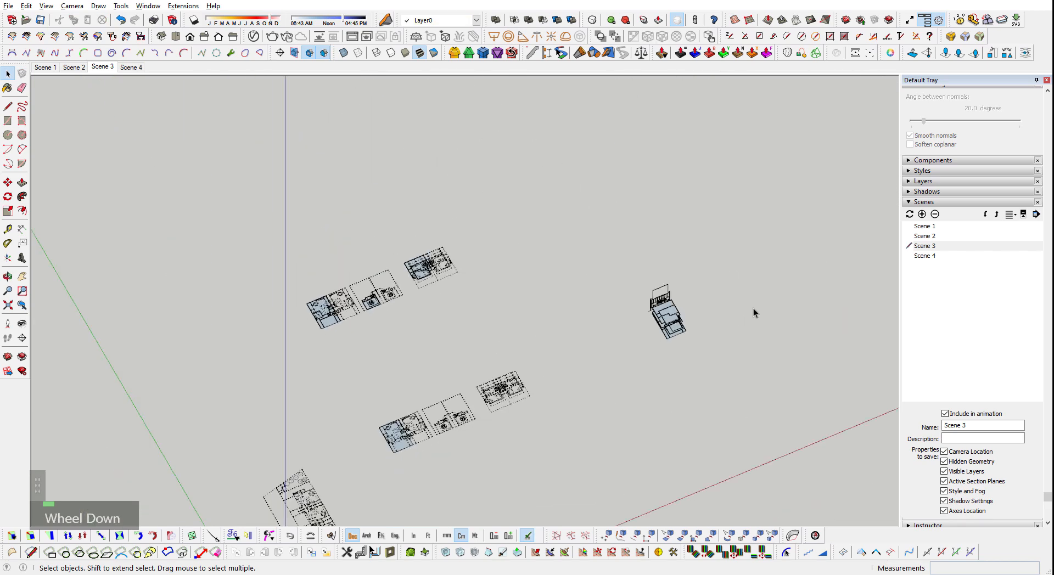
pyautogui.scroll(2, 750, 304)
pyautogui.moveTo(585, 417); pyautogui.dragTo(576, 404, button='middle')
pyautogui.scroll(2, 578, 405)
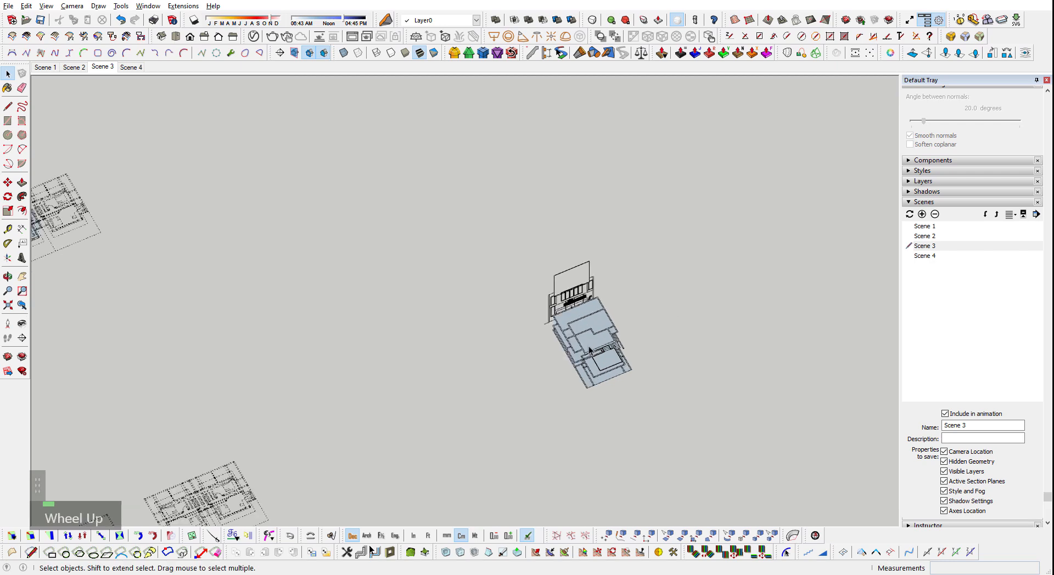
pyautogui.scroll(-2, 735, 359)
pyautogui.moveTo(725, 356); pyautogui.dragTo(682, 265, button='middle')
pyautogui.scroll(4, 632, 363)
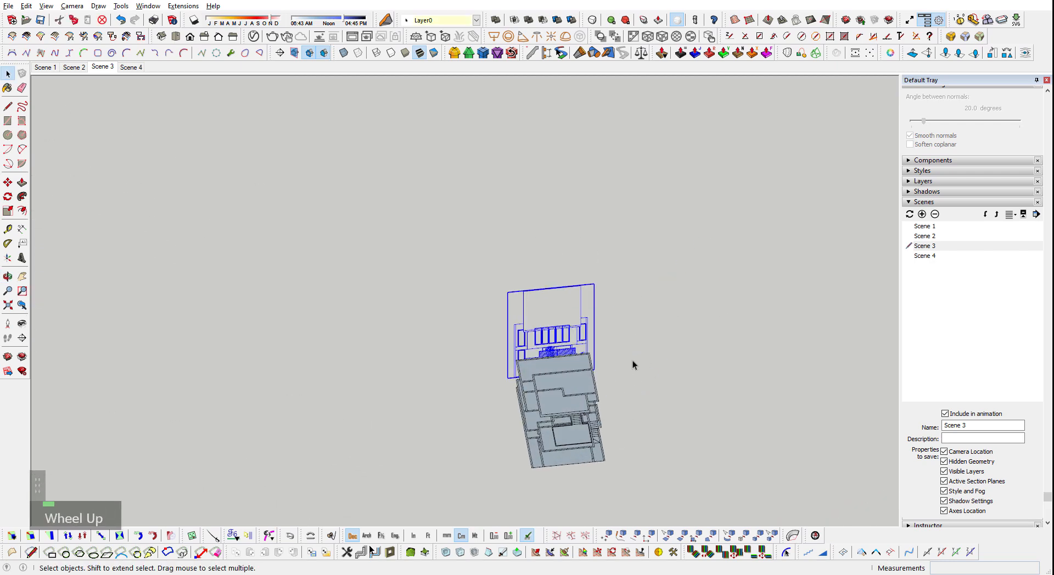
# - Try to move the front elevation along the red axis away from the stacked floors
pyautogui.click(516, 325)
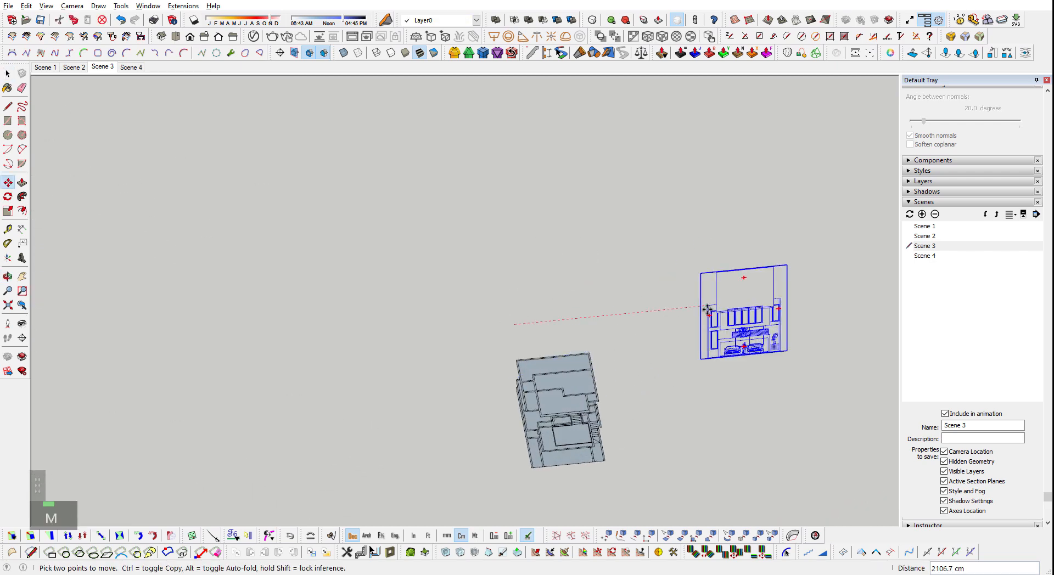
pyautogui.press('ctrl')
pyautogui.press('space')
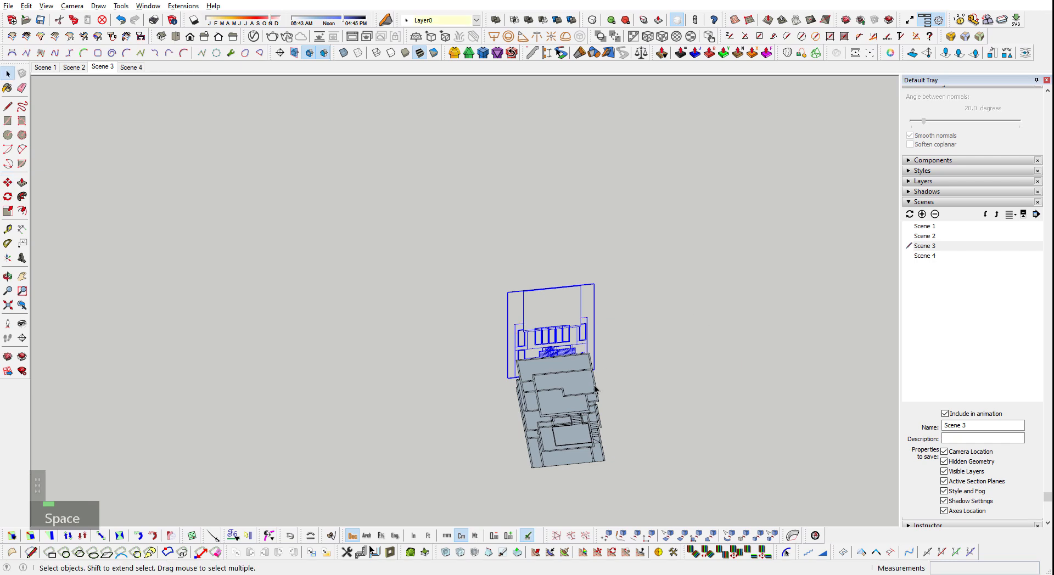
# - Examine the stacked floor outlines and their position relative to the front elevation from several angles
pyautogui.scroll(3, 430, 369)
pyautogui.moveTo(409, 334); pyautogui.dragTo(508, 274, button='middle')
pyautogui.keyDown('shift'); pyautogui.moveTo(366, 460); pyautogui.dragTo(548, 395, button='middle'); pyautogui.keyUp('shift')
pyautogui.scroll(-1, 510, 269)
pyautogui.moveTo(687, 358); pyautogui.dragTo(473, 318, button='middle')
pyautogui.scroll(4, 593, 422)
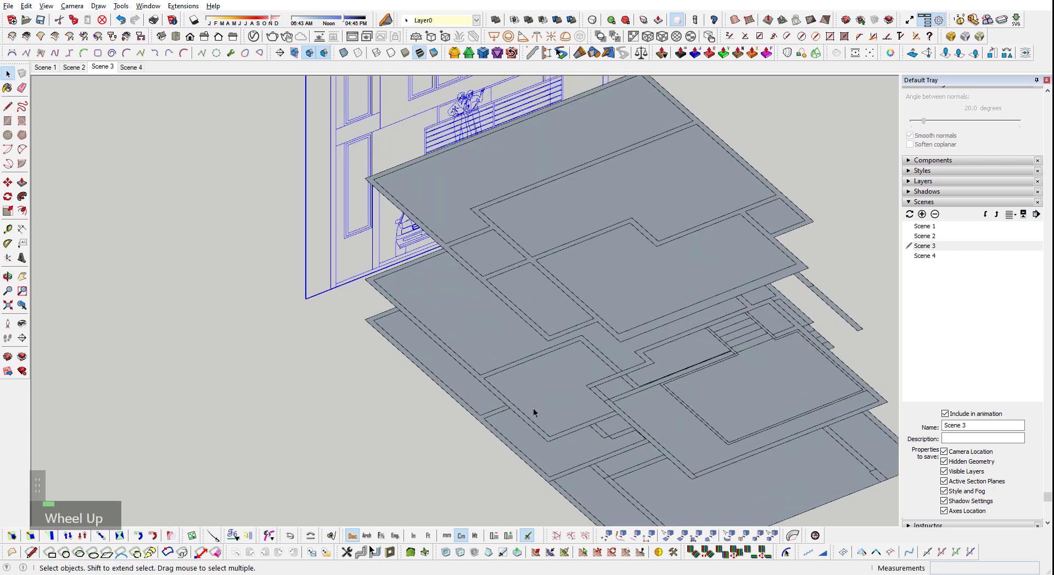
pyautogui.doubleClick(633, 284)
pyautogui.scroll(-3, 632, 425)
pyautogui.keyDown('shift'); pyautogui.moveTo(756, 419); pyautogui.dragTo(659, 343, button='middle'); pyautogui.keyUp('shift')
pyautogui.scroll(3, 435, 377)
# - Select the stacked floor groups together and compare their levels with the elevation drawing in the front view
pyautogui.click(462, 399)
pyautogui.keyDown('ctrl'); pyautogui.click(511, 328); pyautogui.keyUp('ctrl')
pyautogui.keyDown('ctrl'); pyautogui.click(460, 205); pyautogui.keyUp('ctrl')
pyautogui.moveTo(620, 313); pyautogui.dragTo(393, 395, button='middle')
pyautogui.moveTo(708, 417); pyautogui.dragTo(838, 369, button='middle')
pyautogui.hotkey('shift', 'f')
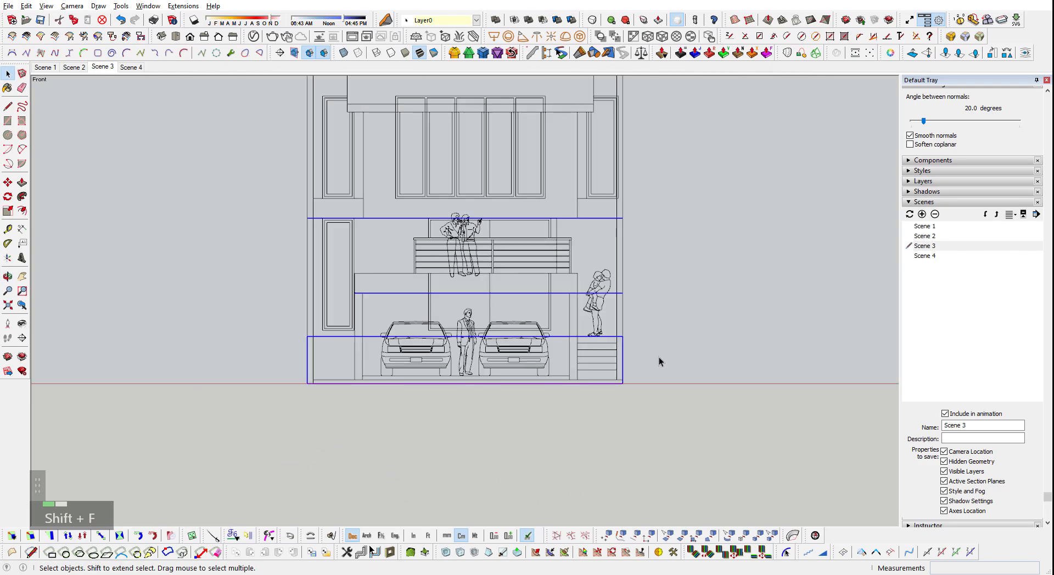
pyautogui.scroll(2, 348, 321)
# - Inspect the spacing of the stacked floors in perspective and select the upper floor group
pyautogui.moveTo(349, 320); pyautogui.dragTo(414, 433, button='middle')
pyautogui.keyDown('shift'); pyautogui.scroll(-2, 416, 431); pyautogui.keyUp('shift')
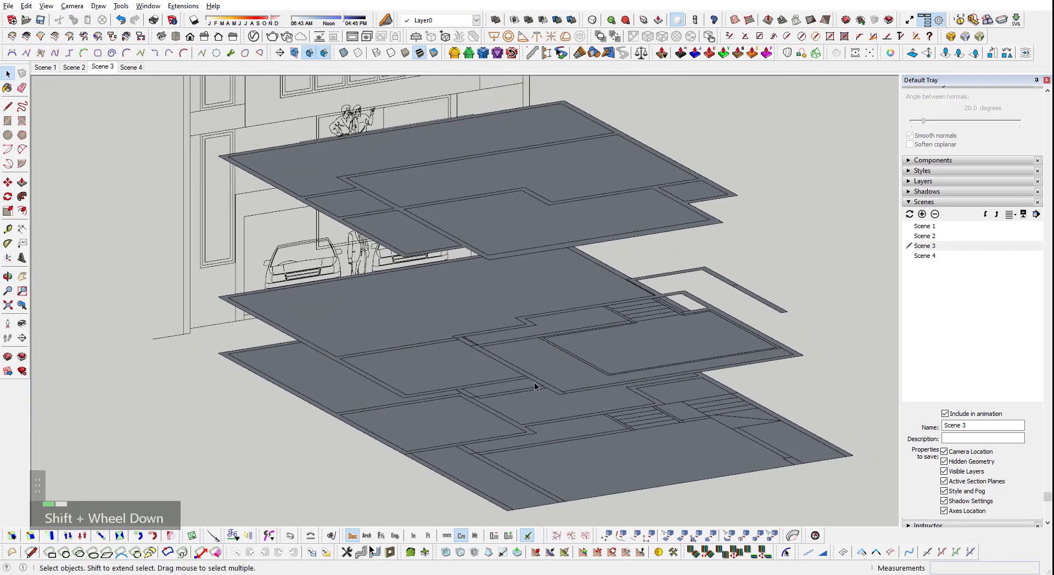
pyautogui.scroll(-2, 521, 319)
pyautogui.click(624, 341)
pyautogui.click(607, 251)
pyautogui.scroll(-3, 631, 263)
pyautogui.moveTo(705, 277); pyautogui.dragTo(652, 297, button='middle')
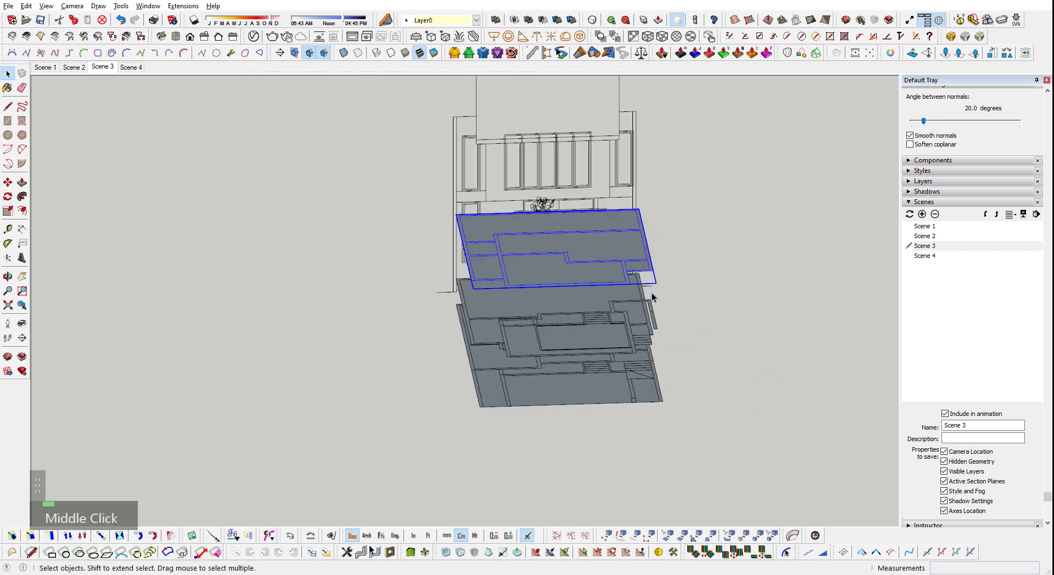
# - Move the front elevation about 1383 cm along the red axis, clear of the stacked floors
pyautogui.press('m')
pyautogui.click(440, 169)
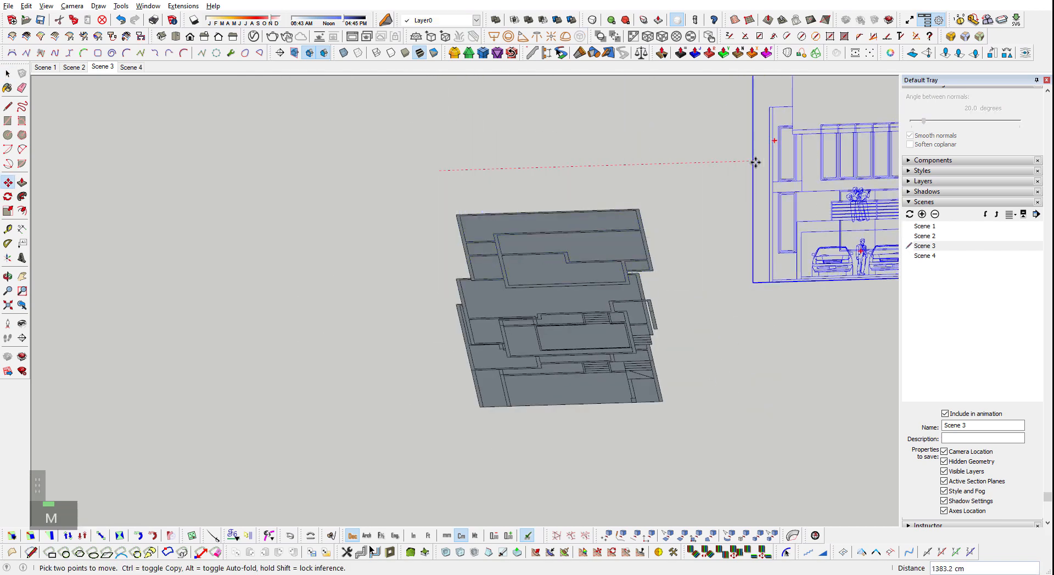
pyautogui.click(755, 163)
pyautogui.moveTo(586, 315); pyautogui.dragTo(598, 395, button='middle')
pyautogui.press('space')
# - Check the alignment of the stacked floors in top view and in perspective with back edges displayed
pyautogui.press('1')
pyautogui.scroll(3, 325, 154)
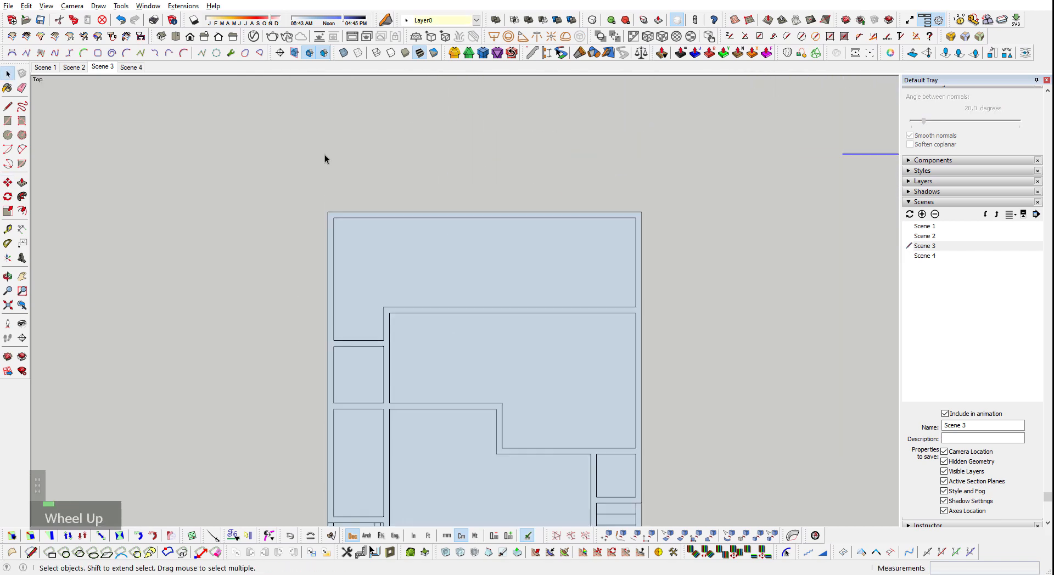
pyautogui.press('k')
pyautogui.scroll(2, 277, 393)
pyautogui.moveTo(278, 393); pyautogui.dragTo(494, 247, button='middle')
pyautogui.scroll(-3, 460, 287)
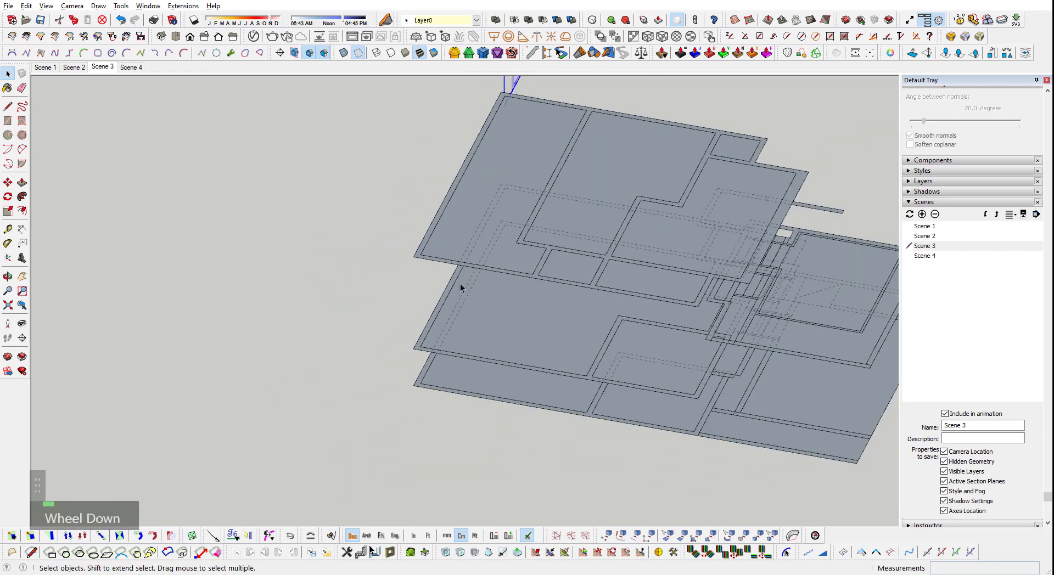
# - Draw a vertical test line from the lowest floor's outer corner up past the floors stacked above it
pyautogui.click(414, 385)
pyautogui.scroll(-3, 417, 382)
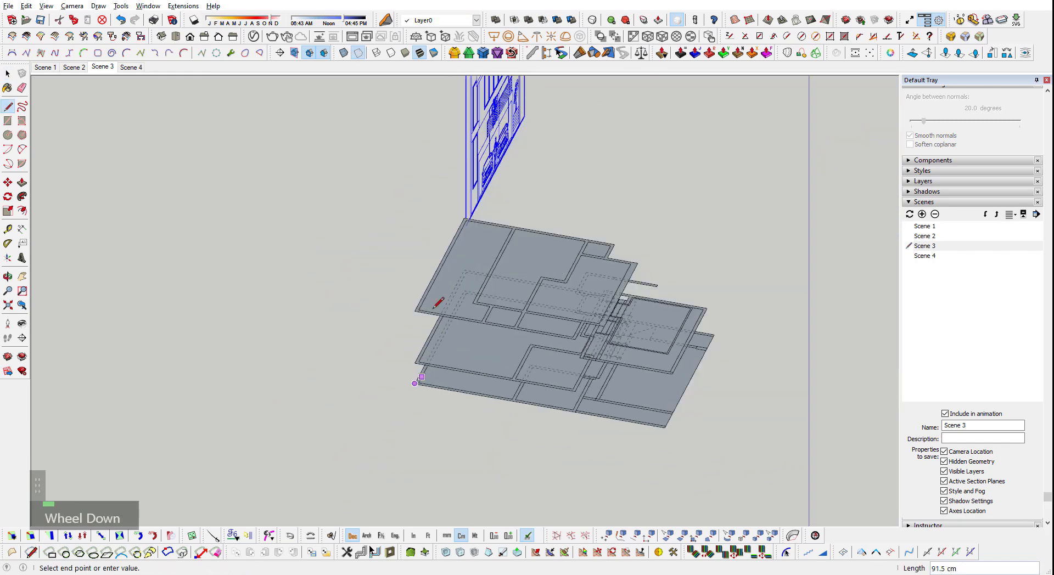
pyautogui.click(415, 202)
pyautogui.press('space')
pyautogui.scroll(3, 439, 255)
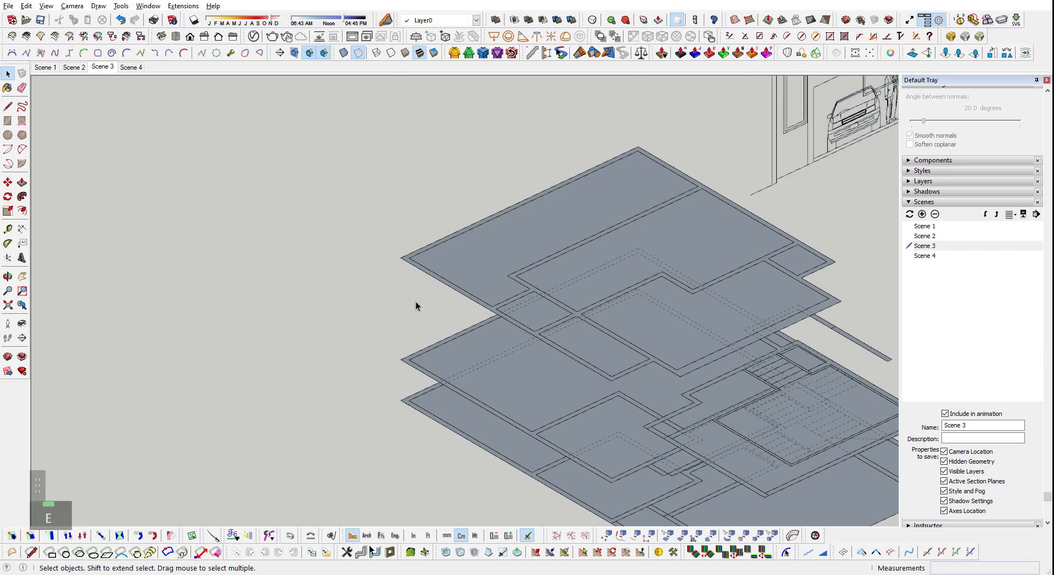
# - Select the upper floor group and turn off the display of back edges
pyautogui.moveTo(415, 303); pyautogui.dragTo(576, 316, button='middle')
pyautogui.click(611, 380)
pyautogui.moveTo(612, 380); pyautogui.dragTo(656, 414, button='middle')
pyautogui.keyDown('shift'); pyautogui.moveTo(656, 415); pyautogui.dragTo(496, 291, button='middle'); pyautogui.keyUp('shift')
pyautogui.scroll(2, 539, 351)
pyautogui.press('k')
pyautogui.scroll(1, 496, 290)
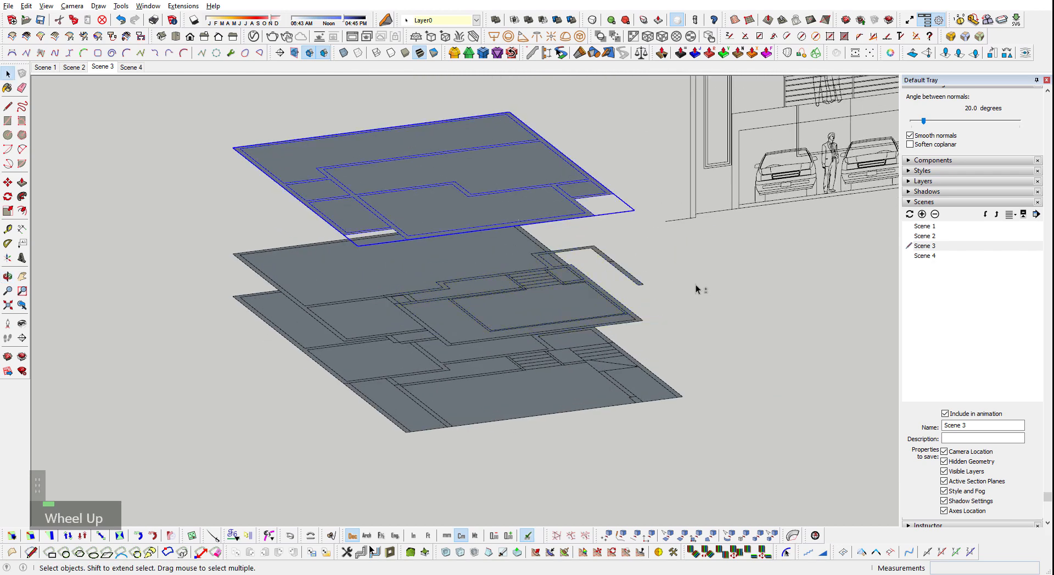
# - Move the upper floor along the blue axis to the level of the line beneath the front elevation's upper windows
pyautogui.scroll(3, 435, 207)
pyautogui.press('m')
pyautogui.click(456, 236)
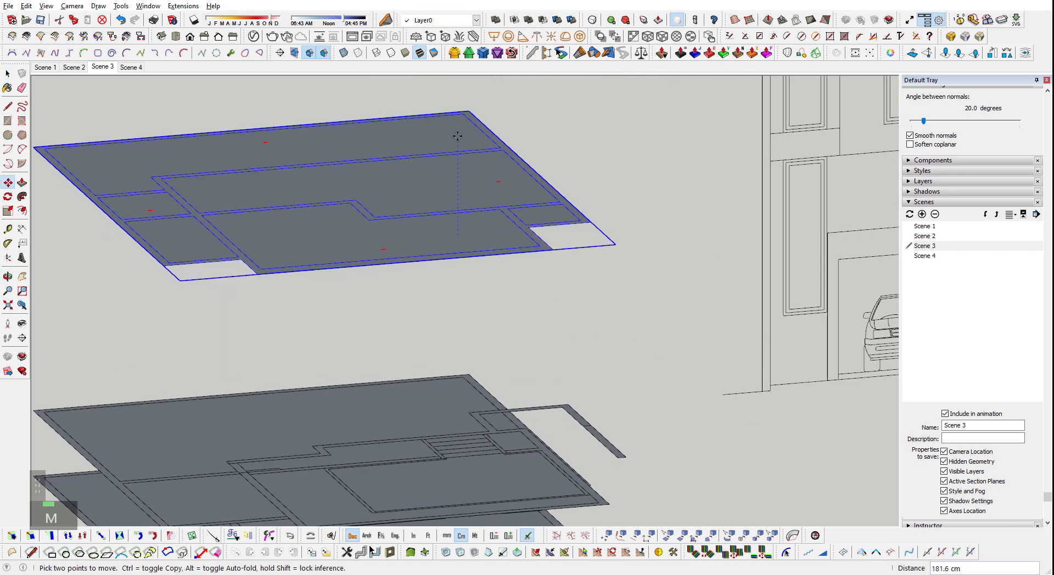
pyautogui.keyDown('shift'); pyautogui.scroll(-3, 447, 329); pyautogui.keyUp('shift')
pyautogui.keyDown('shift'); pyautogui.moveTo(488, 290); pyautogui.dragTo(484, 338, button='middle'); pyautogui.keyUp('shift')
pyautogui.keyDown('shift'); pyautogui.moveTo(712, 246); pyautogui.dragTo(545, 276, button='middle'); pyautogui.keyUp('shift')
pyautogui.keyDown('shift'); pyautogui.scroll(1, 545, 275); pyautogui.keyUp('shift')
pyautogui.keyDown('shift'); pyautogui.scroll(1, 548, 274); pyautogui.keyUp('shift')
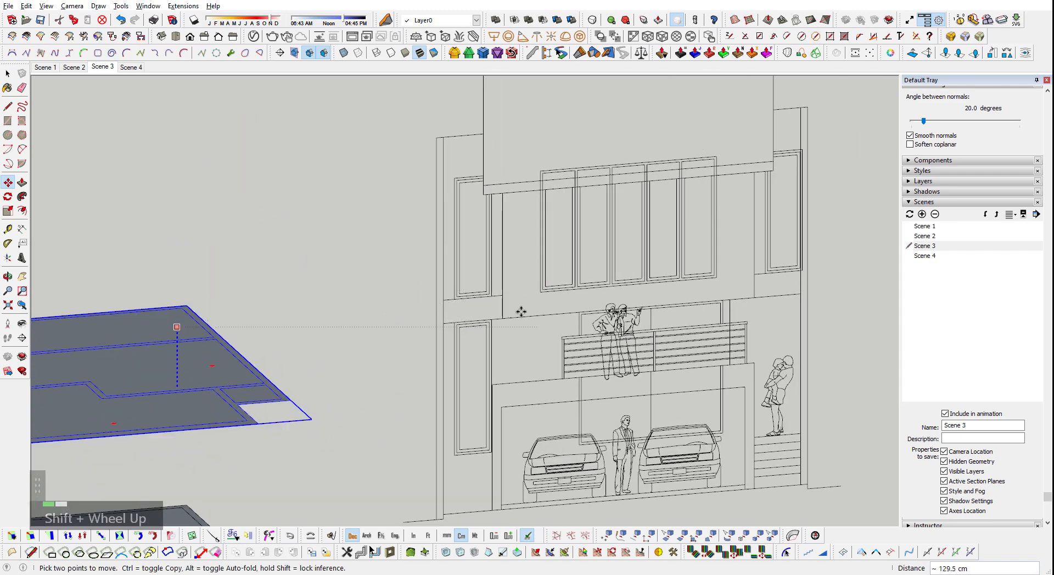
pyautogui.keyDown('shift'); pyautogui.moveTo(511, 317); pyautogui.dragTo(673, 203, button='middle'); pyautogui.keyUp('shift')
pyautogui.keyDown('shift'); pyautogui.scroll(-1, 686, 217); pyautogui.keyUp('shift')
pyautogui.keyDown('shift'); pyautogui.scroll(2, 642, 250); pyautogui.keyUp('shift')
pyautogui.keyDown('shift'); pyautogui.scroll(-2, 583, 290); pyautogui.keyUp('shift')
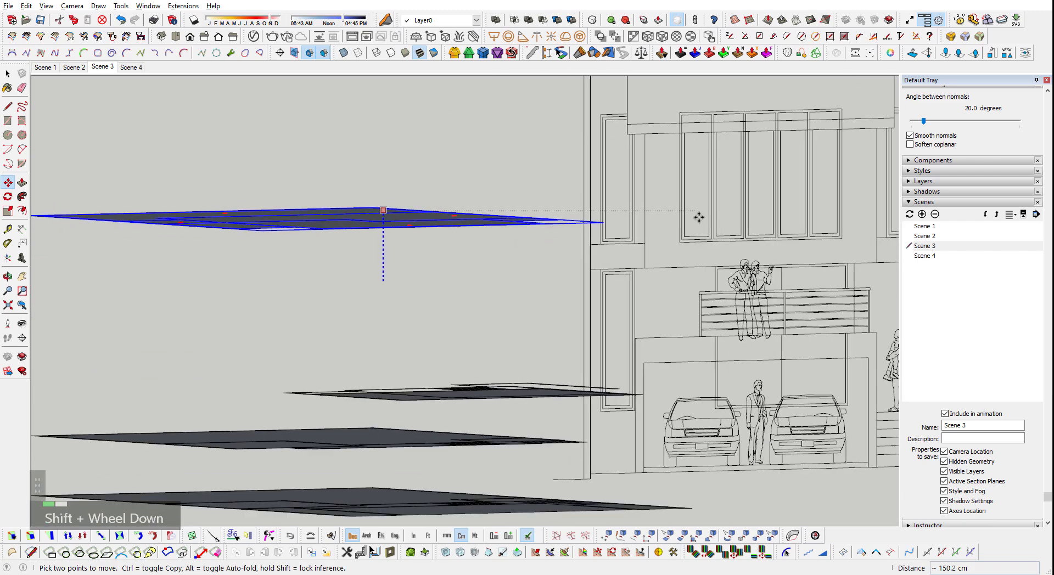
pyautogui.keyDown('shift'); pyautogui.moveTo(646, 268); pyautogui.dragTo(529, 205, button='middle'); pyautogui.keyUp('shift')
pyautogui.keyDown('shift'); pyautogui.scroll(1, 539, 221); pyautogui.keyUp('shift')
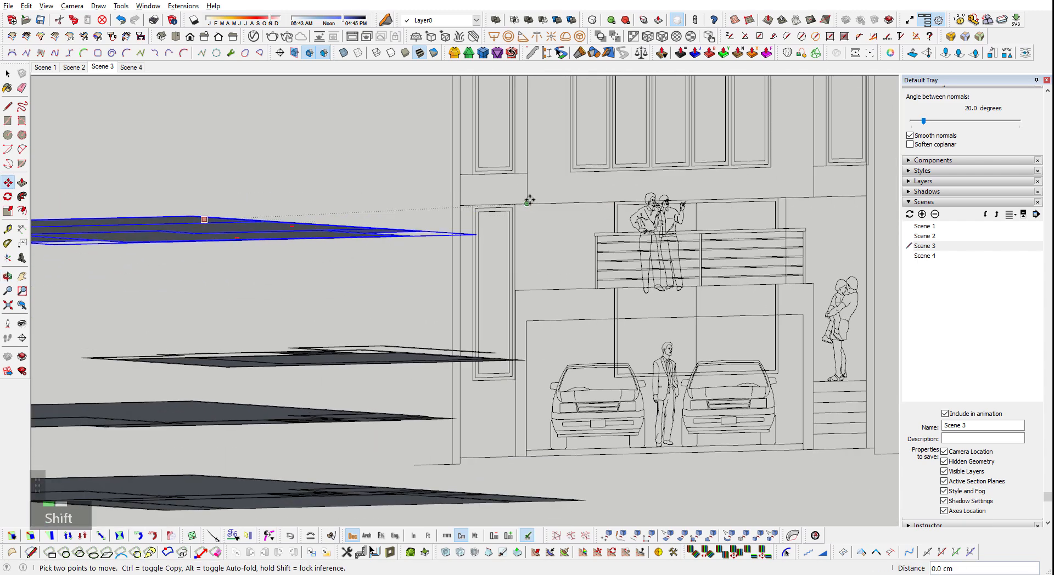
pyautogui.moveTo(529, 201); pyautogui.dragTo(652, 302, button='middle')
# - Move the intermediate floor group vertically to the top of the garage opening on the front elevation
pyautogui.scroll(-1, 651, 301)
pyautogui.scroll(4, 492, 334)
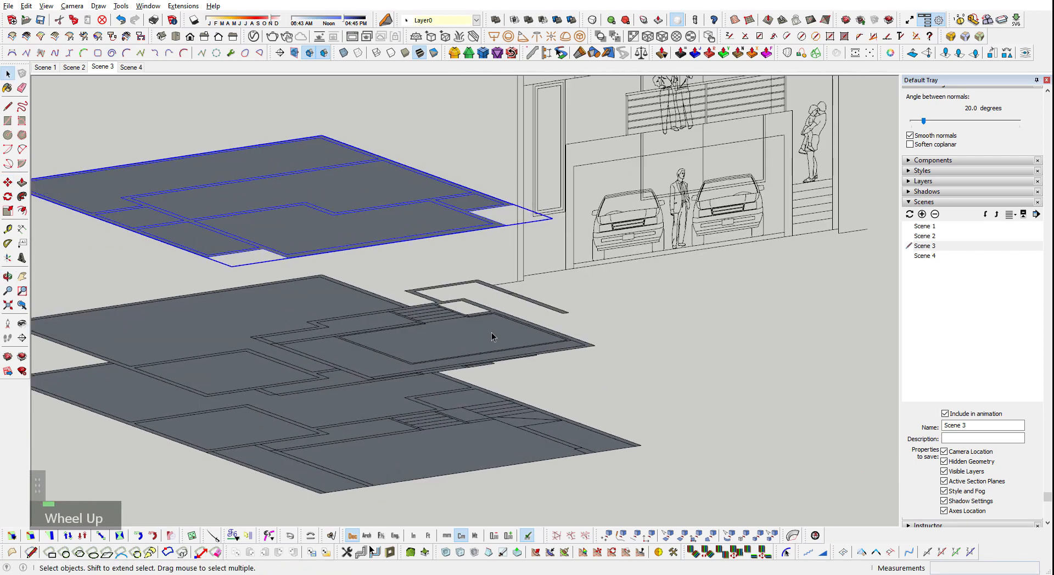
pyautogui.keyDown('shift'); pyautogui.scroll(4, 659, 242); pyautogui.keyUp('shift')
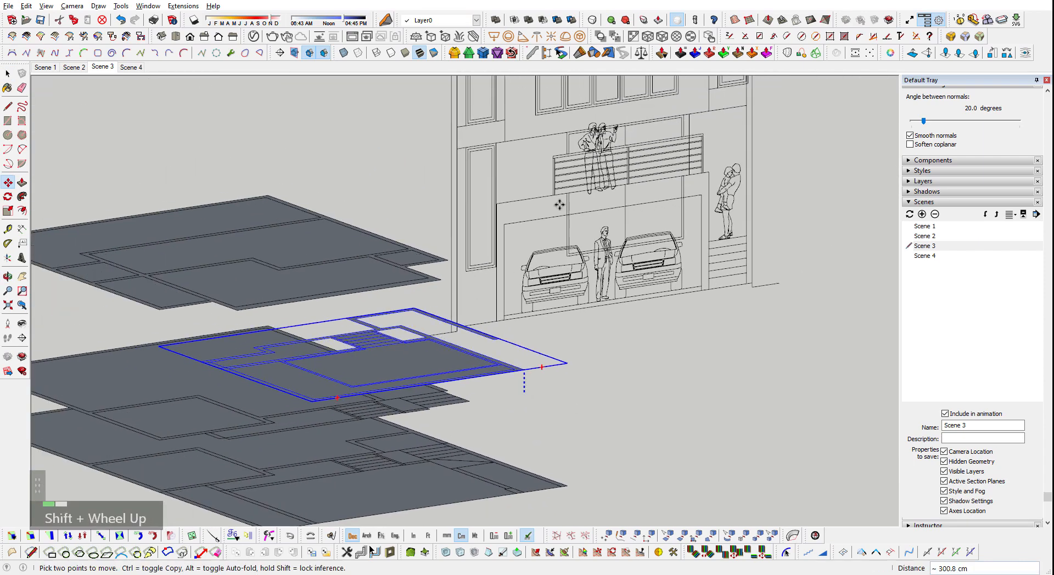
pyautogui.keyDown('shift'); pyautogui.scroll(2, 852, 188); pyautogui.keyUp('shift')
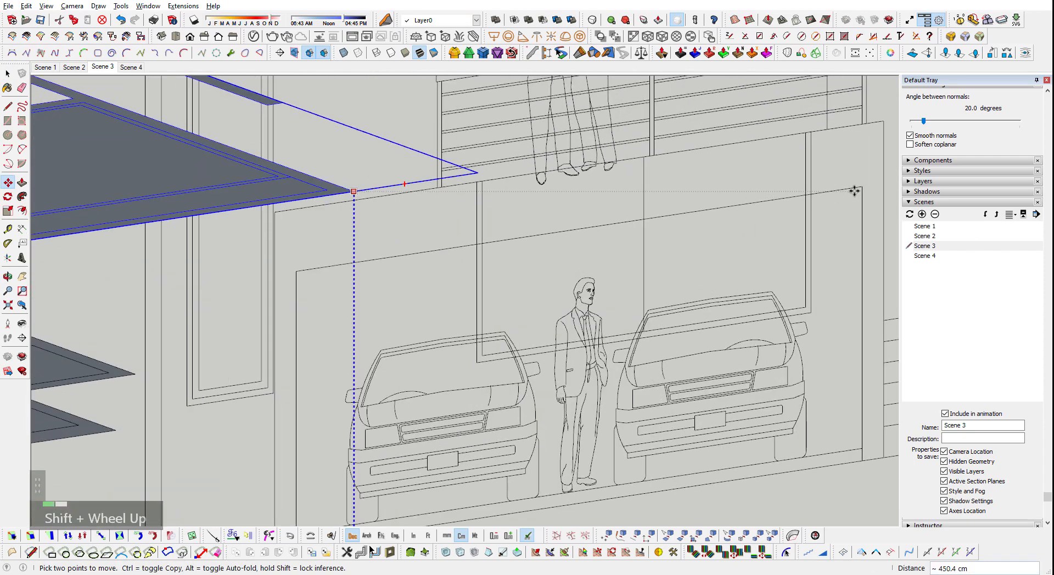
pyautogui.keyDown('shift'); pyautogui.scroll(-2, 858, 188); pyautogui.keyUp('shift')
pyautogui.scroll(-3, 659, 159)
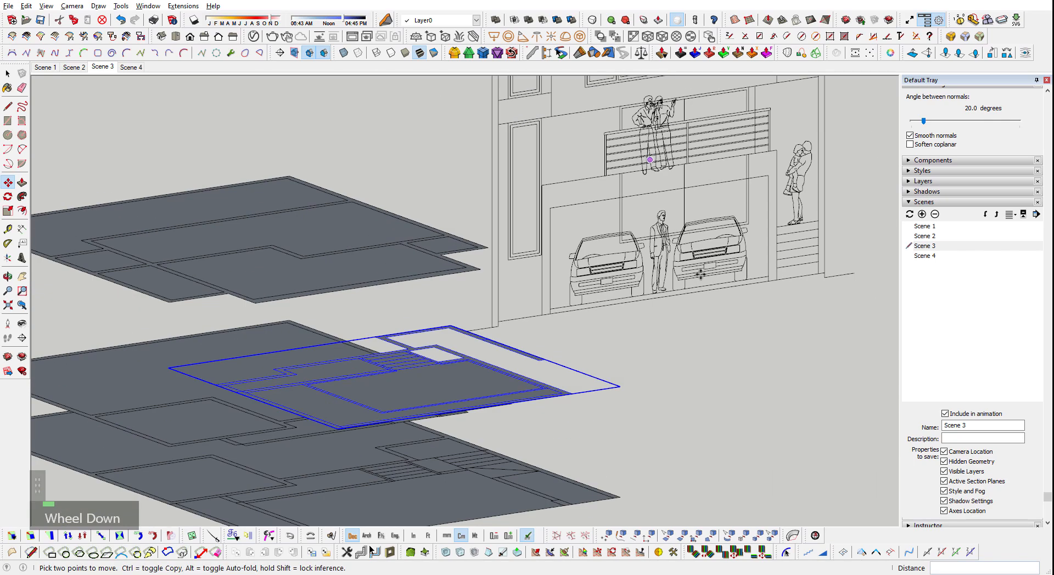
pyautogui.moveTo(700, 275); pyautogui.dragTo(341, 350, button='middle')
pyautogui.press('space')
# - Select the lower floors' group and compare the floor heights with the elevation in front view
pyautogui.moveTo(469, 393); pyautogui.dragTo(417, 390, button='middle')
pyautogui.moveTo(537, 380); pyautogui.dragTo(605, 312, button='middle')
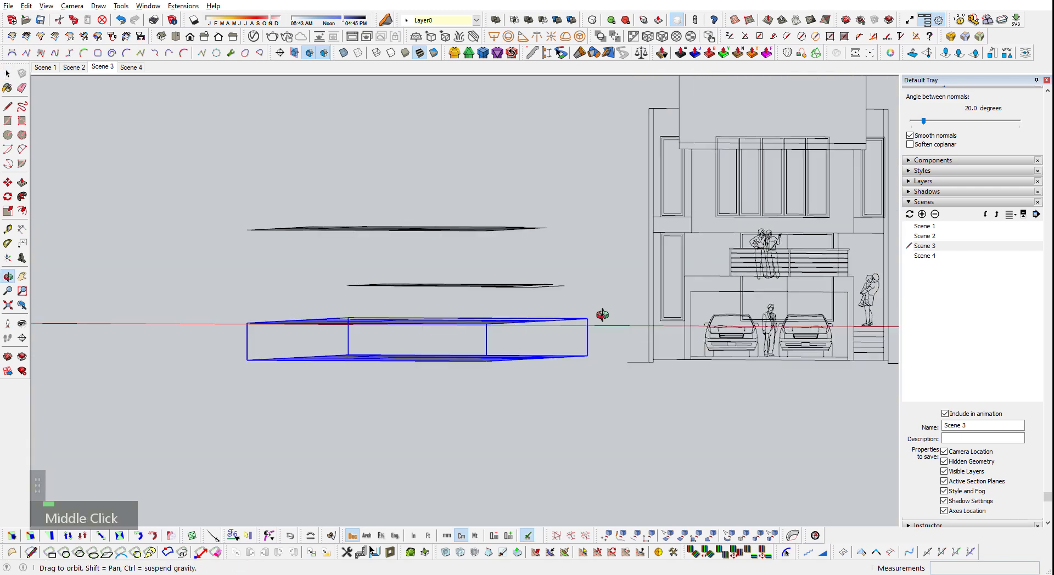
pyautogui.scroll(2, 638, 370)
pyautogui.moveTo(637, 370); pyautogui.dragTo(729, 361, button='middle')
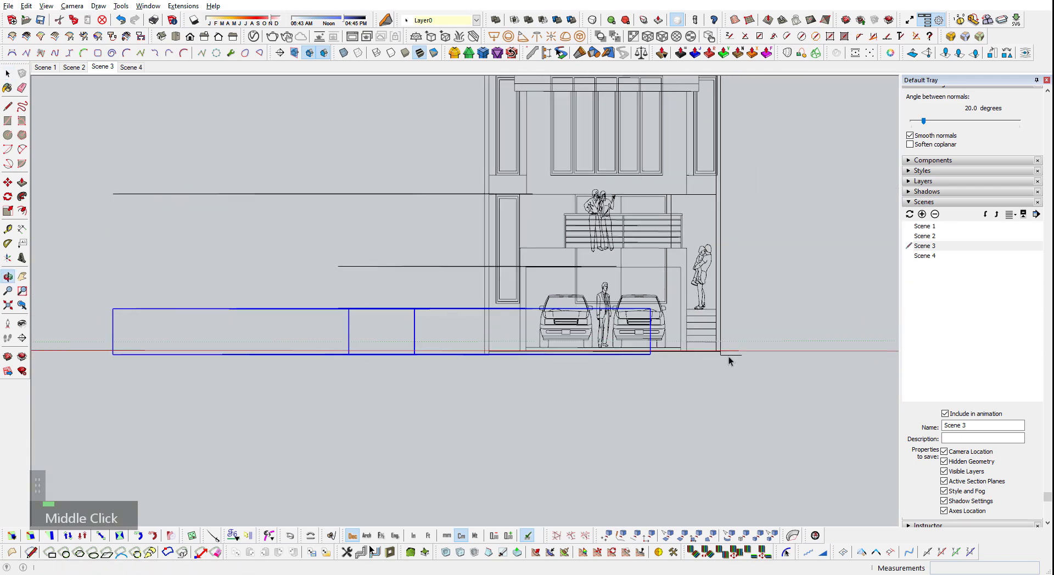
pyautogui.hotkey('shift', 'f')
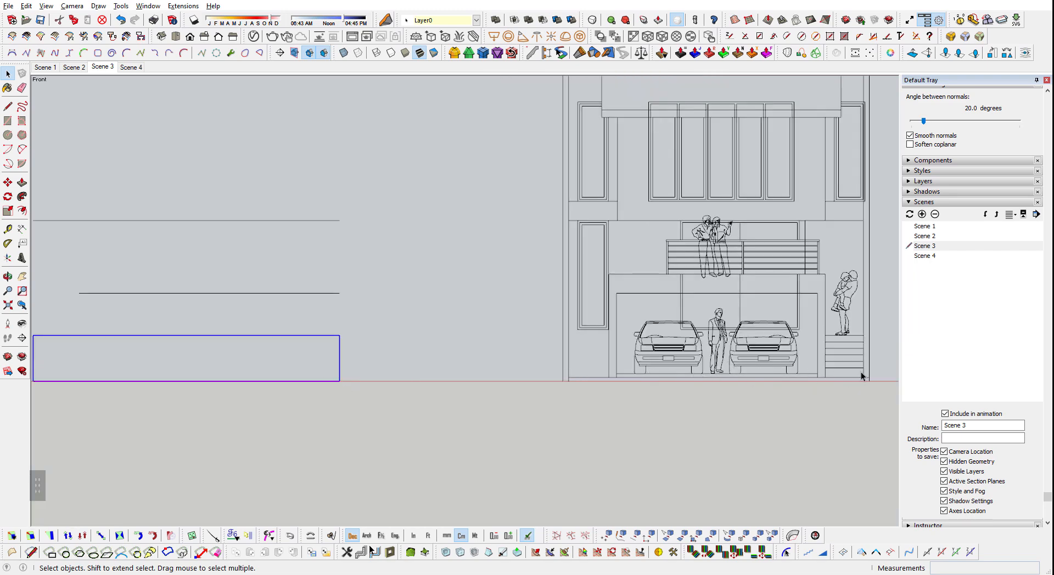
pyautogui.scroll(2, 604, 373)
pyautogui.scroll(-3, 767, 379)
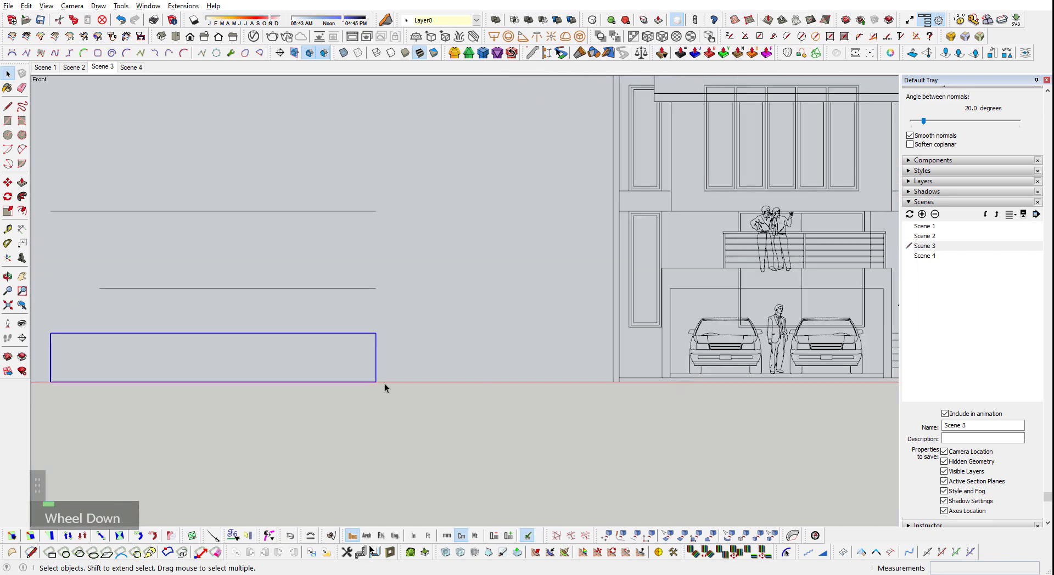
# - Move the lower floors' group along the blue axis to the ground-line corner of the front elevation
pyautogui.scroll(2, 458, 424)
pyautogui.moveTo(386, 388); pyautogui.dragTo(363, 424, button='middle')
pyautogui.scroll(1, 363, 424)
pyautogui.press('m')
pyautogui.scroll(1, 363, 424)
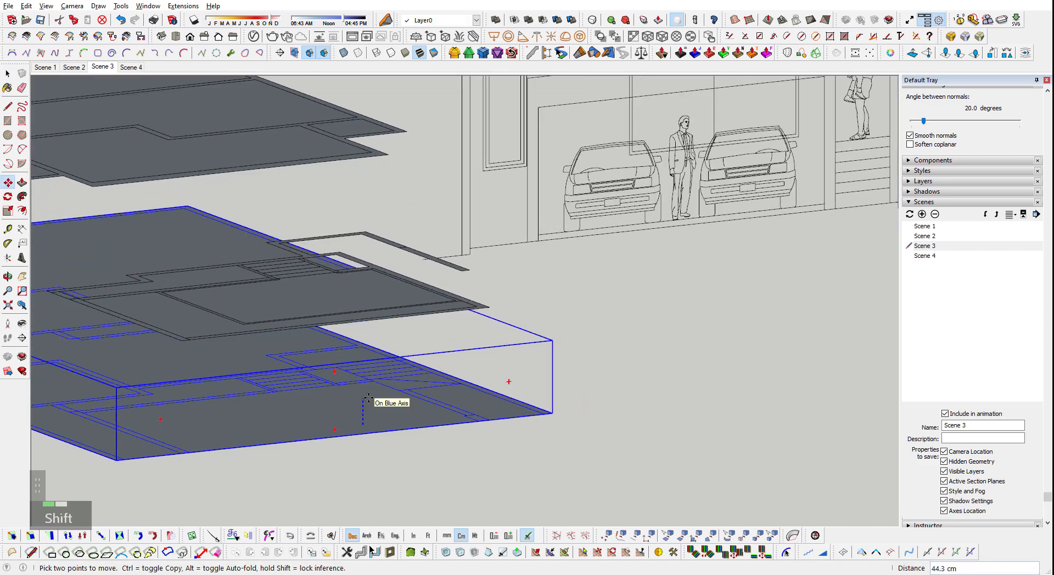
pyautogui.keyDown('shift'); pyautogui.scroll(4, 377, 419); pyautogui.keyUp('shift')
pyautogui.keyDown('shift'); pyautogui.moveTo(433, 351); pyautogui.dragTo(264, 314, button='middle'); pyautogui.keyUp('shift')
pyautogui.keyDown('shift'); pyautogui.scroll(-1, 517, 334); pyautogui.keyUp('shift')
pyautogui.keyDown('shift'); pyautogui.scroll(2, 477, 329); pyautogui.keyUp('shift')
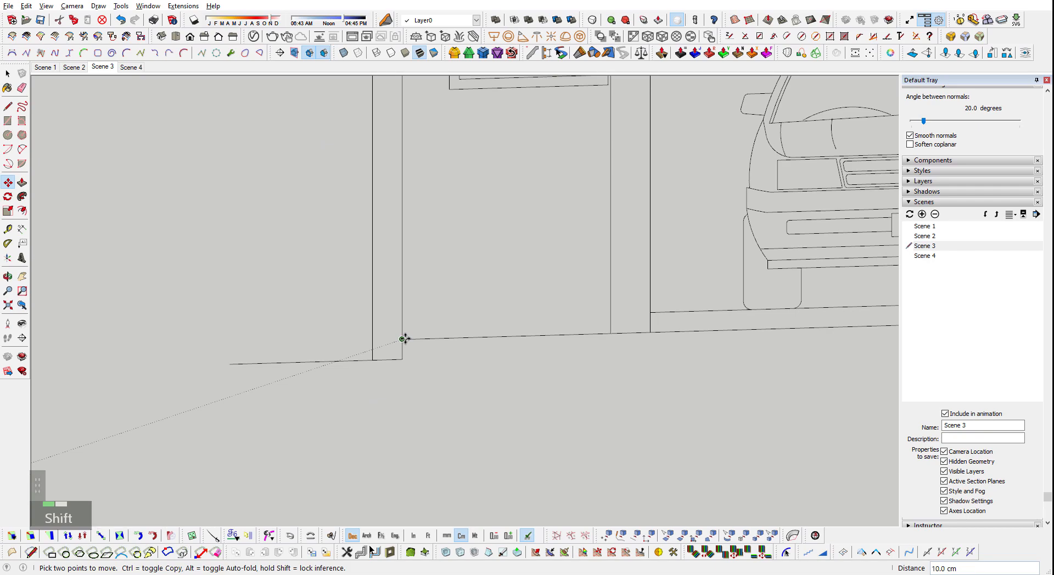
pyautogui.scroll(-3, 512, 275)
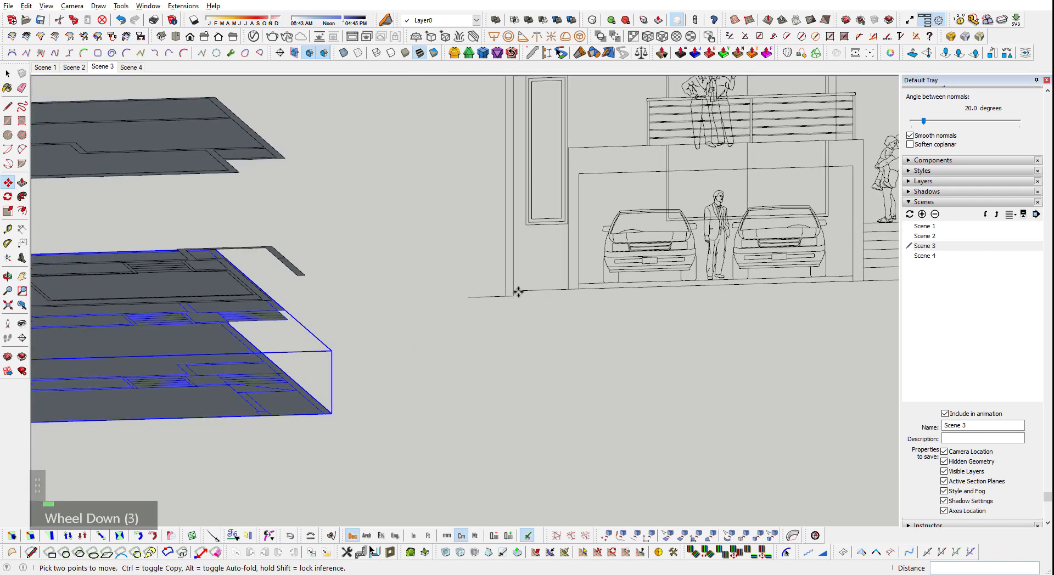
pyautogui.moveTo(539, 297); pyautogui.dragTo(188, 273, button='middle')
pyautogui.press('space')
# - Inside the lower floors' group, move the upper plan vertically to the top of the elevation's entrance steps and close the group
pyautogui.doubleClick(483, 298)
pyautogui.scroll(3, 440, 345)
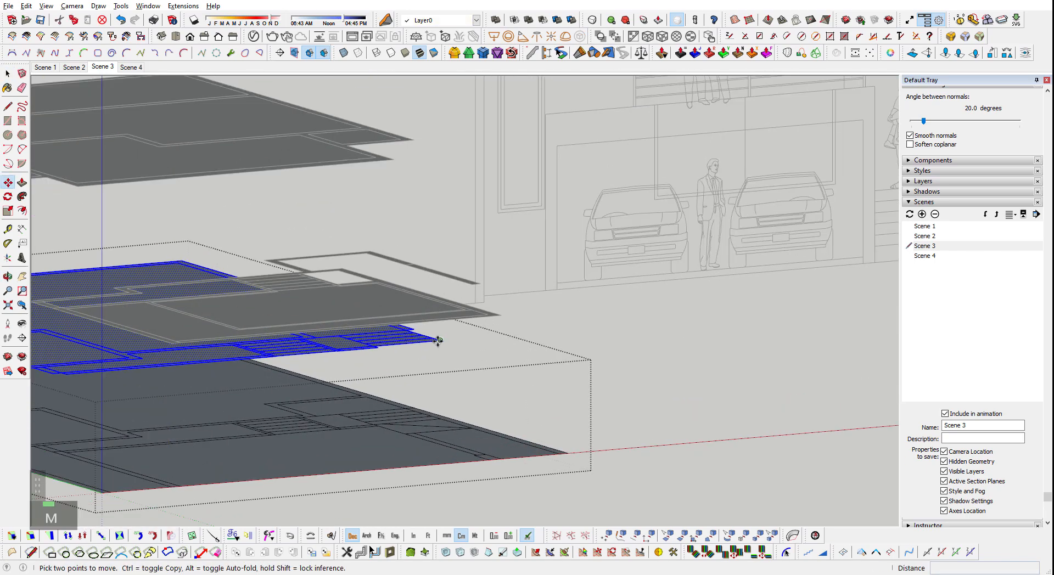
pyautogui.click(437, 341)
pyautogui.keyDown('shift'); pyautogui.scroll(-1, 440, 363); pyautogui.keyUp('shift')
pyautogui.keyDown('shift'); pyautogui.moveTo(409, 378); pyautogui.dragTo(233, 426, button='middle'); pyautogui.keyUp('shift')
pyautogui.keyDown('shift'); pyautogui.scroll(5, 684, 260); pyautogui.keyUp('shift')
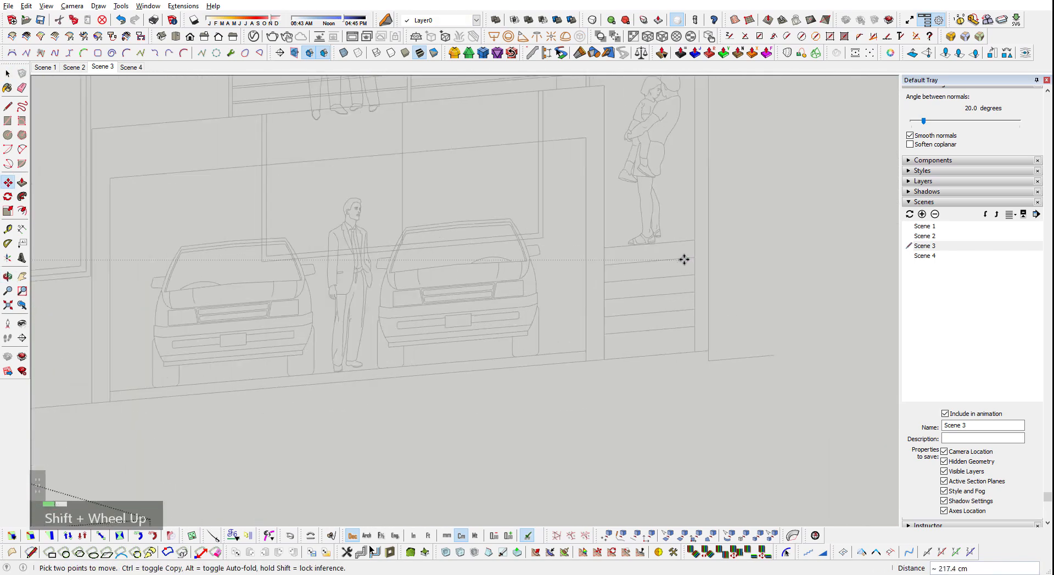
pyautogui.keyDown('shift'); pyautogui.scroll(3, 683, 247); pyautogui.keyUp('shift')
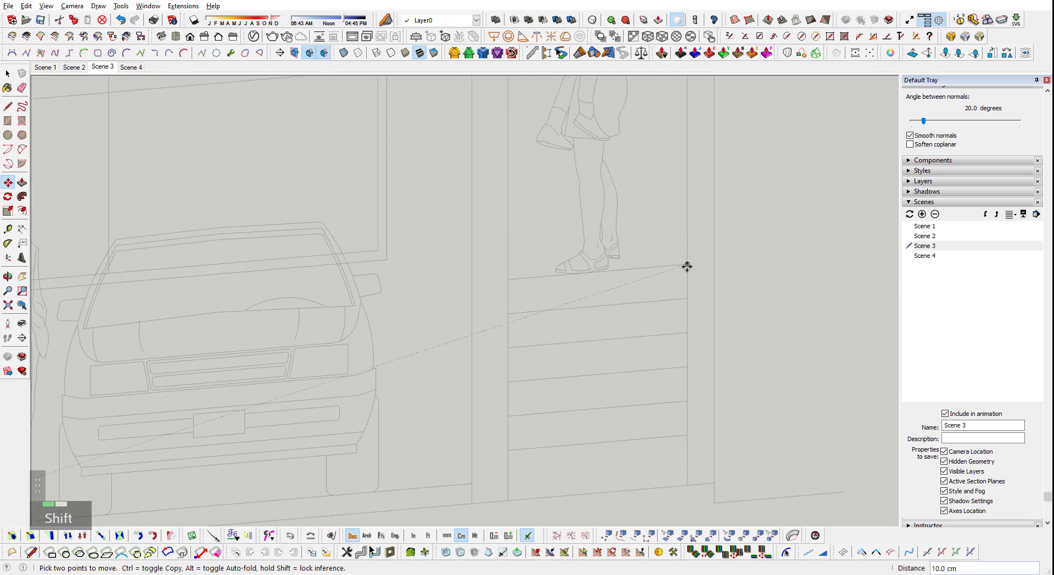
pyautogui.scroll(-3, 714, 236)
pyautogui.moveTo(718, 235); pyautogui.dragTo(346, 336, button='middle')
pyautogui.scroll(3, 408, 290)
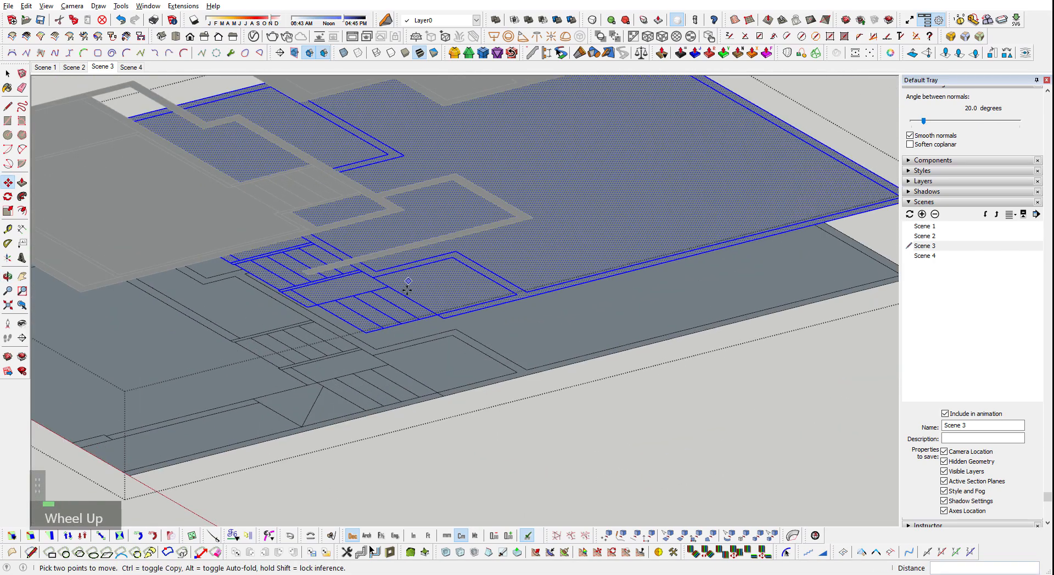
pyautogui.scroll(-8, 365, 309)
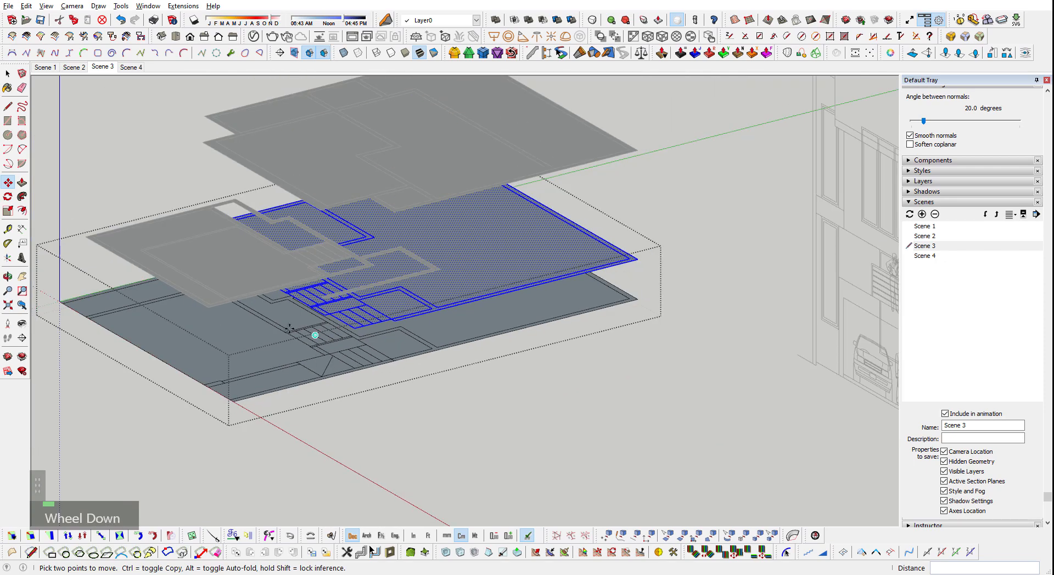
pyautogui.press('space')
pyautogui.moveTo(436, 350); pyautogui.dragTo(585, 316, button='middle')
pyautogui.press('Escape')
pyautogui.moveTo(590, 380); pyautogui.dragTo(414, 340, button='middle')
# - Delete all the original floor plan drawings and site plan lying apart from the stacked floors and elevation
pyautogui.hotkey('shift', 'z')
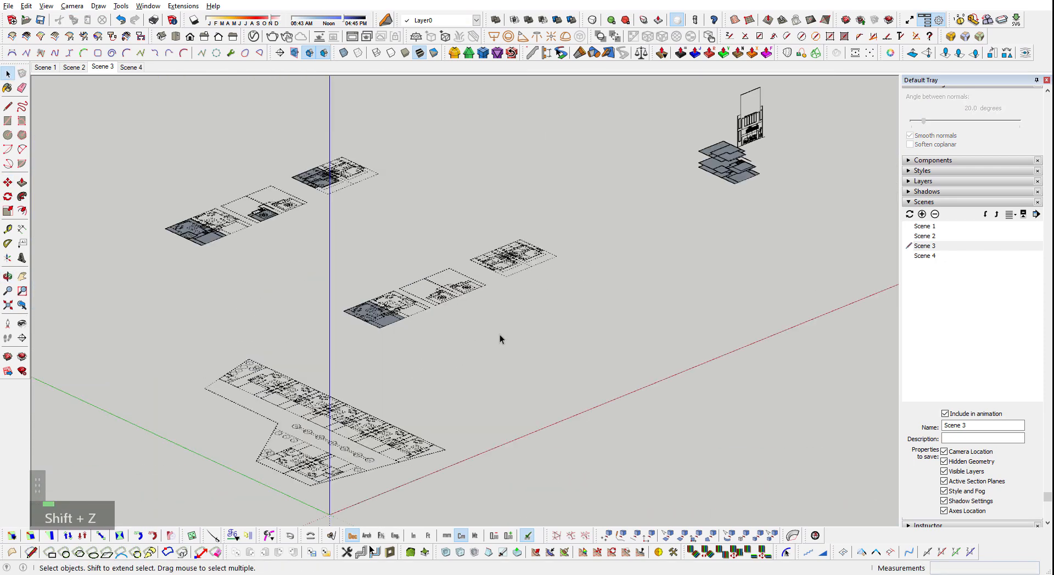
pyautogui.scroll(-2, 500, 339)
pyautogui.moveTo(529, 164); pyautogui.dragTo(282, 468)
pyautogui.press('e')
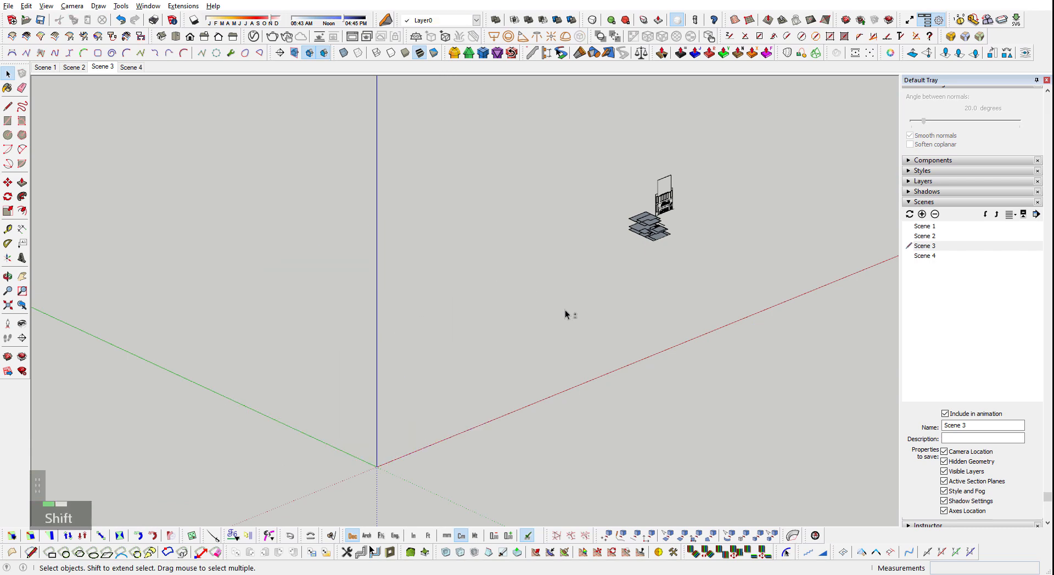
# - Purge unused components, layers, materials and styles from the model, with Make Report set to Yes
pyautogui.hotkey('shift', 'z')
pyautogui.moveTo(665, 414); pyautogui.dragTo(633, 354, button='middle')
pyautogui.hotkey('shift', 'u')
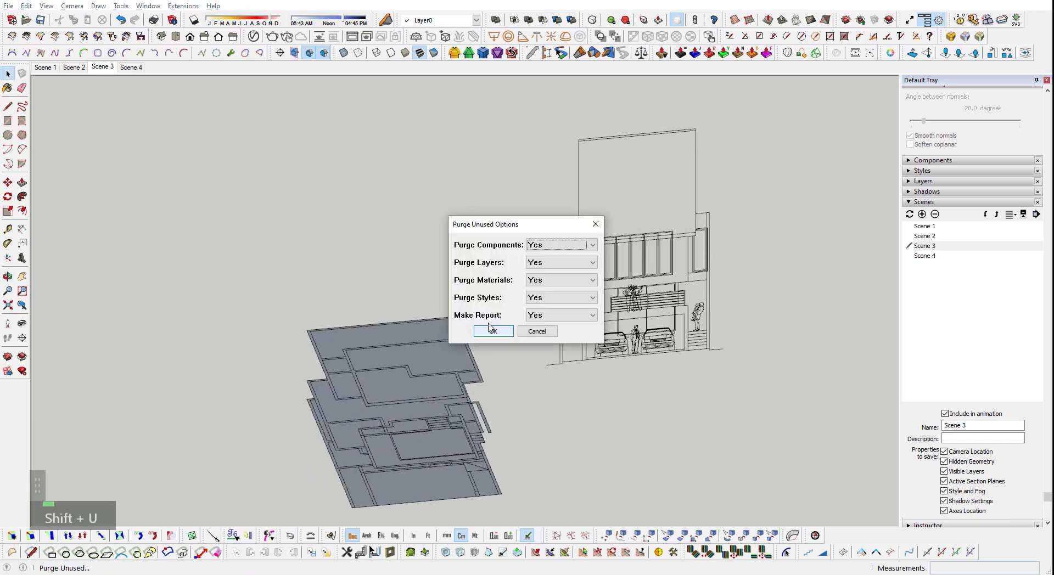
pyautogui.click(596, 225)
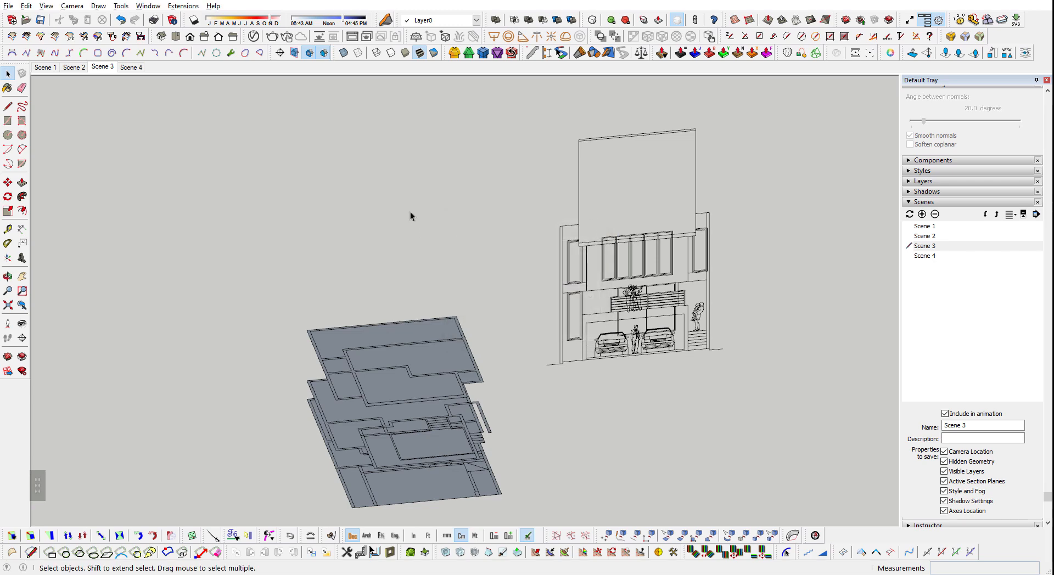
pyautogui.press('shift')
pyautogui.hotkey('shift', 'p')
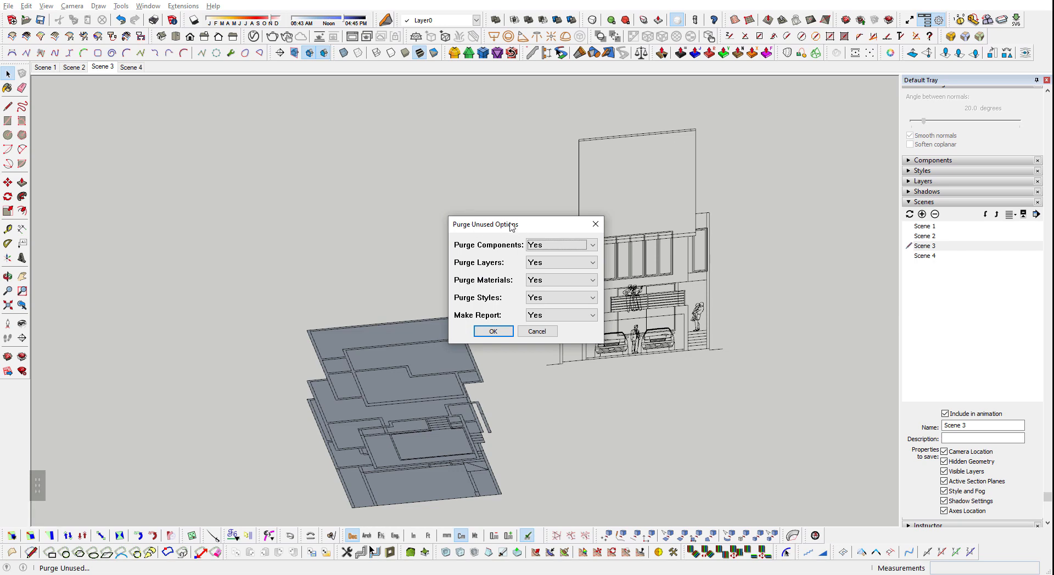
pyautogui.click(597, 224)
pyautogui.hotkey('shift', 'u')
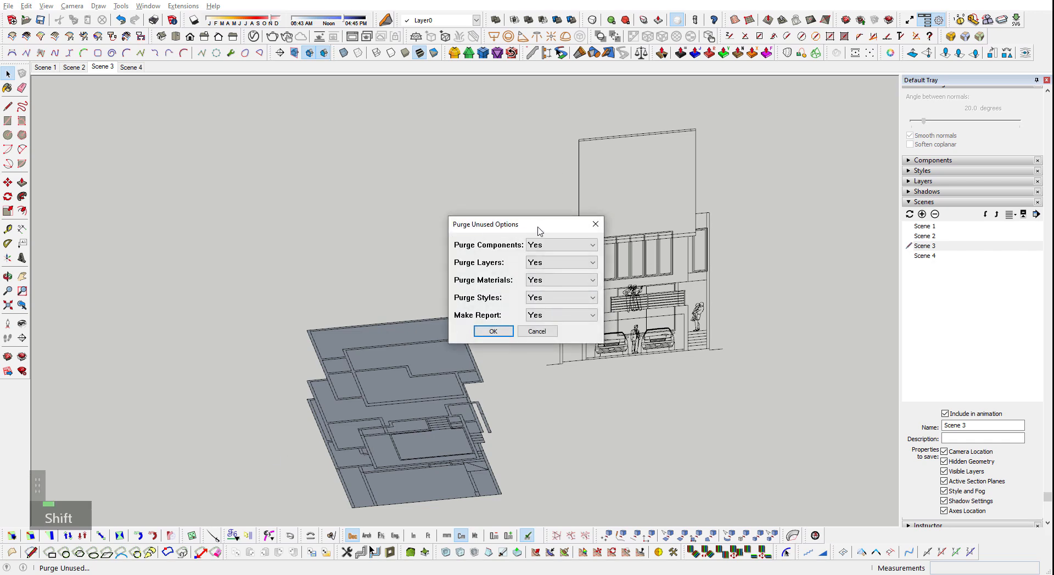
pyautogui.click(493, 332)
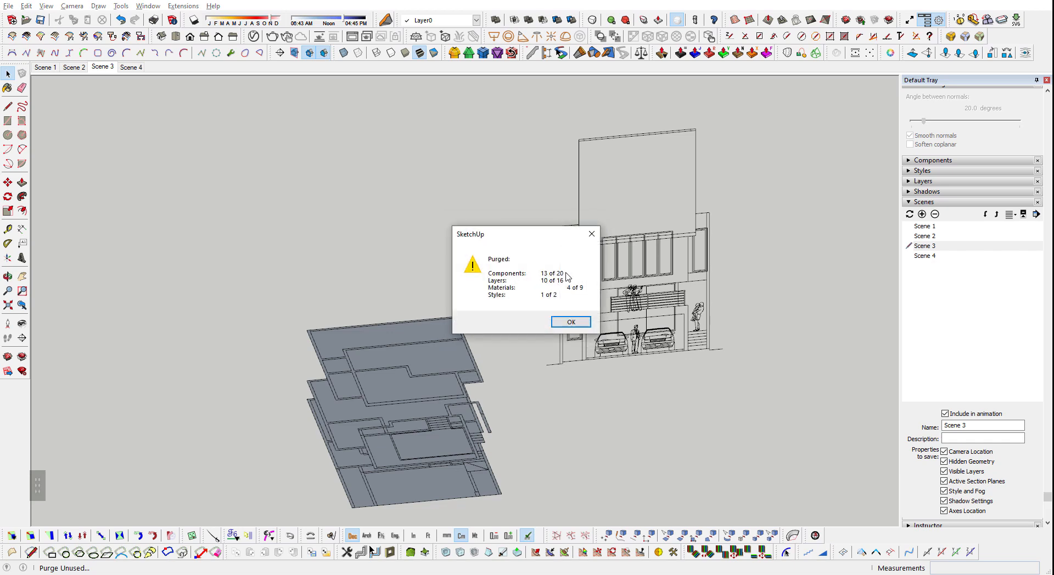
pyautogui.click(567, 320)
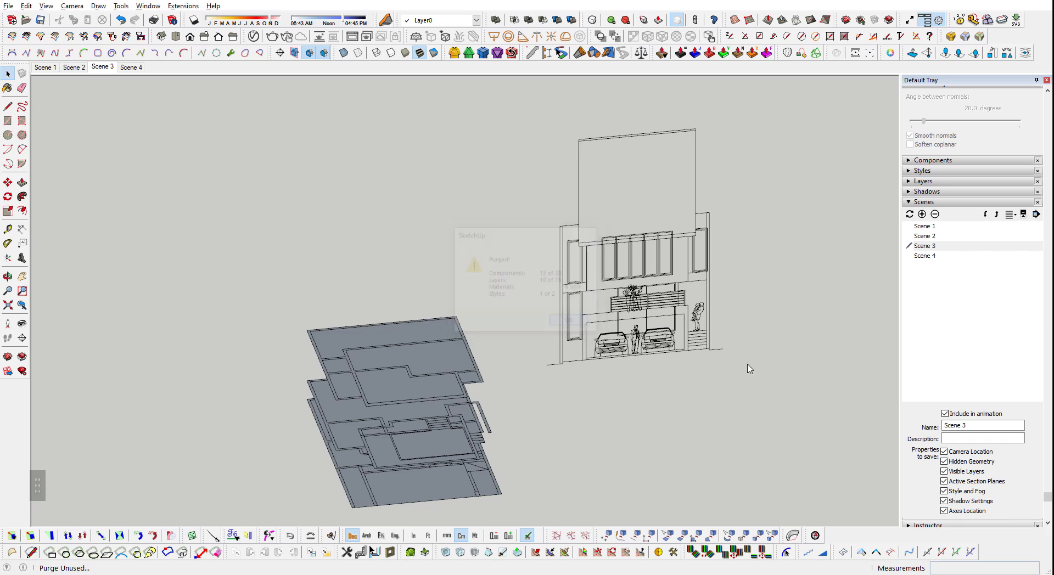
# - Move the front elevation about 476 cm along the red axis, closer to the stacked floors
pyautogui.scroll(-3, 708, 341)
pyautogui.scroll(2, 757, 411)
pyautogui.press('m')
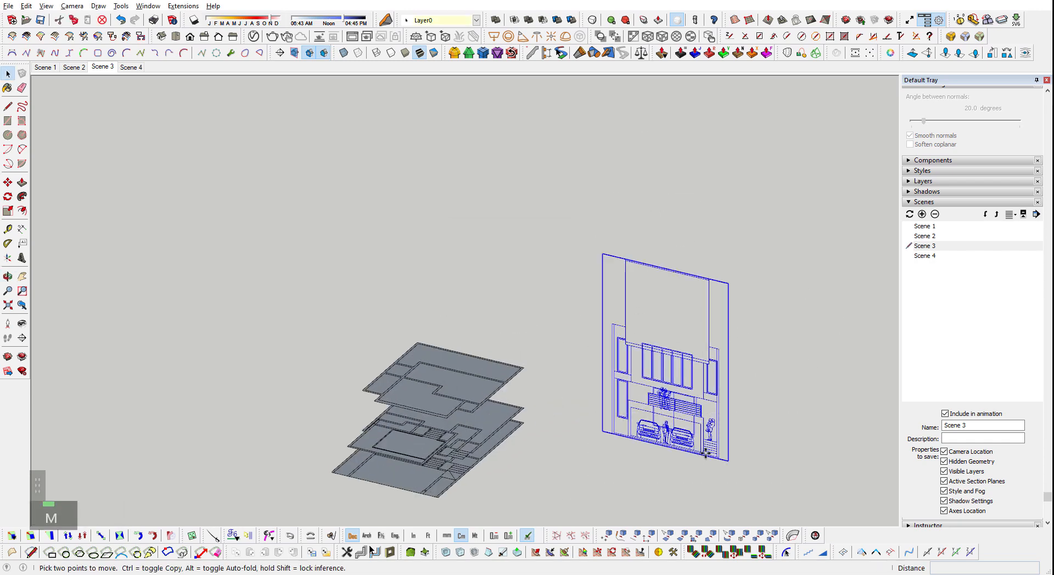
pyautogui.click(738, 454)
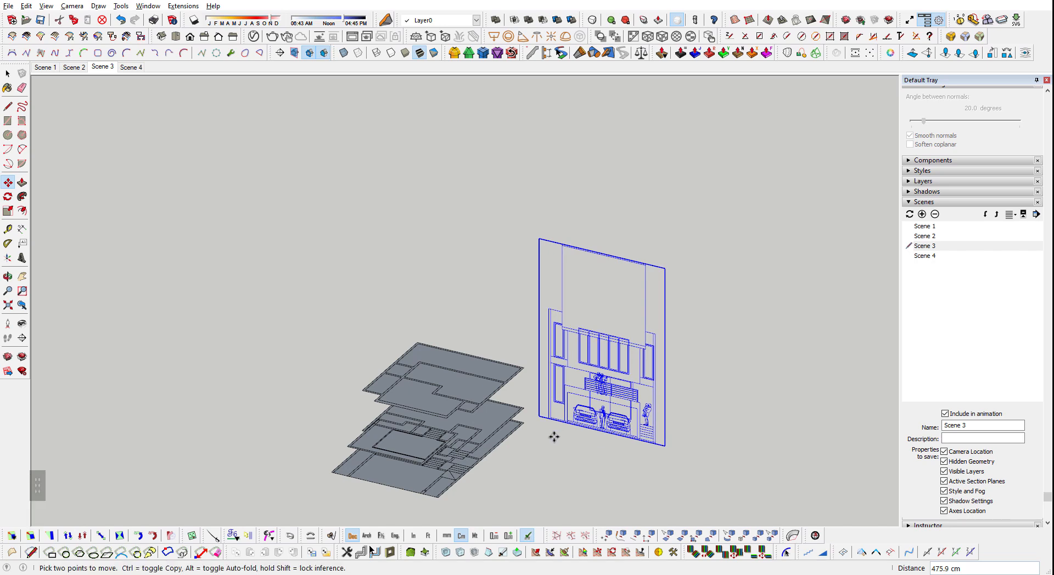
pyautogui.moveTo(555, 435); pyautogui.dragTo(484, 335, button='middle')
pyautogui.press('space')
# - Hide the upper floor and intermediate floor groups, and turn off the display of hidden geometry
pyautogui.scroll(3, 393, 385)
pyautogui.click(394, 384)
pyautogui.keyDown('ctrl'); pyautogui.click(494, 282); pyautogui.keyUp('ctrl')
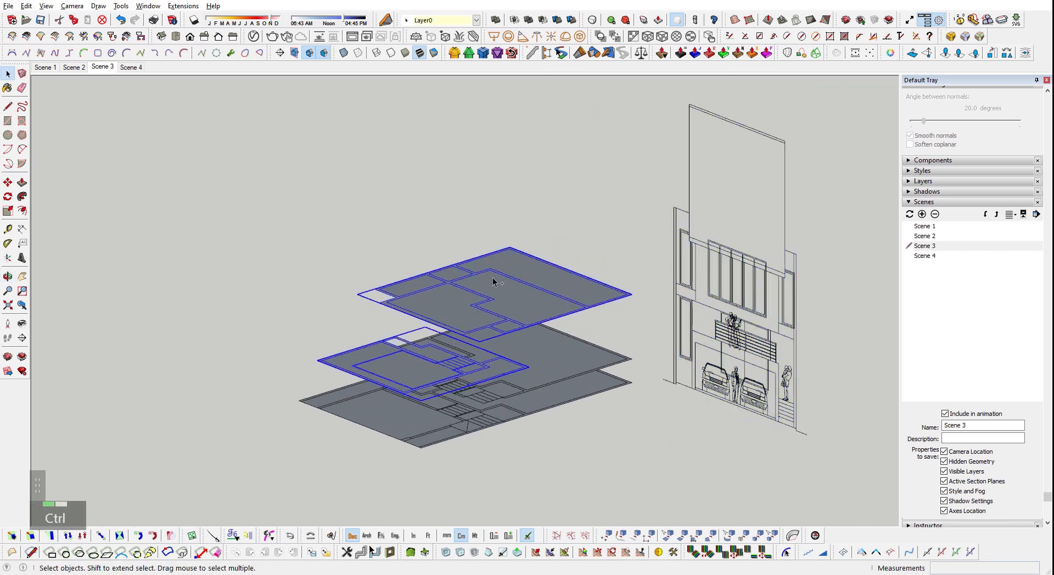
pyautogui.rightClick(493, 286)
pyautogui.click(553, 318)
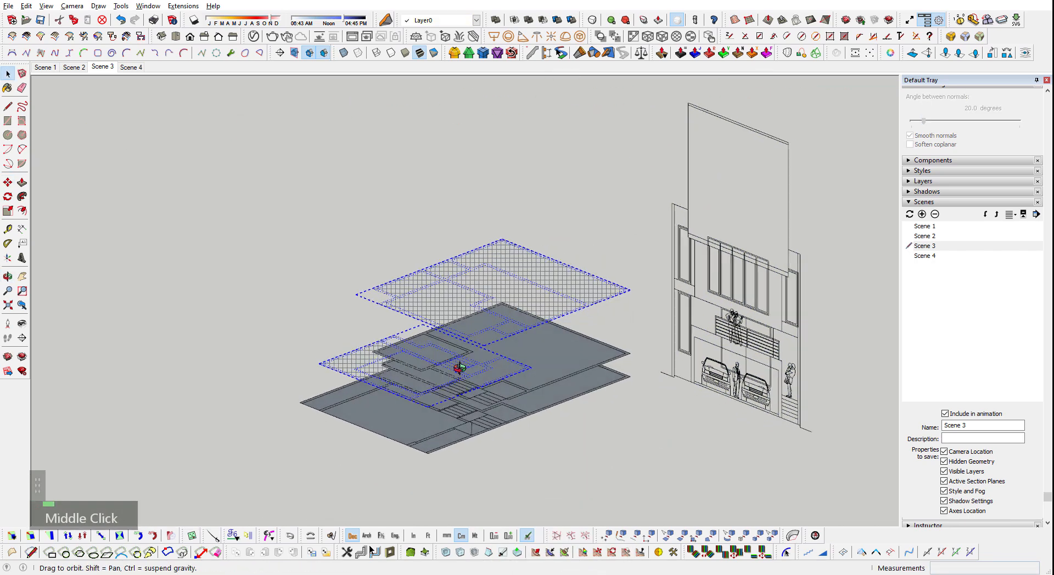
pyautogui.moveTo(459, 369); pyautogui.dragTo(648, 336, button='middle')
pyautogui.hotkey('shift', 'h')
# - Open the remaining floor group and reverse the faces of its lowest-level plan so the front sides face up
pyautogui.moveTo(522, 393); pyautogui.dragTo(603, 384, button='middle')
pyautogui.click(601, 380)
pyautogui.scroll(2, 537, 365)
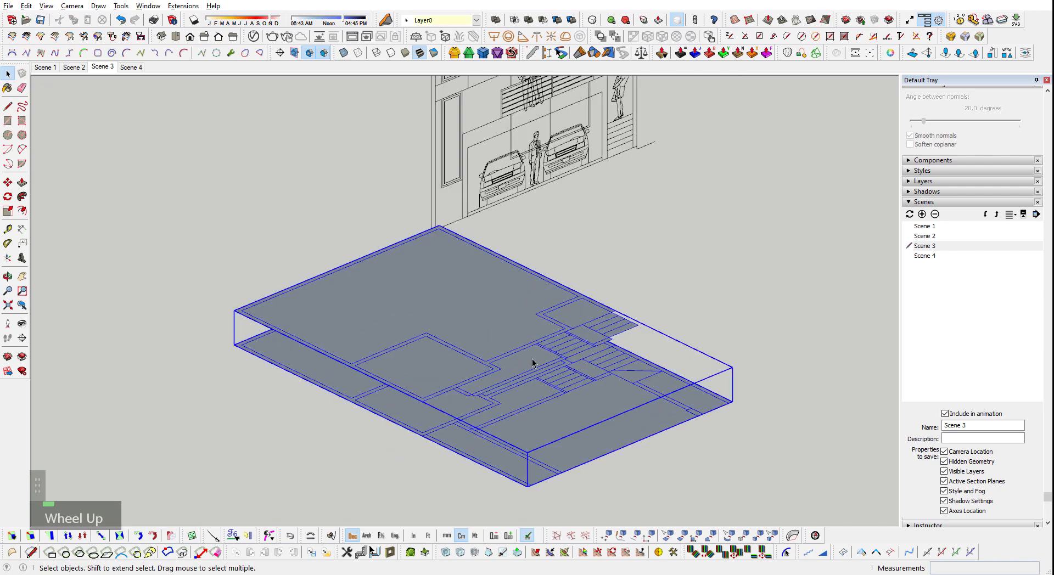
pyautogui.moveTo(616, 318); pyautogui.dragTo(433, 483, button='middle')
pyautogui.scroll(1, 433, 480)
pyautogui.doubleClick(399, 421)
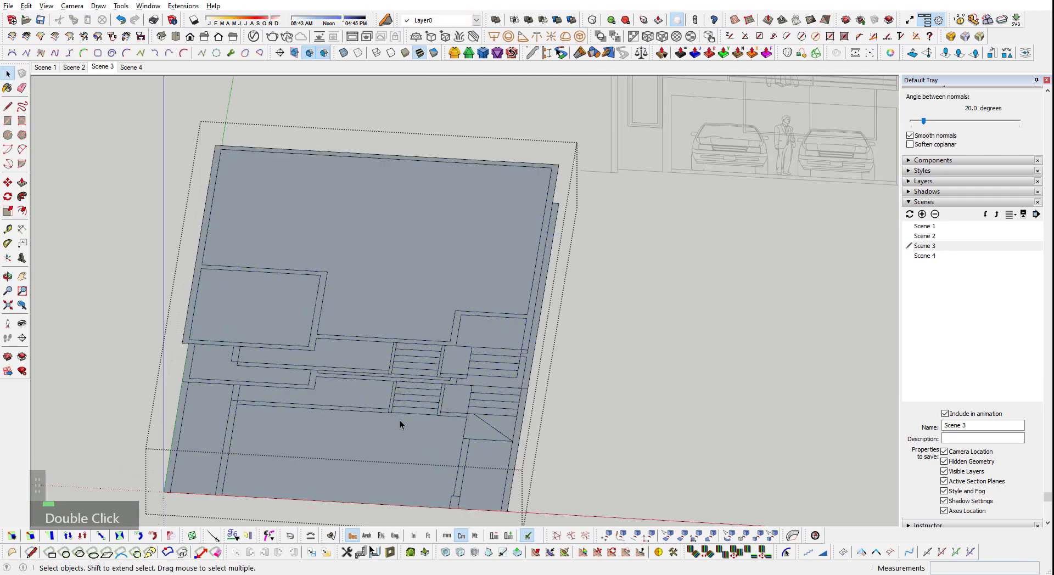
pyautogui.tripleClick(400, 421)
pyautogui.hotkey('shift', 'd')
pyautogui.scroll(-3, 269, 319)
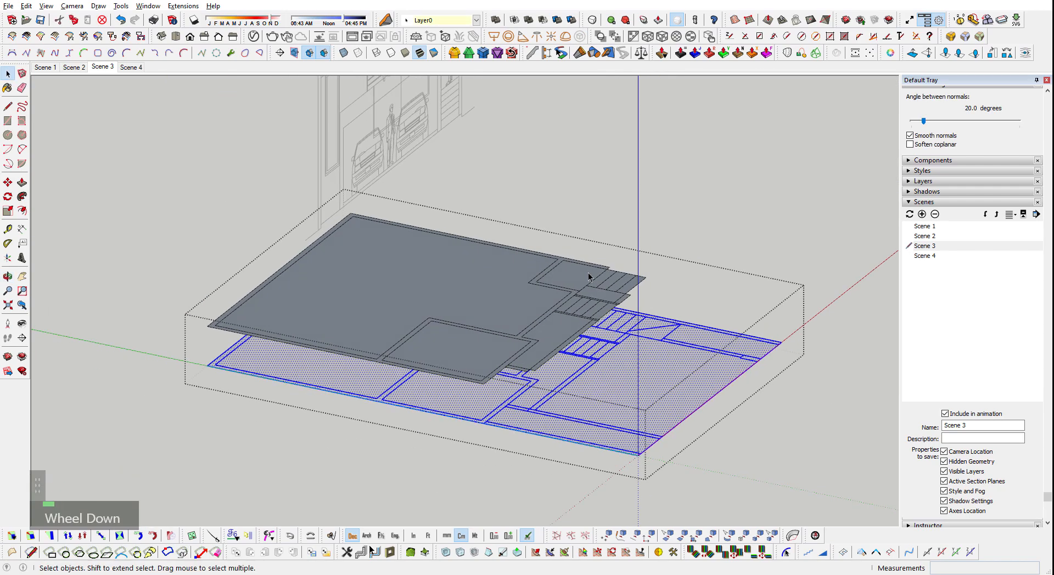
pyautogui.press('Escape')
pyautogui.moveTo(589, 275); pyautogui.dragTo(574, 400, button='middle')
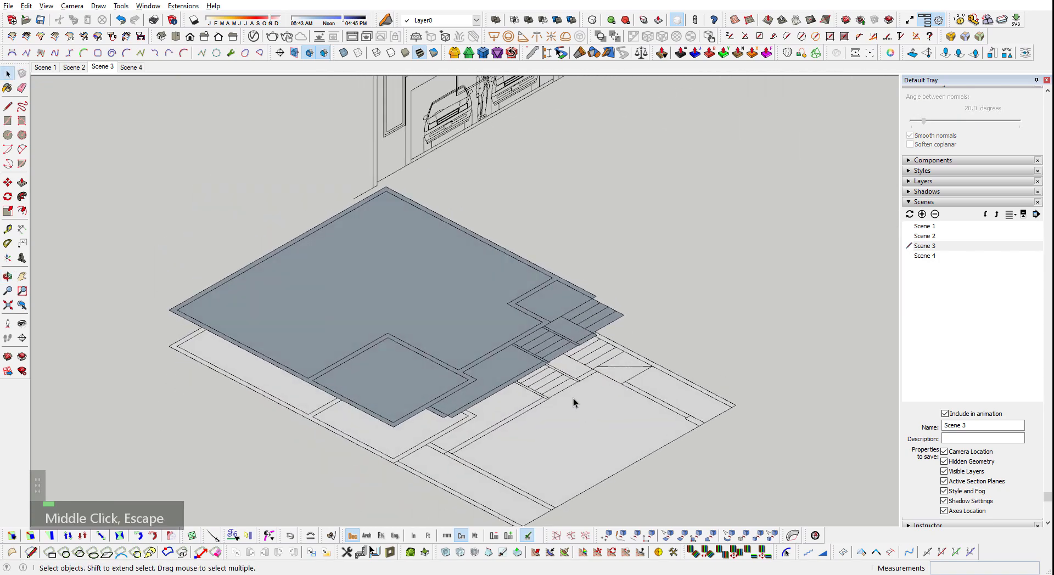
# - Fill the small notch at the front corner of the raised floor plan inside the group with a rectangle
pyautogui.scroll(3, 513, 320)
pyautogui.click(594, 411)
pyautogui.keyDown('shift'); pyautogui.moveTo(449, 377); pyautogui.dragTo(598, 217, button='middle'); pyautogui.keyUp('shift')
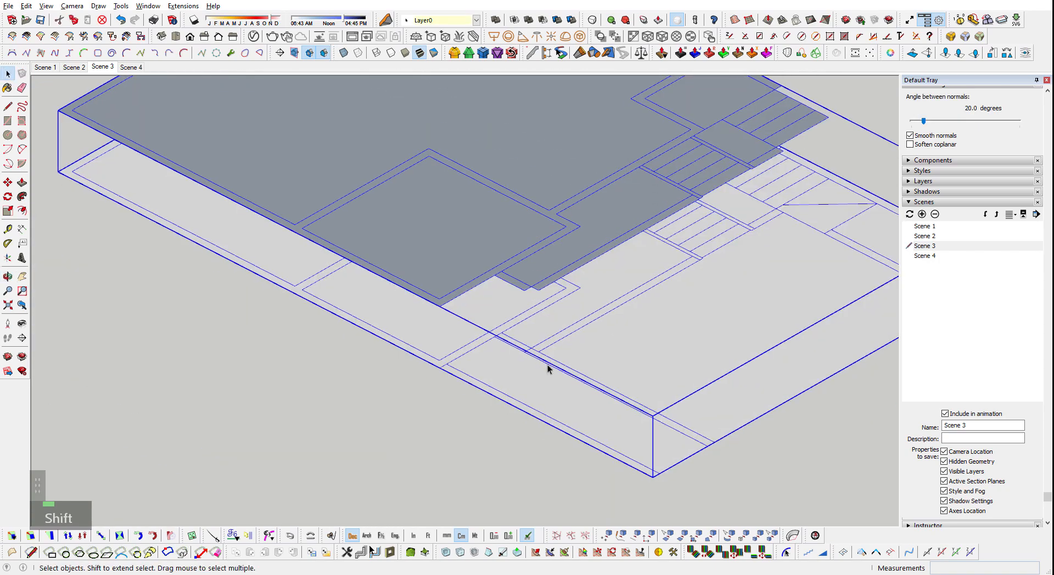
pyautogui.moveTo(542, 317); pyautogui.dragTo(553, 444, button='middle')
pyautogui.scroll(3, 541, 297)
pyautogui.scroll(2, 527, 291)
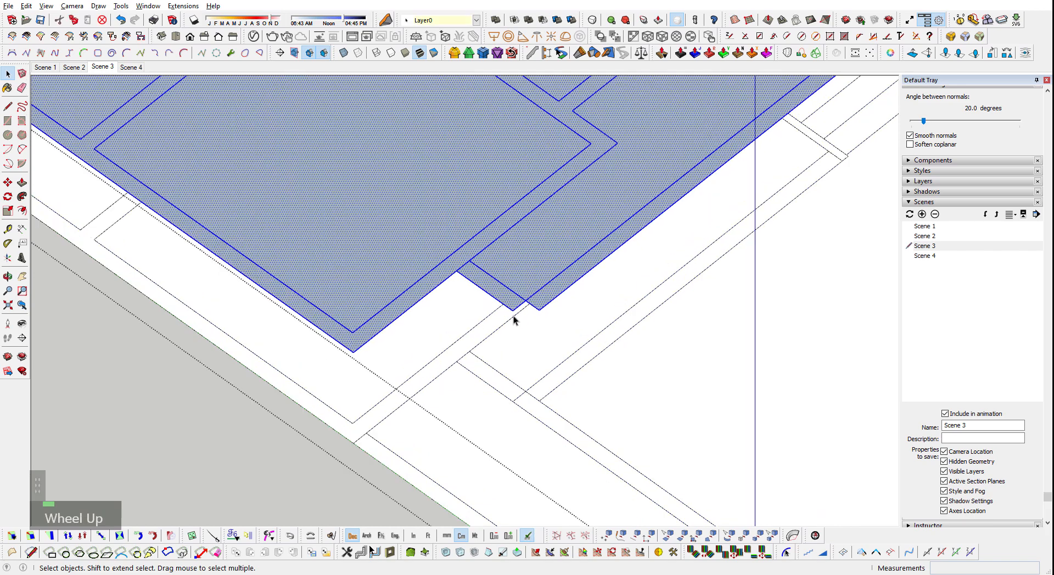
pyautogui.press('Delete')
pyautogui.hotkey('ctrl', 'z')
pyautogui.press('r')
pyautogui.click(513, 309)
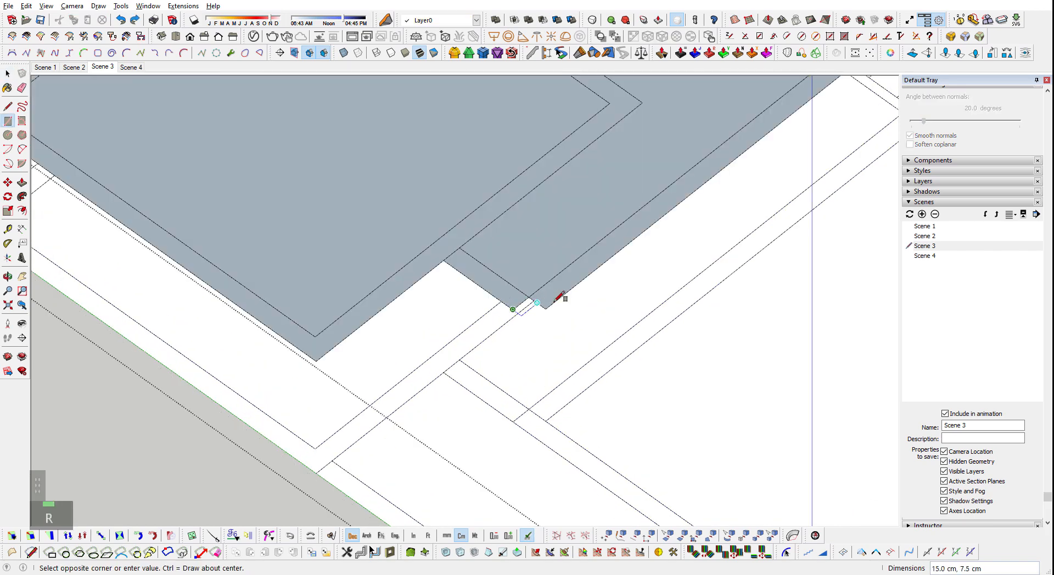
pyautogui.press('space')
pyautogui.doubleClick(546, 301)
pyautogui.press('r')
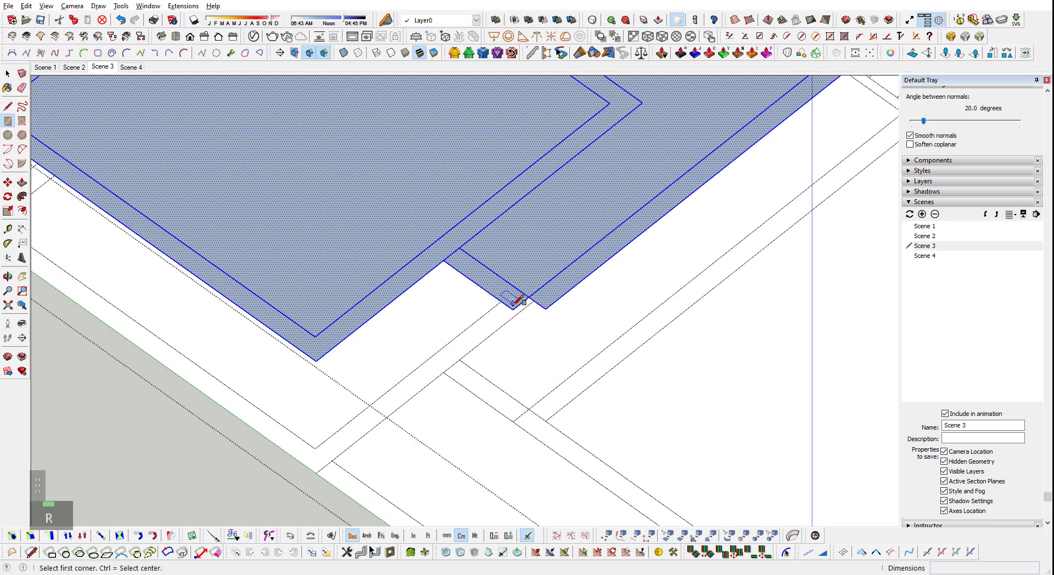
pyautogui.click(513, 310)
pyautogui.press('space')
pyautogui.scroll(-3, 494, 329)
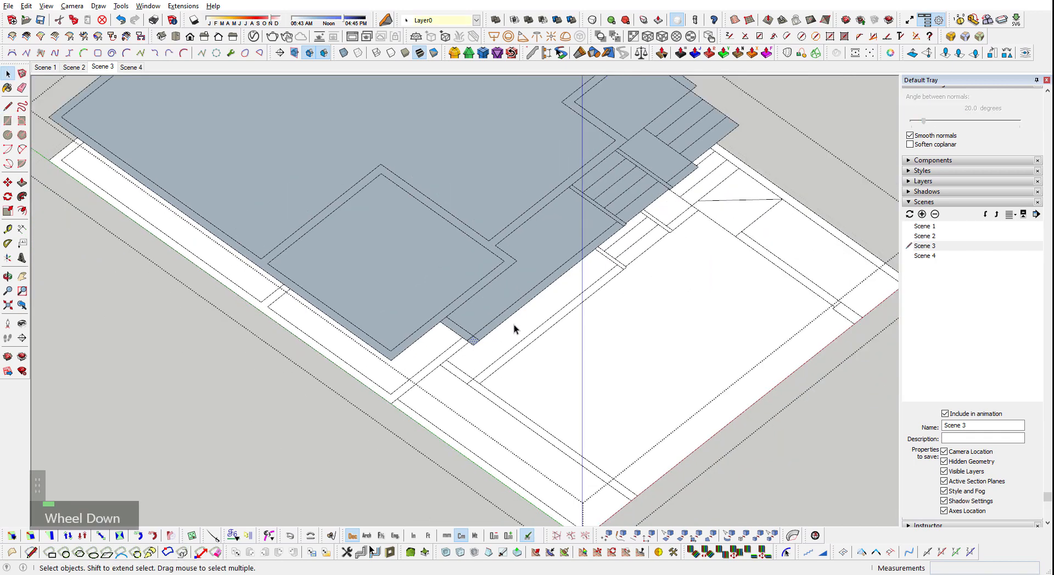
# - Place a construction guide line with Tape Measure at the level of the top tread of the front elevation's stairs
pyautogui.doubleClick(507, 240)
pyautogui.moveTo(507, 240); pyautogui.dragTo(476, 156, button='middle')
pyautogui.moveTo(624, 214); pyautogui.dragTo(641, 280, button='middle')
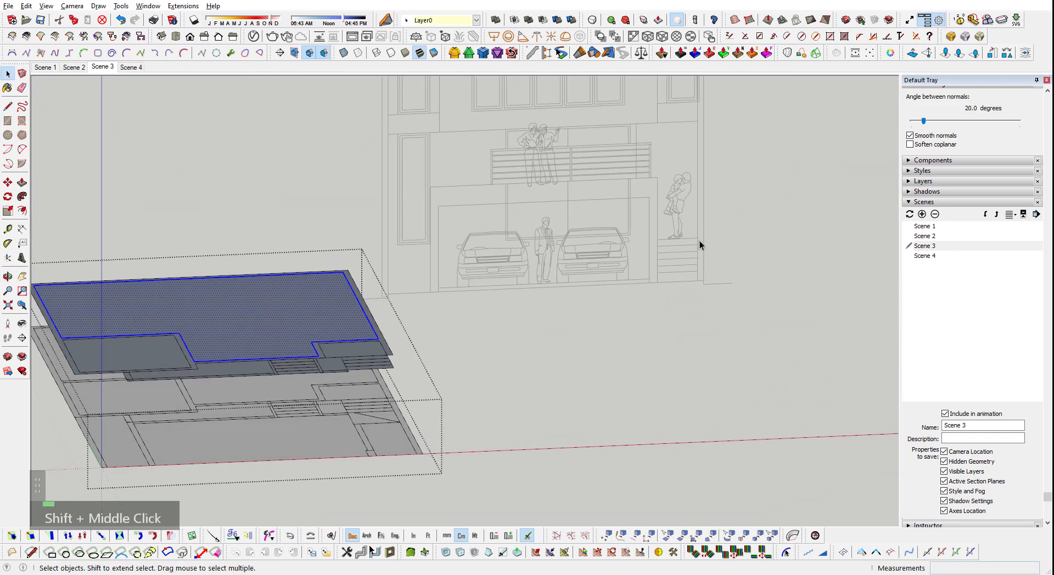
pyautogui.scroll(3, 736, 225)
pyautogui.keyDown('shift'); pyautogui.moveTo(736, 225); pyautogui.dragTo(592, 331, button='middle'); pyautogui.keyUp('shift')
pyautogui.scroll(-3, 511, 332)
pyautogui.keyDown('shift'); pyautogui.moveTo(511, 331); pyautogui.dragTo(494, 296, button='middle'); pyautogui.keyUp('shift')
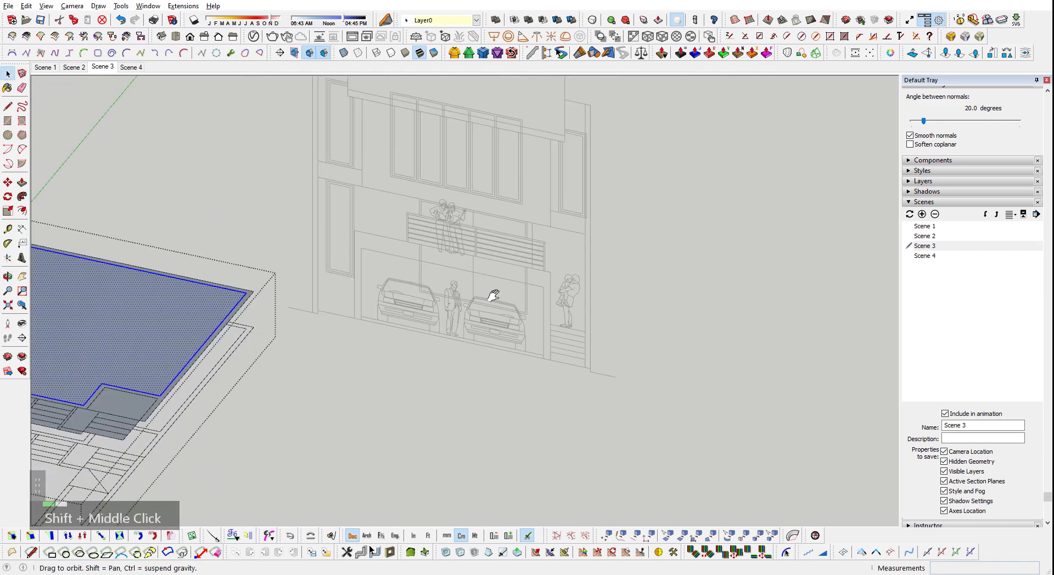
pyautogui.scroll(-3, 565, 278)
pyautogui.moveTo(694, 315); pyautogui.dragTo(706, 255, button='middle')
pyautogui.scroll(3, 644, 246)
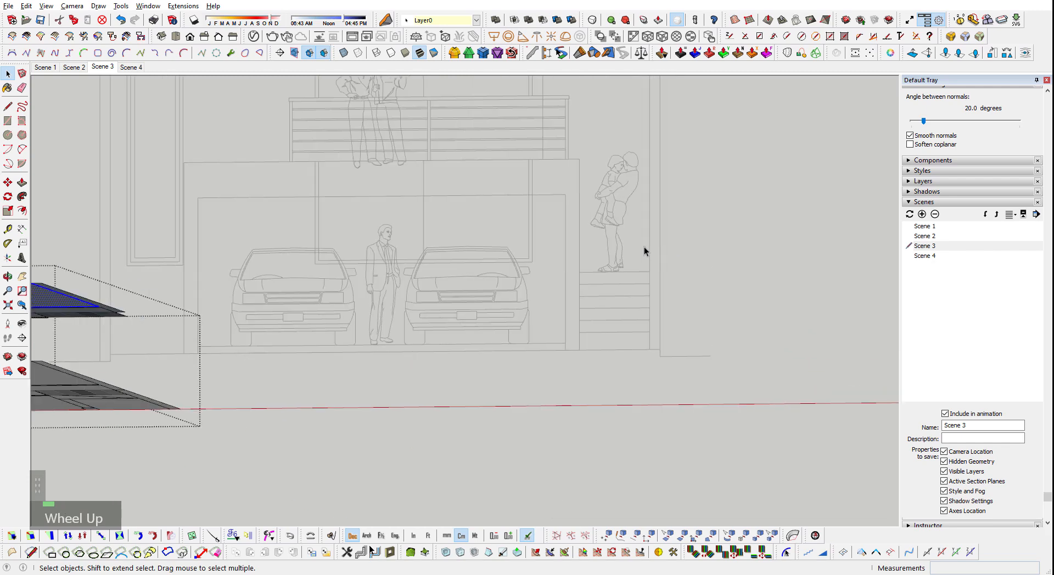
pyautogui.press('t')
pyautogui.scroll(2, 628, 236)
pyautogui.keyDown('shift'); pyautogui.scroll(-2, 635, 261); pyautogui.keyUp('shift')
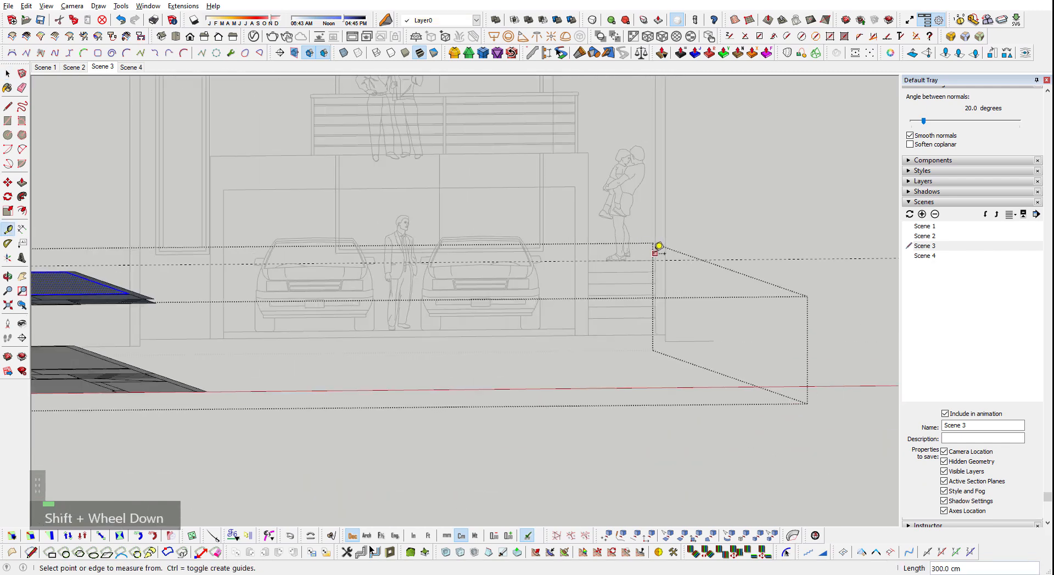
# - Compare the raised floor plan's level with the front elevation and the guide line in the front view
pyautogui.press('F4')
pyautogui.scroll(-3, 654, 357)
pyautogui.keyDown('shift'); pyautogui.scroll(6, 610, 420); pyautogui.keyUp('shift')
pyautogui.hotkey('shift', 'q')
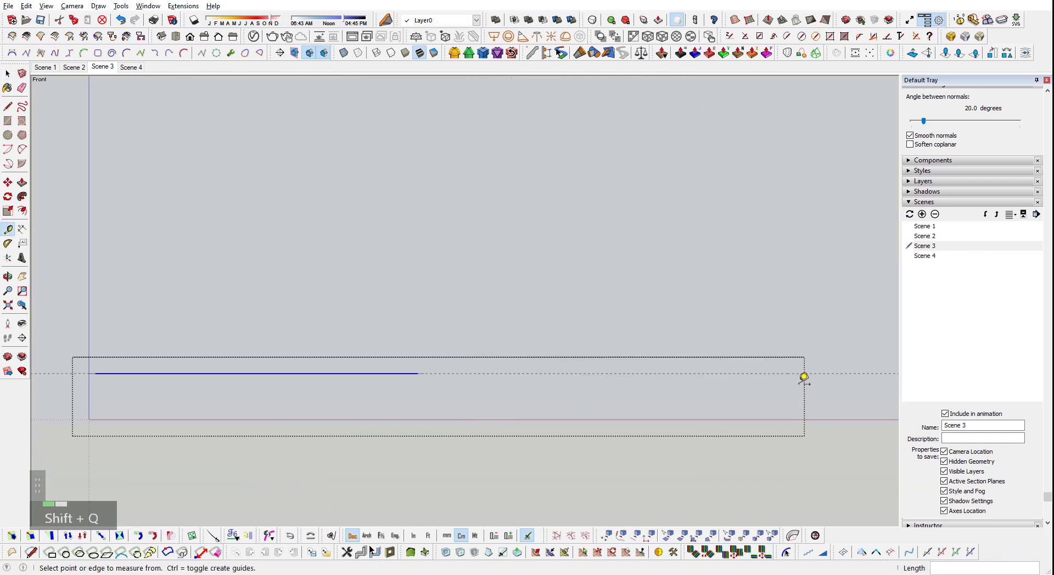
pyautogui.scroll(2, 804, 378)
pyautogui.press('space')
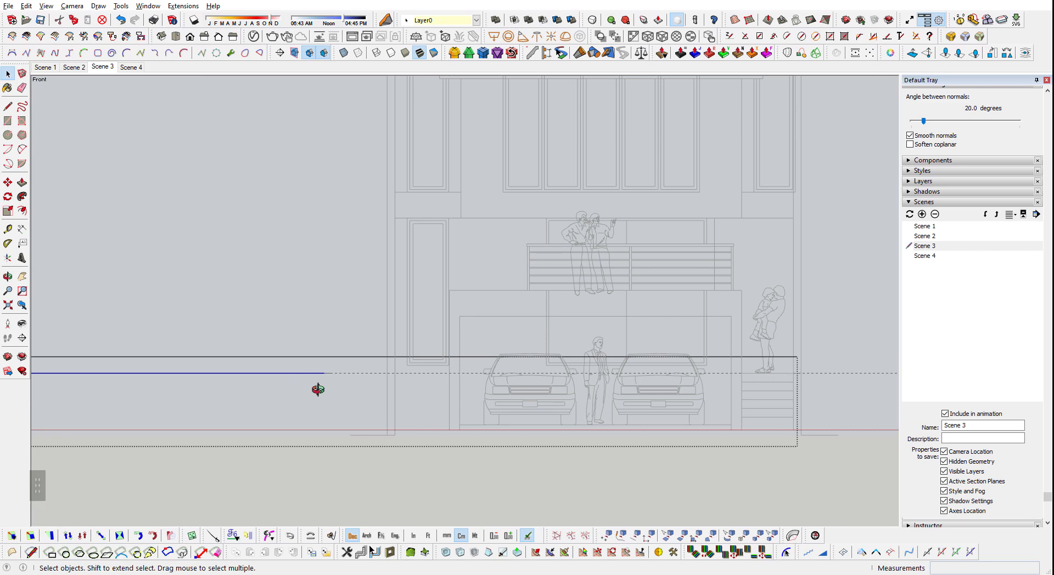
pyautogui.moveTo(318, 389); pyautogui.dragTo(324, 409, button='middle')
pyautogui.keyDown('shift'); pyautogui.moveTo(331, 471); pyautogui.dragTo(429, 376, button='middle'); pyautogui.keyUp('shift')
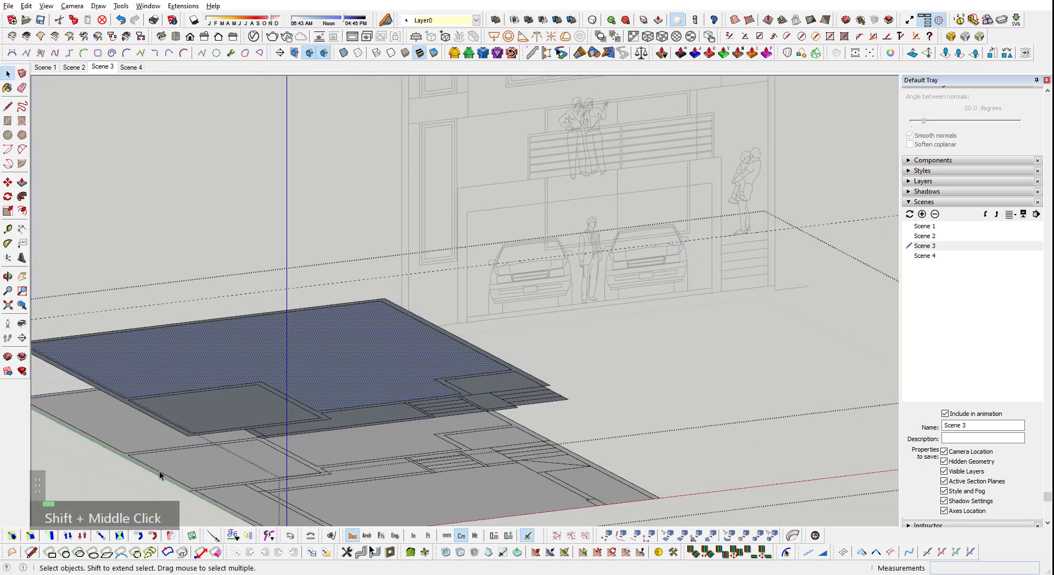
pyautogui.doubleClick(382, 360)
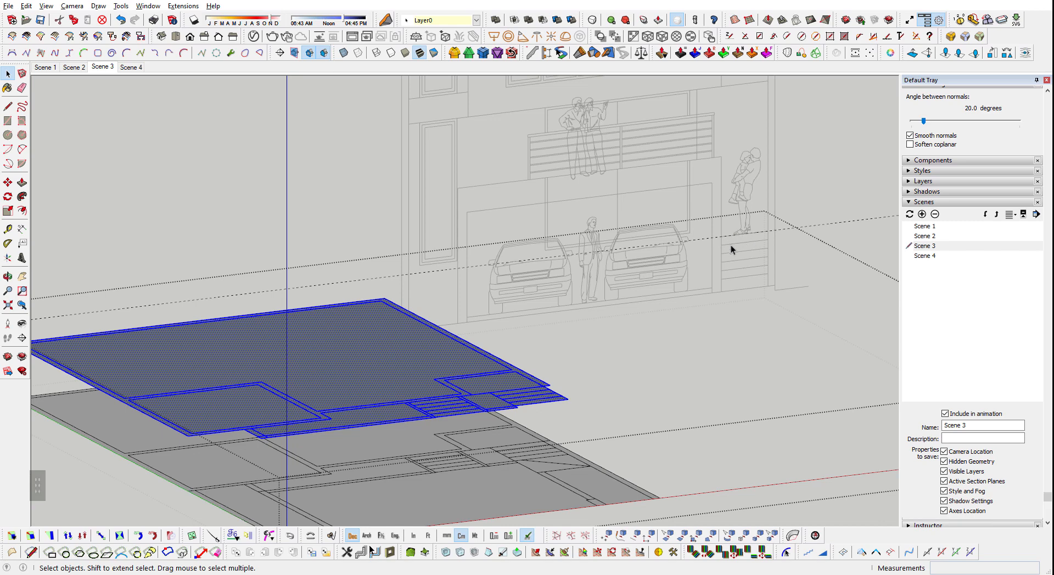
# - Switch to AutoCAD and examine the first-floor plan around the TERAS and its two stair flights
pyautogui.click(512, 327)
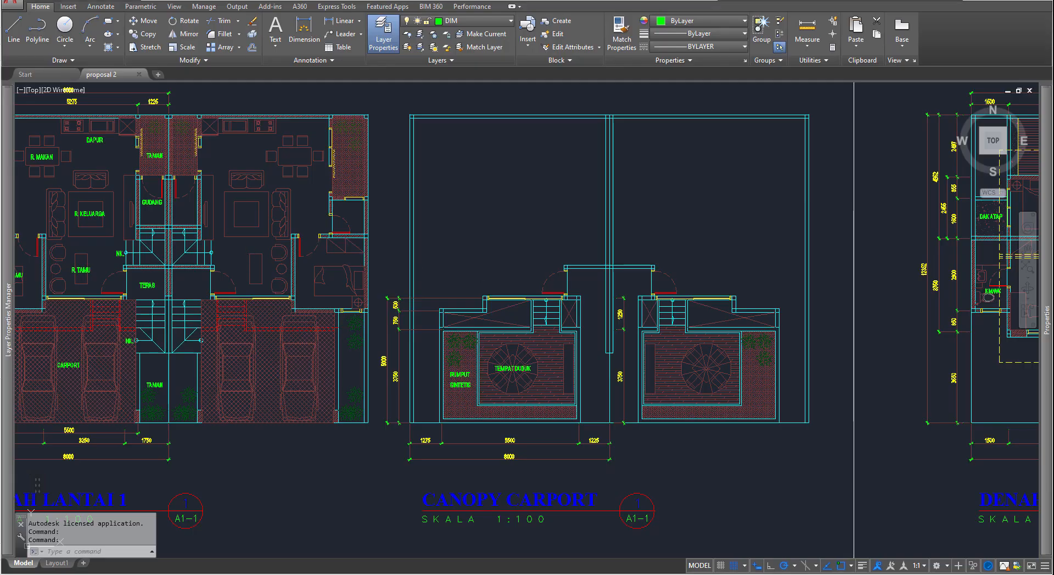
pyautogui.scroll(10, 153, 304)
pyautogui.scroll(-5, 617, 368)
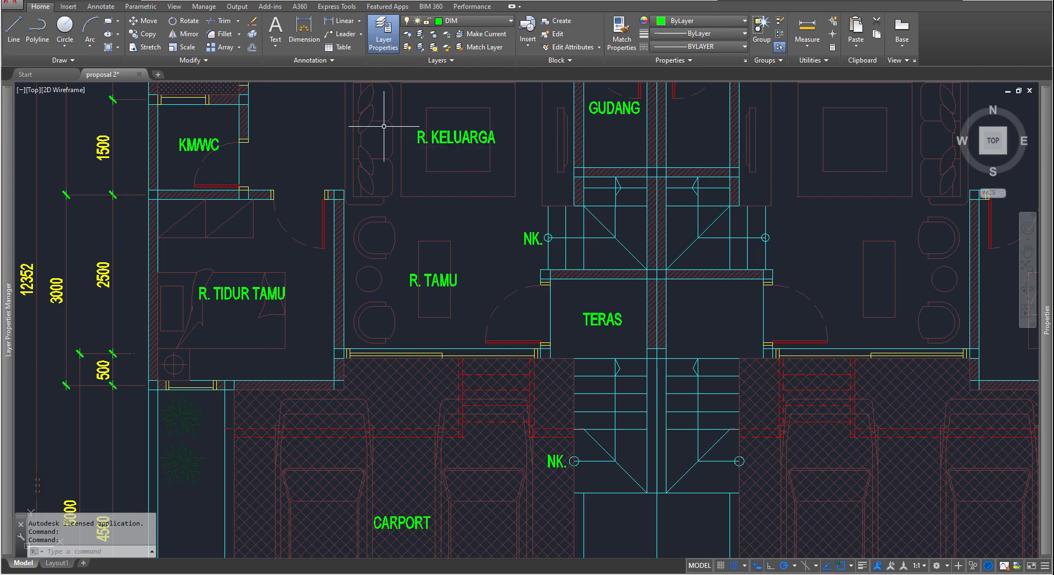
pyautogui.moveTo(411, 158); pyautogui.dragTo(422, 206, button='middle')
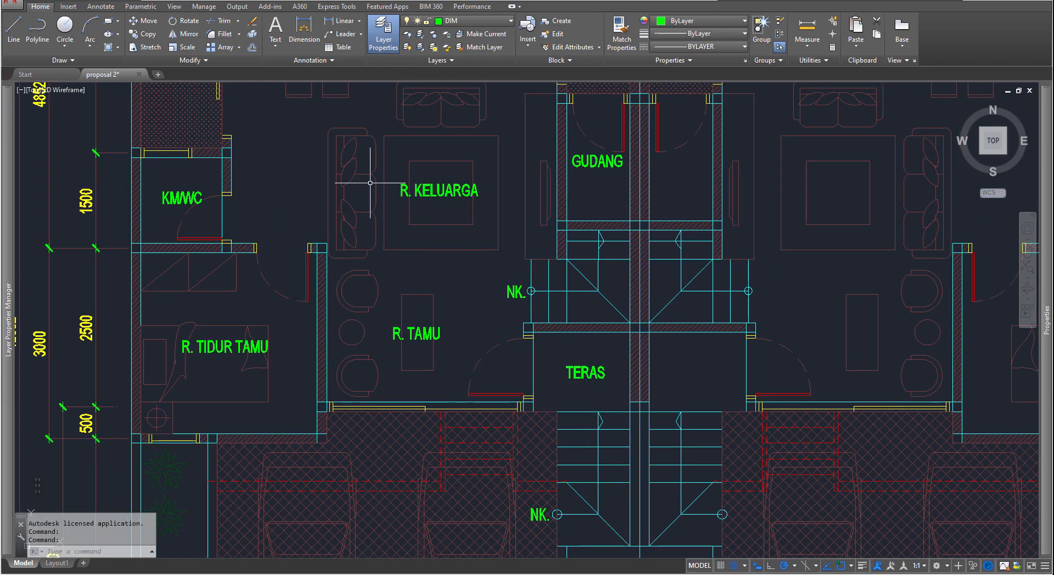
pyautogui.click(589, 411)
pyautogui.scroll(4, 582, 412)
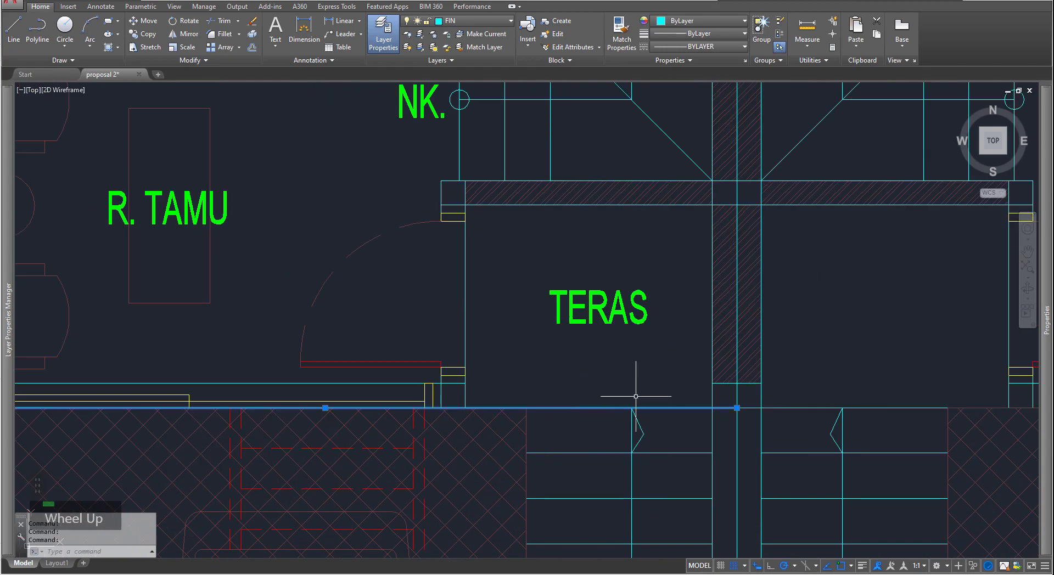
# - Switch back to SketchUp, open the front elevation group and copy the six horizontal stair tread lines
pyautogui.hotkey('alt', 'Tab')
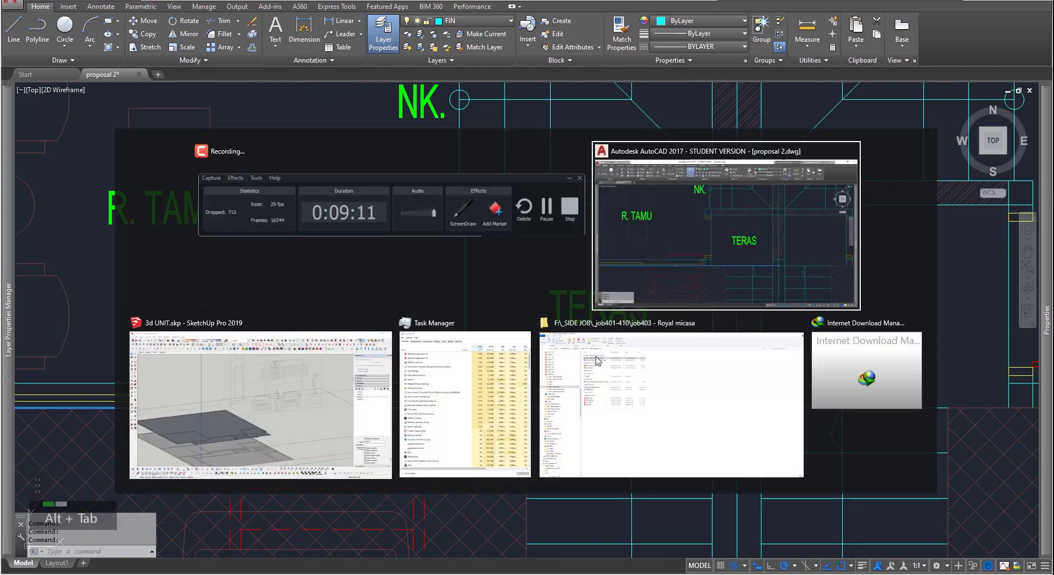
pyautogui.keyDown('alt'); pyautogui.click(247, 415); pyautogui.keyUp('alt')
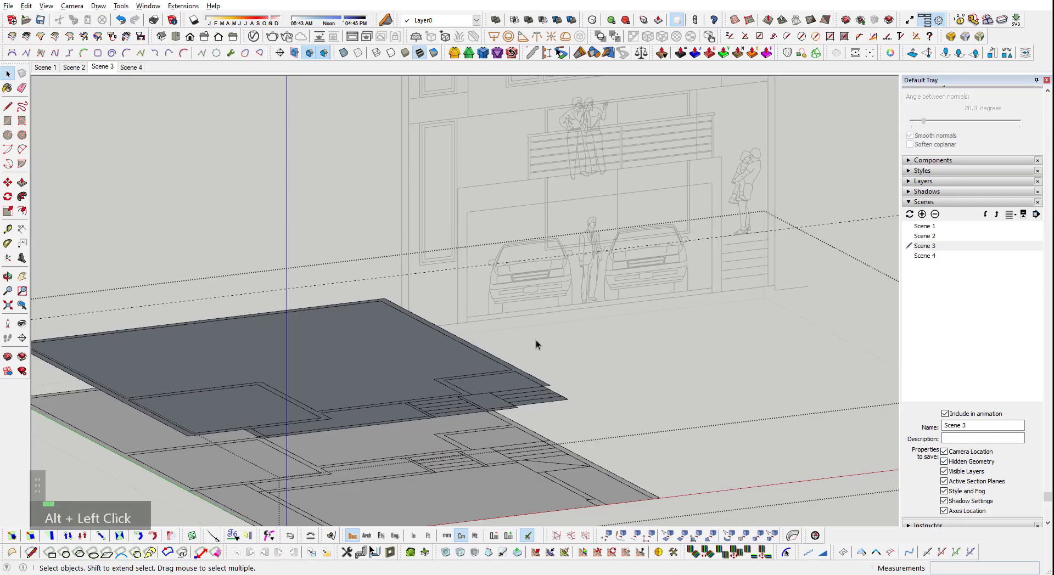
pyautogui.moveTo(536, 341)
pyautogui.mouseDown(button='middle')
pyautogui.moveTo(624, 268)
pyautogui.moveTo(682, 266)
pyautogui.moveTo(565, 389)
pyautogui.moveTo(694, 351)
pyautogui.moveTo(419, 378)
pyautogui.mouseUp(button='middle')
pyautogui.scroll(5, 694, 218)
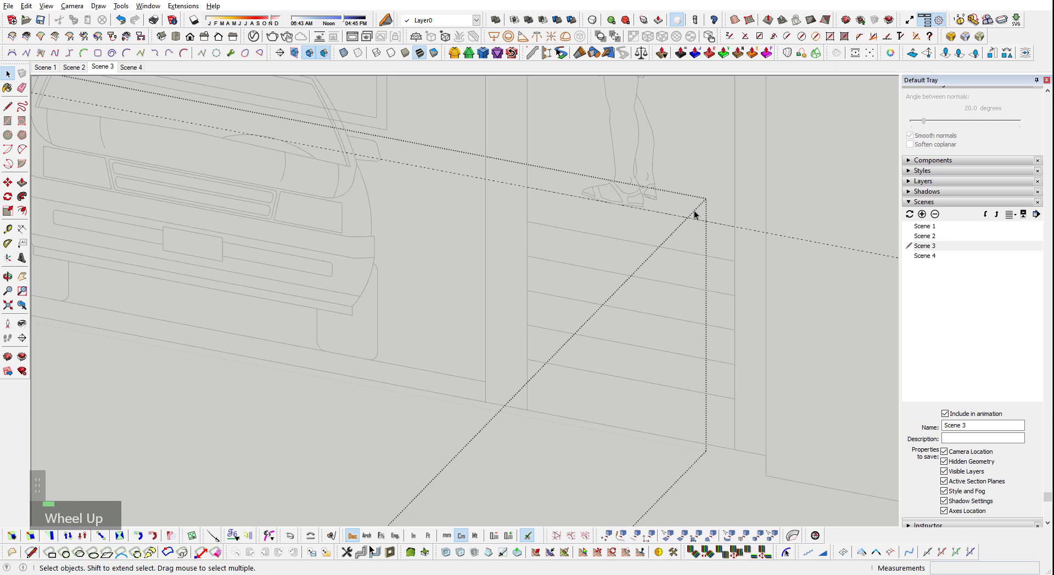
pyautogui.press('Escape')
pyautogui.press('Escape')
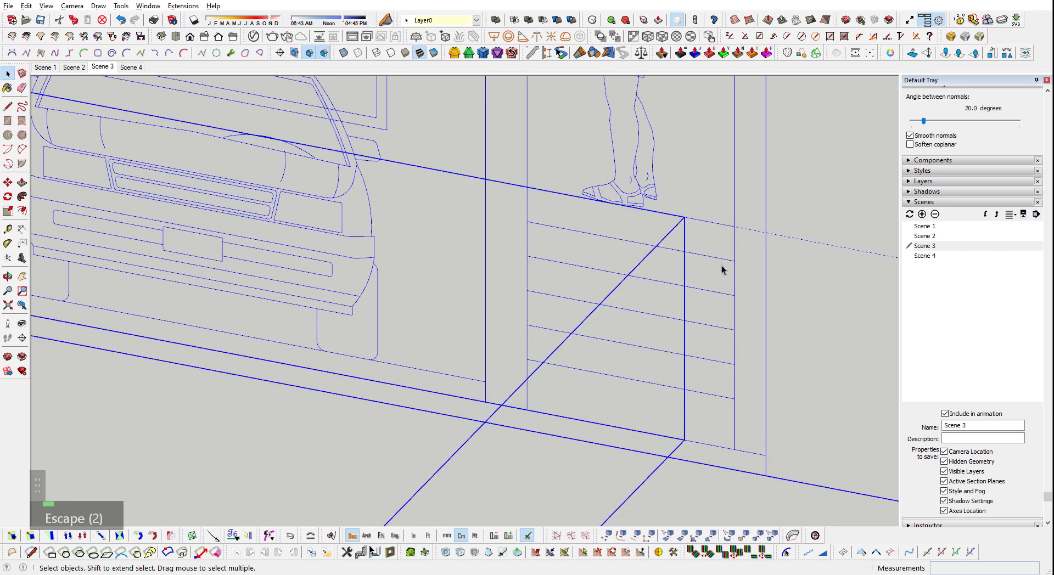
pyautogui.doubleClick(721, 266)
pyautogui.hotkey('shift', 'q')
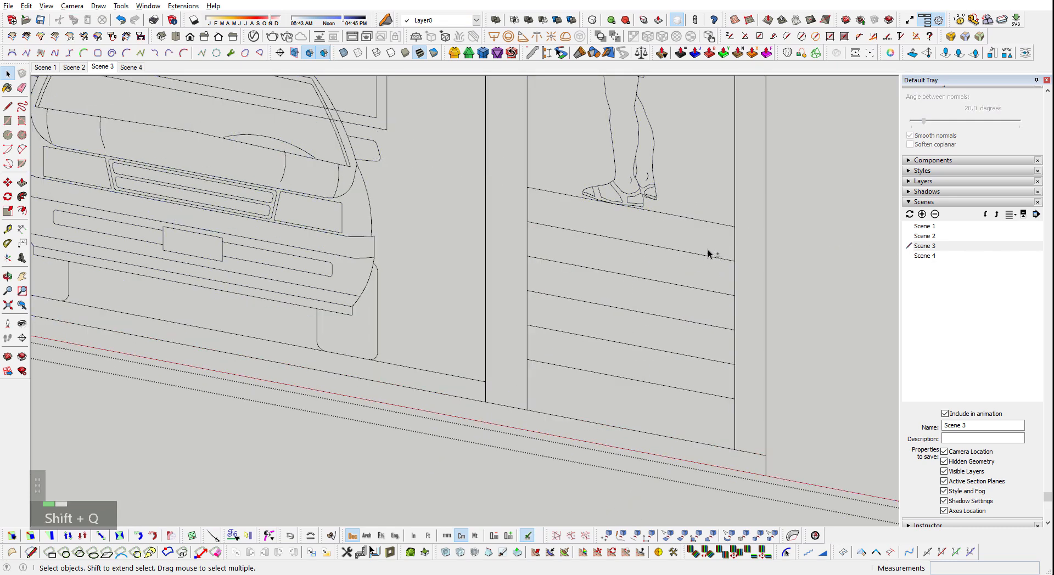
pyautogui.click(690, 355)
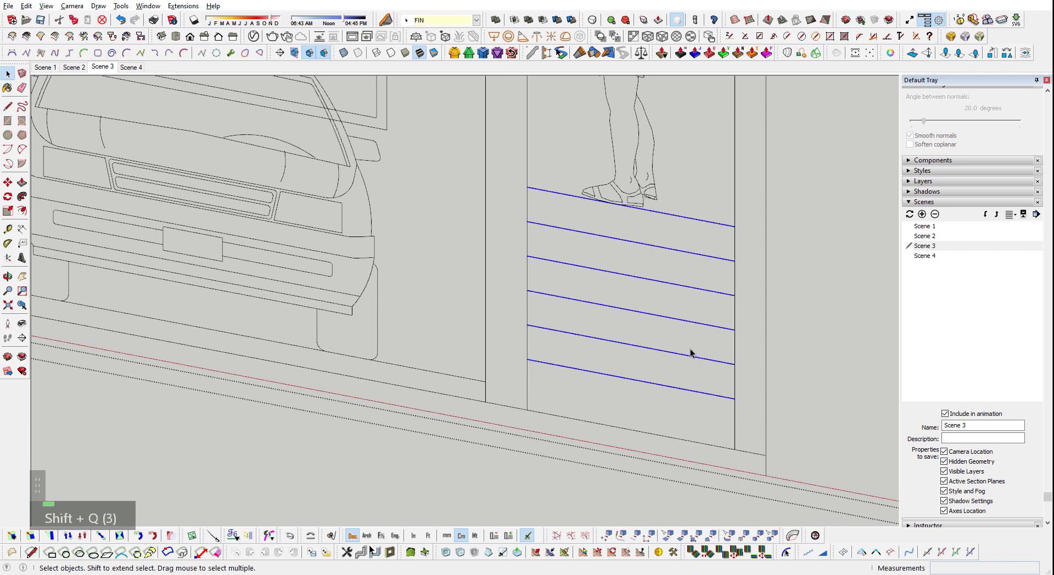
pyautogui.keyDown('ctrl'); pyautogui.scroll(-2, 690, 354); pyautogui.keyUp('ctrl')
pyautogui.hotkey('ctrl', 'c')
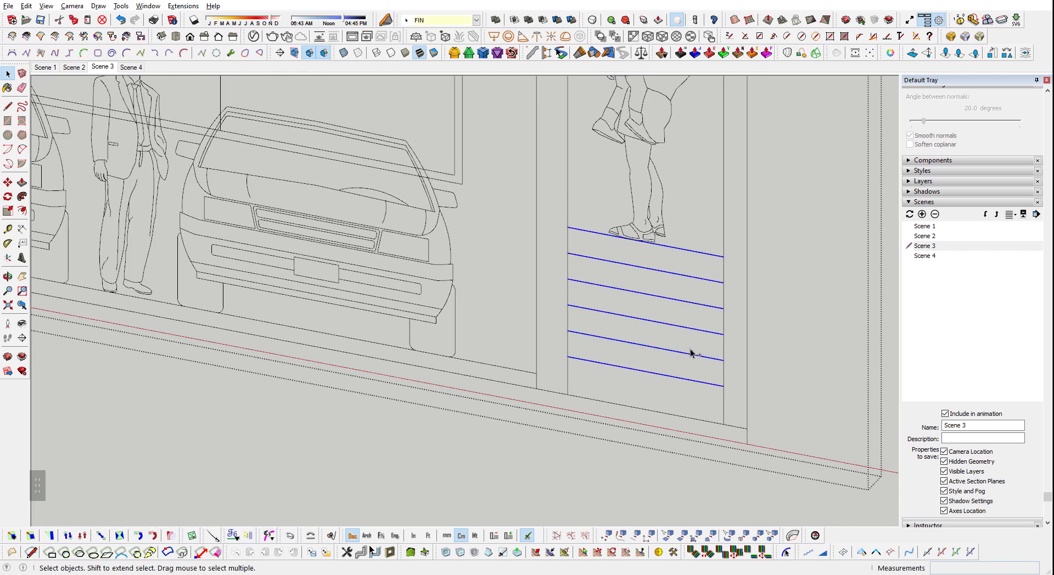
# - Close the elevation group and paste the copied tread lines beside the stairs of the floor plans
pyautogui.scroll(-1, 462, 447)
pyautogui.keyDown('shift'); pyautogui.scroll(-1, 680, 371); pyautogui.keyUp('shift')
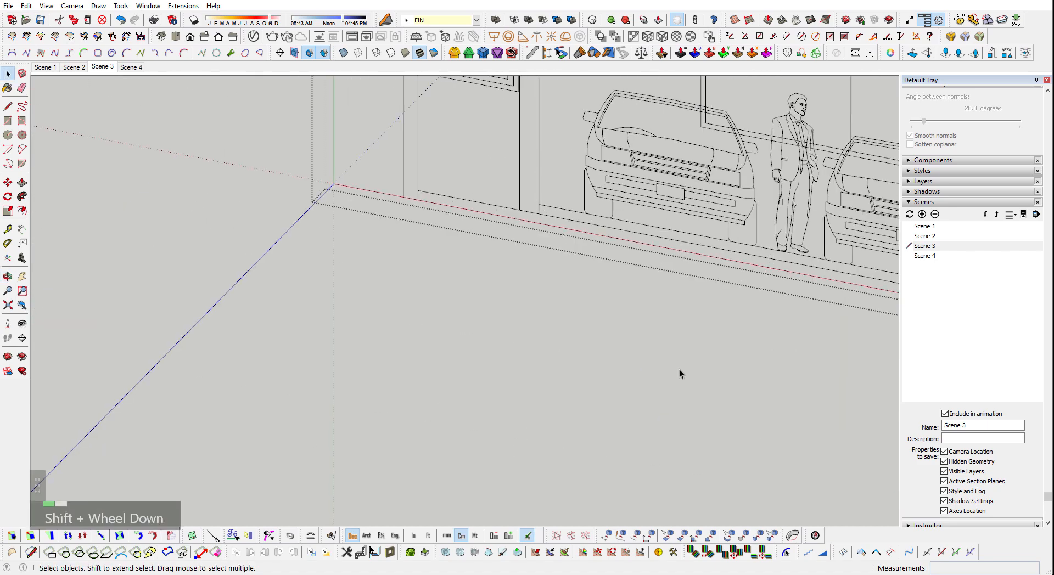
pyautogui.scroll(-2, 637, 352)
pyautogui.press('Escape')
pyautogui.scroll(-2, 492, 370)
pyautogui.scroll(1, 322, 452)
pyautogui.keyDown('shift'); pyautogui.moveTo(321, 452); pyautogui.dragTo(278, 353, button='middle'); pyautogui.keyUp('shift')
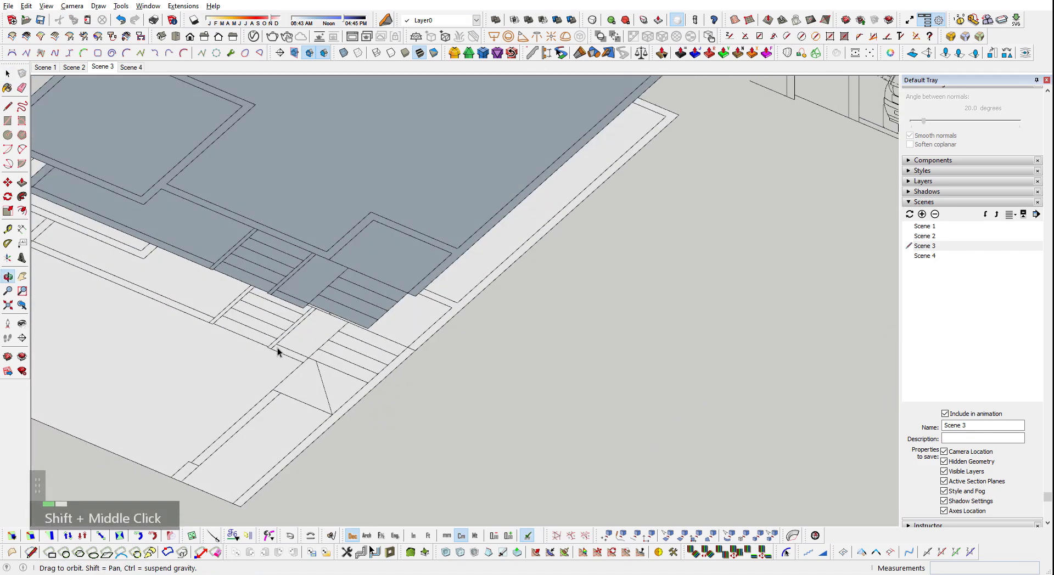
pyautogui.hotkey('ctrl', 'v')
pyautogui.scroll(1, 421, 336)
pyautogui.scroll(1, 500, 407)
pyautogui.scroll(-1, 502, 405)
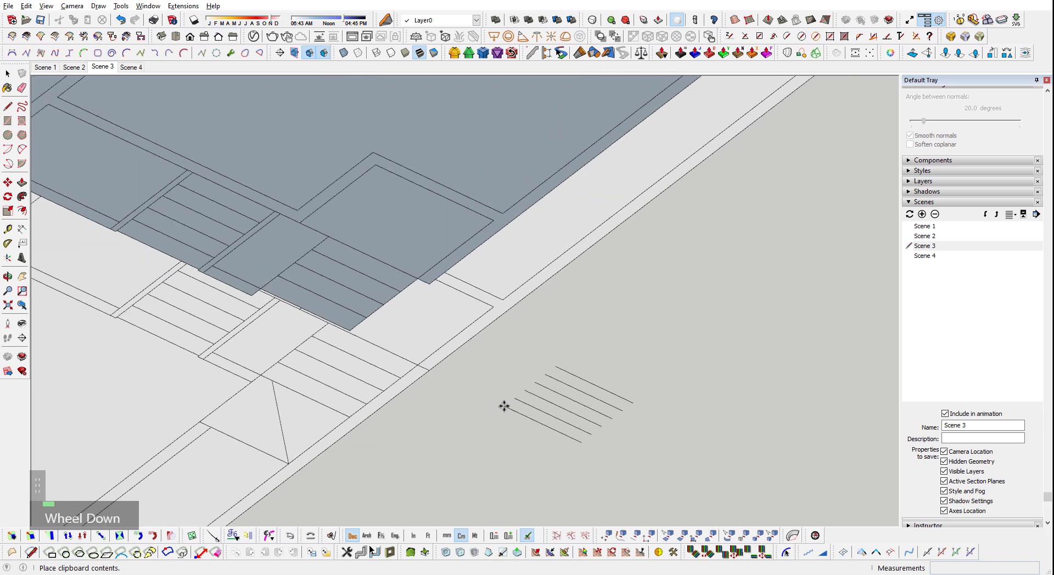
pyautogui.doubleClick(502, 405)
# - Rotate the pasted tread lines about the red axis so they stand upright
pyautogui.press('q')
pyautogui.click(496, 409)
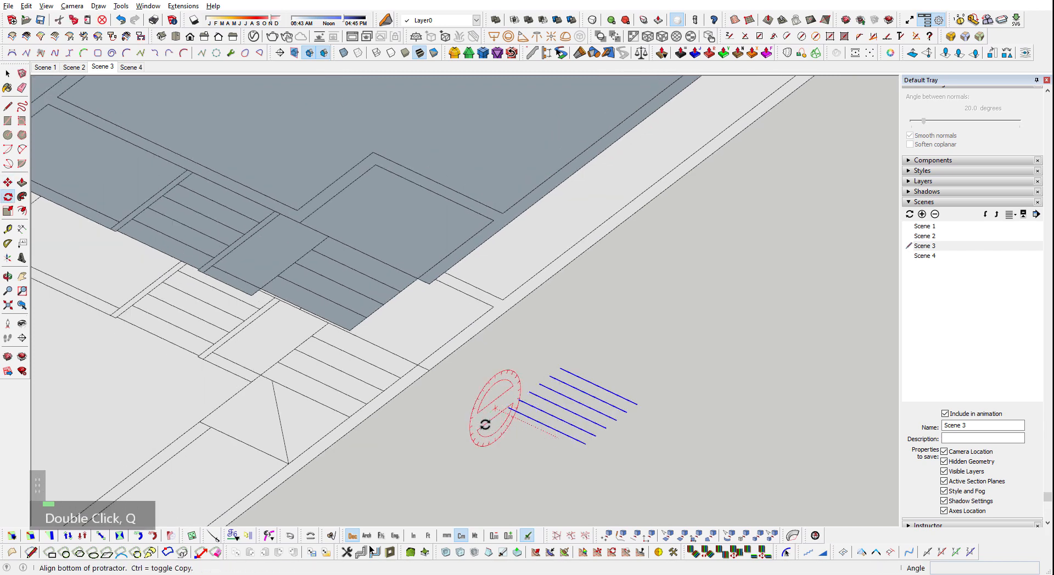
pyautogui.click(549, 434)
pyautogui.click(494, 442)
# - Move the upright tread lines so the top line's end meets the raised floor plan's corner next to the stairs
pyautogui.press('m')
pyautogui.scroll(2, 510, 329)
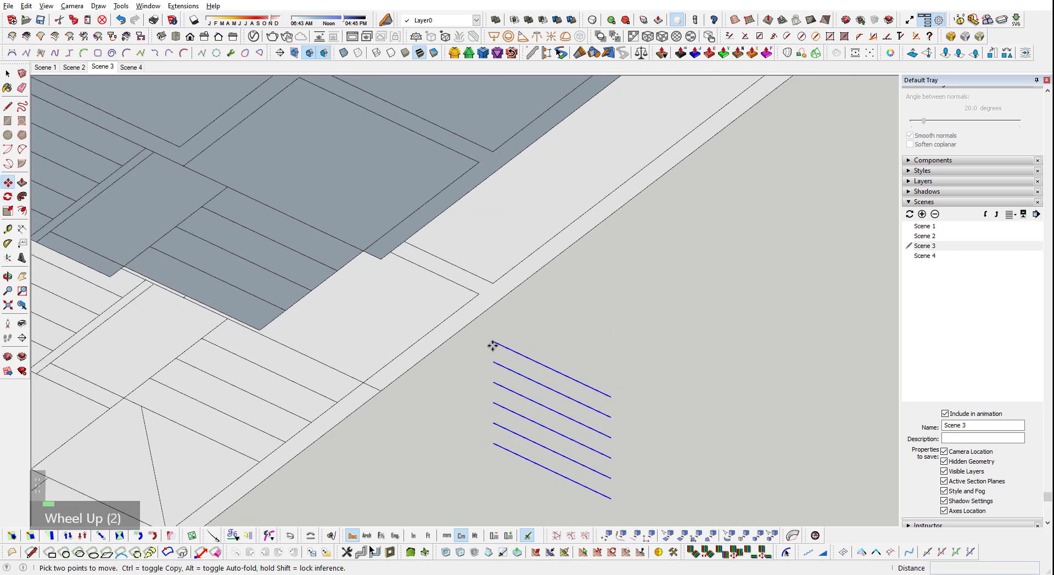
pyautogui.click(492, 332)
pyautogui.click(381, 256)
pyautogui.moveTo(381, 256); pyautogui.dragTo(419, 263, button='middle')
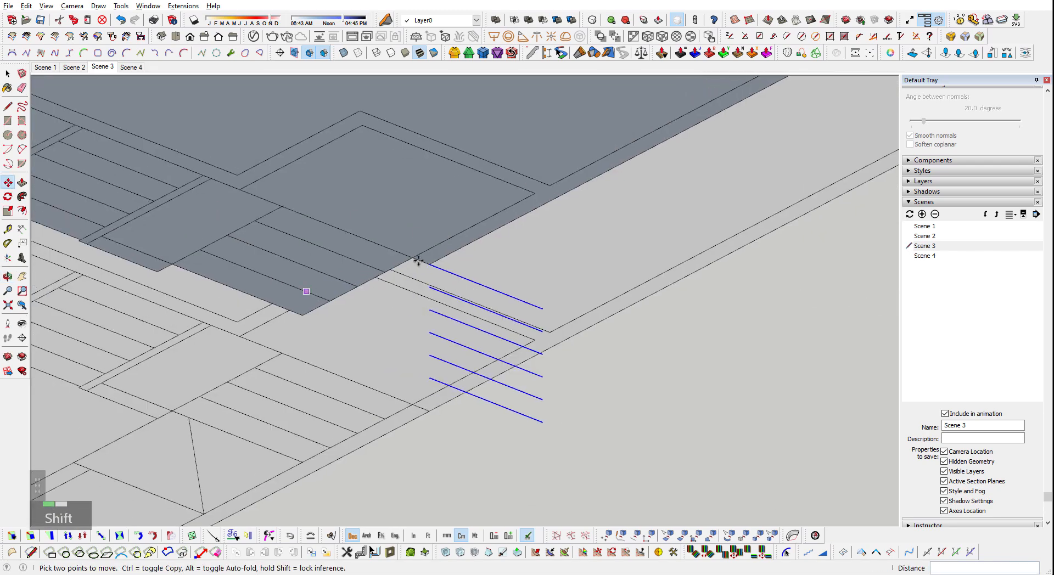
# - Push the first two treads of the raised floor plan's stairs down to the copied tread lines
pyautogui.scroll(1, 381, 261)
pyautogui.press('space')
pyautogui.doubleClick(374, 259)
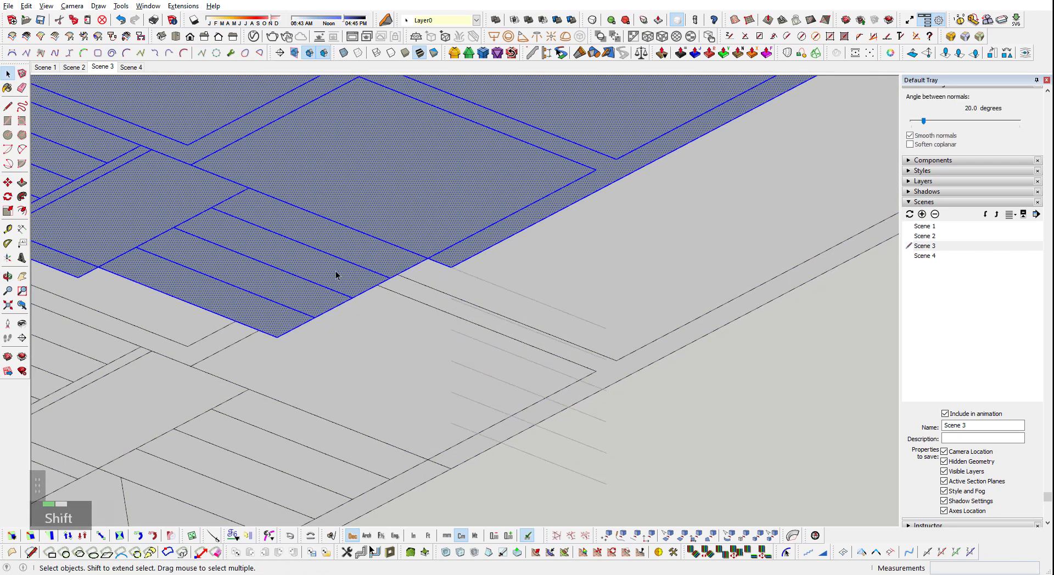
pyautogui.moveTo(368, 288); pyautogui.dragTo(370, 236, button='middle')
pyautogui.scroll(-2, 370, 236)
pyautogui.press('p')
pyautogui.scroll(3, 407, 268)
pyautogui.moveTo(407, 312); pyautogui.dragTo(457, 333, button='middle')
pyautogui.moveTo(311, 285); pyautogui.dragTo(261, 283, button='middle')
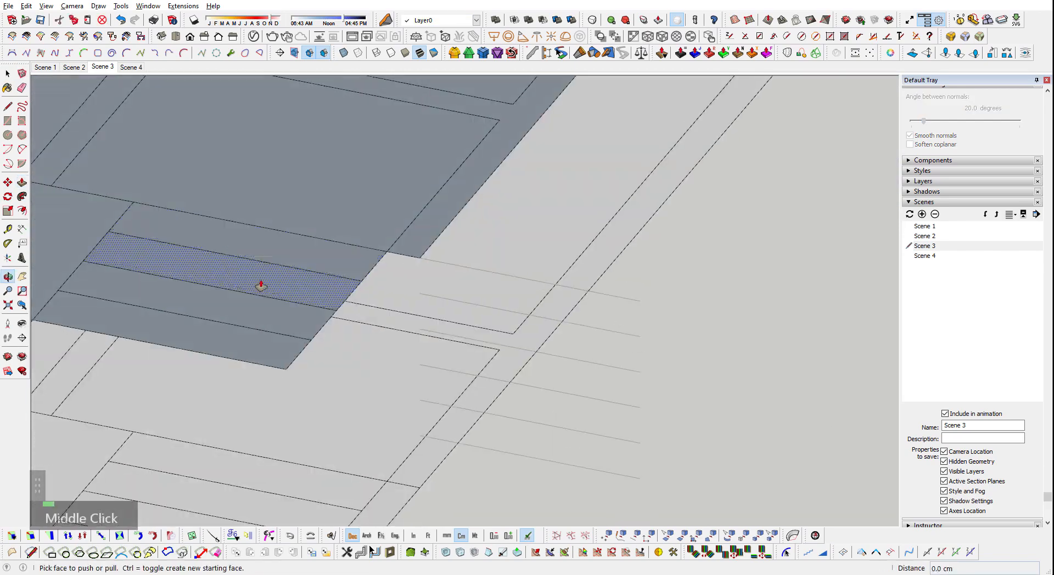
pyautogui.click(298, 257)
pyautogui.click(509, 313)
pyautogui.doubleClick(331, 286)
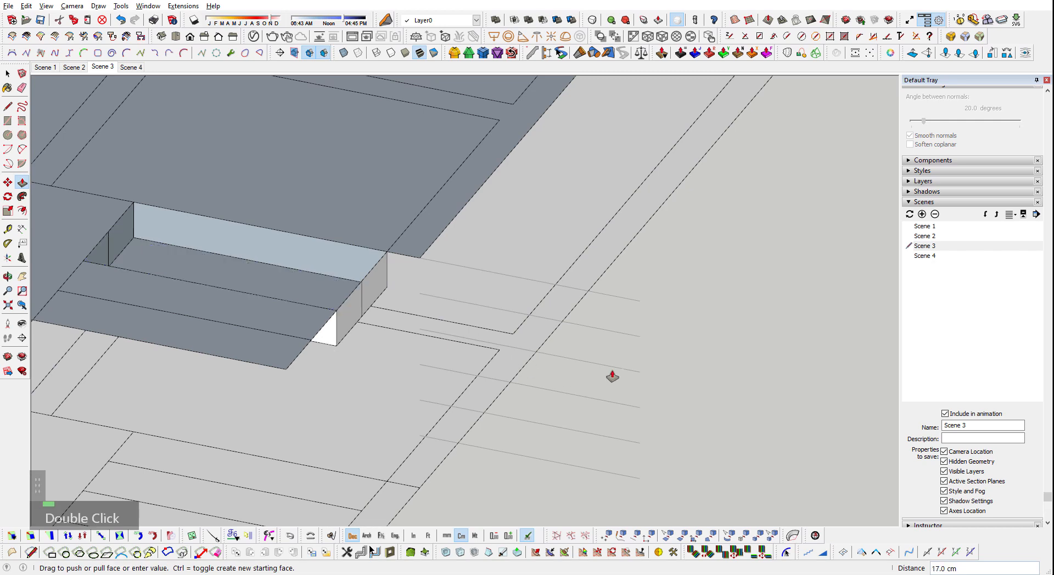
pyautogui.click(632, 371)
# - Push the following treads of the raised plan's stairs down to successively lower tread lines
pyautogui.moveTo(348, 321); pyautogui.dragTo(147, 323, button='middle')
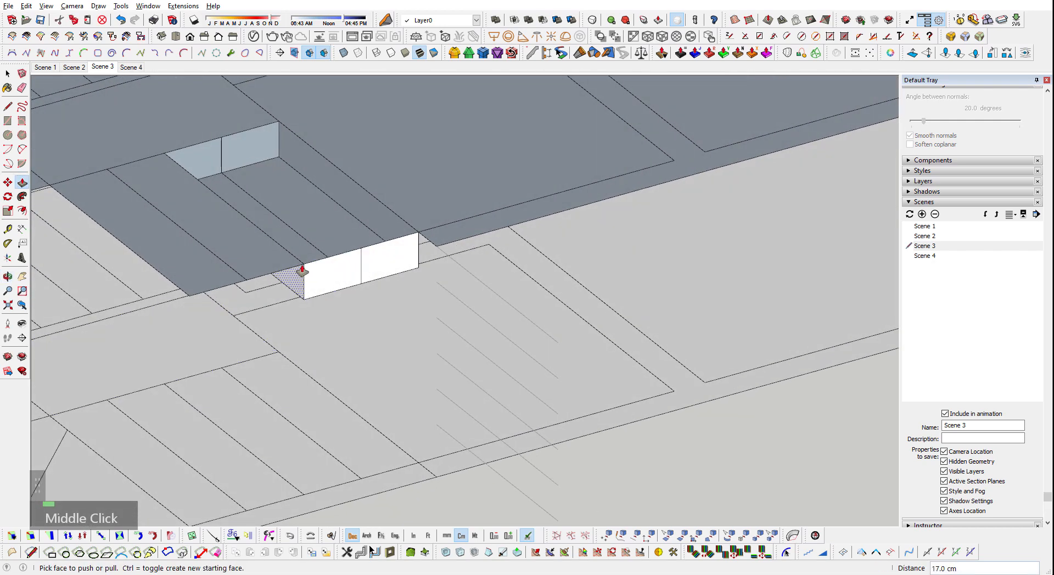
pyautogui.click(305, 257)
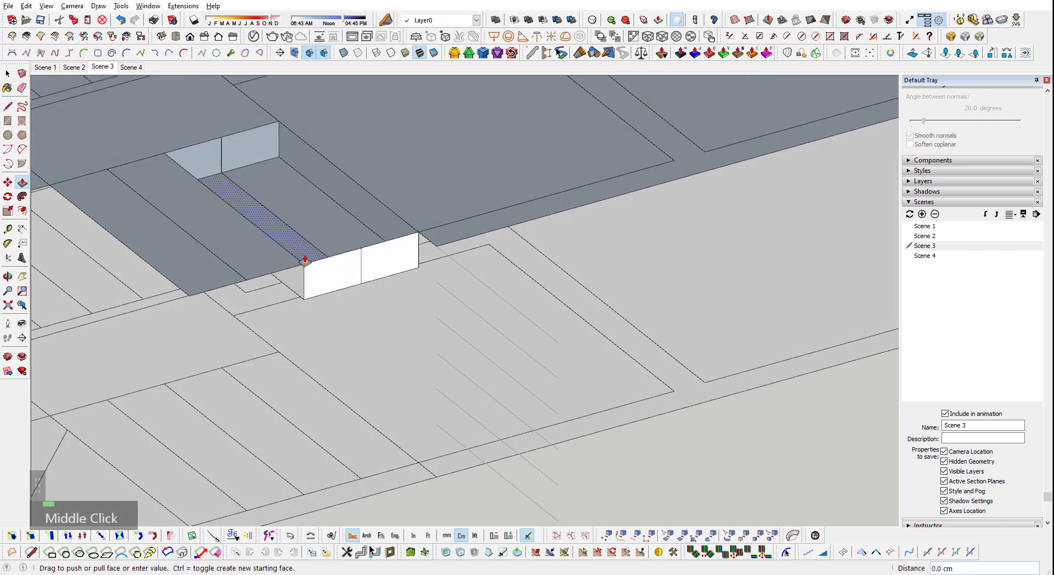
pyautogui.click(477, 350)
pyautogui.click(275, 256)
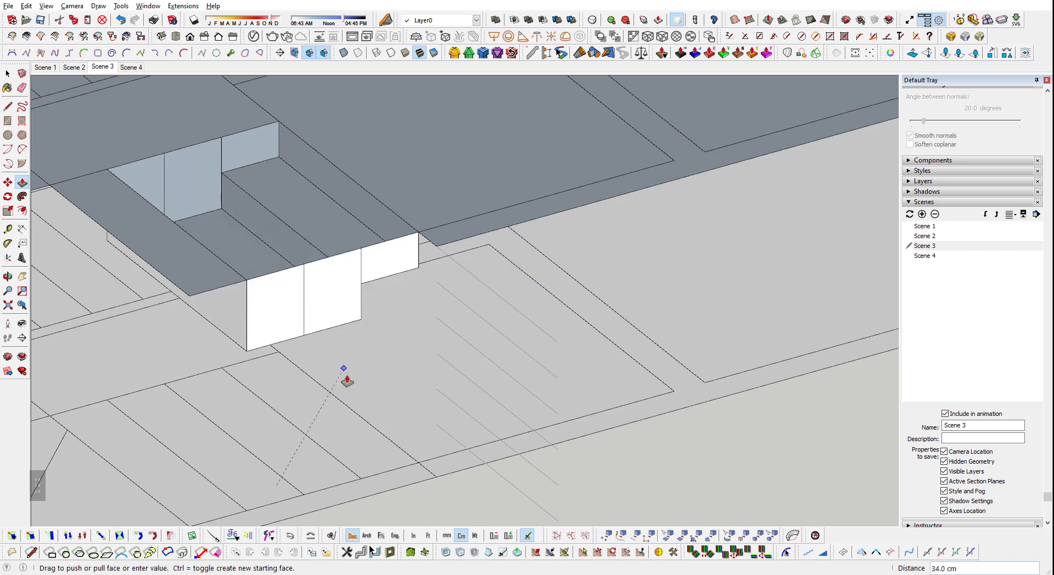
pyautogui.click(347, 375)
pyautogui.moveTo(292, 259); pyautogui.dragTo(242, 239, button='middle')
pyautogui.click(252, 244)
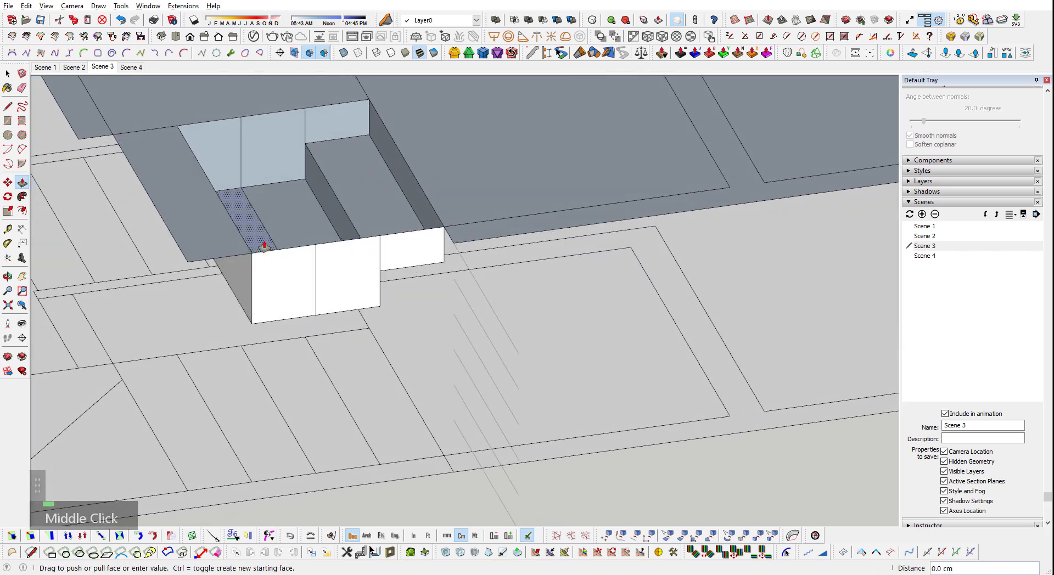
pyautogui.click(454, 354)
# - Push the last faces of the raised plan's stairs down, lining the remaining tread up with its tread line
pyautogui.moveTo(387, 319); pyautogui.dragTo(504, 285, button='middle')
pyautogui.click(224, 179)
pyautogui.click(278, 204)
pyautogui.click(233, 203)
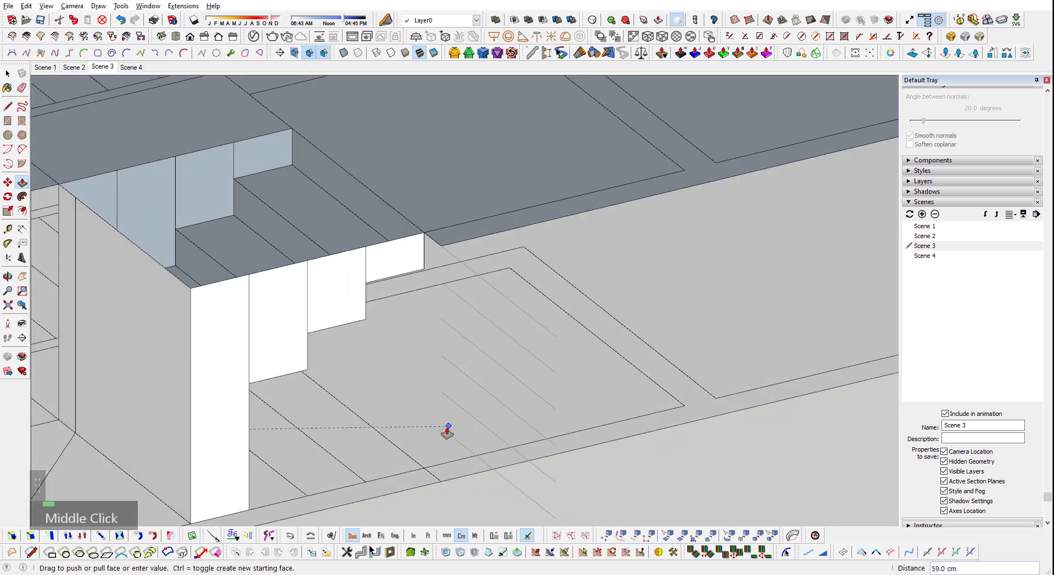
pyautogui.click(441, 396)
pyautogui.scroll(-2, 374, 365)
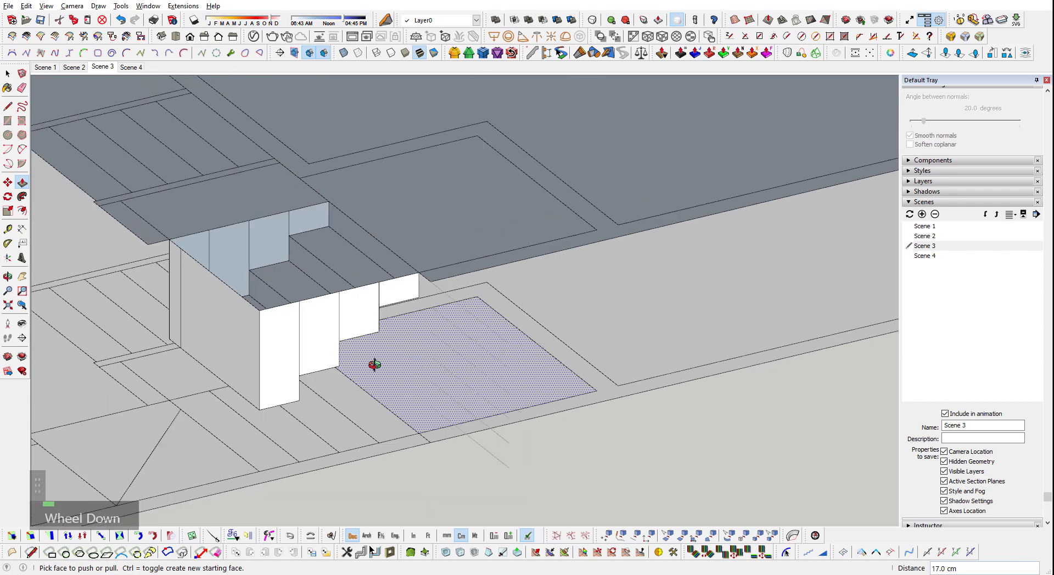
# - Delete the pushed-down stair block from the raised floor plan
pyautogui.moveTo(374, 365); pyautogui.dragTo(498, 410, button='middle')
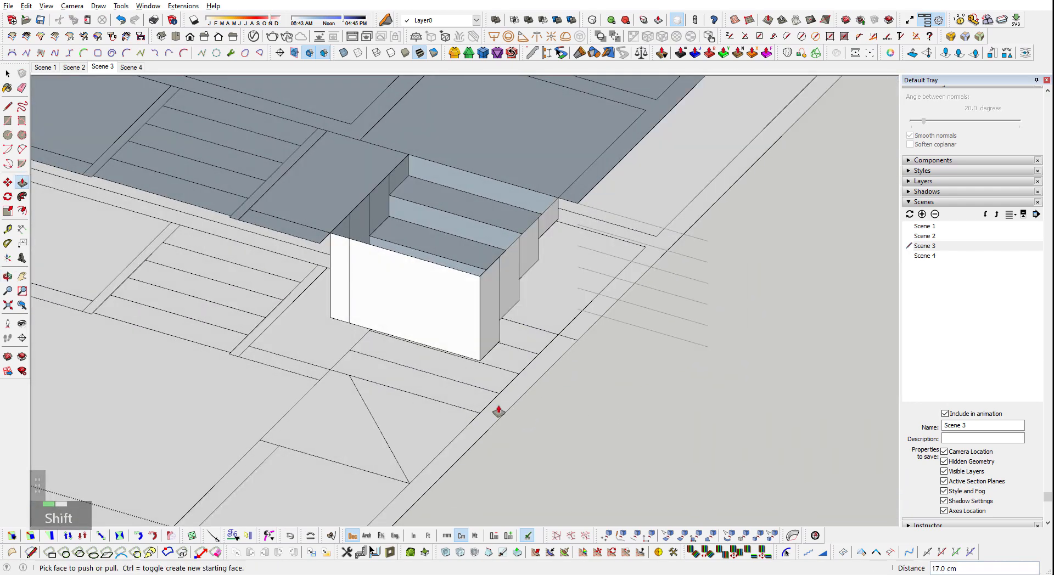
pyautogui.press('space')
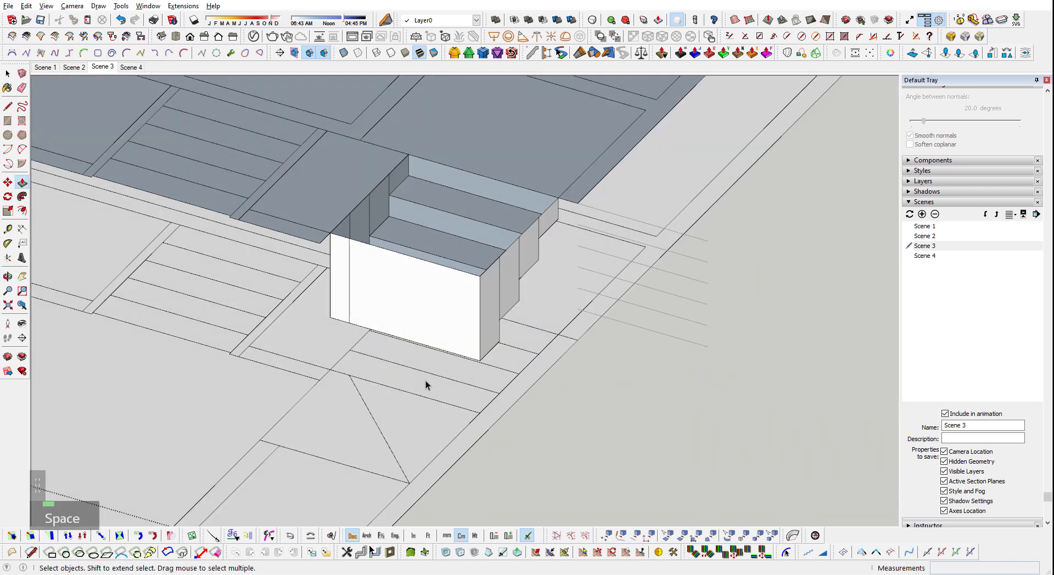
pyautogui.moveTo(426, 387); pyautogui.dragTo(536, 235, button='middle')
pyautogui.press('space')
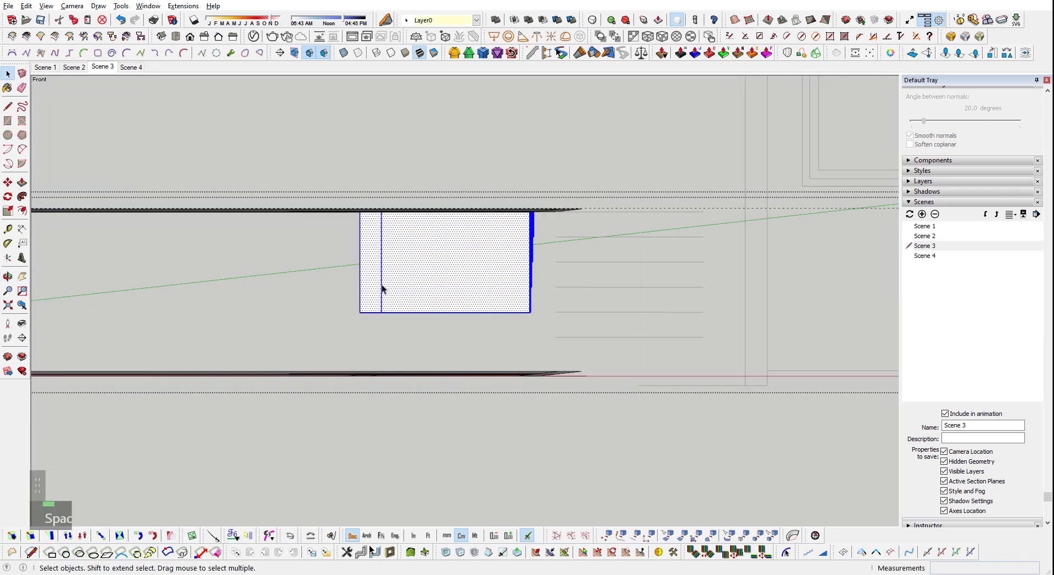
pyautogui.moveTo(384, 287); pyautogui.dragTo(308, 295, button='middle')
pyautogui.click(308, 295)
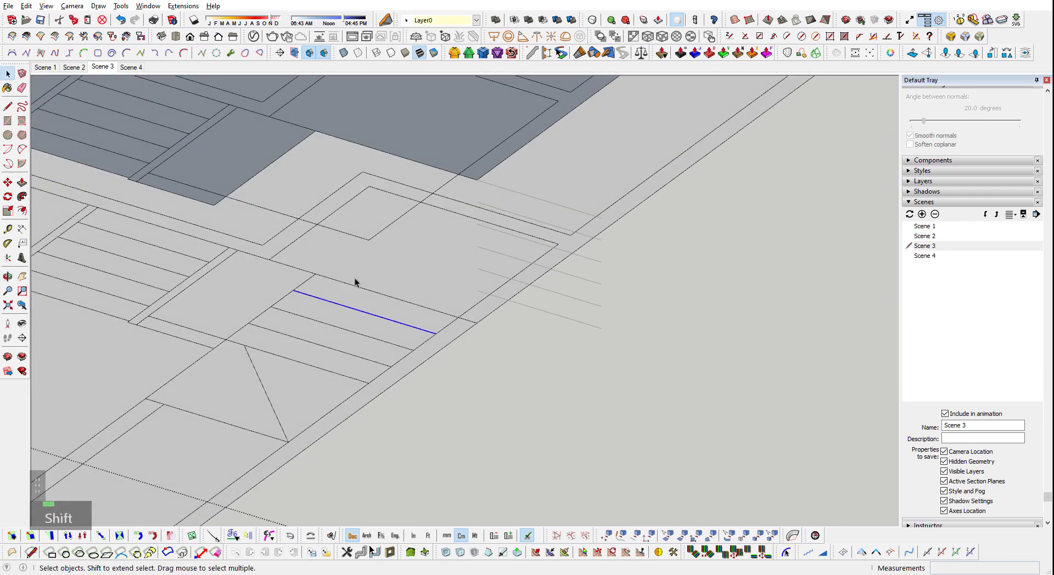
# - Pull the innermost stair tread of the lower floor plan up to the second-highest copied tread line
pyautogui.click(409, 319)
pyautogui.moveTo(417, 318); pyautogui.dragTo(348, 337, button='middle')
pyautogui.scroll(2, 426, 257)
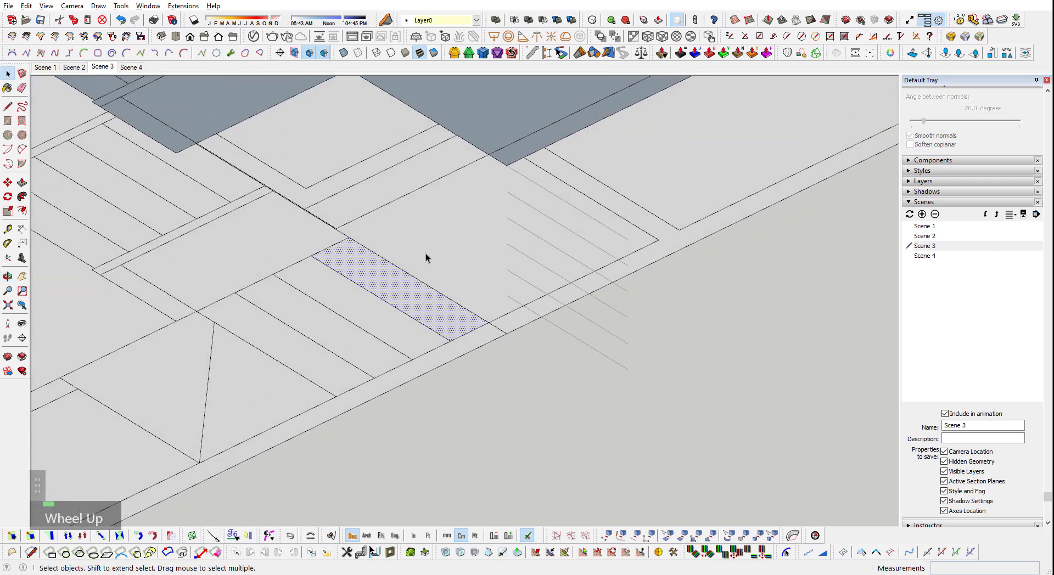
pyautogui.press('p')
pyautogui.click(424, 305)
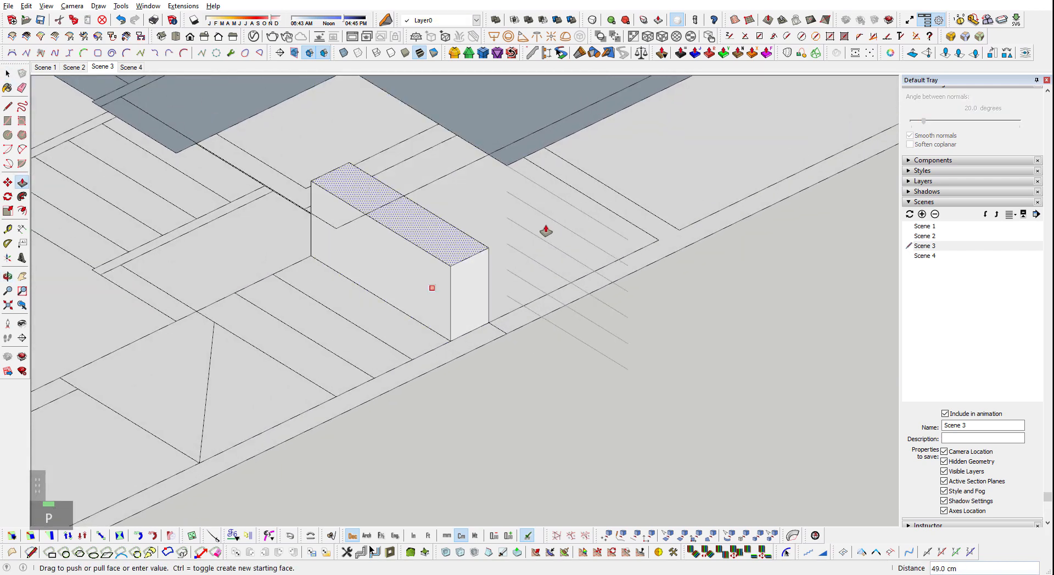
pyautogui.click(539, 213)
# - Pull the next three treads of the lower plan up to the successively lower tread lines
pyautogui.click(406, 335)
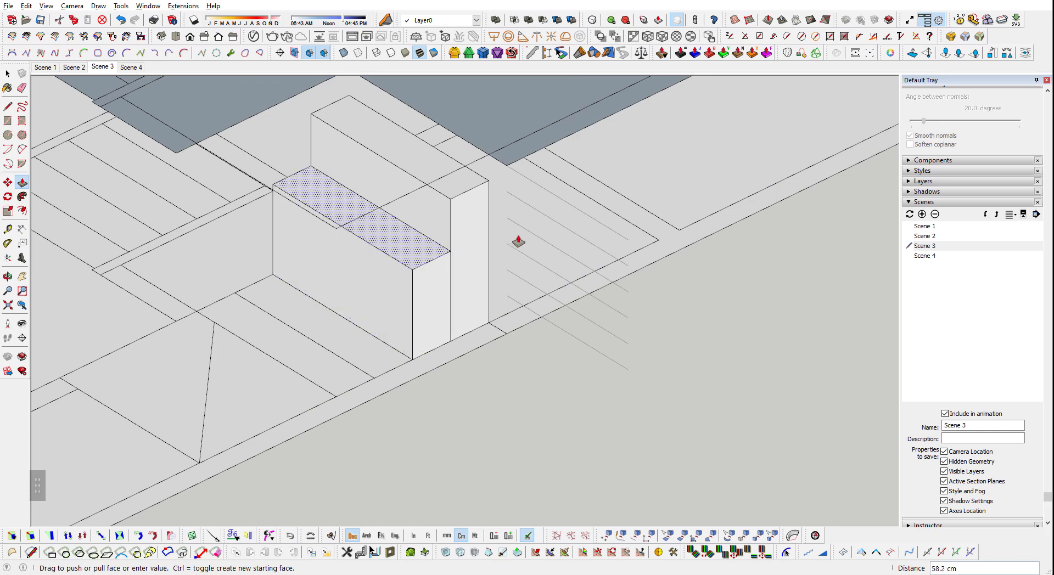
pyautogui.click(520, 238)
pyautogui.click(337, 348)
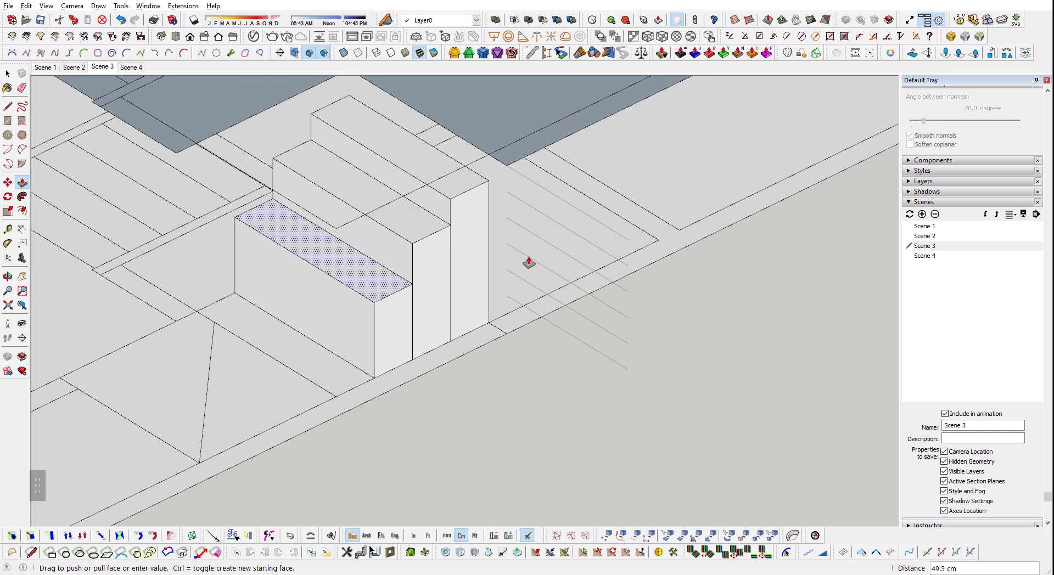
pyautogui.click(529, 261)
pyautogui.click(341, 370)
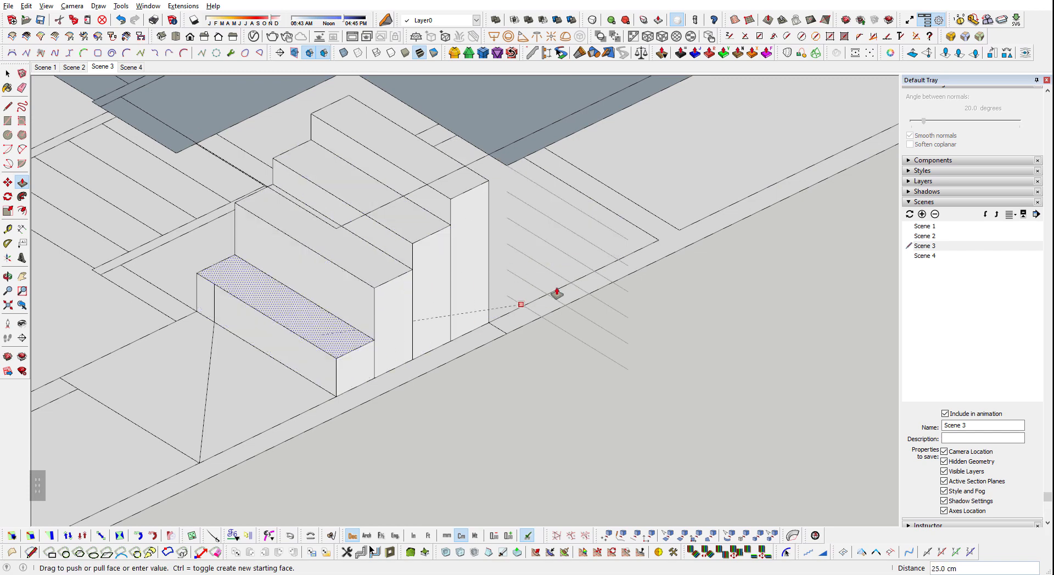
pyautogui.click(527, 283)
# - Pull the triangular corner tread at the foot of the stairs up 25 cm to the lowest tread line
pyautogui.moveTo(360, 335); pyautogui.dragTo(408, 336, button='middle')
pyautogui.keyDown('shift'); pyautogui.moveTo(407, 336); pyautogui.dragTo(459, 303, button='middle'); pyautogui.keyUp('shift')
pyautogui.click(328, 360)
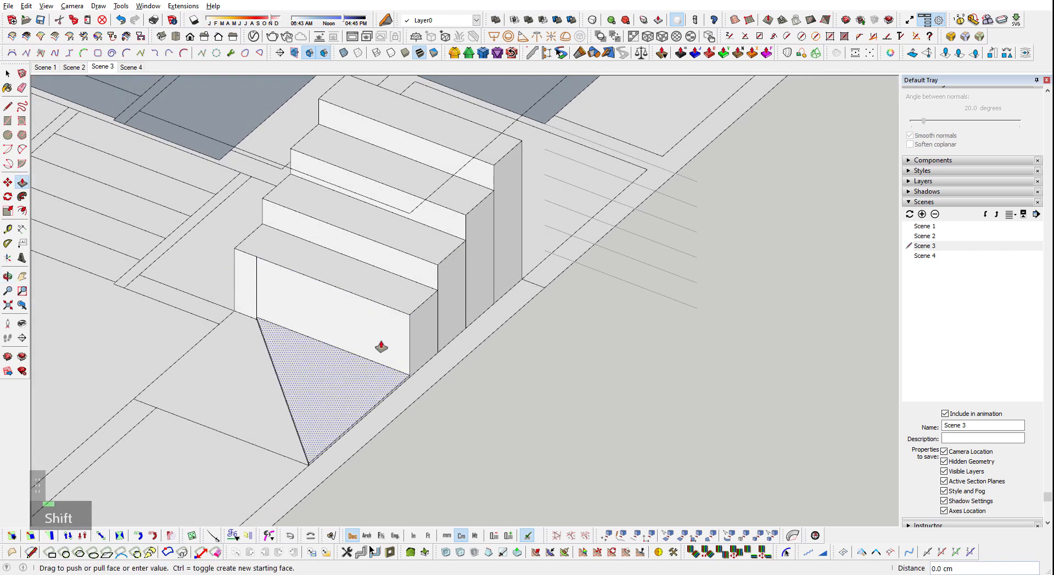
pyautogui.click(597, 250)
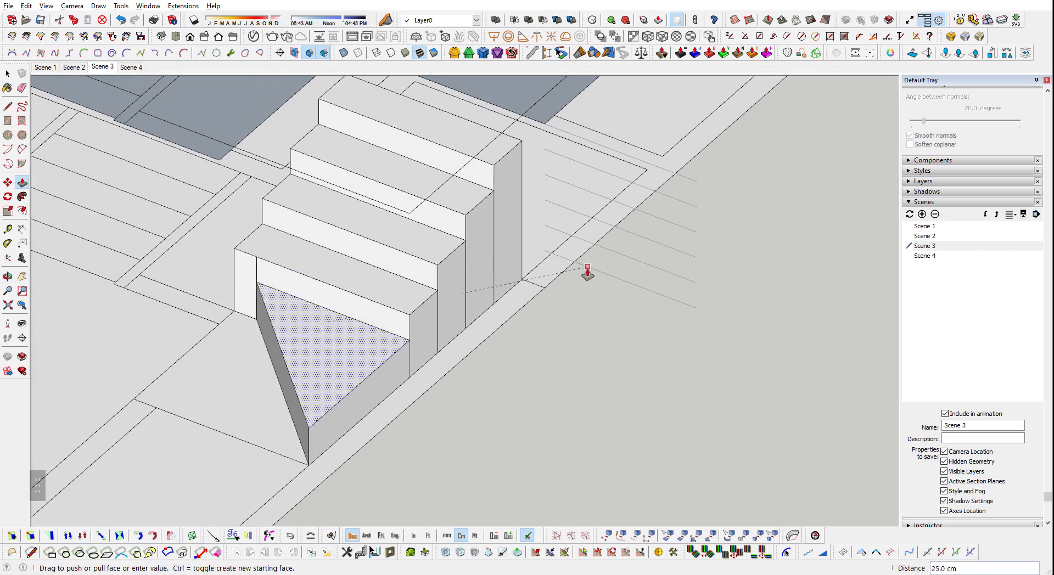
# - Try the same 25 cm extrusion on the other half of the corner landing and undo it
pyautogui.moveTo(238, 320); pyautogui.dragTo(266, 341, button='middle')
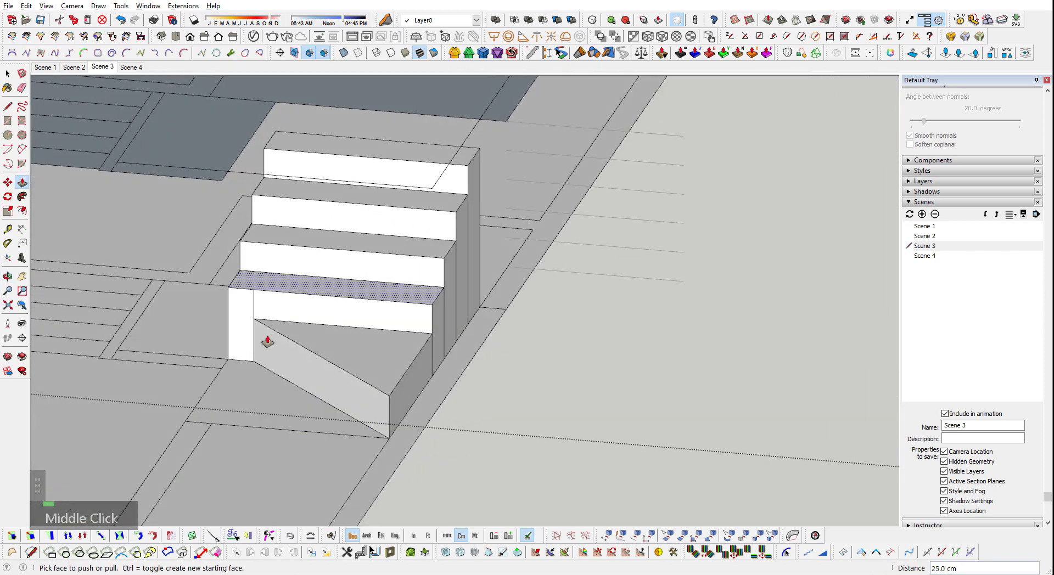
pyautogui.doubleClick(263, 391)
pyautogui.moveTo(293, 391); pyautogui.dragTo(258, 388, button='middle')
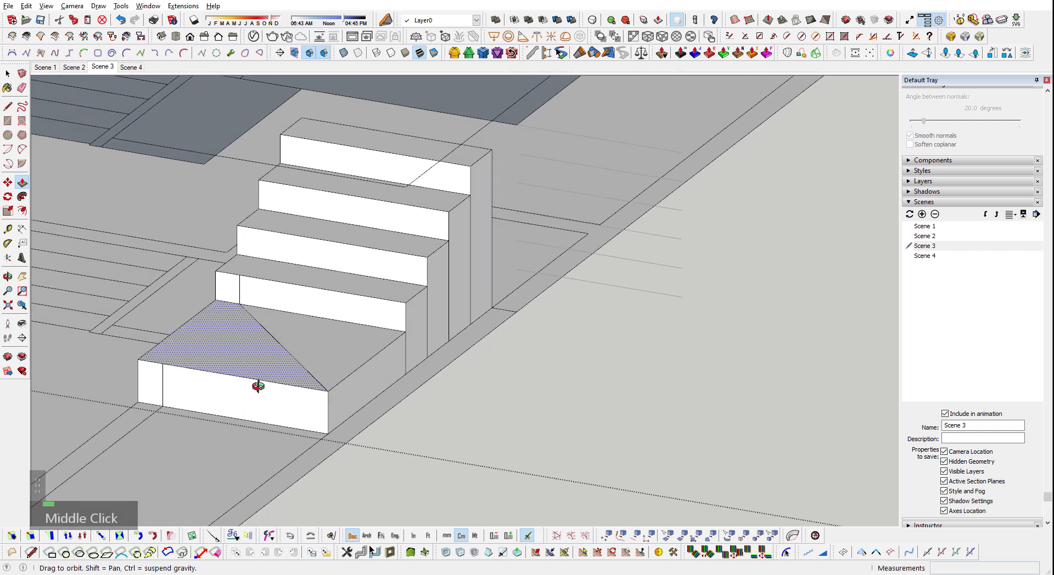
pyautogui.scroll(3, 261, 396)
pyautogui.hotkey('ctrl', 'z')
# - Check the riser edge's length, try to pull the remaining corner face up by that height, and undo it
pyautogui.press('space')
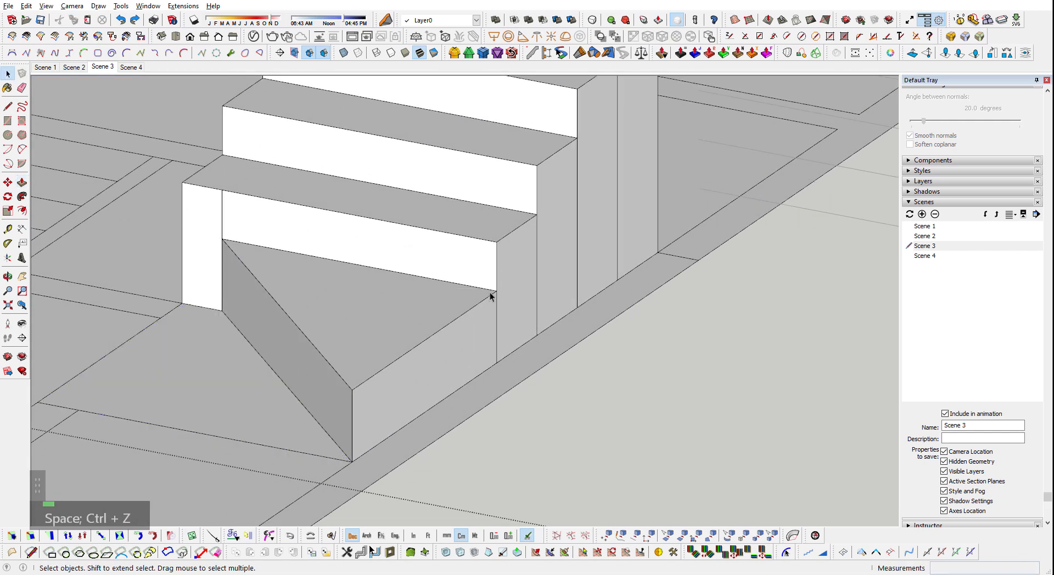
pyautogui.scroll(5, 972, 130)
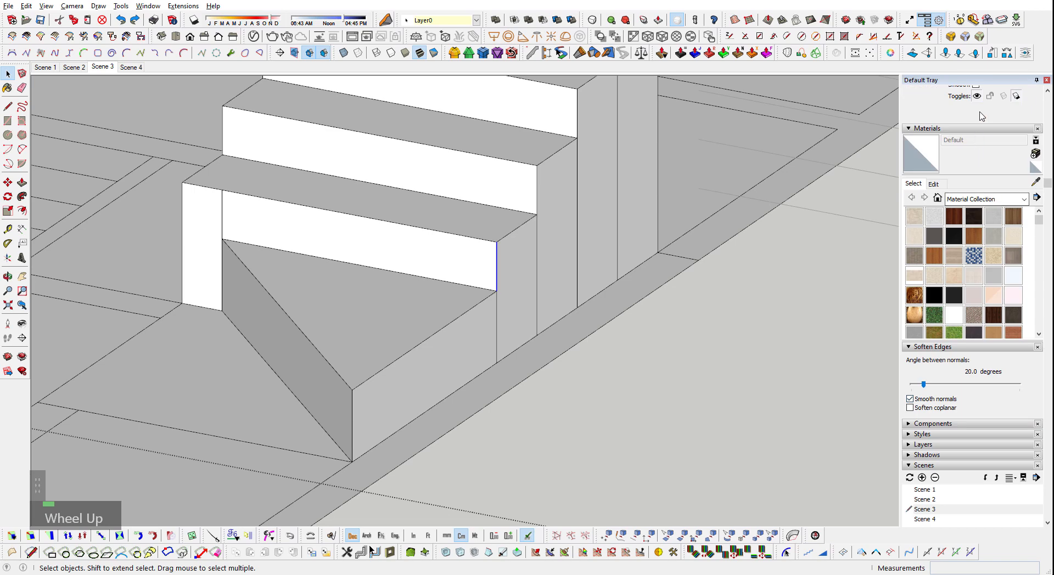
pyautogui.click(265, 401)
pyautogui.scroll(4, 239, 390)
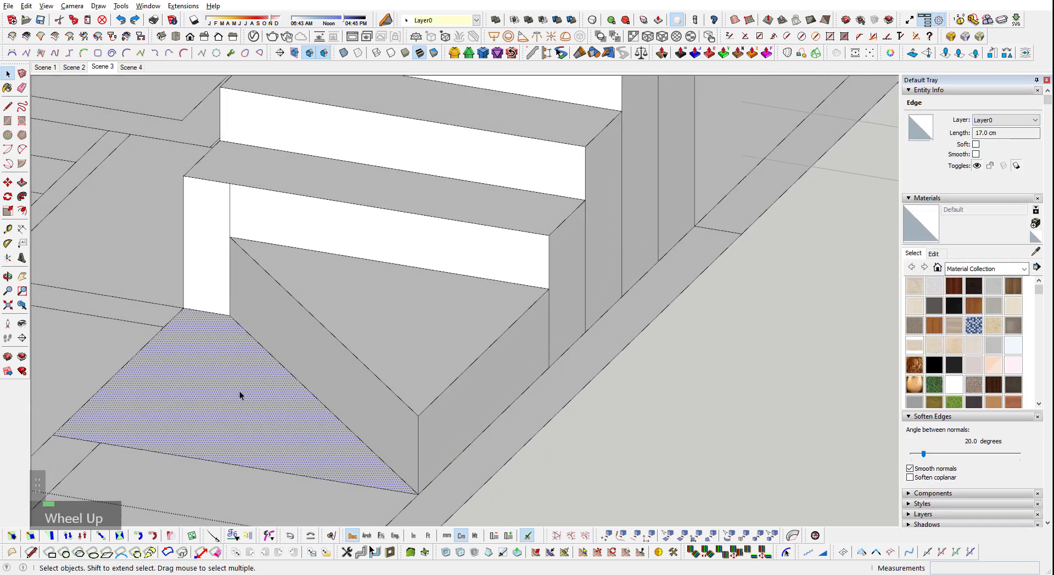
pyautogui.press('p')
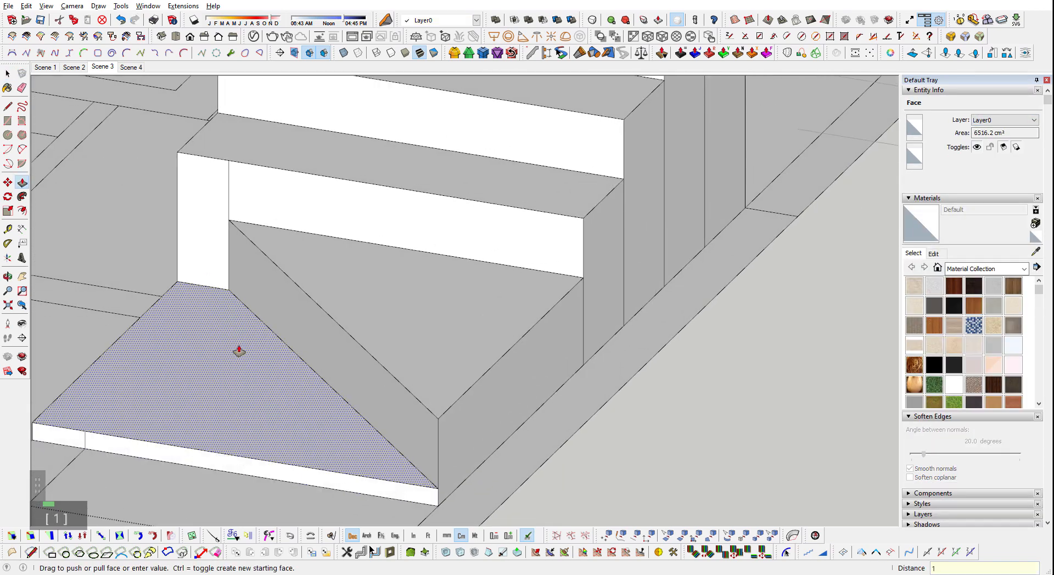
pyautogui.press('Return')
pyautogui.press('space')
pyautogui.scroll(-3, 238, 366)
pyautogui.moveTo(308, 366); pyautogui.dragTo(410, 396, button='middle')
pyautogui.scroll(-2, 548, 397)
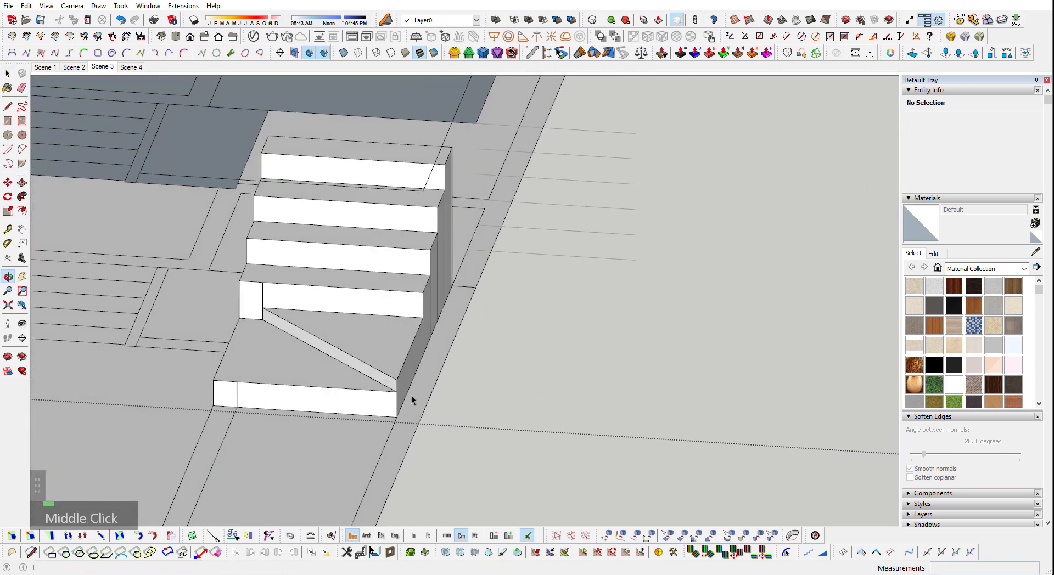
pyautogui.scroll(3, 448, 372)
pyautogui.keyDown('ctrl'); pyautogui.scroll(2, 532, 393); pyautogui.keyUp('ctrl')
# - Check the triangular tread's edge height and pull the remaining corner face up into a lower first step
pyautogui.scroll(2, 542, 409)
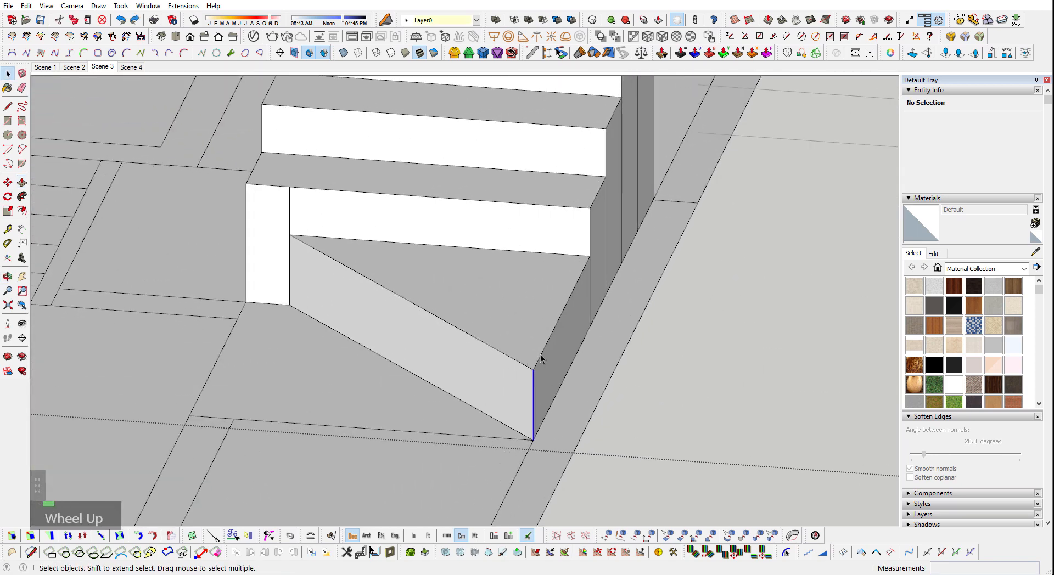
pyautogui.click(273, 365)
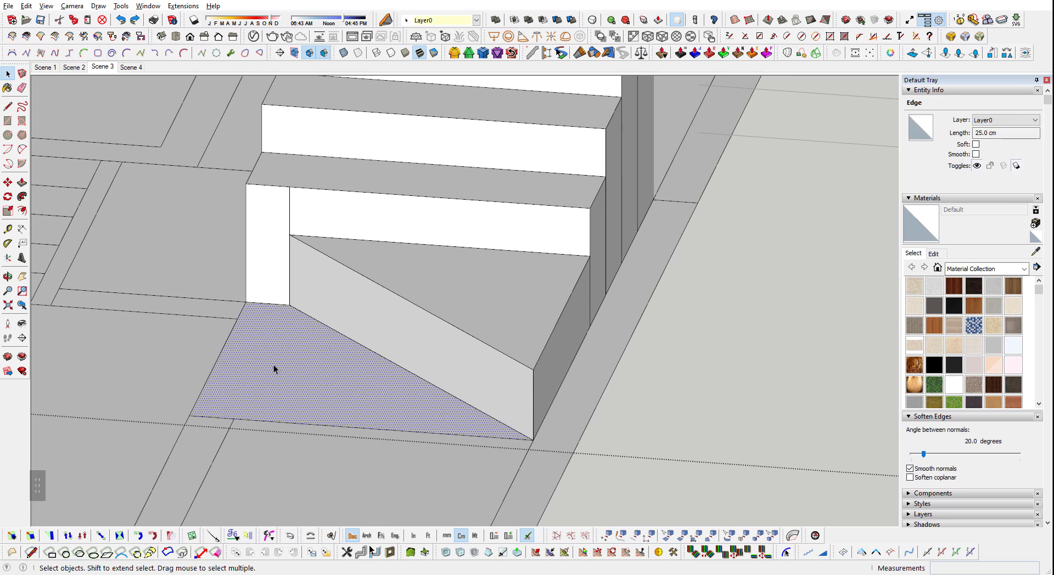
pyautogui.click(294, 375)
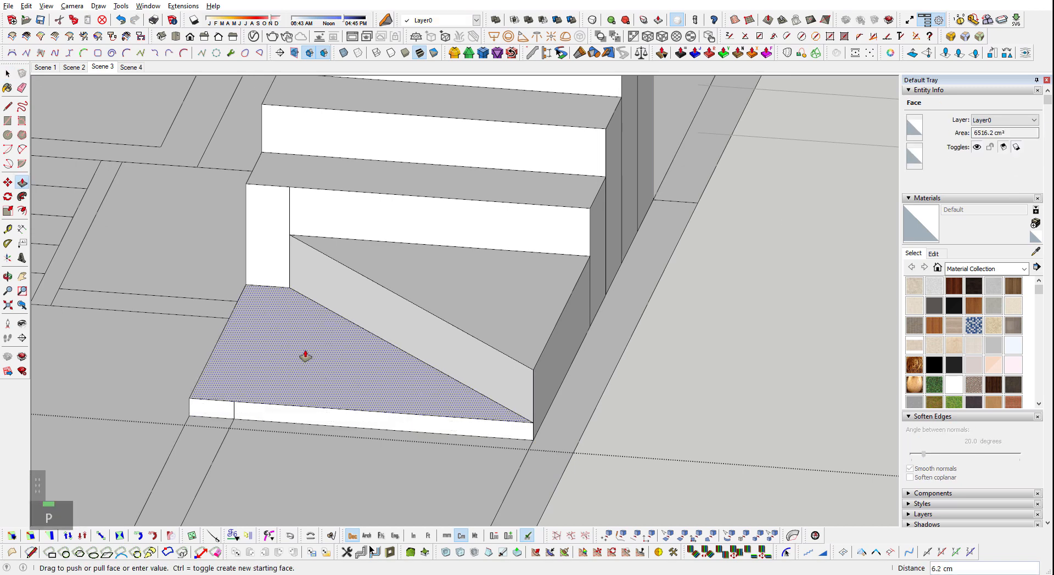
pyautogui.write('6')
pyautogui.press('Return')
pyautogui.scroll(-3, 435, 388)
pyautogui.moveTo(435, 388); pyautogui.dragTo(605, 362, button='middle')
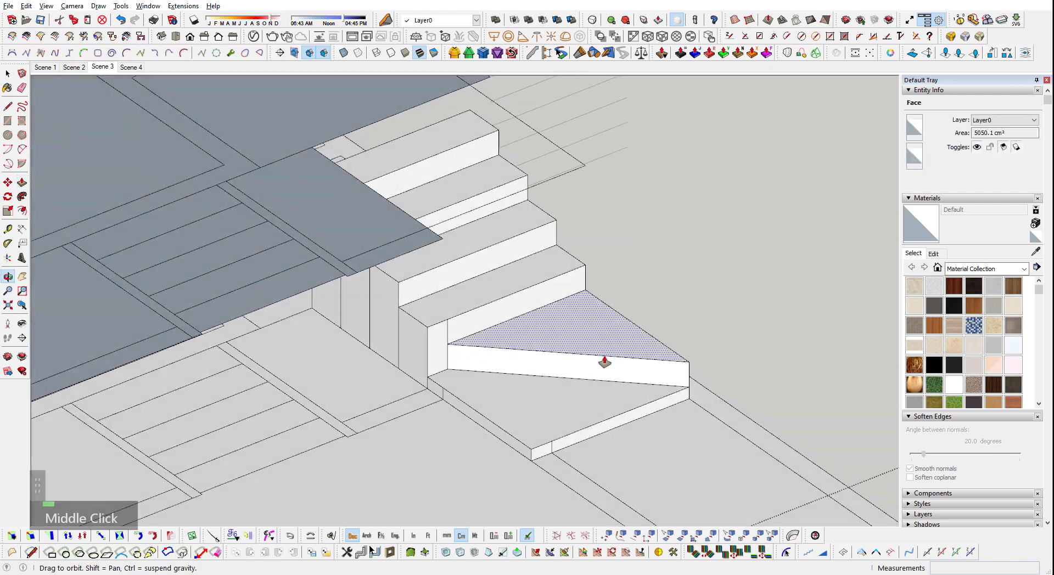
pyautogui.press('space')
# - Select all the connected geometry of the lowest floor, including its entrance stairs, and make it a group
pyautogui.scroll(-1, 473, 248)
pyautogui.moveTo(530, 340); pyautogui.dragTo(291, 474, button='middle')
pyautogui.scroll(-1, 388, 360)
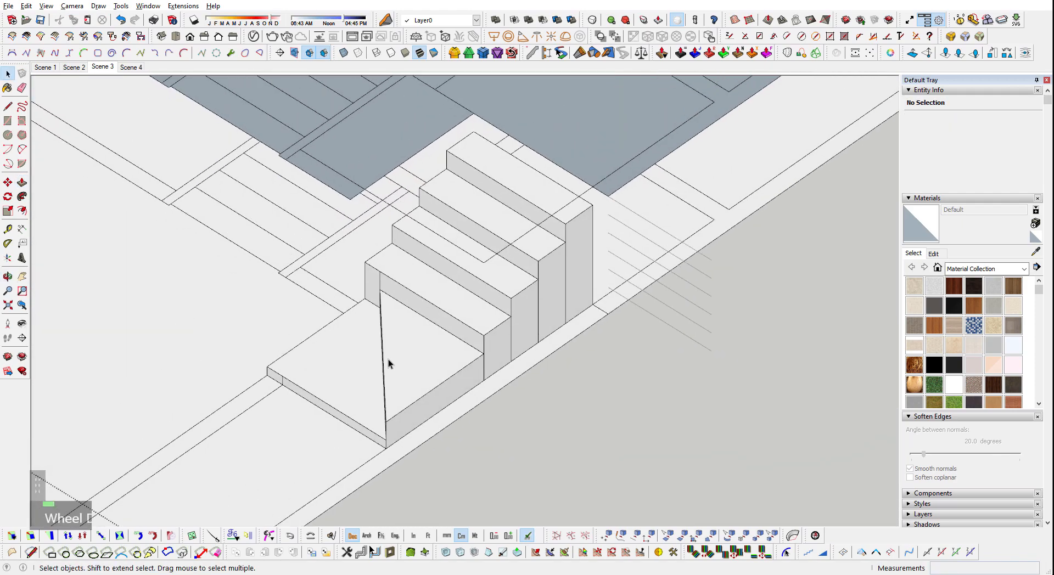
pyautogui.scroll(-1, 388, 360)
pyautogui.scroll(-4, 444, 295)
pyautogui.moveTo(459, 240); pyautogui.dragTo(315, 236, button='middle')
pyautogui.keyDown('shift'); pyautogui.moveTo(316, 236); pyautogui.dragTo(394, 331, button='middle'); pyautogui.keyUp('shift')
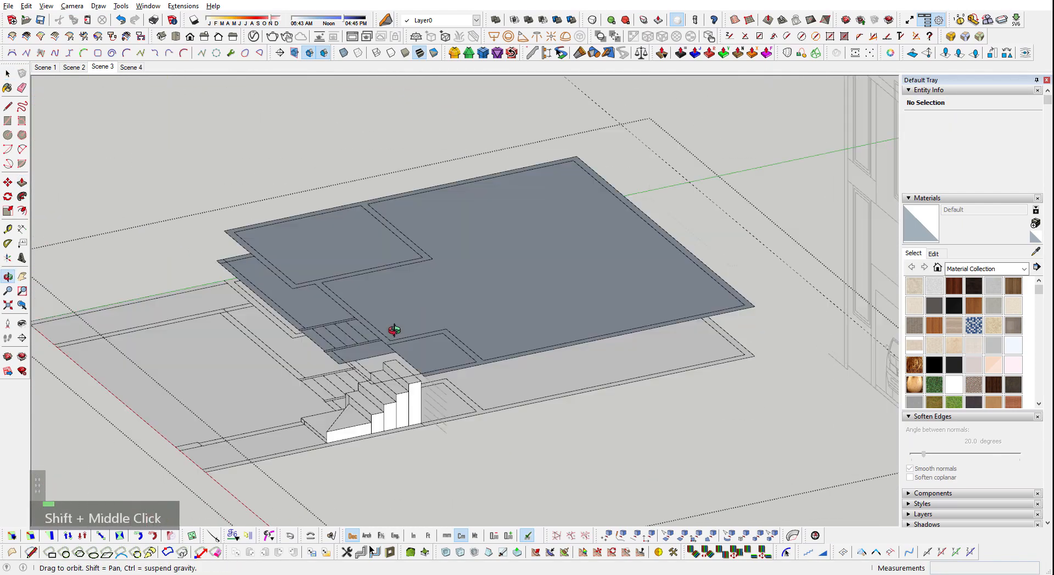
pyautogui.scroll(3, 394, 330)
pyautogui.moveTo(525, 473); pyautogui.dragTo(469, 394, button='middle')
pyautogui.scroll(-1, 531, 431)
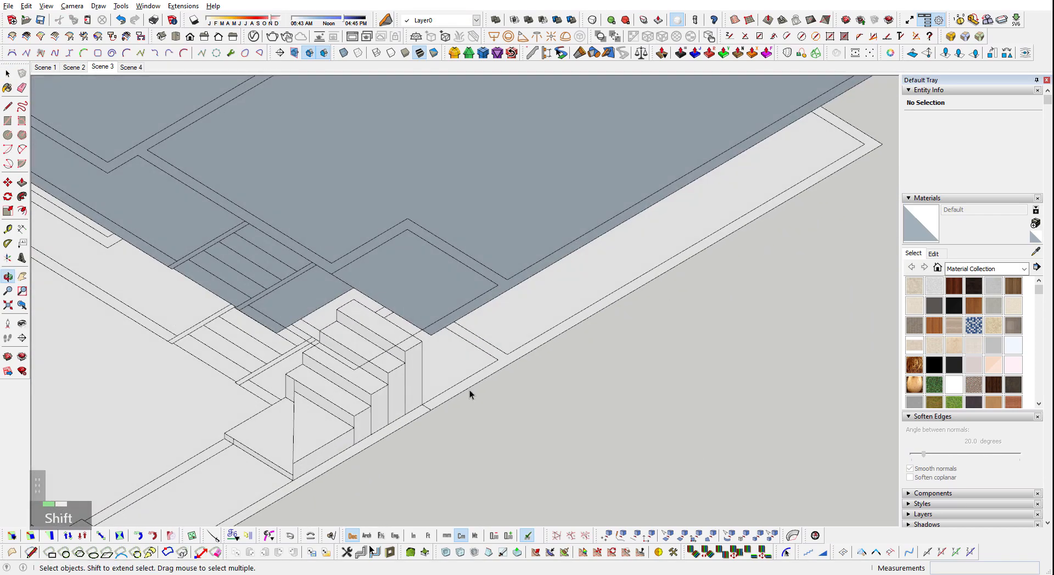
pyautogui.keyDown('shift'); pyautogui.tripleClick(456, 388); pyautogui.keyUp('shift')
pyautogui.keyDown('shift'); pyautogui.scroll(-3, 456, 387); pyautogui.keyUp('shift')
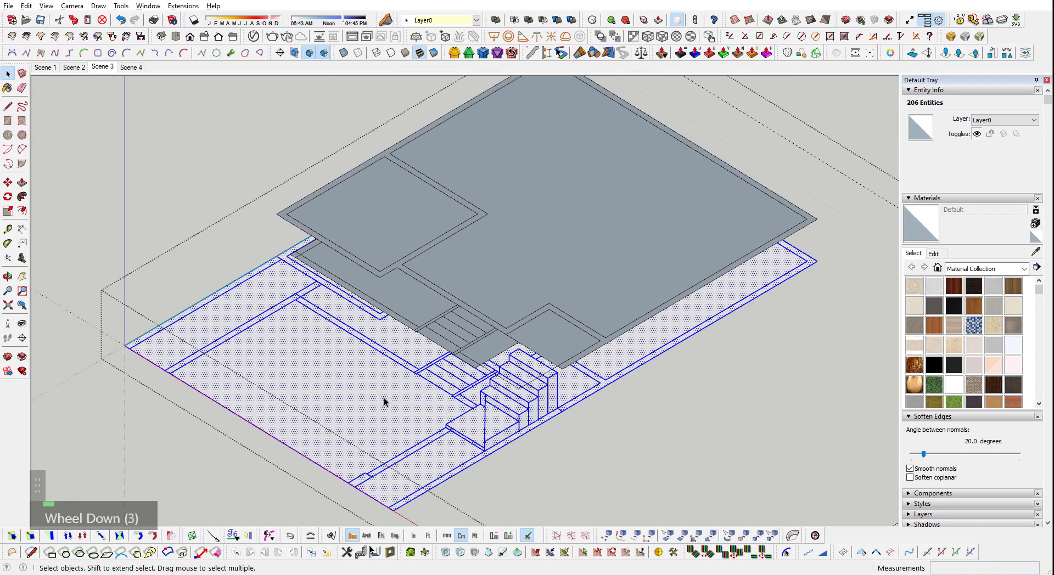
pyautogui.hotkey('ctrl', 'g')
# - Group the upper floor plan and explode the outer group that encloses both floors
pyautogui.doubleClick(490, 244)
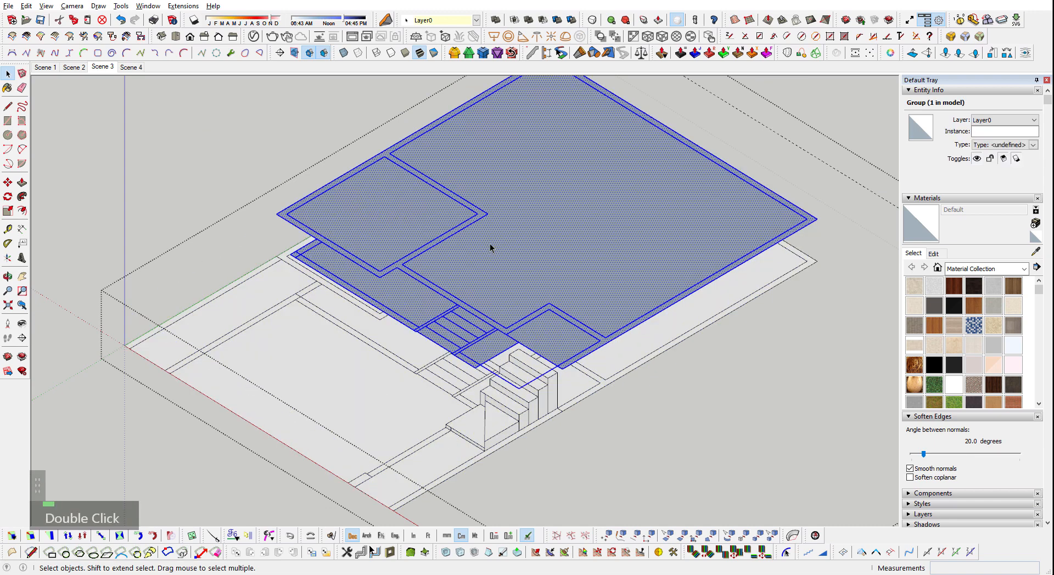
pyautogui.hotkey('ctrl', 'g')
pyautogui.rightClick(318, 363)
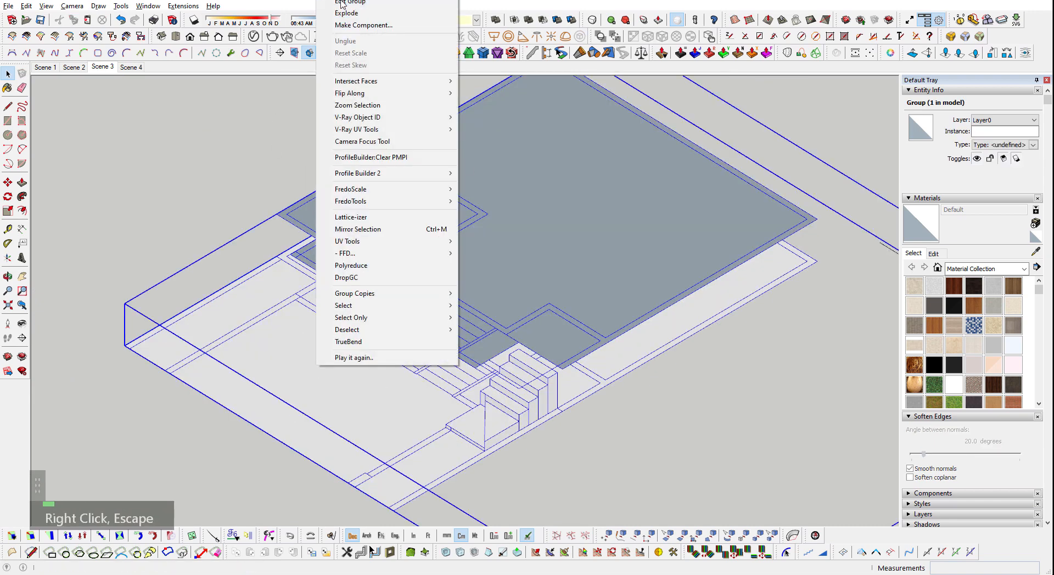
pyautogui.click(378, 13)
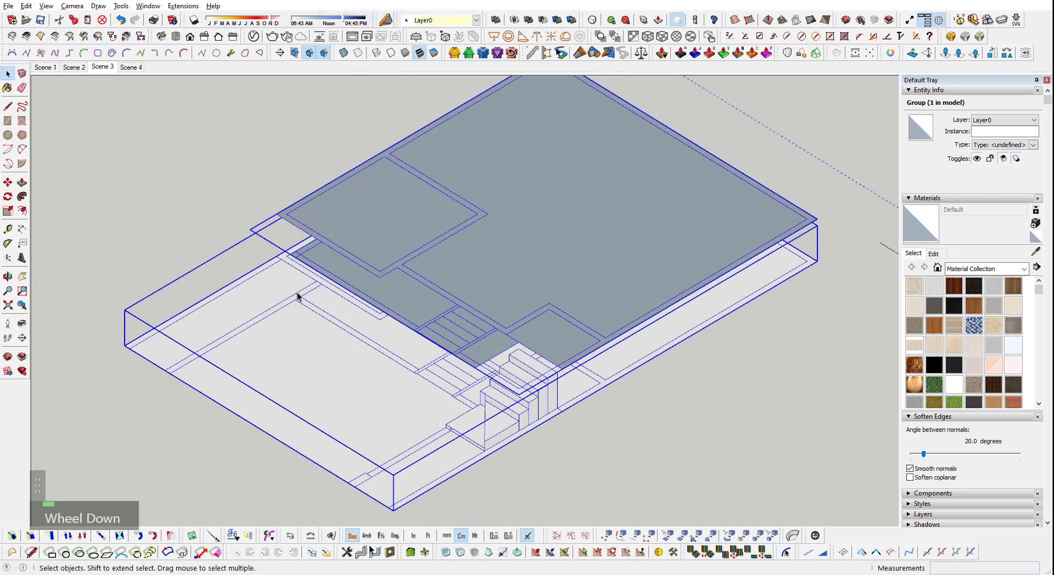
# - Open the lowest floor's group and pull the boundary wall strip beside the stairs up 93 cm to the top step's height
pyautogui.doubleClick(327, 298)
pyautogui.moveTo(426, 257); pyautogui.dragTo(370, 292, button='middle')
pyautogui.scroll(5, 513, 419)
pyautogui.scroll(-3, 577, 434)
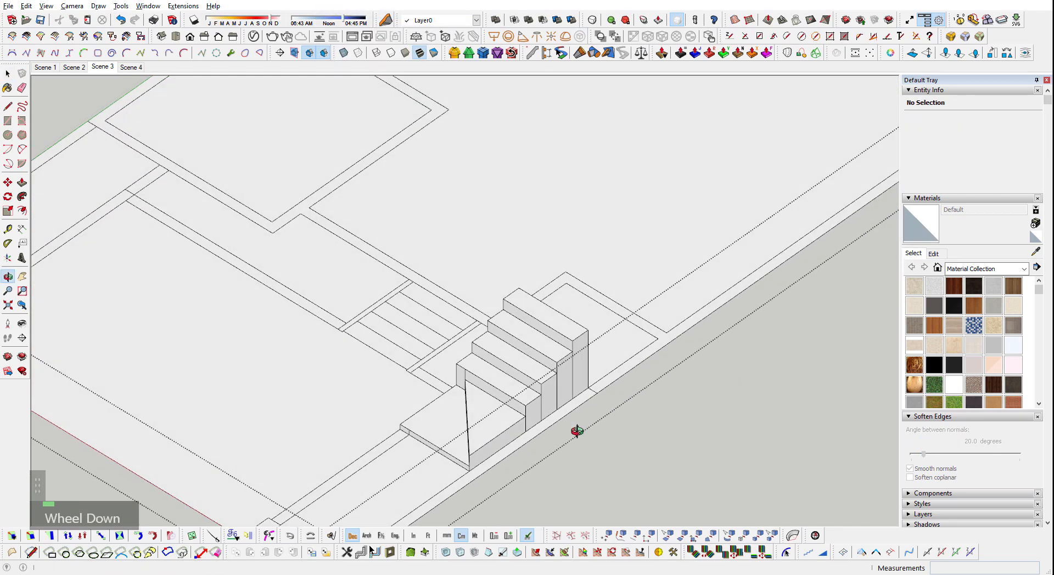
pyautogui.scroll(6, 583, 421)
pyautogui.press('p')
pyautogui.click(582, 384)
pyautogui.press('ctrl')
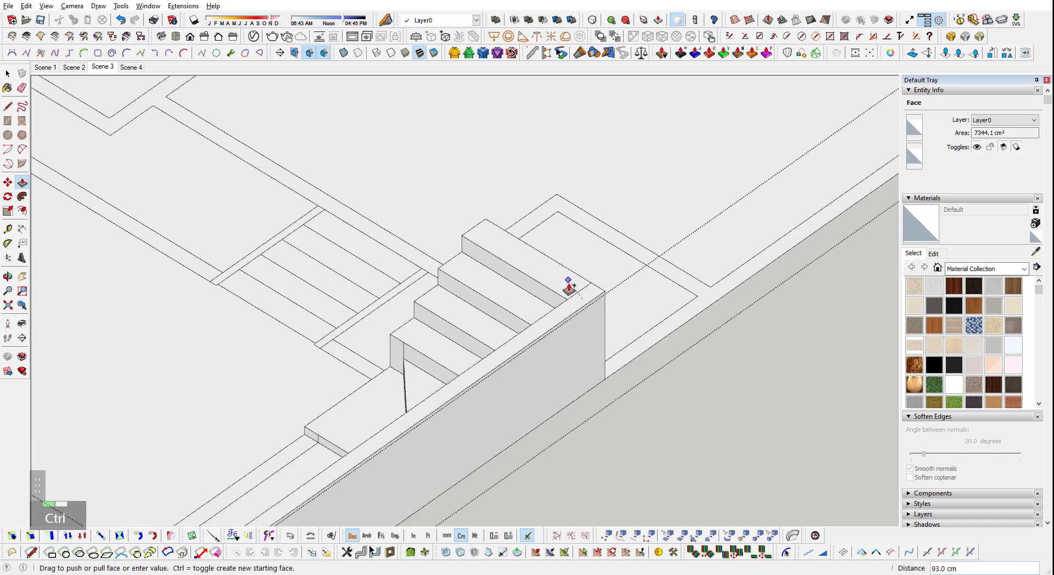
pyautogui.click(540, 278)
# - Pull the house's wall outline up 93 cm, level with the boundary wall beside the stairs
pyautogui.scroll(-3, 455, 306)
pyautogui.moveTo(454, 305); pyautogui.dragTo(641, 375, button='middle')
pyautogui.scroll(-3, 765, 423)
pyautogui.moveTo(765, 423); pyautogui.dragTo(817, 336, button='middle')
pyautogui.scroll(2, 607, 393)
pyautogui.press('ctrl')
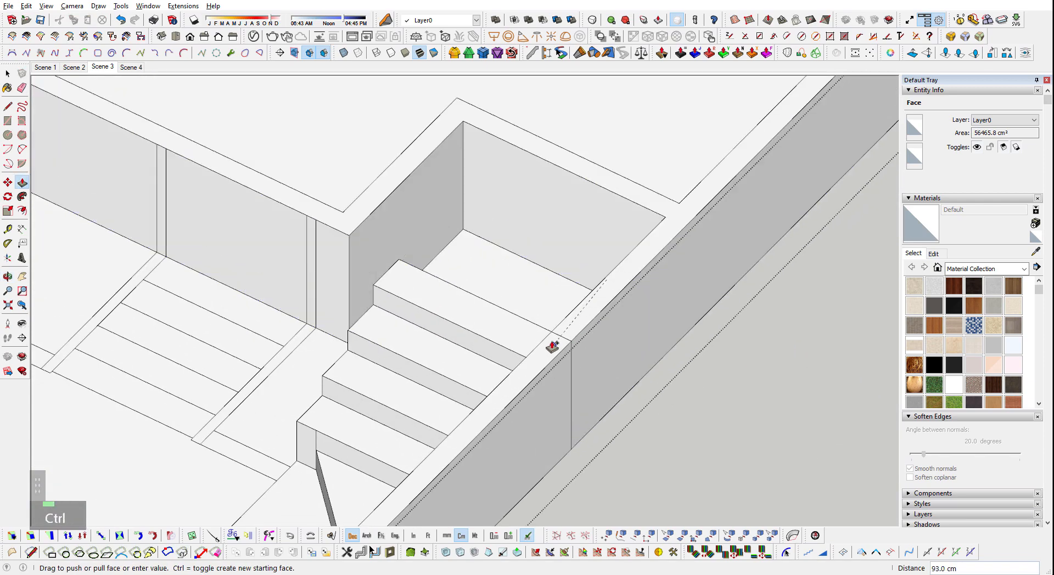
pyautogui.click(543, 338)
# - Pull the porch floor at the head of the stairs and the large interior floor up 93 cm, flush with the walls
pyautogui.moveTo(442, 277); pyautogui.dragTo(752, 346, button='middle')
pyautogui.scroll(-2, 753, 346)
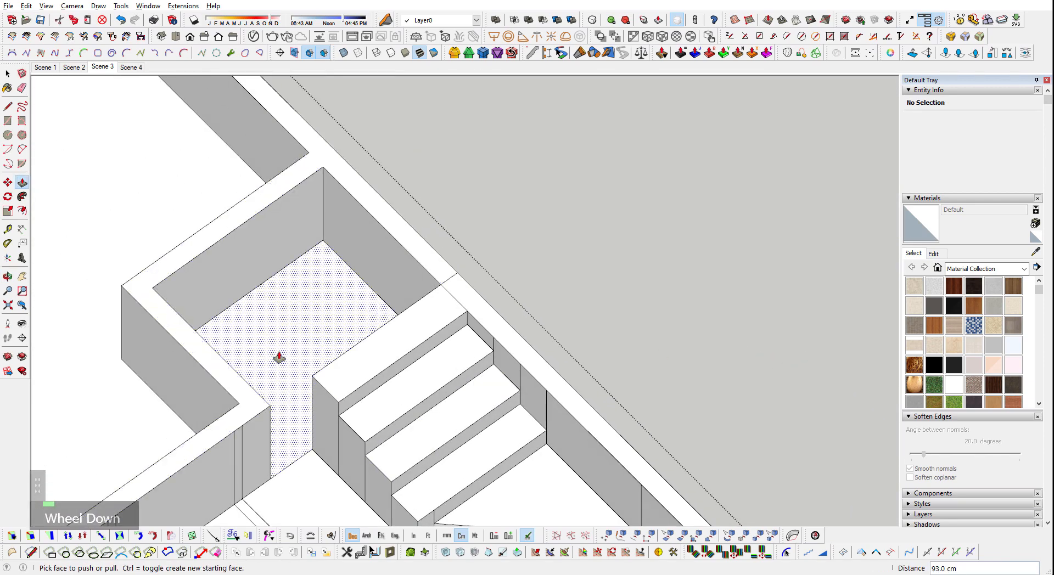
pyautogui.click(285, 352)
pyautogui.click(363, 339)
pyautogui.scroll(-2, 361, 346)
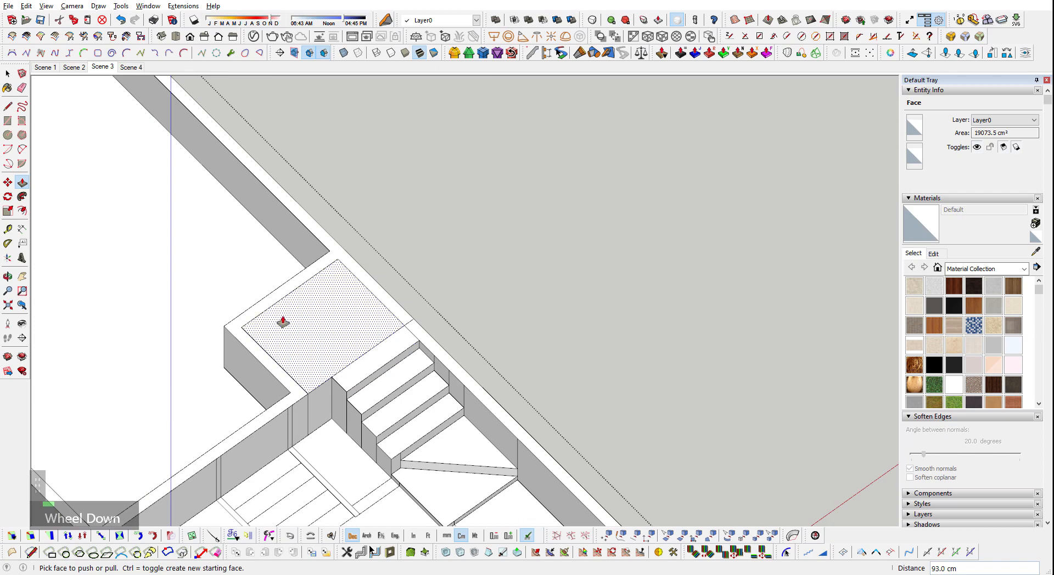
pyautogui.keyDown('shift'); pyautogui.moveTo(308, 330); pyautogui.dragTo(582, 316, button='middle'); pyautogui.keyUp('shift')
pyautogui.click(424, 378)
pyautogui.click(580, 381)
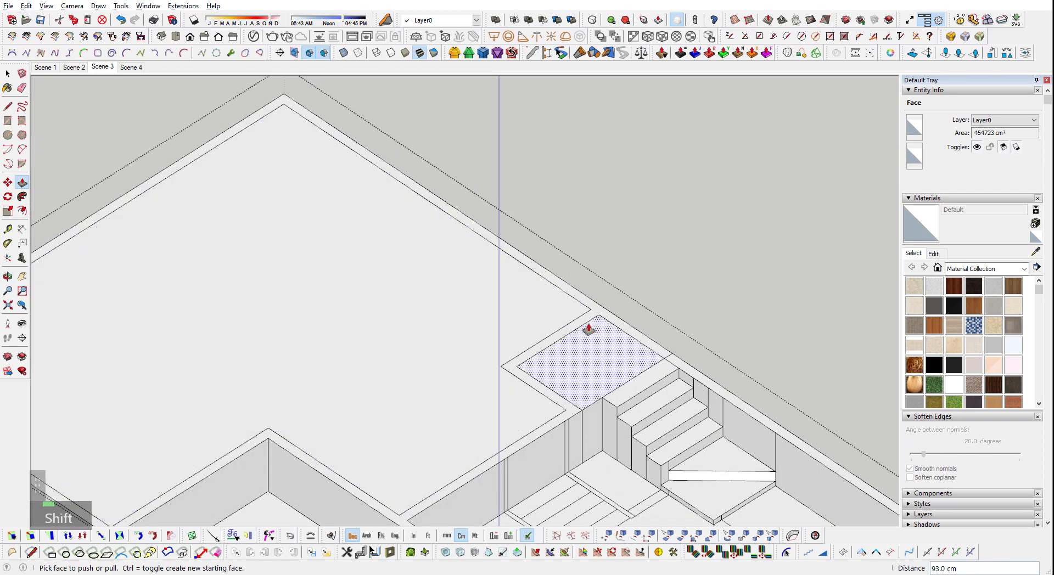
# - Pull the front room's floor up flush with the tops of its surrounding walls
pyautogui.scroll(-2, 603, 265)
pyautogui.click(384, 466)
pyautogui.hotkey('ctrl', 'z')
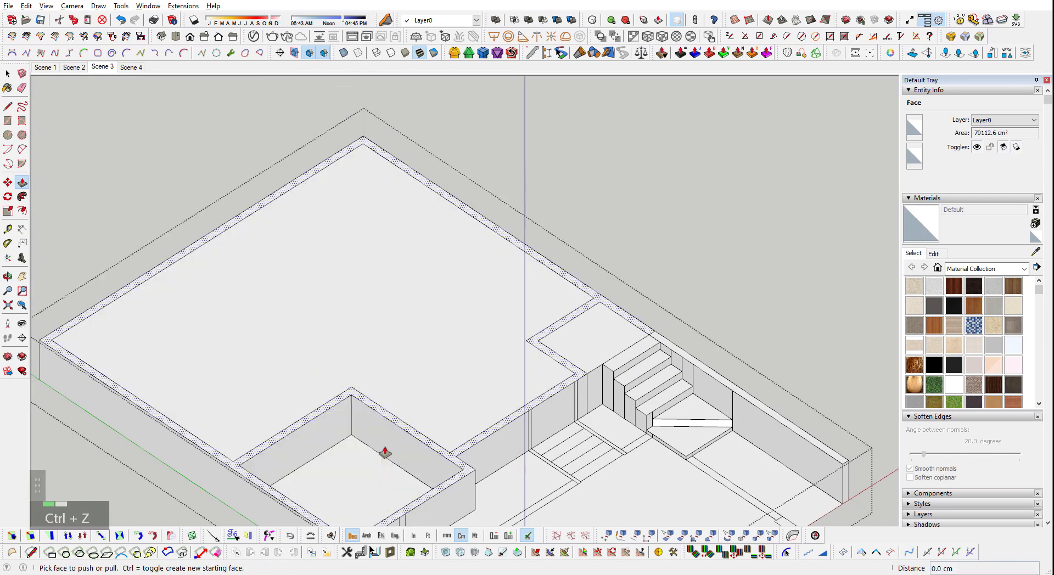
pyautogui.scroll(-3, 242, 370)
pyautogui.press('space')
pyautogui.scroll(6, 330, 397)
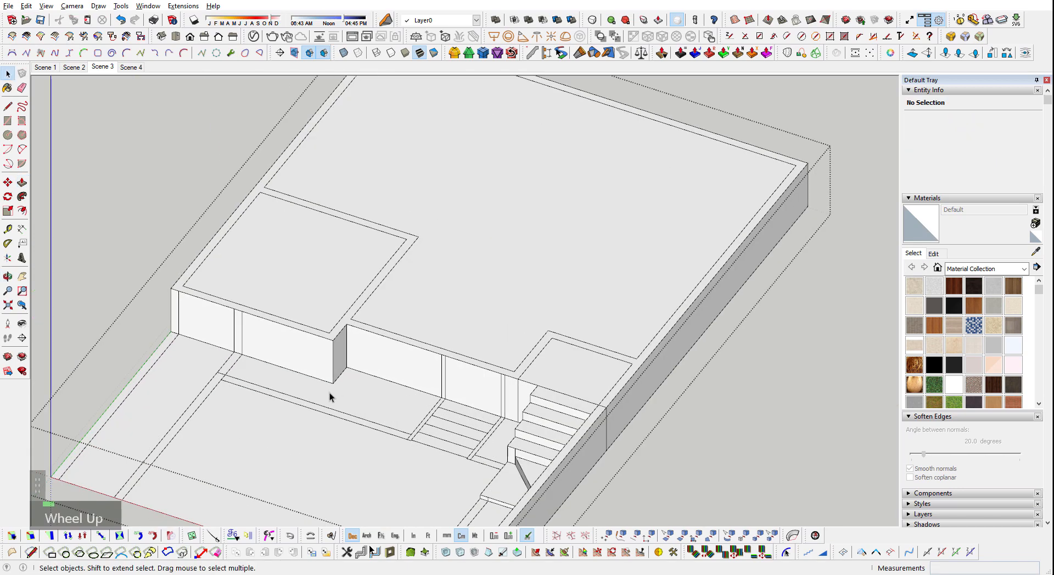
# - Pull the boundary wall strip on the garden side opposite the stairs up 93 cm and close the group
pyautogui.press('p')
pyautogui.click(360, 318)
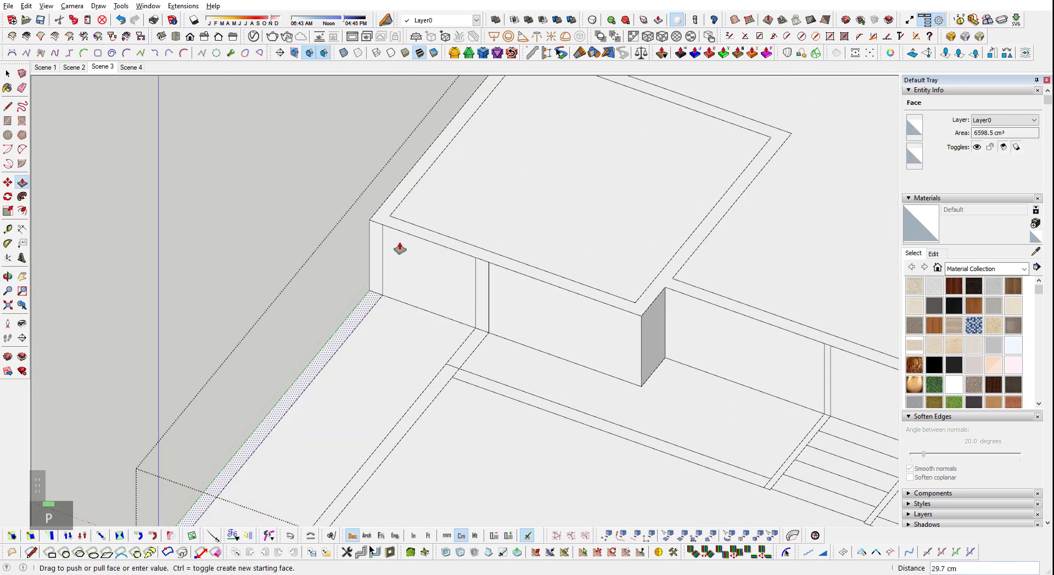
pyautogui.click(402, 212)
pyautogui.scroll(-3, 447, 339)
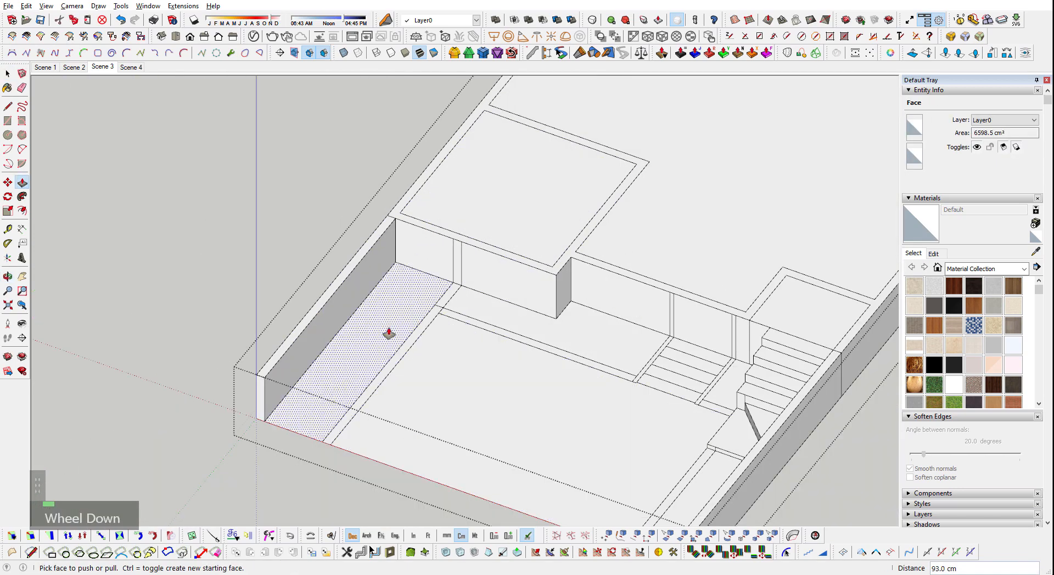
pyautogui.scroll(2, 392, 316)
pyautogui.scroll(-5, 381, 346)
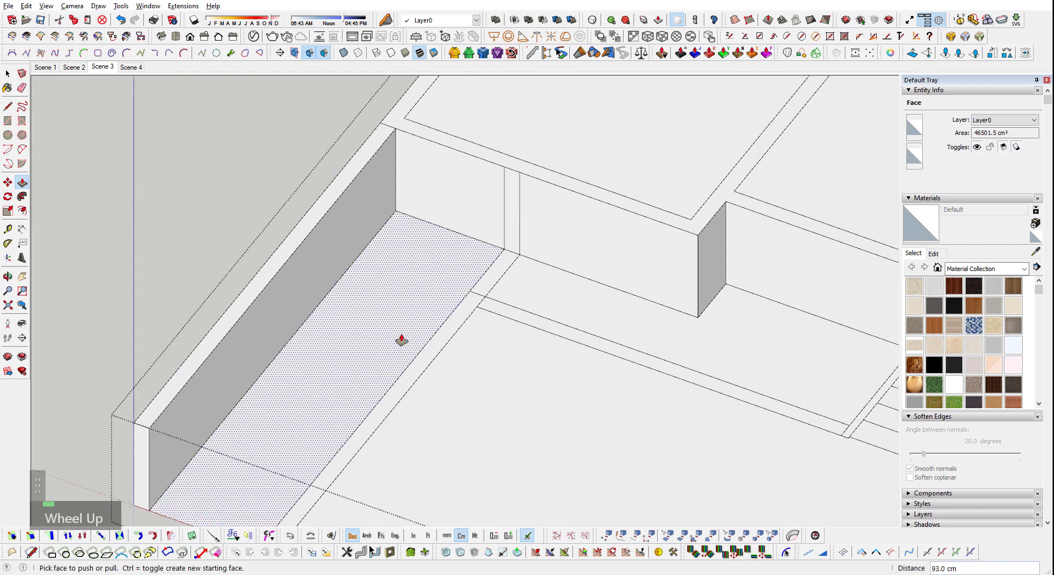
pyautogui.press('Escape')
# - Examine the raised lowest floor from several angles against the front elevation and the upper floor plan
pyautogui.scroll(-3, 487, 391)
pyautogui.moveTo(487, 390); pyautogui.dragTo(651, 234, button='middle')
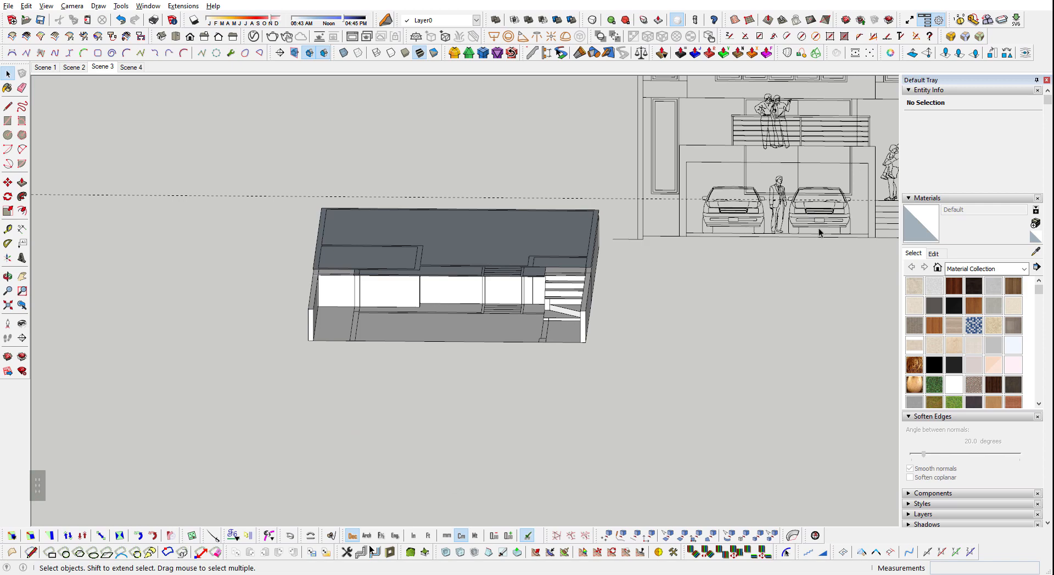
pyautogui.moveTo(616, 232); pyautogui.dragTo(816, 330, button='middle')
pyautogui.scroll(-2, 538, 368)
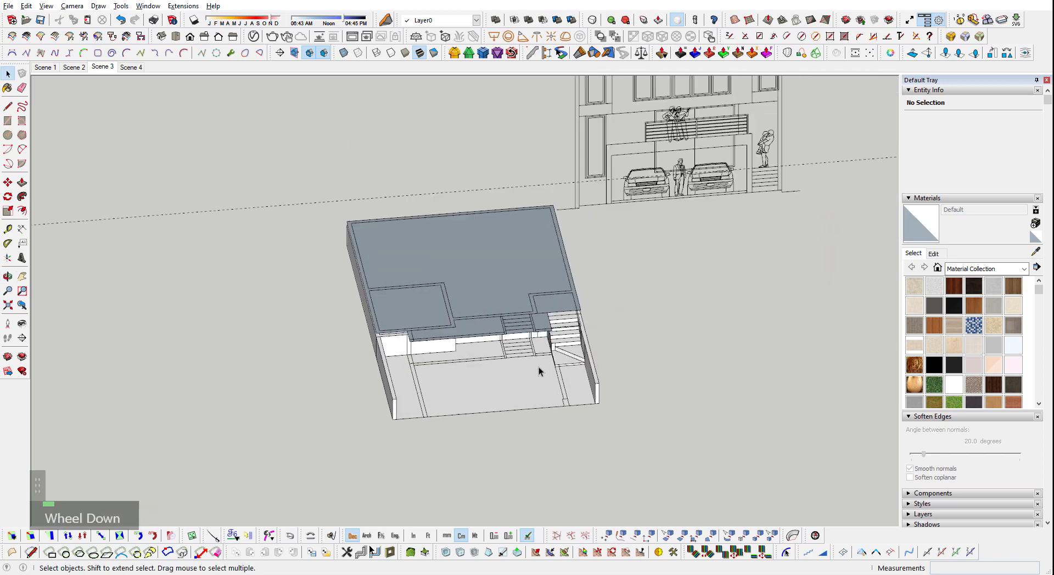
pyautogui.moveTo(538, 367); pyautogui.dragTo(715, 341, button='middle')
pyautogui.scroll(4, 773, 157)
pyautogui.moveTo(773, 210); pyautogui.dragTo(708, 275, button='middle')
pyautogui.keyDown('shift'); pyautogui.moveTo(480, 383); pyautogui.dragTo(435, 360, button='middle'); pyautogui.keyUp('shift')
pyautogui.scroll(5, 443, 355)
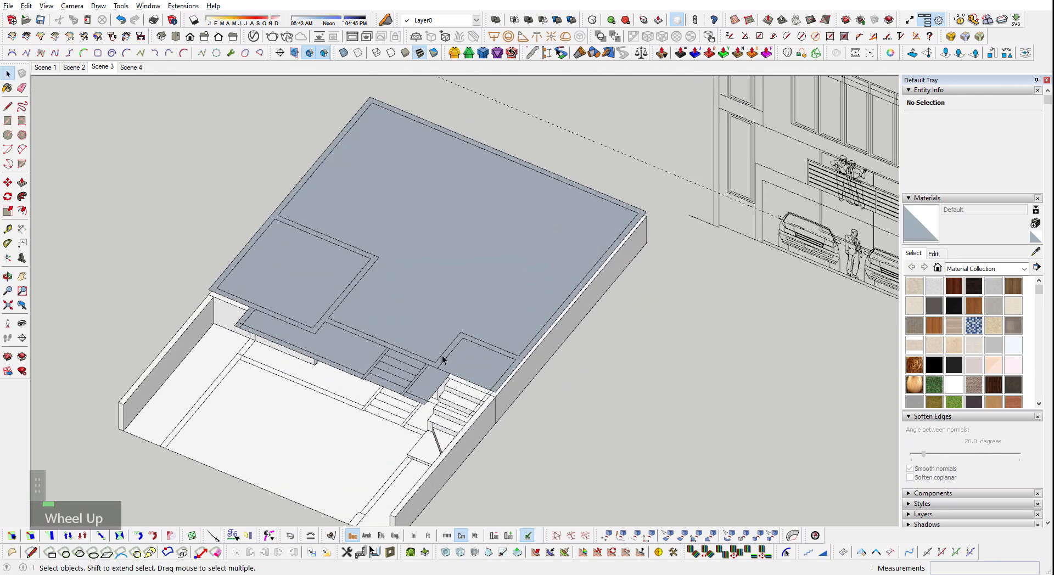
pyautogui.moveTo(499, 372); pyautogui.dragTo(532, 252, button='middle')
pyautogui.scroll(6, 440, 373)
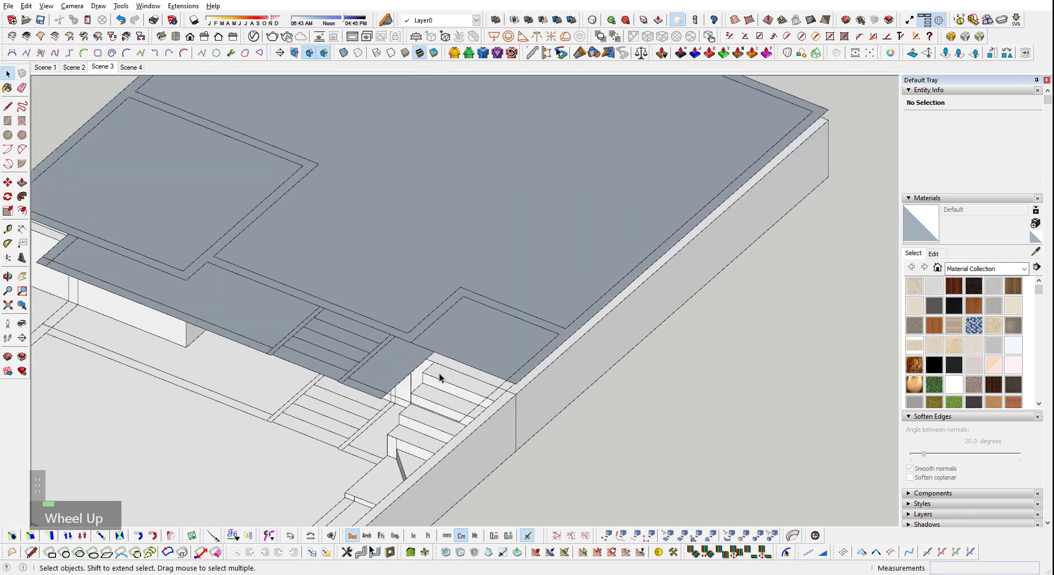
# - Open the lowest floor's group for editing and show the rest of the model, including the floor plan above, as reference
pyautogui.moveTo(534, 389); pyautogui.dragTo(398, 245, button='middle')
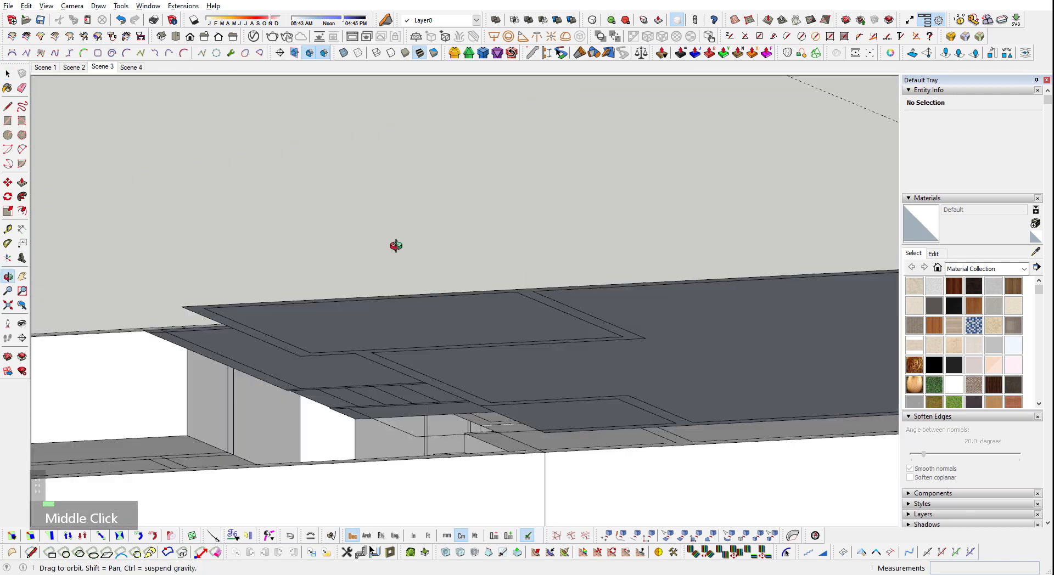
pyautogui.scroll(4, 490, 424)
pyautogui.scroll(-2, 492, 454)
pyautogui.keyDown('shift'); pyautogui.moveTo(504, 432); pyautogui.dragTo(597, 376, button='middle'); pyautogui.keyUp('shift')
pyautogui.scroll(2, 599, 377)
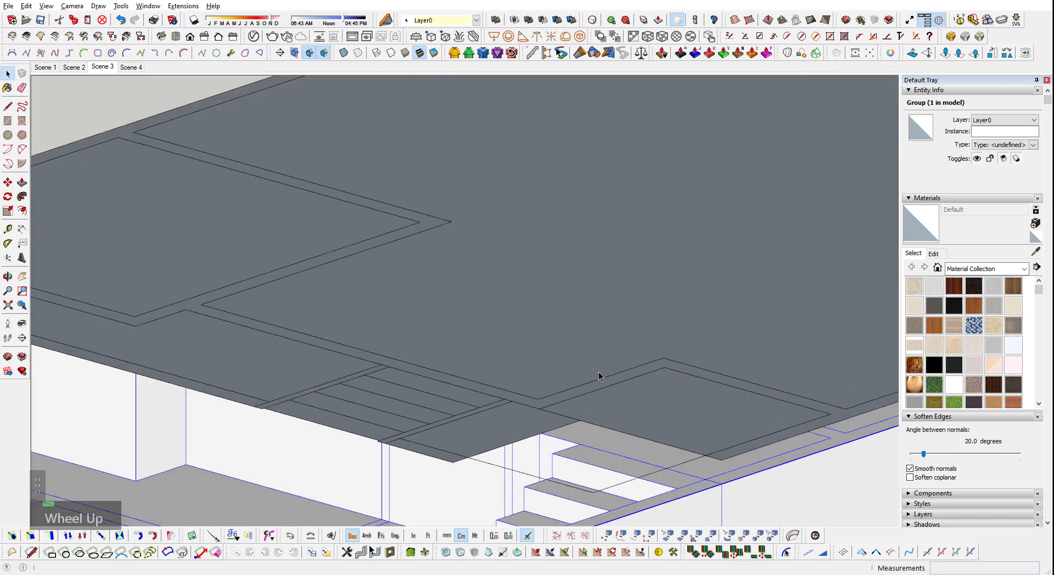
pyautogui.doubleClick(631, 451)
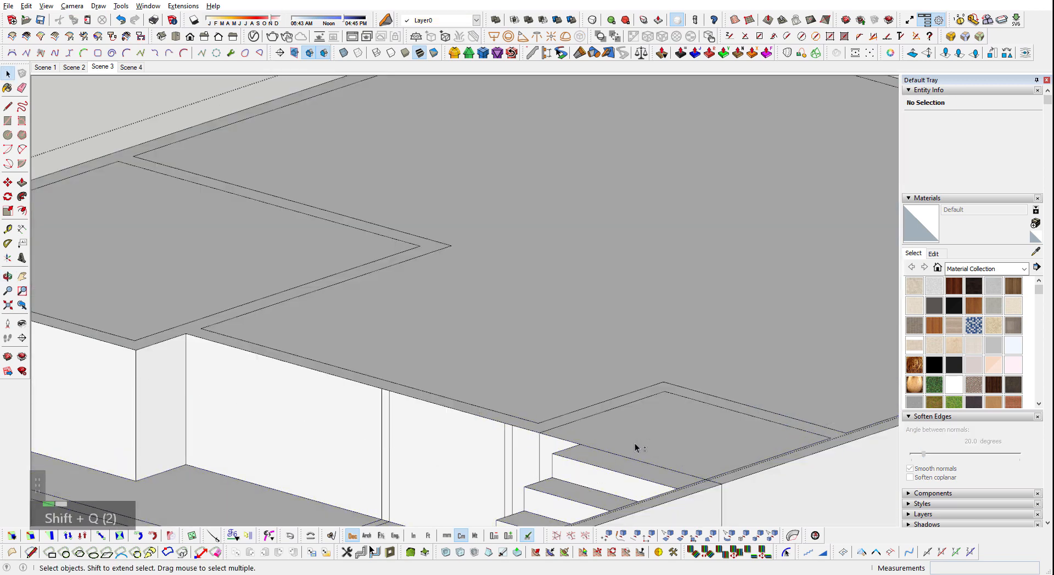
pyautogui.scroll(-1, 635, 448)
pyautogui.hotkey('shift', 'q')
# - Pull the porch slab at the head of the stairs up 17 cm to meet the floor plan above
pyautogui.click(666, 437)
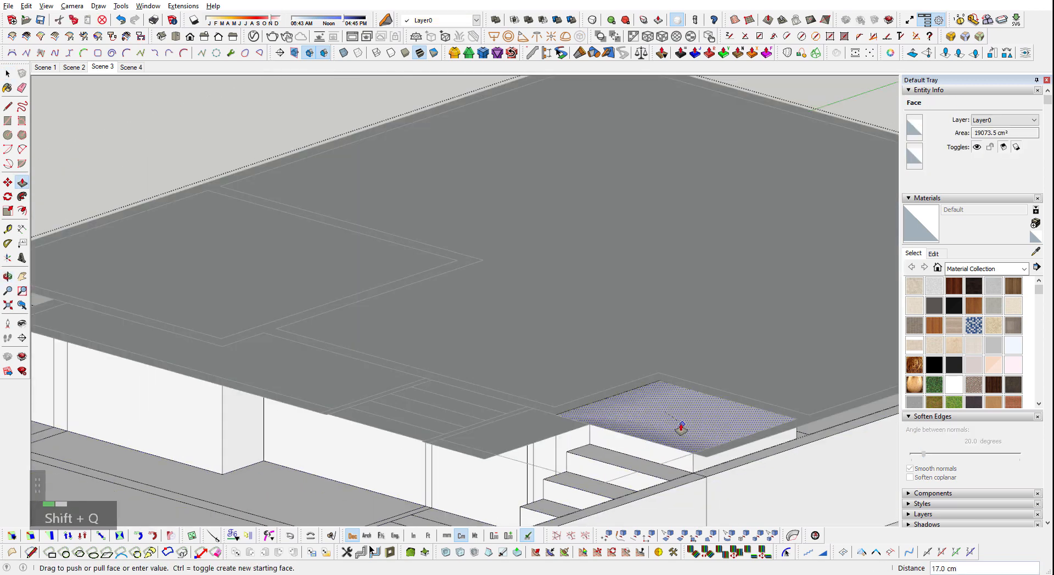
pyautogui.doubleClick(664, 437)
pyautogui.hotkey('ctrl', 'z')
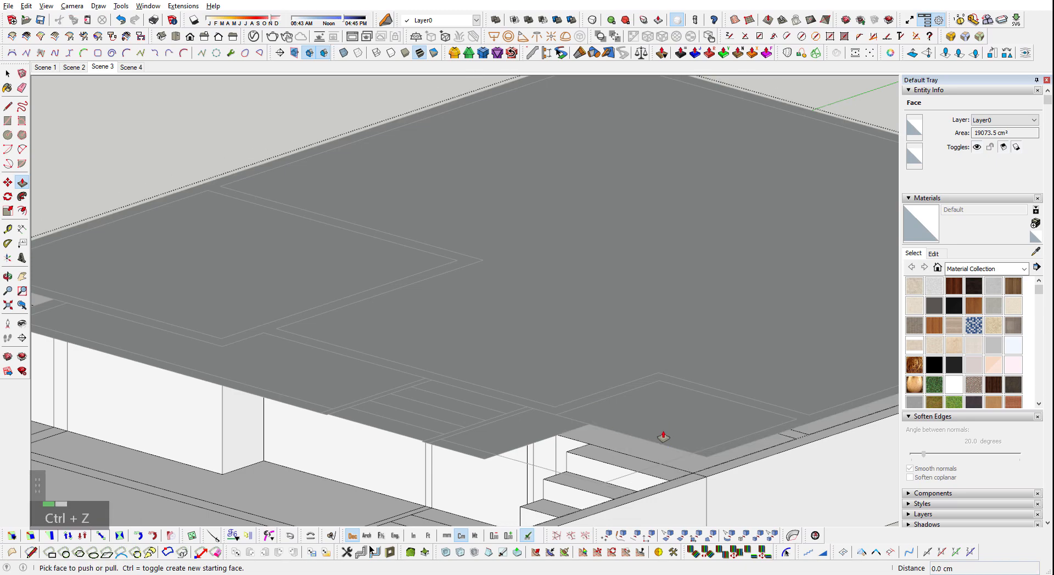
pyautogui.scroll(1, 663, 438)
pyautogui.click(653, 451)
# - Pull the large interior floor and the surrounding house walls up 17 cm, level with the porch slab
pyautogui.scroll(-3, 414, 299)
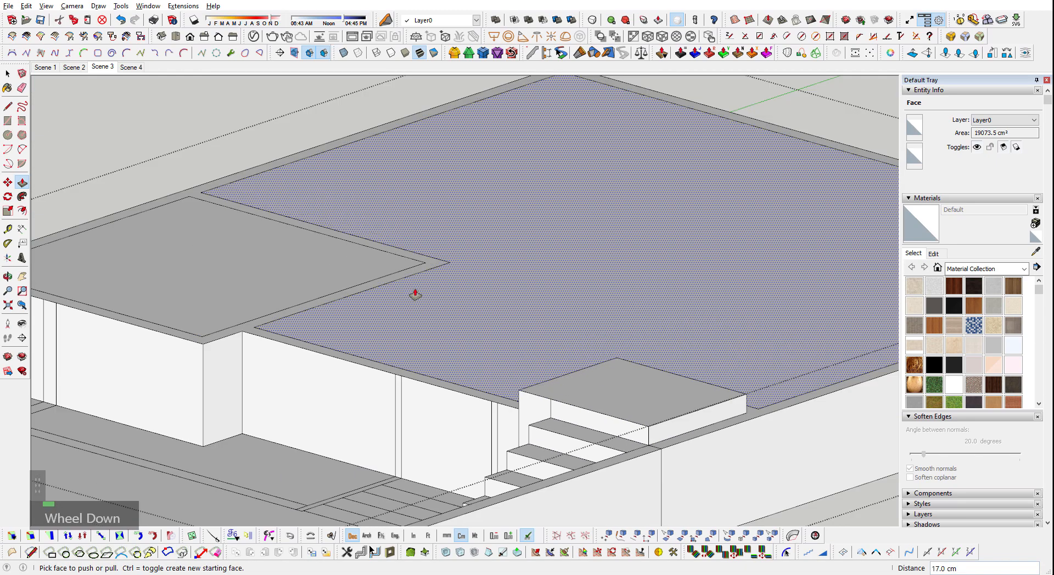
pyautogui.click(400, 386)
pyautogui.click(683, 422)
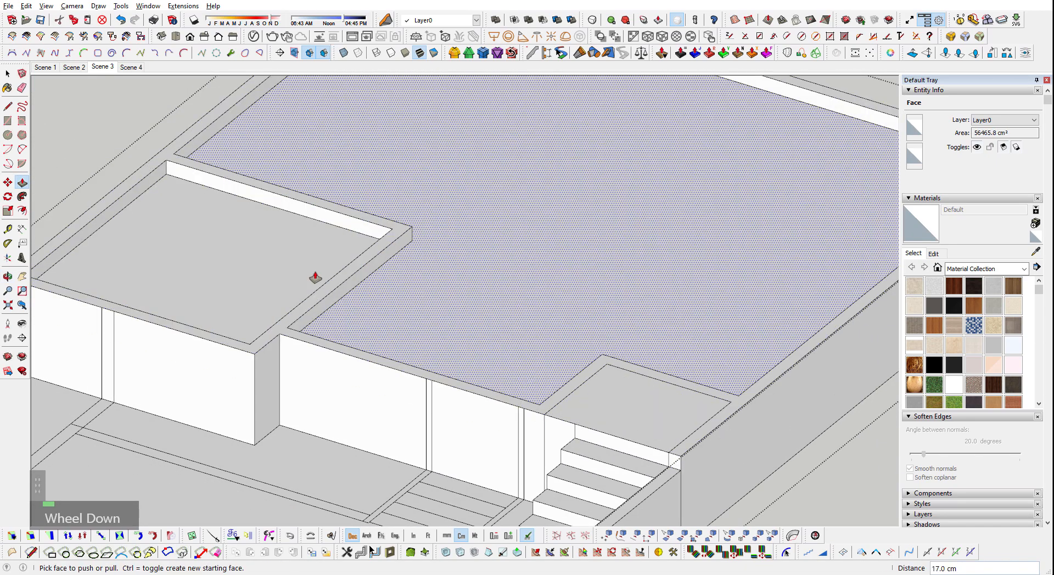
# - Pull the front room's floor up 17 cm, flush with the raised walls
pyautogui.click(301, 310)
pyautogui.hotkey('ctrl', 'z')
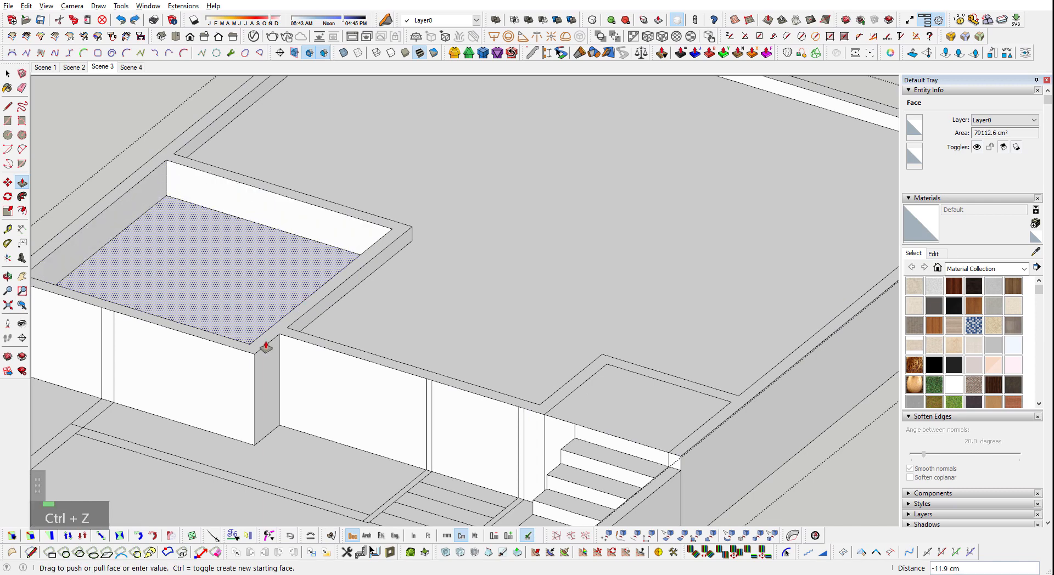
pyautogui.doubleClick(423, 334)
pyautogui.scroll(-3, 384, 299)
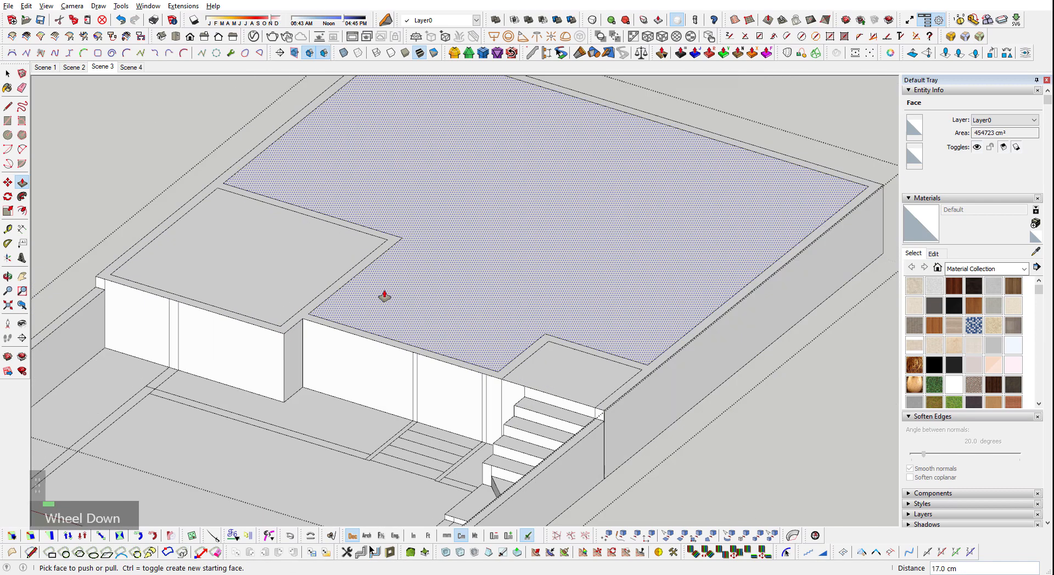
# - Pull the tops of the two front boundary walls up 17 cm, level with the raised floor
pyautogui.scroll(6, 829, 273)
pyautogui.keyDown('shift'); pyautogui.scroll(2, 602, 310); pyautogui.keyUp('shift')
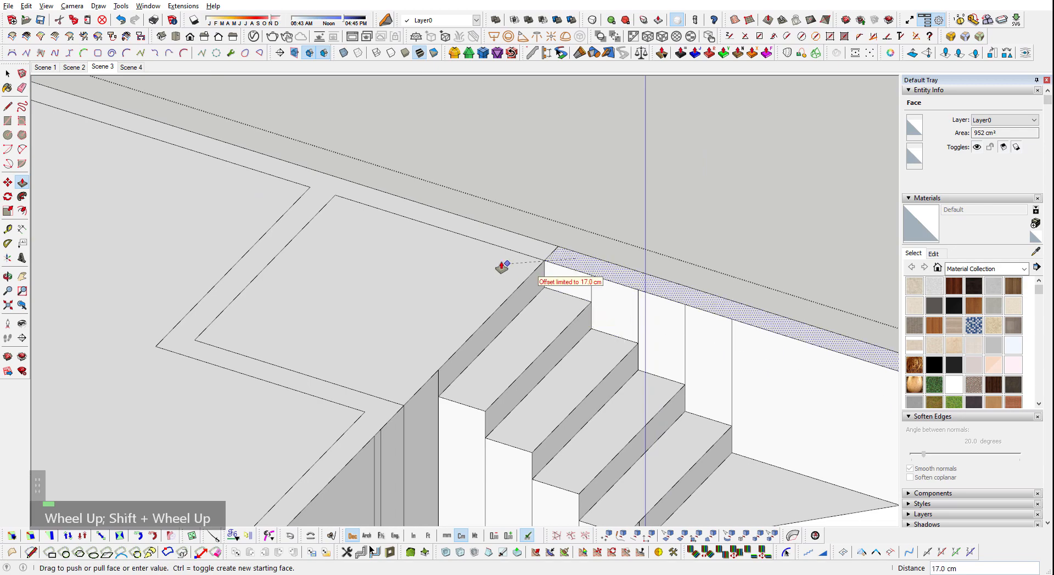
pyautogui.scroll(-3, 461, 275)
pyautogui.scroll(3, 475, 421)
pyautogui.scroll(3, 476, 419)
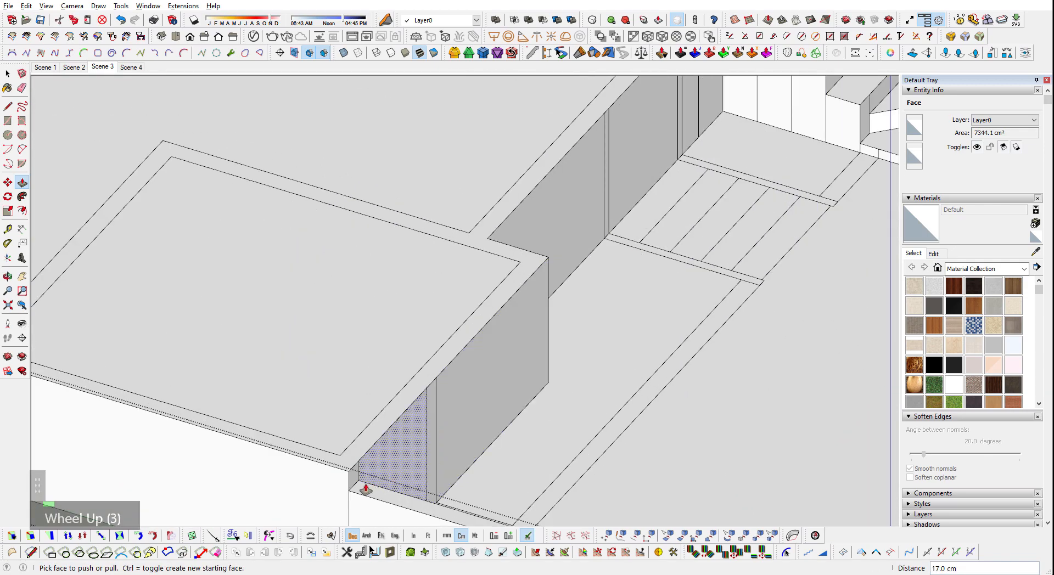
pyautogui.click(351, 444)
pyautogui.scroll(-3, 362, 422)
pyautogui.moveTo(562, 360); pyautogui.dragTo(439, 337, button='middle')
pyautogui.press('space')
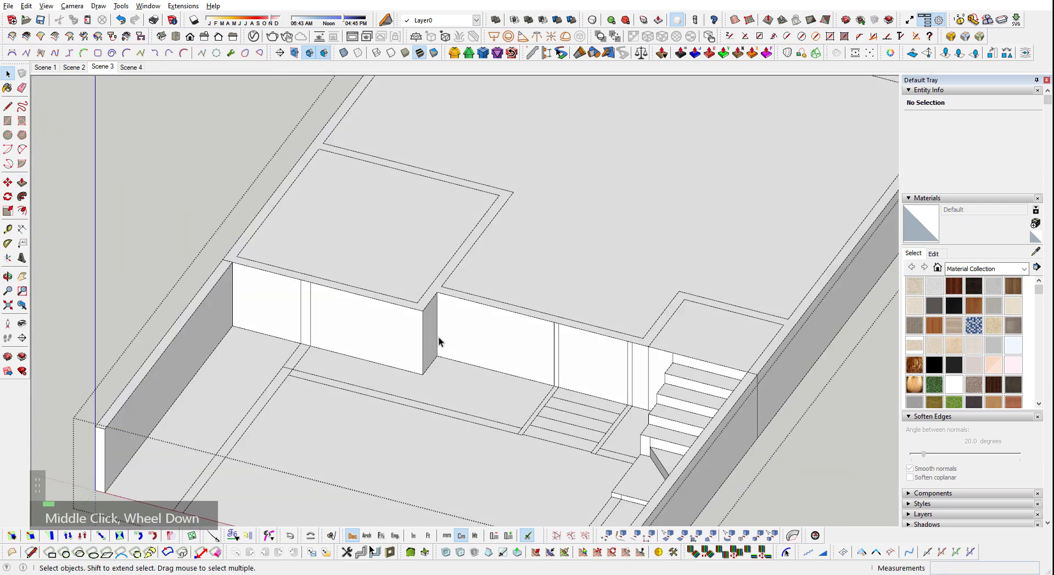
# - Switch to AutoCAD and examine the carport plan's dashed lines in front of the terrace and beside the stairs
pyautogui.hotkey('alt', 'Tab')
pyautogui.keyDown('alt'); pyautogui.click(296, 423); pyautogui.keyUp('alt')
pyautogui.scroll(-3, 447, 277)
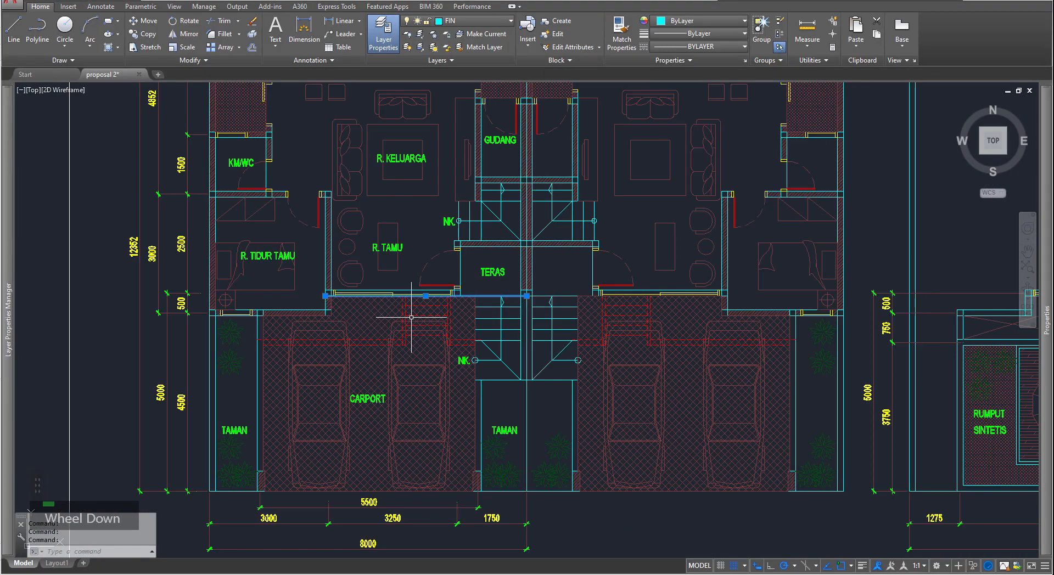
pyautogui.scroll(4, 407, 301)
pyautogui.scroll(-3, 670, 280)
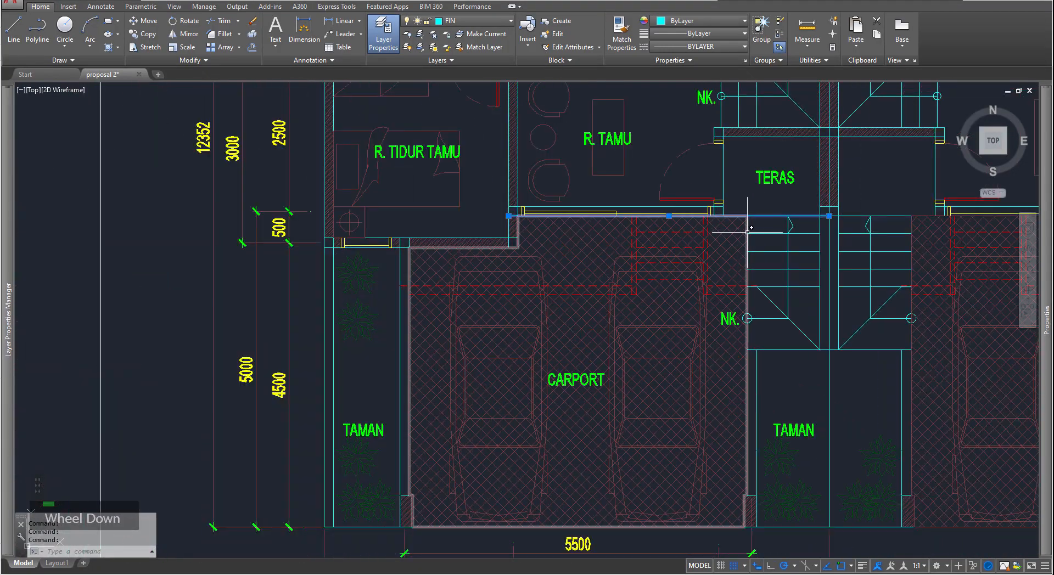
pyautogui.scroll(3, 714, 230)
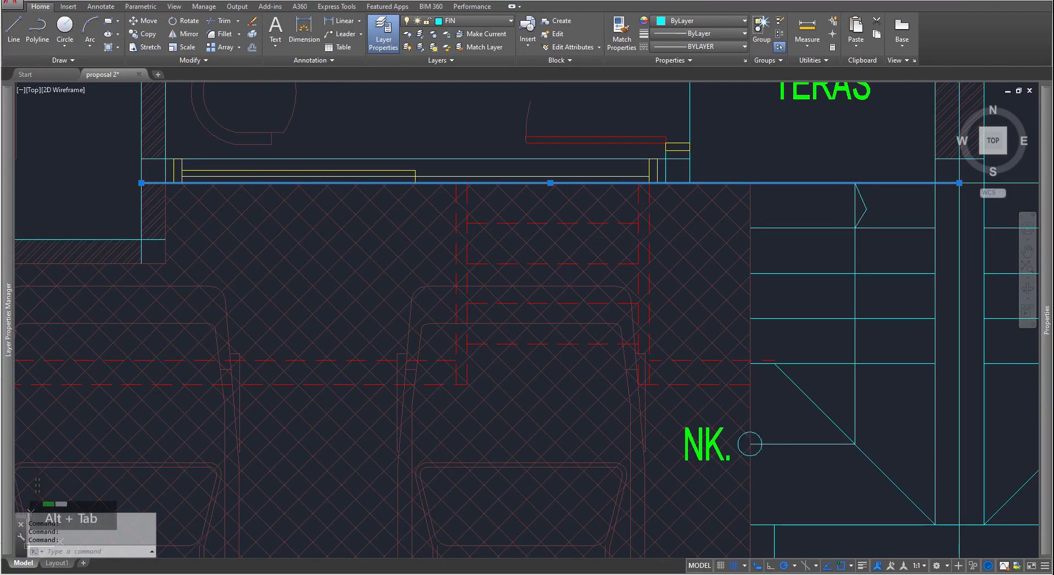
pyautogui.hotkey('alt', 'Tab')
# - Erase the leftover stair outline segments on the carport floor beside the modelled stairs in SketchUp
pyautogui.scroll(2, 527, 379)
pyautogui.moveTo(440, 414)
pyautogui.mouseDown(button='middle')
pyautogui.moveTo(684, 440)
pyautogui.moveTo(528, 346)
pyautogui.moveTo(547, 351)
pyautogui.mouseUp(button='middle')
pyautogui.hotkey('shift', 'e')
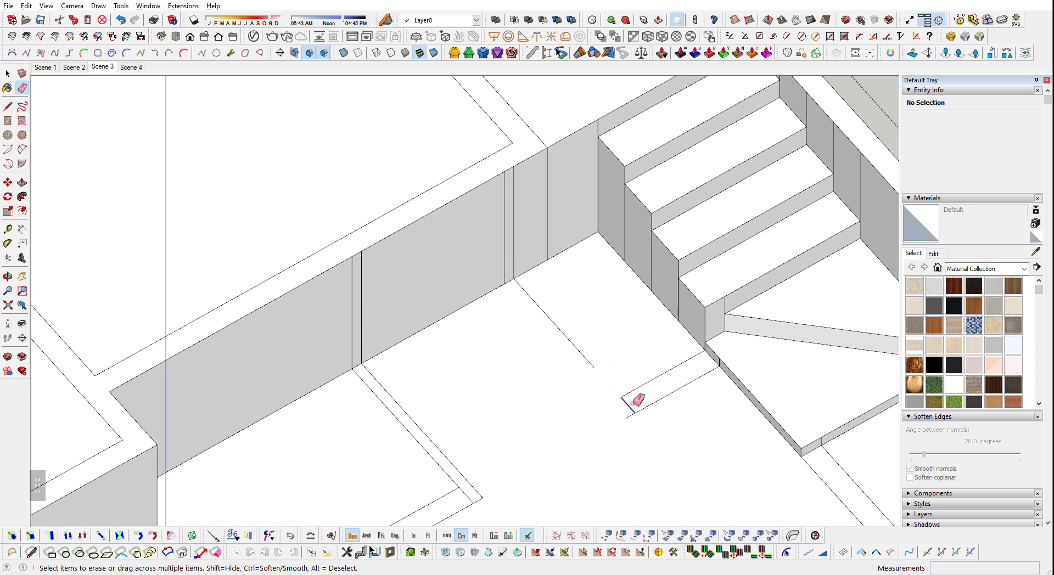
pyautogui.doubleClick(631, 406)
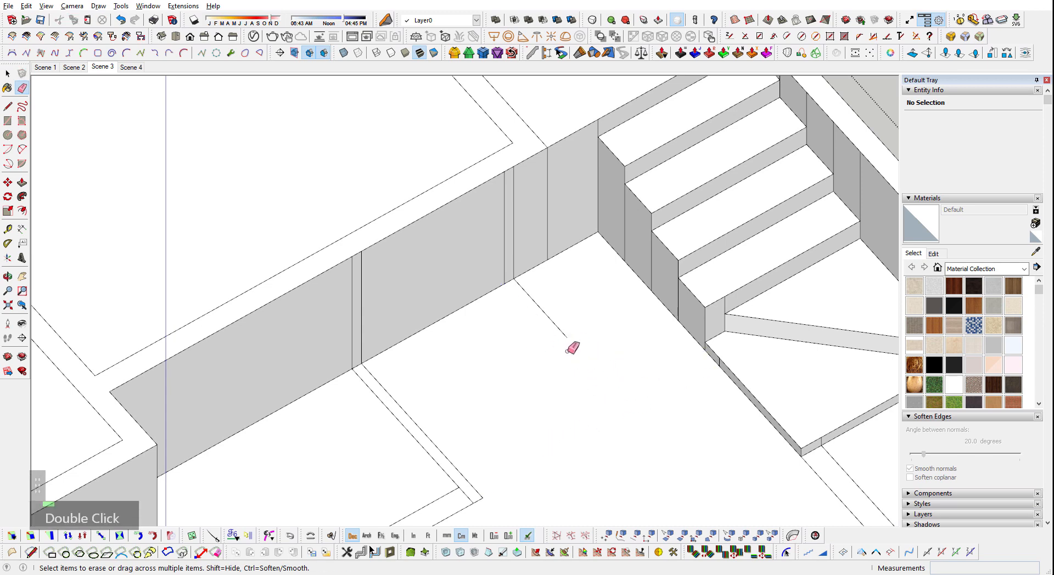
pyautogui.moveTo(568, 351); pyautogui.dragTo(439, 360, button='middle')
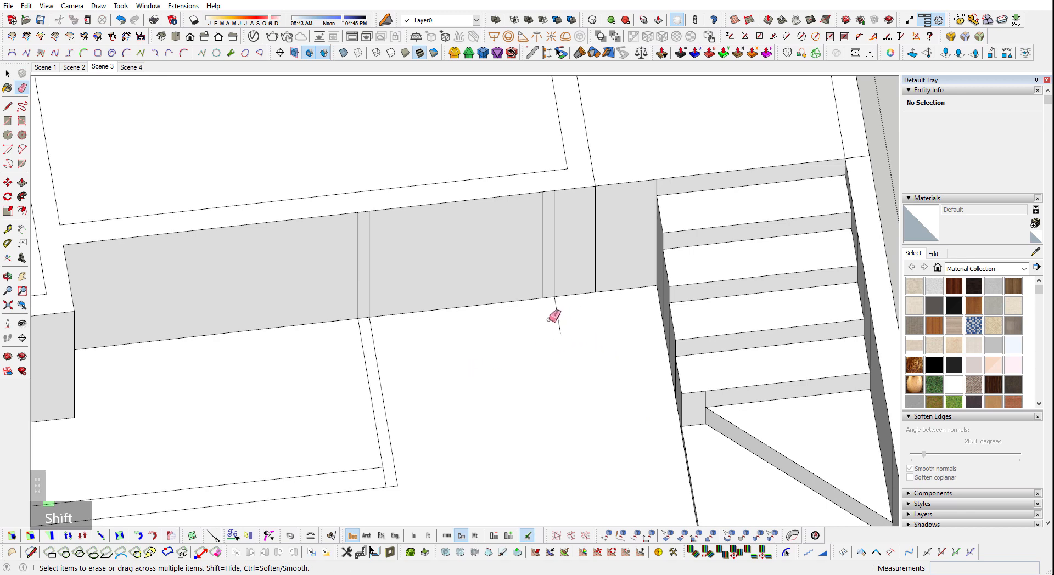
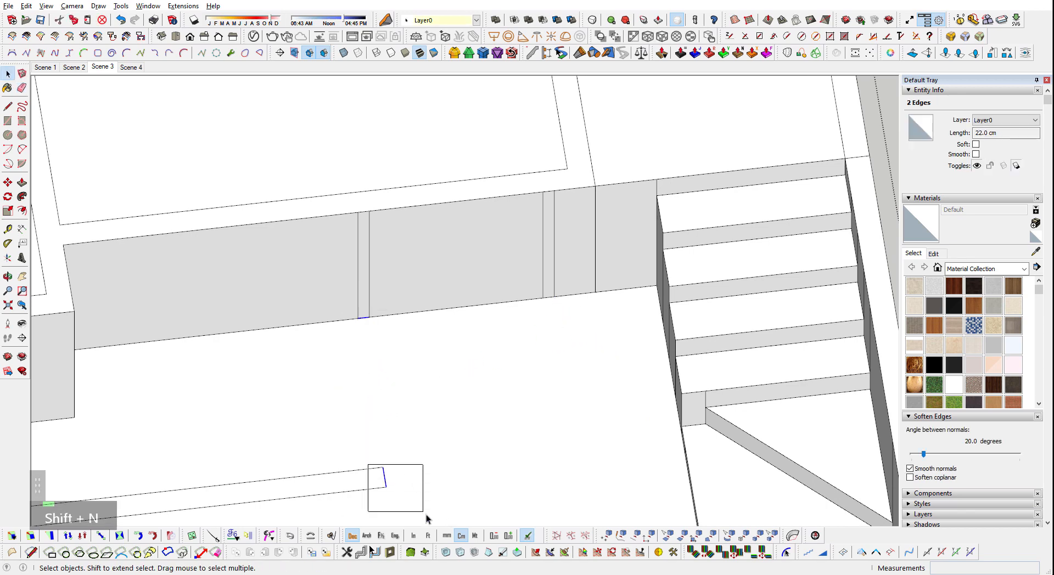
# - Extend the narrow strip across the carport floor to the stairs and erase the line separating it from the garden kerb
pyautogui.moveTo(434, 484); pyautogui.dragTo(650, 435, button='middle')
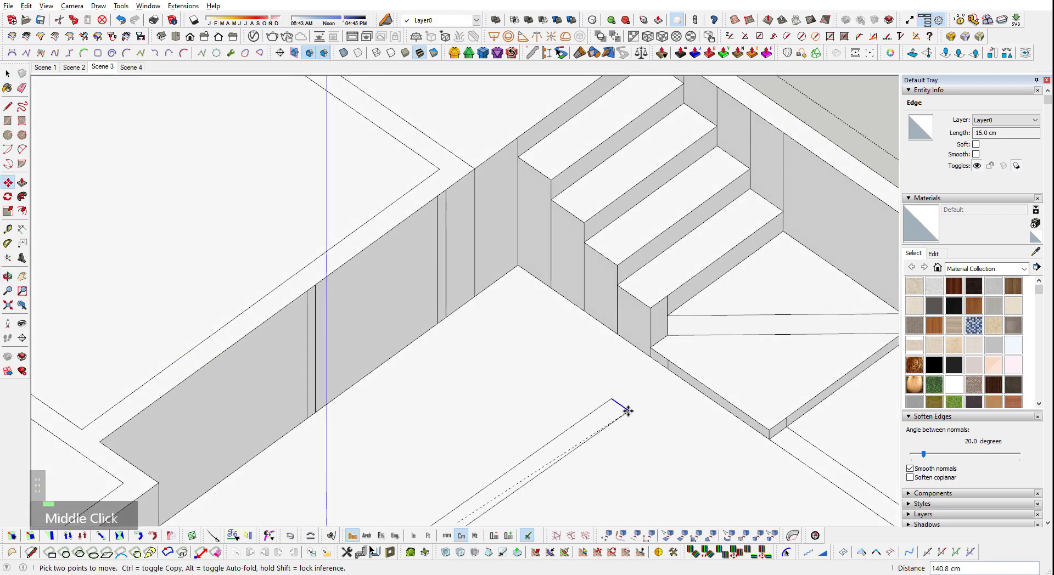
pyautogui.keyDown('shift'); pyautogui.scroll(-3, 636, 443); pyautogui.keyUp('shift')
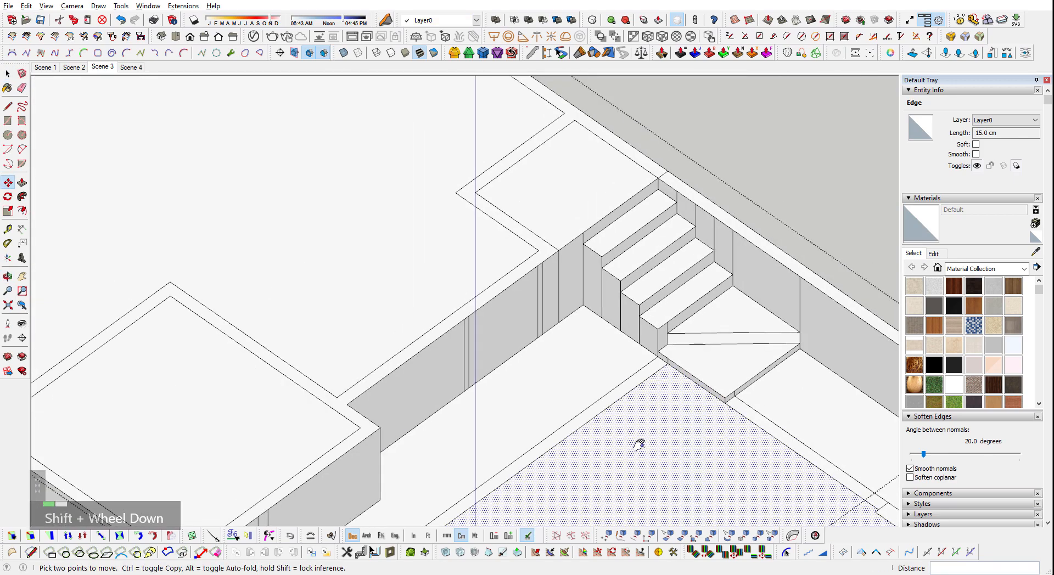
pyautogui.keyDown('shift'); pyautogui.moveTo(635, 442); pyautogui.dragTo(258, 362, button='middle'); pyautogui.keyUp('shift')
pyautogui.keyDown('shift'); pyautogui.scroll(5, 262, 325); pyautogui.keyUp('shift')
pyautogui.hotkey('shift', 'e')
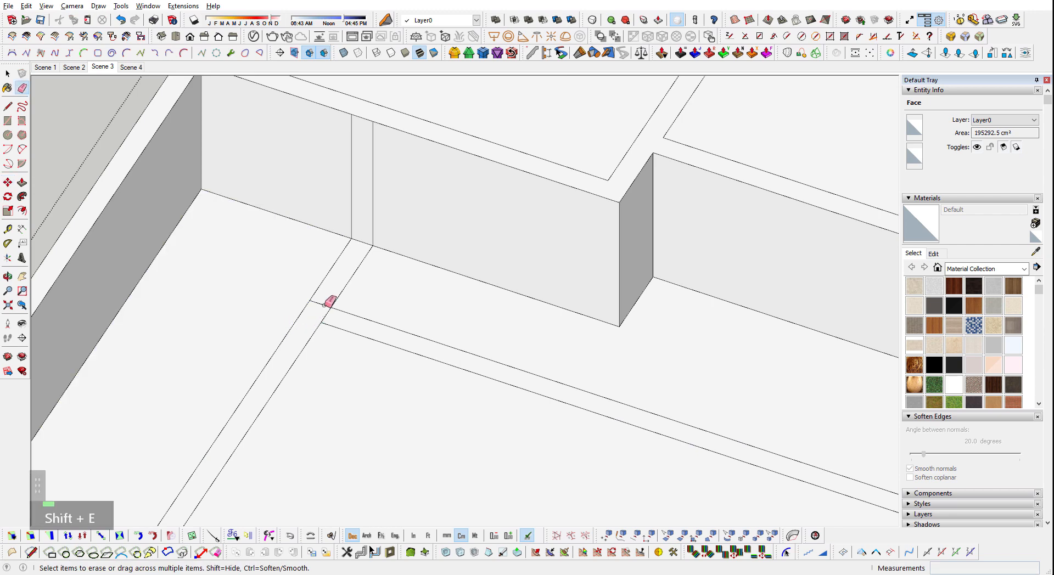
pyautogui.scroll(-3, 328, 286)
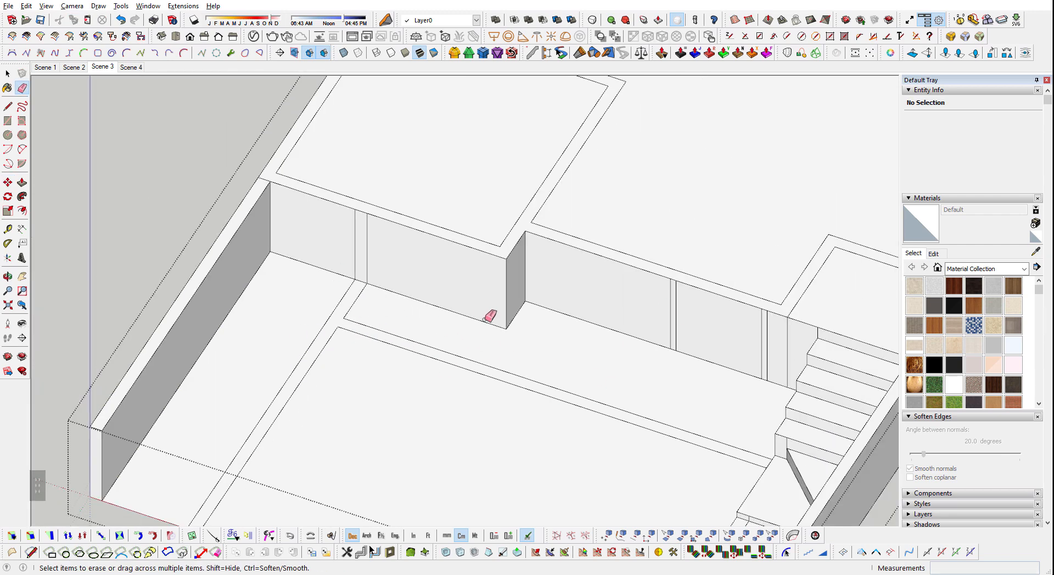
# - Examine the AutoCAD floor plan again around the carport, guest room wall and dashed strip
pyautogui.hotkey('alt', 'Tab')
pyautogui.scroll(-2, 487, 312)
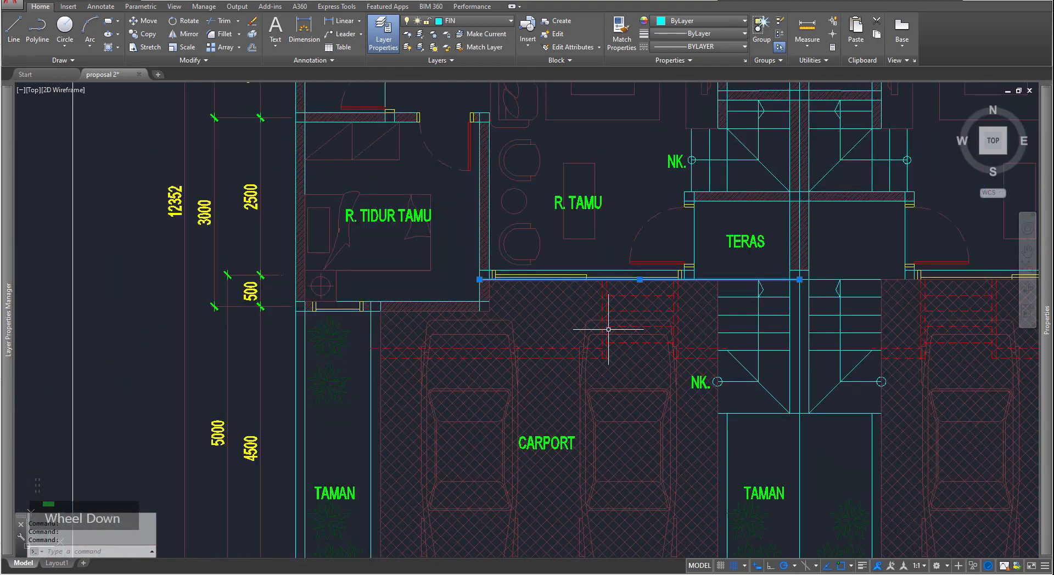
pyautogui.scroll(5, 556, 239)
pyautogui.scroll(-6, 696, 287)
pyautogui.scroll(8, 566, 362)
pyautogui.moveTo(569, 362); pyautogui.dragTo(304, 412, button='middle')
pyautogui.scroll(-4, 304, 411)
pyautogui.hotkey('alt', 'Tab')
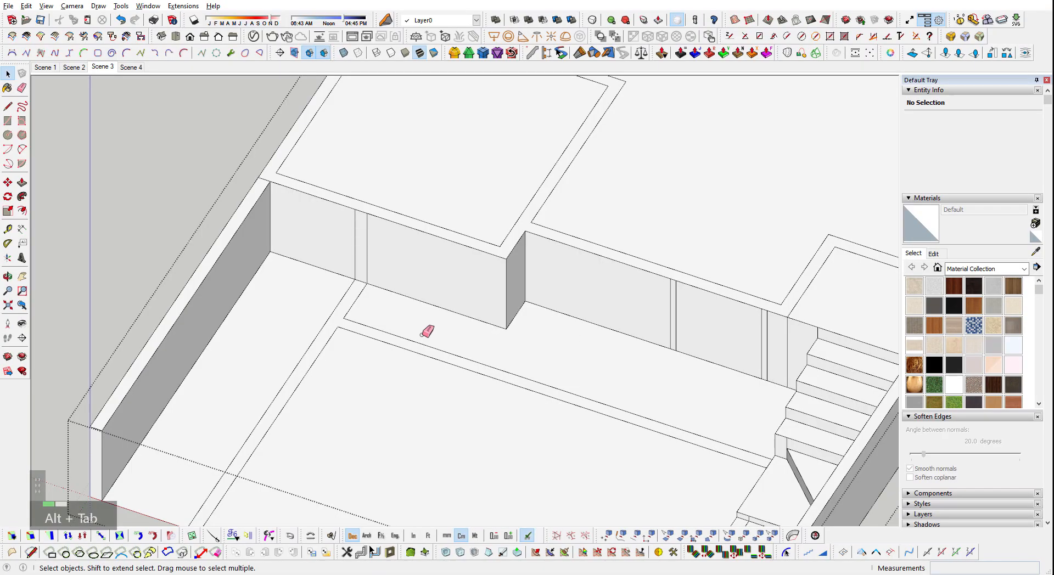
# - Delete the strip lines crossing the carport floor and redraw the missing segment of the garden kerb's edge
pyautogui.scroll(-4, 395, 331)
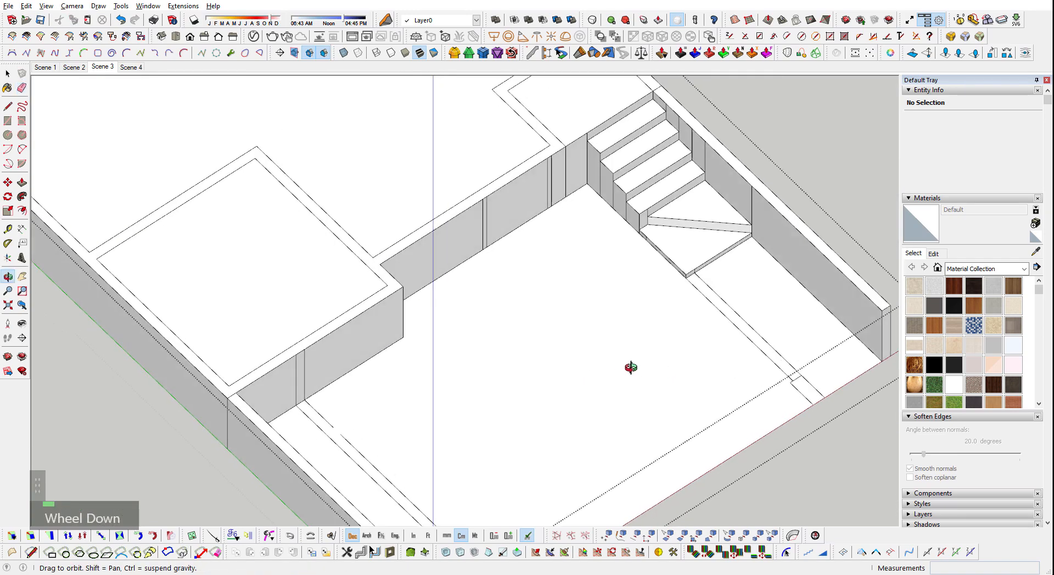
pyautogui.scroll(8, 341, 334)
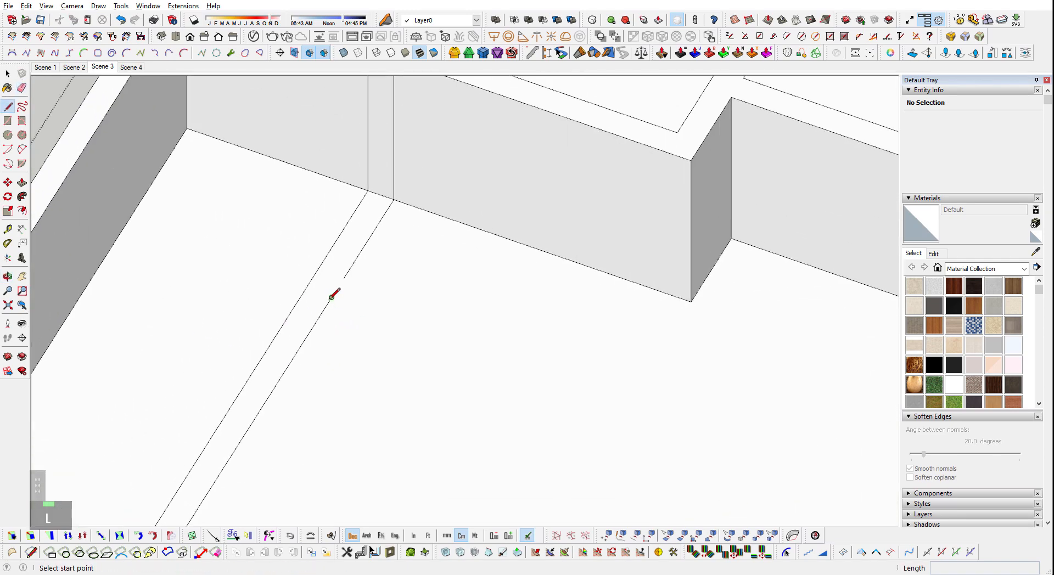
pyautogui.scroll(-5, 362, 250)
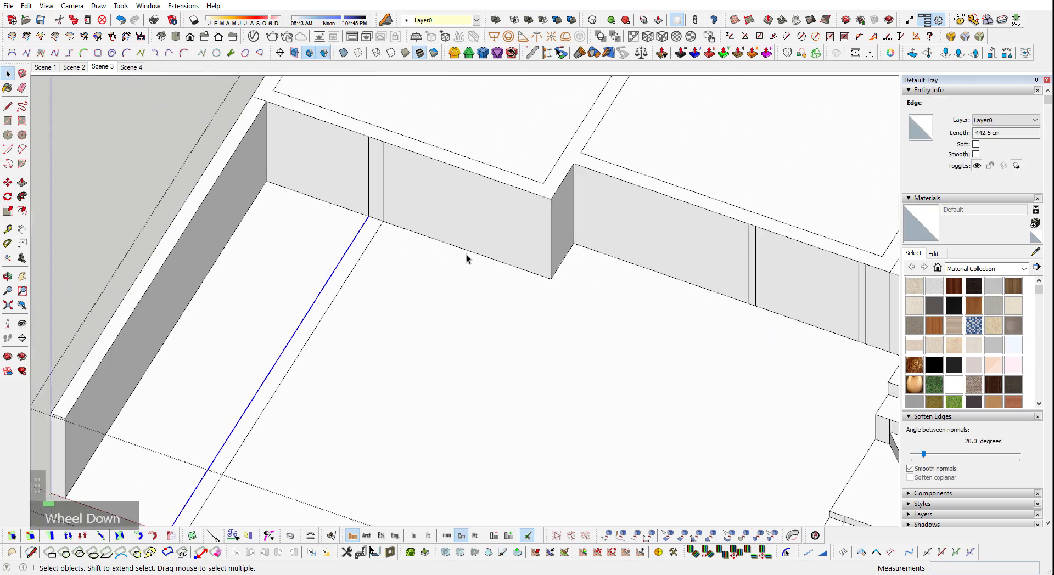
# - Check the garden kerb's front end beside the carport in the AutoCAD floor plan
pyautogui.hotkey('alt', 'Tab')
pyautogui.scroll(-8, 489, 291)
pyautogui.scroll(3, 475, 384)
pyautogui.scroll(5, 524, 290)
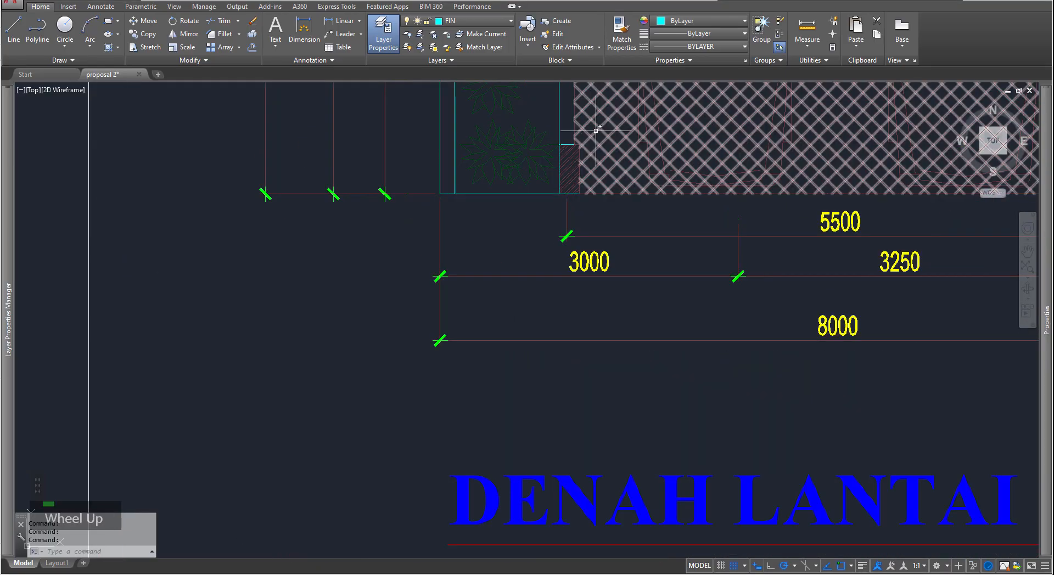
pyautogui.moveTo(593, 130); pyautogui.dragTo(545, 324, button='middle')
pyautogui.hotkey('alt', 'Tab')
# - Pull the narrow kerb between the long garden strip and the carport up in the SketchUp model
pyautogui.moveTo(432, 370); pyautogui.dragTo(365, 361, button='middle')
pyautogui.scroll(2, 350, 319)
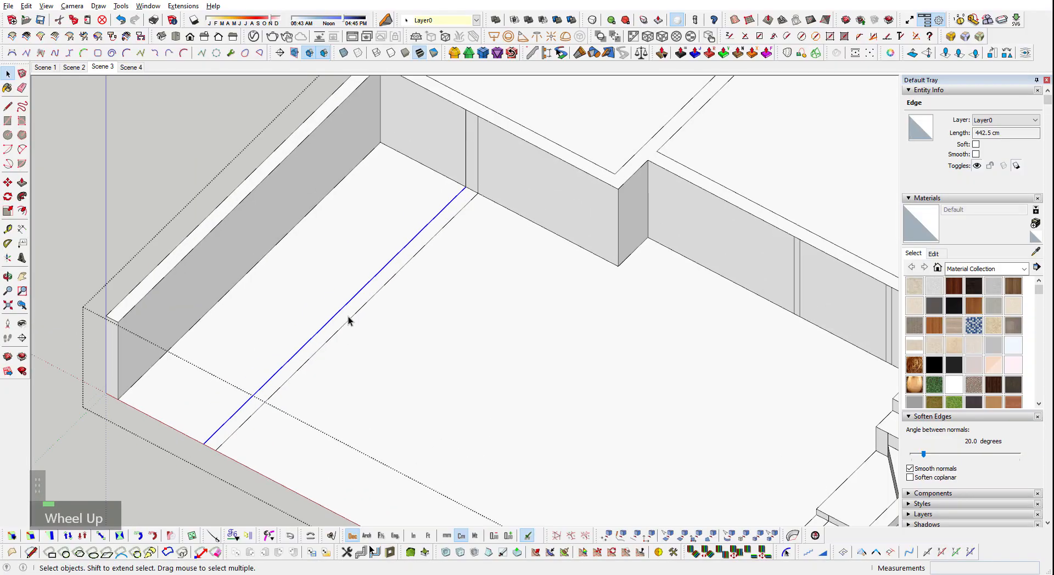
pyautogui.click(349, 317)
pyautogui.scroll(3, 348, 317)
pyautogui.moveTo(369, 282); pyautogui.dragTo(369, 275)
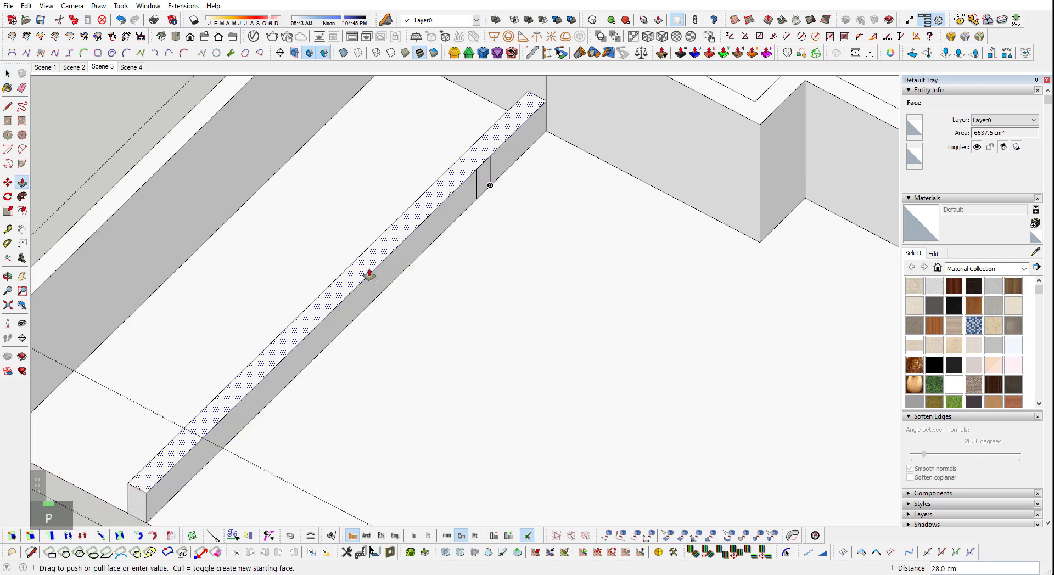
pyautogui.press('Return')
# - Cut the garden floor face between boundary wall and kerb and paste it back in place outside the floor's group
pyautogui.keyDown('shift'); pyautogui.moveTo(369, 274); pyautogui.dragTo(322, 240, button='middle'); pyautogui.keyUp('shift')
pyautogui.scroll(3, 302, 363)
pyautogui.press('space')
pyautogui.keyDown('shift'); pyautogui.moveTo(163, 418); pyautogui.dragTo(382, 443, button='middle'); pyautogui.keyUp('shift')
pyautogui.keyDown('ctrl'); pyautogui.scroll(3, 330, 462); pyautogui.keyUp('ctrl')
pyautogui.scroll(-5, 453, 337)
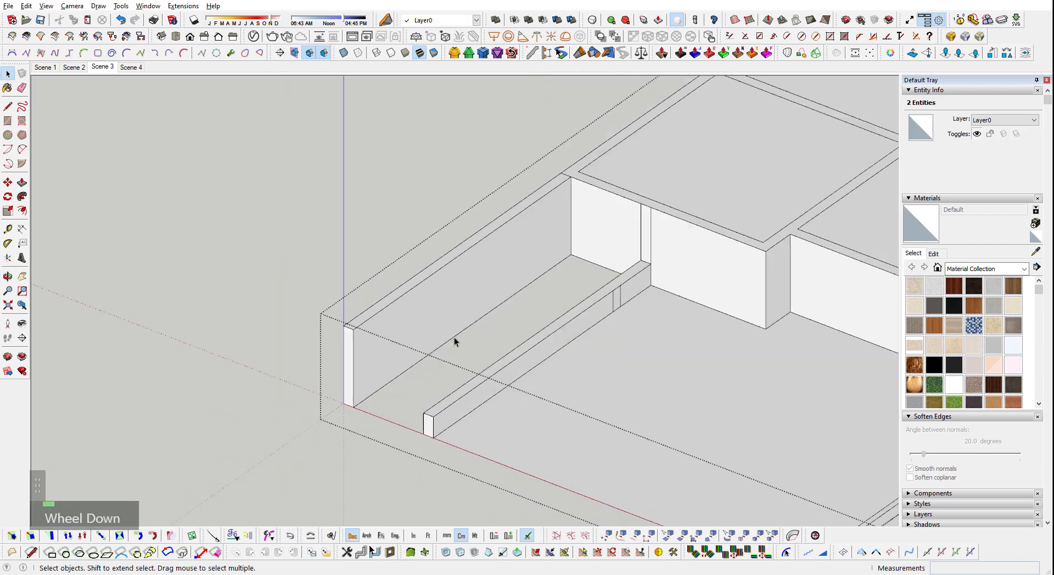
pyautogui.press('Escape')
pyautogui.scroll(-2, 459, 297)
pyautogui.hotkey('ctrl', 'v')
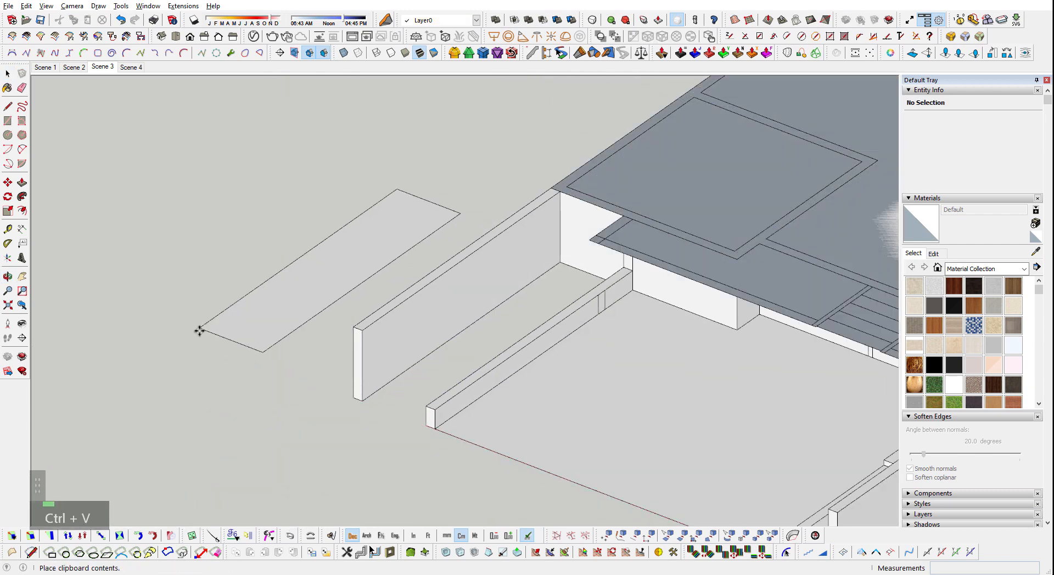
pyautogui.click(365, 399)
# - Group the pasted garden face together with its edges
pyautogui.scroll(3, 436, 395)
pyautogui.doubleClick(427, 387)
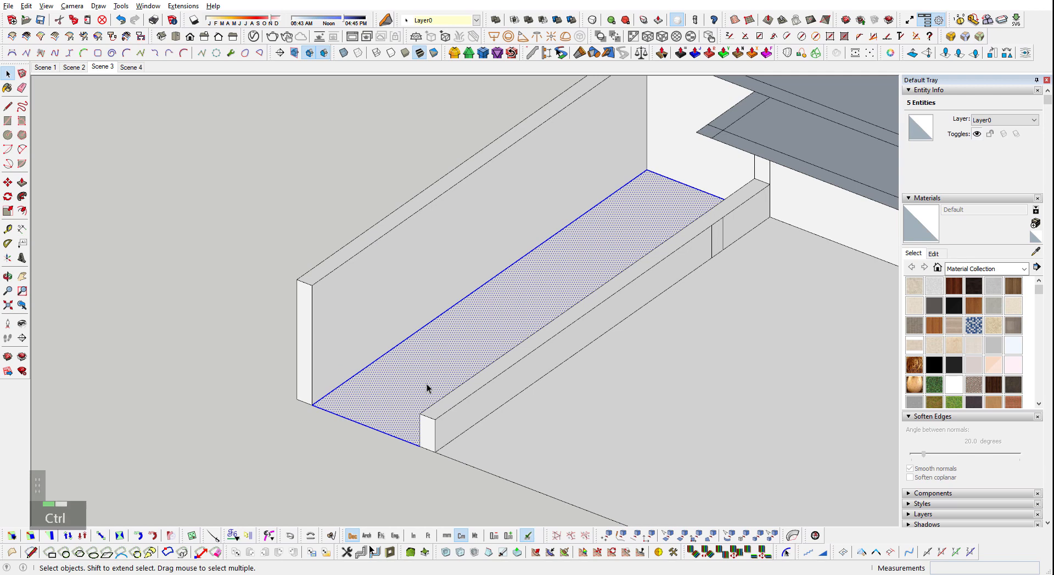
pyautogui.hotkey('ctrl', 'g')
# - Open the garden group and pull its face up 25 cm, with the rest of the model shown
pyautogui.doubleClick(433, 343)
pyautogui.moveTo(619, 299); pyautogui.dragTo(581, 285, button='middle')
pyautogui.press('p')
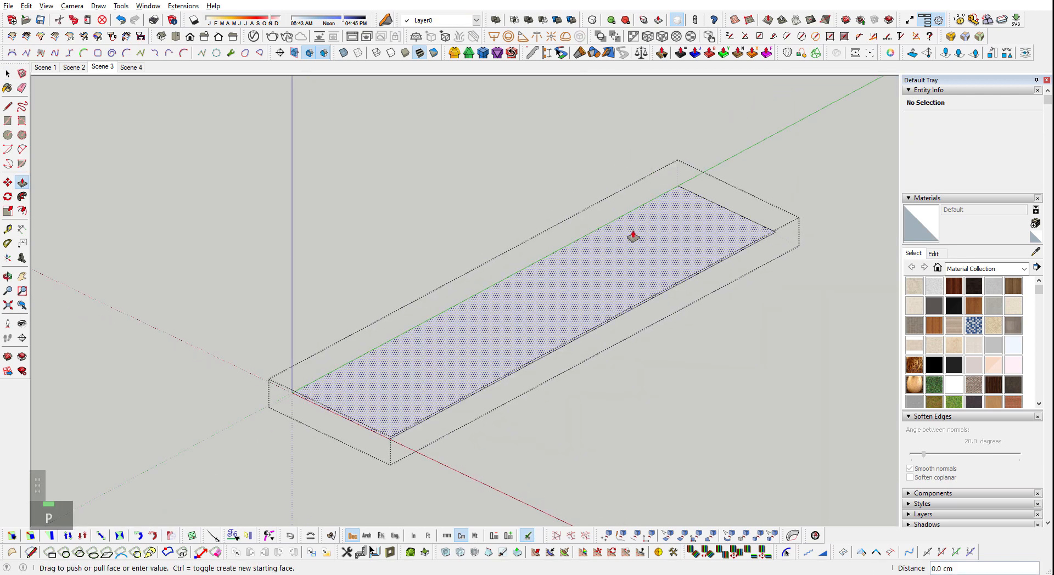
pyautogui.hotkey('shift', 'q')
pyautogui.moveTo(633, 236); pyautogui.dragTo(620, 285)
pyautogui.click(621, 289)
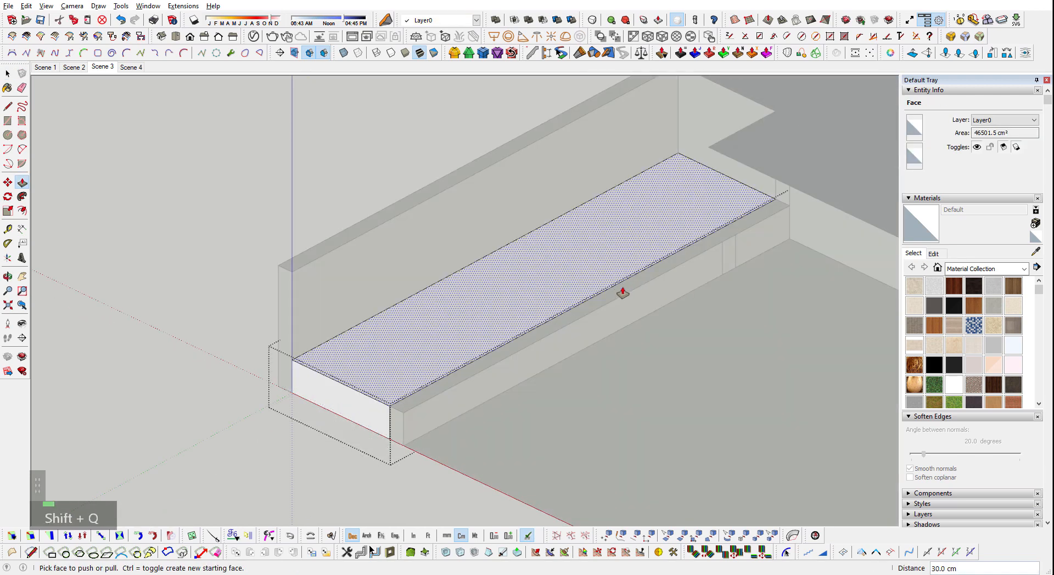
pyautogui.write('25')
pyautogui.press('Return')
pyautogui.press('space')
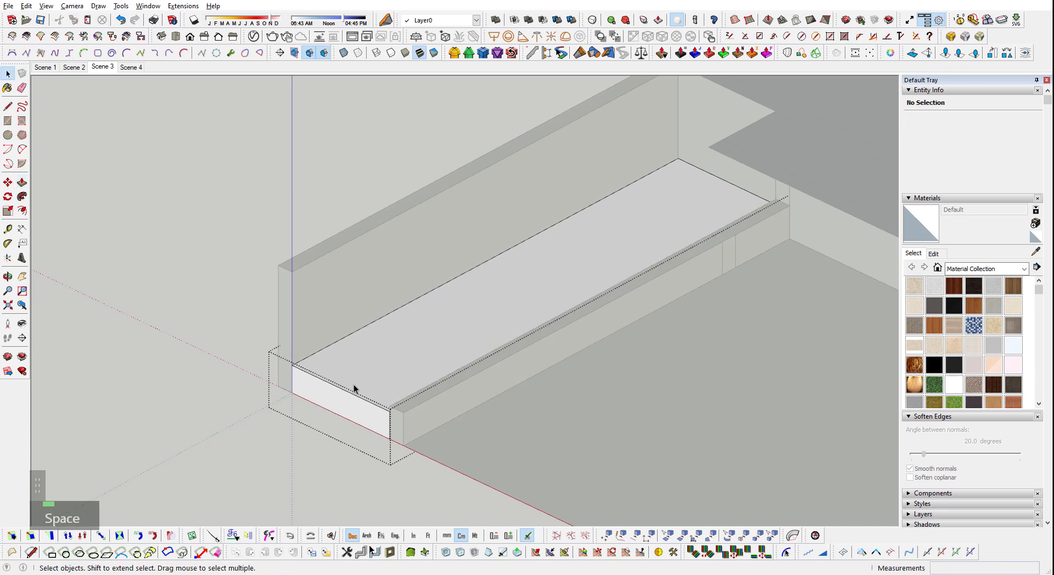
# - Copy the bottom edge of the garden block's front face 5 cm upward
pyautogui.click(319, 381)
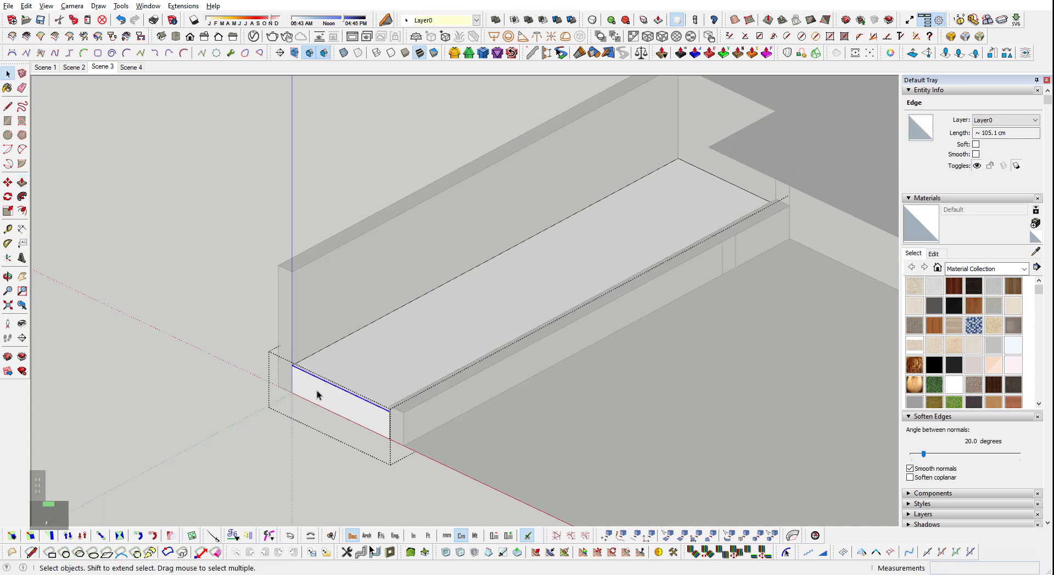
pyautogui.scroll(1, 317, 395)
pyautogui.click(300, 403)
pyautogui.scroll(1, 302, 404)
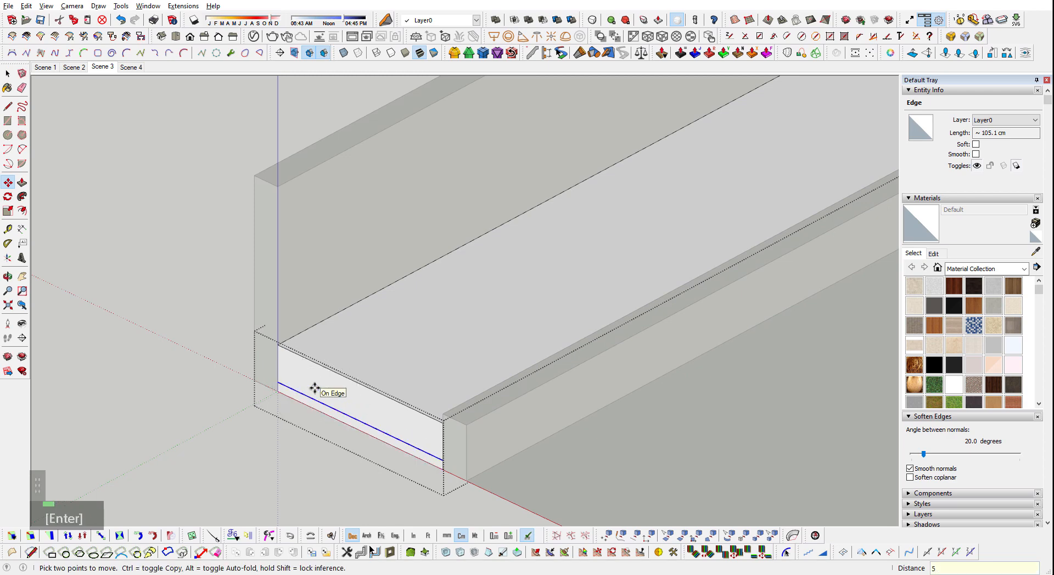
# - Move the garden block's top front edge back along its length to form a slope rising from the front
pyautogui.press('space')
pyautogui.click(314, 361)
pyautogui.press('m')
pyautogui.click(323, 366)
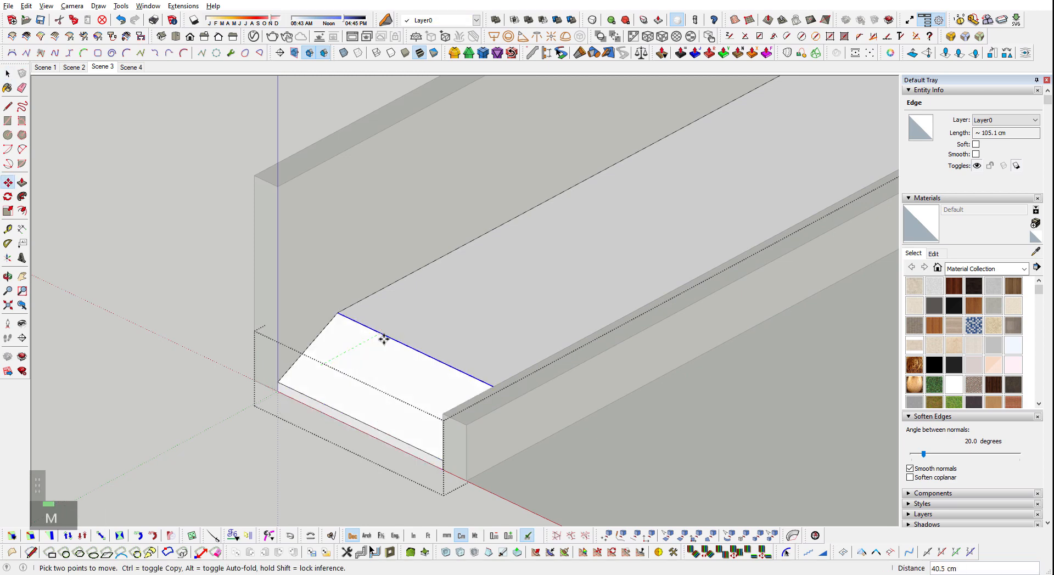
pyautogui.keyDown('shift'); pyautogui.scroll(-2, 384, 339); pyautogui.keyUp('shift')
pyautogui.keyDown('shift'); pyautogui.click(577, 249); pyautogui.keyUp('shift')
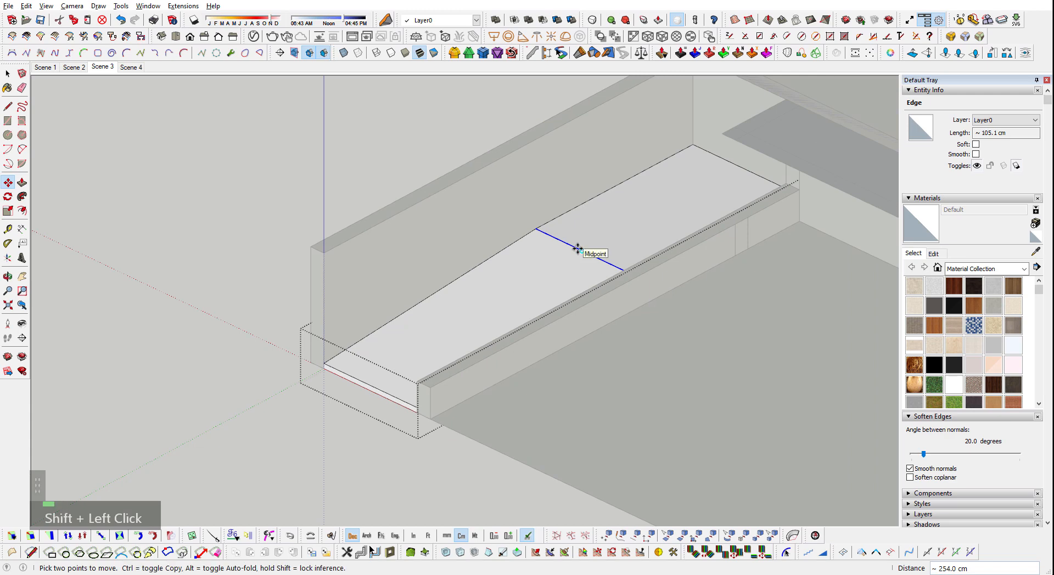
pyautogui.press('Return')
pyautogui.press('space')
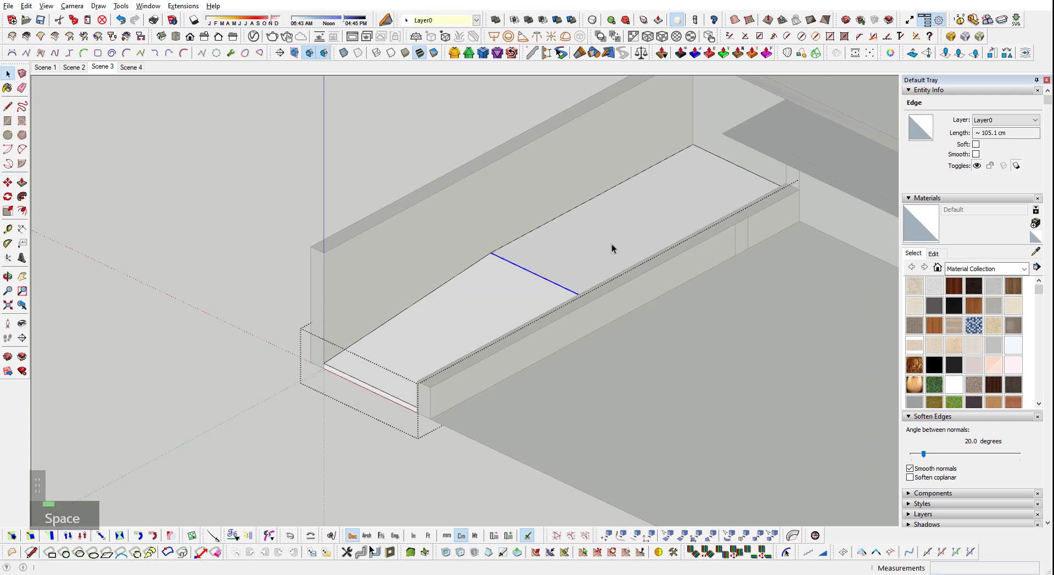
# - Paint the whole sloped garden block with the Vegetation_Grass_Blue material and leave its group
pyautogui.scroll(-2, 626, 248)
pyautogui.doubleClick(623, 242)
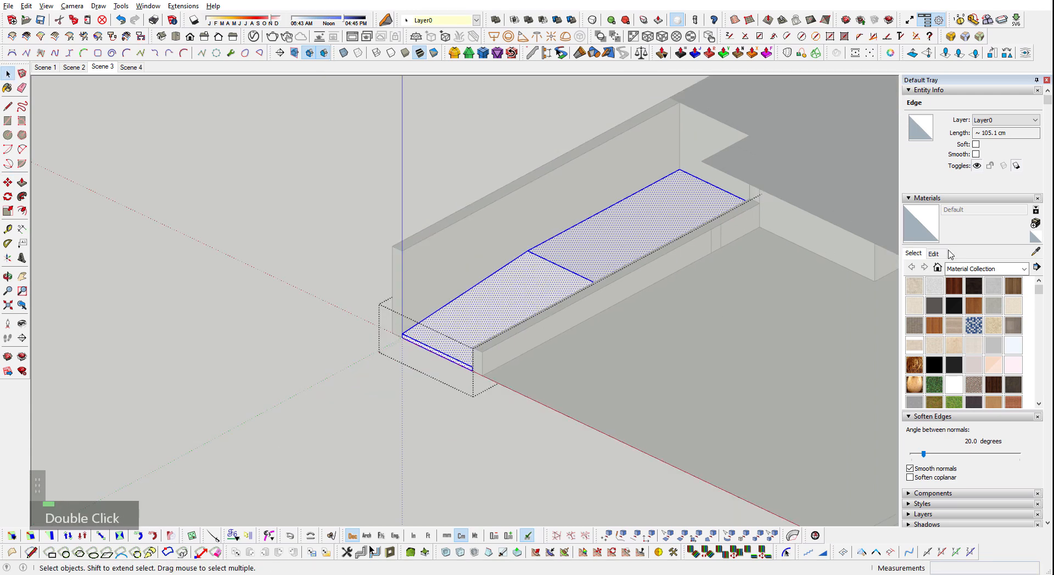
pyautogui.scroll(-3, 999, 356)
pyautogui.scroll(-3, 982, 401)
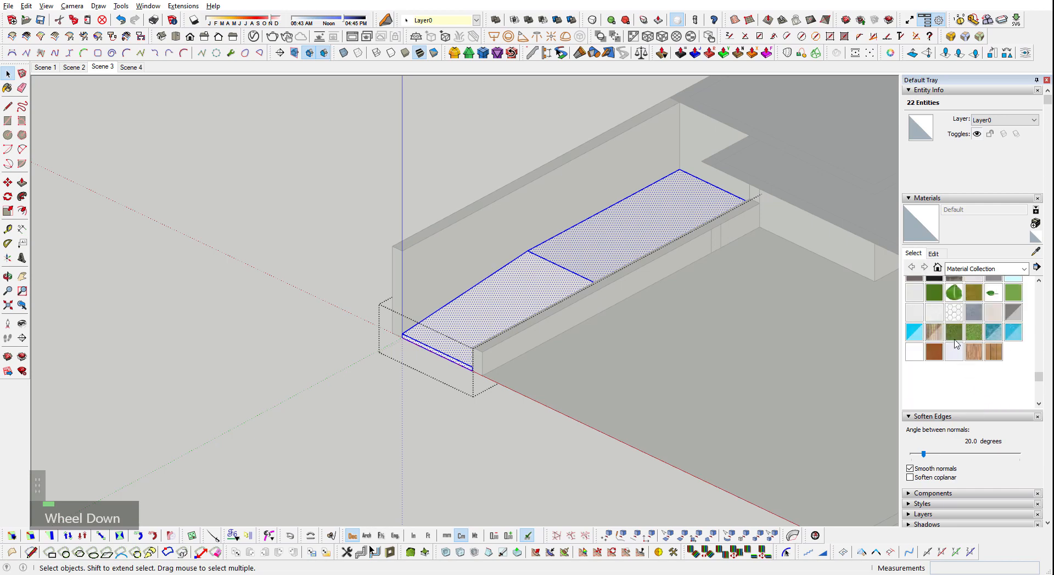
pyautogui.click(954, 333)
pyautogui.click(560, 264)
pyautogui.moveTo(560, 264)
pyautogui.mouseDown(button='middle')
pyautogui.moveTo(767, 386)
pyautogui.moveTo(672, 318)
pyautogui.moveTo(722, 142)
pyautogui.moveTo(701, 242)
pyautogui.moveTo(785, 330)
pyautogui.moveTo(577, 346)
pyautogui.moveTo(508, 326)
pyautogui.mouseUp(button='middle')
pyautogui.press('Escape')
pyautogui.press('Escape')
# - Open the lowest floor group and pull the strip beside the stairs up 30 cm into a kerb level with the opposite one
pyautogui.keyDown('shift'); pyautogui.moveTo(508, 327); pyautogui.dragTo(646, 308, button='middle'); pyautogui.keyUp('shift')
pyautogui.scroll(3, 637, 309)
pyautogui.scroll(-5, 246, 187)
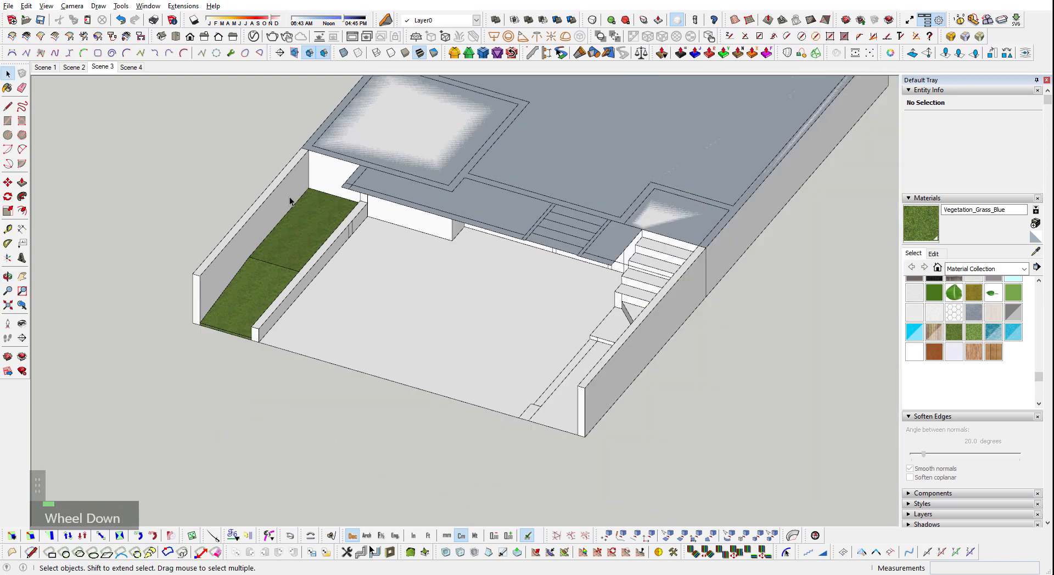
pyautogui.scroll(5, 799, 212)
pyautogui.scroll(-2, 552, 236)
pyautogui.scroll(4, 594, 244)
pyautogui.doubleClick(813, 294)
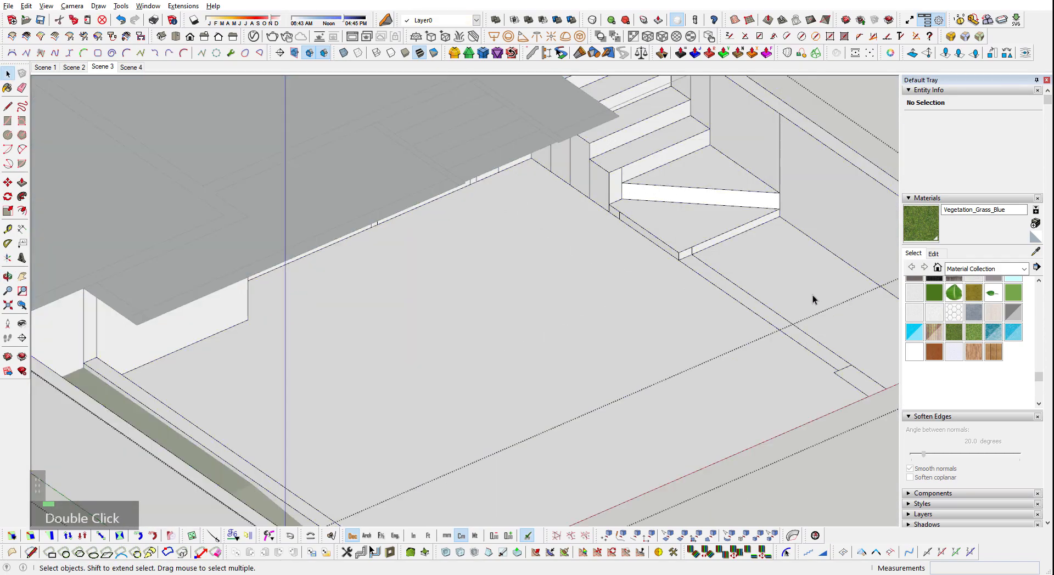
pyautogui.press('p')
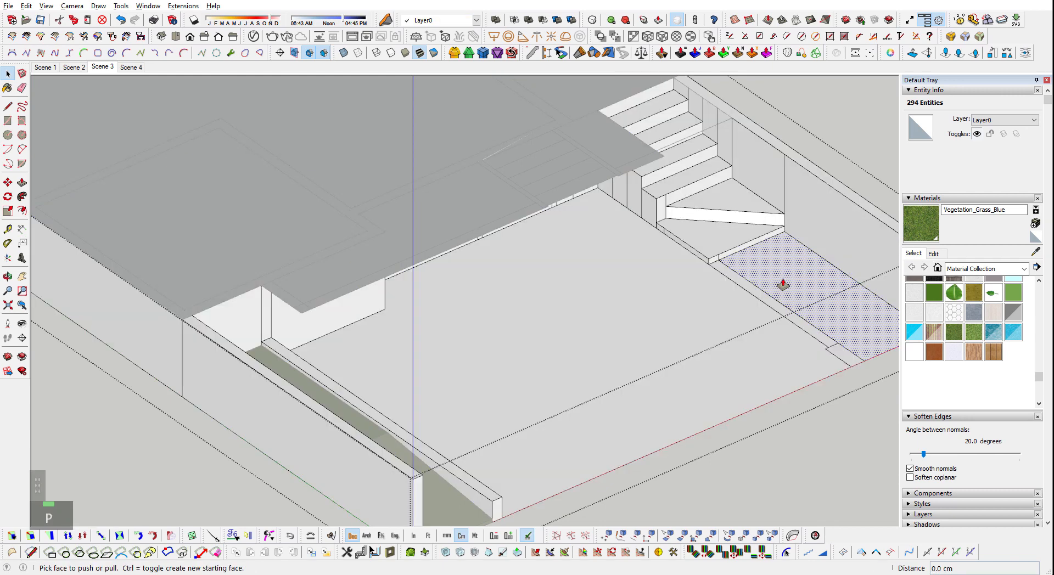
pyautogui.click(763, 307)
pyautogui.press('ctrl')
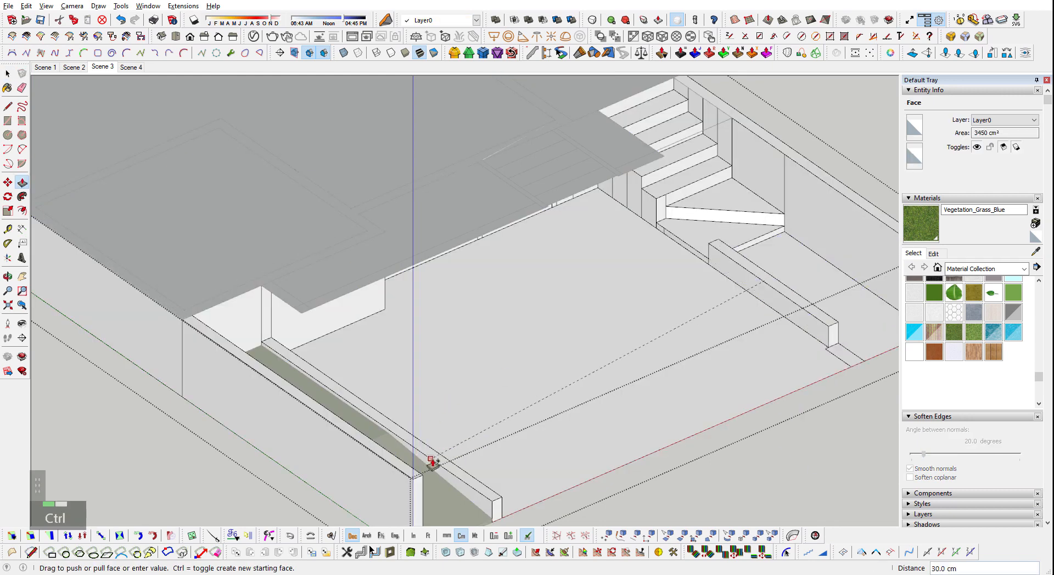
pyautogui.click(427, 458)
# - Draw a line along the outer bottom edge of the floor to close the open undersides of the large slab and stair-side area
pyautogui.moveTo(803, 326); pyautogui.dragTo(755, 118, button='middle')
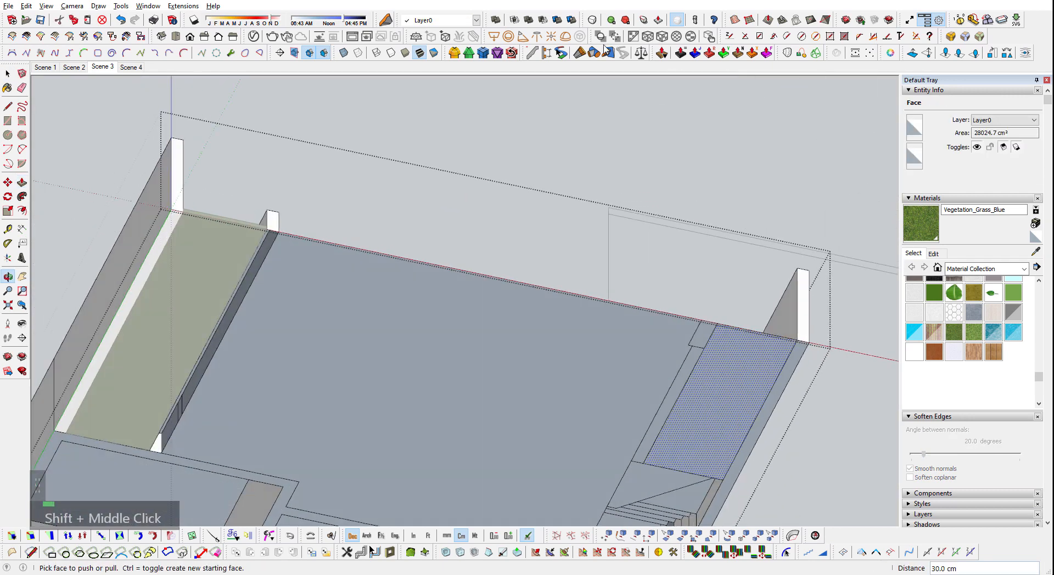
pyautogui.keyDown('shift'); pyautogui.moveTo(409, 323); pyautogui.dragTo(784, 166, button='middle'); pyautogui.keyUp('shift')
pyautogui.keyDown('shift'); pyautogui.scroll(-2, 617, 313); pyautogui.keyUp('shift')
pyautogui.keyDown('shift'); pyautogui.moveTo(617, 313); pyautogui.dragTo(565, 166, button='middle'); pyautogui.keyUp('shift')
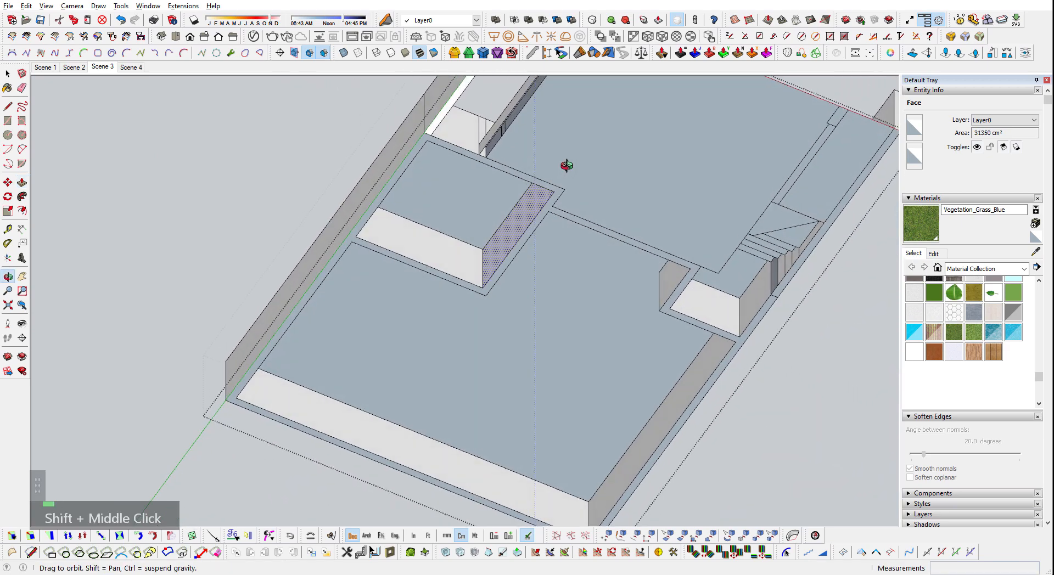
pyautogui.scroll(-1, 532, 158)
pyautogui.scroll(1, 558, 412)
pyautogui.press('l')
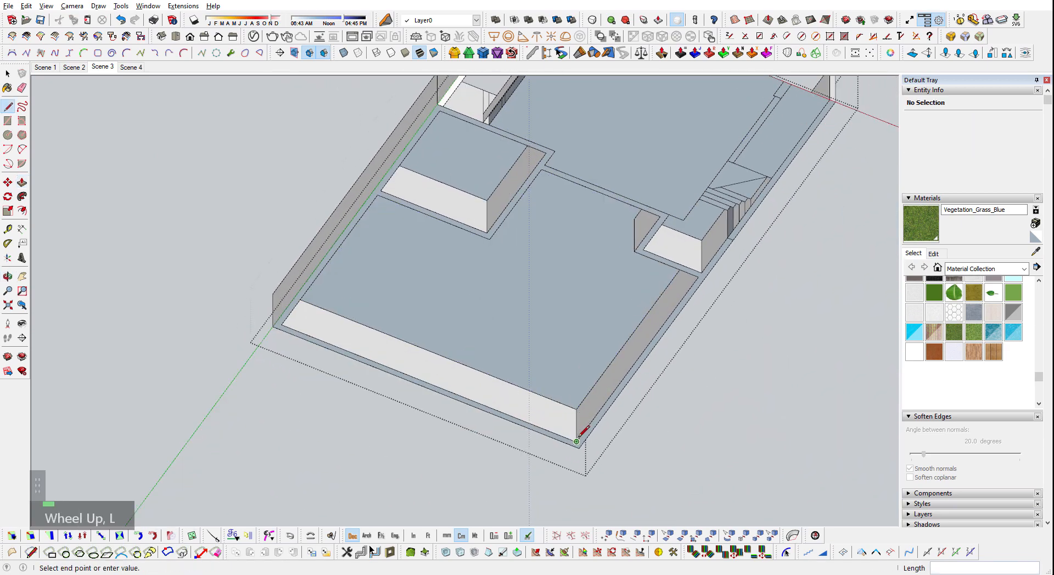
pyautogui.click(830, 100)
# - Draw along the bottom edge near the first garden to close the underside of the raised slab behind it
pyautogui.keyDown('shift'); pyautogui.moveTo(530, 185); pyautogui.dragTo(513, 423, button='middle'); pyautogui.keyUp('shift')
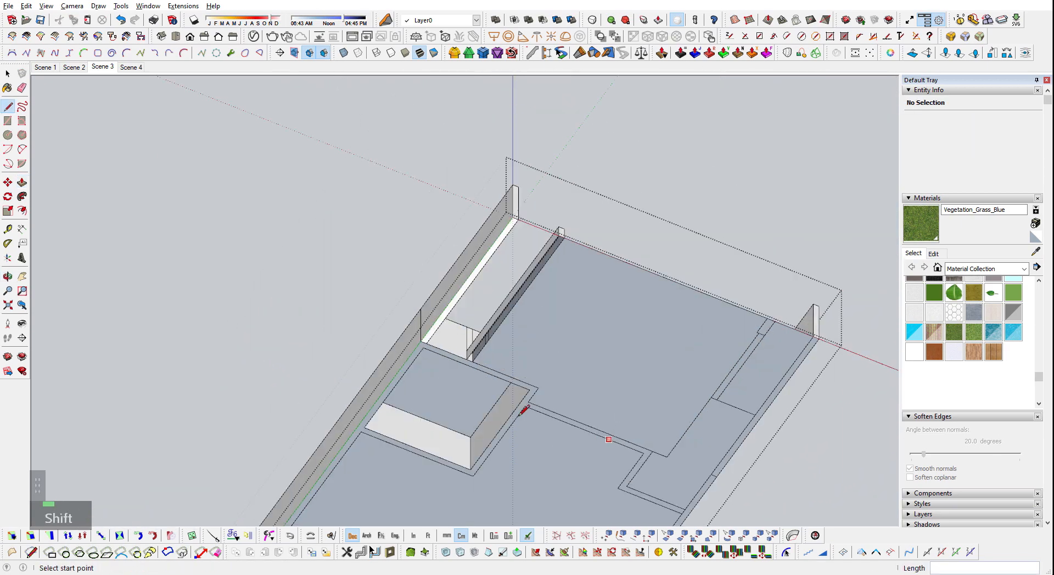
pyautogui.keyDown('shift'); pyautogui.scroll(1, 511, 426); pyautogui.keyUp('shift')
pyautogui.click(418, 346)
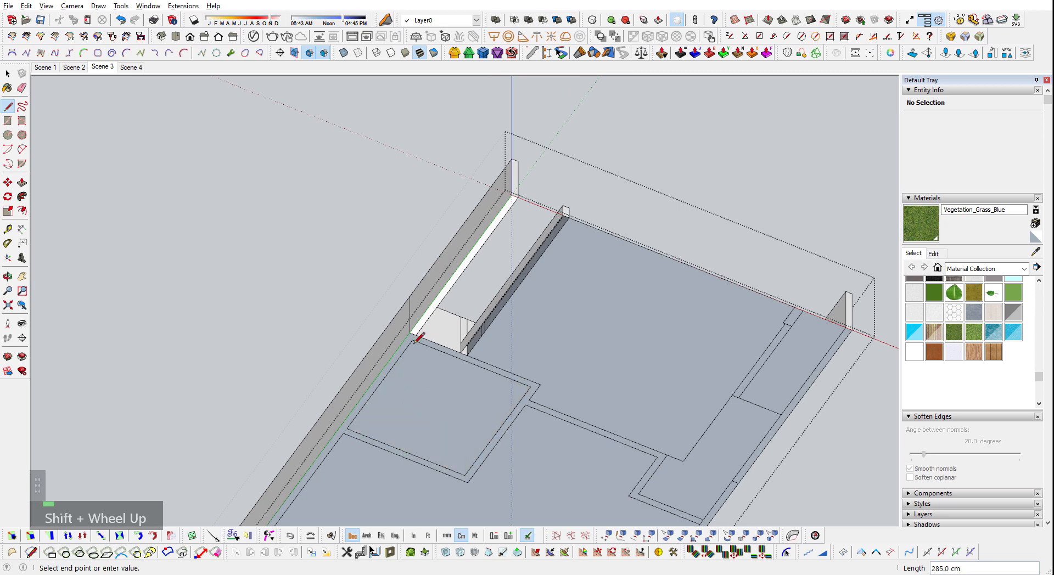
pyautogui.click(568, 218)
pyautogui.press('space')
pyautogui.scroll(-2, 483, 299)
pyautogui.moveTo(503, 283); pyautogui.dragTo(739, 410, button='middle')
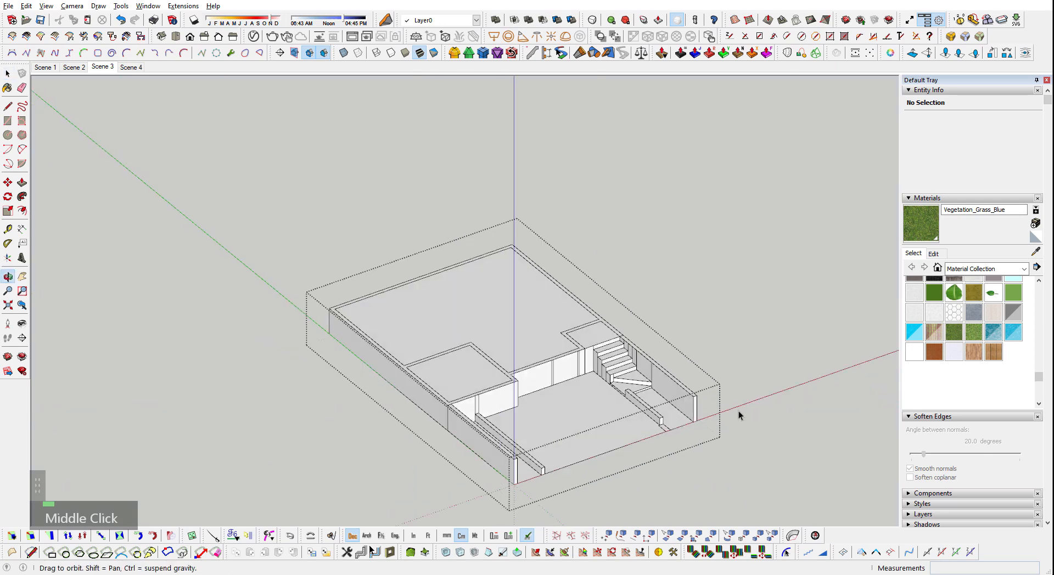
# - Cut the garden face between the stair-side kerb and the outer wall out of the floor group
pyautogui.scroll(3, 659, 423)
pyautogui.keyDown('shift'); pyautogui.moveTo(619, 430); pyautogui.dragTo(670, 348, button='middle'); pyautogui.keyUp('shift')
pyautogui.scroll(-2, 638, 308)
pyautogui.scroll(2, 642, 310)
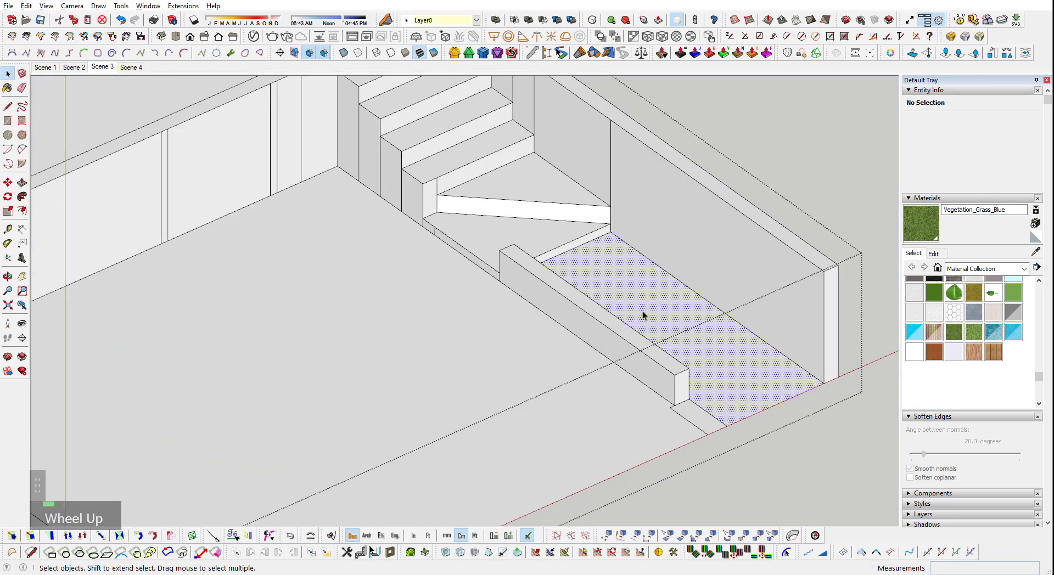
pyautogui.click(643, 311)
pyautogui.scroll(-2, 662, 317)
pyautogui.press('p')
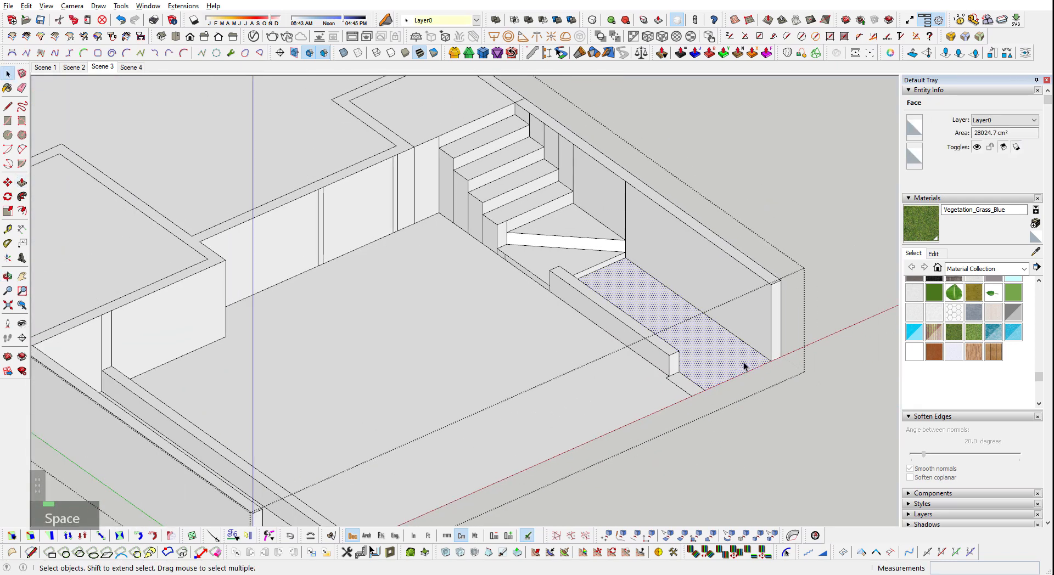
pyautogui.hotkey('ctrl', 'x')
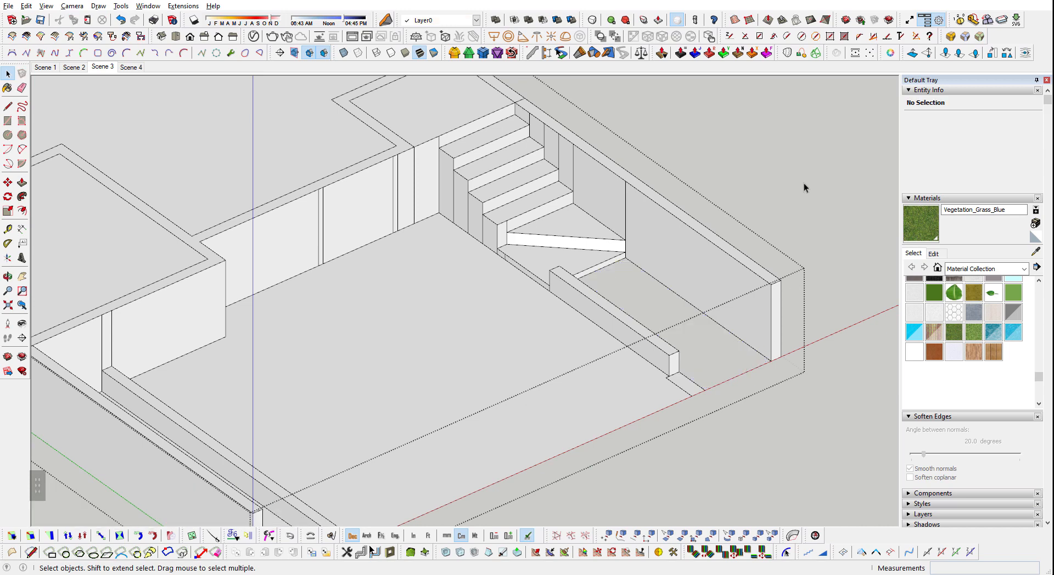
# - Paste the garden face outside the floor group, placing it at the kerb's front corner in its original position
pyautogui.moveTo(804, 186); pyautogui.dragTo(679, 275, button='middle')
pyautogui.keyDown('ctrl'); pyautogui.scroll(3, 652, 320); pyautogui.keyUp('ctrl')
pyautogui.hotkey('ctrl', 'v')
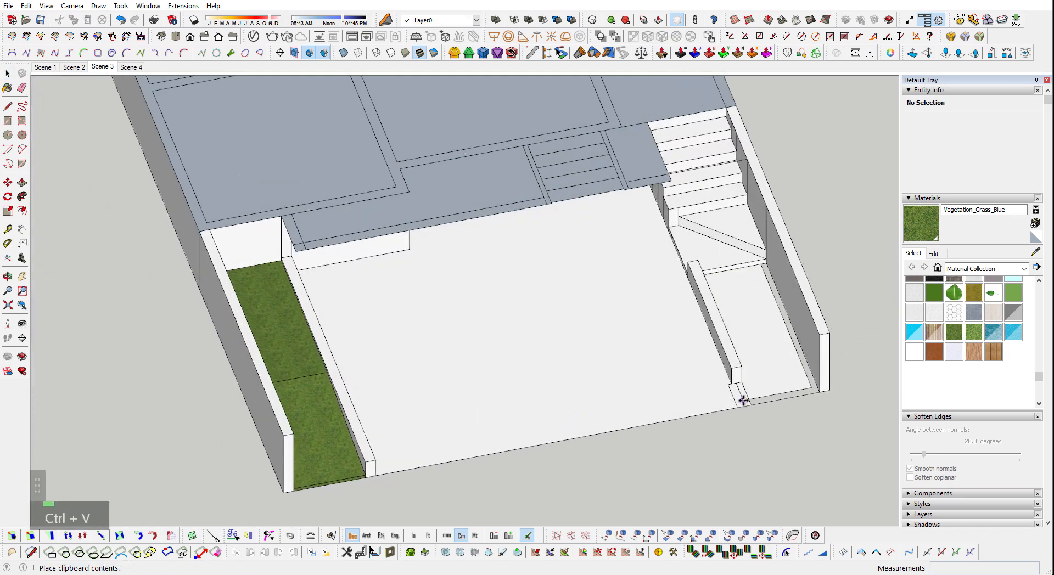
pyautogui.scroll(-3, 746, 426)
pyautogui.scroll(3, 758, 328)
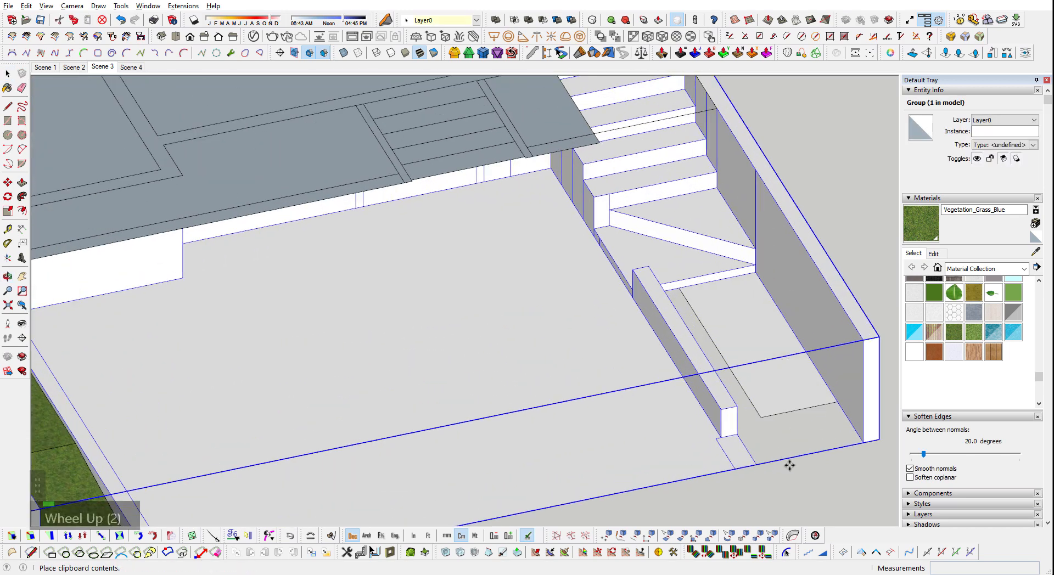
pyautogui.click(757, 465)
pyautogui.press('space')
# - Group the pasted garden face and pull it up into a block matching the opposite garden's height
pyautogui.keyDown('ctrl'); pyautogui.scroll(-2, 788, 433); pyautogui.keyUp('ctrl')
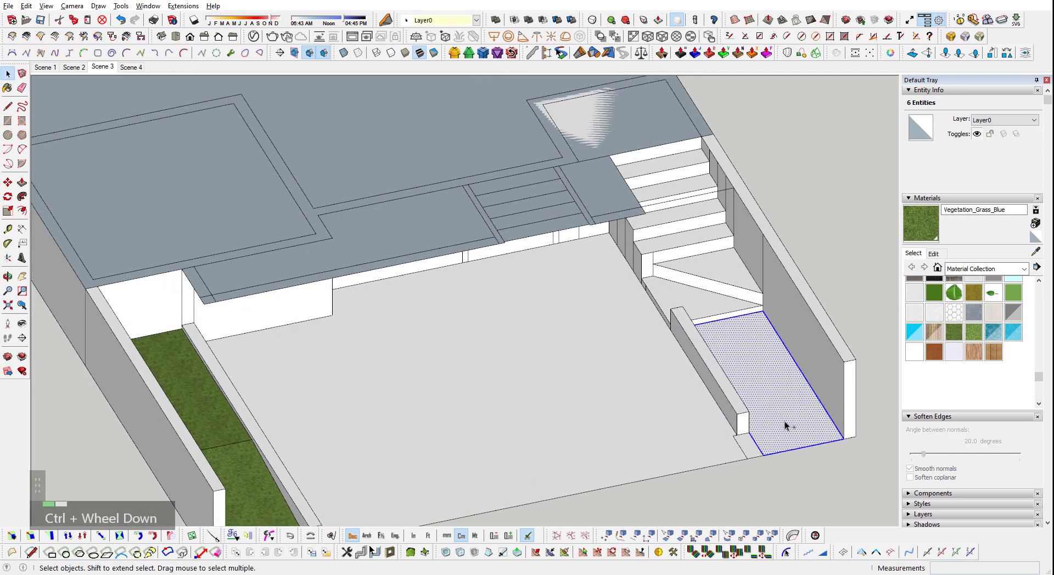
pyautogui.hotkey('ctrl', 'g')
pyautogui.doubleClick(769, 393)
pyautogui.press('p')
pyautogui.click(744, 366)
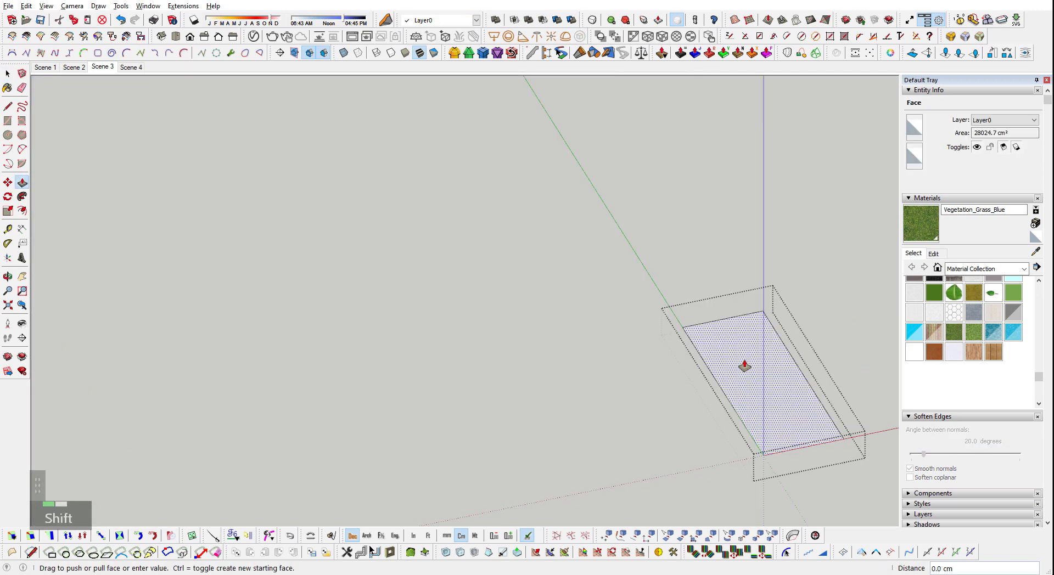
pyautogui.hotkey('shift', 'q')
pyautogui.moveTo(218, 435); pyautogui.dragTo(852, 367, button='middle')
# - Copy the bottom edge of the new garden block's front face 5 cm upward, level with the opposite garden's front edge
pyautogui.press('space')
pyautogui.click(841, 358)
pyautogui.scroll(3, 837, 365)
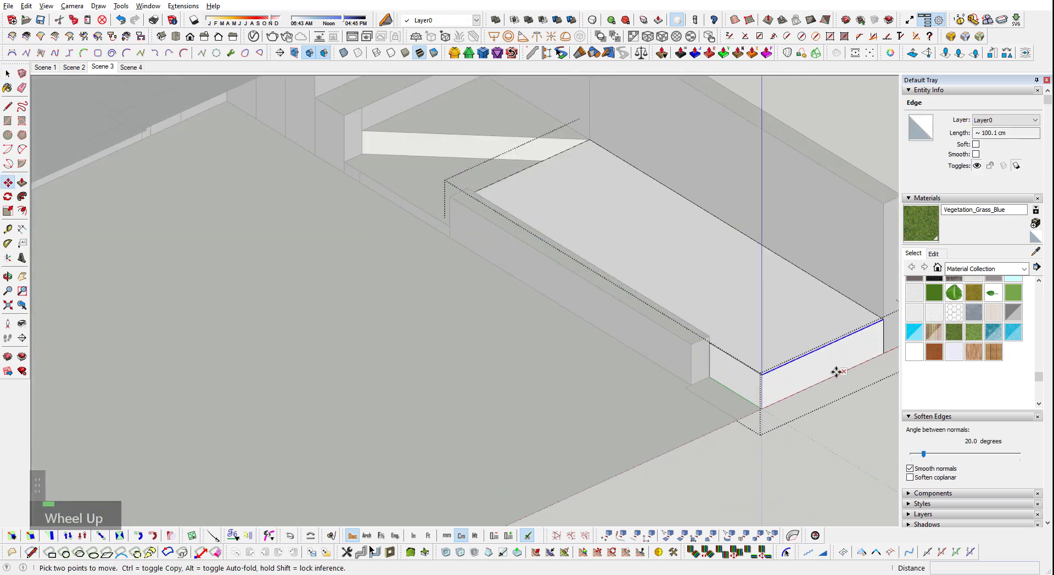
pyautogui.press('space')
pyautogui.click(823, 381)
pyautogui.press('ctrl')
pyautogui.keyDown('shift'); pyautogui.moveTo(822, 380); pyautogui.dragTo(407, 372, button='middle'); pyautogui.keyUp('shift')
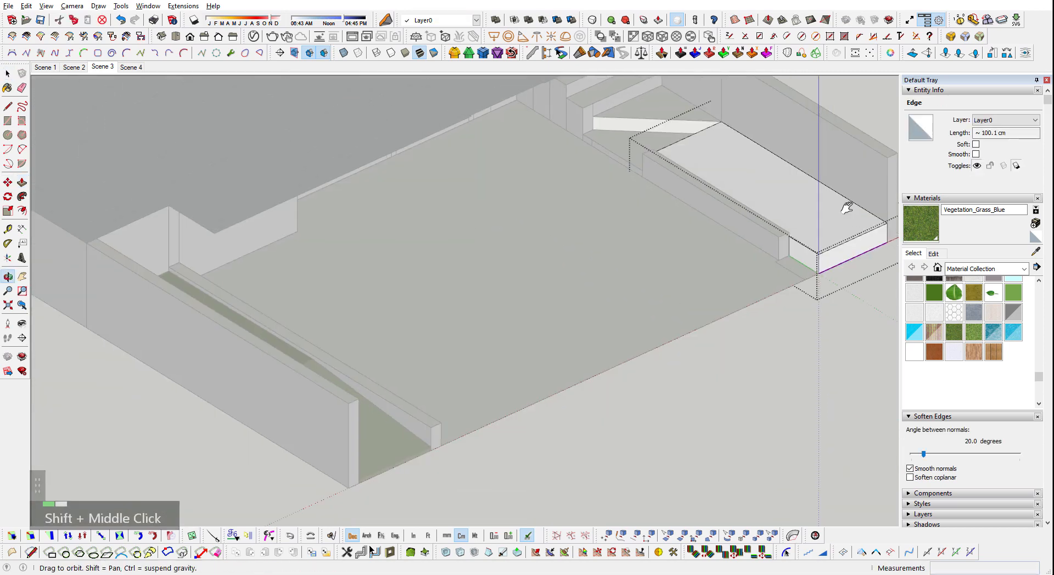
pyautogui.keyDown('shift'); pyautogui.scroll(3, 407, 371); pyautogui.keyUp('shift')
pyautogui.keyDown('shift'); pyautogui.click(393, 374); pyautogui.keyUp('shift')
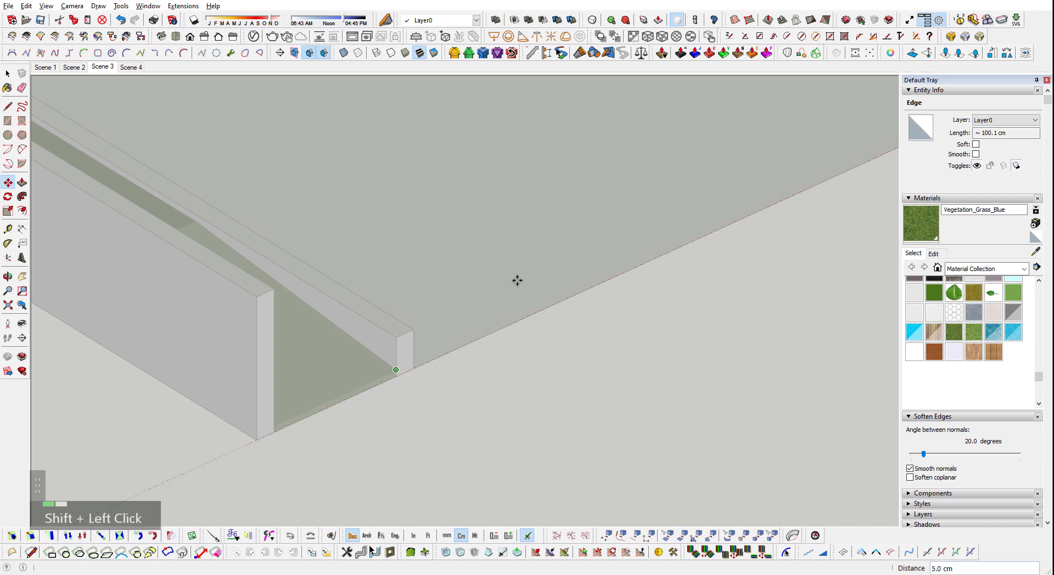
pyautogui.keyDown('shift'); pyautogui.scroll(-3, 518, 280); pyautogui.keyUp('shift')
# - Move the stair-side garden block's top front edge back along its length to form a slope
pyautogui.press('space')
pyautogui.press('m')
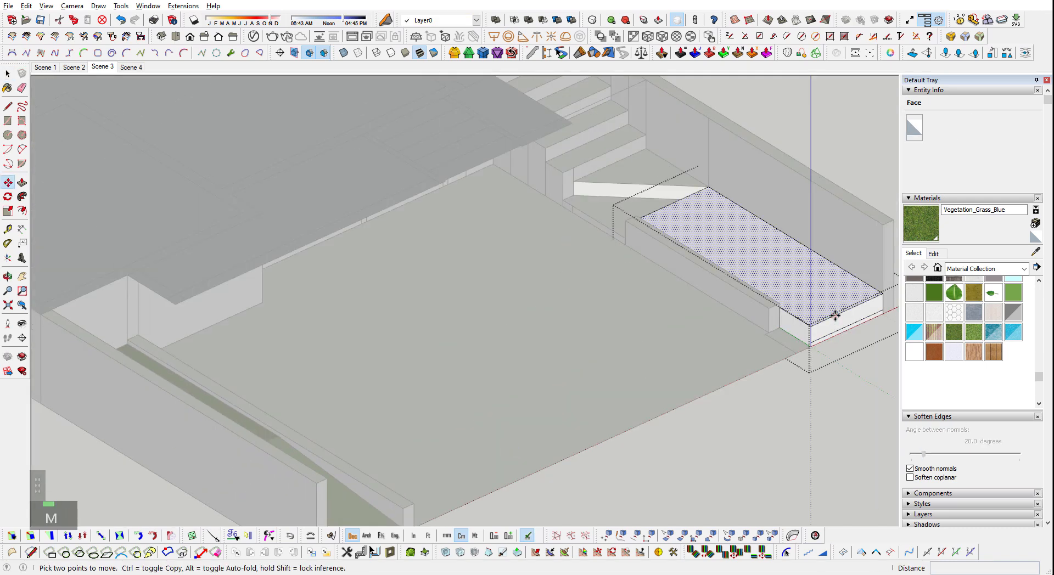
pyautogui.press('space')
pyautogui.click(838, 318)
pyautogui.press('space')
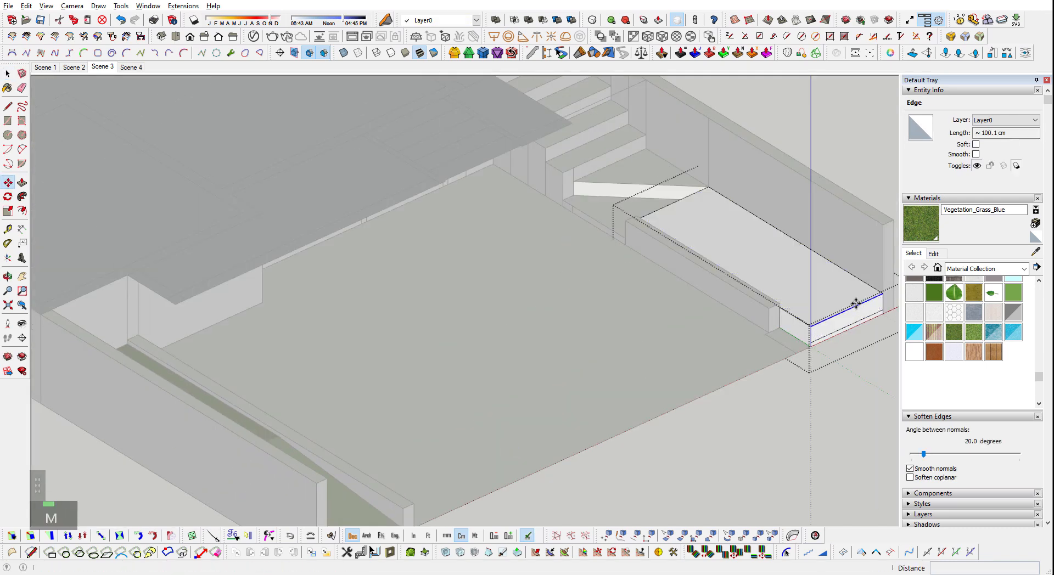
pyautogui.click(856, 304)
pyautogui.keyDown('shift'); pyautogui.click(280, 438); pyautogui.keyUp('shift')
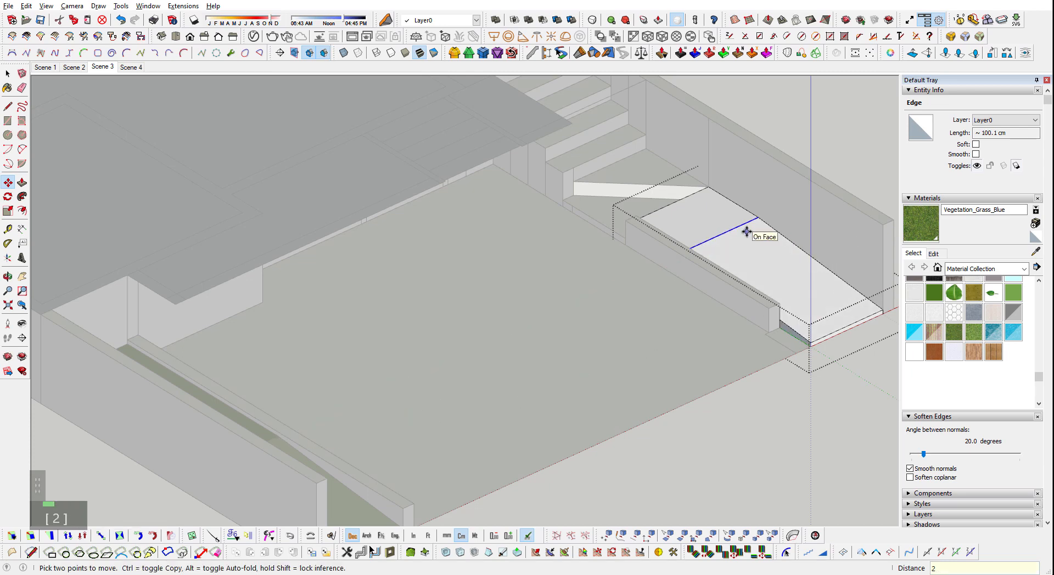
# - Isolate the garden block and erase the leftover vertical edges on its kerb-side face
pyautogui.hotkey('shift', 'q')
pyautogui.press('space')
pyautogui.scroll(3, 780, 308)
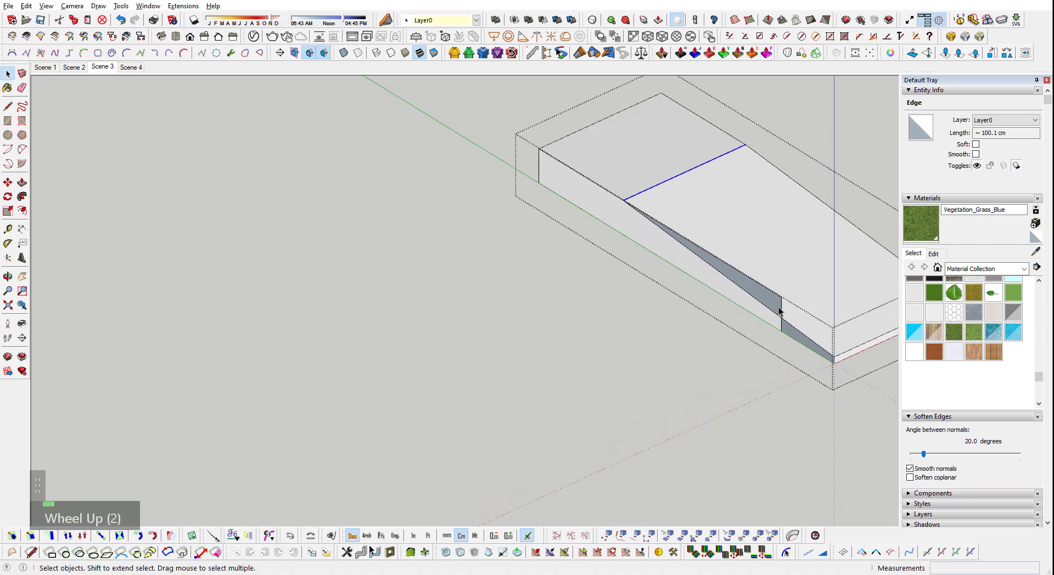
pyautogui.hotkey('shift', 'e')
pyautogui.click(790, 308)
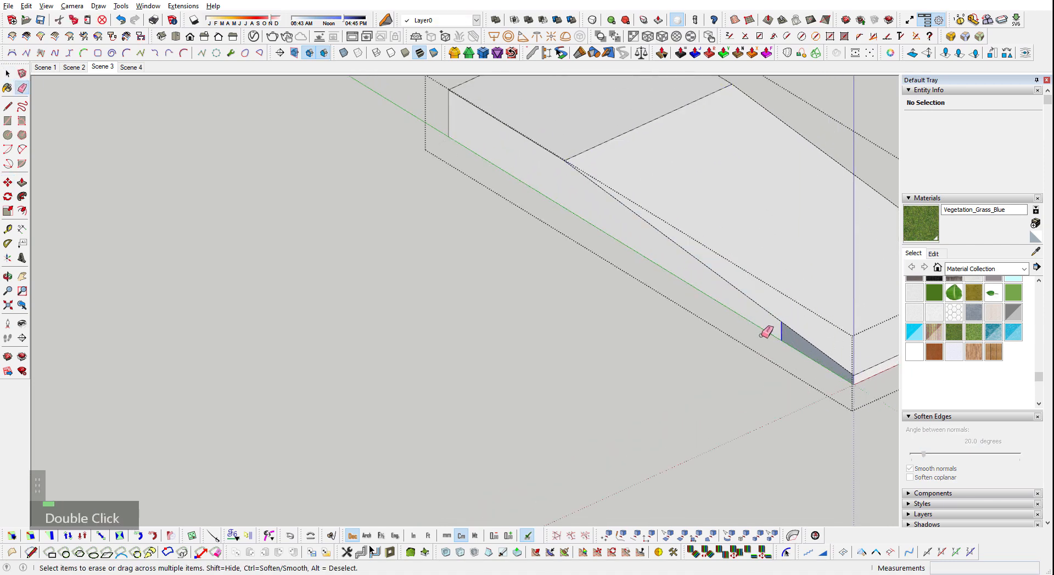
pyautogui.press('space')
pyautogui.scroll(-3, 518, 139)
# - Redraw a bottom edge of the garden block to close its open side face
pyautogui.press('l')
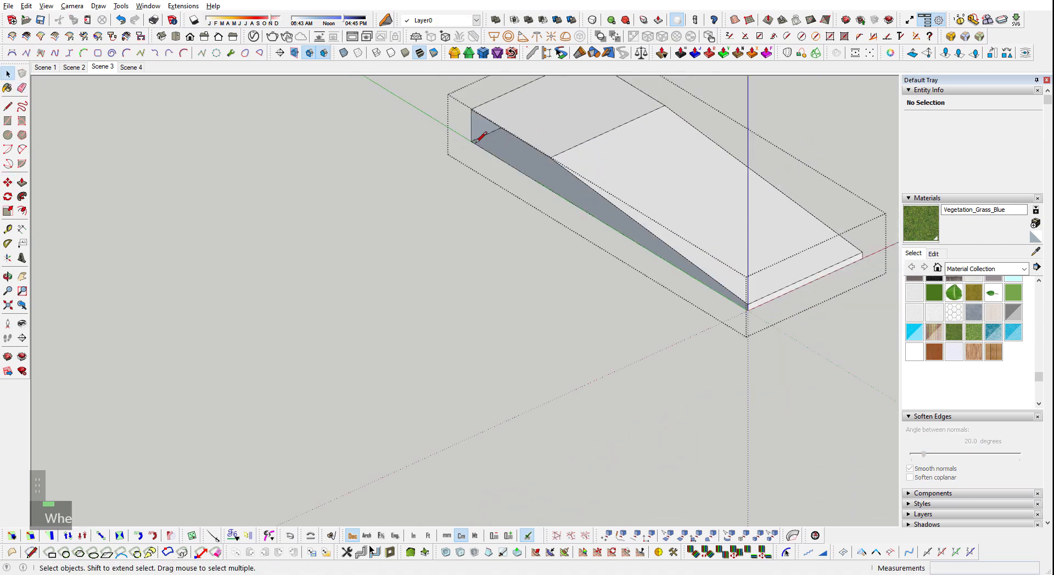
pyautogui.click(471, 141)
pyautogui.moveTo(475, 134); pyautogui.dragTo(445, 268, button='middle')
pyautogui.press('space')
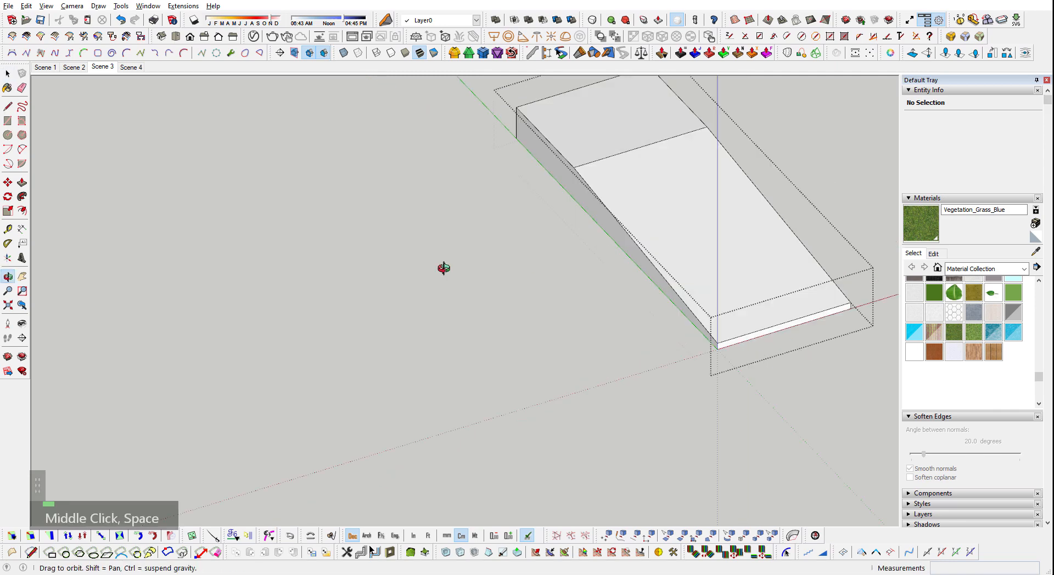
# - Paint the whole stair-side garden block with the Vegetation_Grass_Blue material and leave its group
pyautogui.press('Escape')
pyautogui.doubleClick(493, 339)
pyautogui.tripleClick(493, 340)
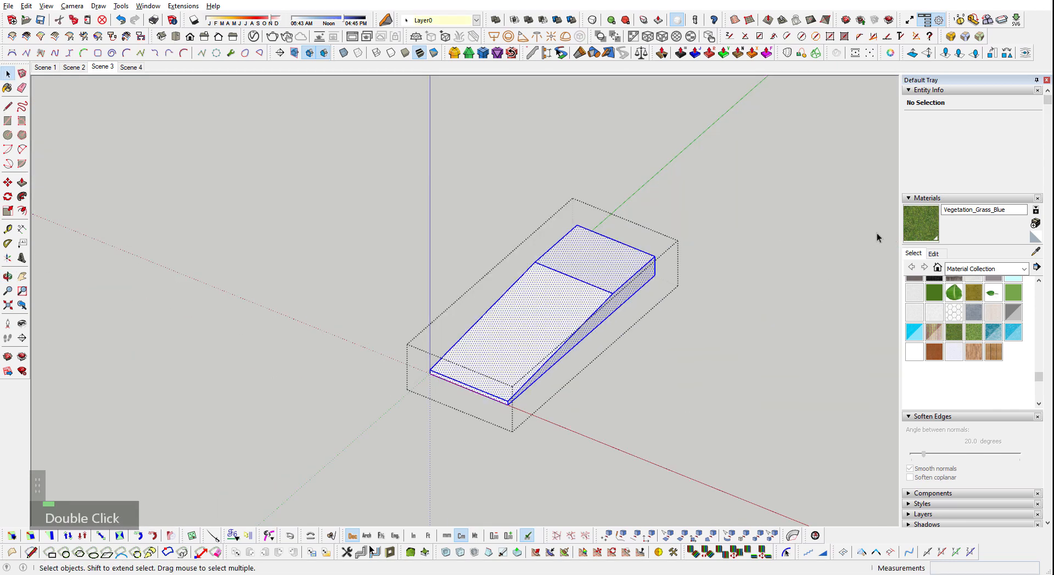
pyautogui.click(921, 223)
pyautogui.click(593, 285)
pyautogui.press('space')
pyautogui.press('Escape')
pyautogui.scroll(-4, 520, 324)
pyautogui.moveTo(520, 324); pyautogui.dragTo(816, 381, button='middle')
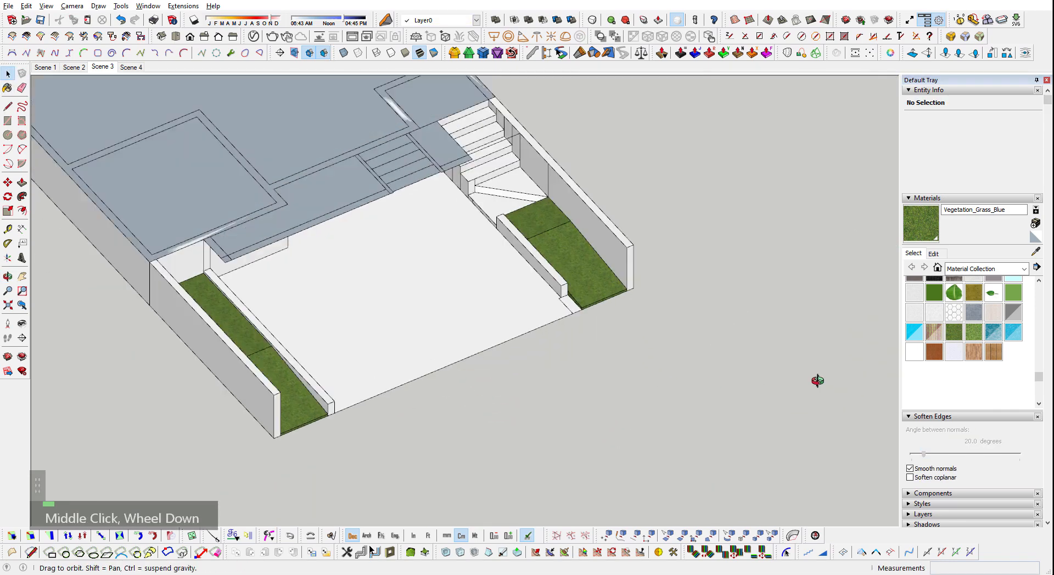
# - Examine the two grass gardens and the front edge of the floor plan above the parking area
pyautogui.scroll(3, 539, 221)
pyautogui.moveTo(539, 221); pyautogui.dragTo(599, 376, button='middle')
pyautogui.scroll(2, 598, 377)
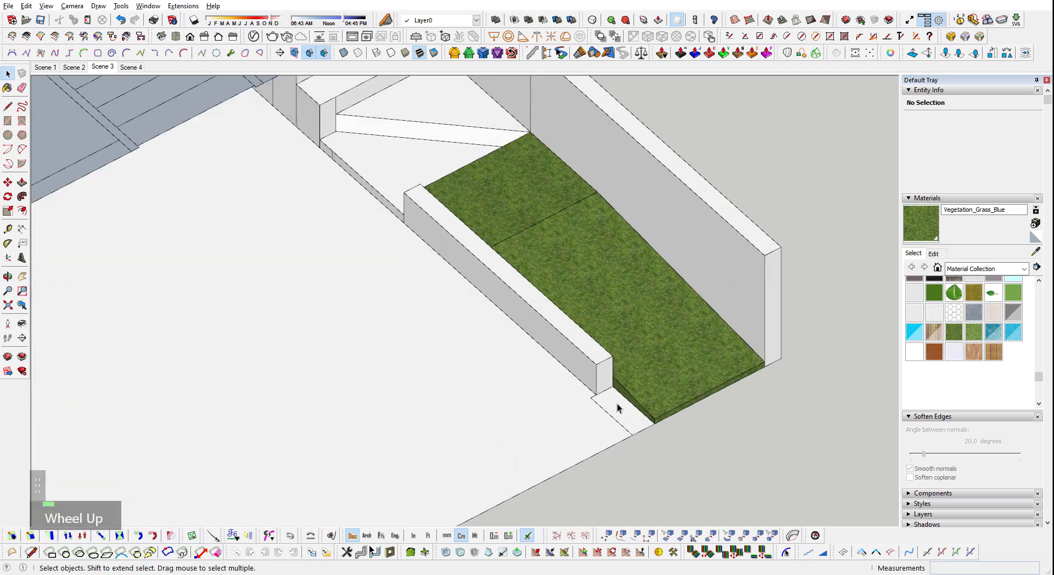
pyautogui.scroll(-4, 583, 419)
pyautogui.moveTo(584, 419); pyautogui.dragTo(684, 318, button='middle')
pyautogui.scroll(1, 598, 344)
pyautogui.moveTo(409, 268); pyautogui.dragTo(219, 328, button='middle')
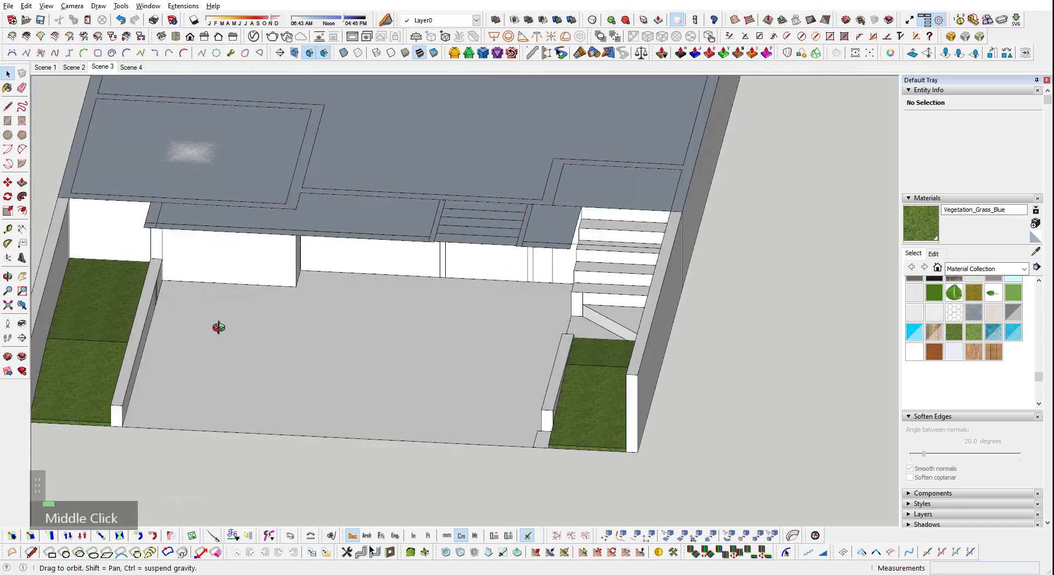
pyautogui.scroll(2, 362, 222)
pyautogui.doubleClick(360, 218)
pyautogui.moveTo(359, 218); pyautogui.dragTo(525, 349, button='middle')
pyautogui.scroll(-3, 424, 306)
pyautogui.scroll(2, 273, 379)
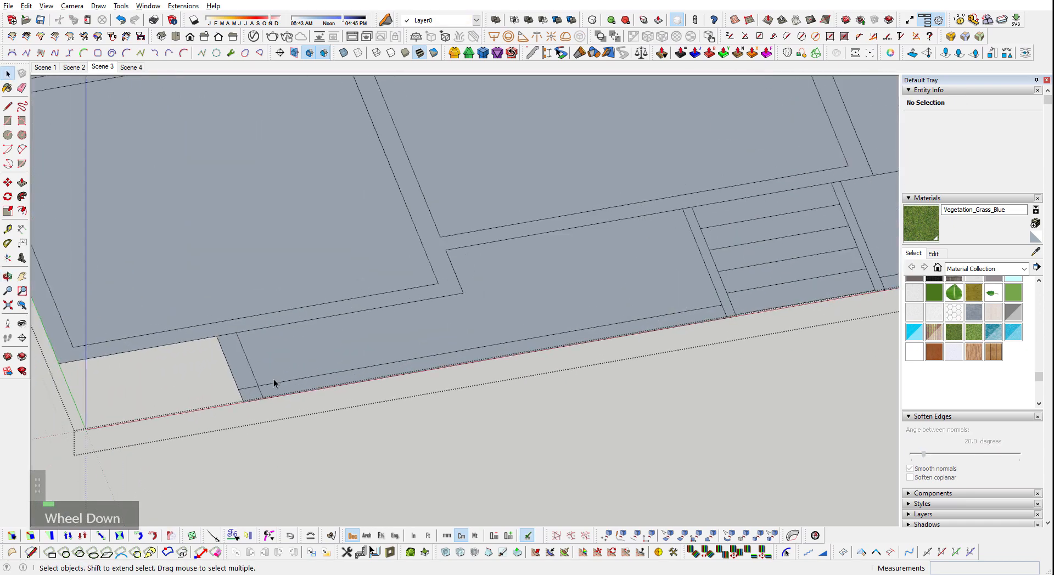
pyautogui.click(273, 379)
pyautogui.scroll(-6, 640, 387)
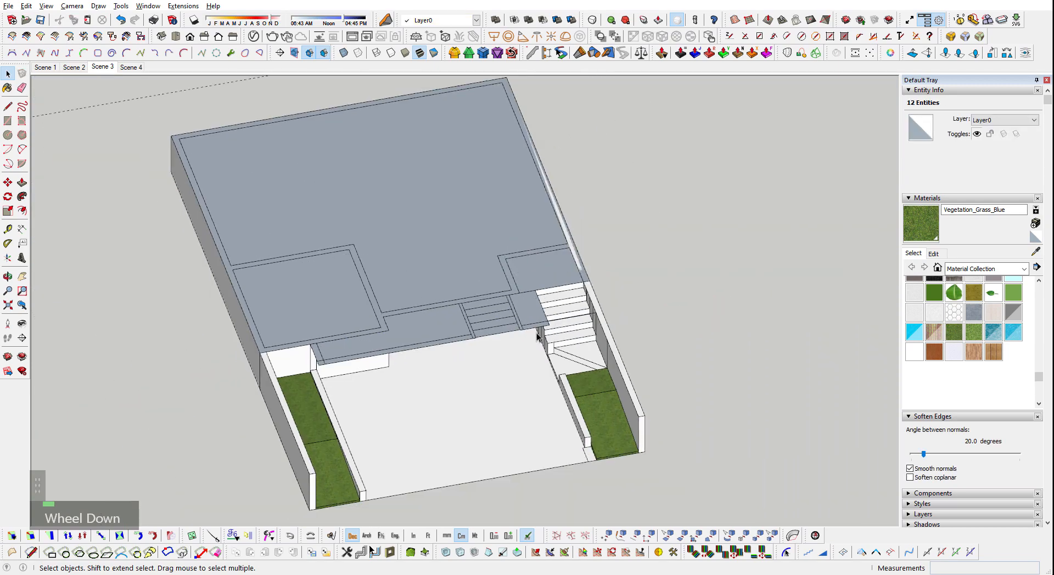
# - Open the lowest floor's wall and slab group and select all of its geometry
pyautogui.moveTo(641, 386); pyautogui.dragTo(562, 352, button='middle')
pyautogui.scroll(-3, 305, 394)
pyautogui.keyDown('shift'); pyautogui.scroll(2, 274, 380); pyautogui.keyUp('shift')
pyautogui.tripleClick(272, 379)
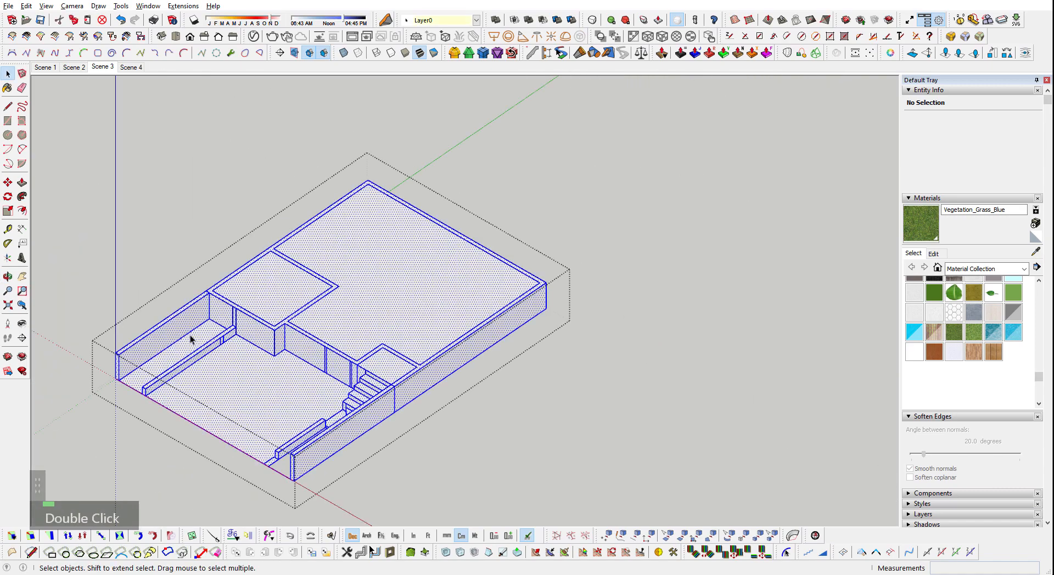
pyautogui.moveTo(191, 337); pyautogui.dragTo(553, 372, button='middle')
pyautogui.scroll(3, 553, 371)
pyautogui.keyDown('shift'); pyautogui.moveTo(446, 455); pyautogui.dragTo(468, 303, button='middle'); pyautogui.keyUp('shift')
pyautogui.scroll(3, 584, 299)
pyautogui.scroll(-4, 584, 299)
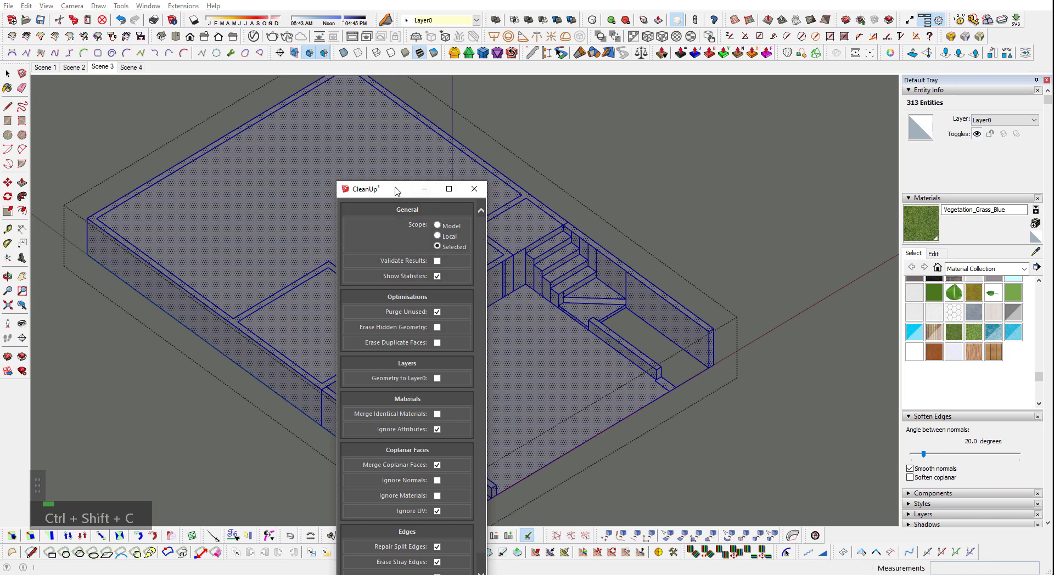
# - Run CleanUp³ on the selected geometry with coplanar faces merged, split edges repaired and stray edges erased
pyautogui.moveTo(397, 191); pyautogui.dragTo(778, 108)
pyautogui.scroll(3, 463, 303)
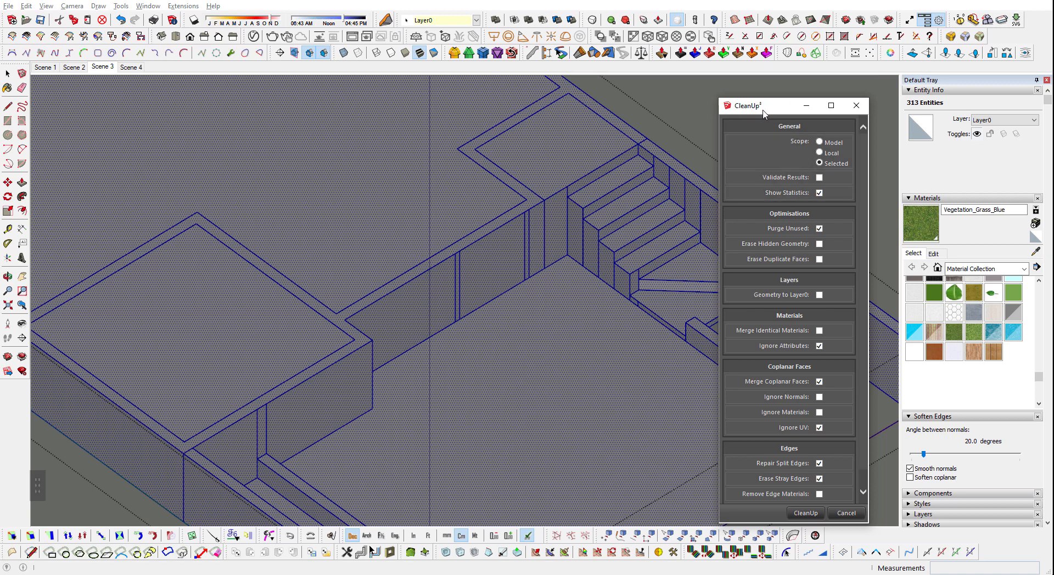
pyautogui.click(857, 106)
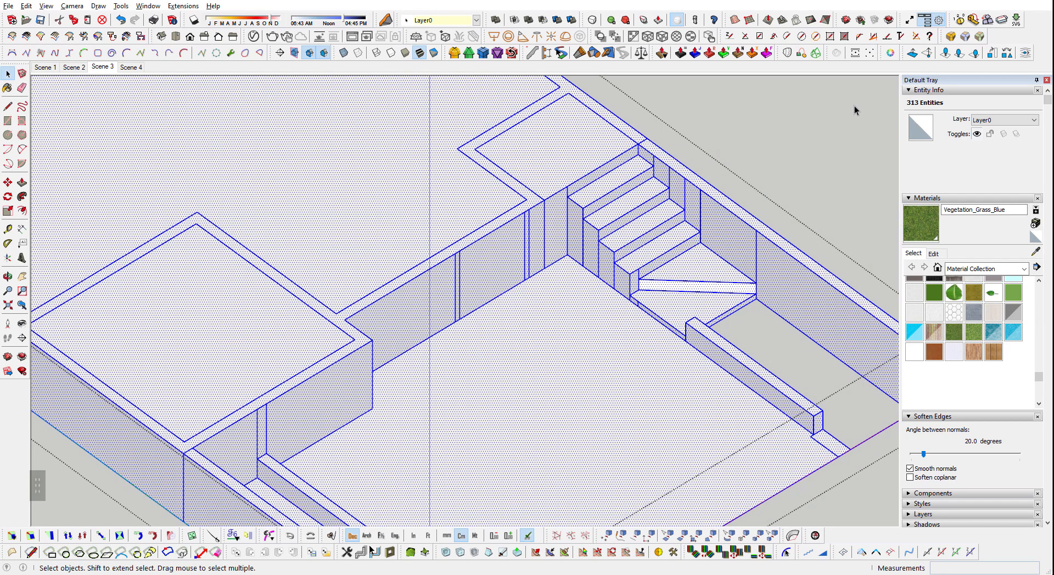
pyautogui.hotkey('ctrl', 'shift', 'c')
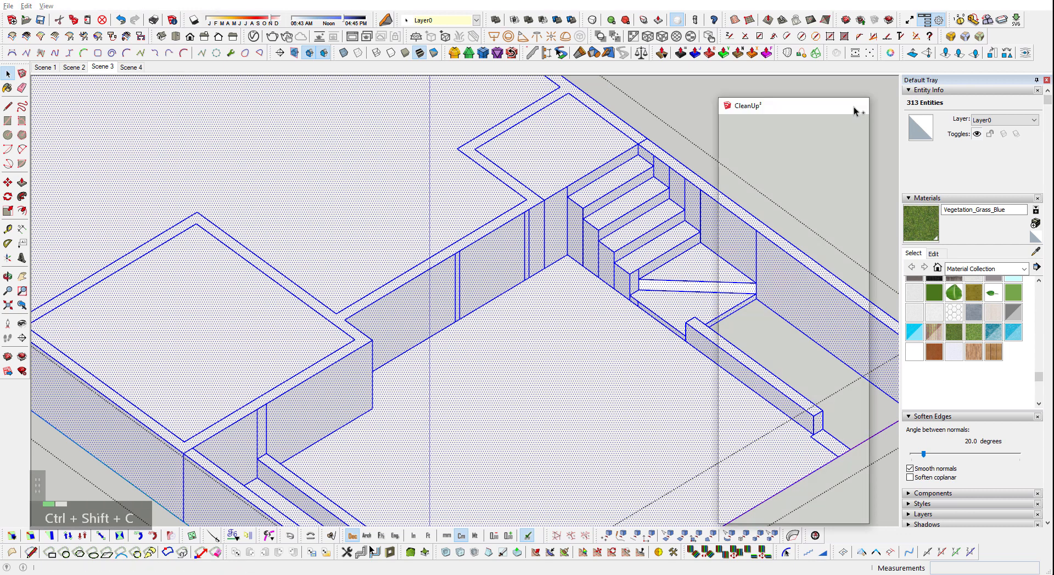
pyautogui.moveTo(763, 106); pyautogui.dragTo(406, 100)
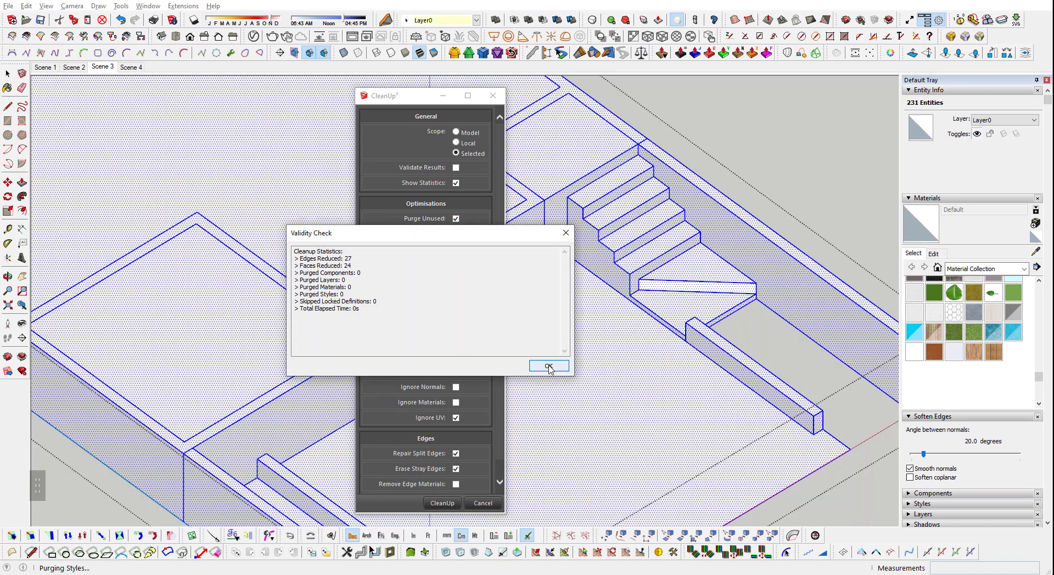
pyautogui.click(549, 366)
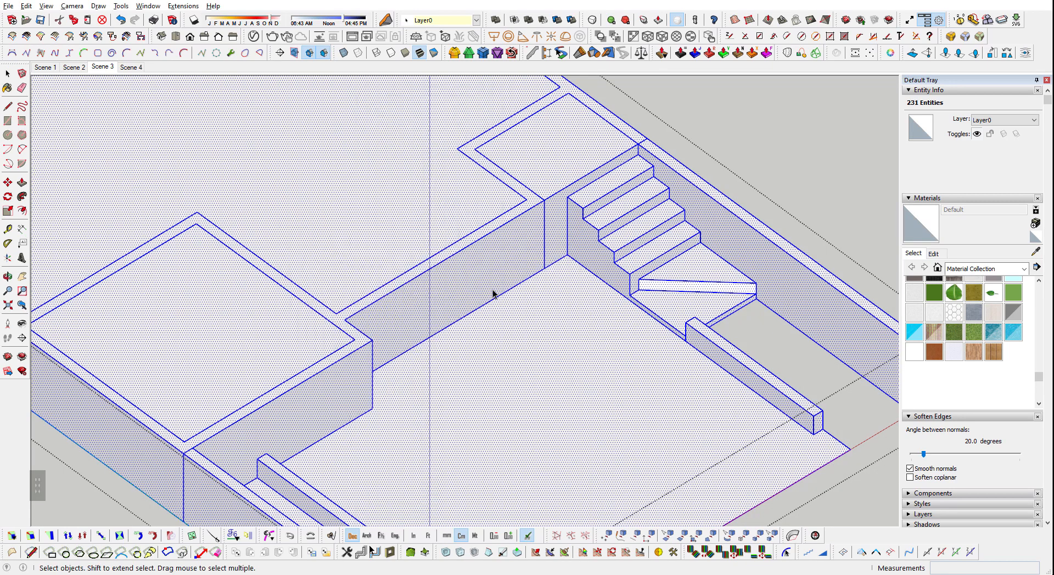
# - View the keyboard shortcut preferences and their import dialog without importing anything
pyautogui.click(128, 10)
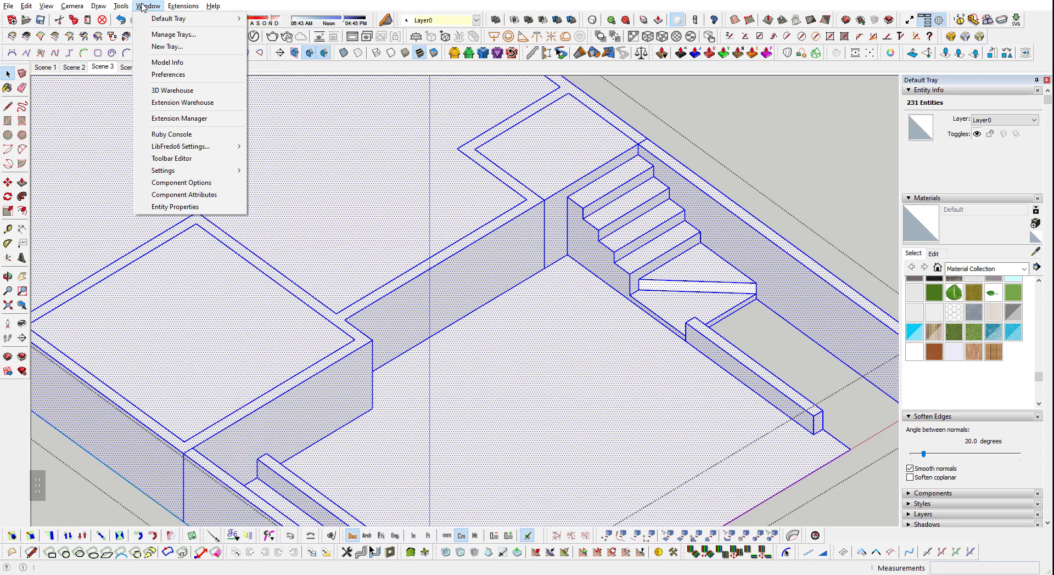
pyautogui.click(215, 74)
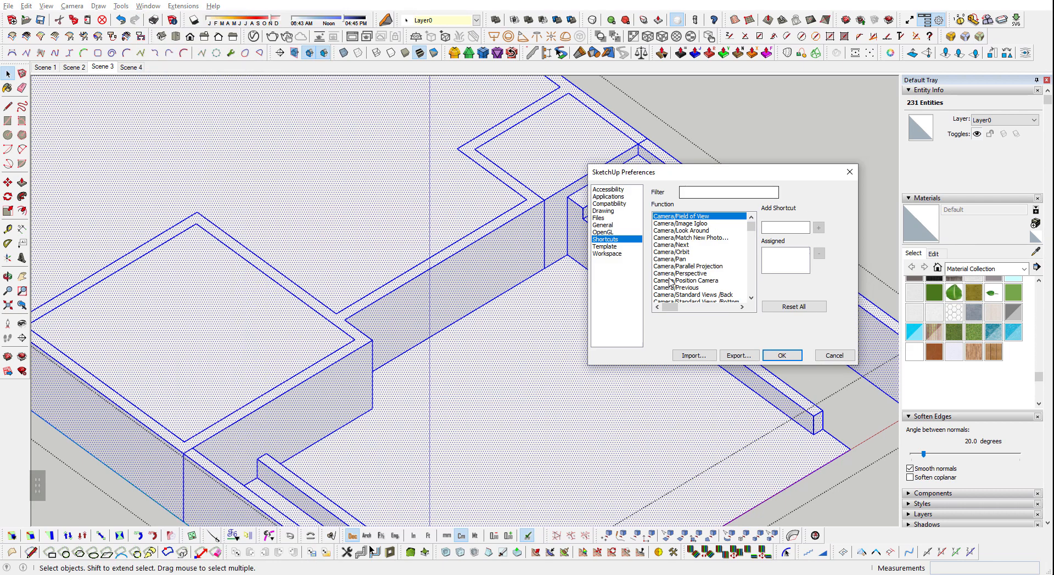
pyautogui.click(693, 356)
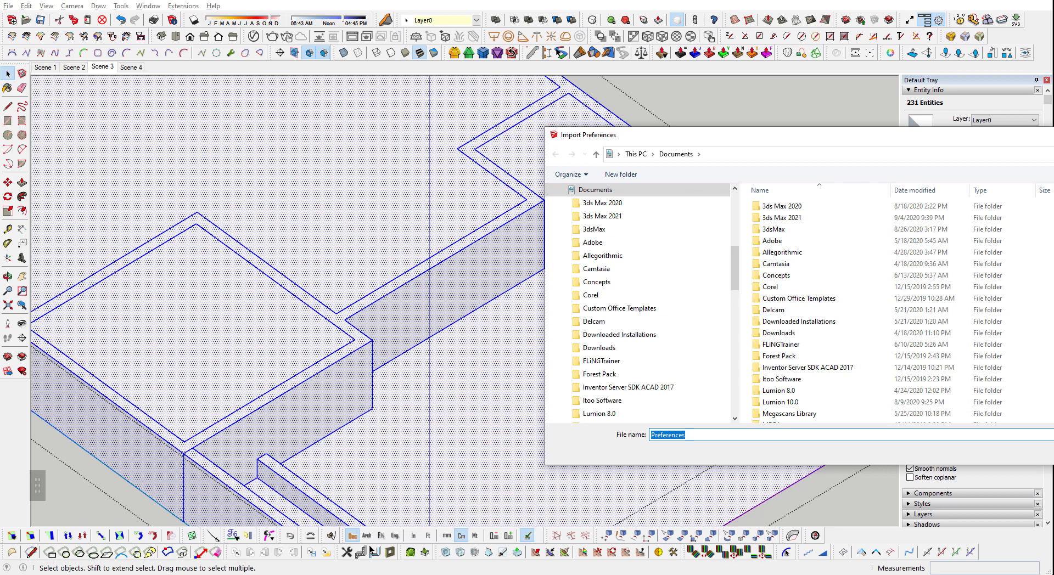
pyautogui.press('Escape')
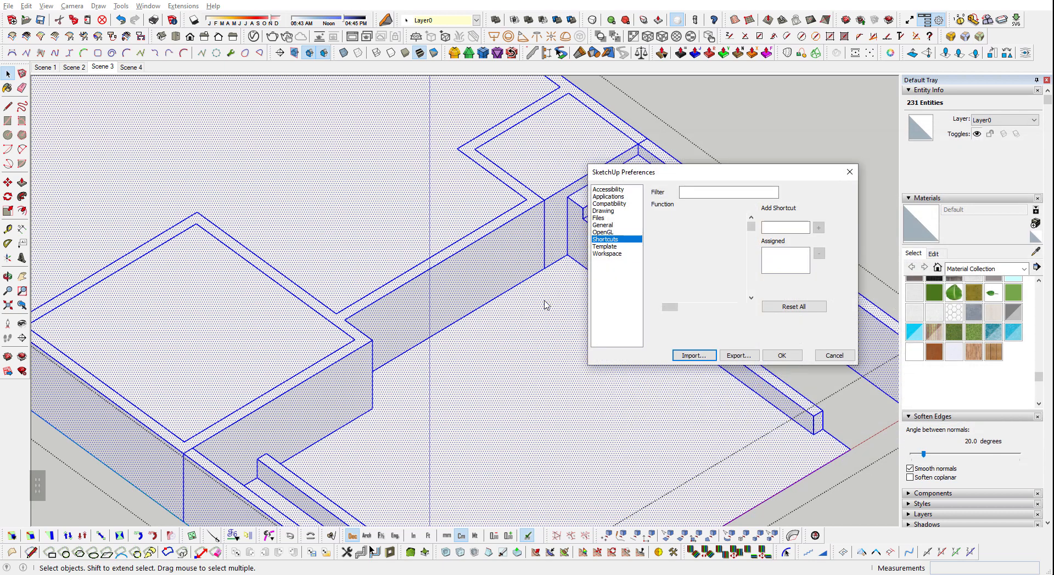
pyautogui.hotkey('alt', 'Tab')
pyautogui.hotkey('alt', 'Tab')
# - Save the model and erase the leftover vertical edge on the wall beside the stairs
pyautogui.moveTo(571, 274)
pyautogui.mouseDown(button='middle')
pyautogui.moveTo(515, 264)
pyautogui.moveTo(439, 280)
pyautogui.mouseUp(button='middle')
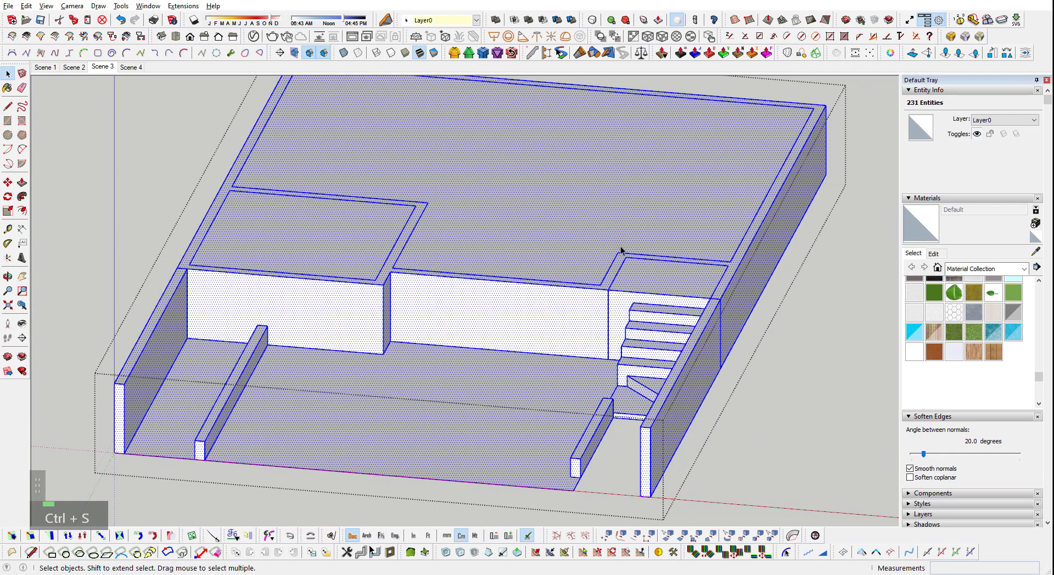
pyautogui.moveTo(466, 304)
pyautogui.mouseDown(button='middle')
pyautogui.moveTo(732, 338)
pyautogui.moveTo(587, 266)
pyautogui.mouseUp(button='middle')
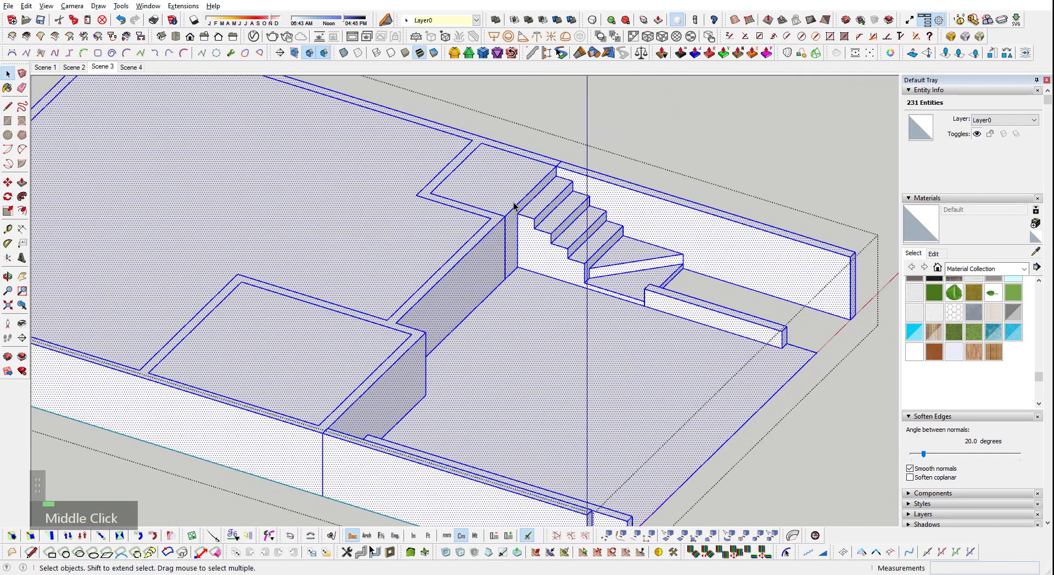
pyautogui.scroll(4, 515, 208)
pyautogui.press('e')
pyautogui.keyDown('shift'); pyautogui.click(472, 270); pyautogui.keyUp('shift')
pyautogui.scroll(-4, 469, 272)
pyautogui.moveTo(469, 272)
pyautogui.mouseDown(button='middle')
pyautogui.moveTo(466, 174)
pyautogui.moveTo(352, 91)
pyautogui.mouseUp(button='middle')
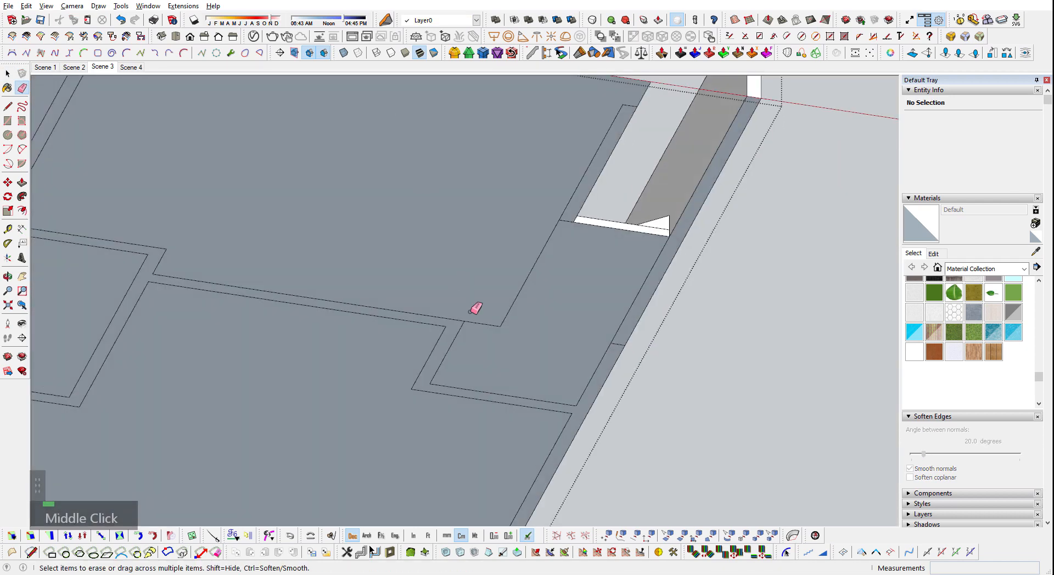
pyautogui.moveTo(476, 310); pyautogui.dragTo(434, 409, button='middle')
pyautogui.scroll(-2, 476, 258)
pyautogui.moveTo(477, 258)
pyautogui.mouseDown(button='middle')
pyautogui.moveTo(576, 354)
pyautogui.moveTo(722, 319)
pyautogui.mouseUp(button='middle')
pyautogui.press('Escape')
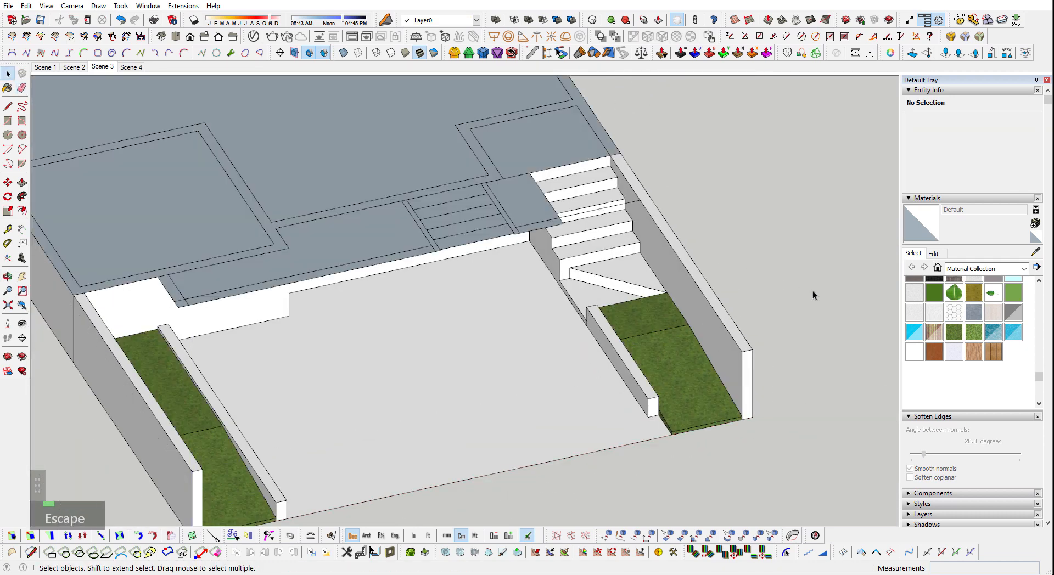
# - Open the floor plan group on the slab and isolate it from the rest of the model
pyautogui.keyDown('shift'); pyautogui.moveTo(812, 291); pyautogui.dragTo(565, 364, button='middle'); pyautogui.keyUp('shift')
pyautogui.scroll(-2, 516, 258)
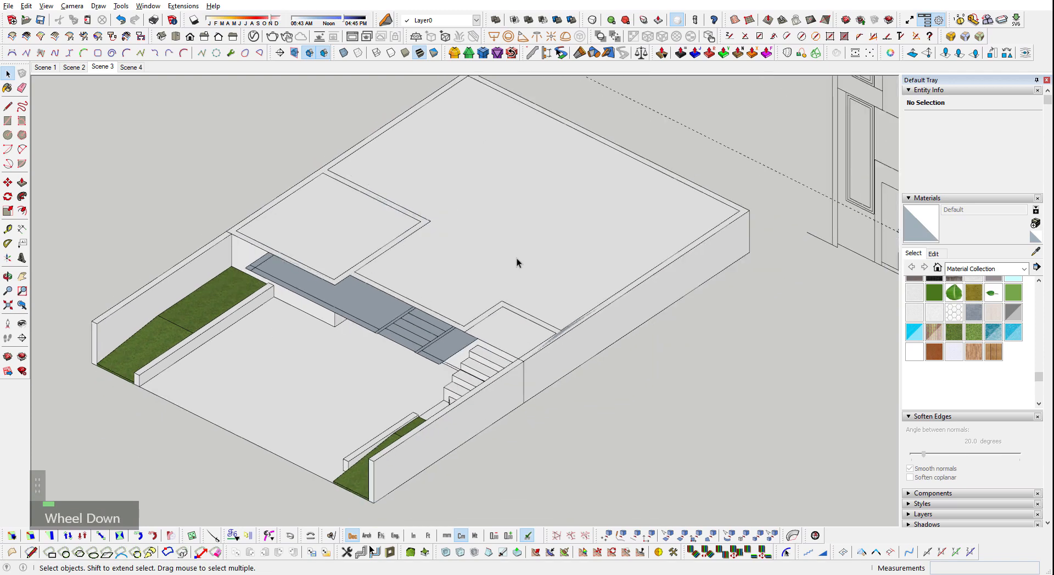
pyautogui.tripleClick(394, 322)
pyautogui.scroll(-5, 510, 303)
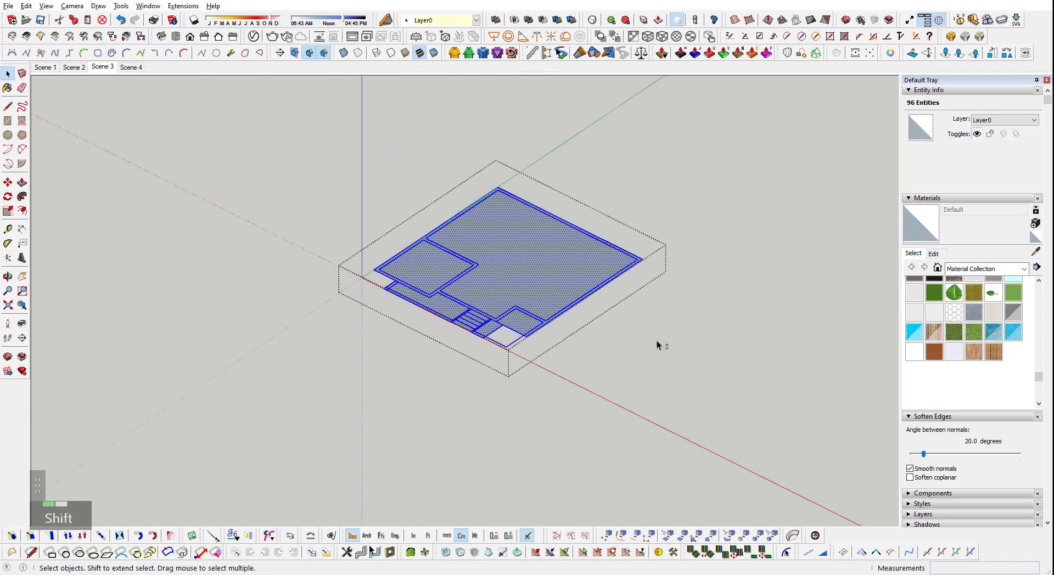
pyautogui.hotkey('shift', 'q')
pyautogui.scroll(3, 704, 203)
pyautogui.hotkey('shift', 'q')
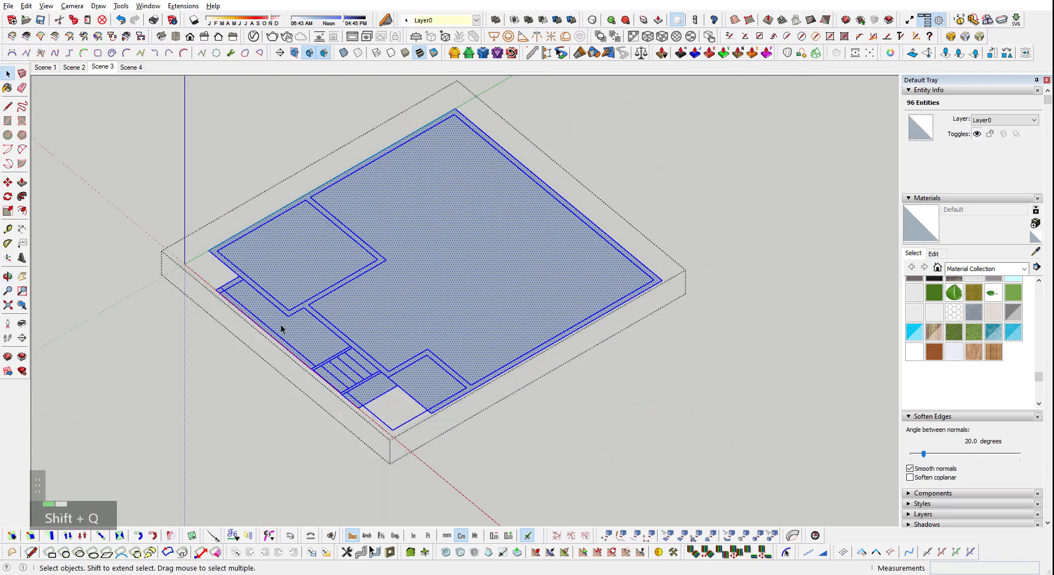
# - Delete the floor faces of the main interior, the front room and the terrace, then show the rest of the model again
pyautogui.scroll(3, 281, 324)
pyautogui.click(327, 197)
pyautogui.press('e')
pyautogui.click(418, 308)
pyautogui.press('e')
pyautogui.click(506, 427)
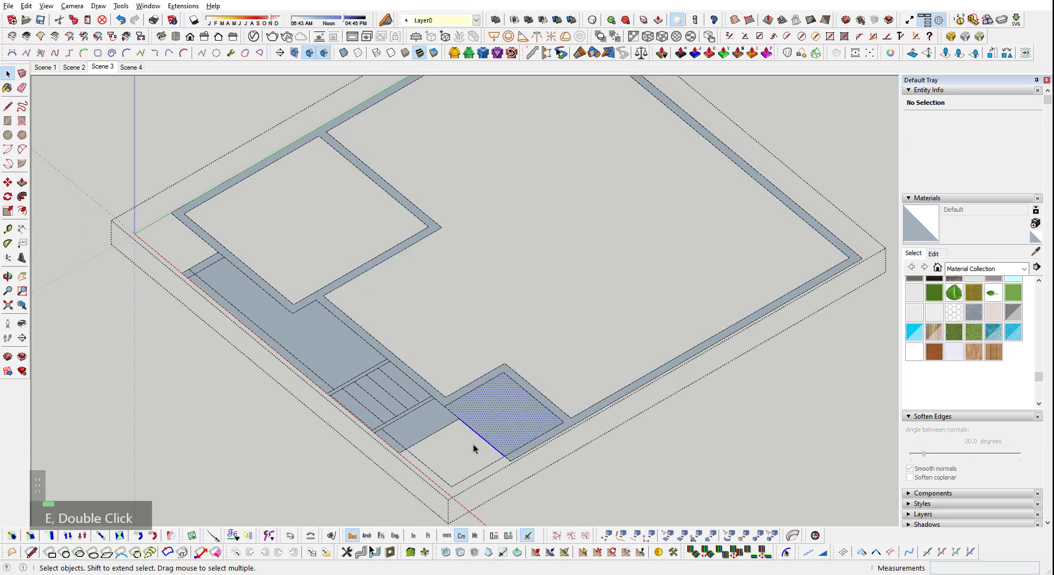
pyautogui.press('e')
pyautogui.moveTo(576, 379); pyautogui.dragTo(703, 387, button='middle')
pyautogui.hotkey('shift', 'q')
pyautogui.scroll(-3, 584, 328)
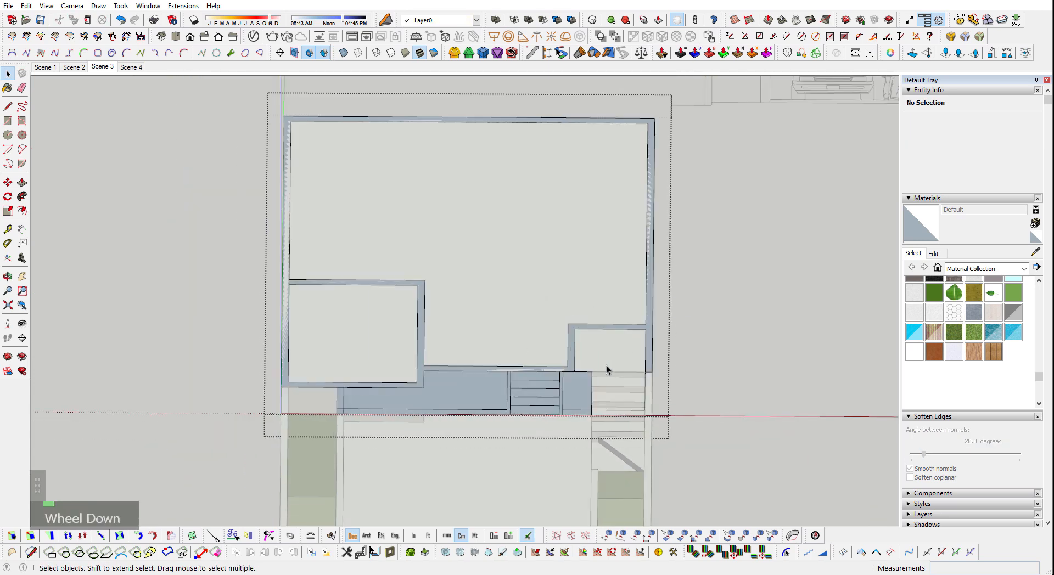
# - Extrude the plan's wall outline upward 300 cm with Push/Pull, referencing the front elevation, and leave the group
pyautogui.moveTo(585, 327); pyautogui.dragTo(499, 315, button='middle')
pyautogui.scroll(2, 698, 275)
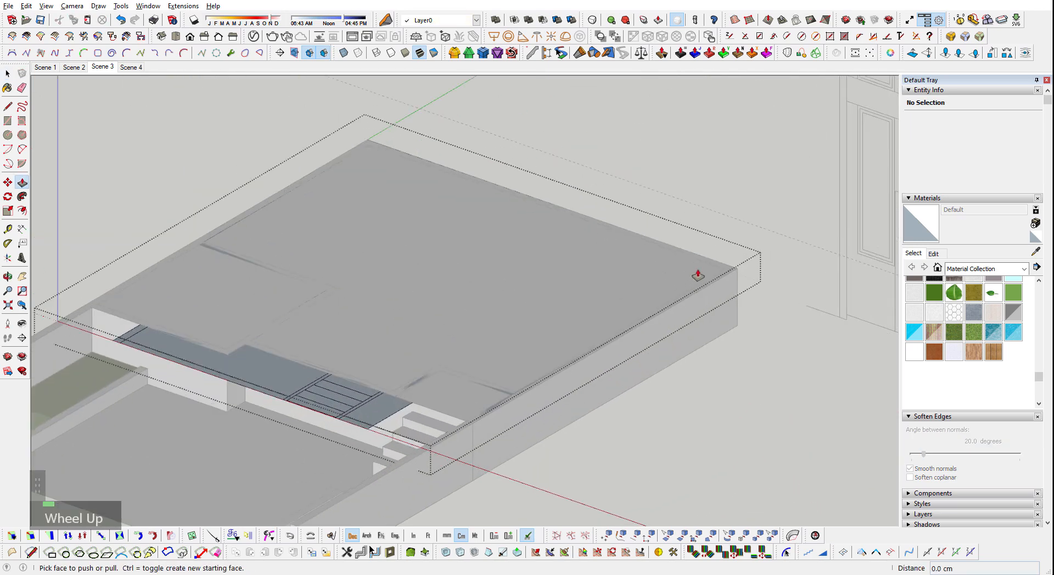
pyautogui.click(740, 229)
pyautogui.keyDown('shift'); pyautogui.moveTo(741, 229); pyautogui.dragTo(565, 279, button='middle'); pyautogui.keyUp('shift')
pyautogui.keyDown('shift'); pyautogui.moveTo(565, 279); pyautogui.dragTo(478, 342, button='middle'); pyautogui.keyUp('shift')
pyautogui.scroll(-2, 479, 346)
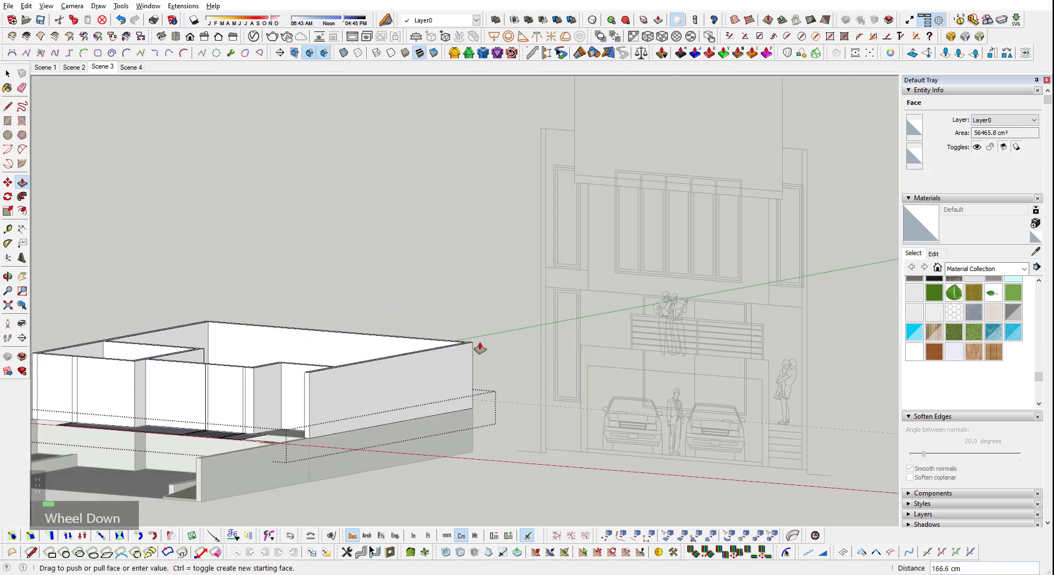
pyautogui.scroll(3, 546, 286)
pyautogui.scroll(-2, 547, 288)
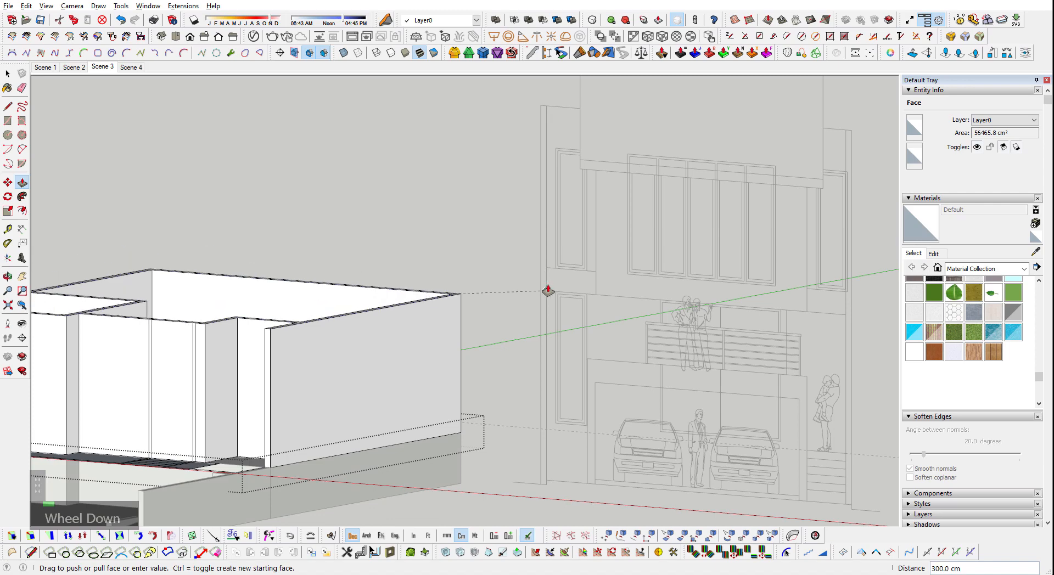
pyautogui.hotkey('shift', 'h')
pyautogui.moveTo(465, 294); pyautogui.dragTo(440, 318, button='middle')
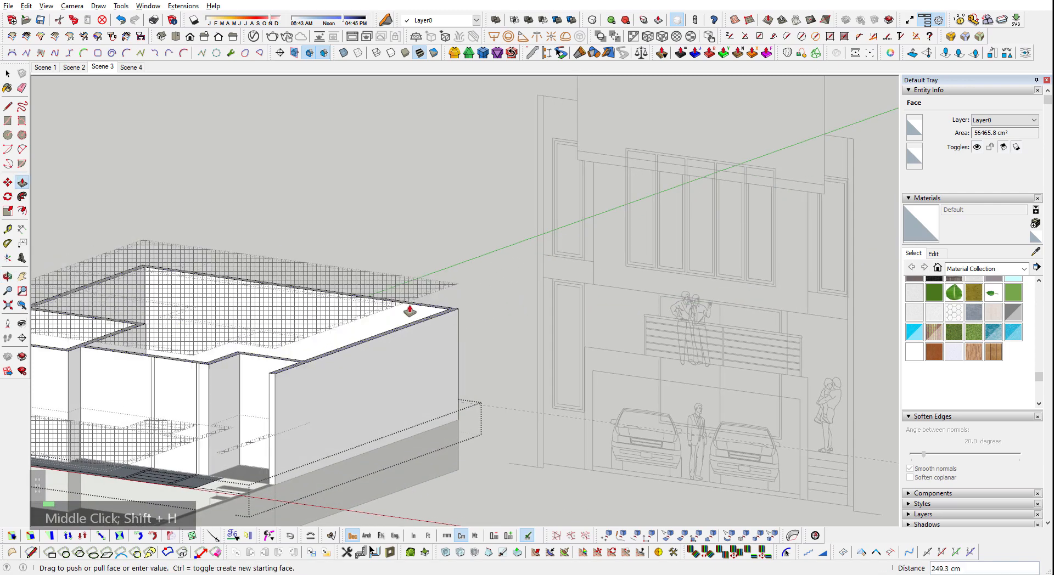
pyautogui.scroll(2, 291, 337)
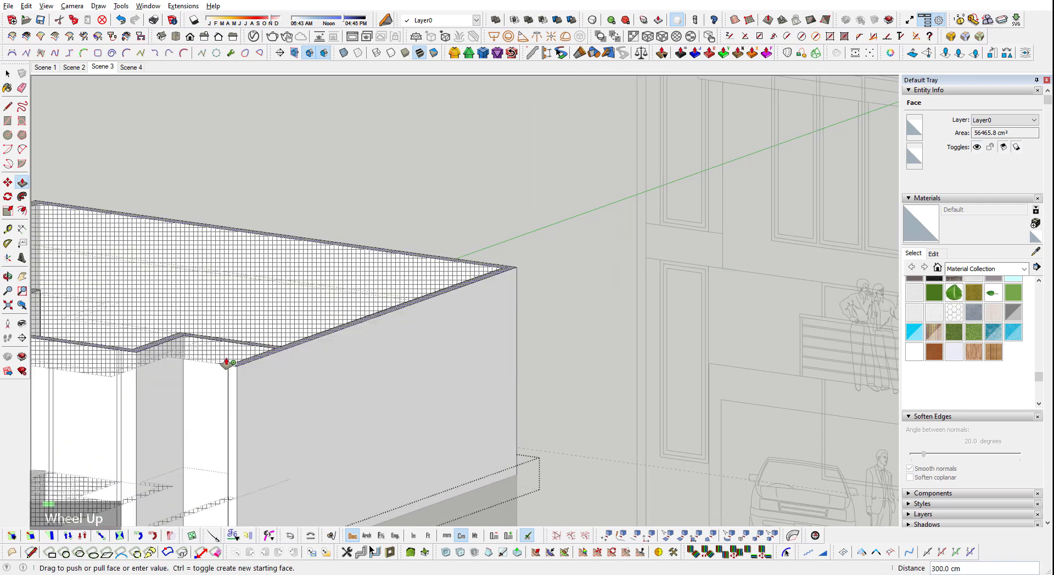
pyautogui.click(645, 258)
pyautogui.scroll(-3, 518, 240)
pyautogui.hotkey('shift', 'h')
pyautogui.scroll(-3, 263, 307)
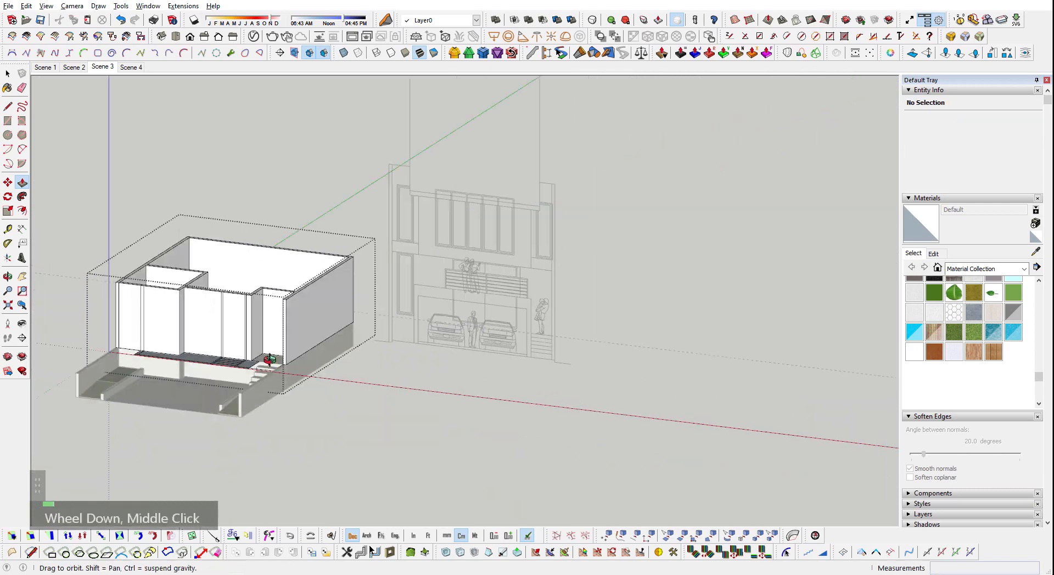
pyautogui.scroll(2, 422, 371)
pyautogui.press('space')
pyautogui.press('Escape')
# - Show hidden geometry, unhide the upper floor plan group in front of the new walls, and turn hidden geometry off again
pyautogui.moveTo(271, 359); pyautogui.dragTo(437, 351, button='middle')
pyautogui.scroll(3, 401, 364)
pyautogui.doubleClick(360, 349)
pyautogui.press('Escape')
pyautogui.scroll(4, 437, 352)
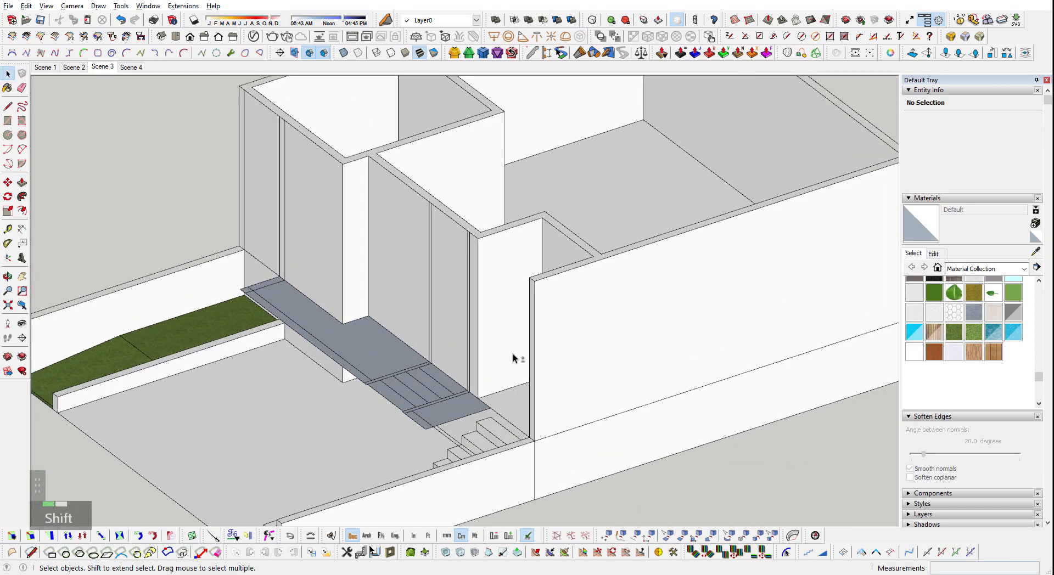
pyautogui.hotkey('shift', 'h')
pyautogui.rightClick(348, 337)
pyautogui.click(351, 277)
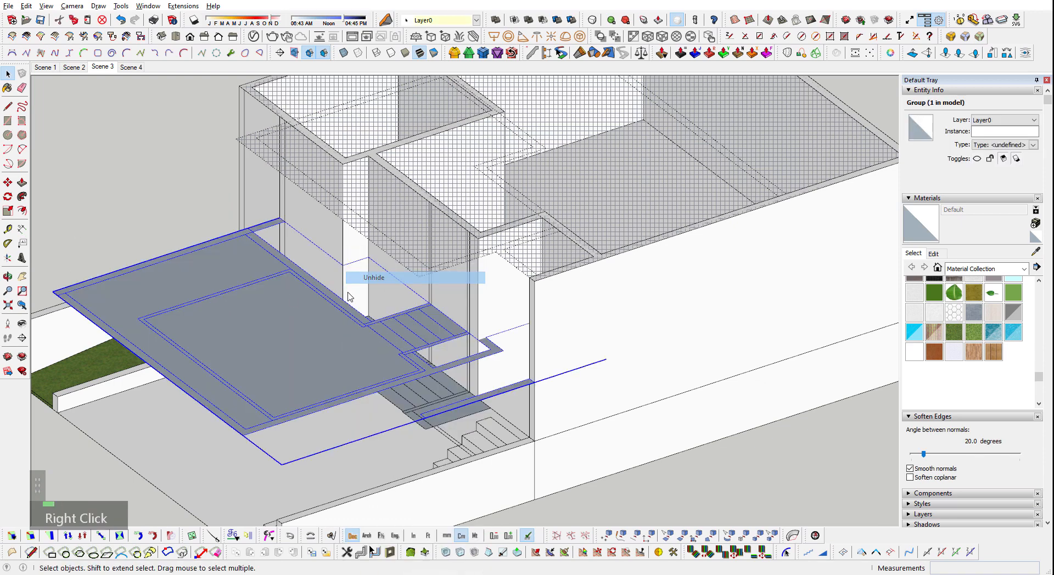
pyautogui.scroll(-5, 348, 297)
pyautogui.moveTo(452, 353); pyautogui.dragTo(347, 440, button='middle')
pyautogui.hotkey('shift', 'h')
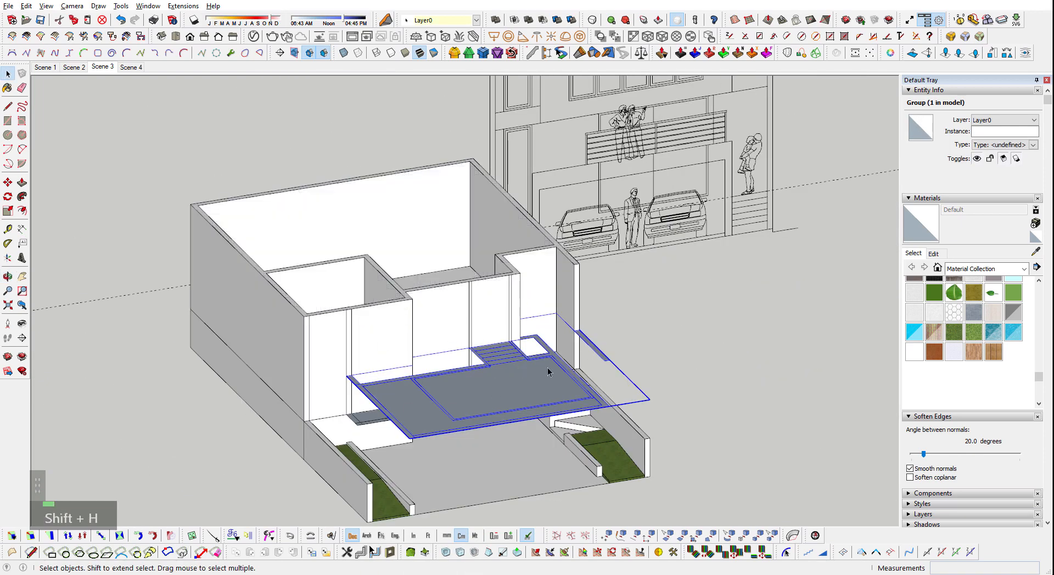
# - Inspect the unhidden floor plan group's geometry in isolation and against the surrounding walls
pyautogui.scroll(2, 506, 429)
pyautogui.doubleClick(505, 428)
pyautogui.hotkey('shift', 'q')
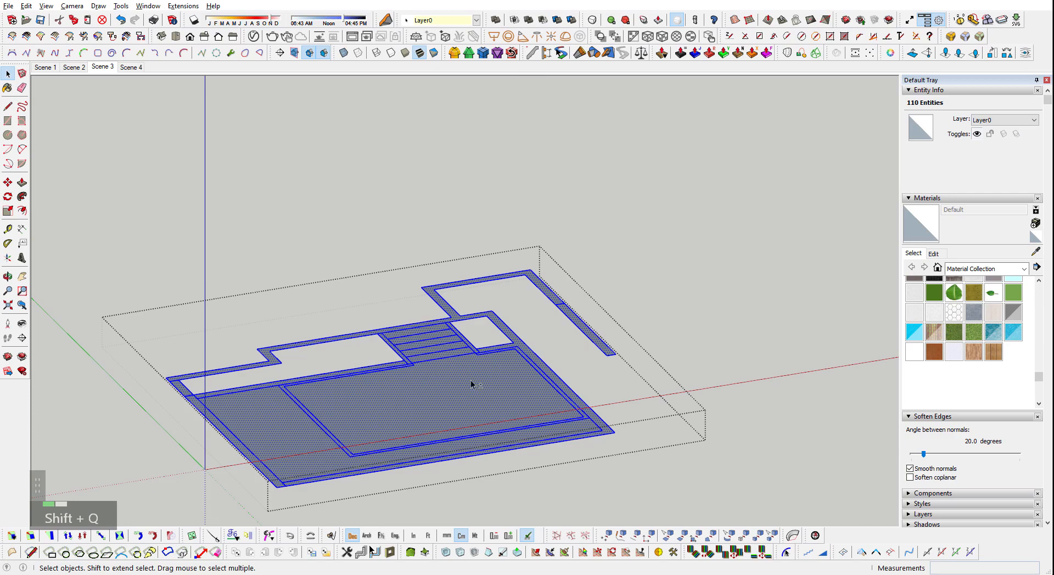
pyautogui.hotkey('shift', 'q')
pyautogui.moveTo(701, 344); pyautogui.dragTo(247, 438, button='middle')
pyautogui.keyDown('shift'); pyautogui.scroll(-2, 247, 386); pyautogui.keyUp('shift')
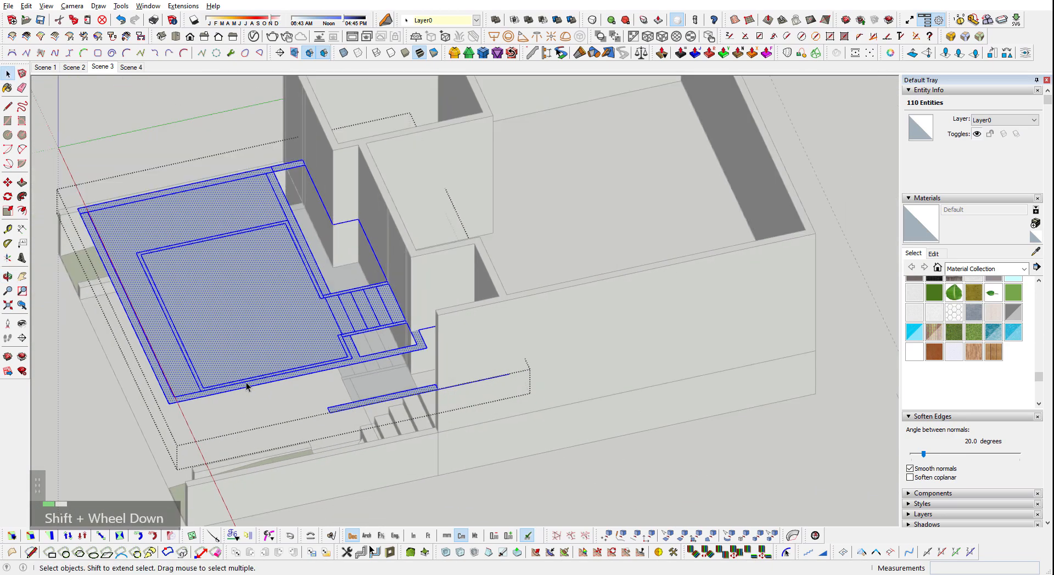
pyautogui.scroll(-3, 377, 296)
pyautogui.press('Escape')
pyautogui.moveTo(377, 296)
pyautogui.mouseDown(button='middle')
pyautogui.moveTo(522, 425)
pyautogui.moveTo(494, 384)
pyautogui.mouseUp(button='middle')
# - Switch to AutoCAD and examine the parking floor and the seating terrace with its steps in the proposal 2 drawing
pyautogui.hotkey('alt', 'Tab')
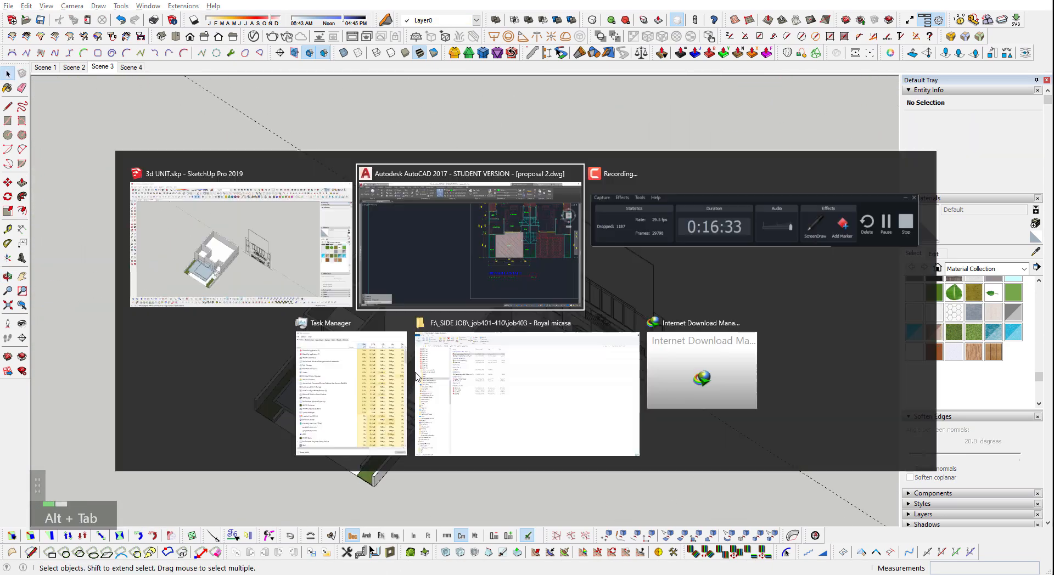
pyautogui.click(472, 255)
pyautogui.moveTo(911, 291); pyautogui.dragTo(677, 262, button='middle')
pyautogui.scroll(3, 676, 262)
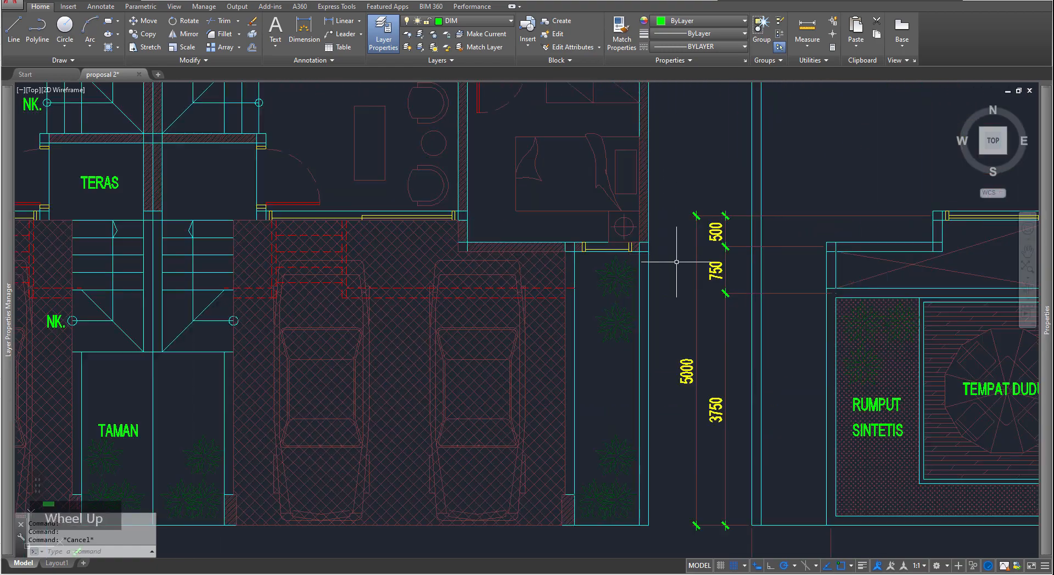
pyautogui.moveTo(329, 280); pyautogui.dragTo(617, 302, button='middle')
pyautogui.scroll(-4, 616, 301)
pyautogui.moveTo(686, 298); pyautogui.dragTo(311, 318, button='middle')
pyautogui.scroll(4, 610, 332)
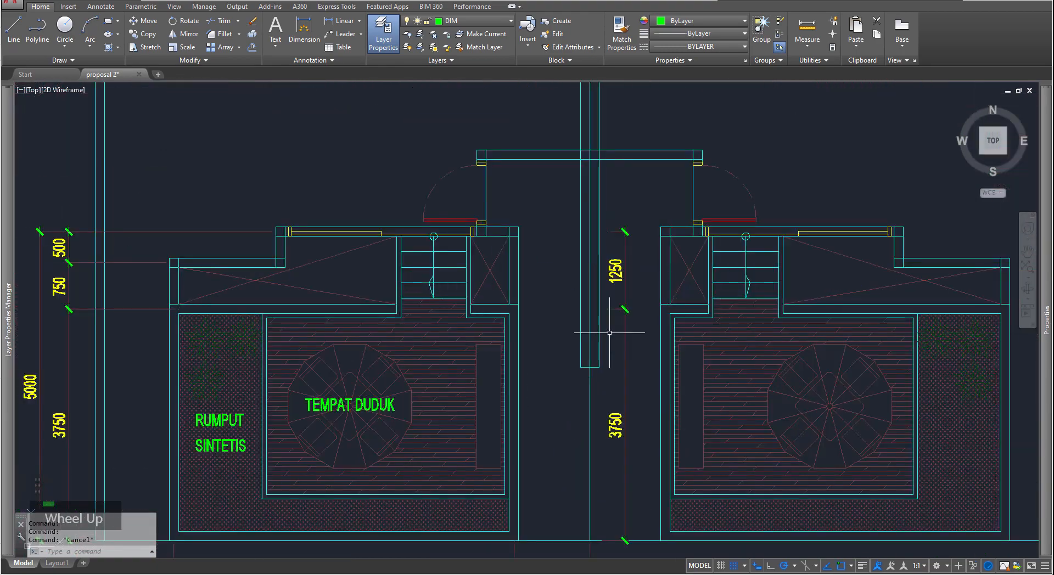
pyautogui.scroll(-2, 614, 334)
# - Switch back to SketchUp and examine the terrace plan and its wall strip above the entrance stairs
pyautogui.hotkey('alt', 'Tab')
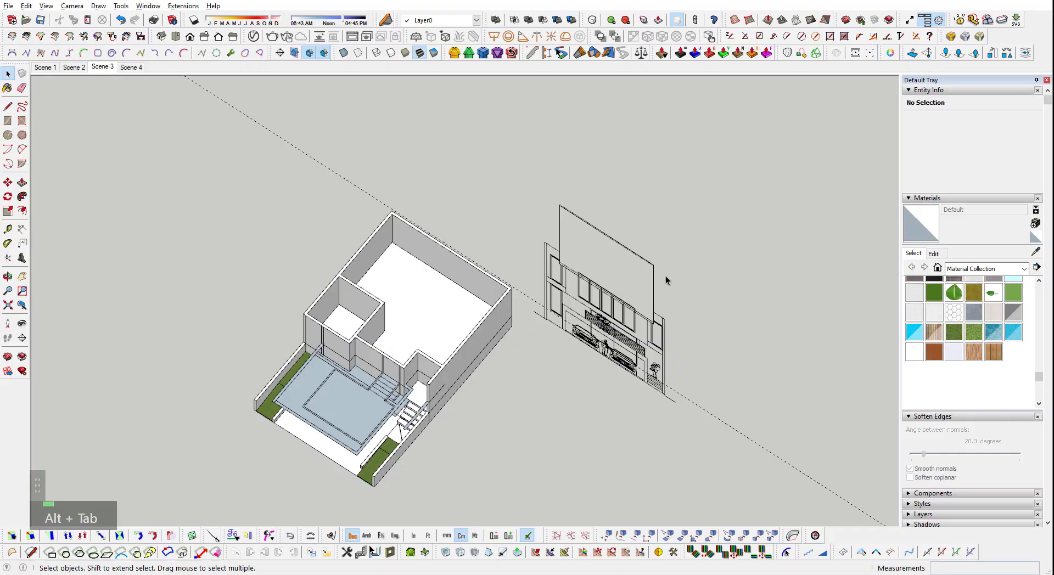
pyautogui.scroll(3, 405, 379)
pyautogui.moveTo(367, 440); pyautogui.dragTo(325, 332, button='middle')
pyautogui.scroll(4, 368, 324)
pyautogui.keyDown('shift'); pyautogui.moveTo(499, 407); pyautogui.dragTo(474, 352, button='middle'); pyautogui.keyUp('shift')
pyautogui.scroll(3, 473, 352)
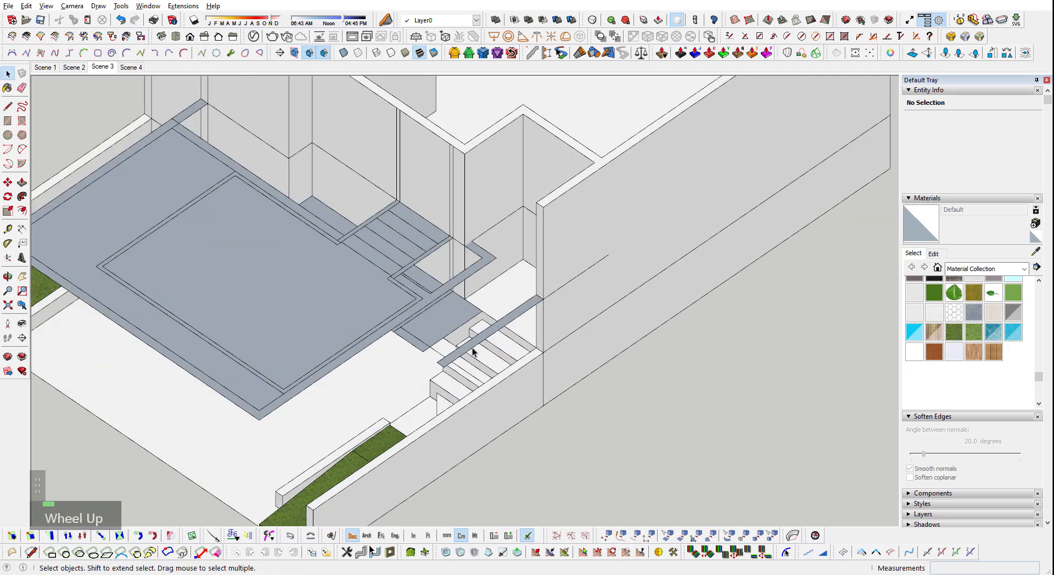
# - Extend the front end of the tall side wall by the stairs forward to the end of the slab strip with Push/Pull
pyautogui.doubleClick(459, 353)
pyautogui.tripleClick(459, 353)
pyautogui.moveTo(530, 323); pyautogui.dragTo(561, 350, button='middle')
pyautogui.doubleClick(594, 200)
pyautogui.press('p')
pyautogui.moveTo(555, 265); pyautogui.dragTo(482, 388)
pyautogui.click(471, 400)
pyautogui.moveTo(471, 400); pyautogui.dragTo(429, 343, button='middle')
pyautogui.press('Escape')
pyautogui.doubleClick(425, 339)
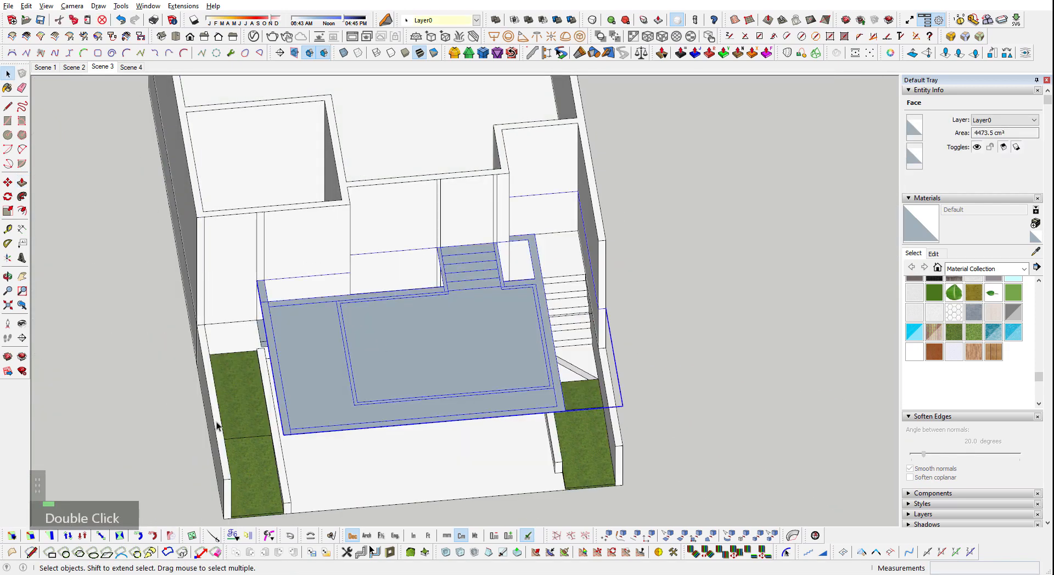
pyautogui.doubleClick(356, 370)
pyautogui.moveTo(273, 301); pyautogui.dragTo(558, 430, button='middle')
pyautogui.scroll(5, 448, 335)
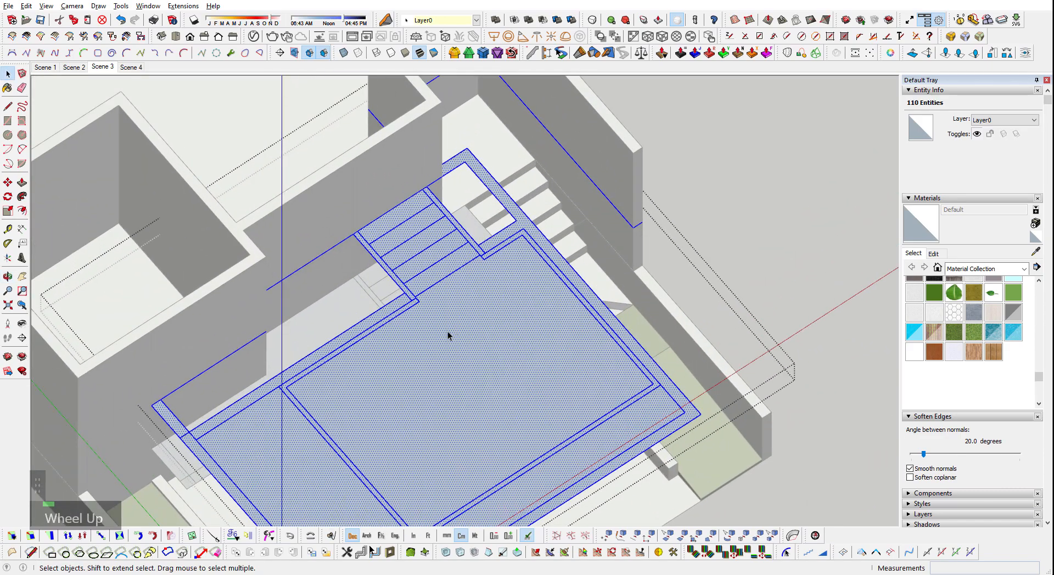
pyautogui.scroll(-5, 394, 312)
pyautogui.moveTo(394, 312); pyautogui.dragTo(324, 356, button='middle')
pyautogui.press('Escape')
# - Move the front elevation drawing 1076.6 cm forward toward the front of the lot
pyautogui.moveTo(747, 269); pyautogui.dragTo(681, 214)
pyautogui.moveTo(681, 219); pyautogui.dragTo(566, 269, button='middle')
pyautogui.press('m')
pyautogui.scroll(3, 653, 262)
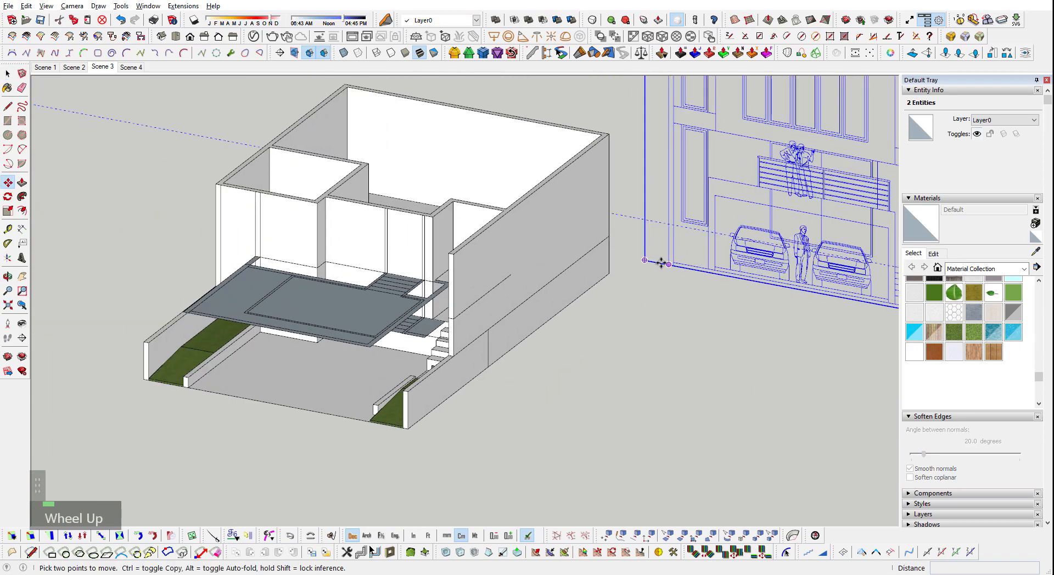
pyautogui.click(661, 261)
pyautogui.click(471, 395)
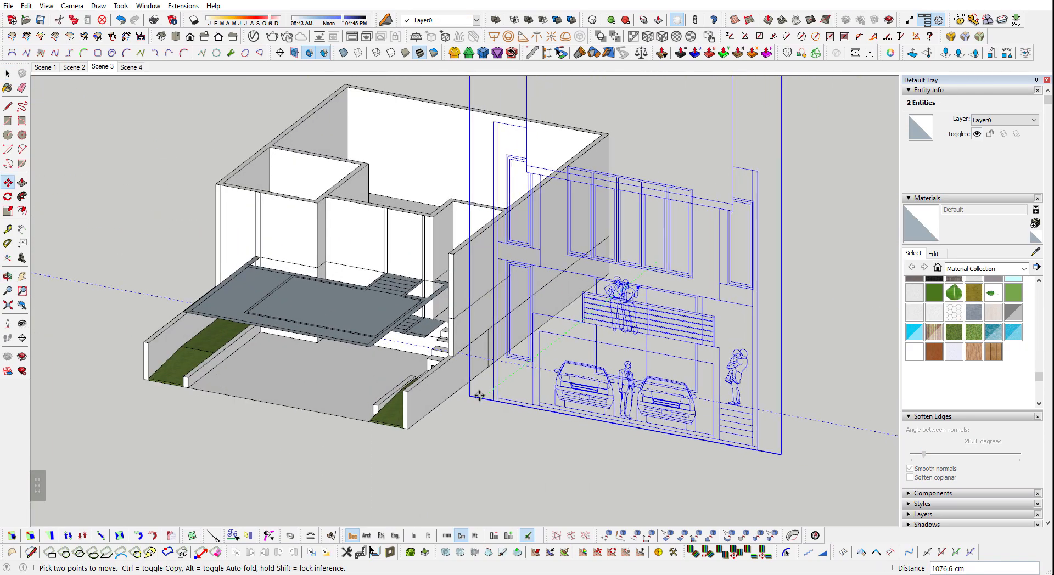
pyautogui.press('space')
# - Open the upper slab group for editing and hide the rest of the model
pyautogui.moveTo(470, 395); pyautogui.dragTo(730, 365, button='middle')
pyautogui.scroll(3, 510, 353)
pyautogui.doubleClick(499, 349)
pyautogui.tripleClick(499, 349)
pyautogui.hotkey('shift', 'q')
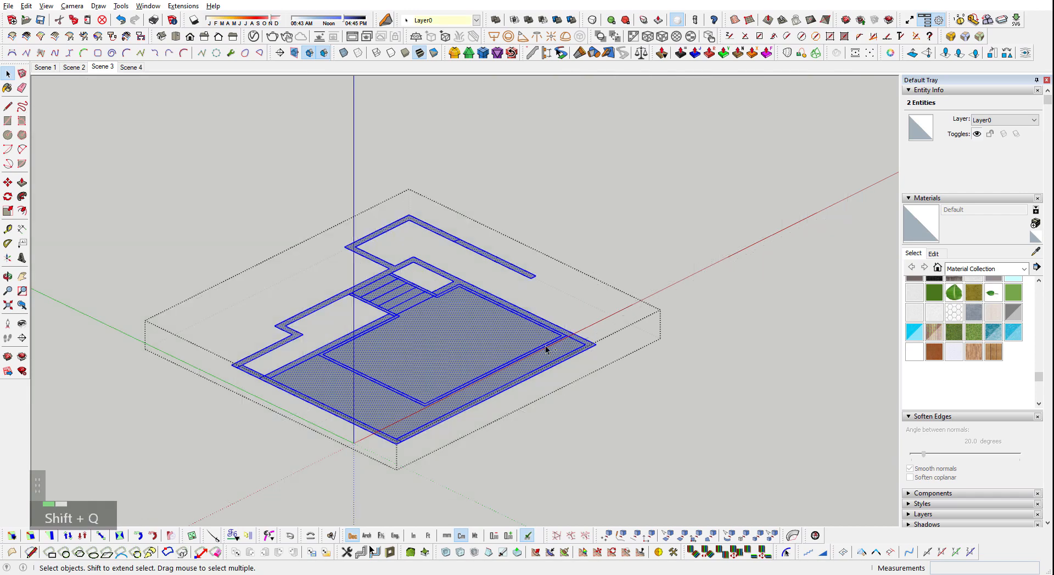
# - Cut off and erase the strips extending beyond the slab outline's rear corner by the stairs, then leave the group
pyautogui.moveTo(546, 345); pyautogui.dragTo(577, 395, button='middle')
pyautogui.scroll(2, 448, 269)
pyautogui.scroll(2, 447, 266)
pyautogui.keyDown('shift'); pyautogui.scroll(-2, 499, 240); pyautogui.keyUp('shift')
pyautogui.scroll(3, 344, 254)
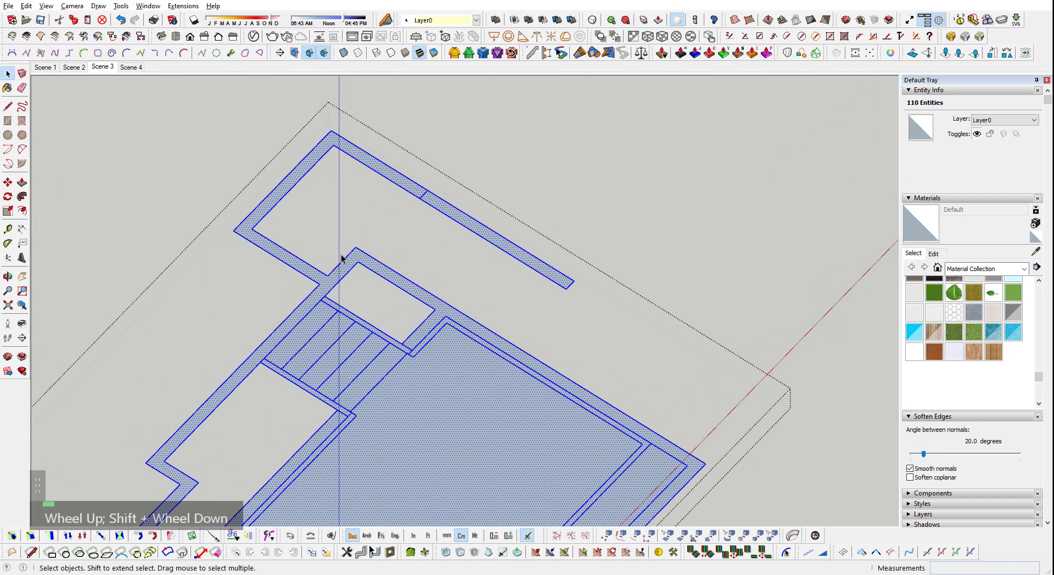
pyautogui.click(324, 288)
pyautogui.press('space')
pyautogui.moveTo(249, 275); pyautogui.dragTo(169, 196)
pyautogui.press('e')
pyautogui.moveTo(536, 131); pyautogui.dragTo(436, 186)
pyautogui.press('e')
pyautogui.scroll(-2, 474, 189)
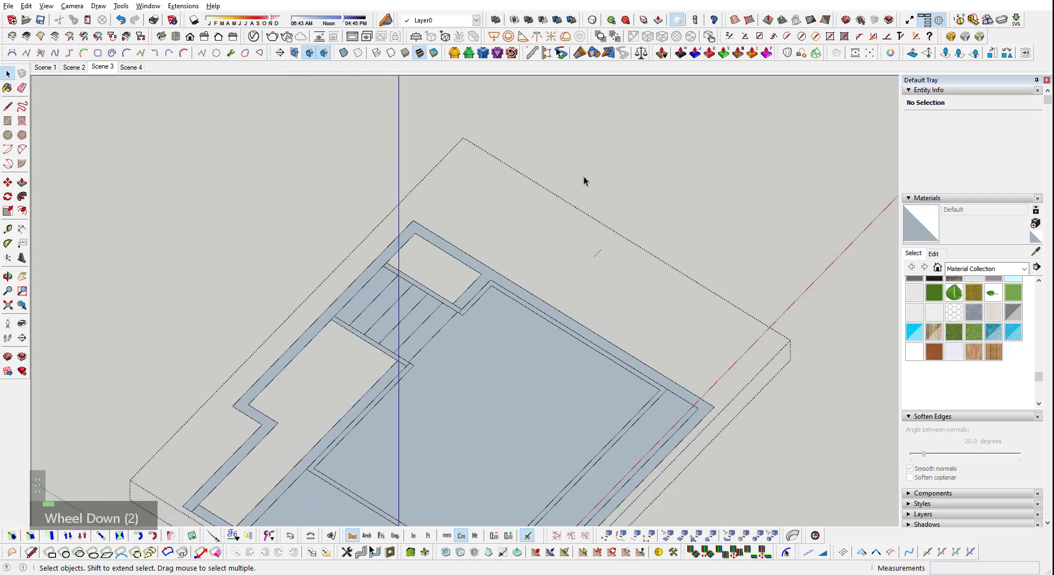
pyautogui.press('Escape')
pyautogui.moveTo(475, 137); pyautogui.dragTo(358, 270, button='middle')
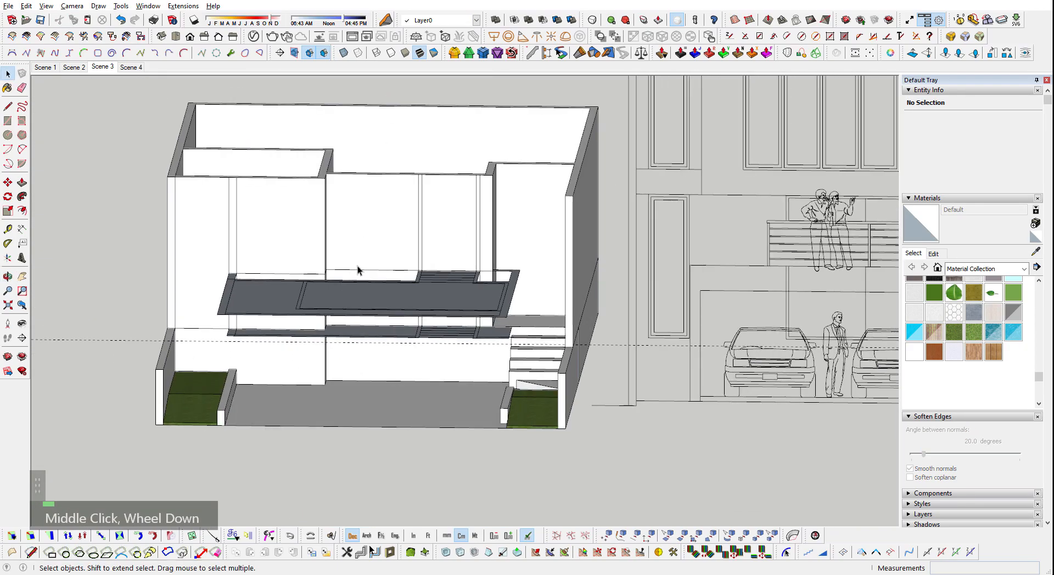
# - Reopen the slab group and pull its perimeter strip up 50 cm
pyautogui.moveTo(413, 289); pyautogui.dragTo(384, 330, button='middle')
pyautogui.scroll(3, 573, 352)
pyautogui.doubleClick(573, 352)
pyautogui.scroll(-2, 540, 317)
pyautogui.press('p')
pyautogui.click(526, 330)
pyautogui.scroll(4, 574, 243)
pyautogui.scroll(3, 484, 244)
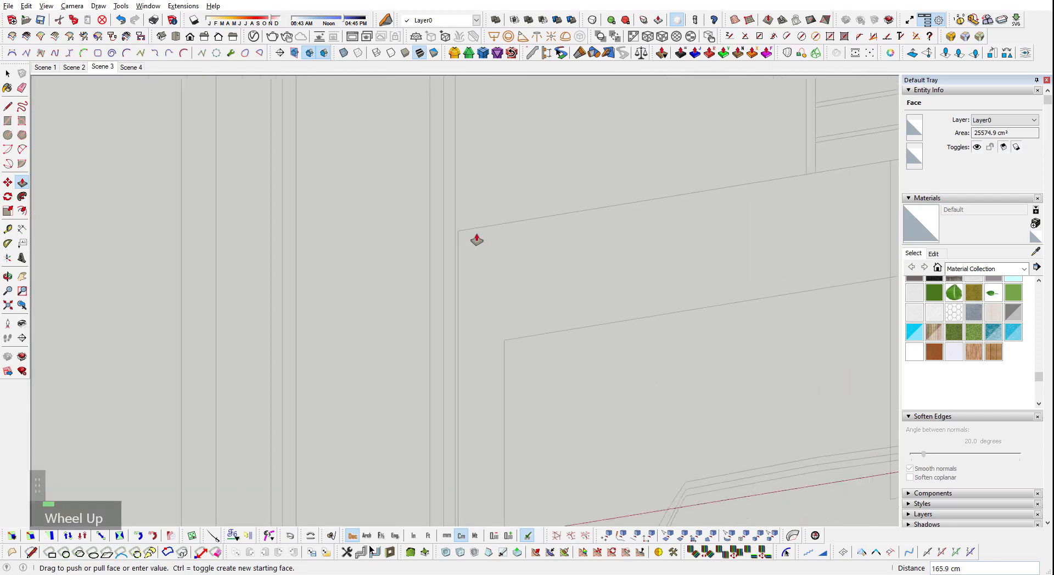
pyautogui.scroll(-8, 500, 229)
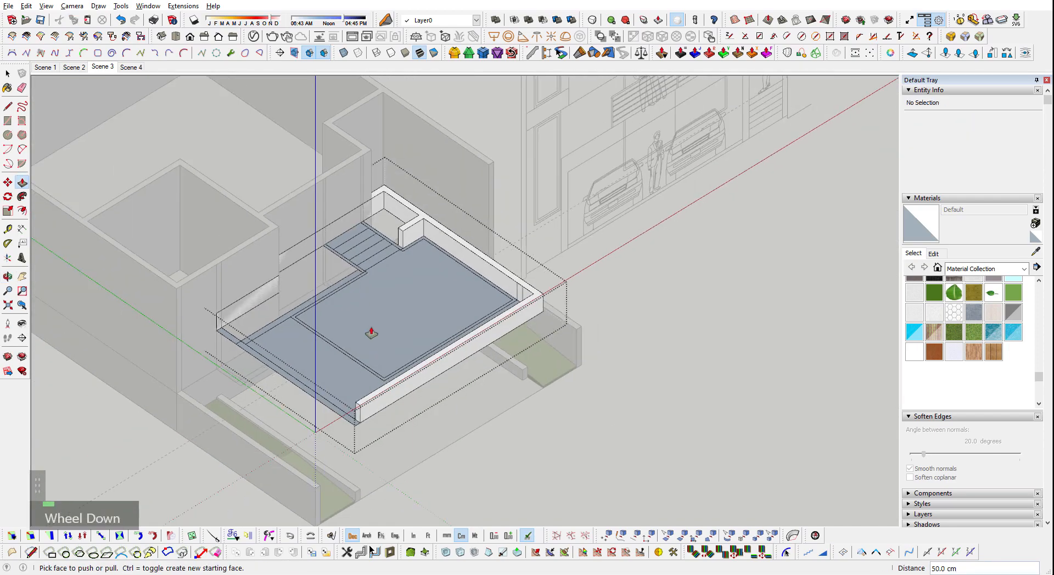
# - Draw a line across the top of the raised perimeter at the house corner to separate the section inside the house walls
pyautogui.keyDown('shift'); pyautogui.moveTo(369, 330); pyautogui.dragTo(393, 304, button='middle'); pyautogui.keyUp('shift')
pyautogui.scroll(5, 530, 240)
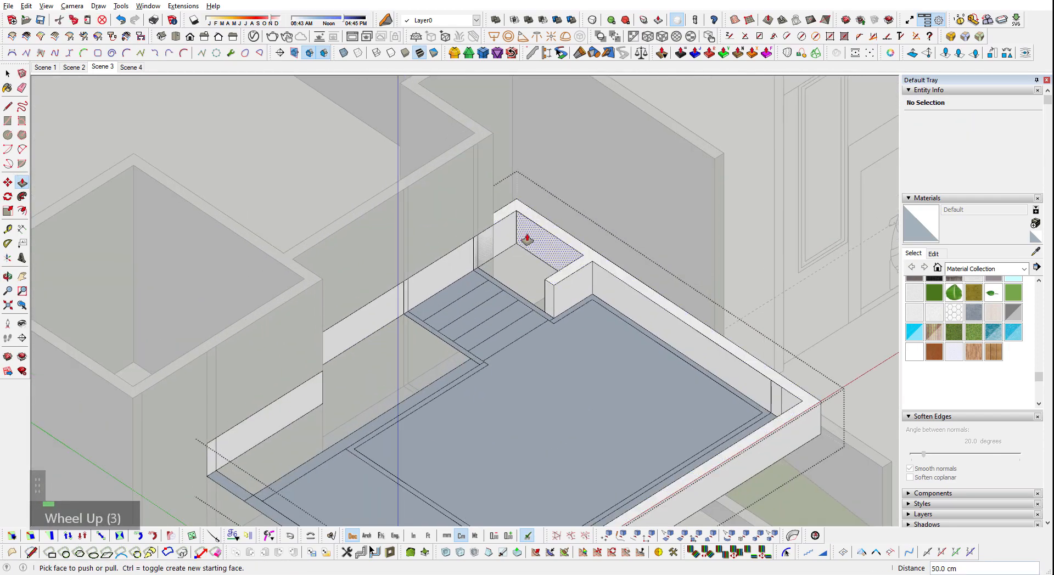
pyautogui.moveTo(530, 240); pyautogui.dragTo(146, 334, button='middle')
pyautogui.scroll(3, 469, 280)
pyautogui.press('l')
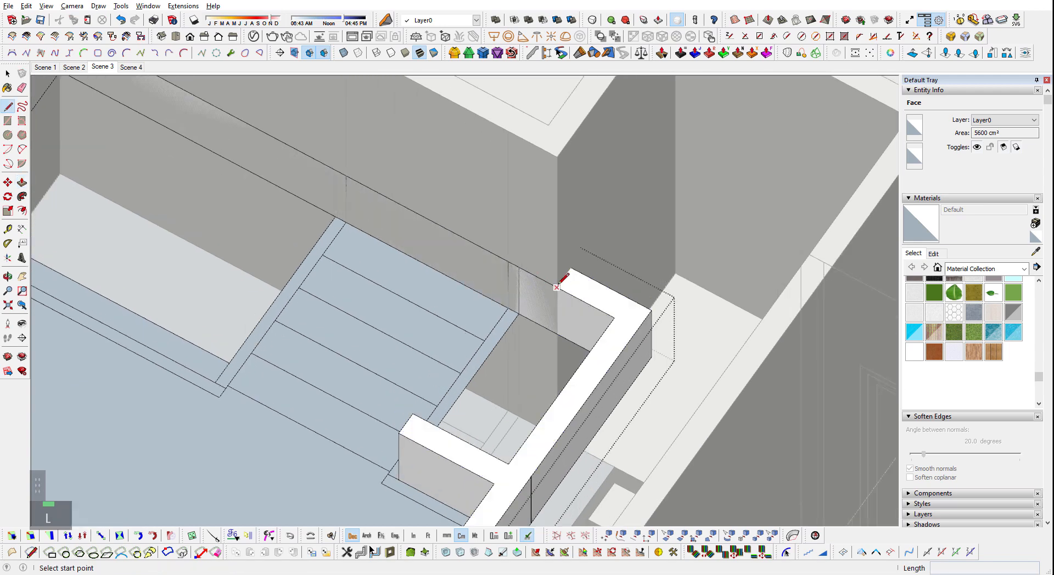
pyautogui.keyDown('shift'); pyautogui.moveTo(571, 266); pyautogui.dragTo(376, 275, button='middle'); pyautogui.keyUp('shift')
pyautogui.scroll(2, 335, 257)
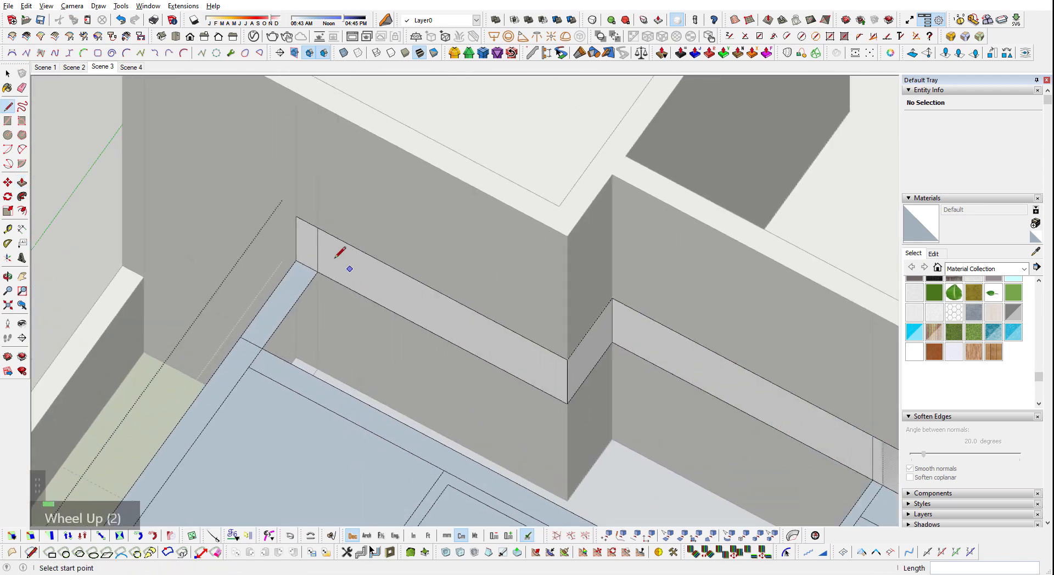
pyautogui.keyDown('shift'); pyautogui.scroll(-2, 313, 258); pyautogui.keyUp('shift')
pyautogui.hotkey('shift', 'q')
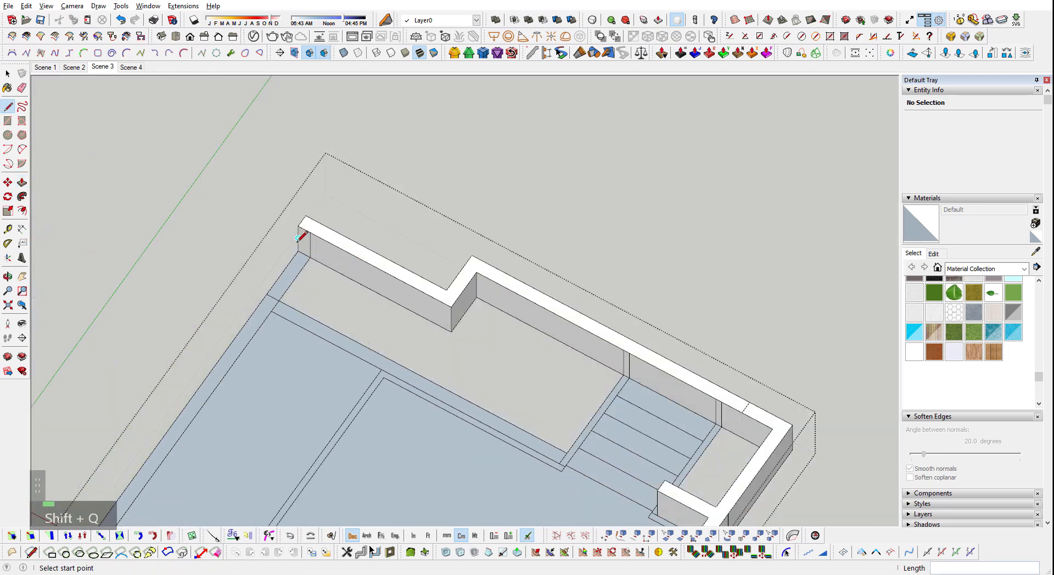
pyautogui.hotkey('shift', 'q')
pyautogui.hotkey('shift', 'q')
# - Push the separated rear section of the raised perimeter down 50 cm to remove it
pyautogui.press('space')
pyautogui.scroll(1, 527, 294)
pyautogui.press('p')
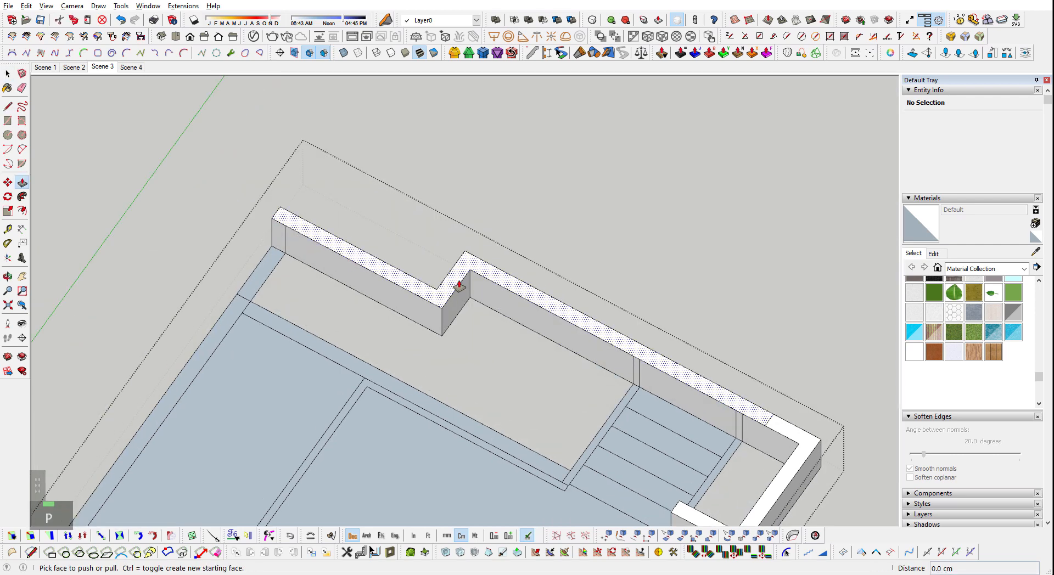
pyautogui.hotkey('shift', 'q')
pyautogui.moveTo(381, 278); pyautogui.dragTo(396, 325, button='middle')
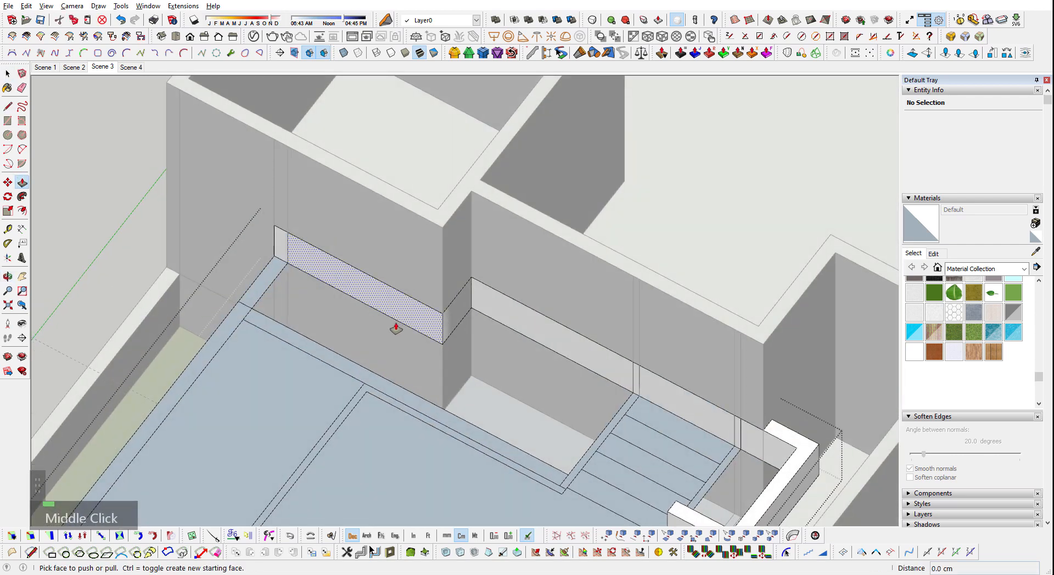
pyautogui.hotkey('shift', 'q')
pyautogui.moveTo(412, 306); pyautogui.dragTo(430, 361)
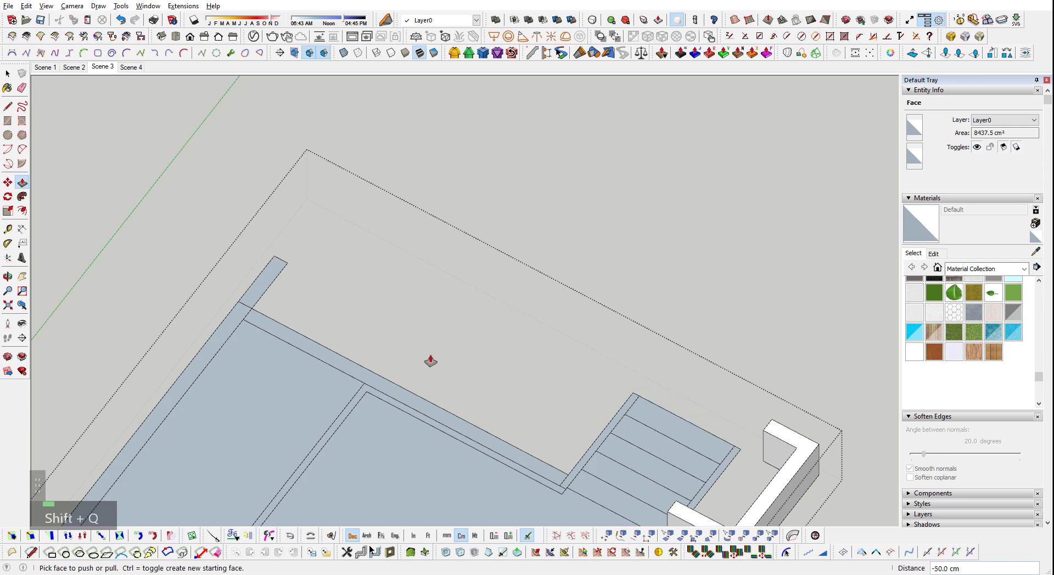
# - Pull the side edge strips and the strip along the rear opening up 50 cm, keeping their starting faces
pyautogui.scroll(-3, 280, 327)
pyautogui.scroll(4, 218, 440)
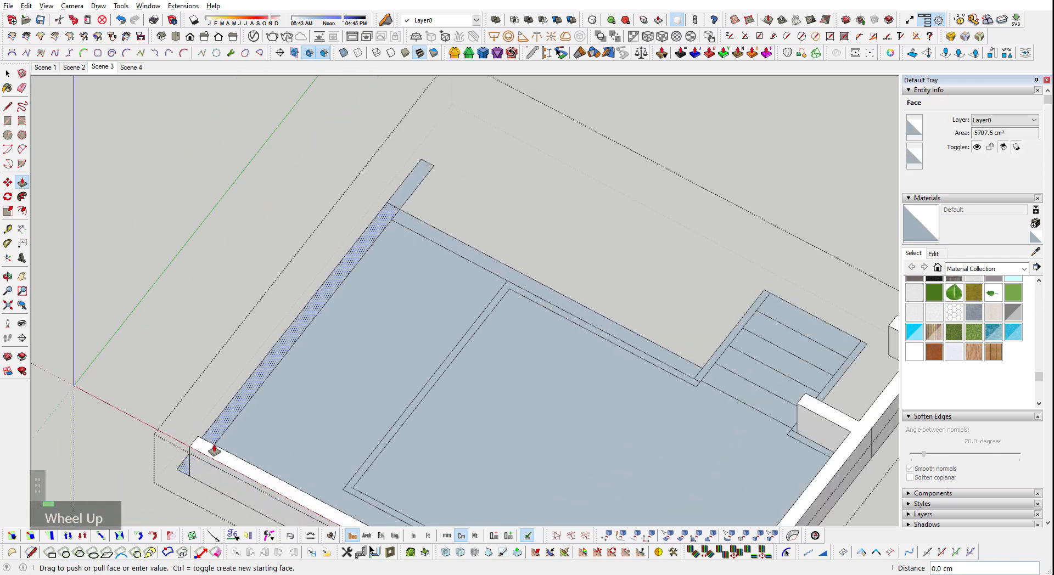
pyautogui.press('ctrl')
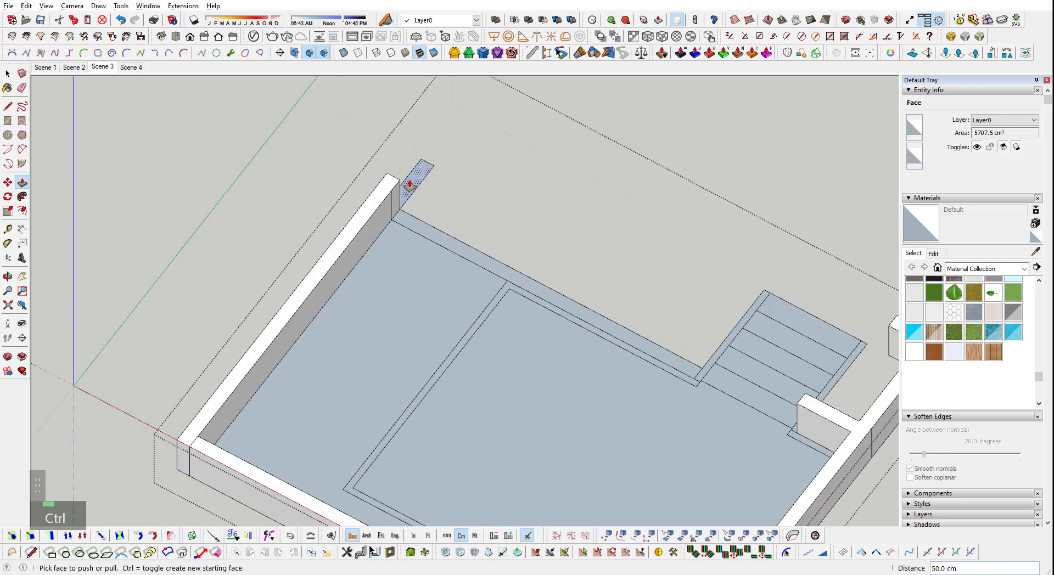
pyautogui.scroll(2, 393, 213)
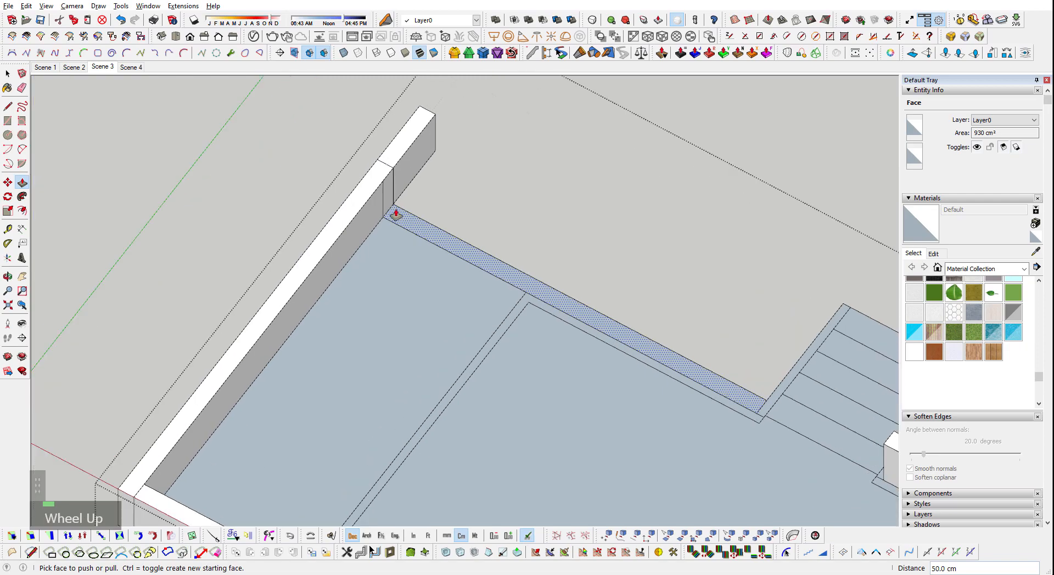
pyautogui.press('ctrl')
pyautogui.click(356, 219)
pyautogui.scroll(-3, 287, 244)
pyautogui.moveTo(287, 244); pyautogui.dragTo(794, 221, button='middle')
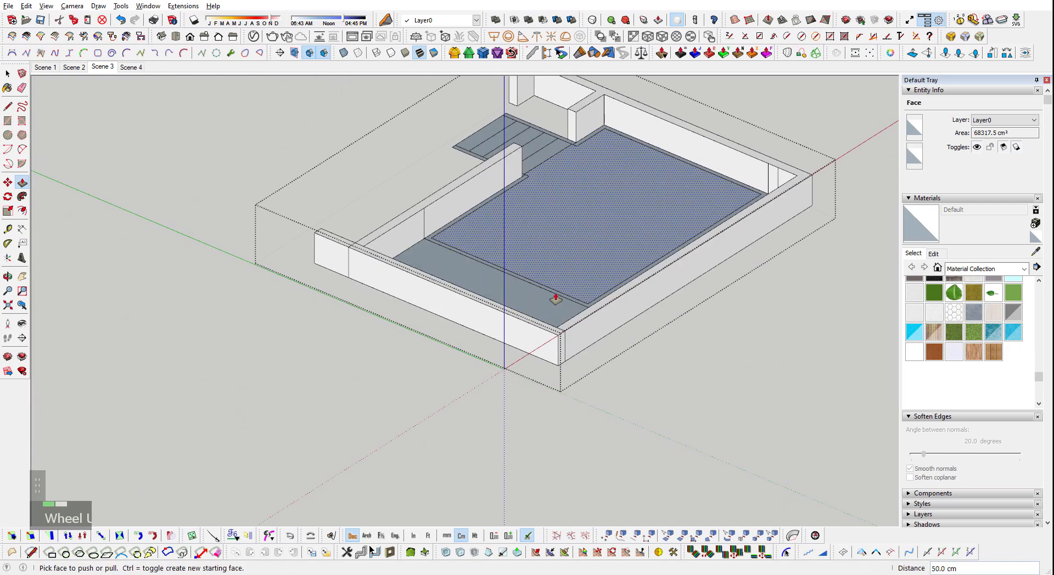
# - Reverse the two strip faces on the slab's underside and close the slab group
pyautogui.press('space')
pyautogui.scroll(3, 529, 370)
pyautogui.doubleClick(529, 369)
pyautogui.moveTo(530, 370); pyautogui.dragTo(689, 71, button='middle')
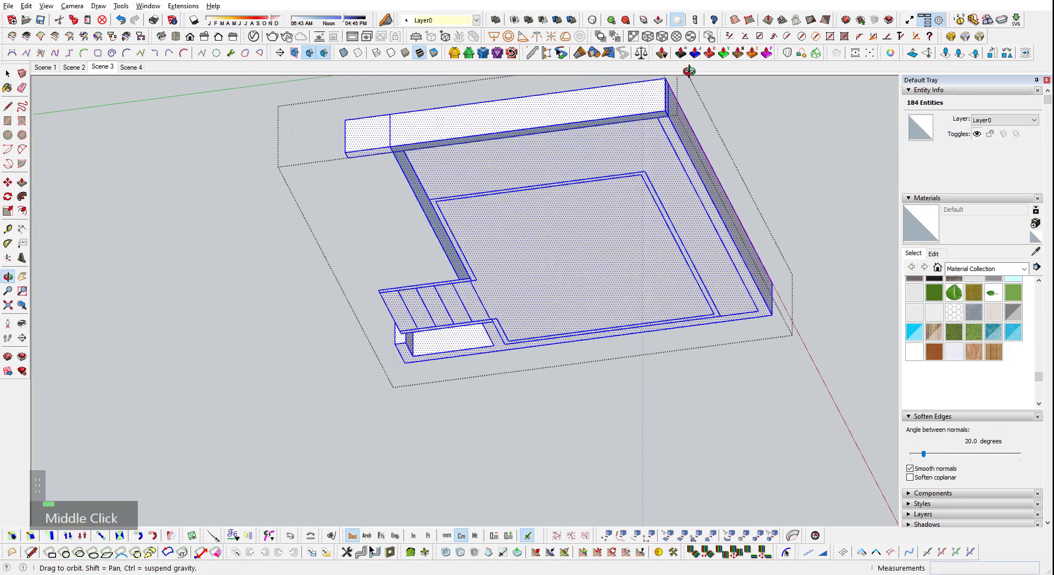
pyautogui.scroll(6, 410, 170)
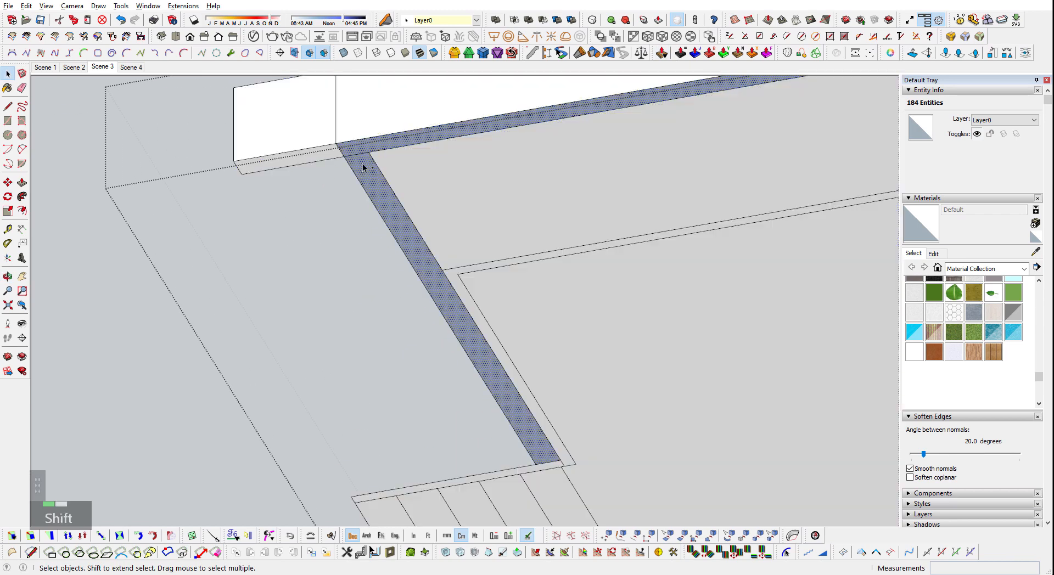
pyautogui.click(363, 162)
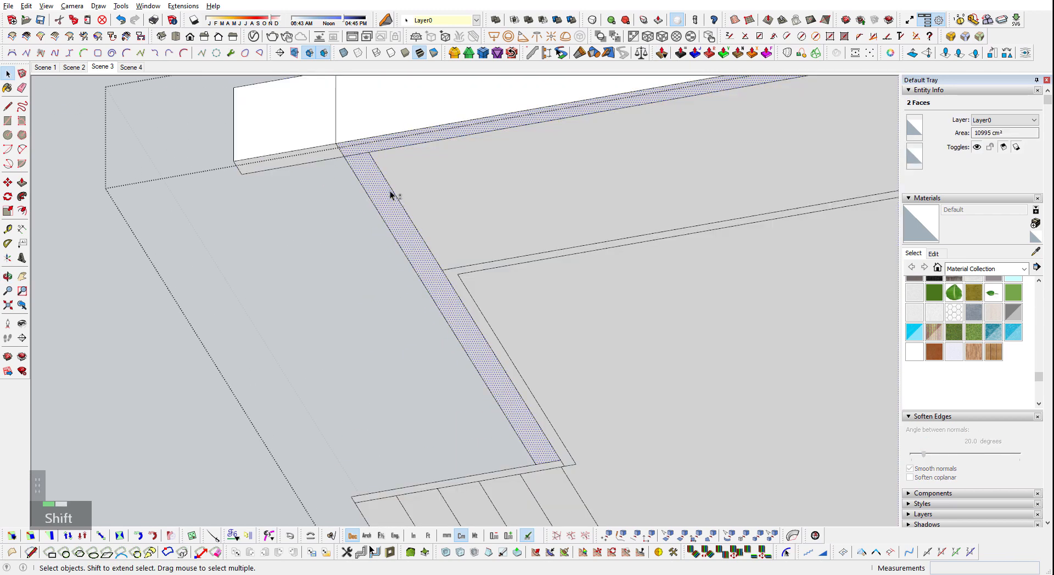
pyautogui.hotkey('shift', 'd')
pyautogui.hotkey('shift', 'd')
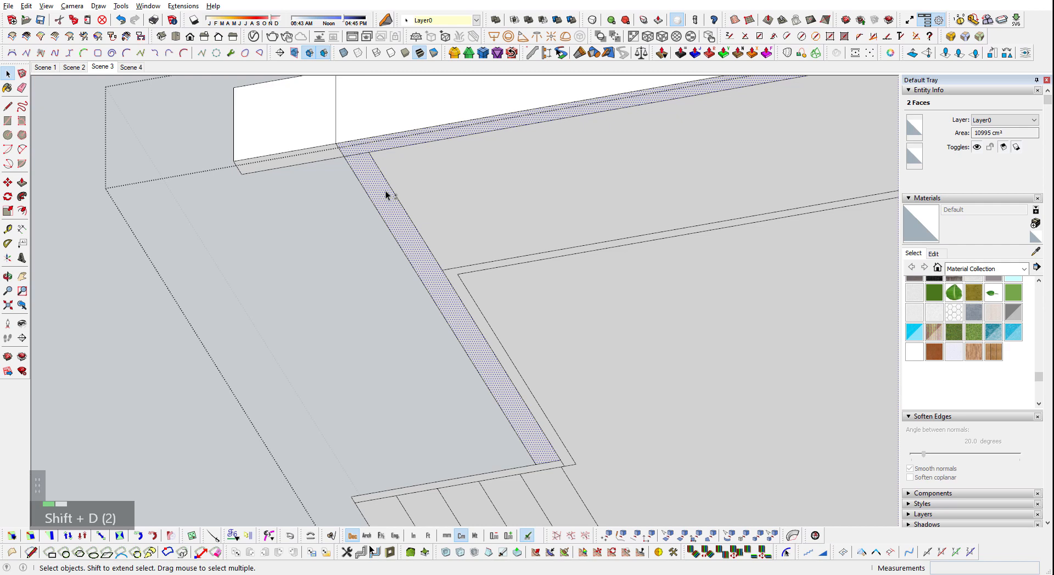
pyautogui.rightClick(360, 187)
pyautogui.click(358, 165)
pyautogui.keyDown('shift'); pyautogui.click(358, 144); pyautogui.keyUp('shift')
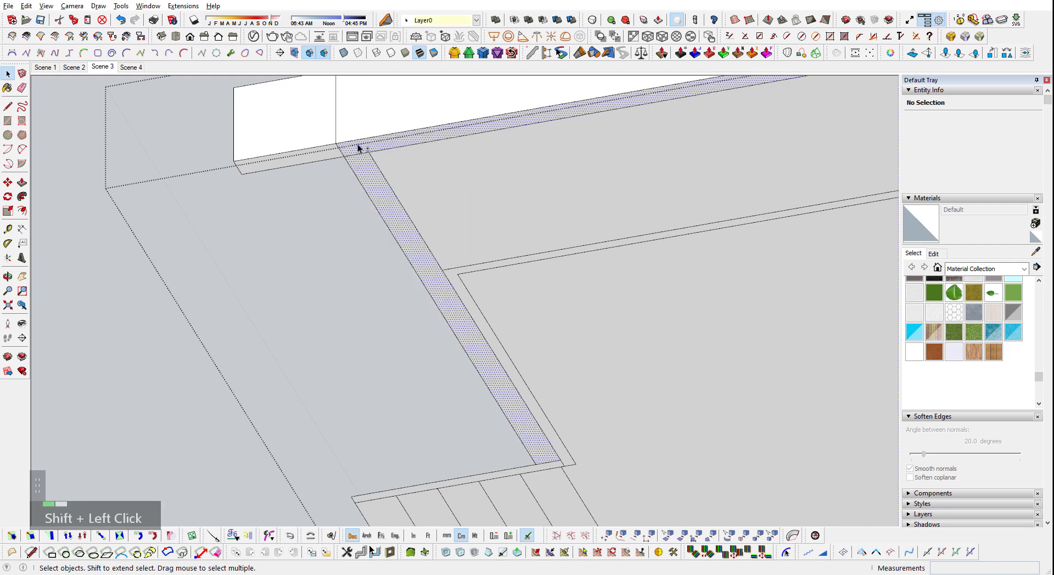
pyautogui.rightClick(358, 144)
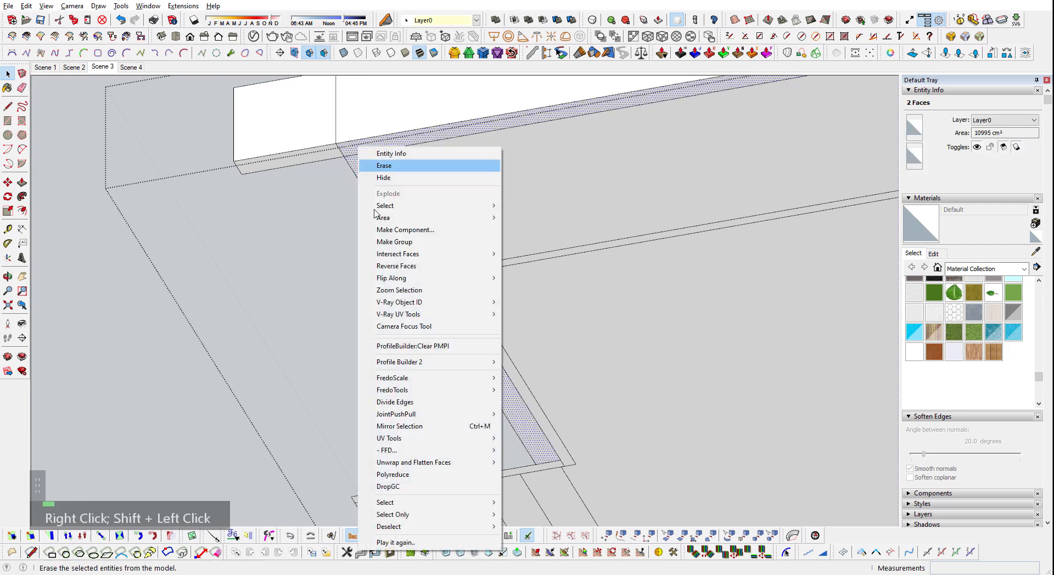
pyautogui.click(437, 266)
pyautogui.scroll(-3, 479, 421)
pyautogui.hotkey('shift', 'z')
pyautogui.keyDown('shift'); pyautogui.moveTo(729, 295); pyautogui.dragTo(875, 197, button='middle'); pyautogui.keyUp('shift')
pyautogui.scroll(-1, 548, 236)
pyautogui.press('Escape')
# - Measure the garage pillar's width at its base on the front elevation drawing
pyautogui.scroll(-4, 548, 236)
pyautogui.scroll(3, 717, 228)
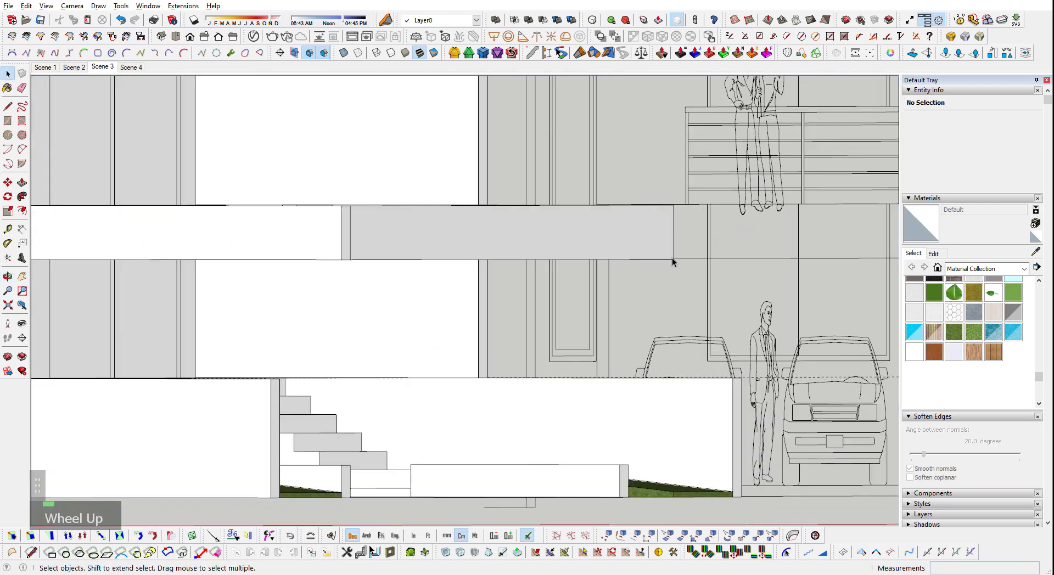
pyautogui.moveTo(674, 262); pyautogui.dragTo(494, 300, button='middle')
pyautogui.keyDown('shift'); pyautogui.moveTo(494, 299); pyautogui.dragTo(64, 339, button='middle'); pyautogui.keyUp('shift')
pyautogui.scroll(2, 697, 293)
pyautogui.moveTo(517, 319)
pyautogui.mouseDown(button='middle')
pyautogui.moveTo(550, 335)
pyautogui.moveTo(590, 384)
pyautogui.mouseUp(button='middle')
pyautogui.press('l')
pyautogui.scroll(4, 530, 453)
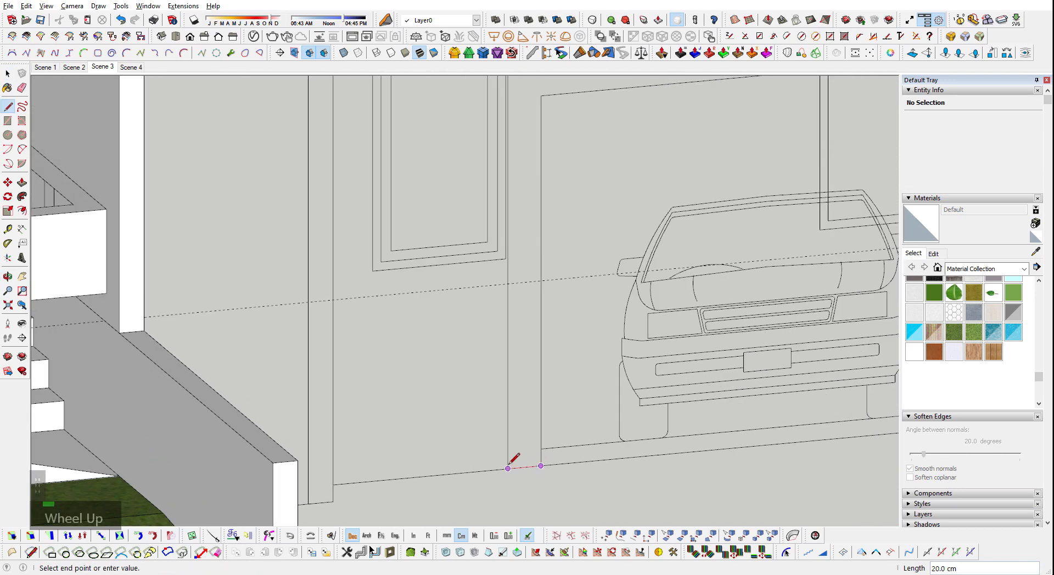
pyautogui.scroll(-3, 510, 461)
pyautogui.press('space')
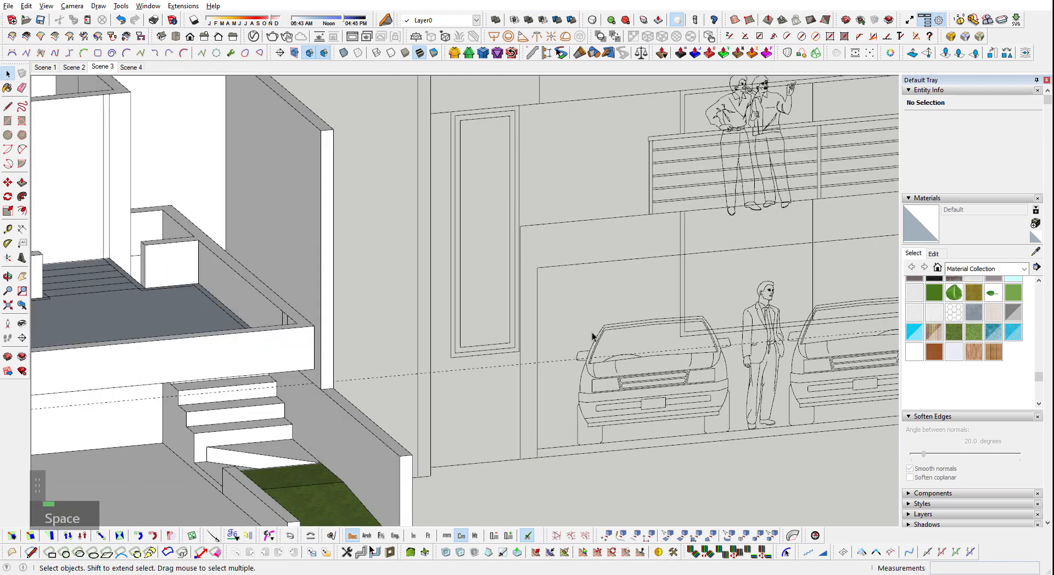
# - Examine the raised slab edges and stair area beside the front elevation drawing
pyautogui.scroll(-2, 587, 341)
pyautogui.moveTo(294, 352); pyautogui.dragTo(351, 338, button='middle')
pyautogui.keyDown('shift'); pyautogui.moveTo(351, 338); pyautogui.dragTo(391, 76, button='middle'); pyautogui.keyUp('shift')
pyautogui.scroll(3, 283, 246)
pyautogui.moveTo(277, 307); pyautogui.dragTo(297, 467, button='middle')
pyautogui.keyDown('shift'); pyautogui.moveTo(297, 467); pyautogui.dragTo(412, 302, button='middle'); pyautogui.keyUp('shift')
pyautogui.scroll(-2, 404, 301)
pyautogui.scroll(-2, 375, 270)
pyautogui.keyDown('shift'); pyautogui.moveTo(635, 323); pyautogui.dragTo(629, 319, button='middle'); pyautogui.keyUp('shift')
pyautogui.scroll(5, 568, 242)
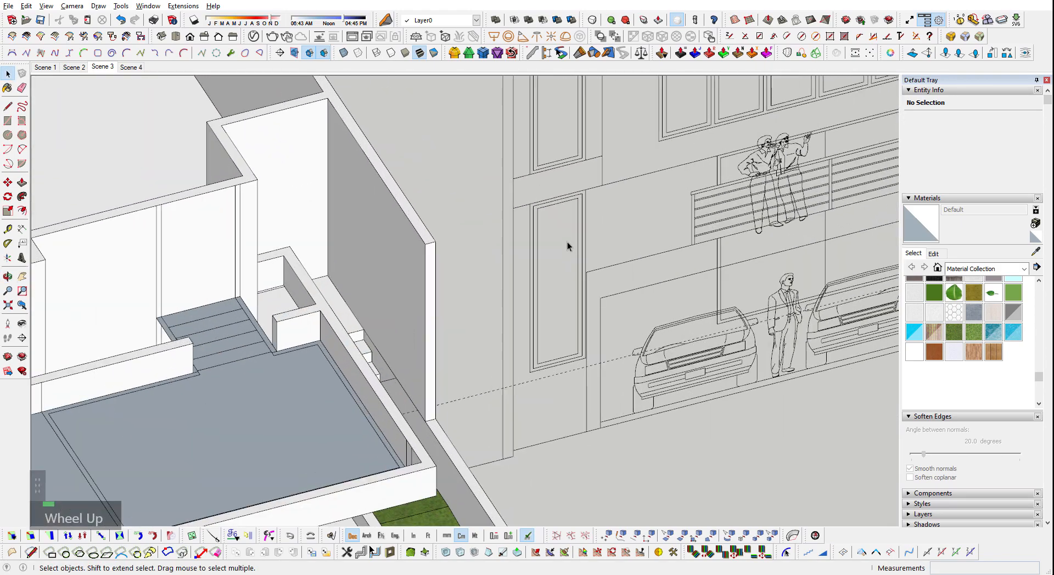
# - Draw a 20 × 220 cm rectangle over the garage pillar nearest the house model on the elevation drawing
pyautogui.press('r')
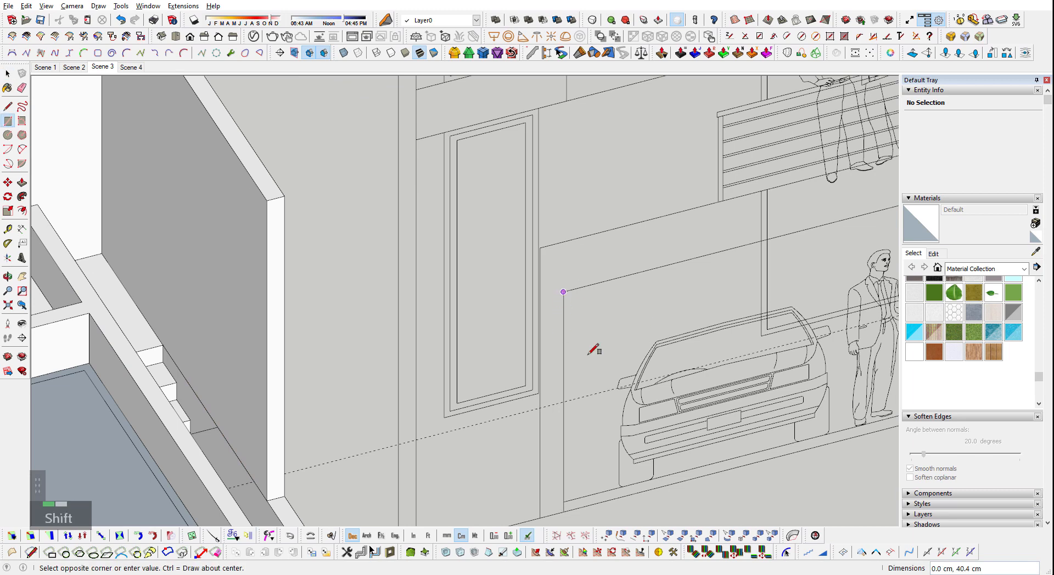
pyautogui.scroll(4, 594, 350)
pyautogui.click(496, 475)
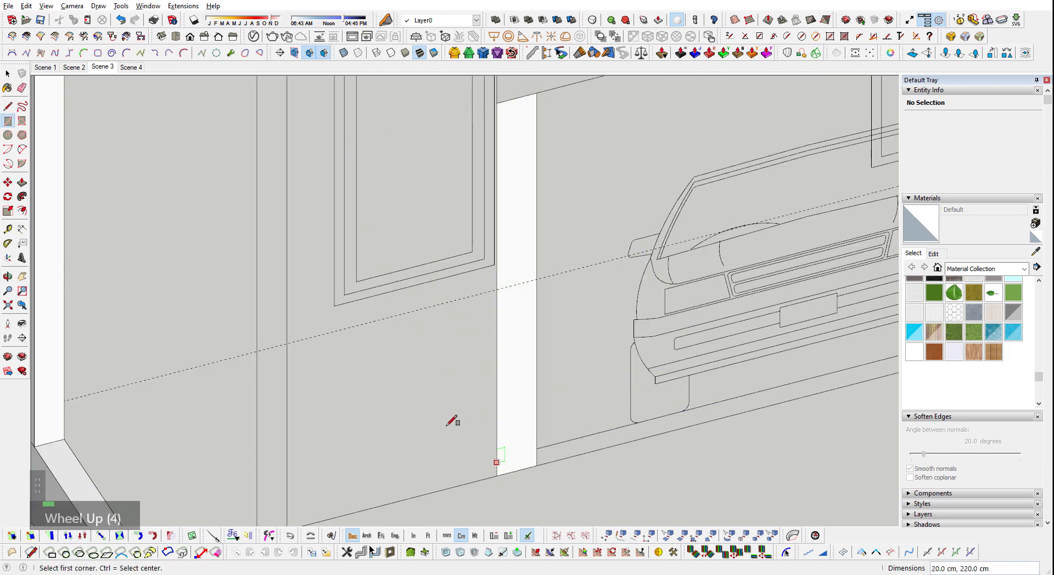
pyautogui.scroll(-3, 489, 430)
# - Copy the pillar rectangle 545 cm along the elevation drawing to the pillar on the far side of the garage
pyautogui.press('space')
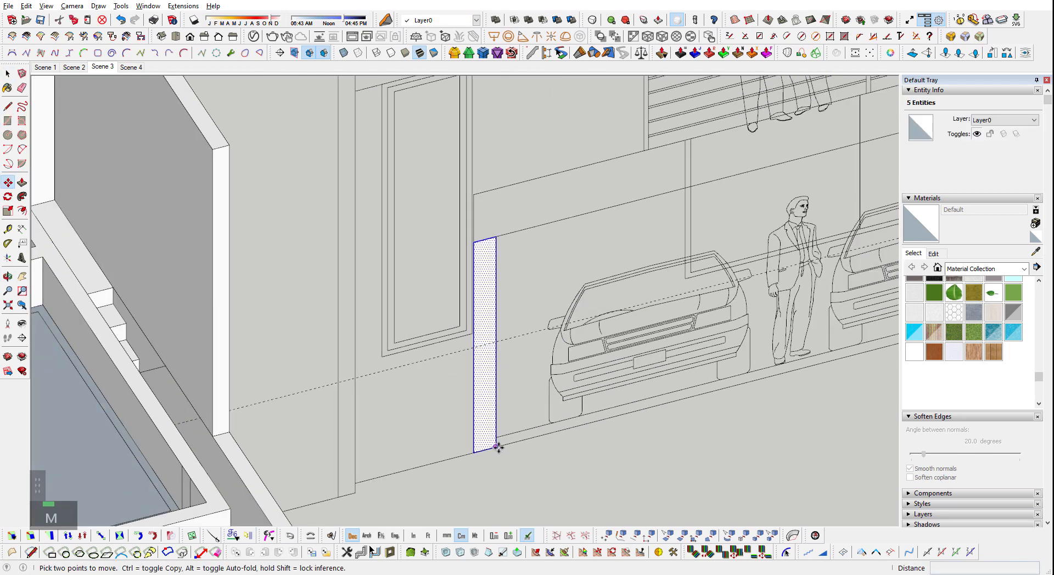
pyautogui.press('ctrl')
pyautogui.click(496, 447)
pyautogui.keyDown('shift'); pyautogui.moveTo(671, 354); pyautogui.dragTo(200, 476, button='middle'); pyautogui.keyUp('shift')
pyautogui.keyDown('shift'); pyautogui.scroll(2, 618, 409); pyautogui.keyUp('shift')
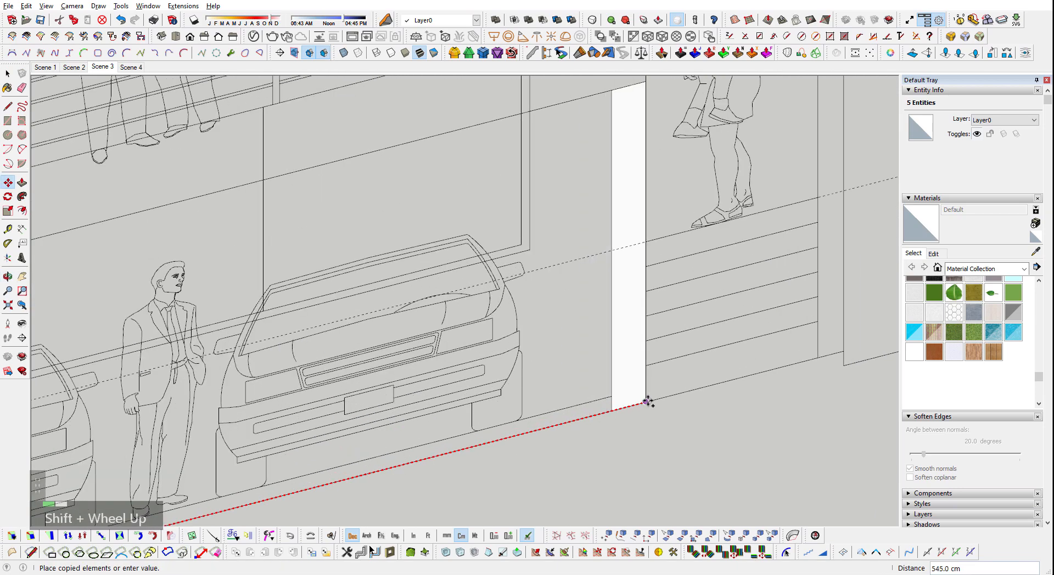
pyautogui.keyDown('shift'); pyautogui.click(648, 403); pyautogui.keyUp('shift')
pyautogui.press('space')
# - Move both pillar rectangles from the elevation drawing to beneath the front corners of the house's slab
pyautogui.scroll(-3, 714, 264)
pyautogui.keyDown('shift'); pyautogui.moveTo(355, 452); pyautogui.dragTo(508, 287, button='middle'); pyautogui.keyUp('shift')
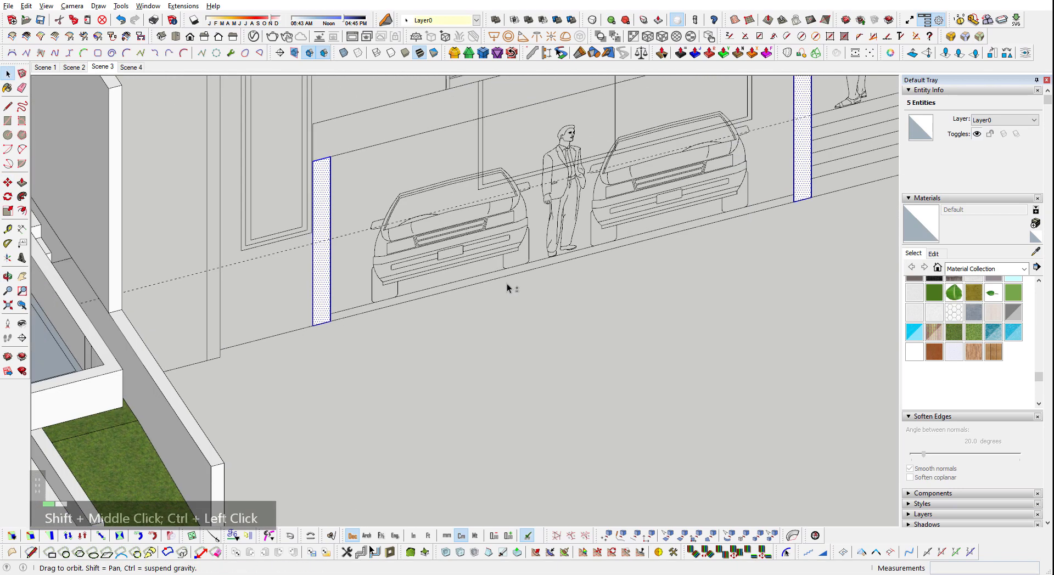
pyautogui.press('m')
pyautogui.keyDown('shift'); pyautogui.moveTo(761, 149); pyautogui.dragTo(724, 169, button='middle'); pyautogui.keyUp('shift')
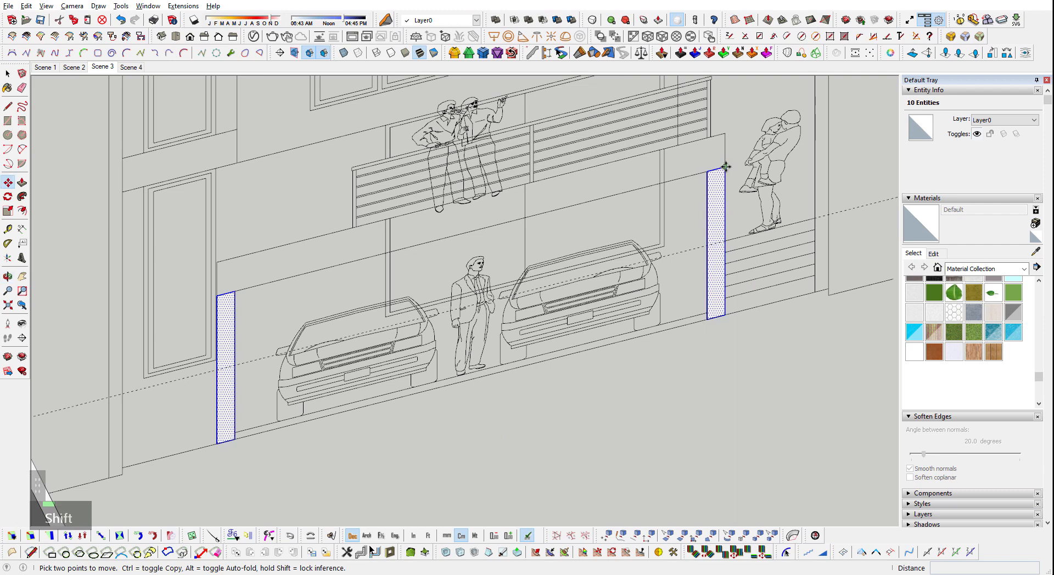
pyautogui.keyDown('shift'); pyautogui.scroll(-3, 662, 165); pyautogui.keyUp('shift')
pyautogui.scroll(3, 480, 288)
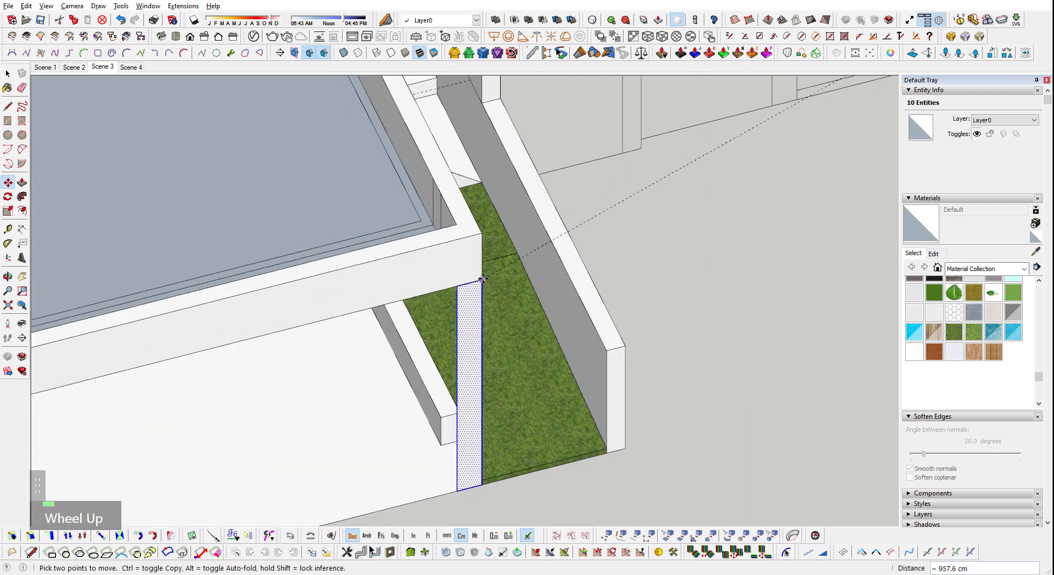
pyautogui.press('space')
# - Group the two pillar rectangles and open the group for editing with the rest of the model shown
pyautogui.scroll(-3, 516, 299)
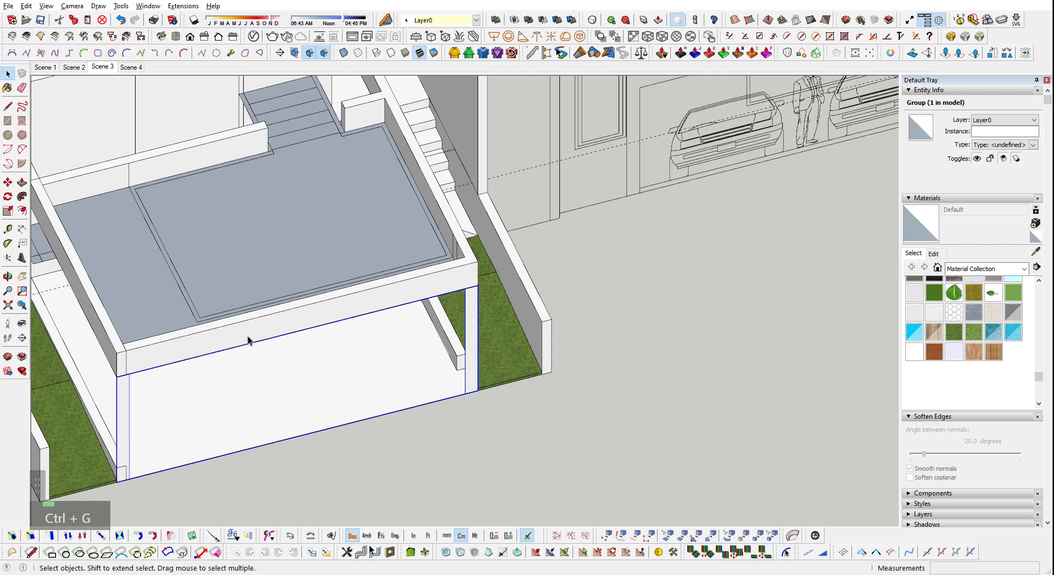
pyautogui.doubleClick(476, 373)
pyautogui.moveTo(407, 328); pyautogui.dragTo(82, 494)
pyautogui.keyDown('shift'); pyautogui.moveTo(163, 417); pyautogui.dragTo(323, 334, button='middle'); pyautogui.keyUp('shift')
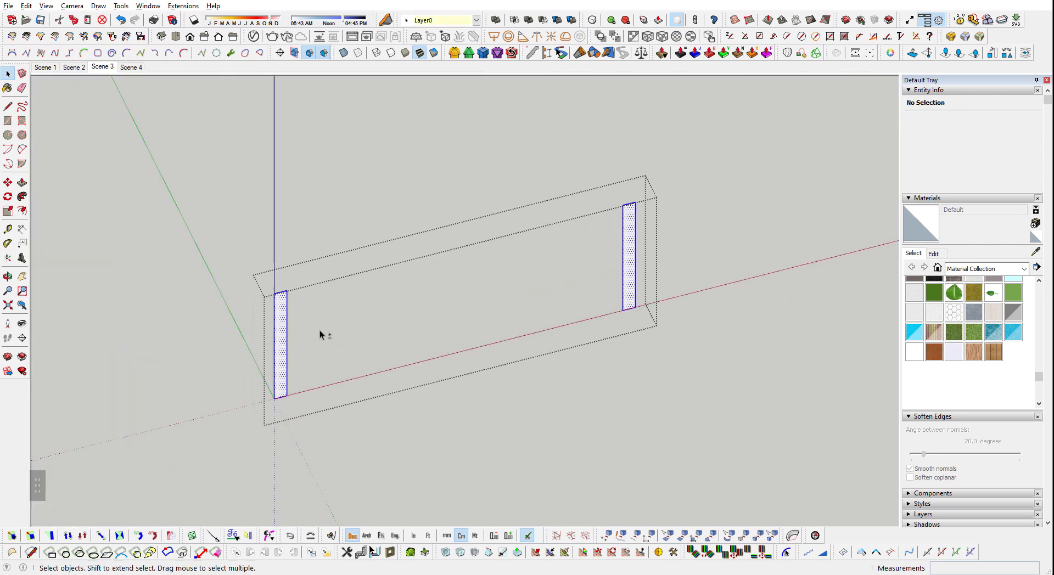
pyautogui.press('i')
pyautogui.scroll(3, 689, 246)
pyautogui.scroll(-2, 558, 259)
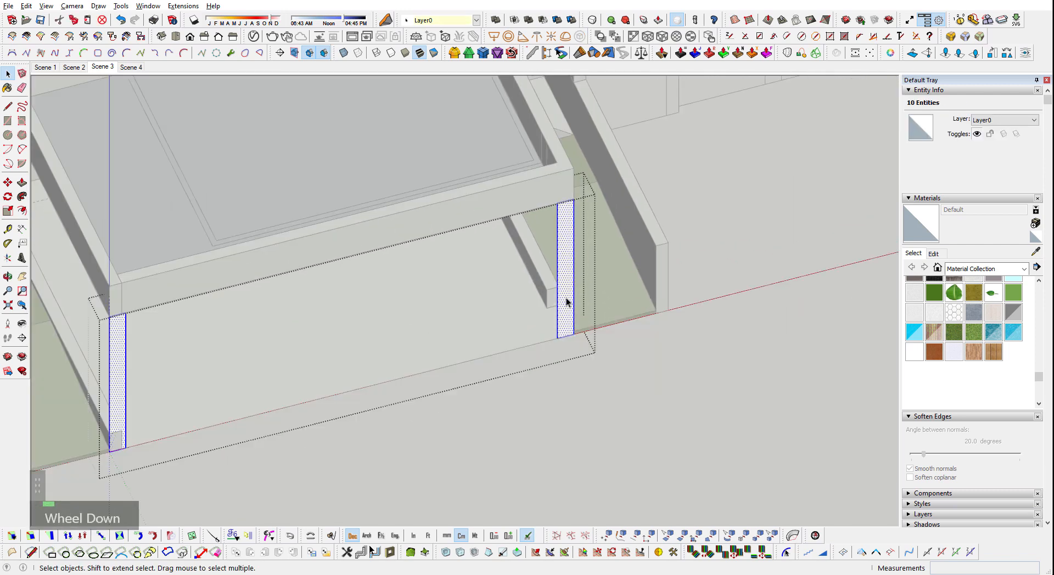
# - Extrude both pillar faces 50 cm back toward the house with Joint Push Pull
pyautogui.press('p')
pyautogui.press('space')
pyautogui.scroll(-2, 594, 320)
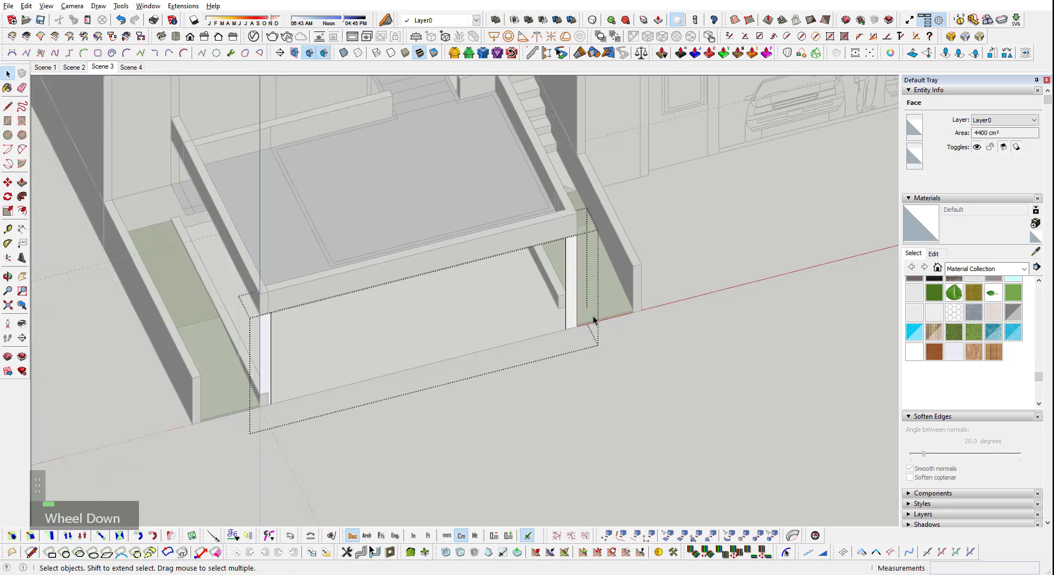
pyautogui.moveTo(390, 286); pyautogui.dragTo(480, 265, button='middle')
pyautogui.keyDown('shift'); pyautogui.scroll(3, 480, 262); pyautogui.keyUp('shift')
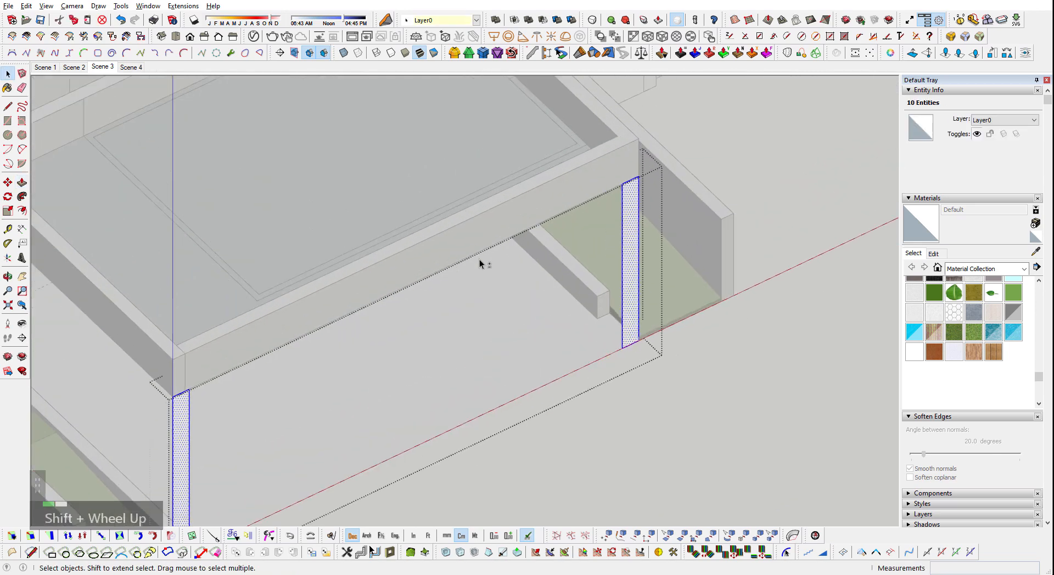
pyautogui.hotkey('shift', 'x')
pyautogui.scroll(3, 611, 250)
pyautogui.moveTo(611, 250)
pyautogui.mouseDown(button='middle')
pyautogui.moveTo(600, 283)
pyautogui.moveTo(615, 235)
pyautogui.mouseUp(button='middle')
pyautogui.scroll(3, 604, 283)
pyautogui.scroll(1, 618, 321)
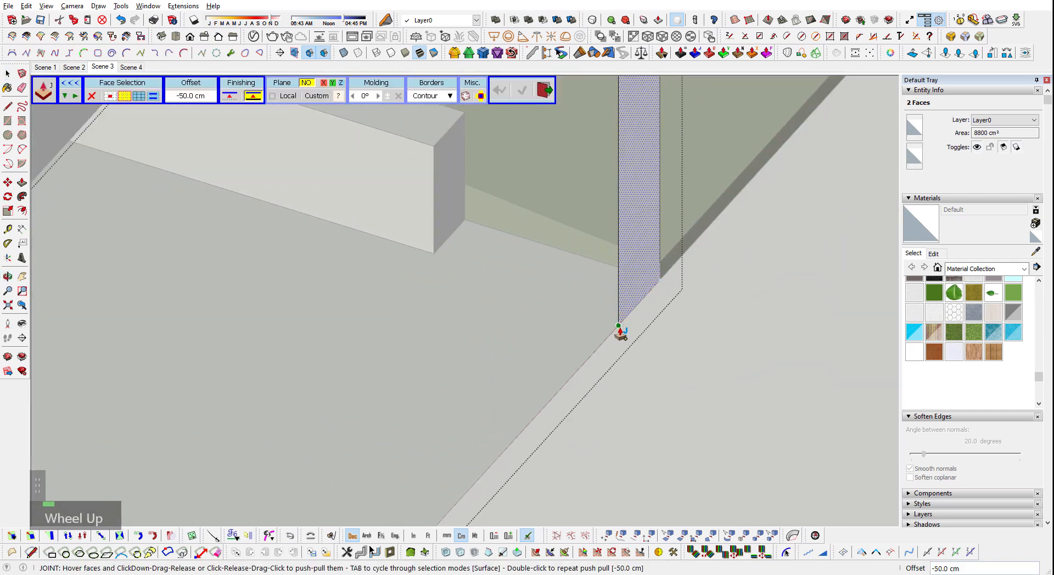
pyautogui.scroll(-3, 443, 162)
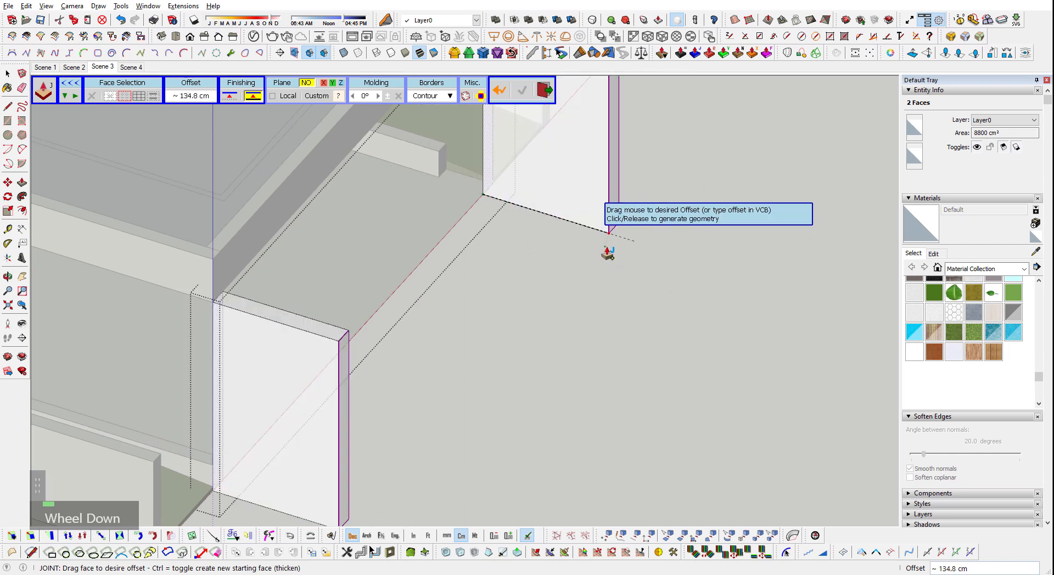
pyautogui.scroll(5, 459, 146)
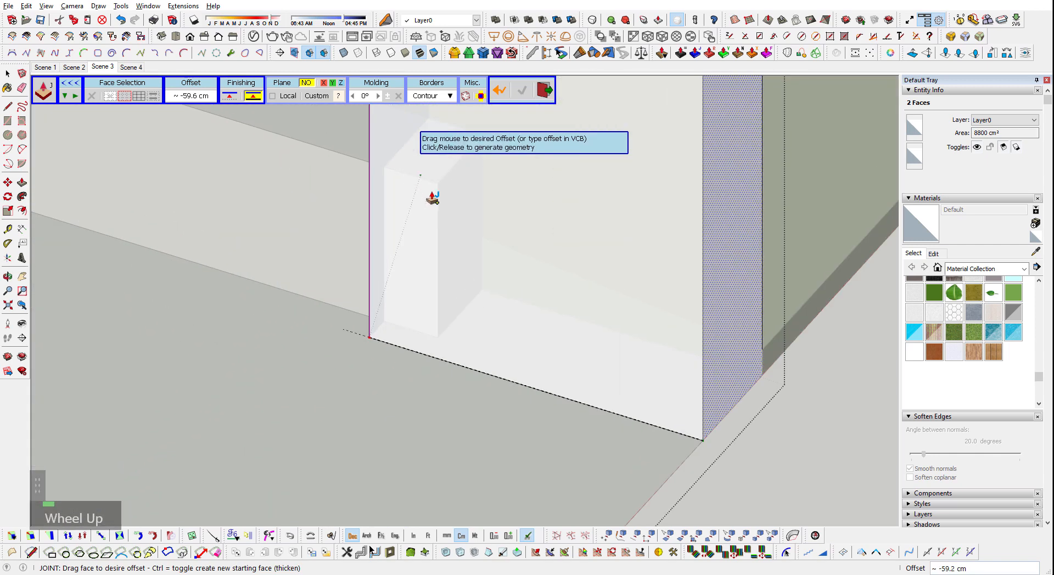
pyautogui.moveTo(379, 271); pyautogui.dragTo(617, 205, button='middle')
pyautogui.scroll(-5, 593, 127)
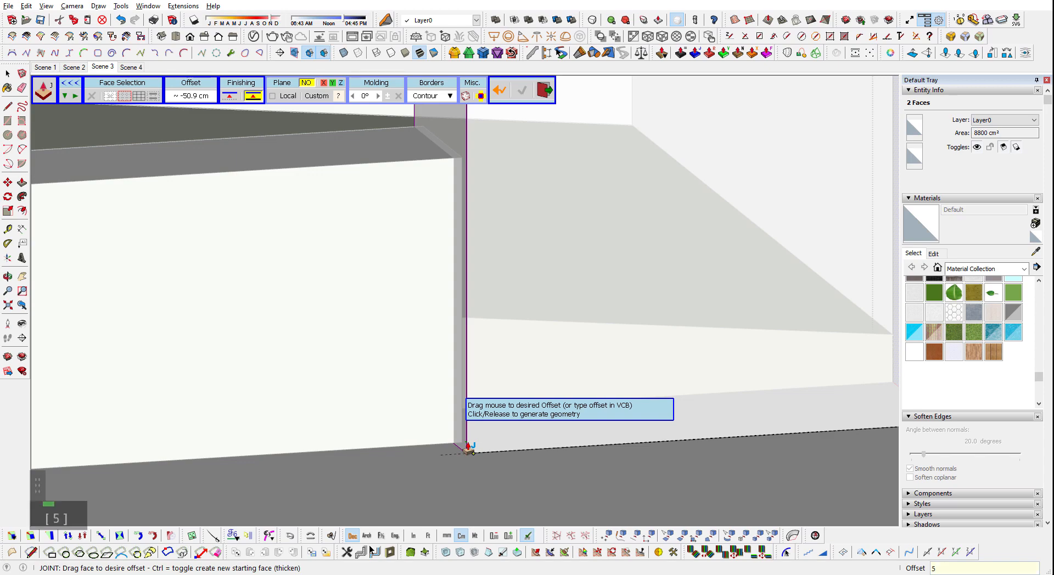
pyautogui.write('0')
pyautogui.press('Return')
# - Close the pillar group and push the low garden wall's end face back to the corner pillar's rear edge
pyautogui.scroll(-3, 474, 453)
pyautogui.moveTo(474, 453); pyautogui.dragTo(633, 456, button='middle')
pyautogui.hotkey('shift', 'z')
pyautogui.scroll(4, 633, 456)
pyautogui.scroll(6, 459, 365)
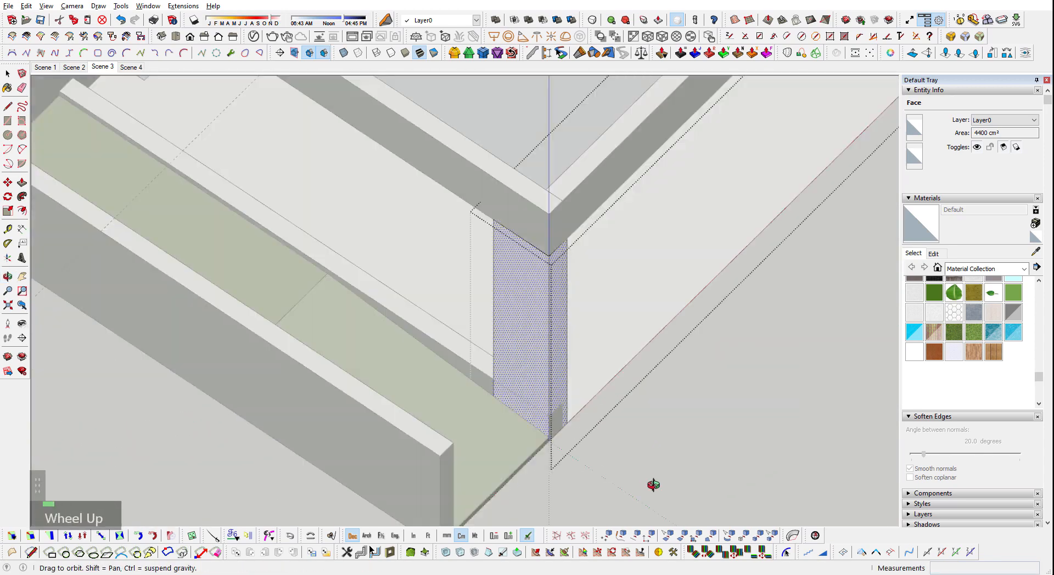
pyautogui.press('Escape')
pyautogui.press('space')
pyautogui.doubleClick(486, 373)
pyautogui.scroll(3, 485, 373)
pyautogui.press('p')
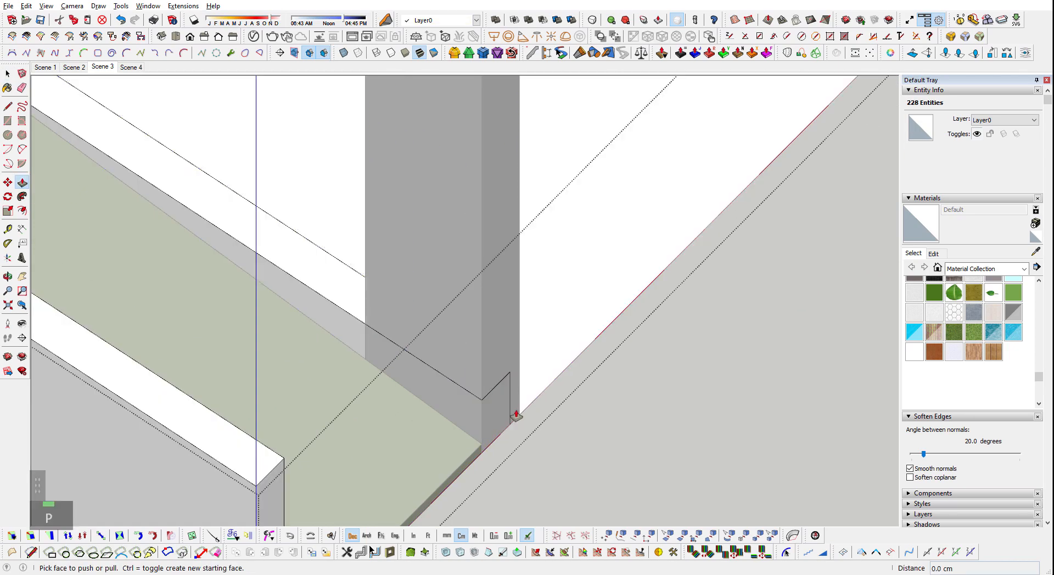
pyautogui.moveTo(494, 422); pyautogui.dragTo(471, 484, button='middle')
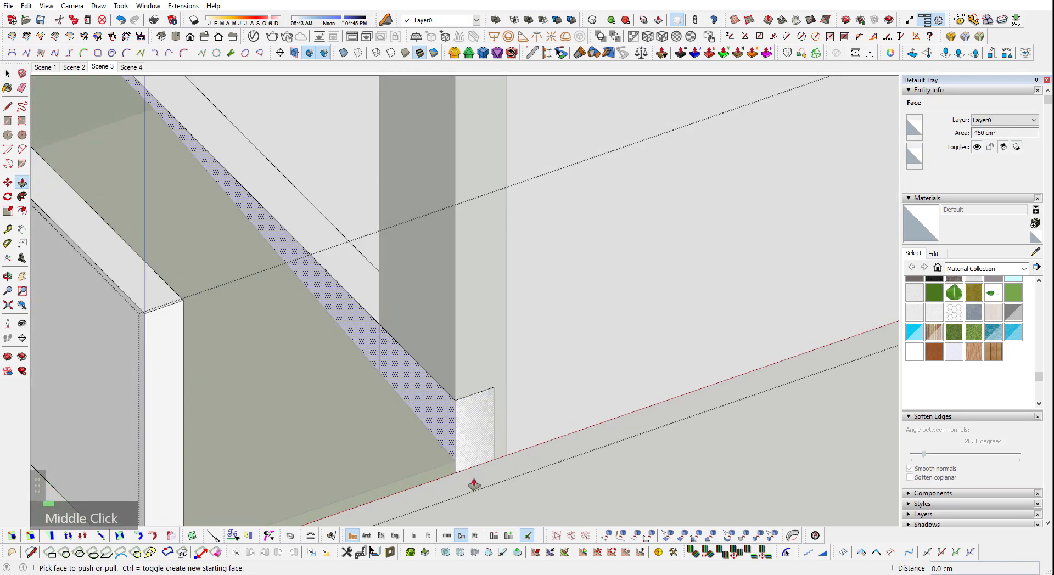
pyautogui.click(380, 323)
pyautogui.scroll(-3, 440, 393)
pyautogui.press('space')
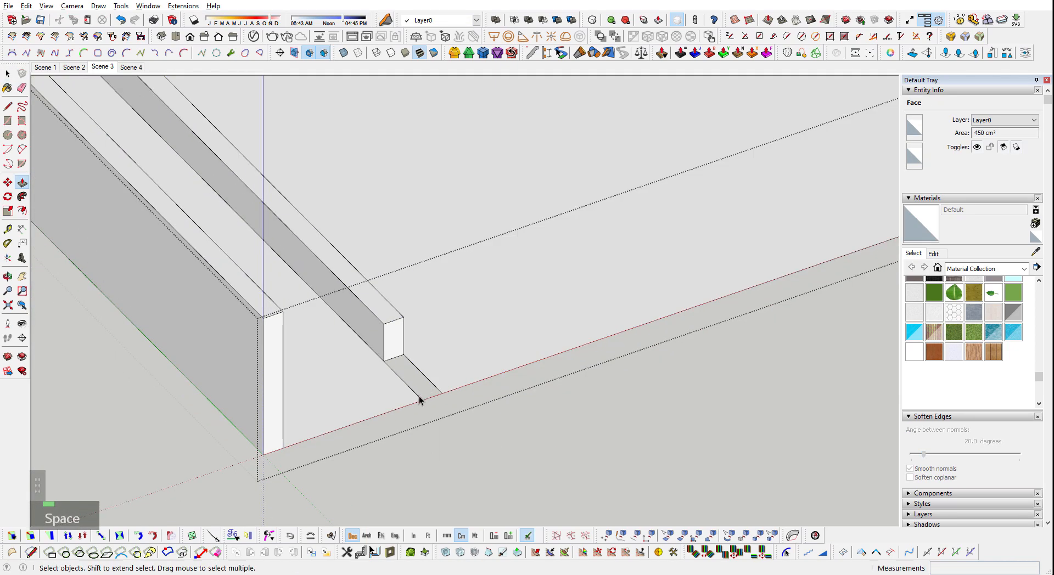
# - Delete the leftover ground lines in front of the shortened low walls and close their group
pyautogui.scroll(-3, 302, 459)
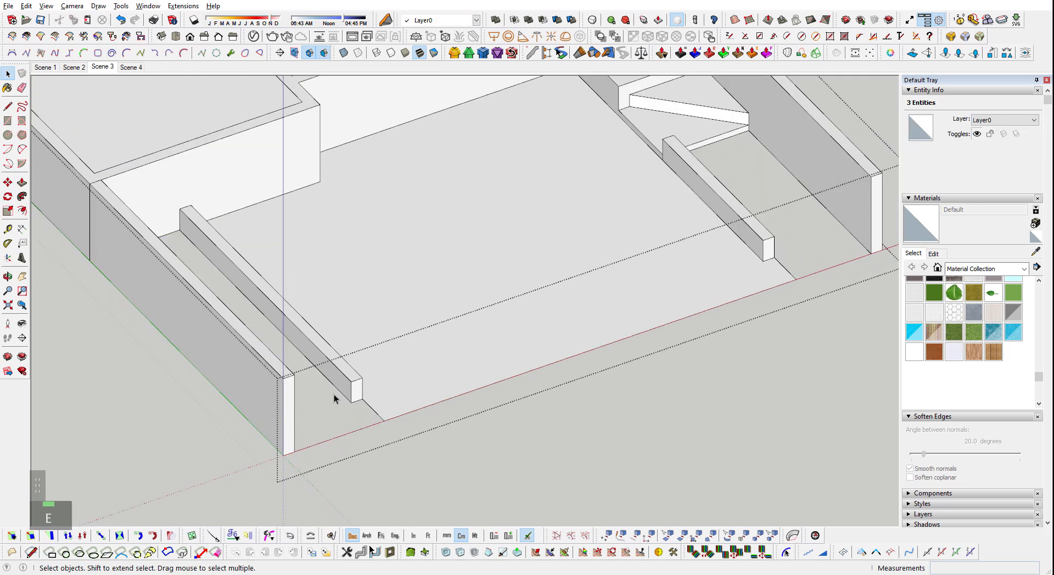
pyautogui.press('e')
pyautogui.press('Escape')
pyautogui.moveTo(367, 396); pyautogui.dragTo(434, 324, button='middle')
pyautogui.moveTo(266, 522); pyautogui.dragTo(276, 407, button='middle')
pyautogui.doubleClick(274, 409)
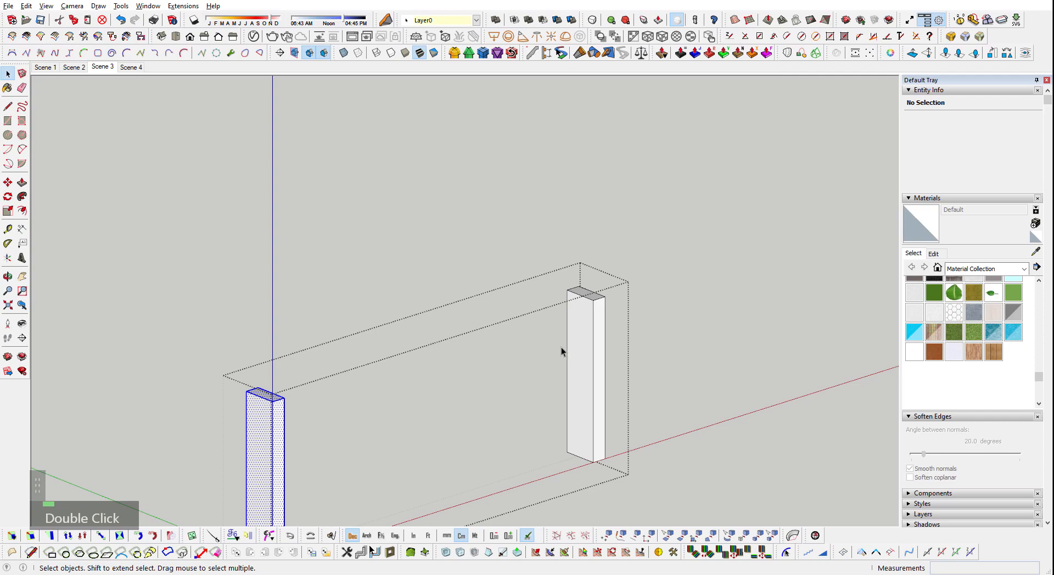
pyautogui.press('Escape')
# - Open the slab group and examine its floor faces, stairs and raised edges from several sides
pyautogui.tripleClick(529, 279)
pyautogui.moveTo(231, 351); pyautogui.dragTo(141, 461, button='middle')
pyautogui.keyDown('shift'); pyautogui.moveTo(275, 373); pyautogui.dragTo(295, 250, button='middle'); pyautogui.keyUp('shift')
pyautogui.scroll(3, 494, 241)
pyautogui.keyDown('shift'); pyautogui.moveTo(576, 233); pyautogui.dragTo(667, 373, button='middle'); pyautogui.keyUp('shift')
pyautogui.scroll(-2, 667, 374)
pyautogui.moveTo(462, 308); pyautogui.dragTo(318, 316, button='middle')
pyautogui.scroll(1, 452, 311)
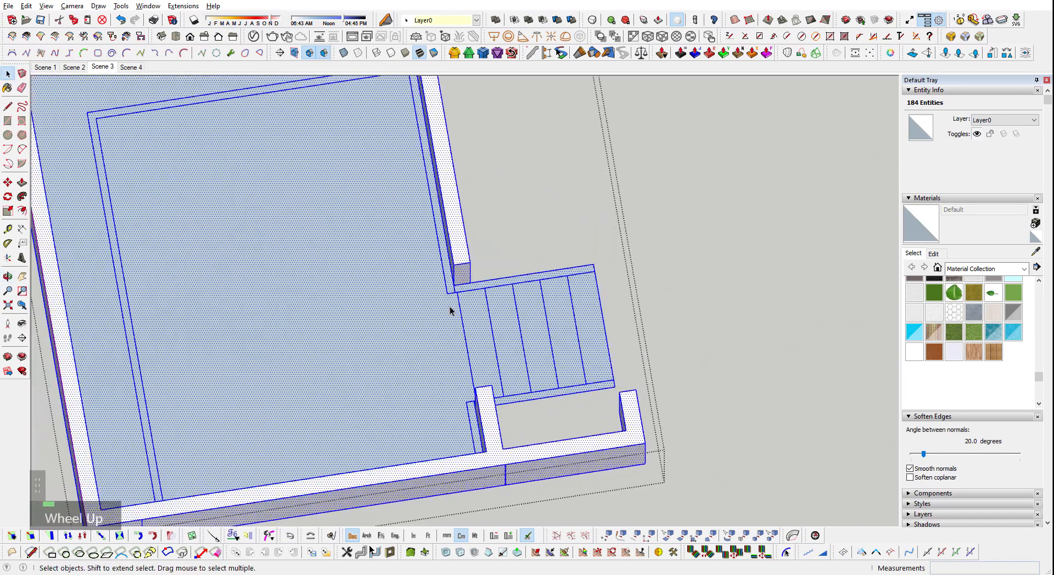
pyautogui.scroll(-1, 511, 330)
pyautogui.moveTo(511, 330); pyautogui.dragTo(630, 307, button='middle')
pyautogui.scroll(-3, 630, 307)
pyautogui.moveTo(400, 275); pyautogui.dragTo(372, 146, button='middle')
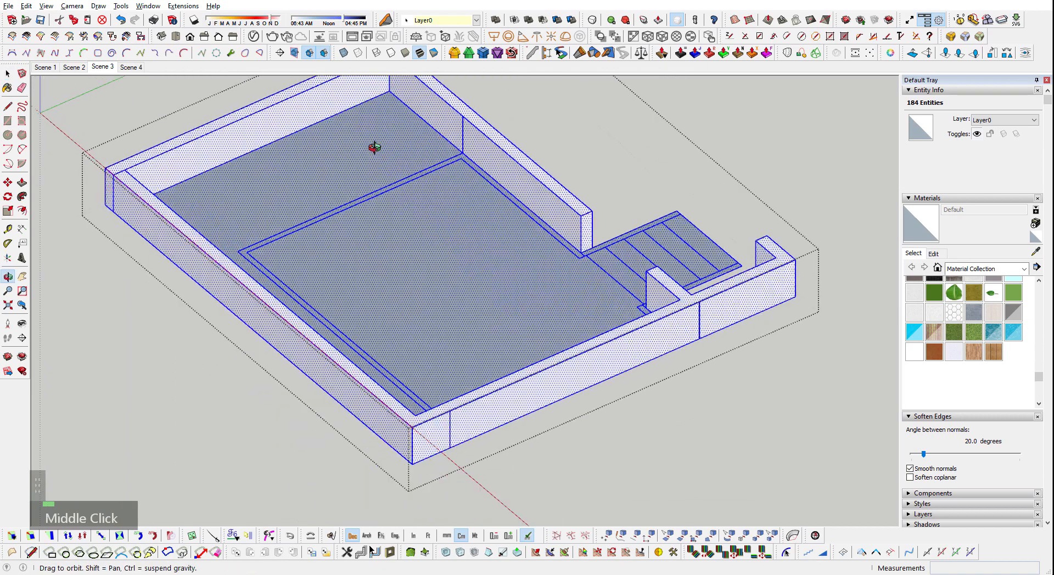
pyautogui.scroll(4, 297, 172)
pyautogui.click(297, 169)
pyautogui.scroll(-3, 341, 228)
pyautogui.keyDown('shift'); pyautogui.moveTo(310, 281); pyautogui.dragTo(379, 359, button='middle'); pyautogui.keyUp('shift')
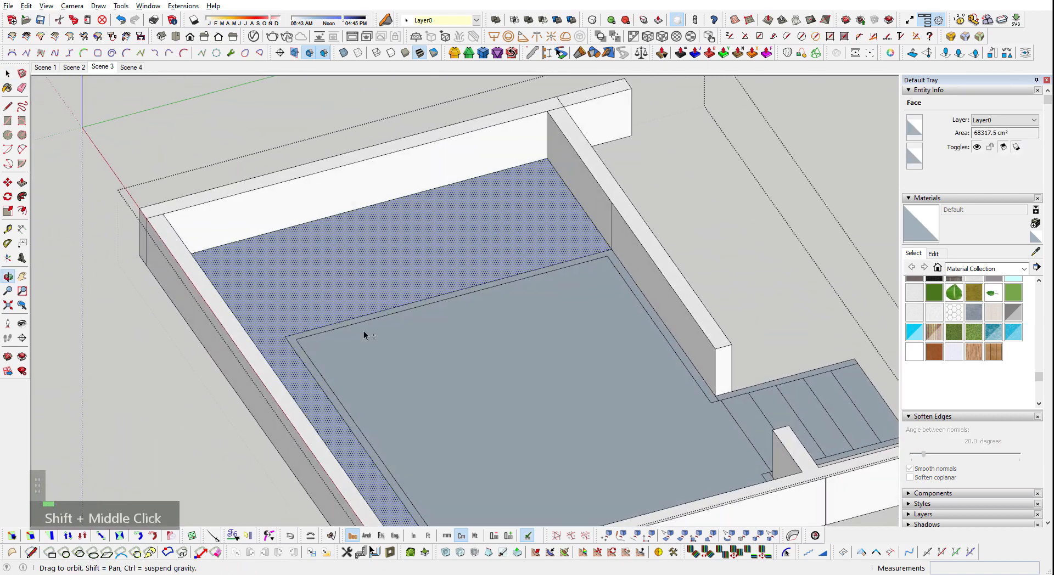
pyautogui.scroll(-1, 364, 332)
pyautogui.moveTo(458, 261); pyautogui.dragTo(433, 408)
pyautogui.keyDown('shift'); pyautogui.moveTo(433, 411); pyautogui.dragTo(483, 376, button='middle'); pyautogui.keyUp('shift')
pyautogui.scroll(3, 478, 223)
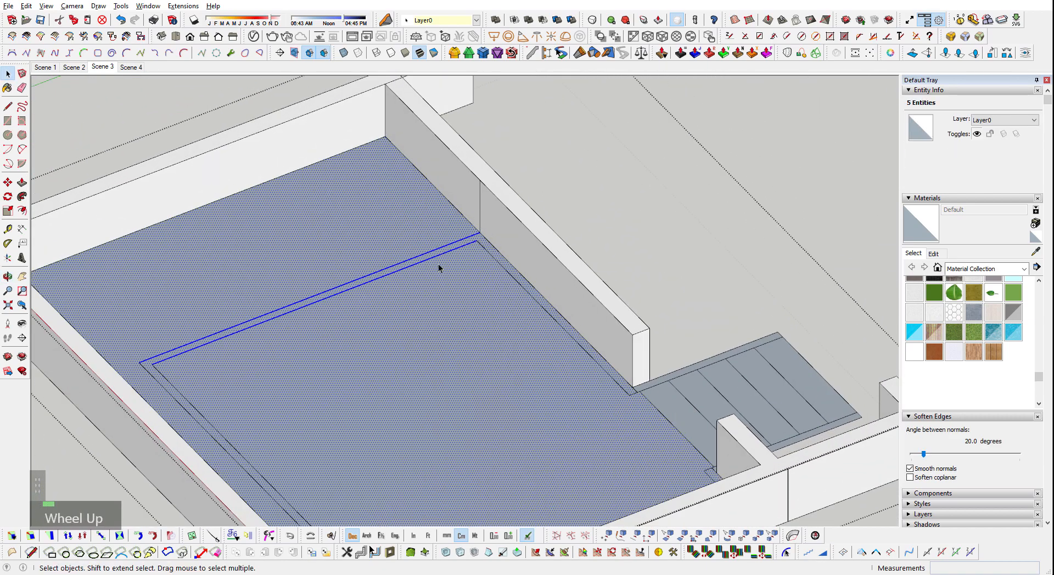
# - Compare the slab's raised edges and pillars with the front elevation drawing and check the side edge
pyautogui.scroll(-4, 438, 263)
pyautogui.moveTo(437, 339); pyautogui.dragTo(763, 185, button='middle')
pyautogui.scroll(-3, 331, 336)
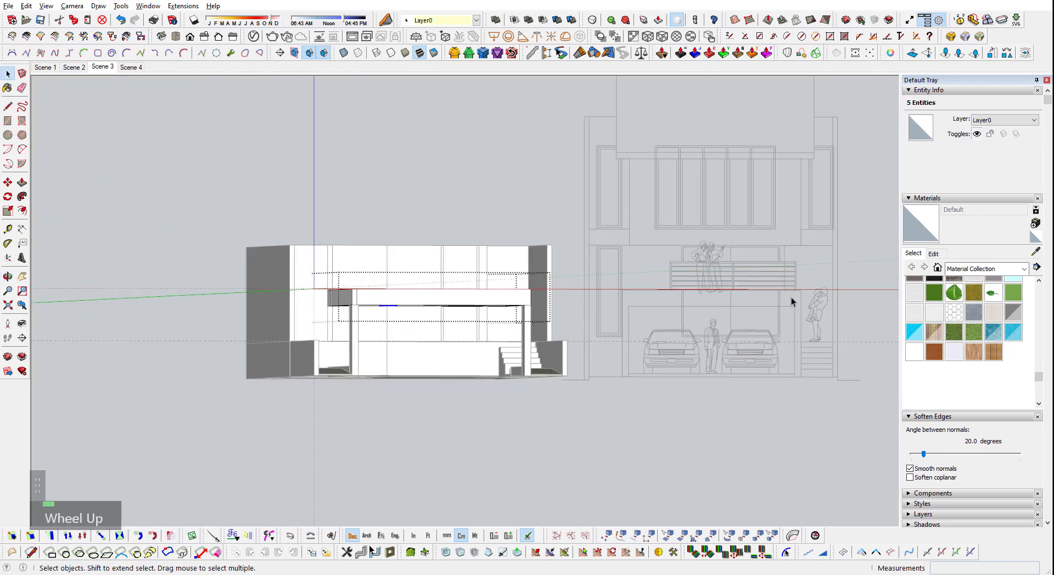
pyautogui.scroll(2, 793, 301)
pyautogui.moveTo(765, 305); pyautogui.dragTo(816, 318, button='middle')
pyautogui.scroll(3, 486, 276)
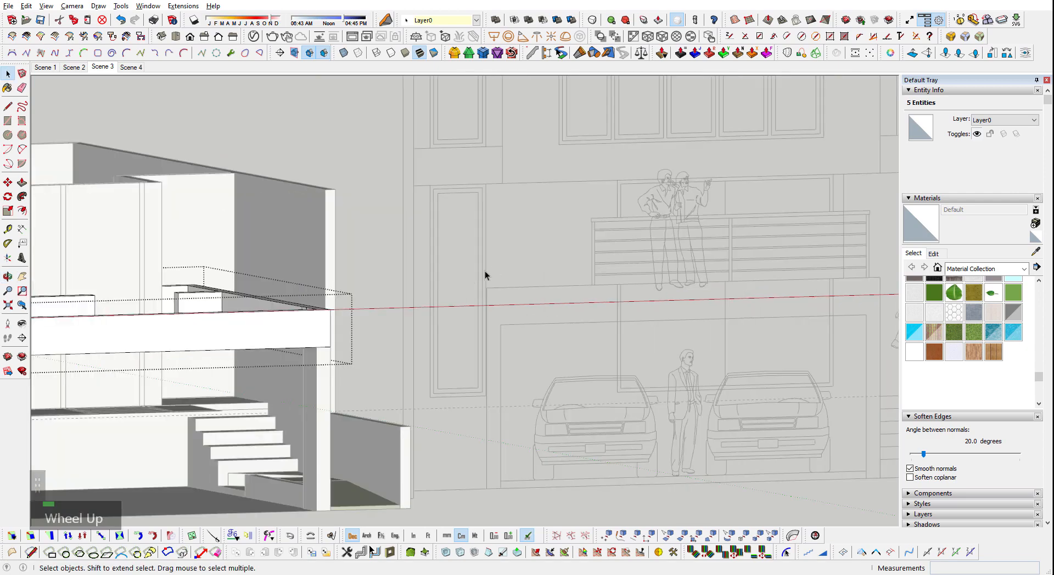
pyautogui.moveTo(144, 380); pyautogui.dragTo(352, 364, button='middle')
pyautogui.scroll(1, 337, 270)
pyautogui.click(361, 269)
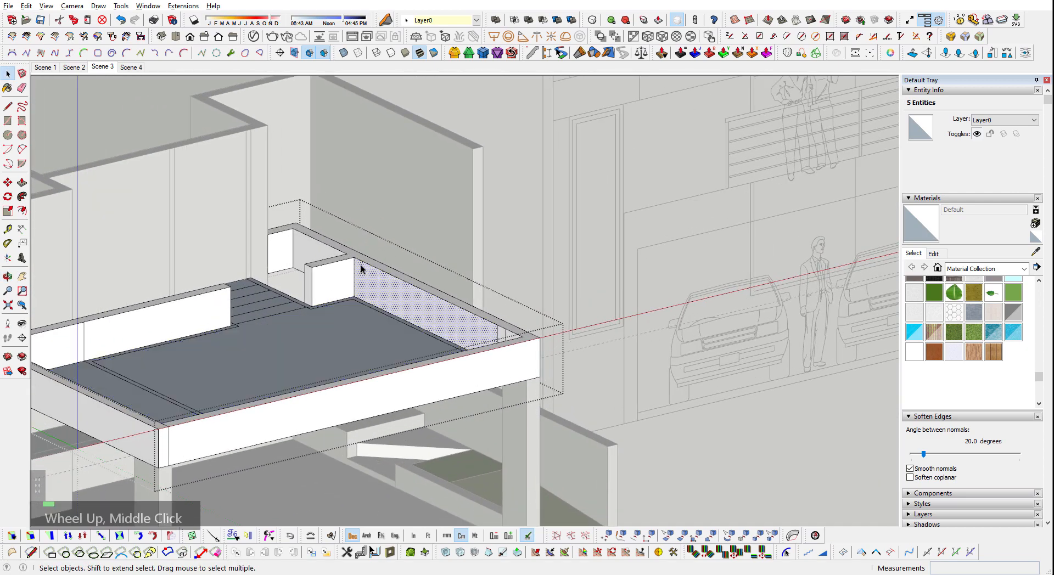
pyautogui.click(361, 260)
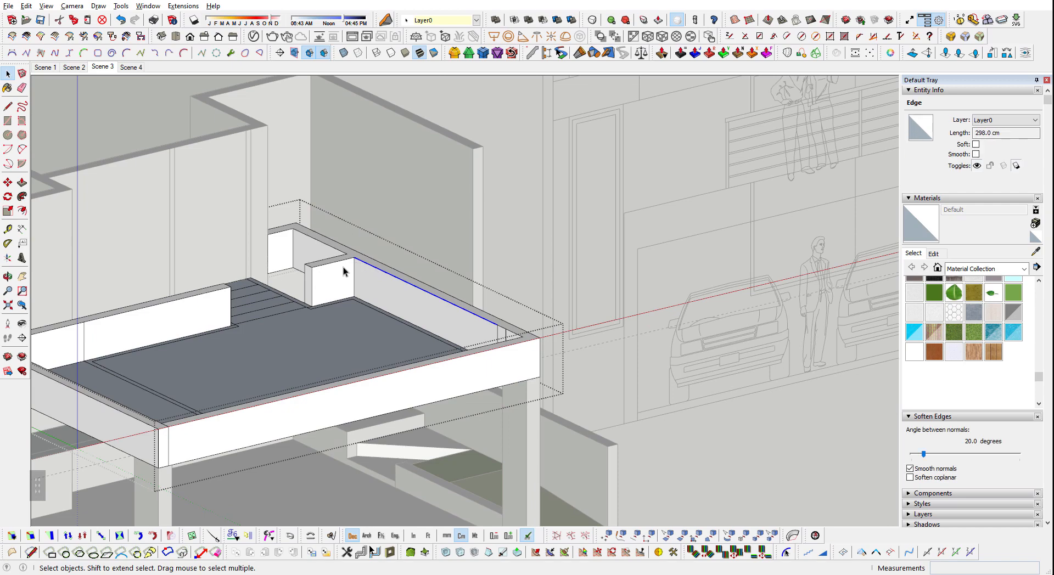
# - Cut the floor and stair faces out of the slab group and paste them beside the raised edge walls
pyautogui.scroll(3, 308, 316)
pyautogui.click(172, 346)
pyautogui.scroll(-2, 285, 334)
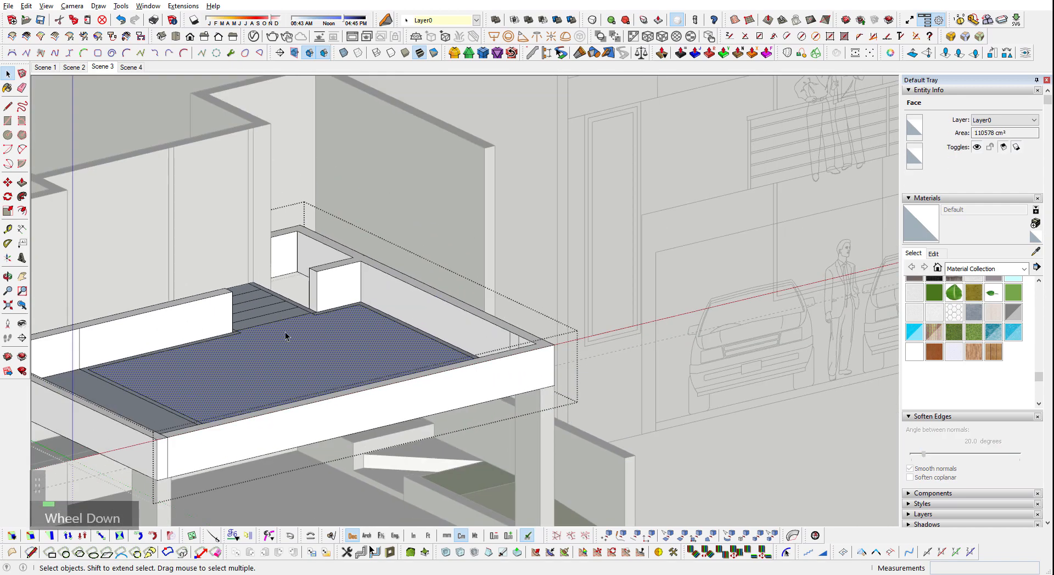
pyautogui.hotkey('shift', 'q')
pyautogui.moveTo(382, 371); pyautogui.dragTo(186, 389, button='middle')
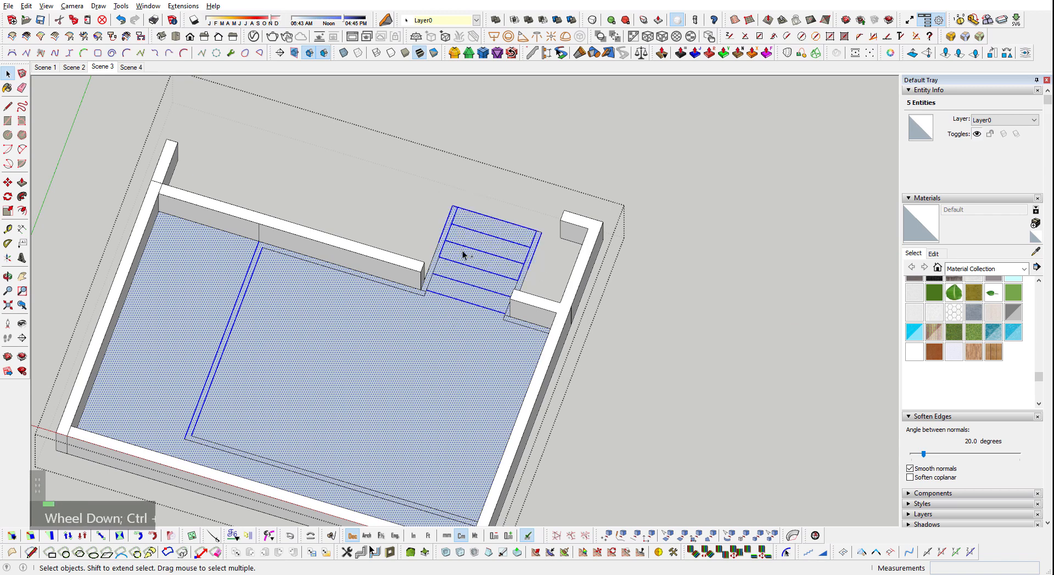
pyautogui.scroll(-2, 462, 254)
pyautogui.hotkey('ctrl', 'x')
pyautogui.scroll(-3, 461, 252)
pyautogui.hotkey('ctrl', 'v')
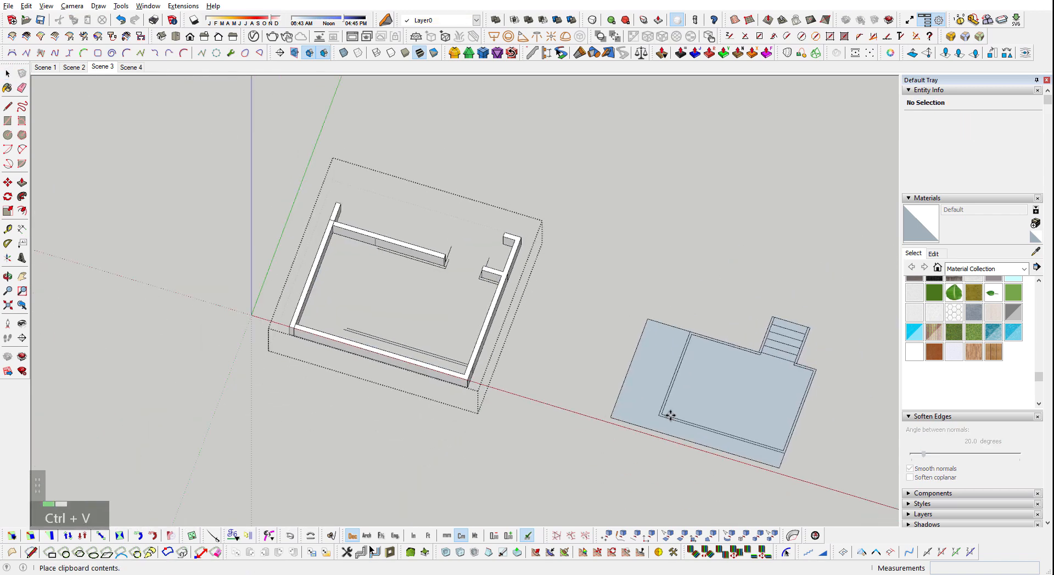
pyautogui.click(635, 382)
# - Run CleanUp³ on the selected raised edge walls, merging coplanar faces, repairing split edges and erasing stray edges
pyautogui.hotkey('ctrl', 'a')
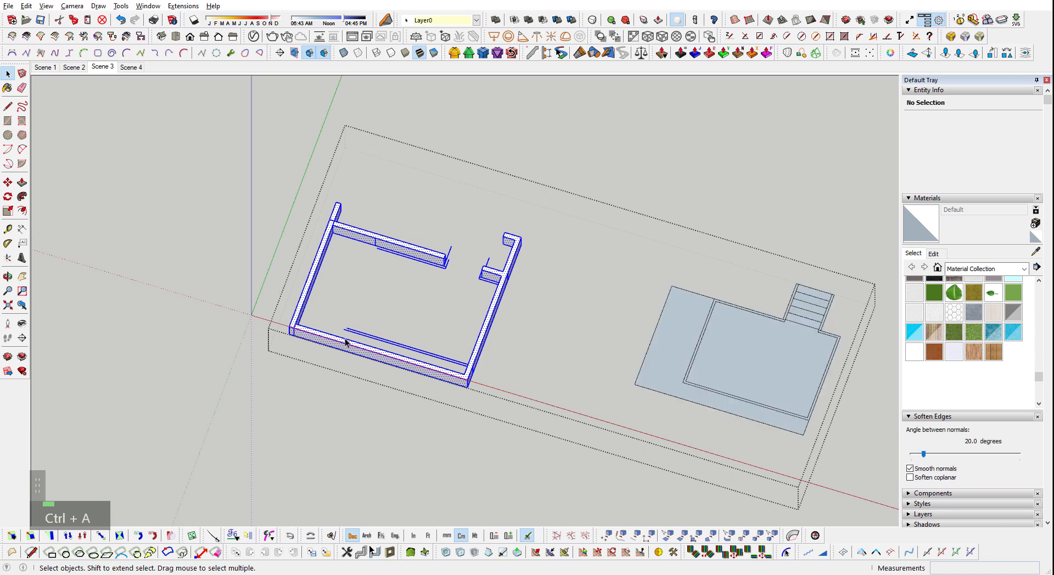
pyautogui.hotkey('ctrl', 'shift', 'c')
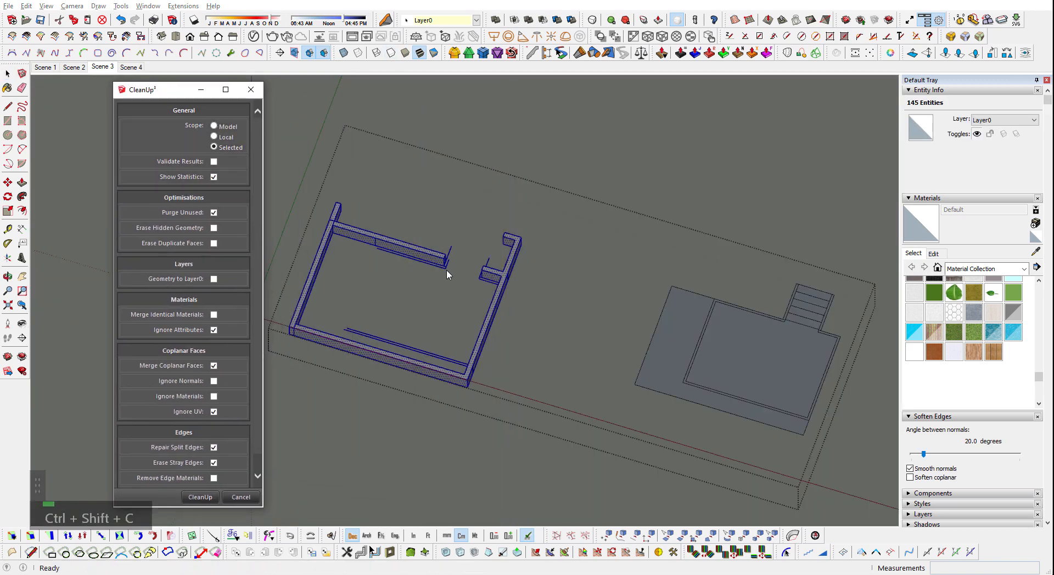
pyautogui.scroll(5, 382, 244)
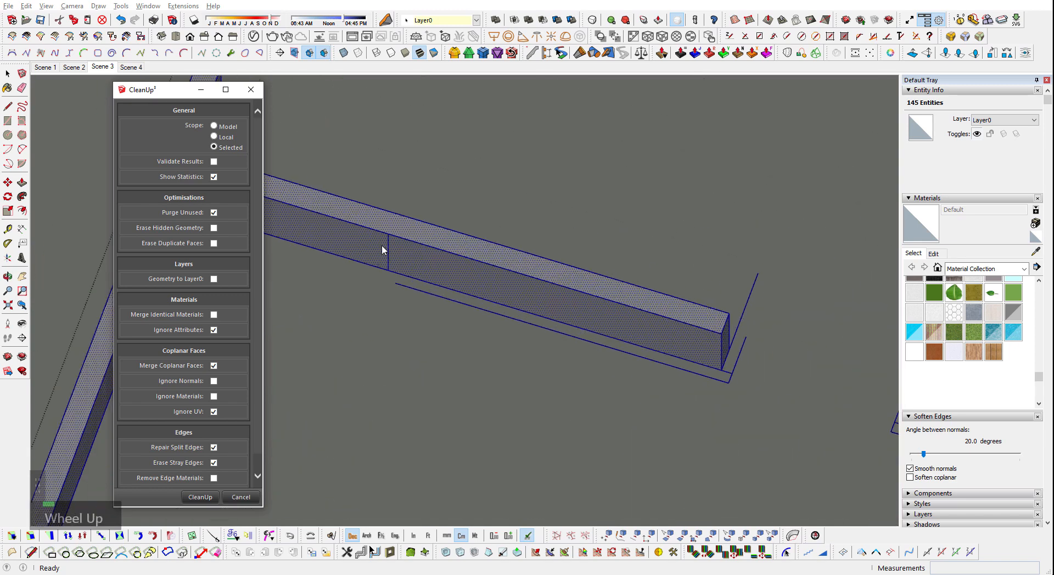
pyautogui.click(194, 499)
pyautogui.click(307, 361)
pyautogui.scroll(-6, 522, 246)
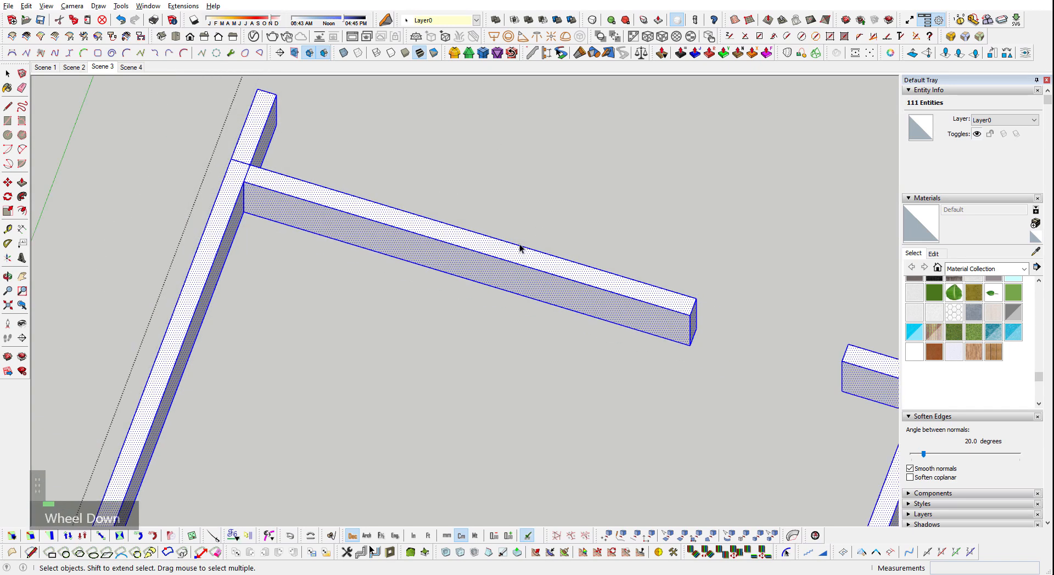
# - Undo the last cleanup of the raised edge walls and redo it to compare the edges at the wall junctions
pyautogui.moveTo(329, 242); pyautogui.dragTo(577, 162, button='middle')
pyautogui.scroll(3, 266, 294)
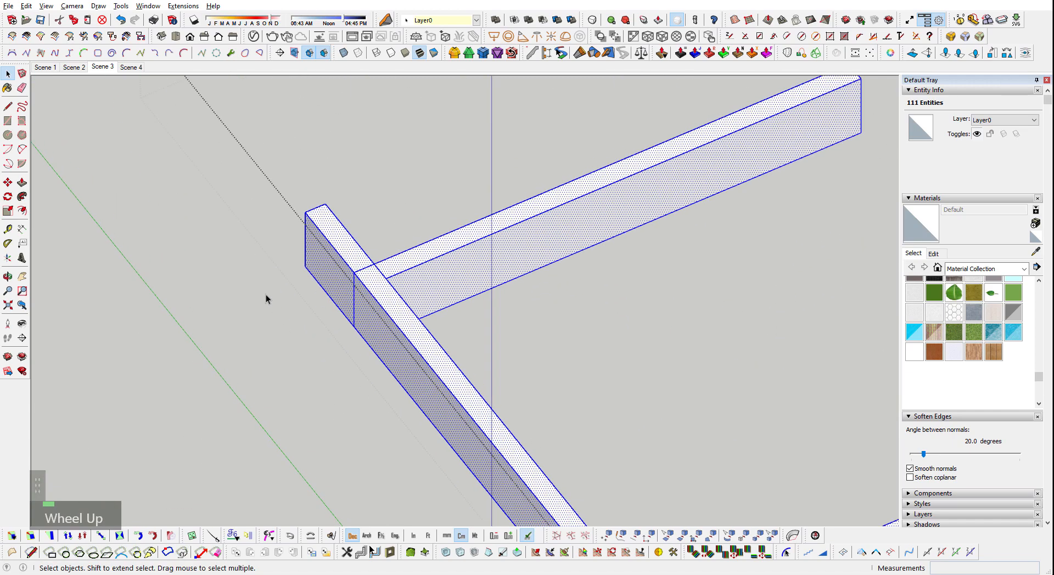
pyautogui.moveTo(266, 295); pyautogui.dragTo(434, 299, button='middle')
pyautogui.hotkey('ctrl', 'z')
pyautogui.scroll(-3, 638, 352)
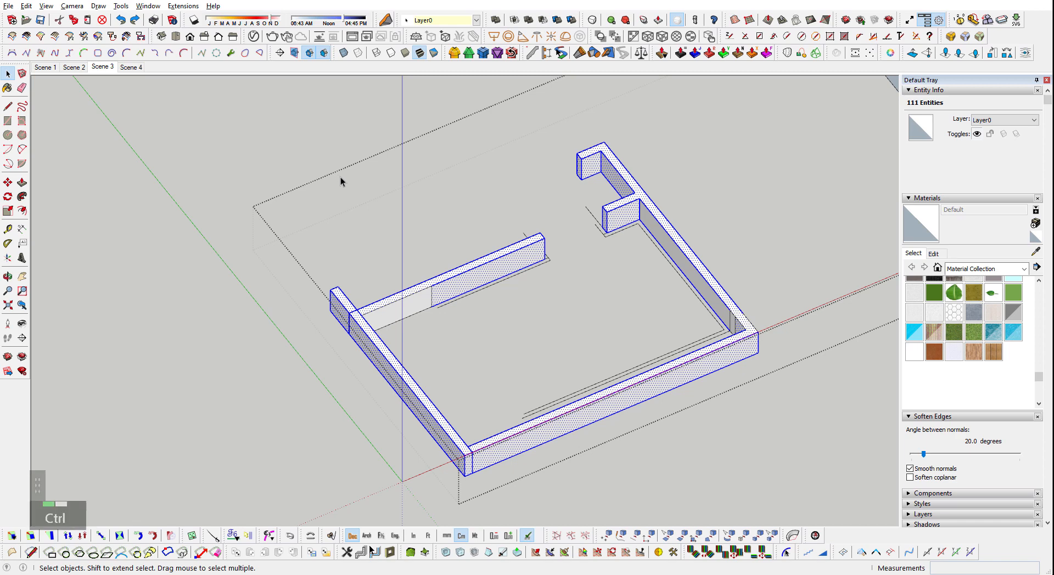
pyautogui.hotkey('ctrl', 'y')
# - Erase the stray edges crossing the wall tops where the cross wall meets the side wall
pyautogui.scroll(8, 305, 283)
pyautogui.hotkey('shift', 'e')
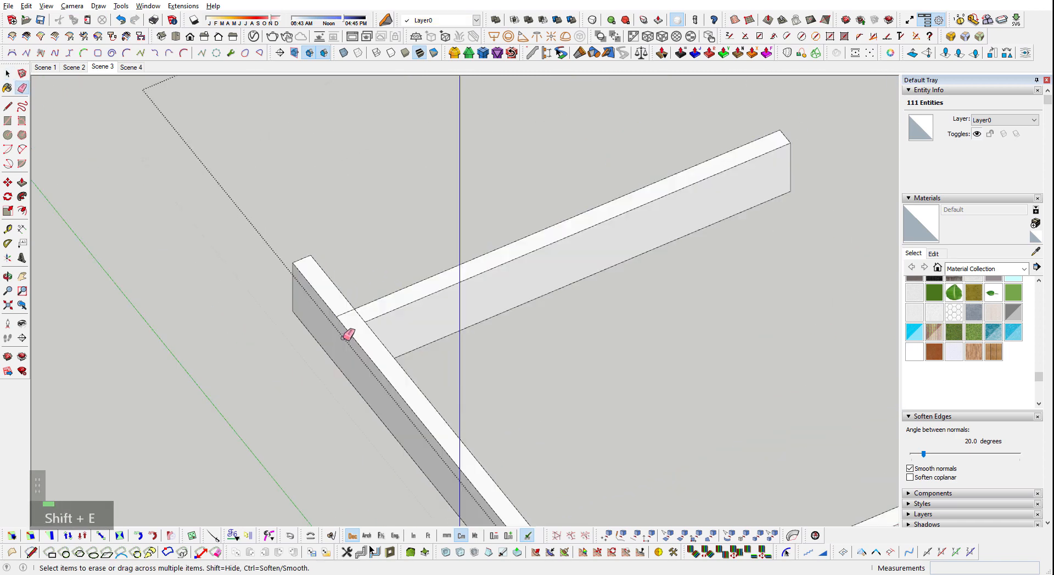
pyautogui.scroll(-3, 348, 316)
pyautogui.moveTo(347, 314); pyautogui.dragTo(170, 285, button='middle')
pyautogui.scroll(6, 455, 163)
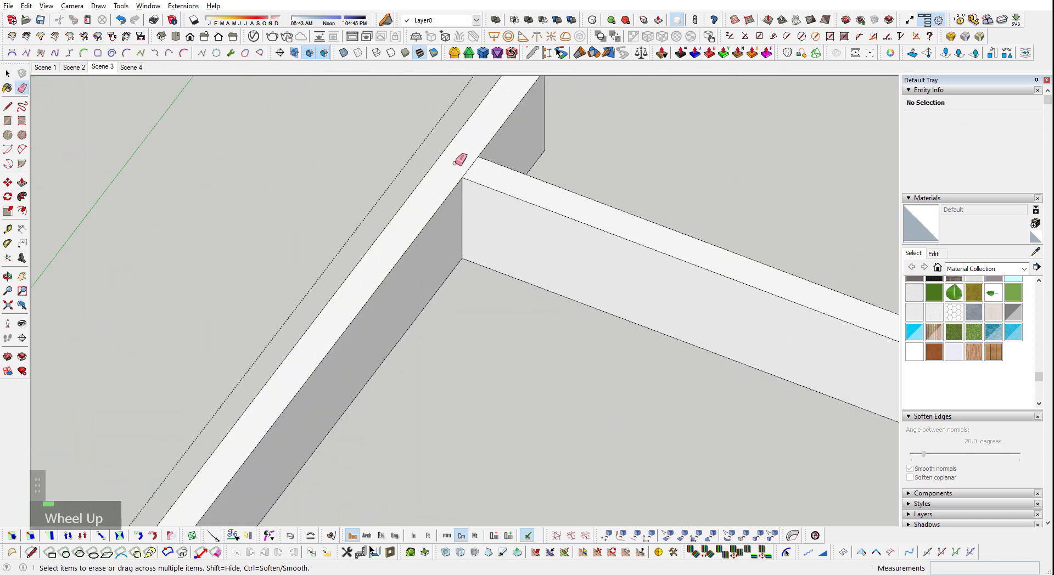
pyautogui.scroll(-3, 471, 162)
# - Copy the side wall's inner top edge 12 cm down its inner face
pyautogui.press('space')
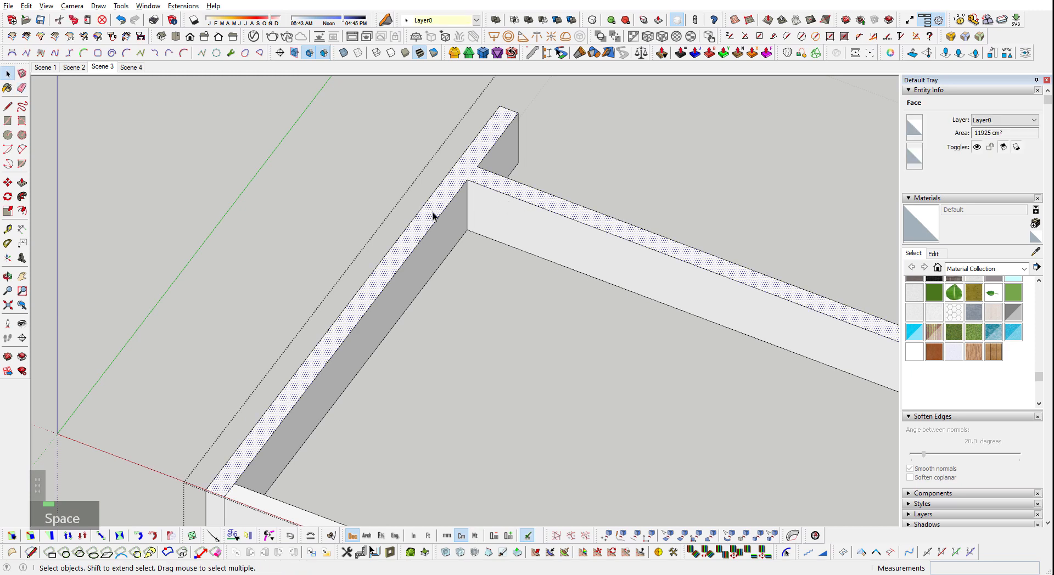
pyautogui.press('m')
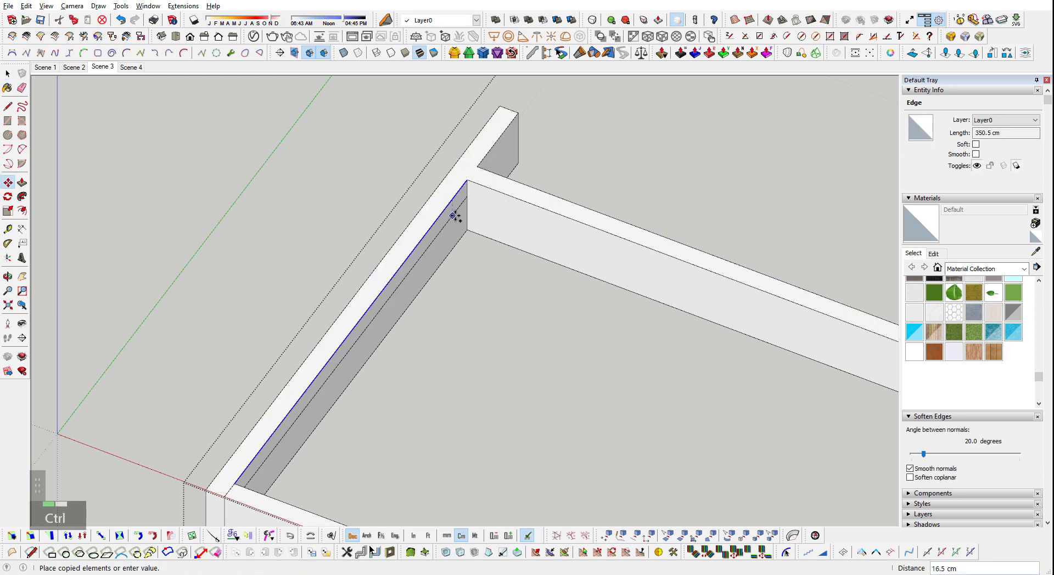
pyautogui.moveTo(716, 239); pyautogui.dragTo(548, 125, button='middle')
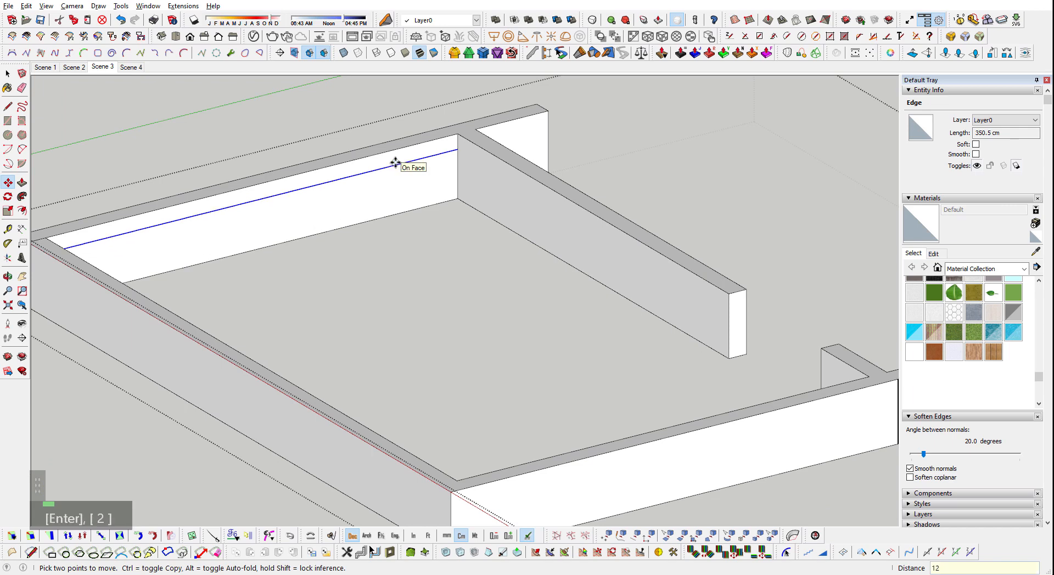
# - Push/Pull the 12 cm strip under the side wall's top edge 352.5 cm across to the cross wall's free end
pyautogui.press('p')
pyautogui.click(409, 157)
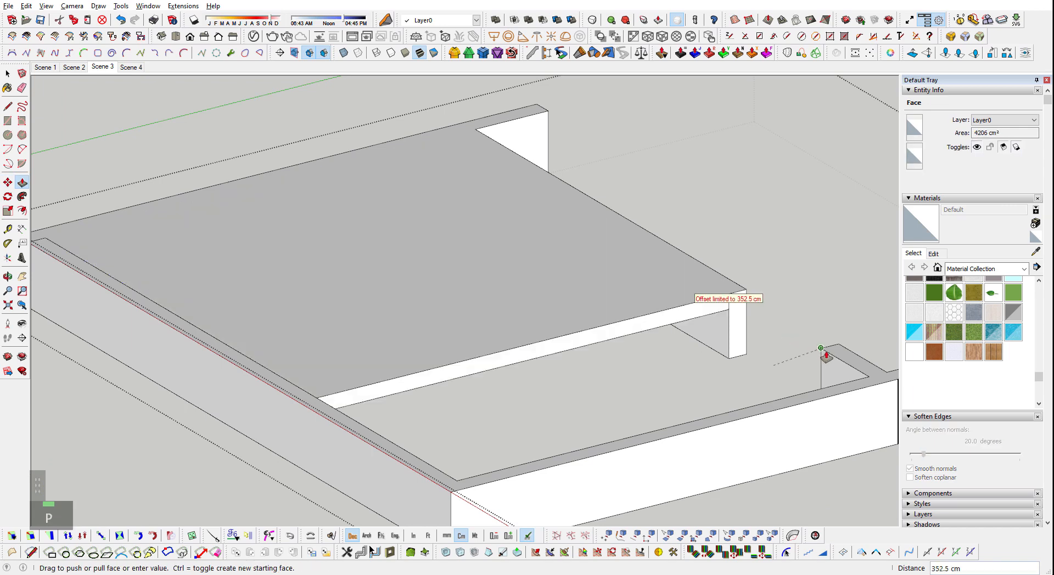
pyautogui.click(826, 356)
pyautogui.moveTo(681, 369); pyautogui.dragTo(998, 448, button='middle')
pyautogui.keyDown('shift'); pyautogui.moveTo(530, 369); pyautogui.dragTo(856, 445, button='middle'); pyautogui.keyUp('shift')
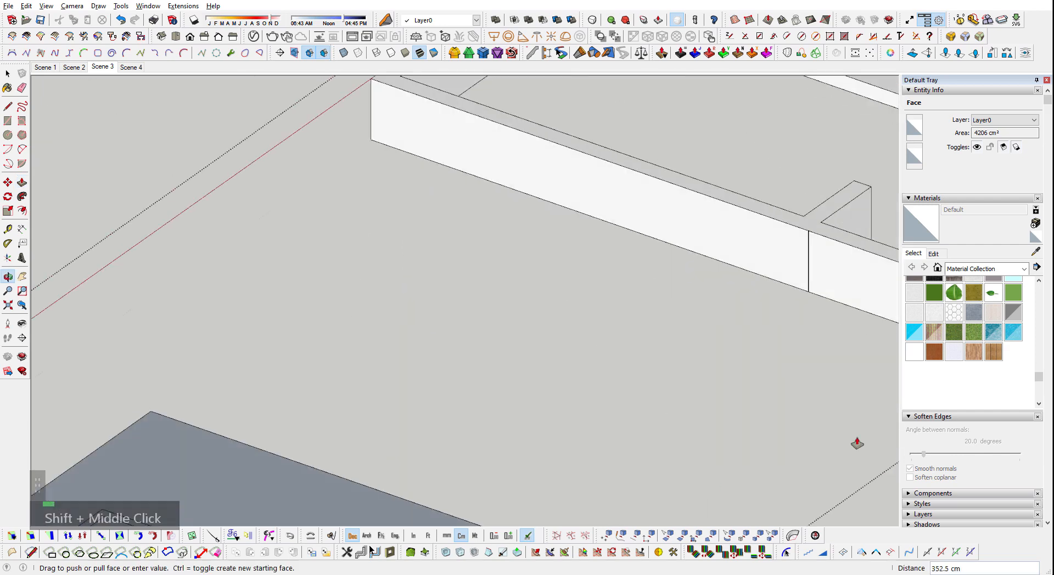
pyautogui.press('space')
pyautogui.scroll(-2, 693, 298)
pyautogui.scroll(3, 607, 304)
pyautogui.press('p')
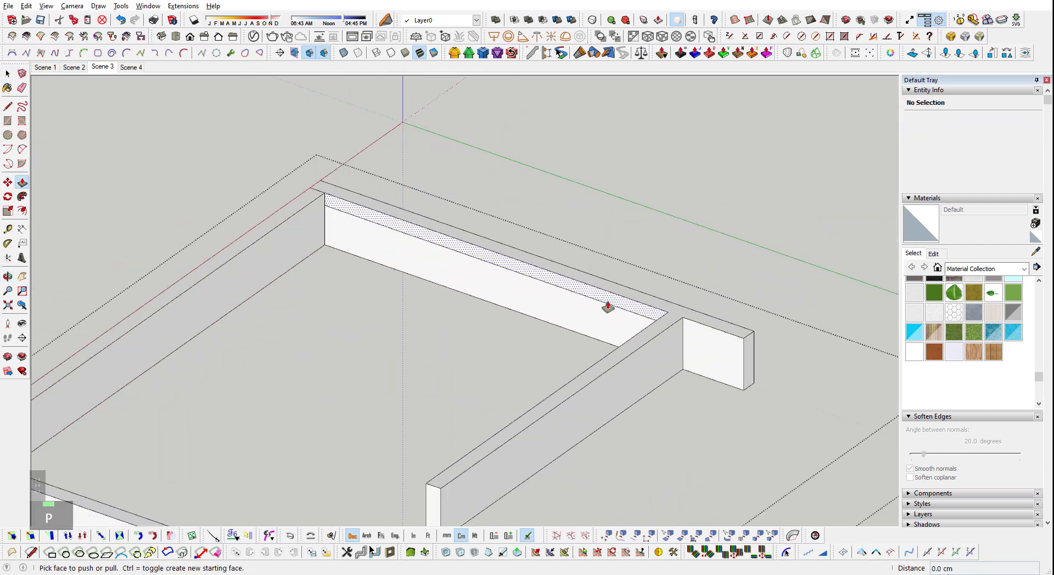
pyautogui.click(607, 305)
# - Erase the seam between the new slab and the cross wall on its free end face
pyautogui.press('e')
pyautogui.keyDown('shift'); pyautogui.scroll(2, 431, 493); pyautogui.keyUp('shift')
pyautogui.click(421, 483)
# - Push the opposite wall's short inner stub back 62.5 cm flush with that wall and erase the leftover vertical edges
pyautogui.moveTo(423, 478)
pyautogui.keyDown('shift'); pyautogui.mouseDown(button='middle')
pyautogui.moveTo(656, 278)
pyautogui.moveTo(308, 352)
pyautogui.mouseUp(button='middle'); pyautogui.keyUp('shift')
pyautogui.moveTo(308, 351)
pyautogui.keyDown('shift'); pyautogui.mouseDown(button='middle')
pyautogui.moveTo(265, 426)
pyautogui.moveTo(303, 298)
pyautogui.mouseUp(button='middle'); pyautogui.keyUp('shift')
pyautogui.keyDown('shift'); pyautogui.scroll(-2, 304, 299); pyautogui.keyUp('shift')
pyautogui.keyDown('shift'); pyautogui.scroll(-3, 536, 249); pyautogui.keyUp('shift')
pyautogui.keyDown('shift'); pyautogui.scroll(2, 537, 313); pyautogui.keyUp('shift')
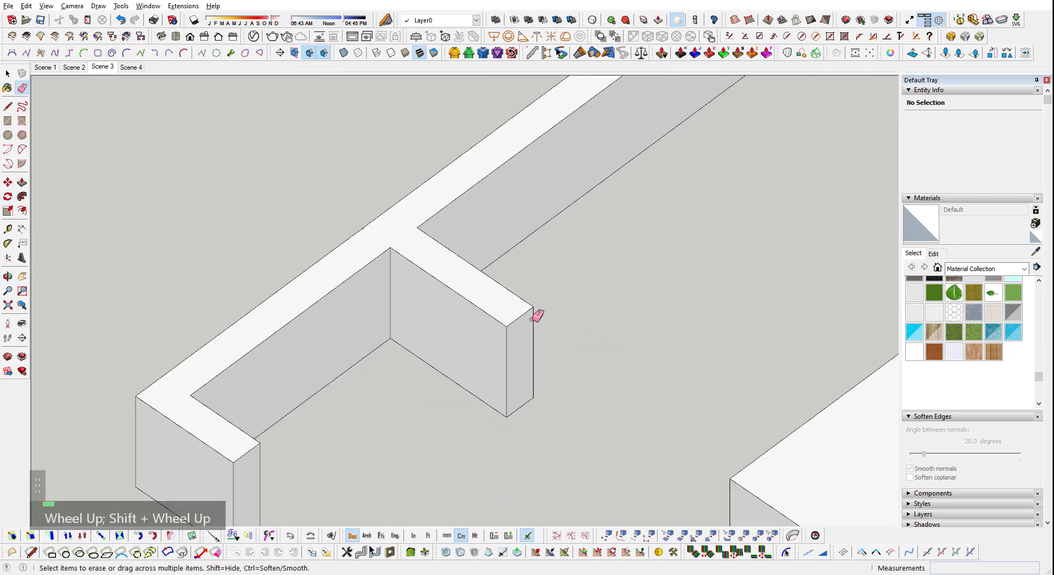
pyautogui.press('p')
pyautogui.click(508, 193)
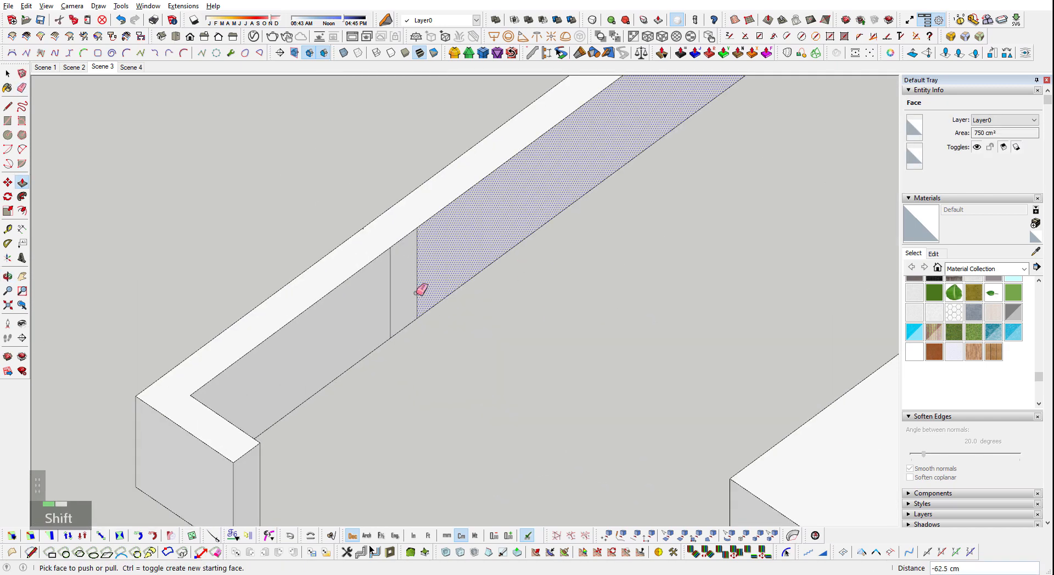
pyautogui.hotkey('shift', 'e')
pyautogui.moveTo(383, 285); pyautogui.dragTo(431, 262)
# - Try to erase the vertical seam on the outer face of the opposite side wall
pyautogui.scroll(-2, 432, 262)
pyautogui.moveTo(432, 261)
pyautogui.mouseDown(button='middle')
pyautogui.moveTo(674, 289)
pyautogui.moveTo(381, 496)
pyautogui.moveTo(644, 353)
pyautogui.mouseUp(button='middle')
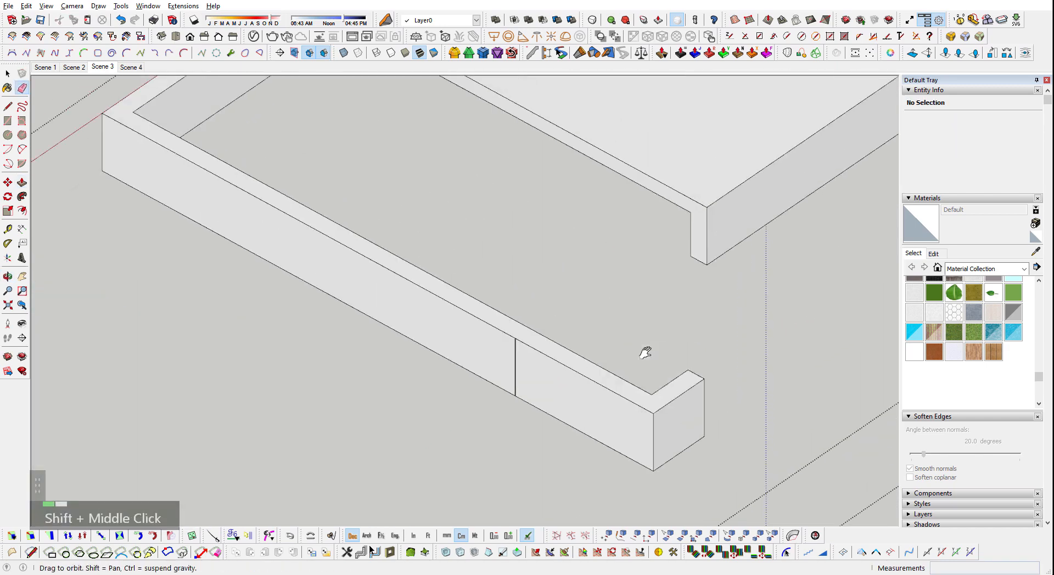
pyautogui.scroll(2, 496, 369)
pyautogui.click(500, 405)
pyautogui.scroll(2, 505, 393)
pyautogui.hotkey('ctrl', 'z')
# - Close the V-shaped notch in the outer wall by moving its inner vertical edge to the outer face, and erase the leftover vertical edges
pyautogui.scroll(4, 493, 269)
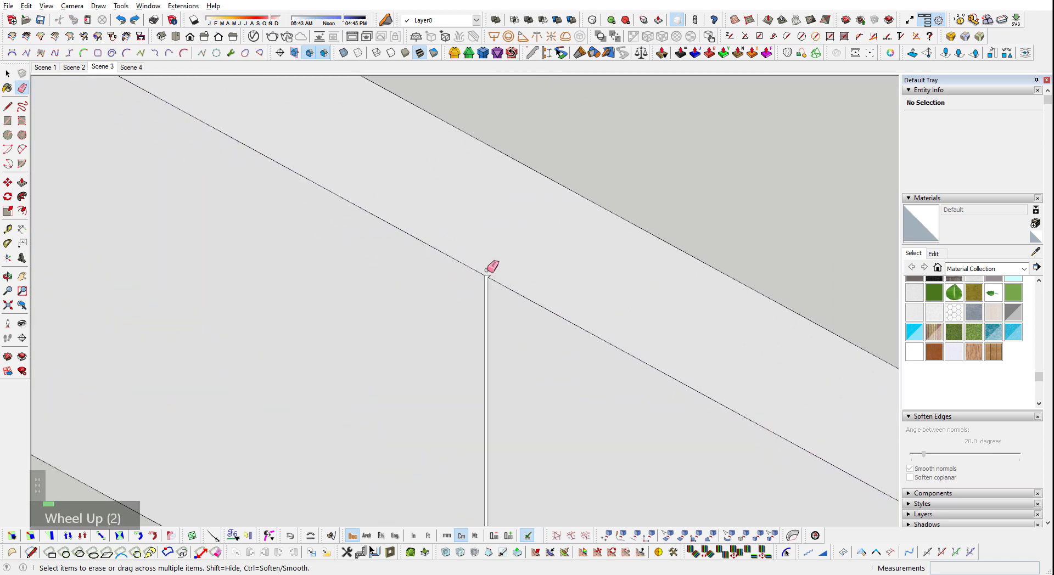
pyautogui.press('space')
pyautogui.moveTo(515, 302)
pyautogui.mouseDown(button='middle')
pyautogui.moveTo(723, 518)
pyautogui.moveTo(593, 417)
pyautogui.moveTo(479, 302)
pyautogui.mouseUp(button='middle')
pyautogui.scroll(1, 479, 302)
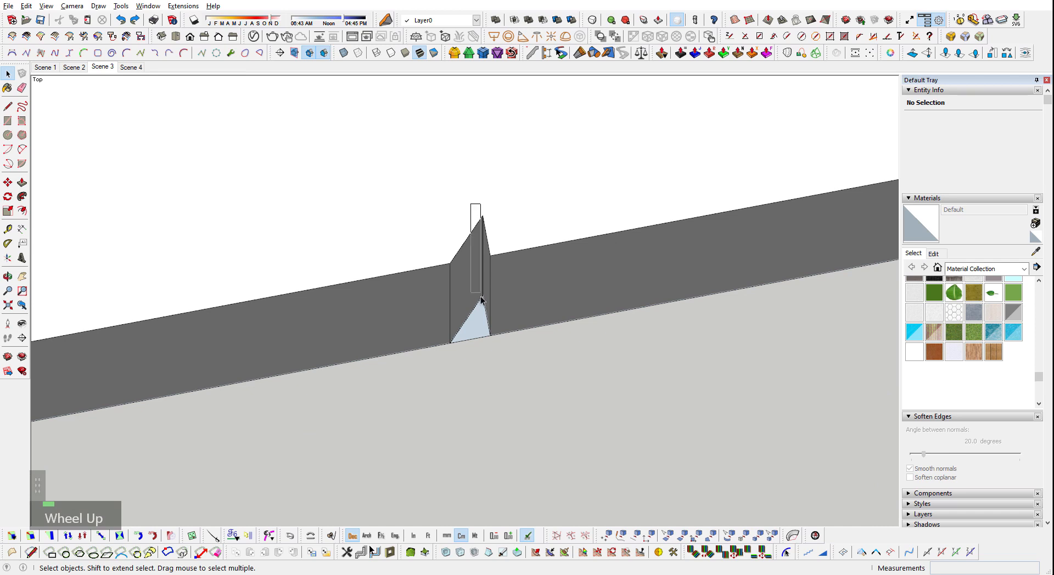
pyautogui.press('m')
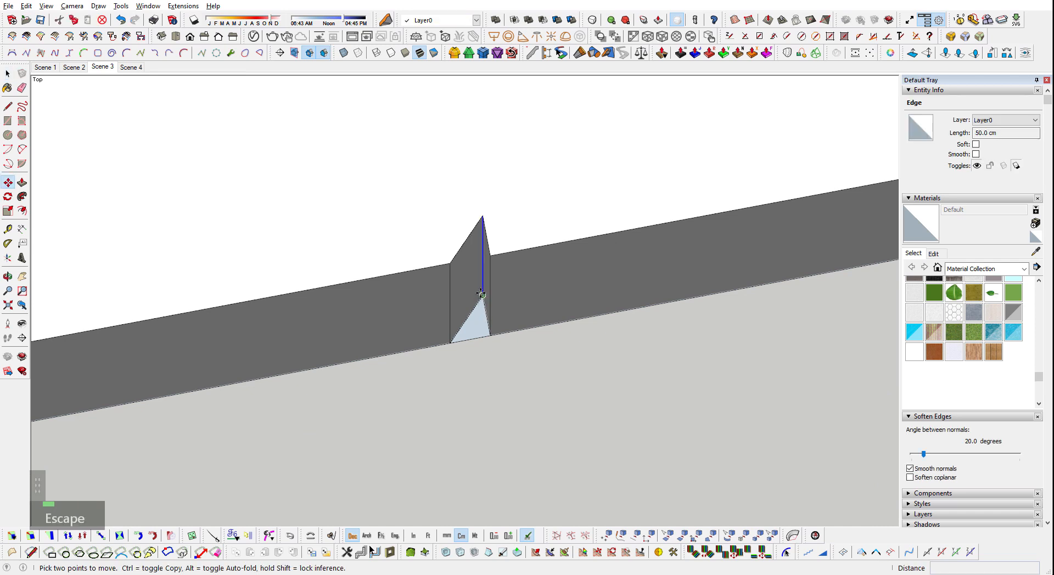
pyautogui.click(482, 295)
pyautogui.hotkey('shift', 'e')
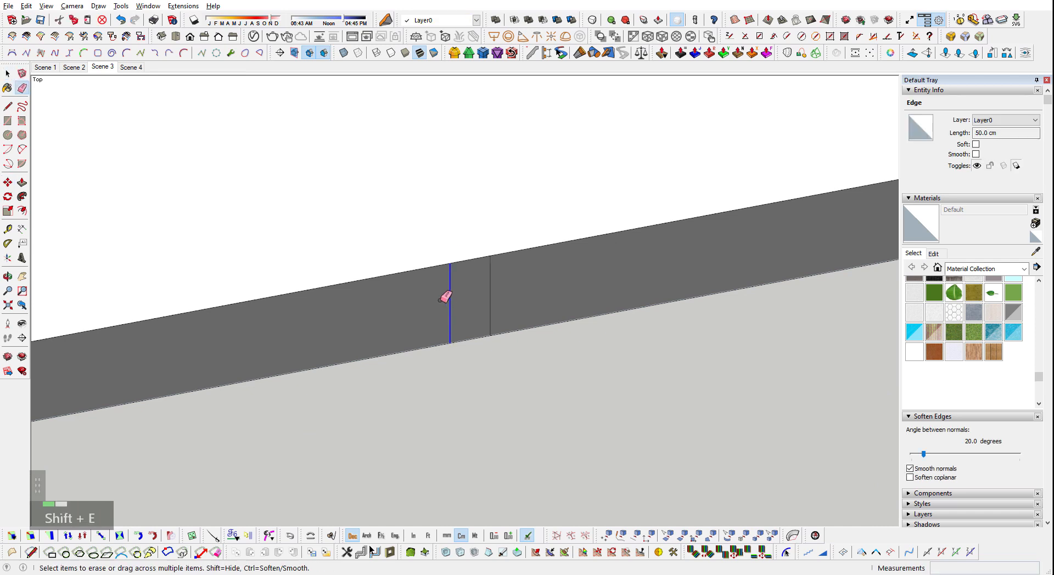
pyautogui.scroll(-5, 673, 392)
# - Push/Pull the joined end face of the slab and cross wall 182.5 cm to the opposite side wall
pyautogui.hotkey('shift', 'z')
pyautogui.moveTo(697, 386); pyautogui.dragTo(555, 274, button='middle')
pyautogui.scroll(3, 518, 137)
pyautogui.press('space')
pyautogui.scroll(3, 651, 261)
pyautogui.moveTo(651, 261); pyautogui.dragTo(616, 250, button='middle')
pyautogui.press('p')
pyautogui.scroll(3, 576, 291)
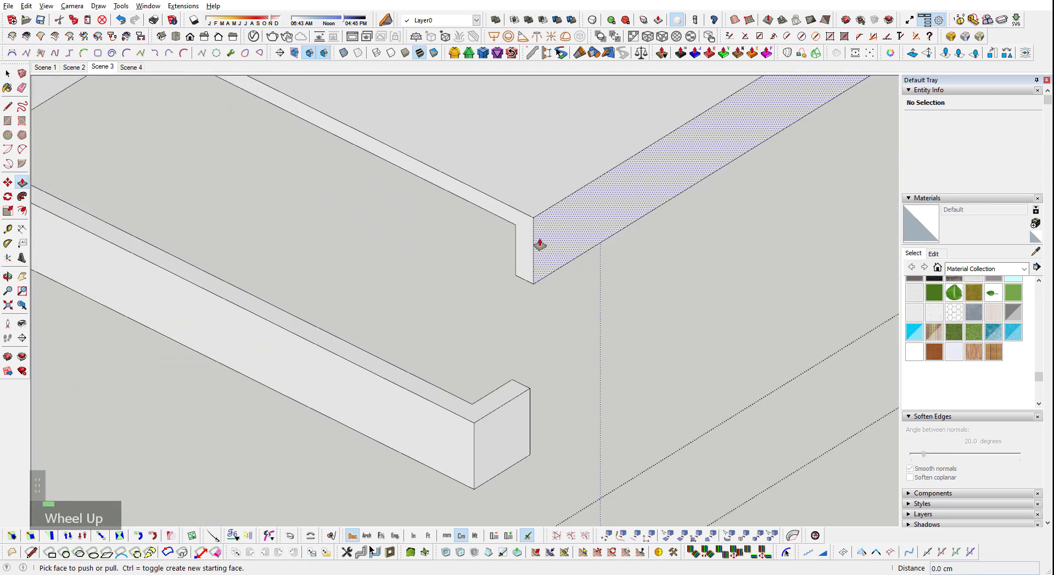
pyautogui.click(522, 276)
pyautogui.click(472, 404)
pyautogui.scroll(-4, 486, 376)
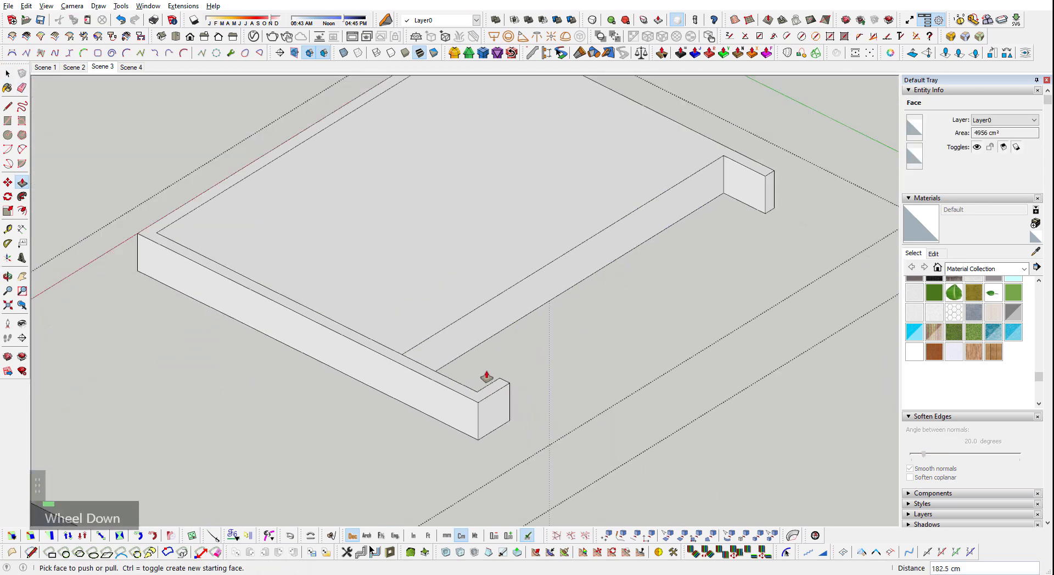
# - Erase the inner wall lines on top of the slab along its front and side edges
pyautogui.press('space')
pyautogui.scroll(4, 291, 295)
pyautogui.moveTo(291, 295)
pyautogui.keyDown('shift'); pyautogui.mouseDown(button='middle')
pyautogui.moveTo(322, 355)
pyautogui.moveTo(433, 477)
pyautogui.mouseUp(button='middle'); pyautogui.keyUp('shift')
pyautogui.scroll(-3, 432, 476)
pyautogui.hotkey('shift', 'e')
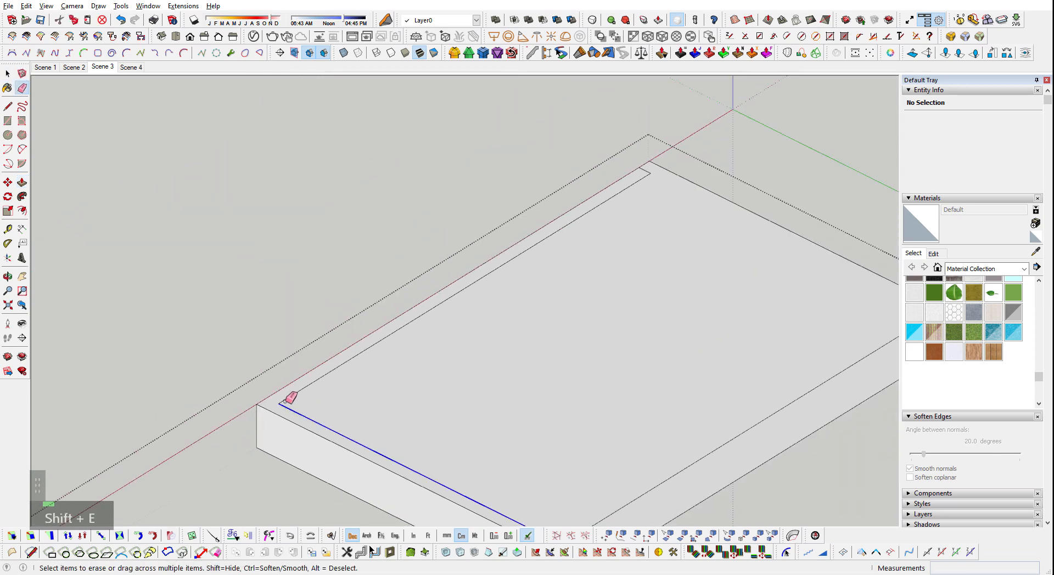
pyautogui.moveTo(280, 404); pyautogui.dragTo(683, 190)
pyautogui.moveTo(648, 174); pyautogui.dragTo(631, 113, button='middle')
# - Select the whole slab and run CleanUp³ on the selection, merging coplanar faces, repairing split edges and erasing stray edges
pyautogui.hotkey('shift', 'z')
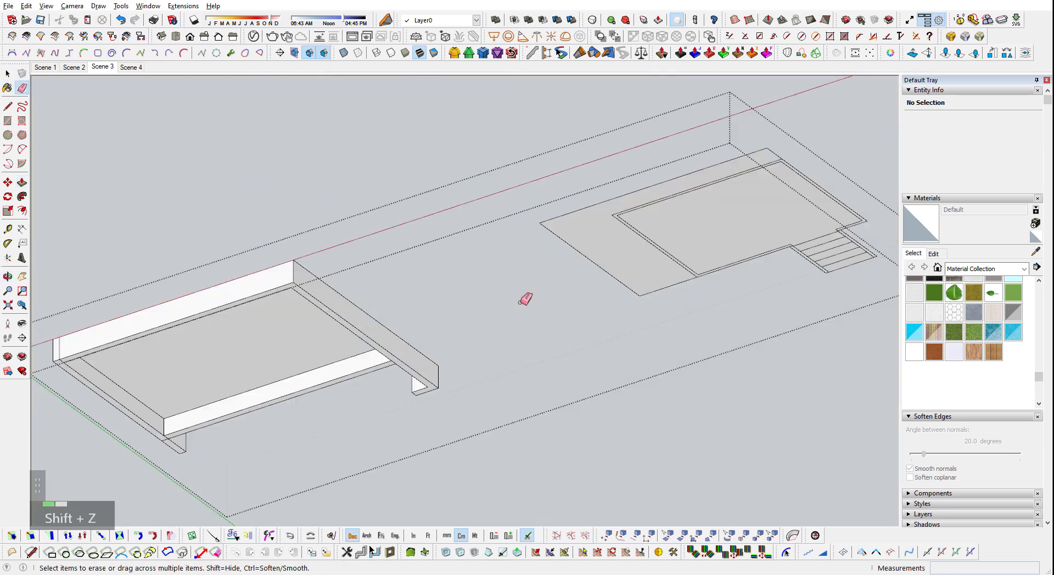
pyautogui.keyDown('shift'); pyautogui.moveTo(485, 326); pyautogui.dragTo(650, 323, button='middle'); pyautogui.keyUp('shift')
pyautogui.keyDown('shift'); pyautogui.scroll(-1, 650, 323); pyautogui.keyUp('shift')
pyautogui.press('space')
pyautogui.moveTo(677, 195); pyautogui.dragTo(225, 460)
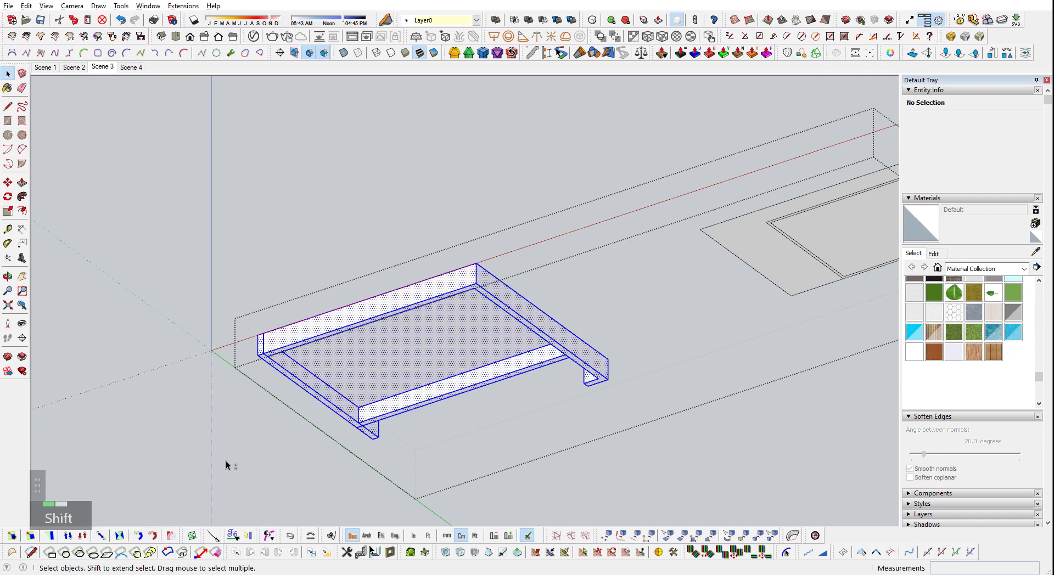
pyautogui.hotkey('ctrl', 'shift', 'c')
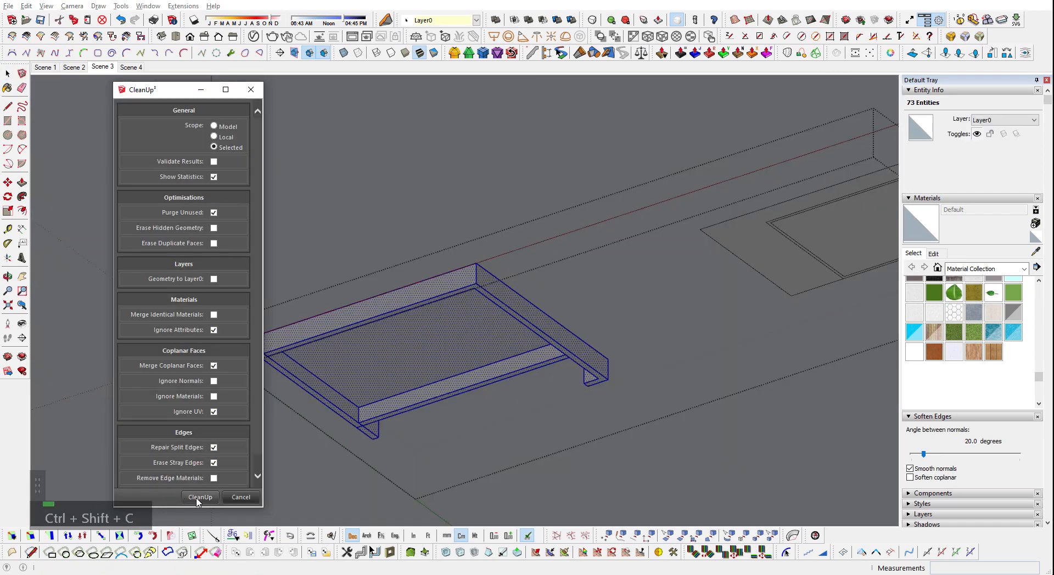
pyautogui.click(201, 497)
pyautogui.click(302, 360)
# - Leave the slab group and check the slab's height and edges against the front elevation drawing
pyautogui.scroll(3, 298, 346)
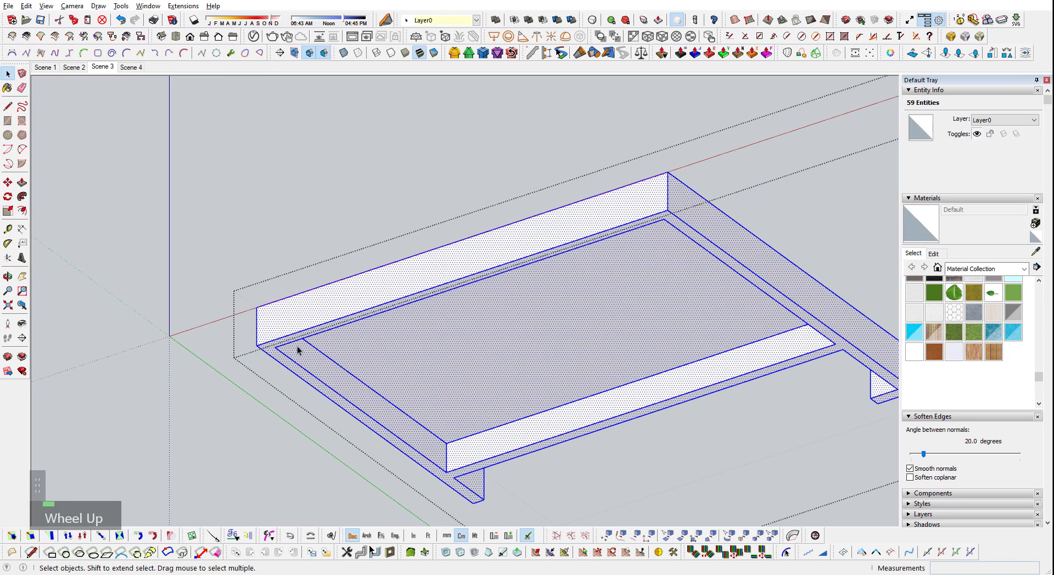
pyautogui.moveTo(297, 346); pyautogui.dragTo(507, 263, button='middle')
pyautogui.scroll(-5, 558, 365)
pyautogui.press('Escape')
pyautogui.keyDown('shift'); pyautogui.moveTo(668, 228); pyautogui.dragTo(820, 168, button='middle'); pyautogui.keyUp('shift')
pyautogui.scroll(-2, 310, 256)
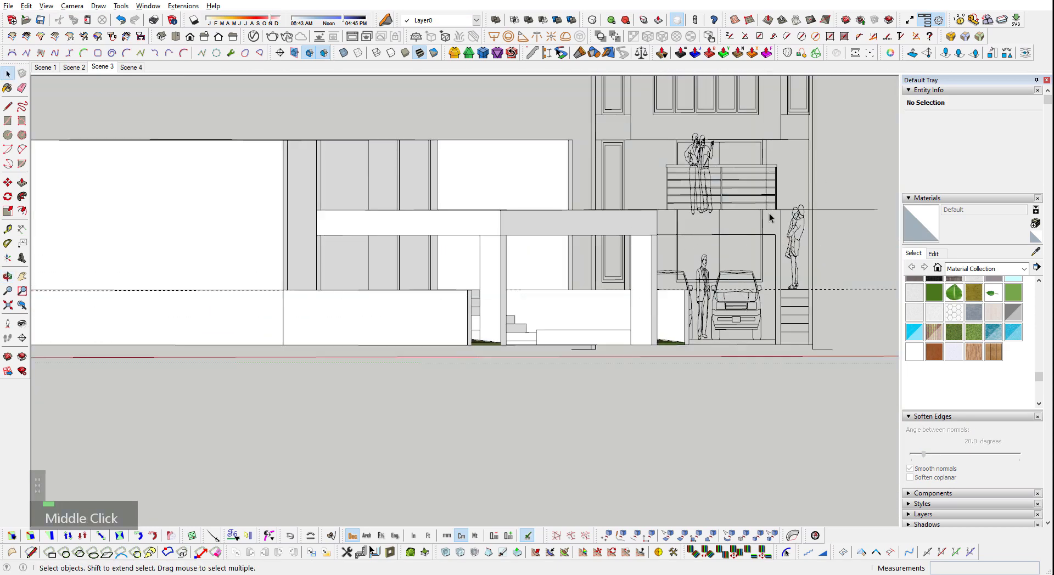
pyautogui.moveTo(770, 218); pyautogui.dragTo(681, 291, button='middle')
pyautogui.scroll(2, 642, 198)
pyautogui.scroll(-1, 643, 198)
pyautogui.keyDown('shift'); pyautogui.moveTo(624, 250); pyautogui.dragTo(472, 379, button='middle'); pyautogui.keyUp('shift')
# - Open the slab group for editing and examine the border lines of the pasted floor faces
pyautogui.click(393, 422)
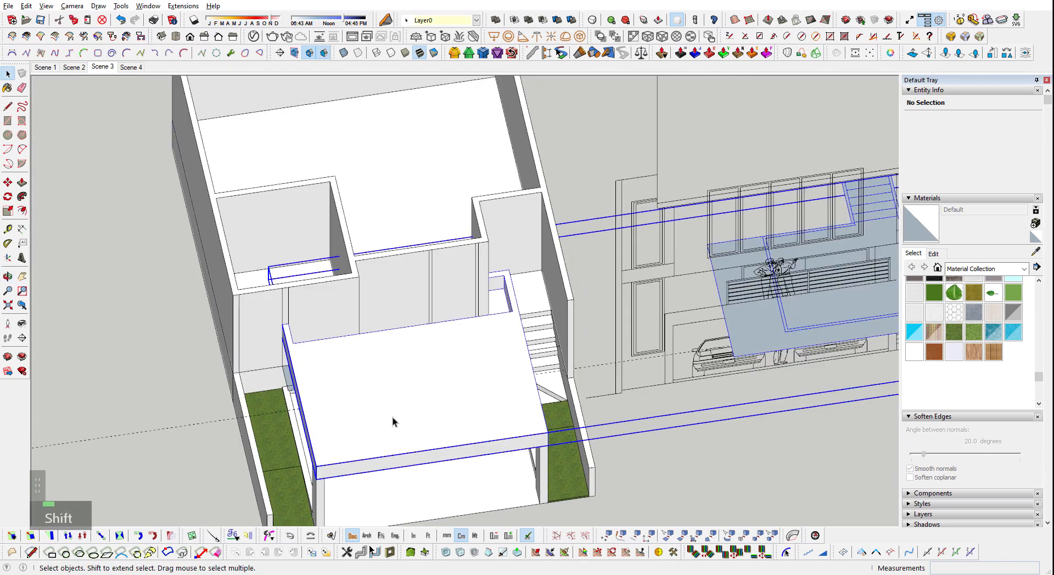
pyautogui.moveTo(392, 422); pyautogui.dragTo(496, 310, button='middle')
pyautogui.scroll(2, 496, 310)
pyautogui.scroll(2, 417, 326)
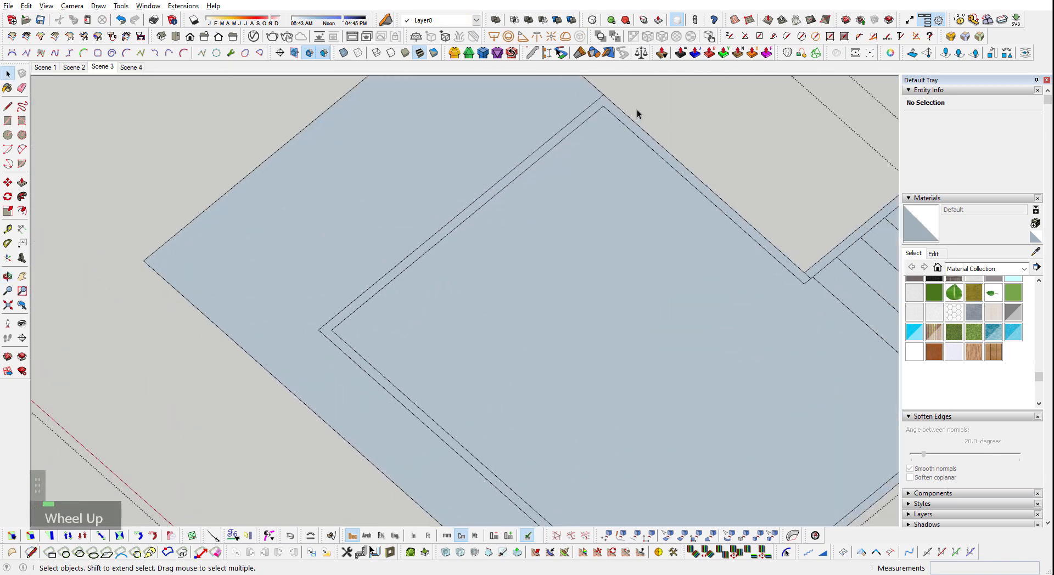
pyautogui.scroll(1, 637, 114)
pyautogui.click(610, 112)
pyautogui.scroll(-2, 677, 275)
pyautogui.scroll(2, 714, 332)
pyautogui.press('m')
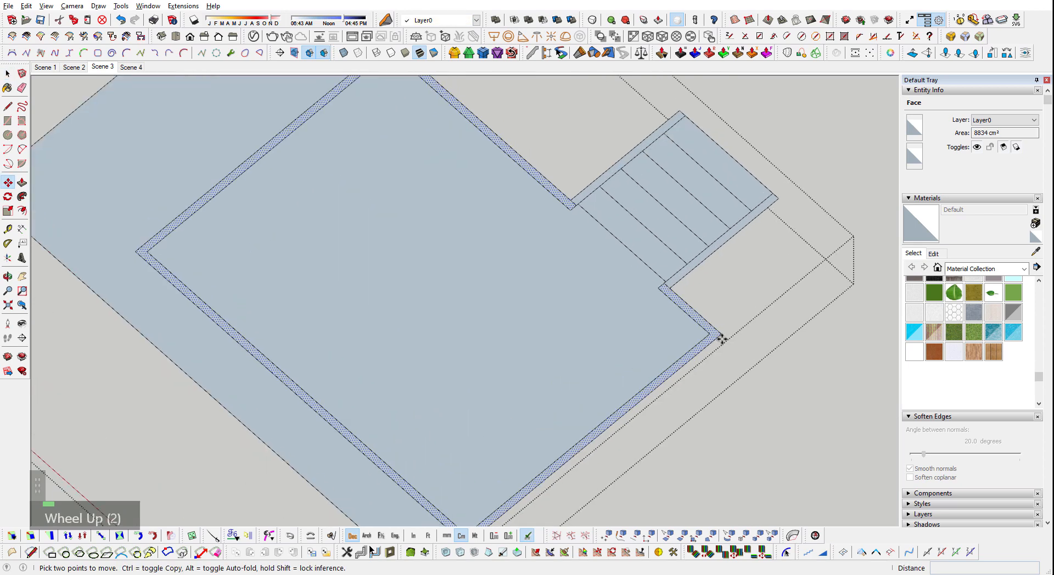
pyautogui.click(721, 333)
pyautogui.press('ctrl')
pyautogui.keyDown('shift'); pyautogui.scroll(-6, 696, 313); pyautogui.keyUp('shift')
pyautogui.keyDown('shift'); pyautogui.moveTo(455, 159); pyautogui.dragTo(736, 522, button='middle'); pyautogui.keyUp('shift')
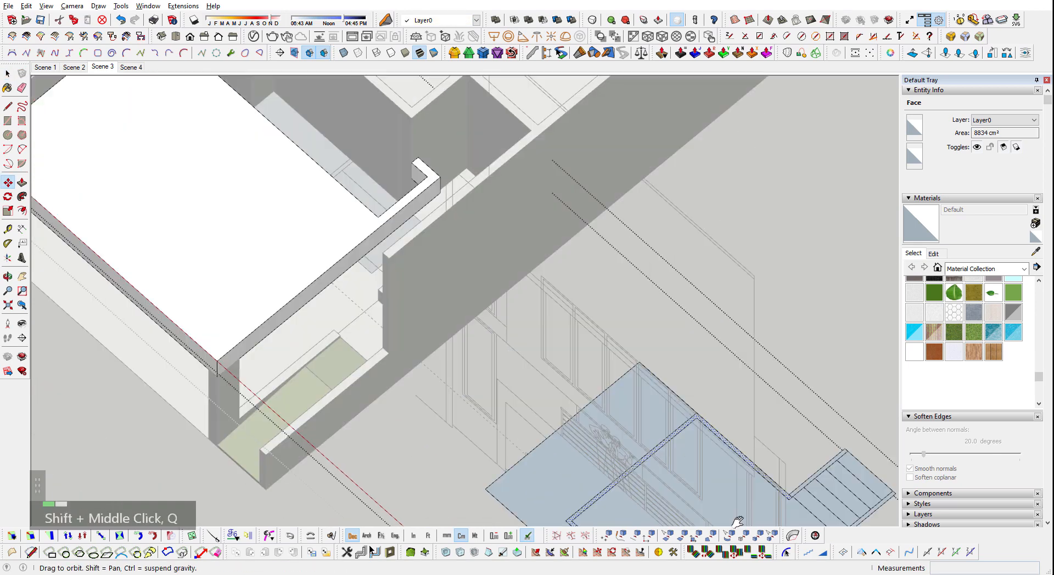
pyautogui.keyDown('shift'); pyautogui.scroll(1, 521, 366); pyautogui.keyUp('shift')
pyautogui.keyDown('shift'); pyautogui.scroll(-3, 470, 314); pyautogui.keyUp('shift')
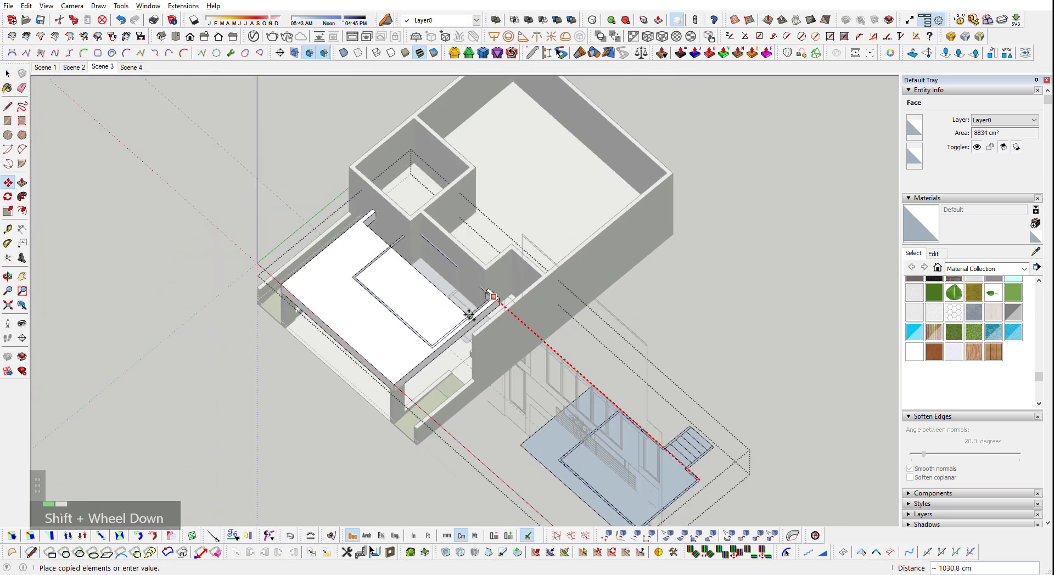
pyautogui.press('space')
# - Hide the rest of the model around the opened slab group
pyautogui.moveTo(529, 384); pyautogui.dragTo(649, 317, button='middle')
pyautogui.scroll(5, 680, 351)
pyautogui.hotkey('shift', 'q')
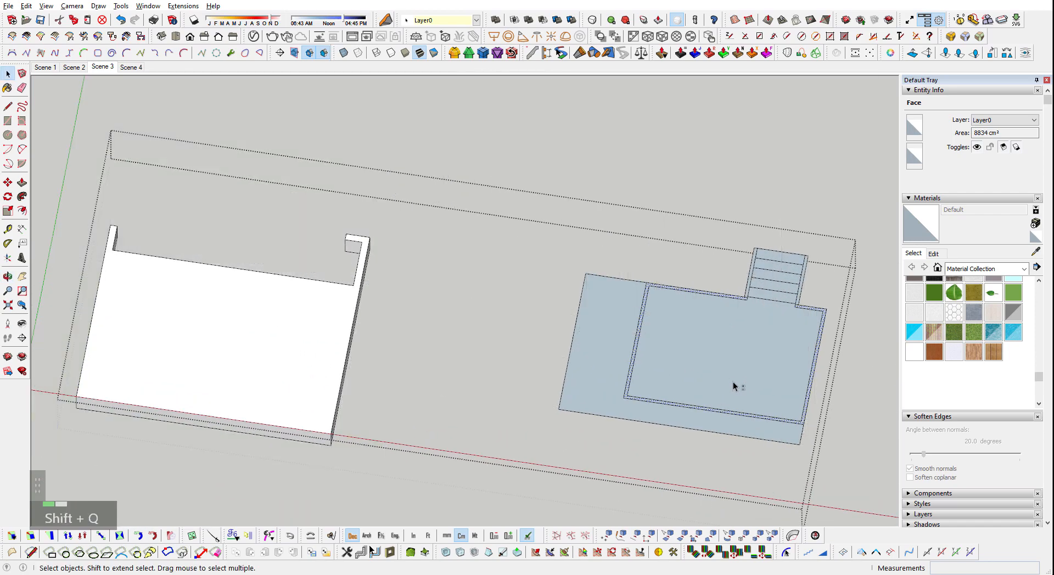
pyautogui.press('Escape')
pyautogui.doubleClick(735, 387)
pyautogui.scroll(3, 733, 384)
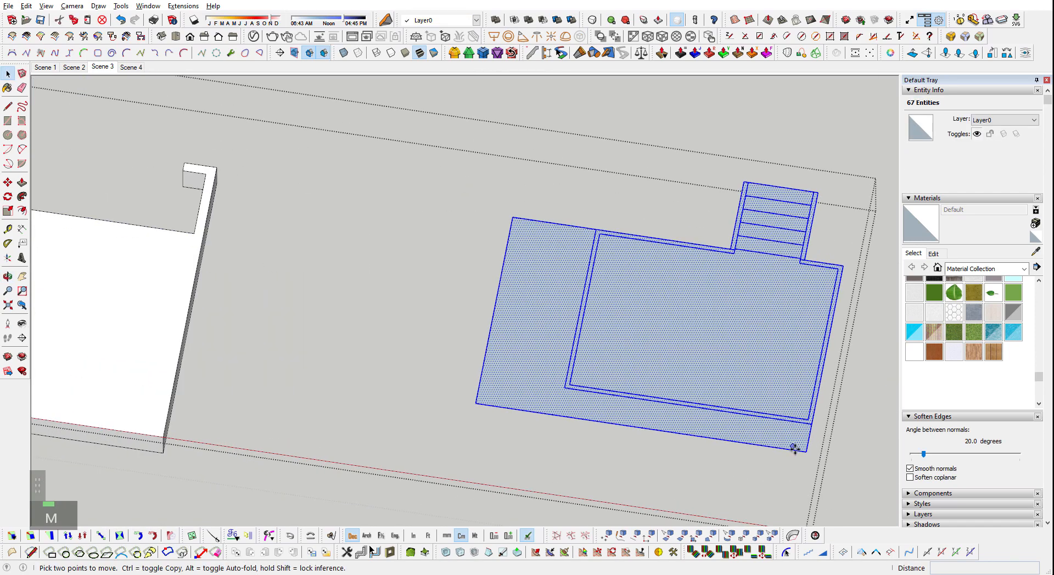
pyautogui.press('m')
pyautogui.click(805, 452)
pyautogui.keyDown('shift'); pyautogui.moveTo(351, 380); pyautogui.dragTo(651, 456, button='middle'); pyautogui.keyUp('shift')
pyautogui.press('space')
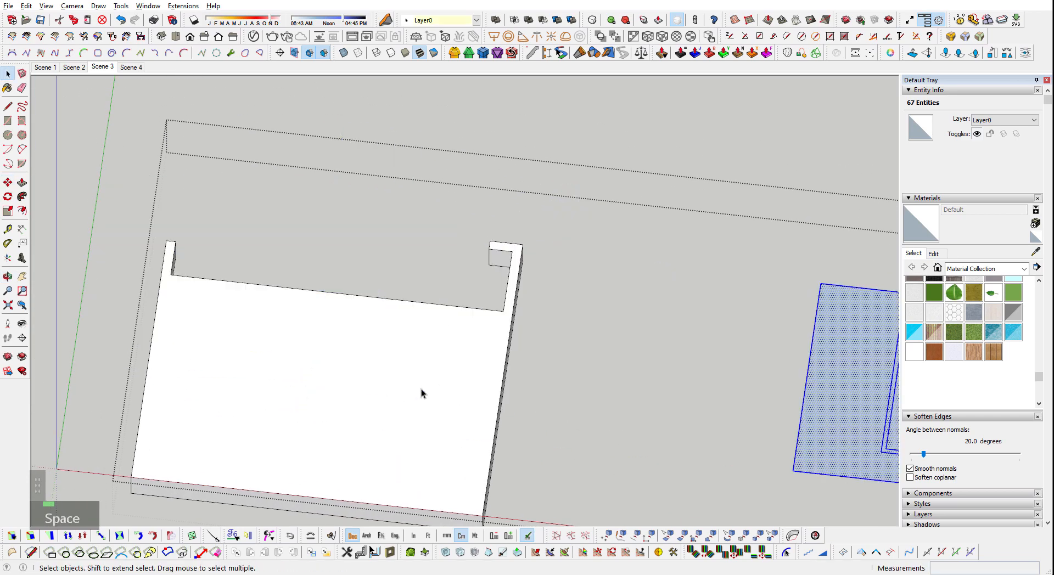
# - Select all connected geometry of the solid slab and make it a group
pyautogui.click(422, 389)
pyautogui.scroll(-3, 422, 389)
pyautogui.tripleClick(430, 392)
pyautogui.hotkey('ctrl', 'g')
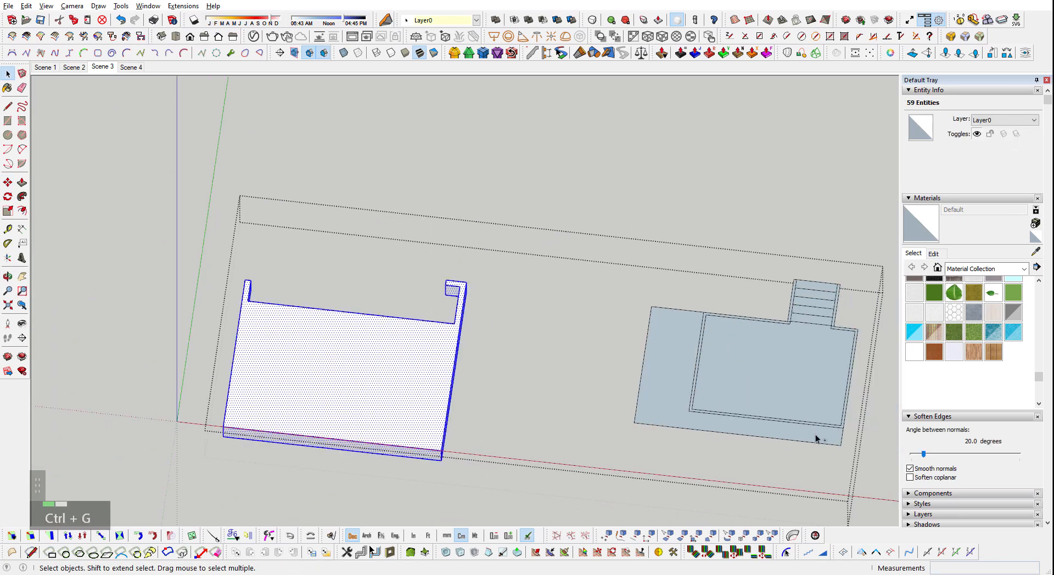
# - Move the floor and stair faces back onto the slab, taking them by their front corner and placing it at the slab's inner corner
pyautogui.click(697, 339)
pyautogui.press('m')
pyautogui.scroll(2, 760, 374)
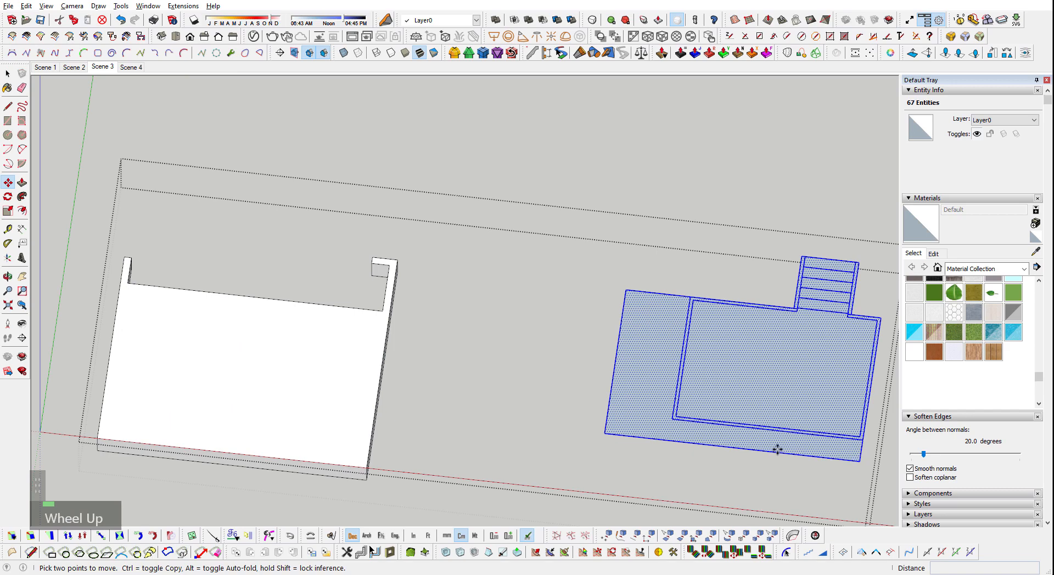
pyautogui.click(860, 461)
pyautogui.scroll(3, 311, 432)
pyautogui.keyDown('shift'); pyautogui.moveTo(312, 431); pyautogui.dragTo(378, 379, button='middle'); pyautogui.keyUp('shift')
pyautogui.scroll(1, 377, 401)
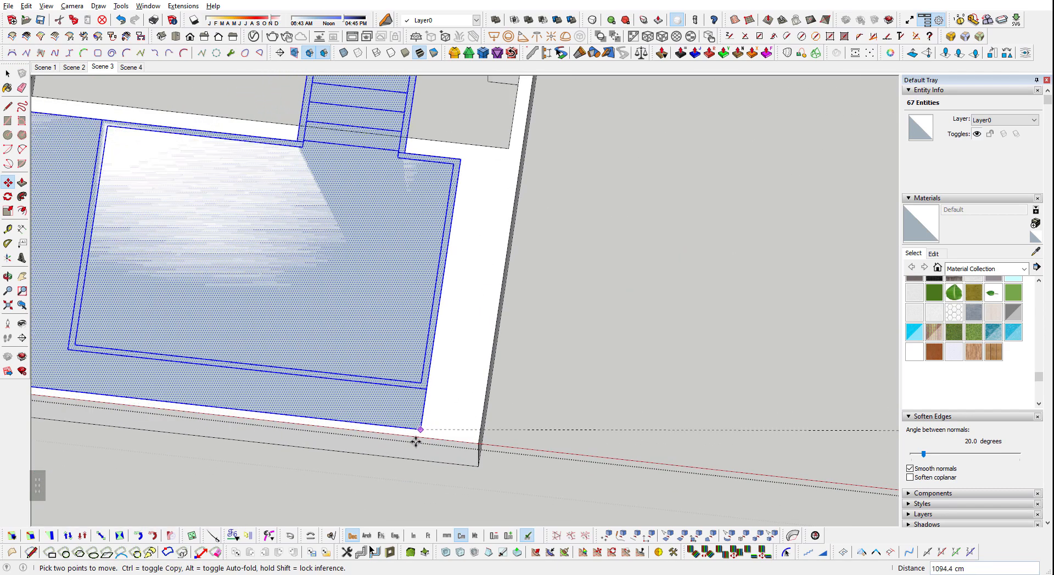
# - Raise the floor and stair faces vertically to the slab's top surface, using its hidden edges as reference
pyautogui.press('k')
pyautogui.moveTo(440, 384); pyautogui.dragTo(471, 324, button='middle')
pyautogui.scroll(1, 428, 467)
pyautogui.scroll(2, 427, 468)
pyautogui.keyDown('shift'); pyautogui.scroll(1, 480, 403); pyautogui.keyUp('shift')
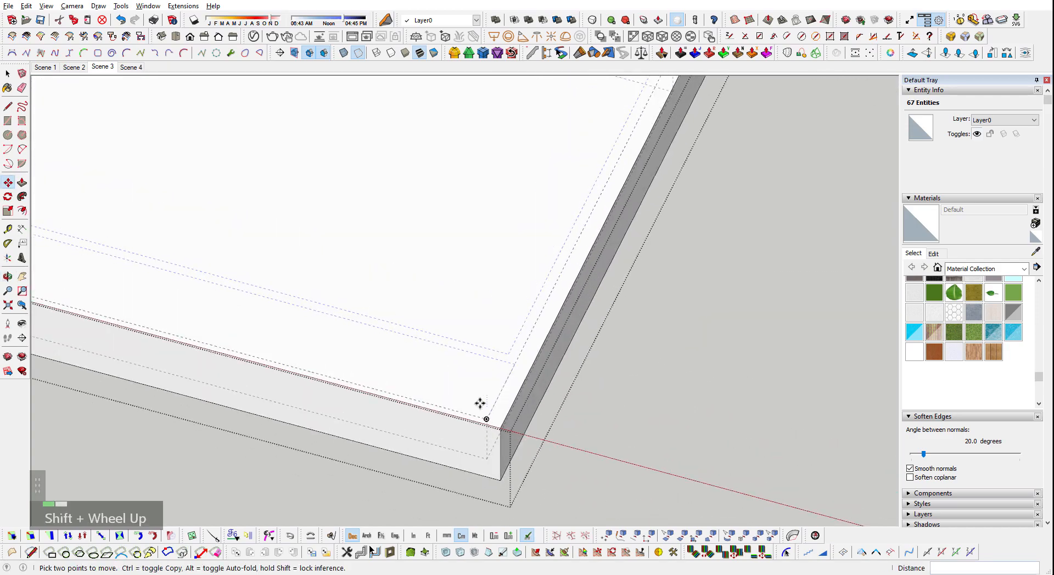
pyautogui.keyDown('shift'); pyautogui.scroll(1, 483, 417); pyautogui.keyUp('shift')
pyautogui.press('shift')
pyautogui.scroll(-2, 419, 336)
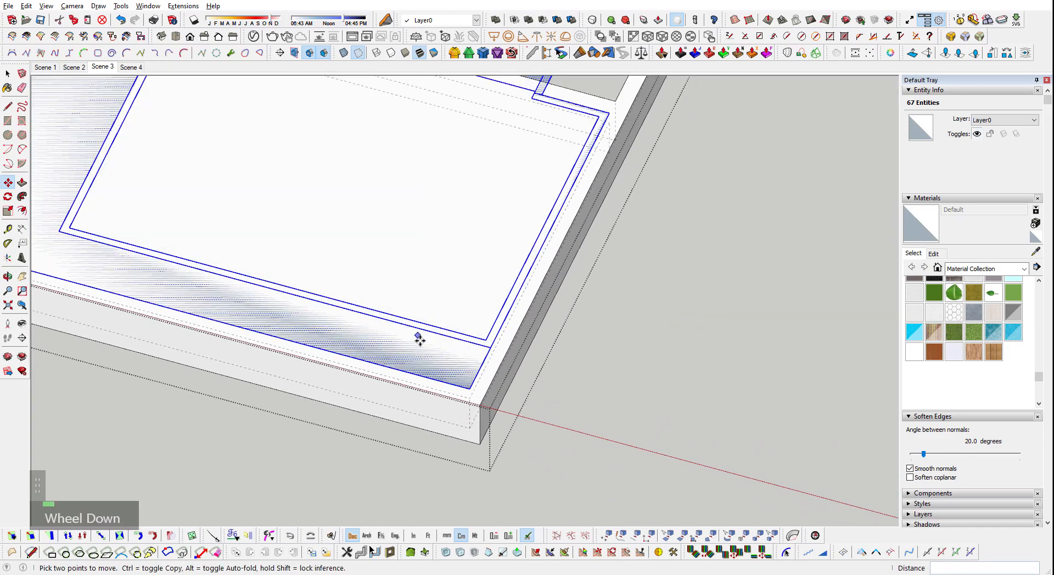
pyautogui.press('k')
pyautogui.scroll(-2, 456, 428)
pyautogui.press('space')
pyautogui.moveTo(453, 403); pyautogui.dragTo(555, 335, button='middle')
pyautogui.scroll(3, 316, 349)
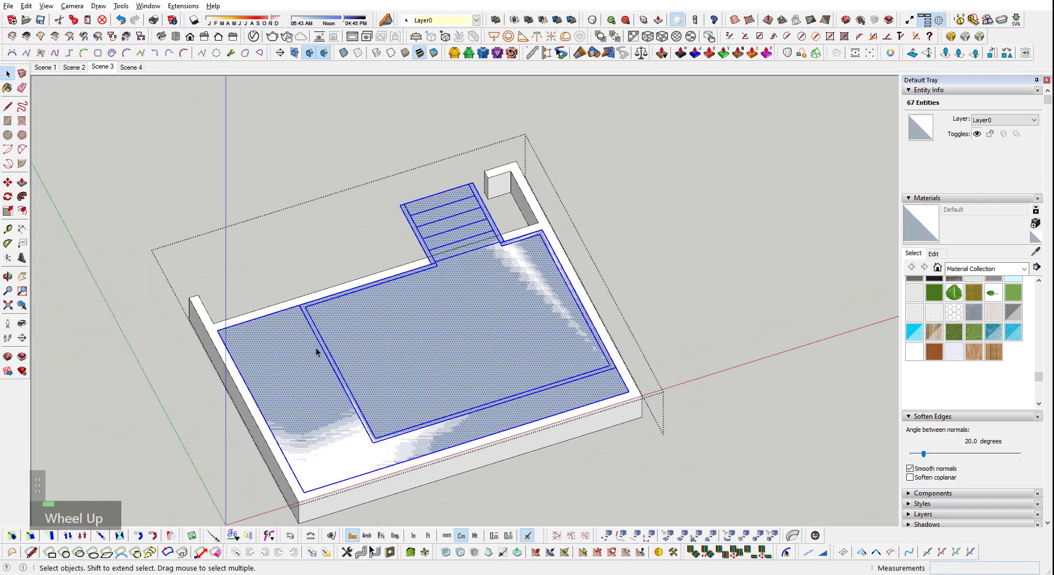
# - Copy the narrow railing strip face 90 cm straight up, to the top of the balcony railing in the front elevation
pyautogui.click(327, 336)
pyautogui.scroll(3, 314, 291)
pyautogui.click(279, 252)
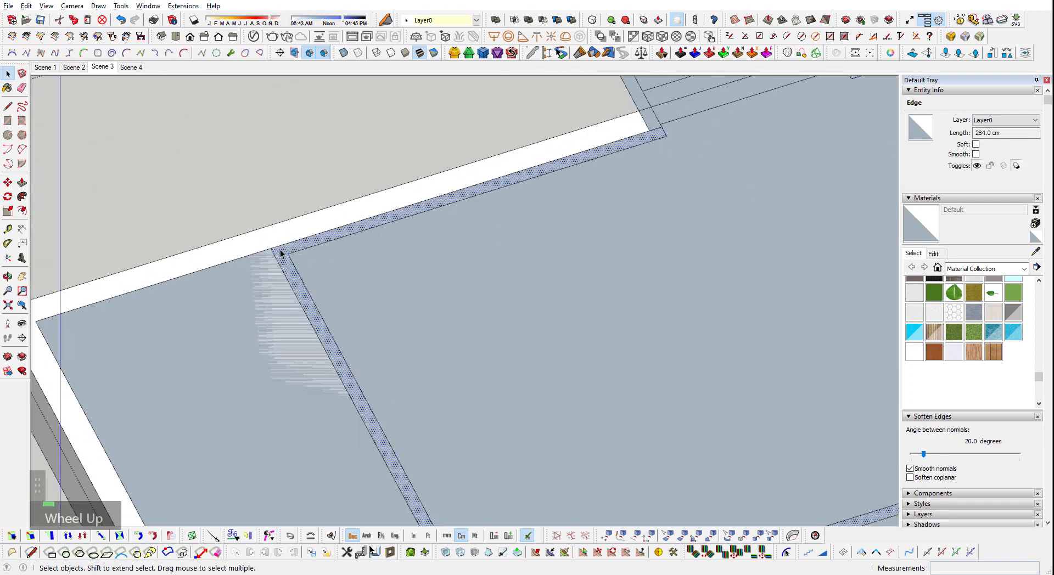
pyautogui.scroll(-4, 349, 236)
pyautogui.moveTo(322, 264); pyautogui.dragTo(371, 346, button='middle')
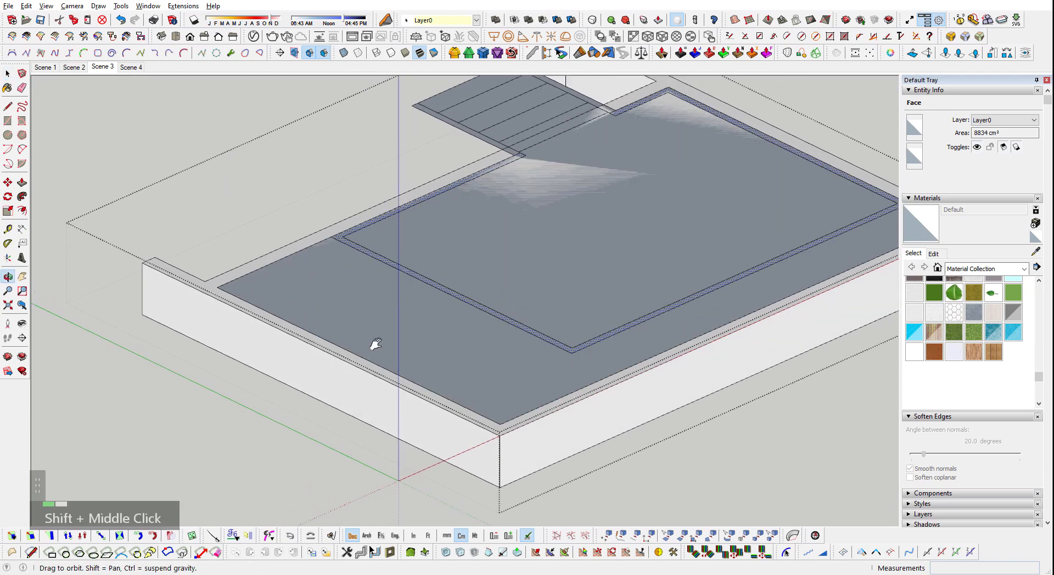
pyautogui.keyDown('shift'); pyautogui.scroll(-1, 371, 391); pyautogui.keyUp('shift')
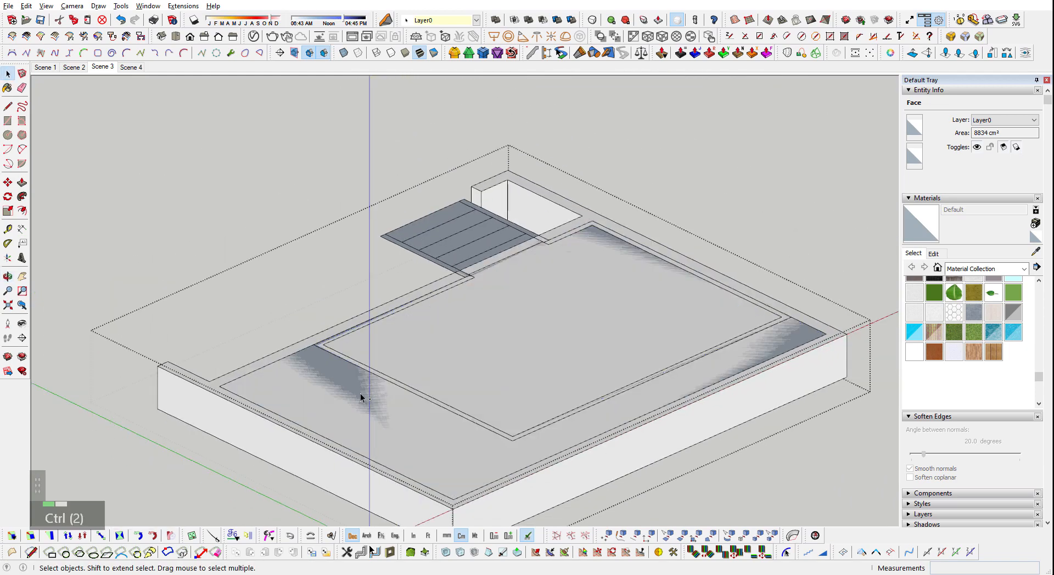
pyautogui.scroll(4, 336, 357)
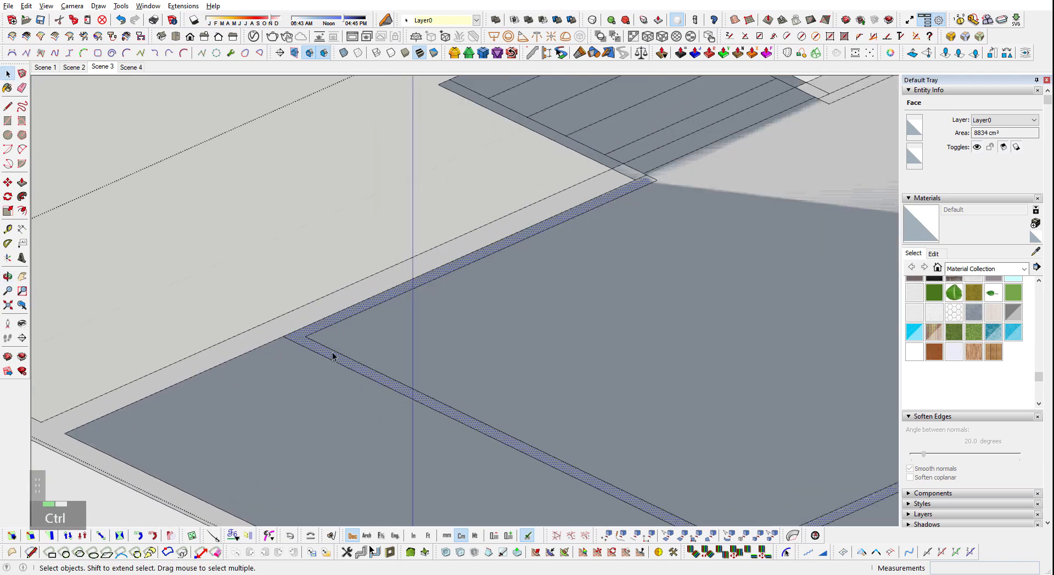
pyautogui.scroll(-3, 332, 356)
pyautogui.press('m')
pyautogui.keyDown('ctrl'); pyautogui.click(506, 434); pyautogui.keyUp('ctrl')
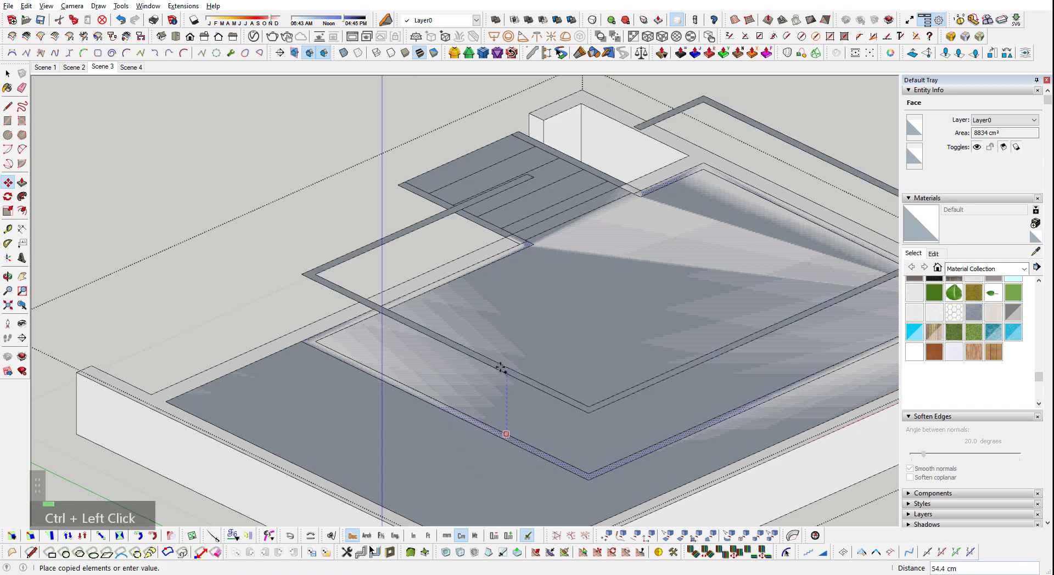
pyautogui.keyDown('shift'); pyautogui.scroll(-4, 501, 368); pyautogui.keyUp('shift')
pyautogui.keyDown('shift'); pyautogui.moveTo(757, 209); pyautogui.dragTo(445, 332, button='middle'); pyautogui.keyUp('shift')
pyautogui.keyDown('shift'); pyautogui.scroll(8, 447, 334); pyautogui.keyUp('shift')
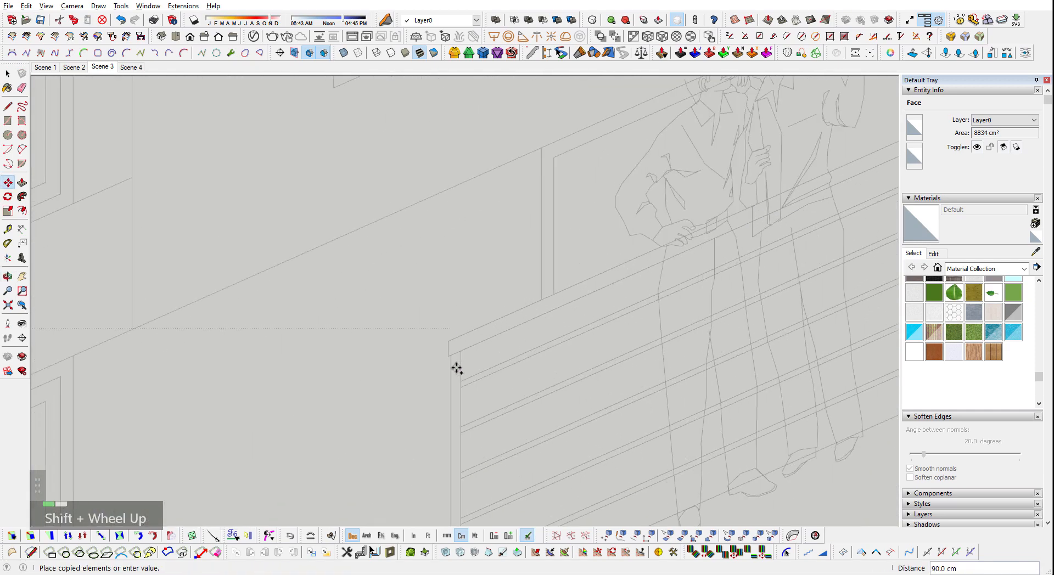
pyautogui.keyDown('shift'); pyautogui.scroll(3, 464, 358); pyautogui.keyUp('shift')
pyautogui.keyDown('shift'); pyautogui.click(443, 329); pyautogui.keyUp('shift')
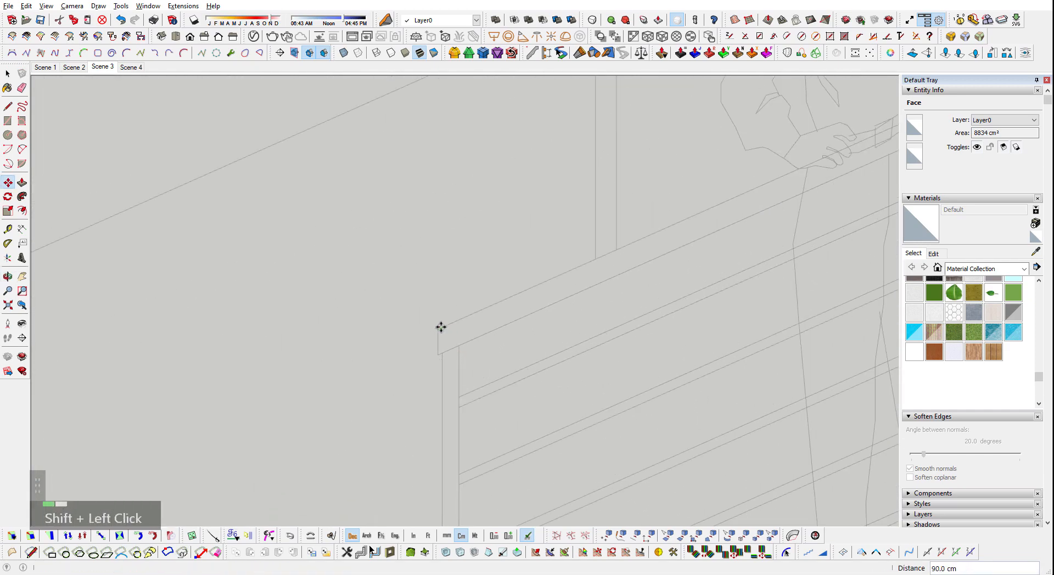
pyautogui.keyDown('shift'); pyautogui.scroll(-3, 509, 303); pyautogui.keyUp('shift')
pyautogui.scroll(3, 480, 264)
pyautogui.press('space')
# - Make the raised strip copy a group and open it for editing with the rest of the model shown
pyautogui.scroll(-5, 431, 345)
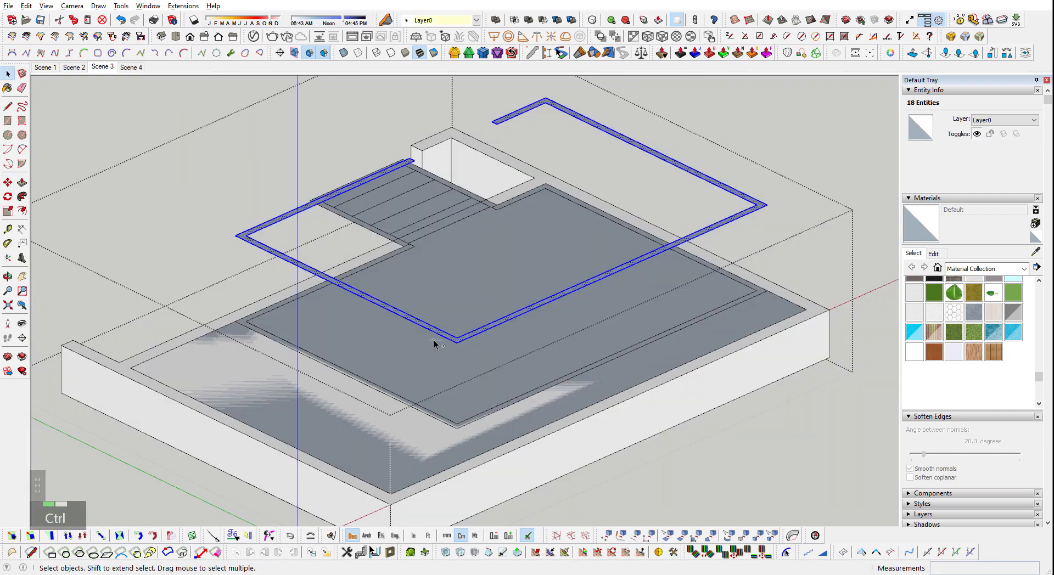
pyautogui.scroll(3, 435, 344)
pyautogui.hotkey('ctrl', 'g')
pyautogui.scroll(-2, 383, 422)
pyautogui.doubleClick(531, 333)
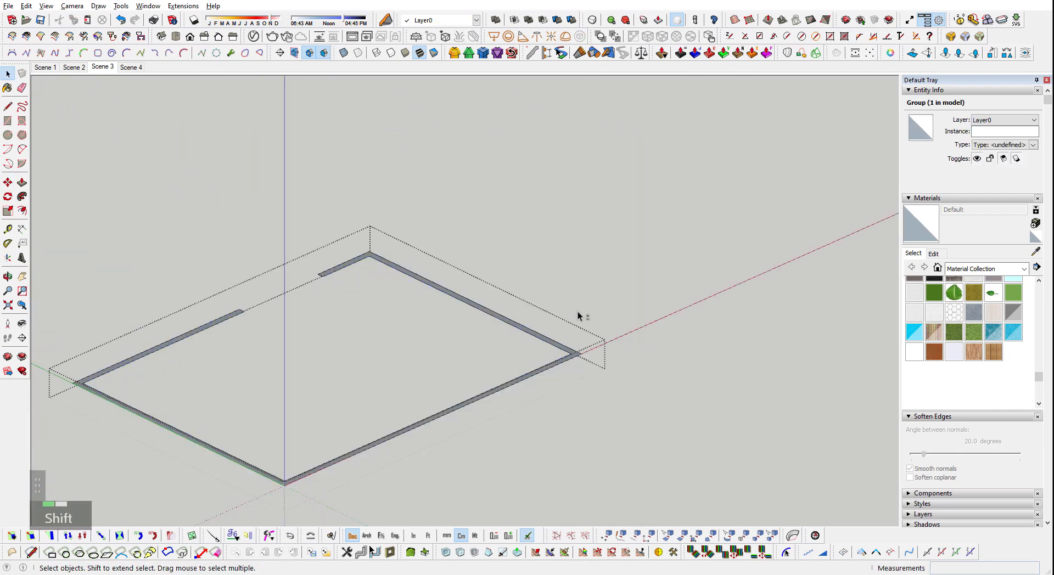
pyautogui.press('q')
pyautogui.keyDown('shift'); pyautogui.moveTo(578, 311); pyautogui.dragTo(425, 350, button='middle'); pyautogui.keyUp('shift')
pyautogui.hotkey('ctrl', 'a')
pyautogui.scroll(3, 739, 241)
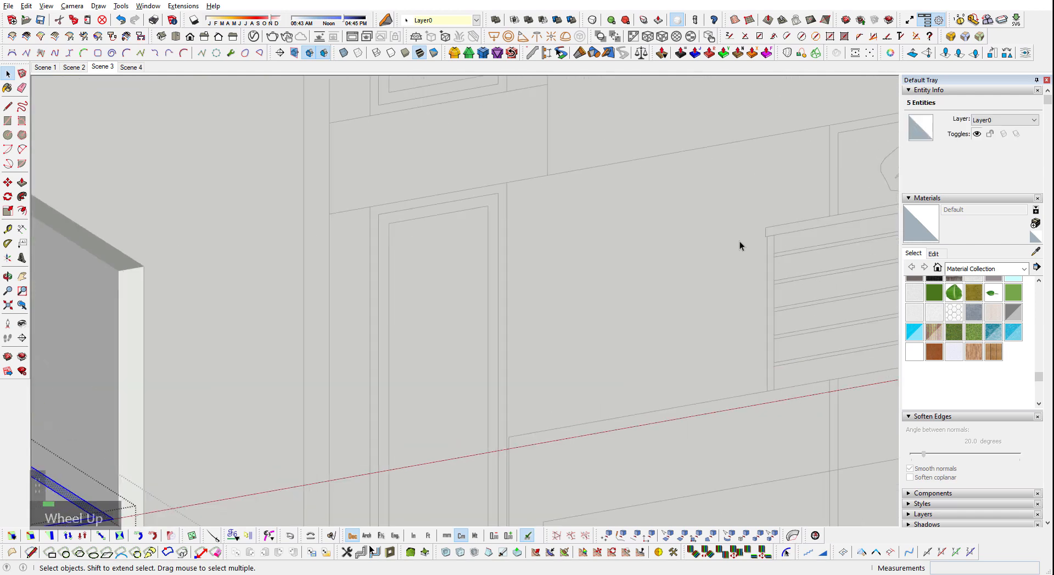
pyautogui.press('p')
pyautogui.scroll(2, 758, 212)
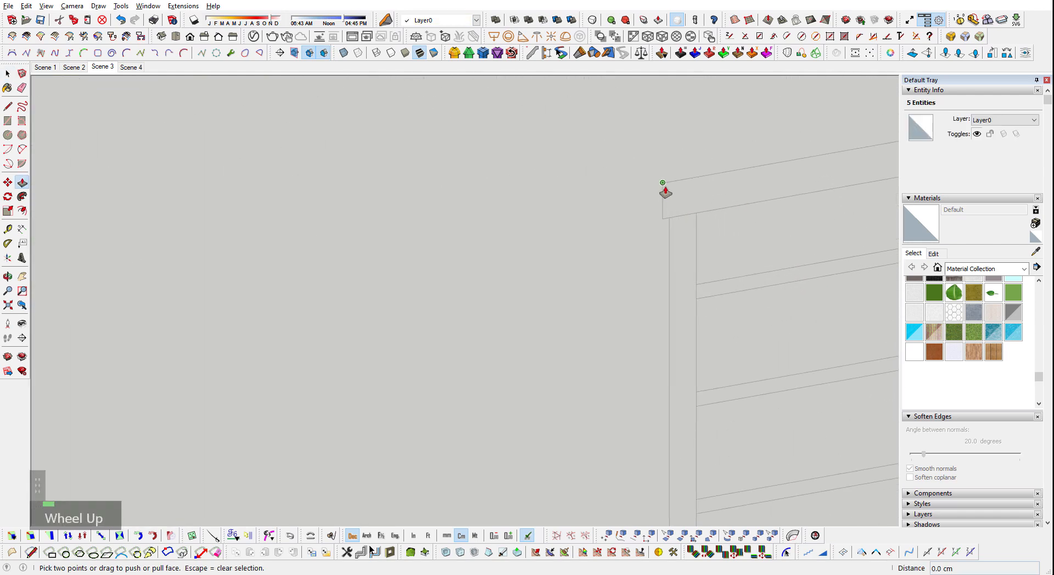
pyautogui.scroll(-6, 678, 208)
pyautogui.press('space')
# - Extrude the strip face 5 cm with Push/Pull to match the railing's top rail in the front elevation
pyautogui.scroll(1, 273, 388)
pyautogui.keyDown('shift'); pyautogui.moveTo(273, 388); pyautogui.dragTo(489, 357, button='middle'); pyautogui.keyUp('shift')
pyautogui.hotkey('shift', 'q')
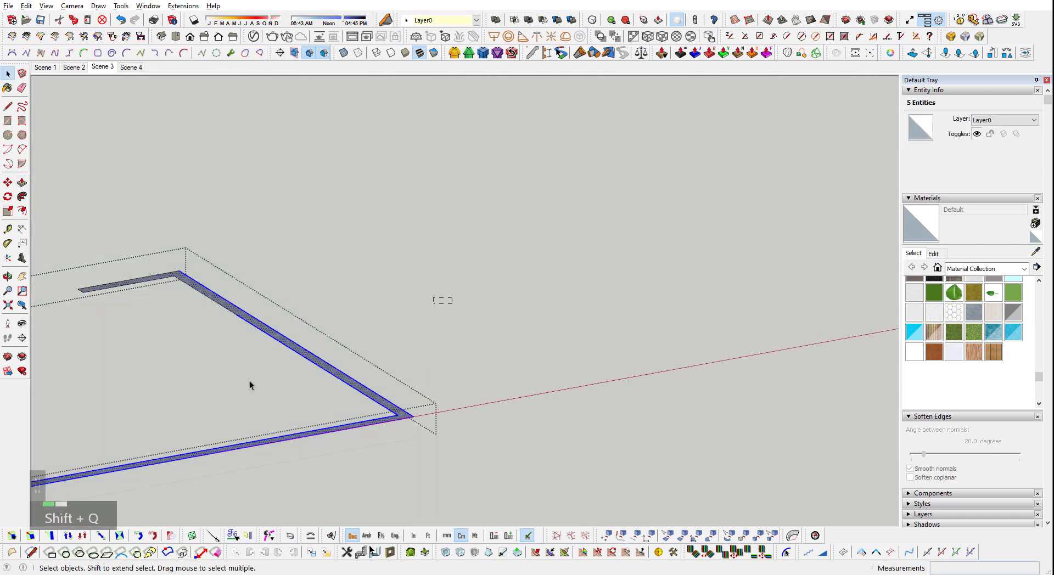
pyautogui.hotkey('shift', 'q')
pyautogui.scroll(5, 600, 260)
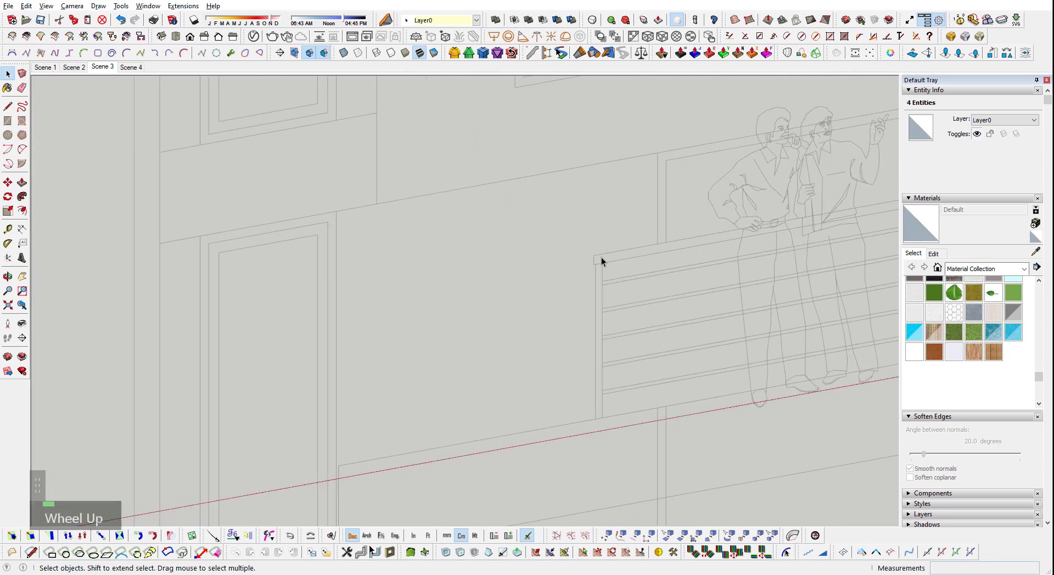
pyautogui.press('p')
pyautogui.scroll(2, 589, 257)
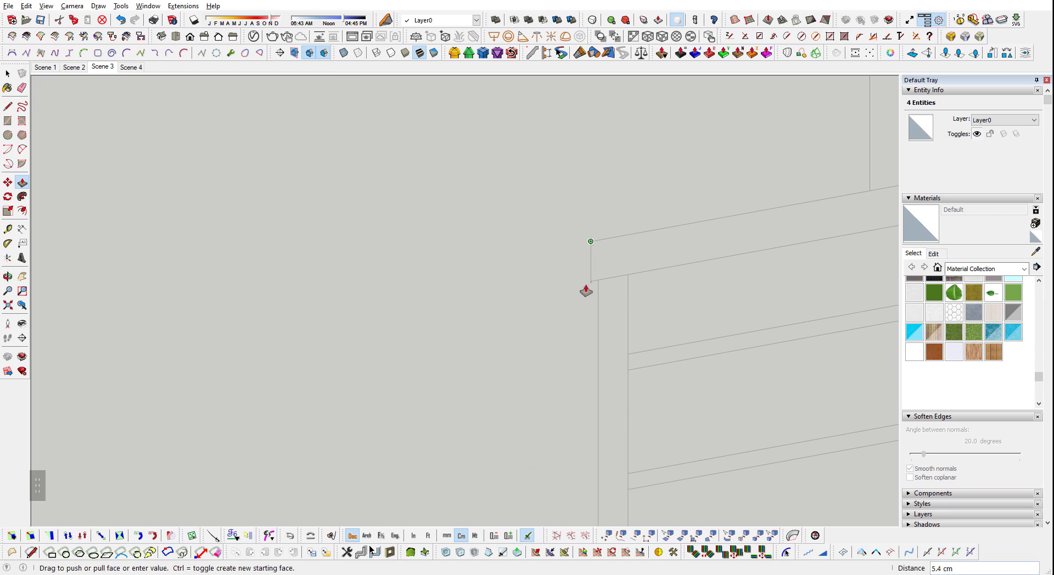
pyautogui.hotkey('shift', 'z')
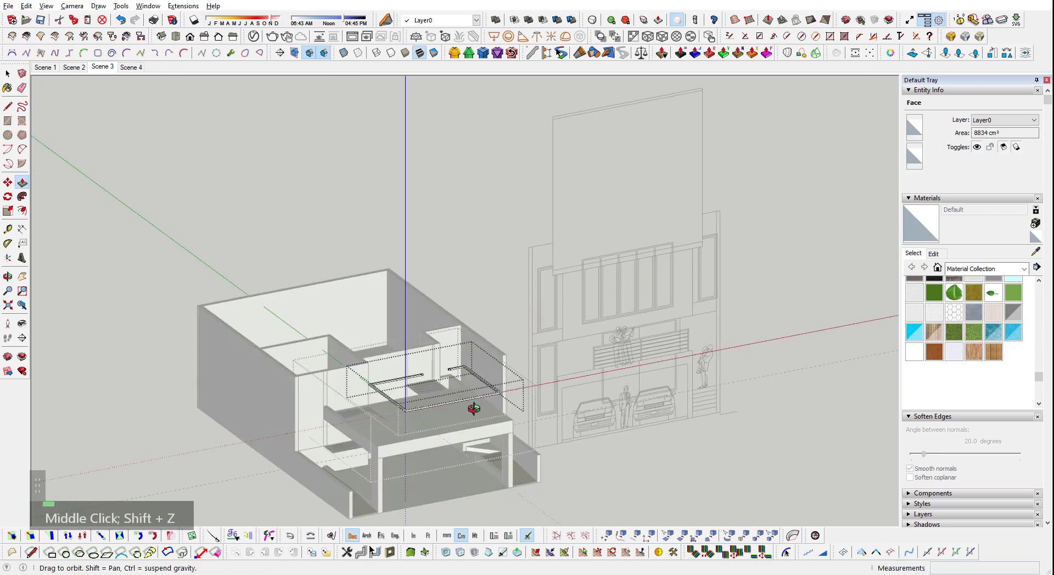
pyautogui.scroll(5, 471, 405)
pyautogui.middleClick(569, 365)
pyautogui.moveTo(569, 365); pyautogui.dragTo(648, 229, button='middle')
pyautogui.keyDown('shift'); pyautogui.scroll(2, 650, 292); pyautogui.keyUp('shift')
pyautogui.scroll(3, 504, 265)
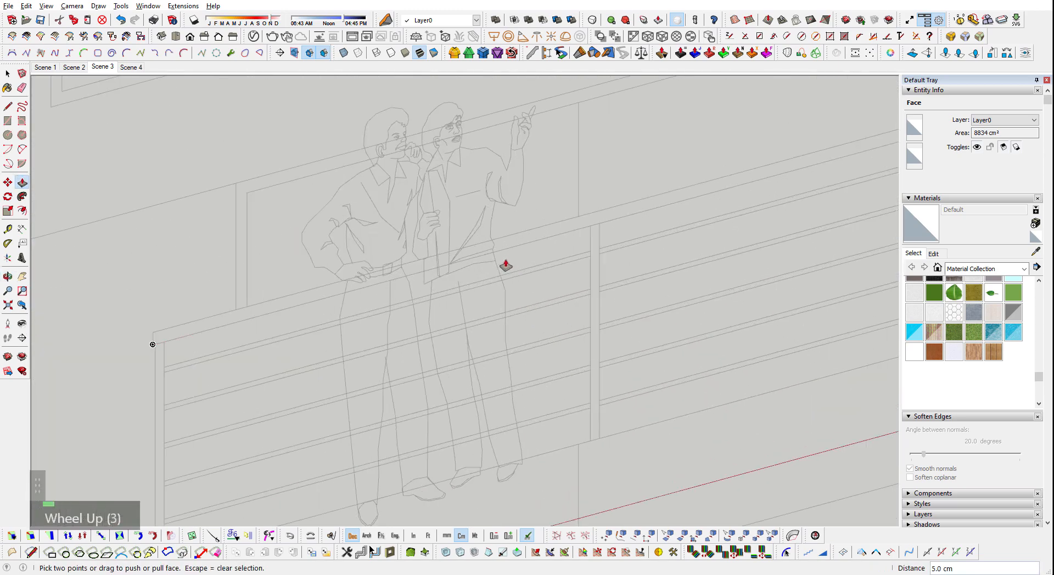
pyautogui.press('space')
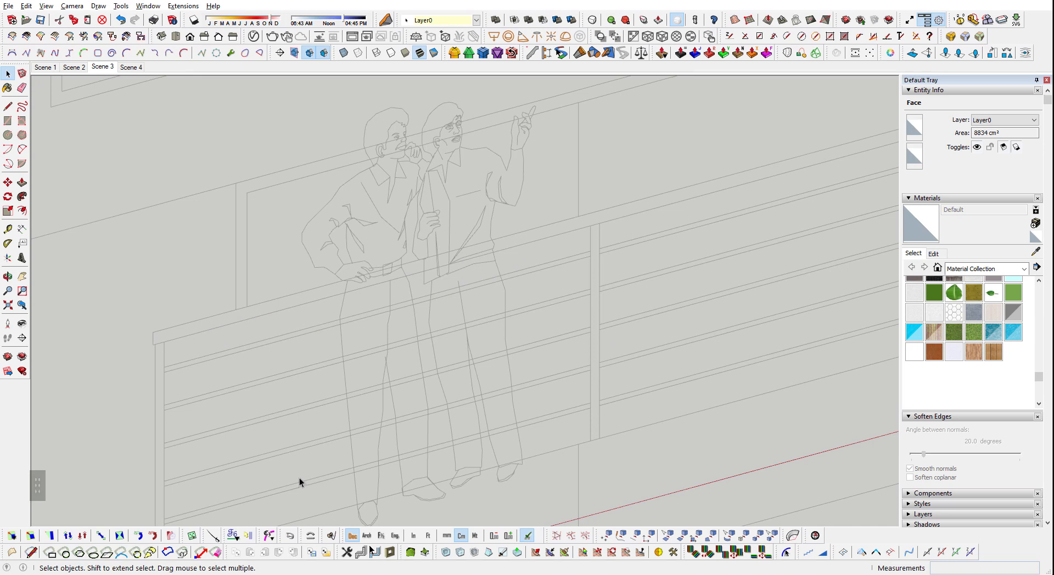
# - Select all geometry of the extruded top rail and leave its group
pyautogui.scroll(-2, 299, 478)
pyautogui.keyDown('shift'); pyautogui.moveTo(523, 392); pyautogui.dragTo(737, 290, button='middle'); pyautogui.keyUp('shift')
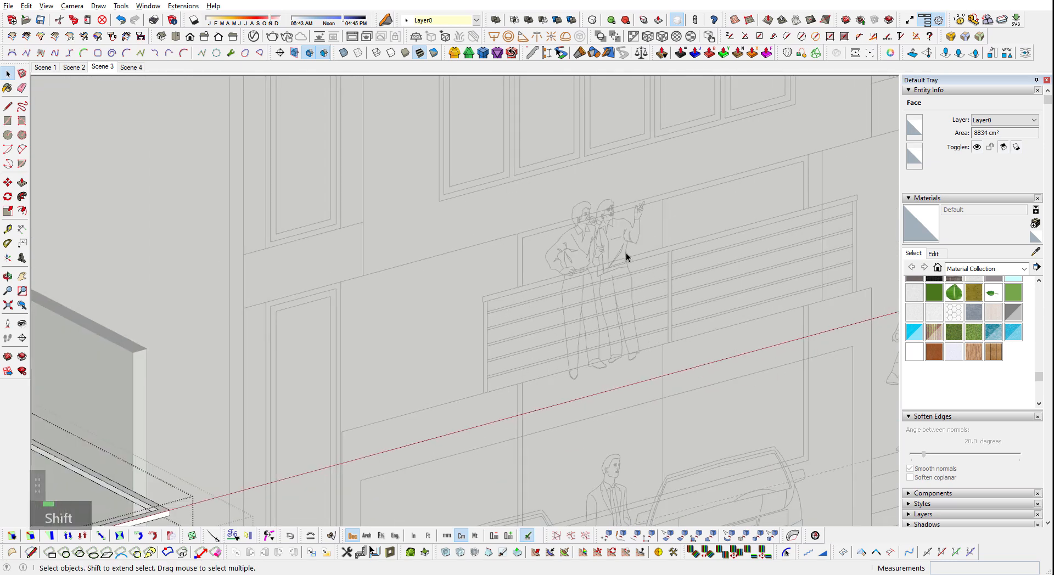
pyautogui.scroll(-3, 579, 275)
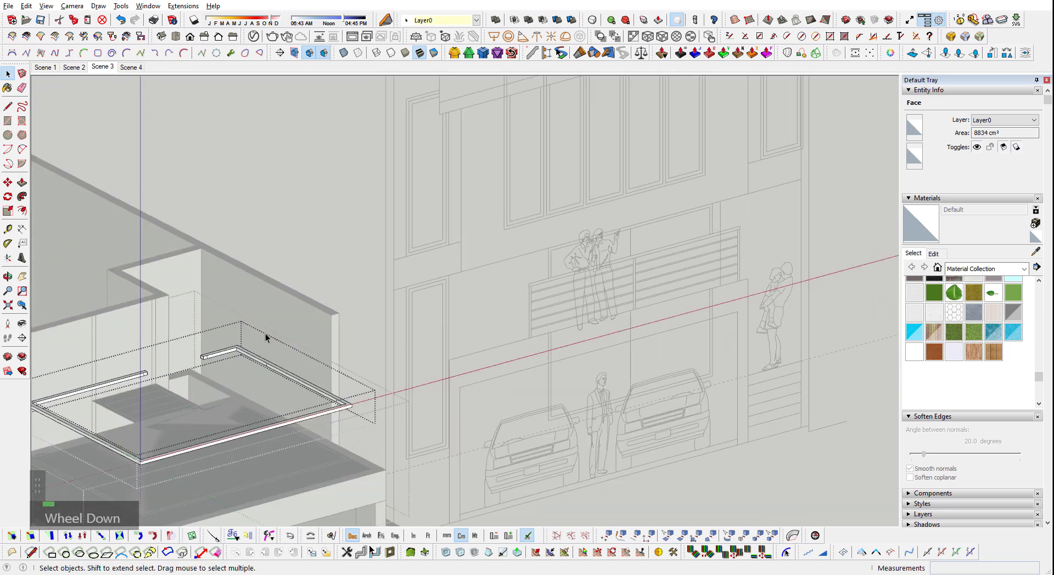
pyautogui.scroll(3, 270, 370)
pyautogui.keyDown('shift'); pyautogui.moveTo(271, 373); pyautogui.dragTo(468, 261, button='middle'); pyautogui.keyUp('shift')
pyautogui.scroll(-1, 468, 261)
pyautogui.scroll(-1, 465, 257)
pyautogui.hotkey('ctrl', 'a')
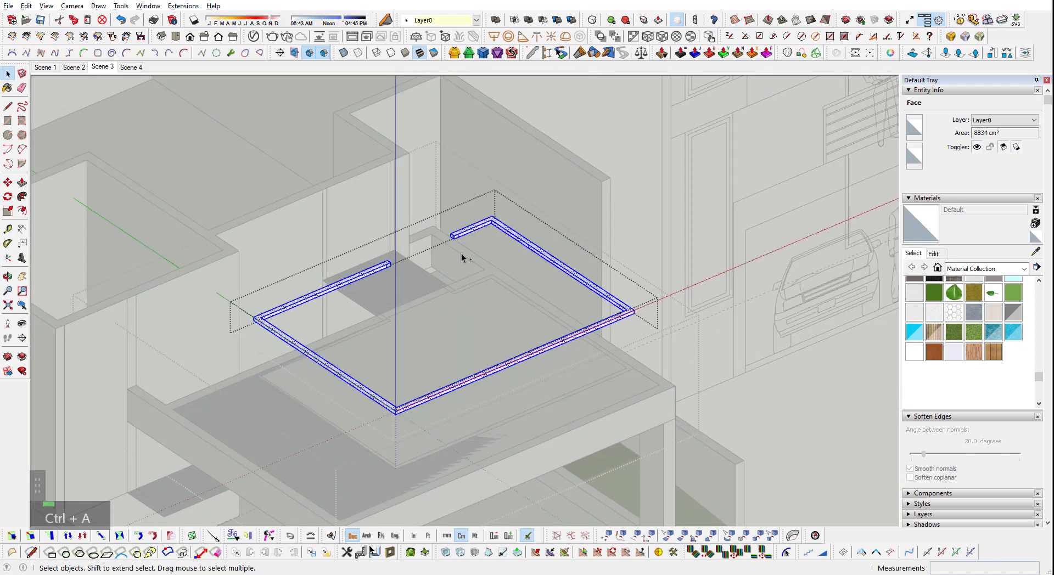
pyautogui.scroll(2, 431, 276)
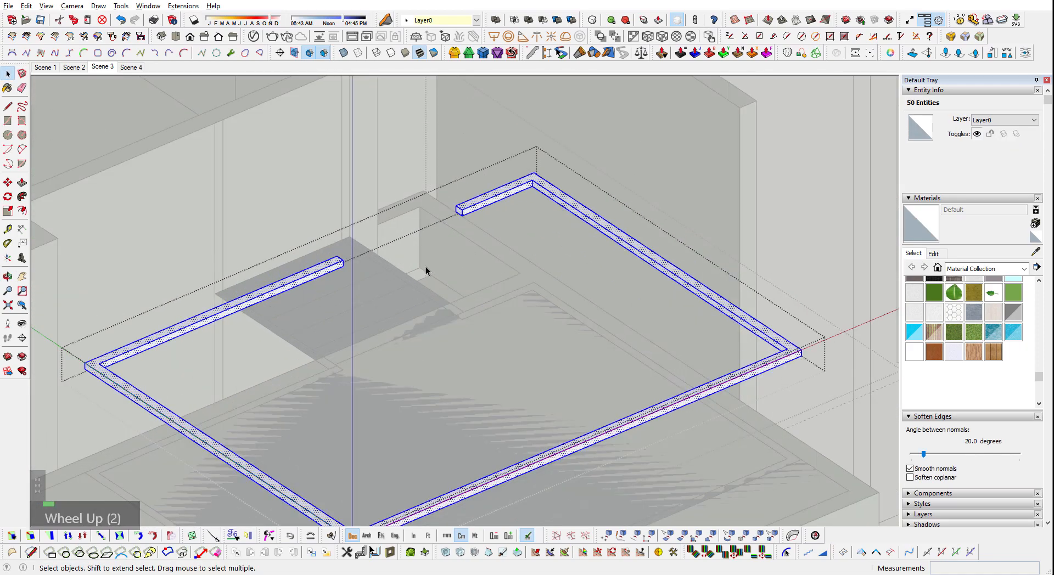
pyautogui.press('Escape')
pyautogui.scroll(-1, 390, 246)
pyautogui.scroll(1, 365, 379)
pyautogui.scroll(-1, 118, 250)
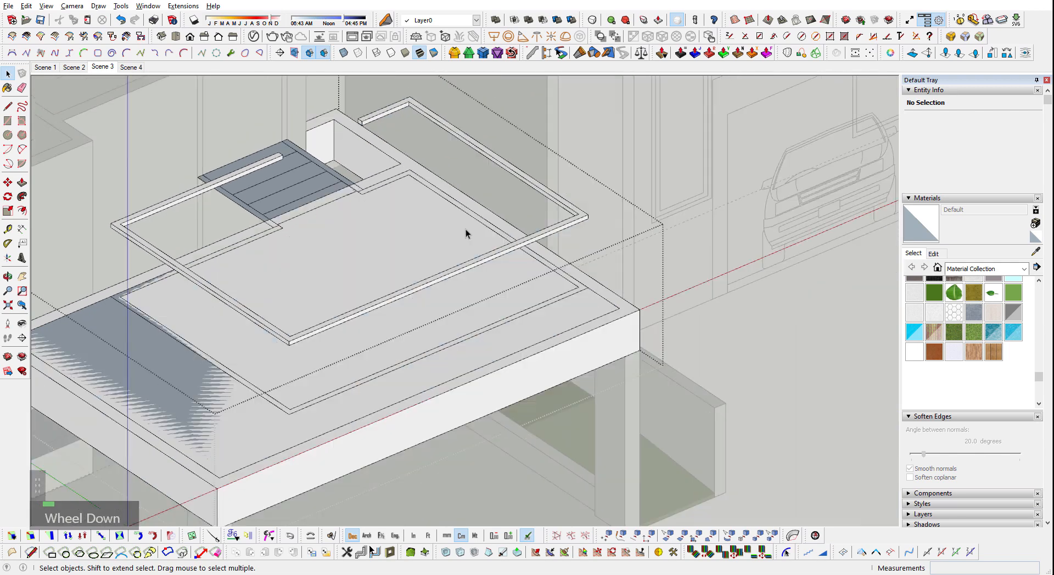
# - Examine the railing's corner post and horizontal slats in the front elevation drawing
pyautogui.keyDown('shift'); pyautogui.moveTo(752, 163); pyautogui.dragTo(567, 370, button='middle'); pyautogui.keyUp('shift')
pyautogui.scroll(-1, 599, 319)
pyautogui.scroll(1, 628, 266)
pyautogui.scroll(1, 680, 228)
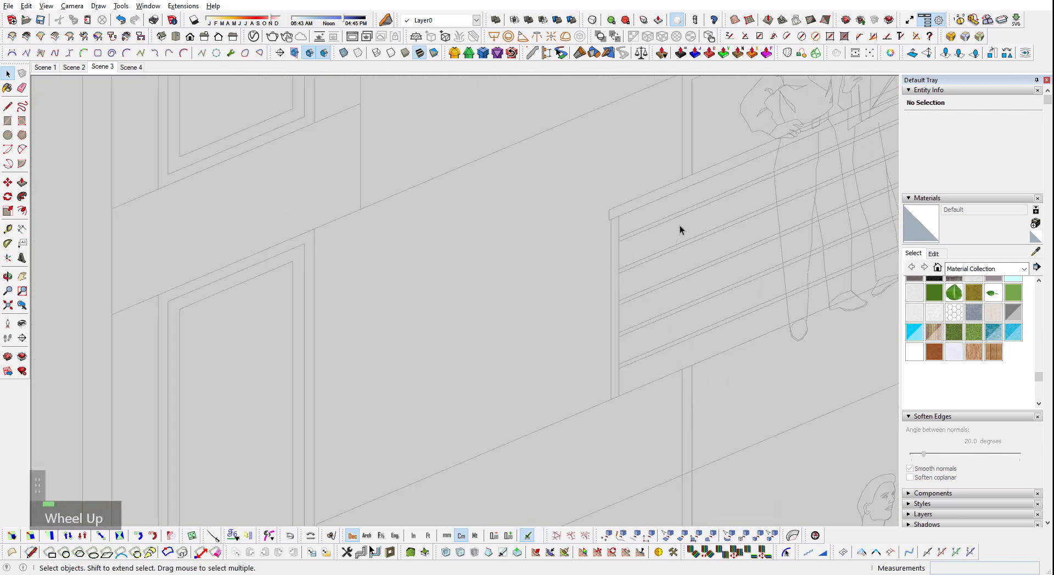
pyautogui.scroll(1, 593, 259)
pyautogui.press('l')
pyautogui.scroll(2, 598, 245)
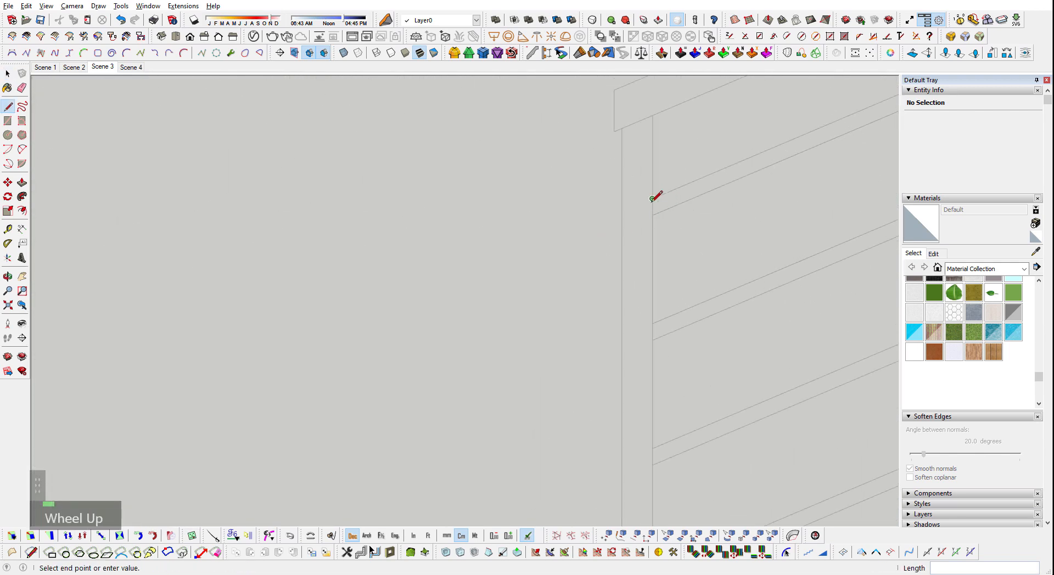
pyautogui.press('space')
pyautogui.scroll(-7, 659, 225)
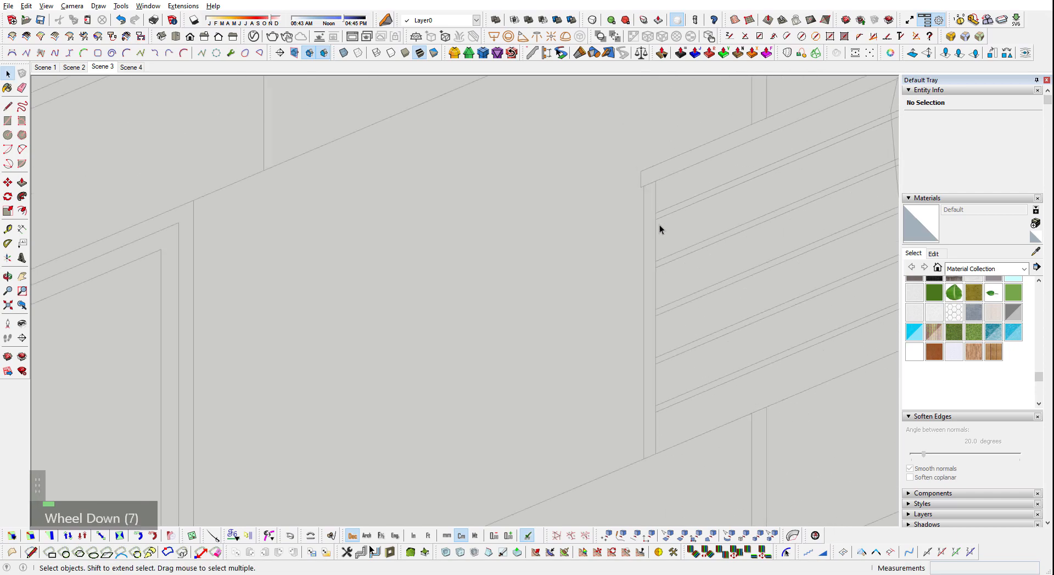
# - Remove the large floor faces on both sides of the railing strip, keeping the strip face on the slab
pyautogui.keyDown('shift'); pyautogui.moveTo(658, 272); pyautogui.dragTo(364, 296, button='middle'); pyautogui.keyUp('shift')
pyautogui.scroll(-2, 328, 328)
pyautogui.moveTo(328, 329); pyautogui.dragTo(320, 411, button='middle')
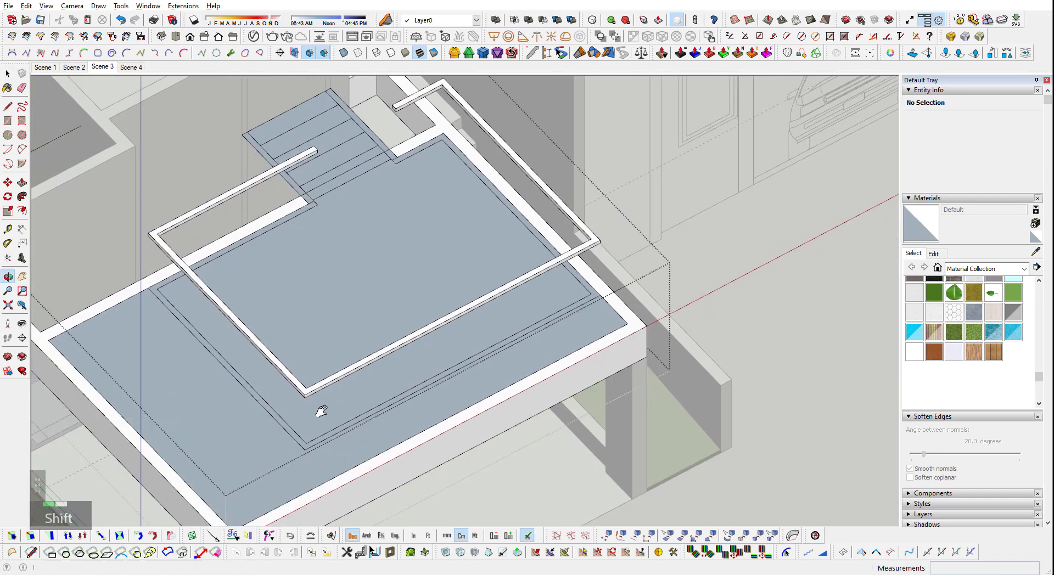
pyautogui.scroll(4, 289, 467)
pyautogui.doubleClick(292, 472)
pyautogui.moveTo(292, 472); pyautogui.dragTo(369, 348, button='middle')
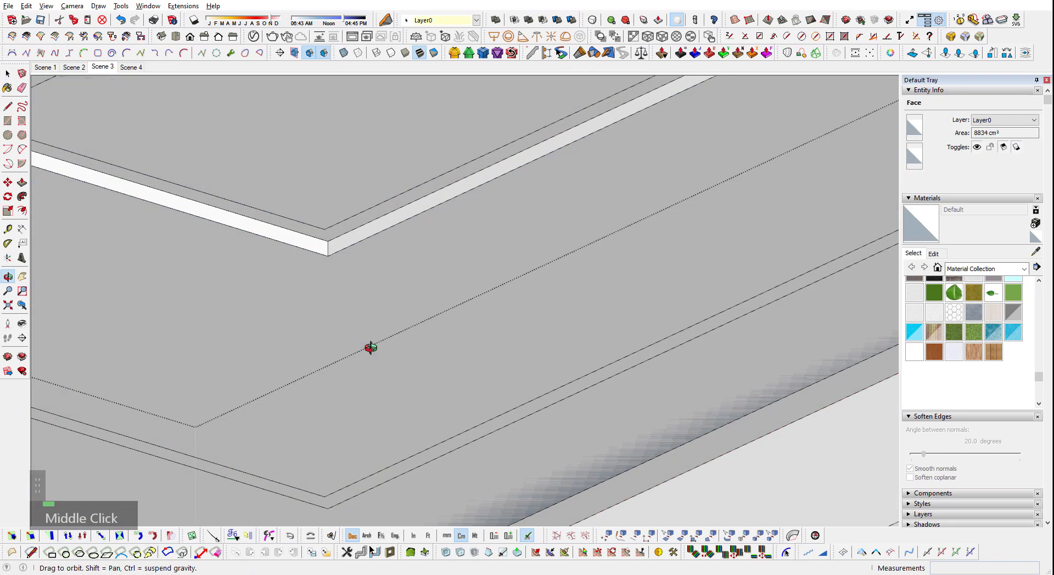
pyautogui.scroll(-3, 364, 361)
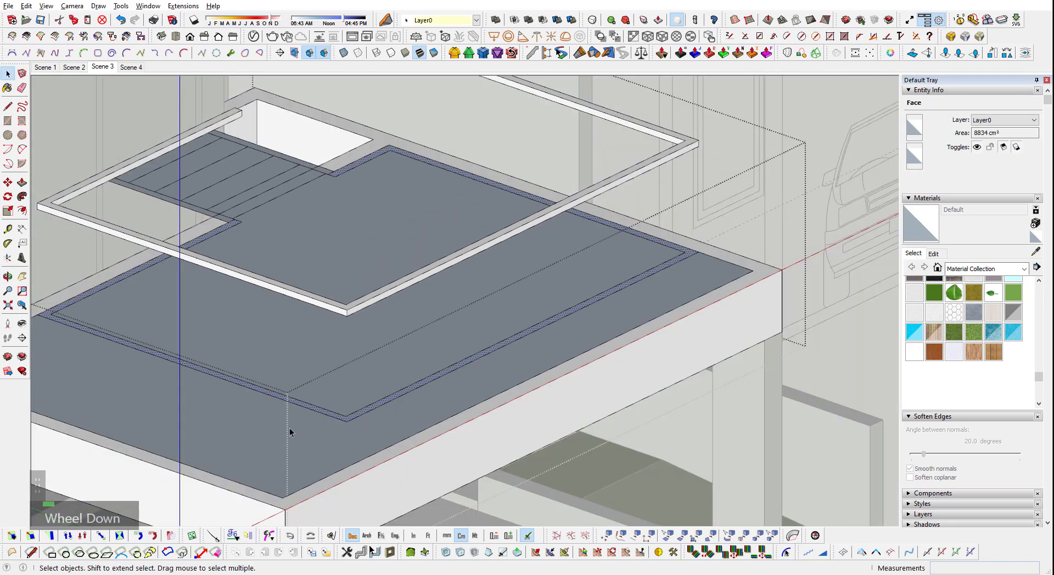
pyautogui.click(289, 432)
pyautogui.press('e')
pyautogui.click(297, 367)
pyautogui.press('e')
# - Inspect the strip face left on the slab and the corner of the top rail above it
pyautogui.scroll(3, 272, 420)
pyautogui.moveTo(337, 381); pyautogui.dragTo(484, 343, button='middle')
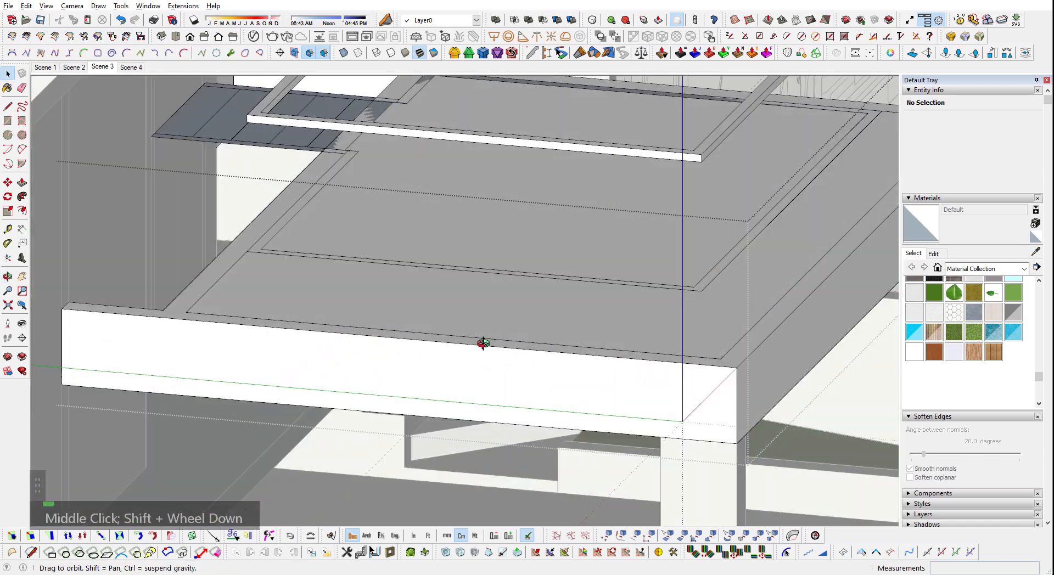
pyautogui.scroll(-3, 365, 405)
pyautogui.scroll(-3, 389, 289)
pyautogui.moveTo(389, 289); pyautogui.dragTo(344, 434, button='middle')
pyautogui.scroll(6, 369, 397)
pyautogui.scroll(2, 341, 513)
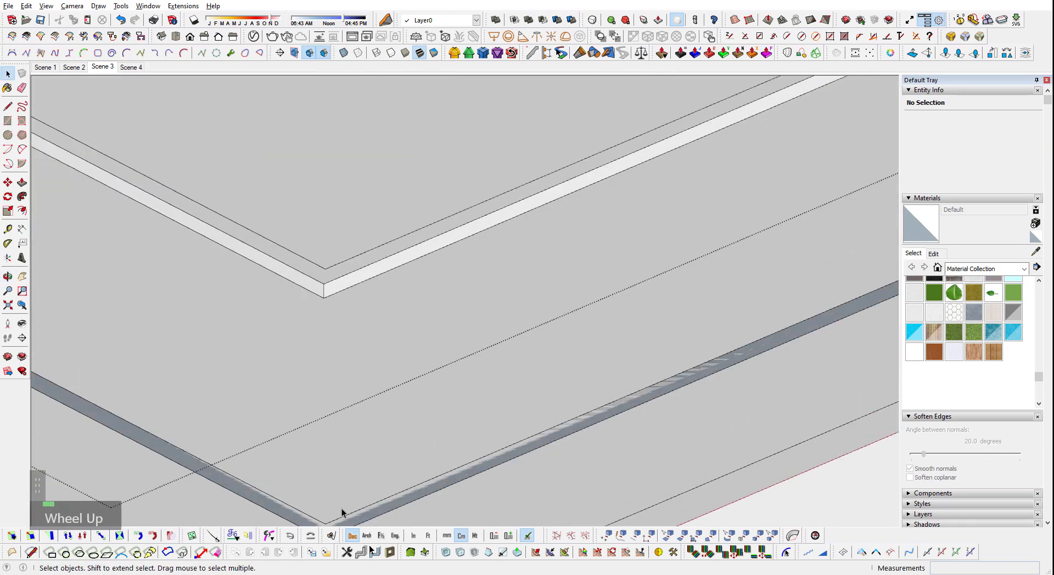
# - Copy the railing strip face with its edges straight up to about 22 cm above the slab
pyautogui.scroll(1, 467, 442)
pyautogui.doubleClick(468, 442)
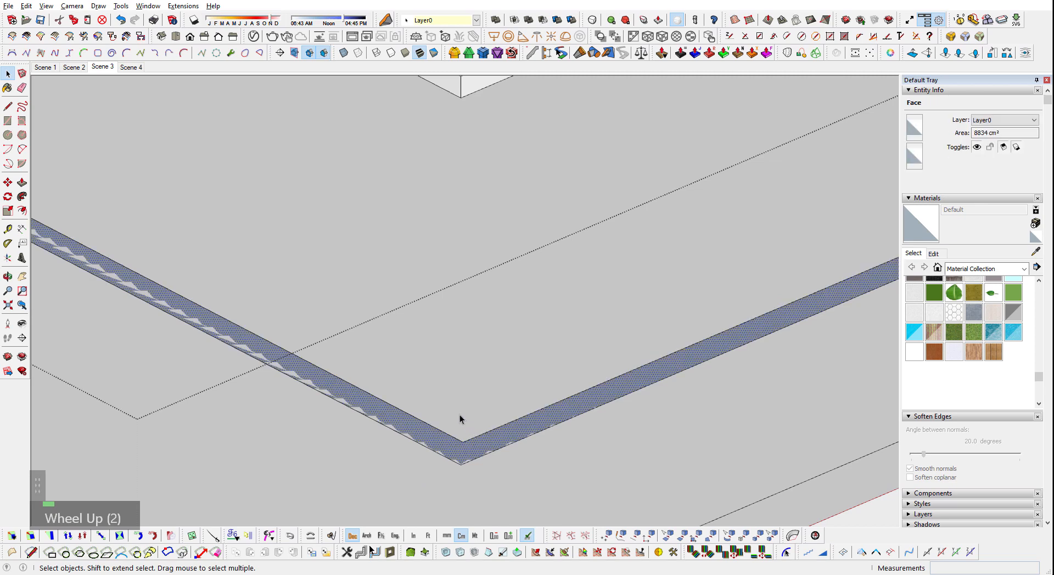
pyautogui.moveTo(474, 413); pyautogui.dragTo(471, 421, button='middle')
pyautogui.scroll(1, 472, 410)
pyautogui.scroll(-1, 478, 394)
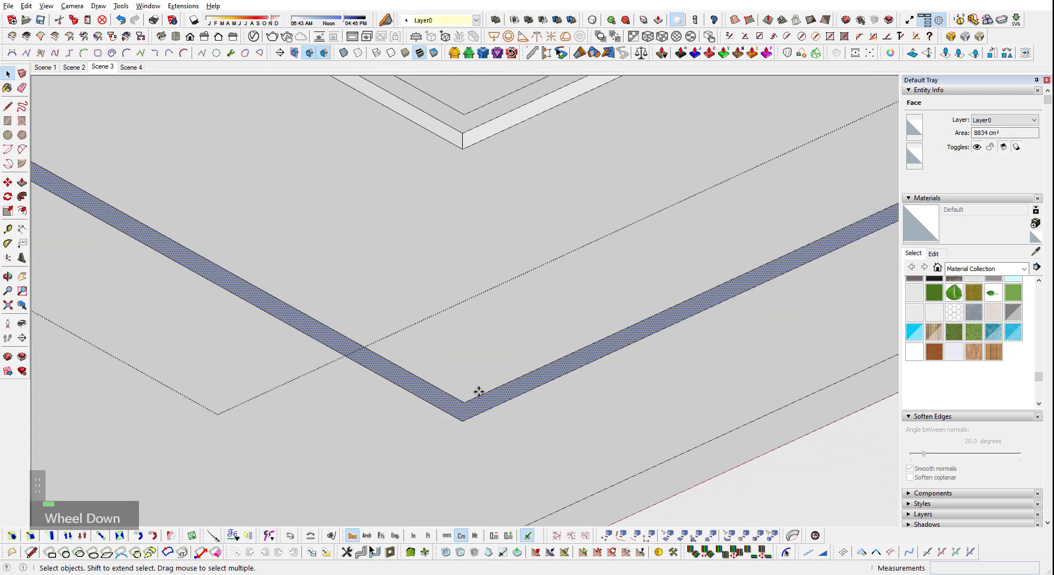
pyautogui.scroll(-2, 478, 391)
pyautogui.press('m')
pyautogui.click(478, 394)
pyautogui.press('ctrl')
pyautogui.click(479, 353)
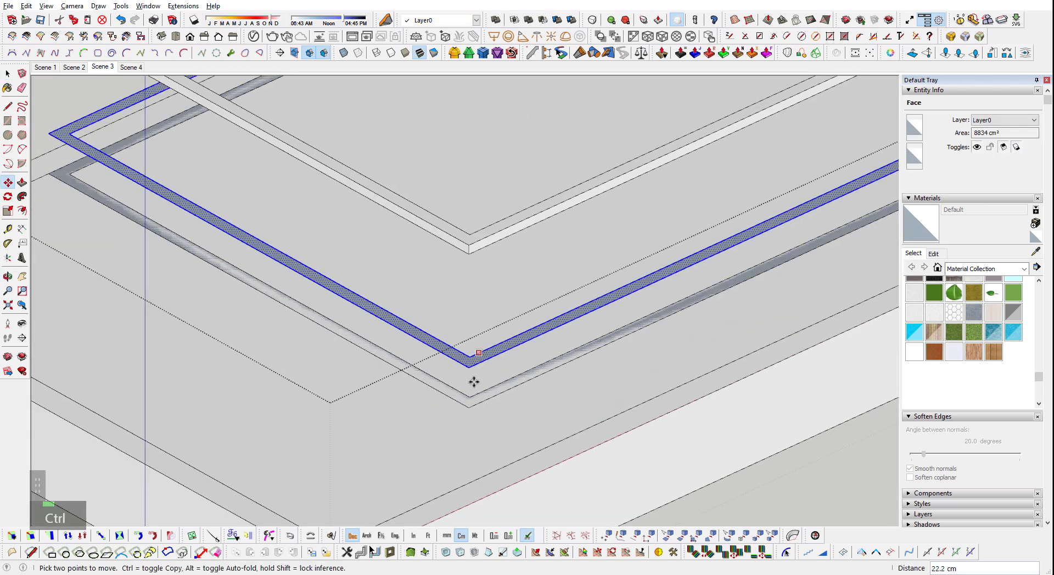
pyautogui.press('space')
# - Select all geometry and review the CleanUp options for merging coplanar faces, repairing split edges and erasing stray edges
pyautogui.scroll(-3, 467, 409)
pyautogui.hotkey('ctrl', 'a')
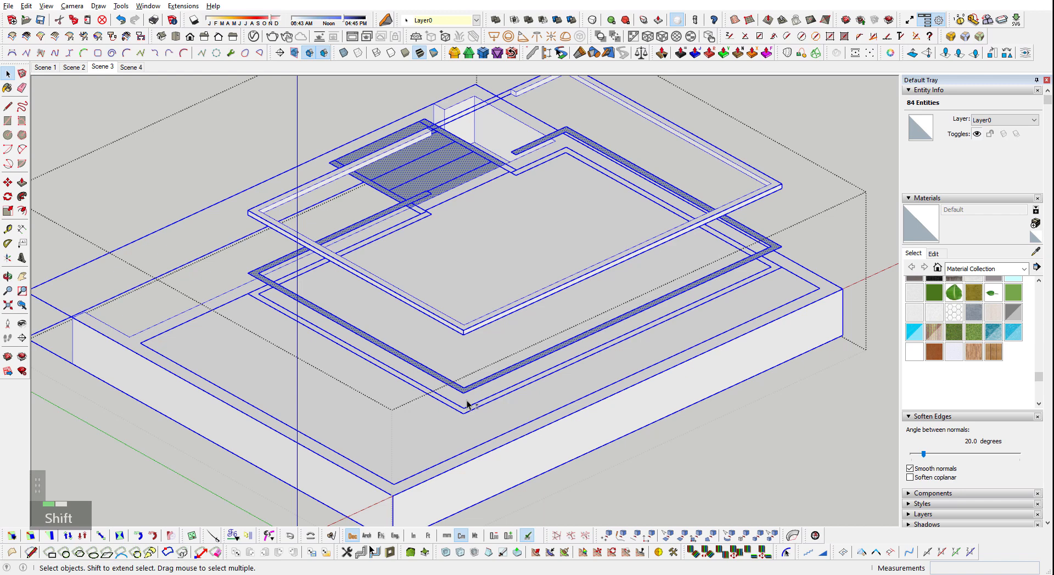
pyautogui.scroll(3, 286, 317)
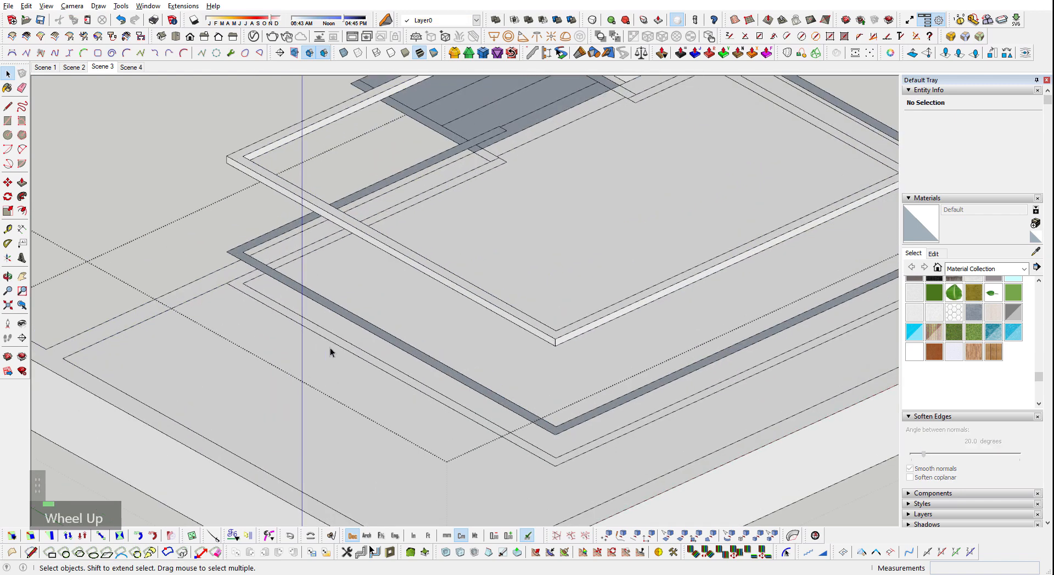
pyautogui.hotkey('ctrl', 'a')
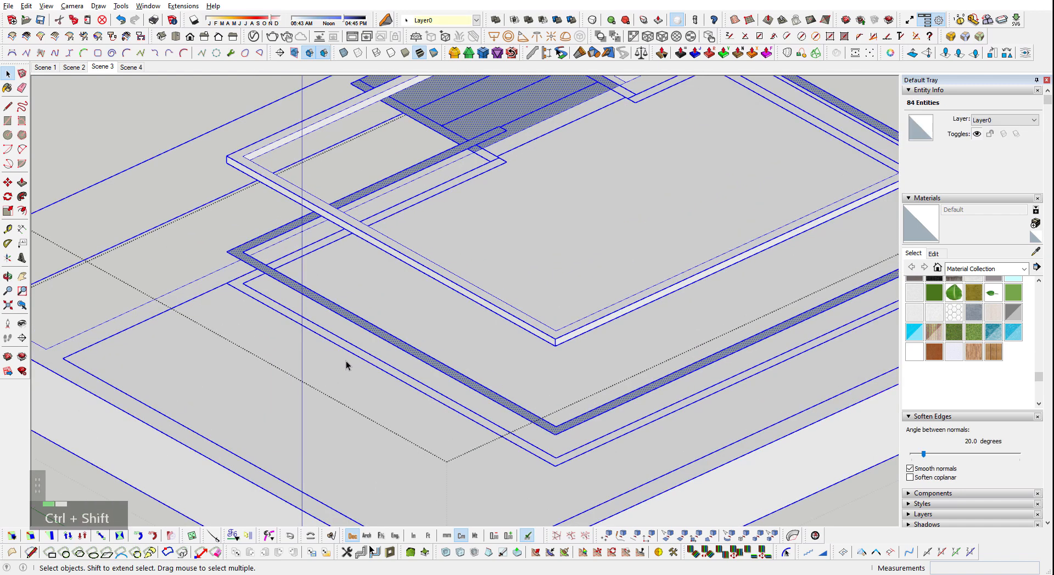
pyautogui.hotkey('ctrl', 'shift', 'c')
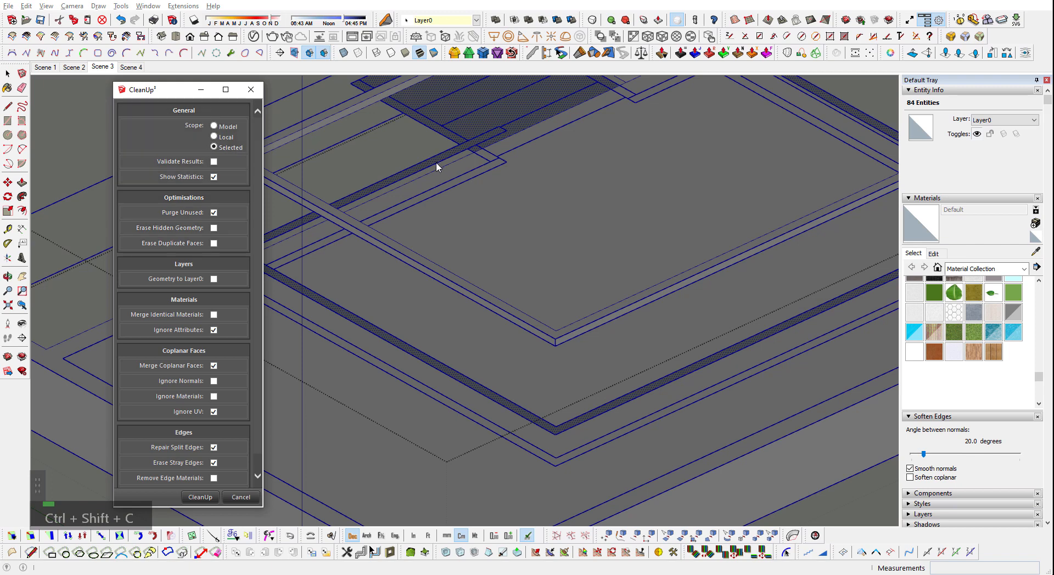
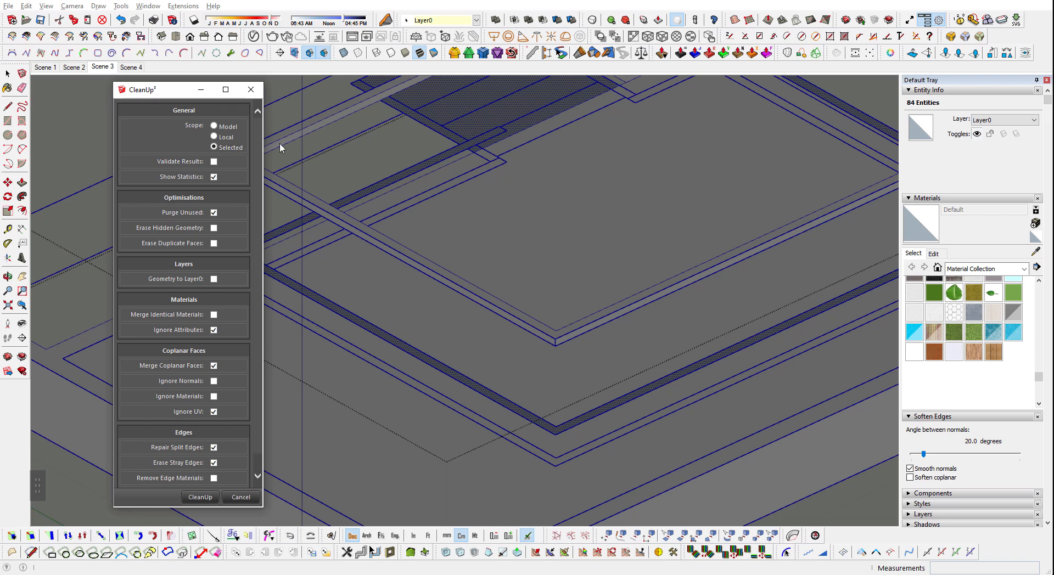
pyautogui.scroll(-1, 186, 418)
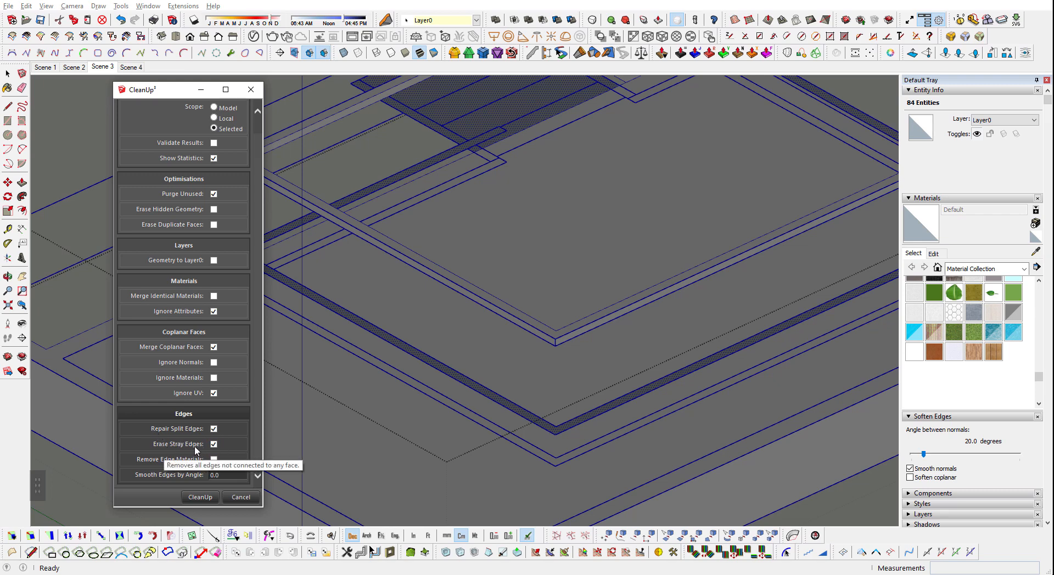
pyautogui.click(252, 90)
# - Clean up the selected geometry with the existing settings, removing the stray strip outlines from the slab
pyautogui.scroll(-2, 524, 307)
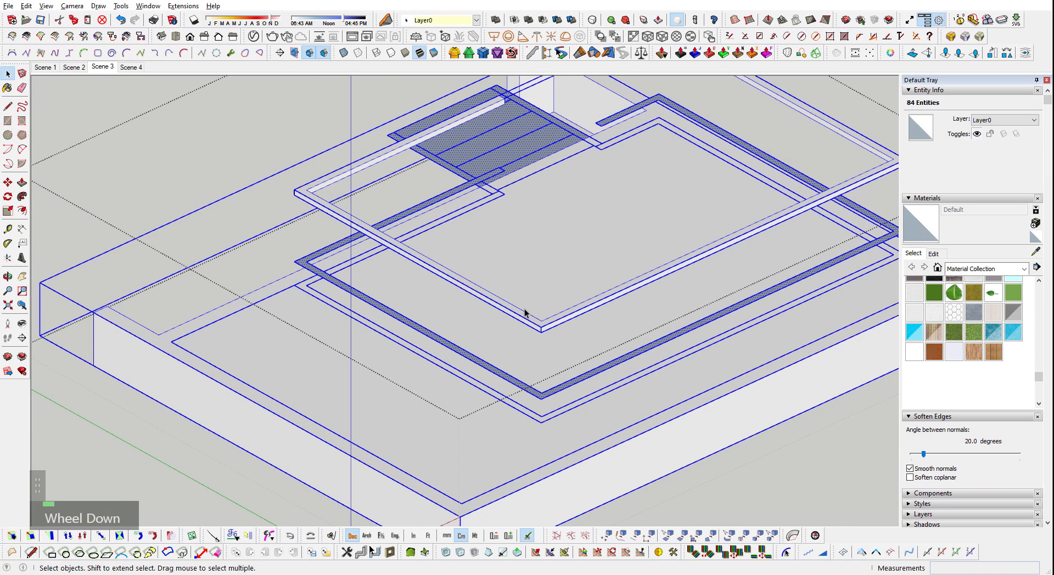
pyautogui.keyDown('shift'); pyautogui.moveTo(524, 307); pyautogui.dragTo(505, 301, button='middle'); pyautogui.keyUp('shift')
pyautogui.hotkey('shift', 'n')
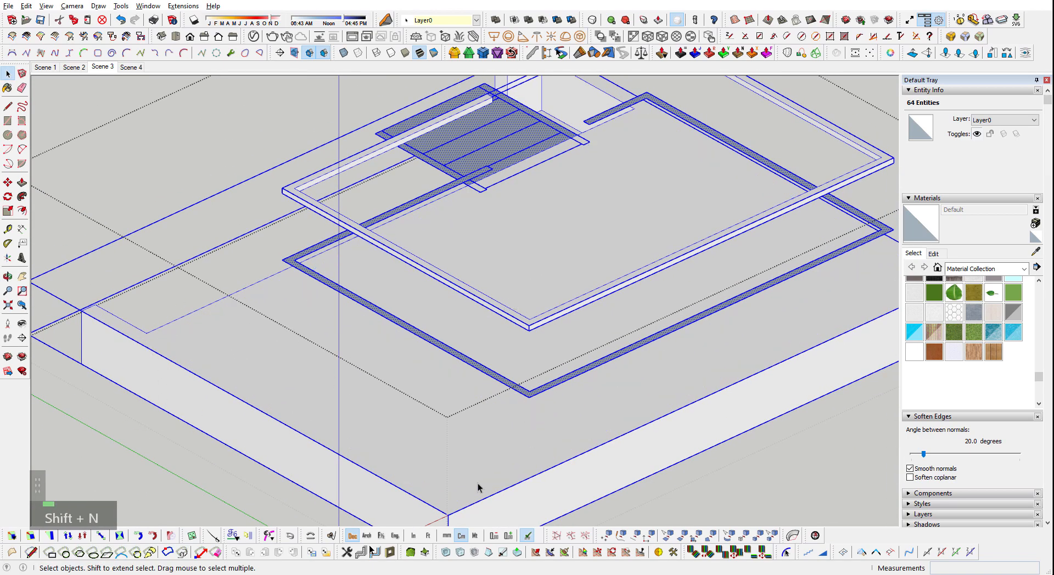
pyautogui.keyDown('shift'); pyautogui.moveTo(752, 176); pyautogui.dragTo(645, 206, button='middle'); pyautogui.keyUp('shift')
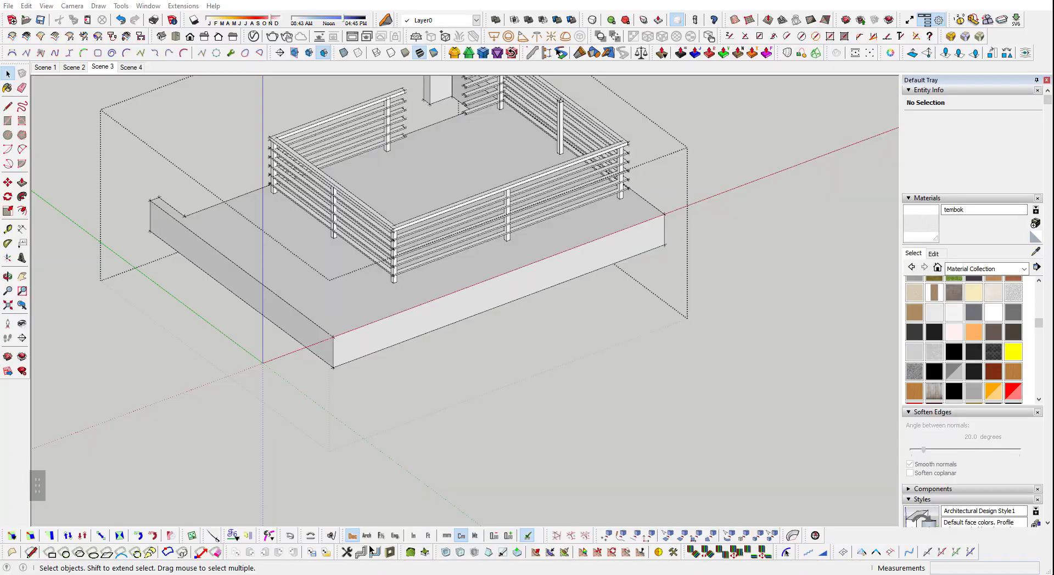
# - Inspect the finished slatted railing around the slab and select the stair group behind it
pyautogui.scroll(3, 411, 258)
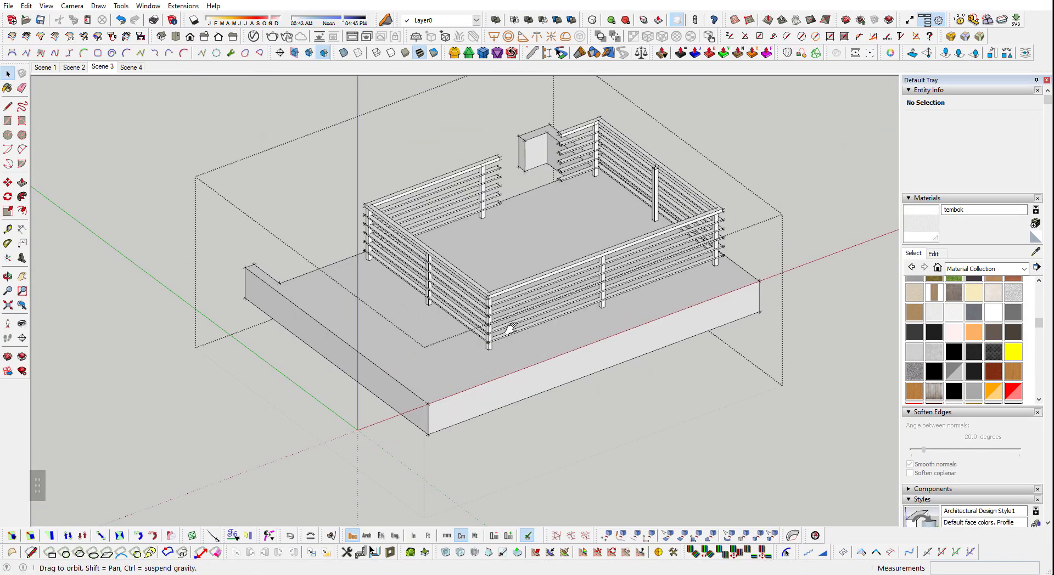
pyautogui.scroll(-1, 511, 347)
pyautogui.moveTo(360, 305); pyautogui.dragTo(788, 365, button='middle')
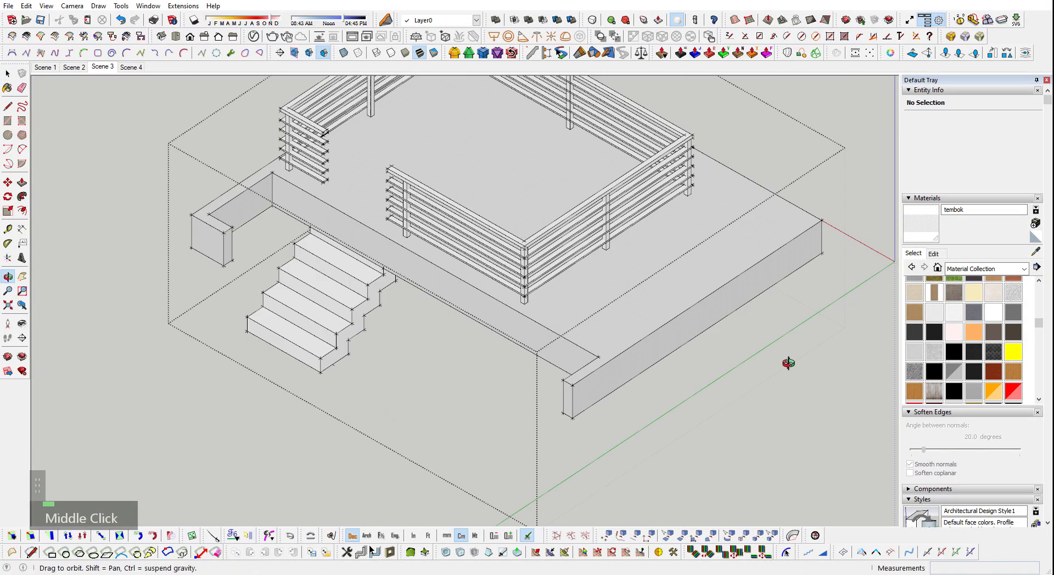
pyautogui.scroll(1, 288, 370)
pyautogui.click(288, 370)
pyautogui.keyDown('shift'); pyautogui.moveTo(293, 359); pyautogui.dragTo(417, 335, button='middle'); pyautogui.keyUp('shift')
pyautogui.moveTo(418, 335); pyautogui.dragTo(459, 383, button='middle')
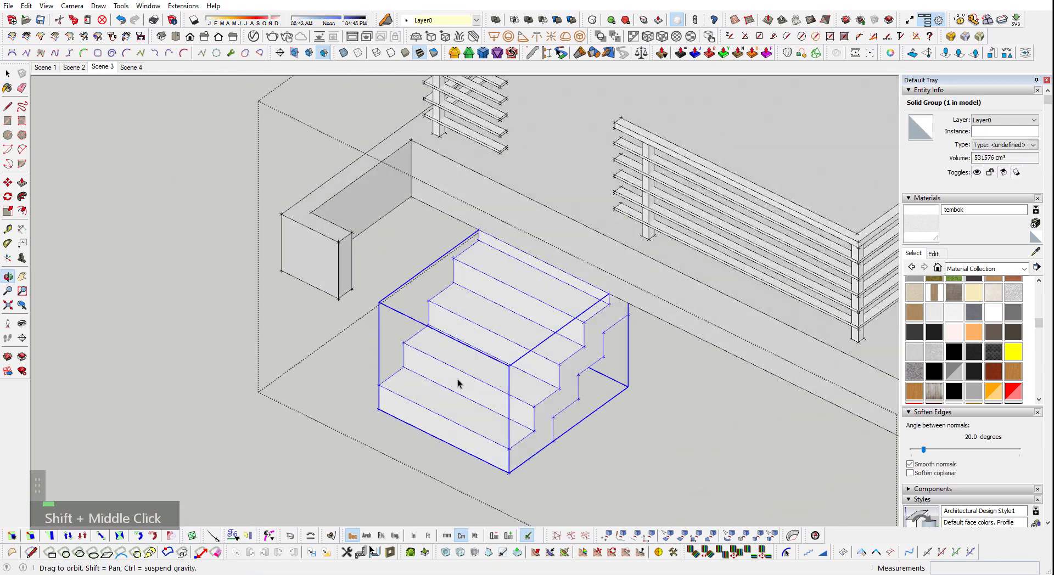
# - Show the rest of the house model around the stair group and toggle the section display
pyautogui.scroll(3, 461, 352)
pyautogui.hotkey('shift', 'q')
pyautogui.scroll(-3, 523, 312)
pyautogui.moveTo(654, 339); pyautogui.dragTo(571, 253, button='middle')
pyautogui.click(305, 53)
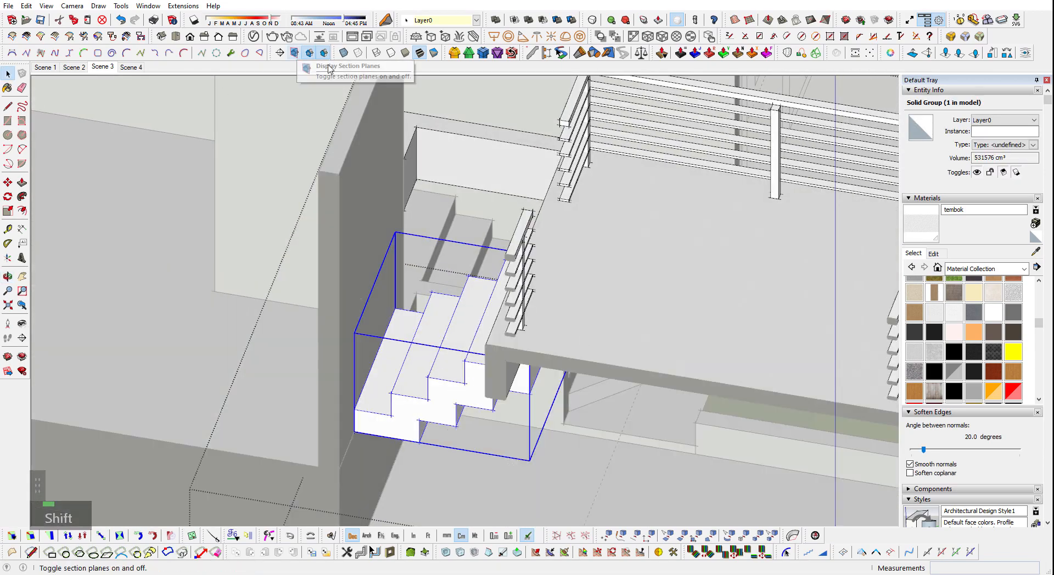
# - Examine the stair group from the side, where its highest step meets the edge of the balcony slab
pyautogui.moveTo(466, 324); pyautogui.dragTo(321, 296, button='middle')
pyautogui.scroll(2, 712, 258)
pyautogui.moveTo(713, 258); pyautogui.dragTo(296, 261, button='middle')
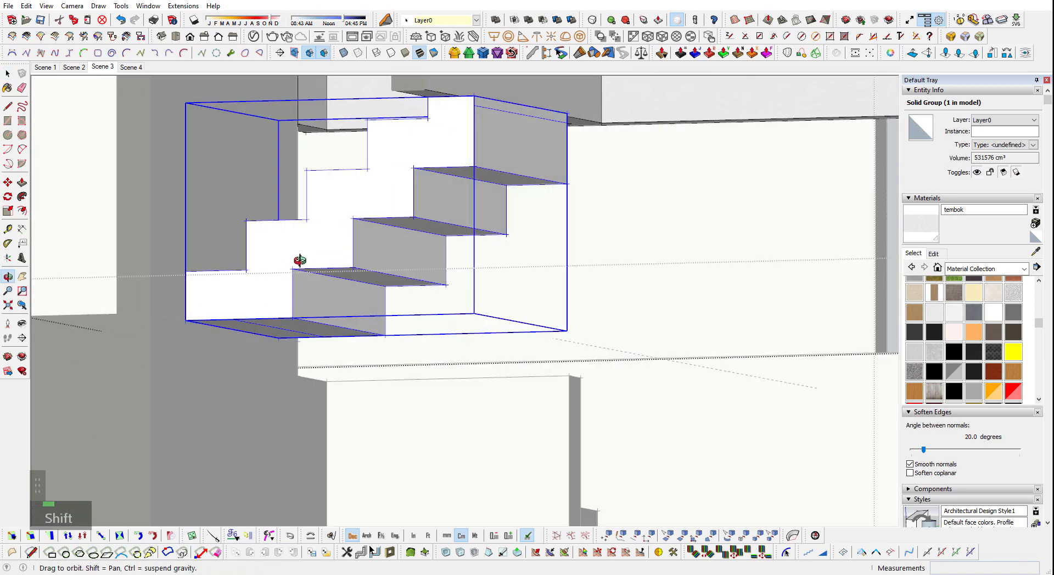
pyautogui.scroll(-4, 306, 348)
pyautogui.scroll(5, 589, 265)
pyautogui.scroll(2, 587, 261)
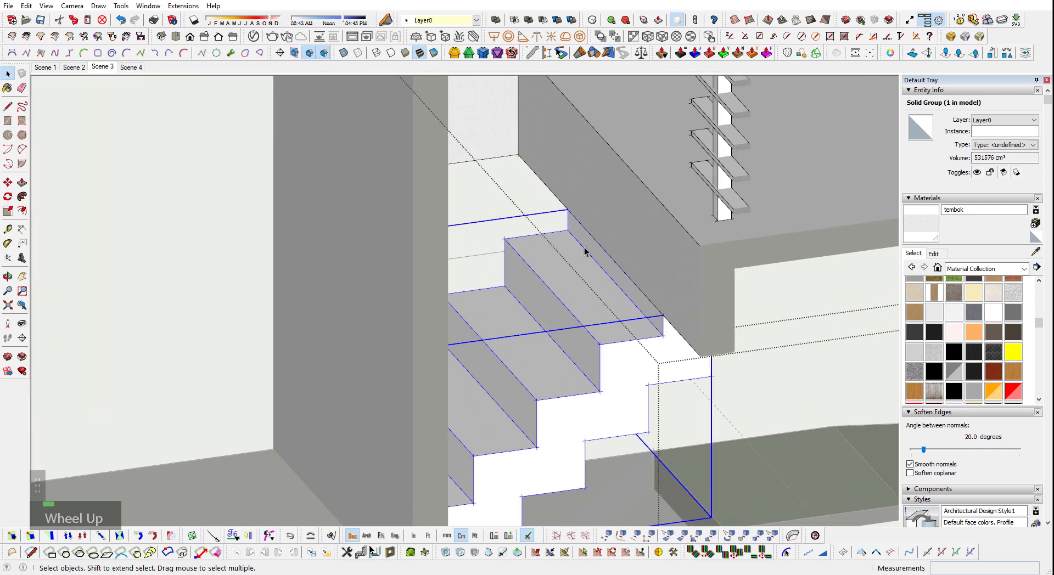
pyautogui.scroll(-2, 576, 247)
pyautogui.scroll(-3, 583, 259)
# - Measure the vertical distance from the highest stair step to the slab's top surface with the Line tool
pyautogui.press('l')
pyautogui.scroll(2, 597, 292)
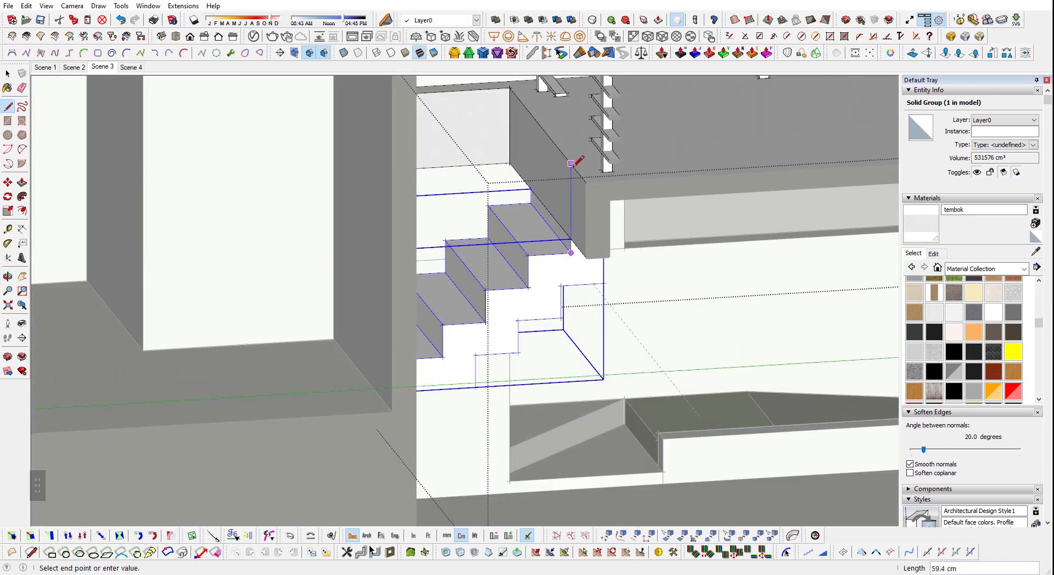
pyautogui.press('space')
pyautogui.middleClick(673, 254)
pyautogui.hotkey('shift', 'z')
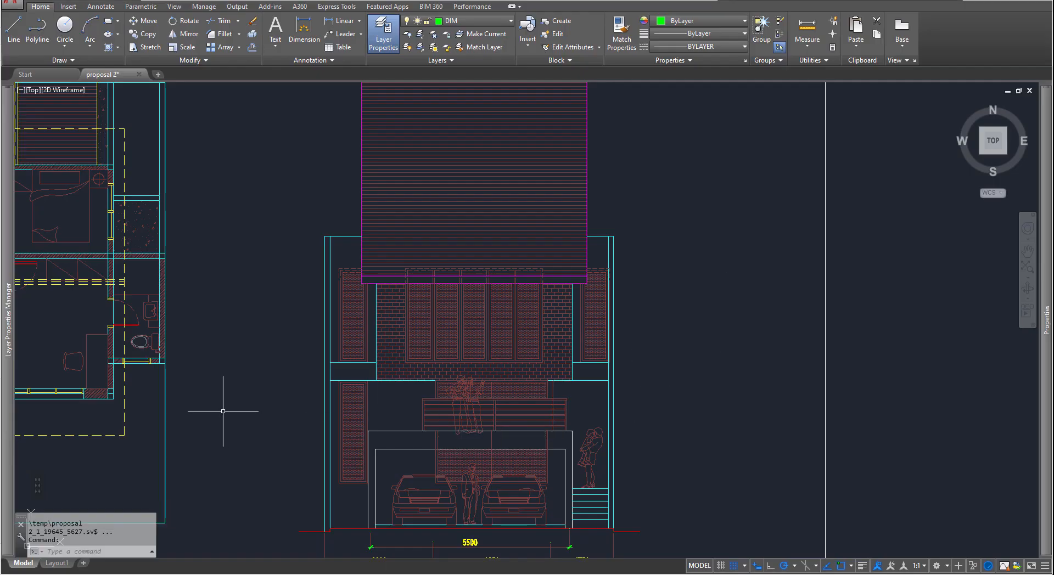
# - In AutoCAD's front elevation, move the pair of figures on the balcony straight down by about 290 units
pyautogui.moveTo(223, 412); pyautogui.dragTo(811, 360, button='middle')
pyautogui.scroll(8, 933, 379)
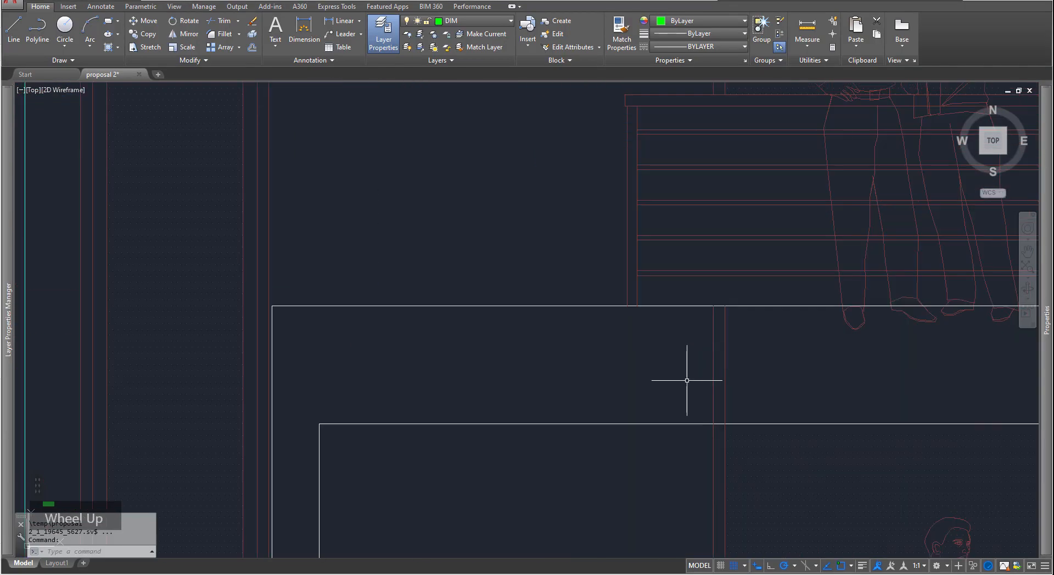
pyautogui.scroll(-2, 639, 303)
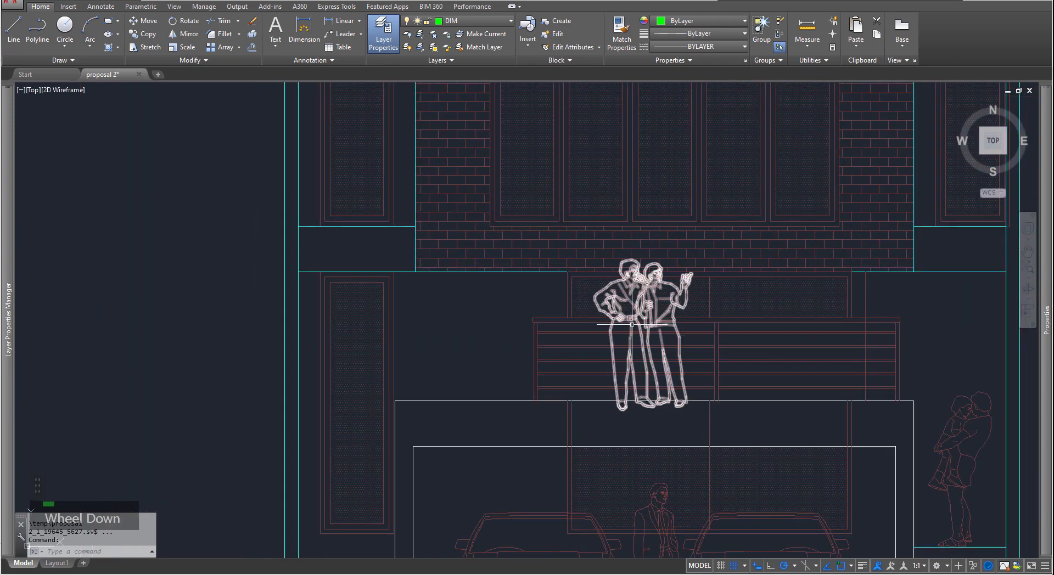
pyautogui.click(640, 303)
pyautogui.moveTo(623, 419); pyautogui.dragTo(669, 333, button='middle')
pyautogui.click(519, 241)
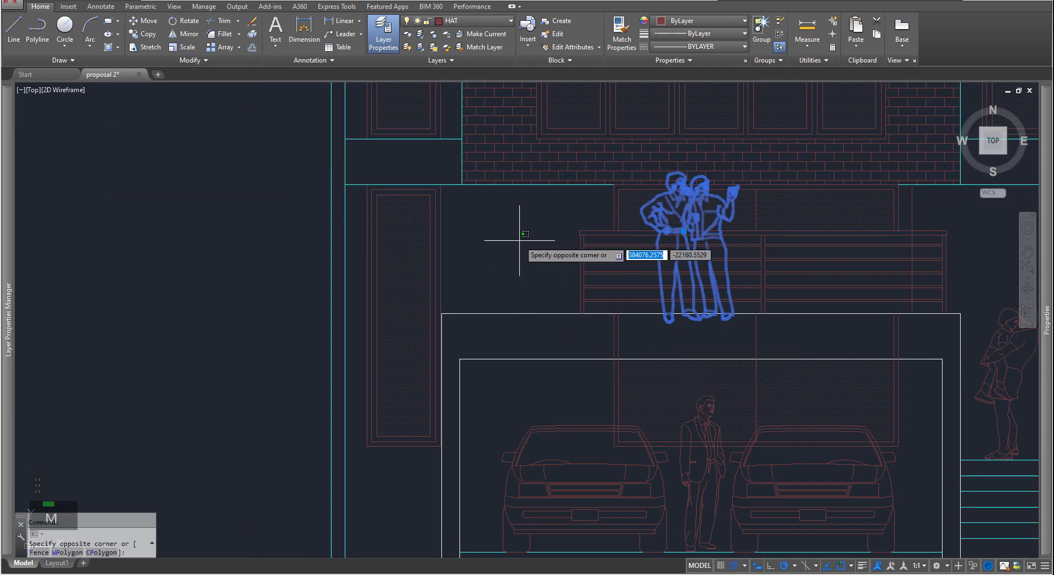
pyautogui.click(560, 274)
pyautogui.press('space')
pyautogui.click(535, 245)
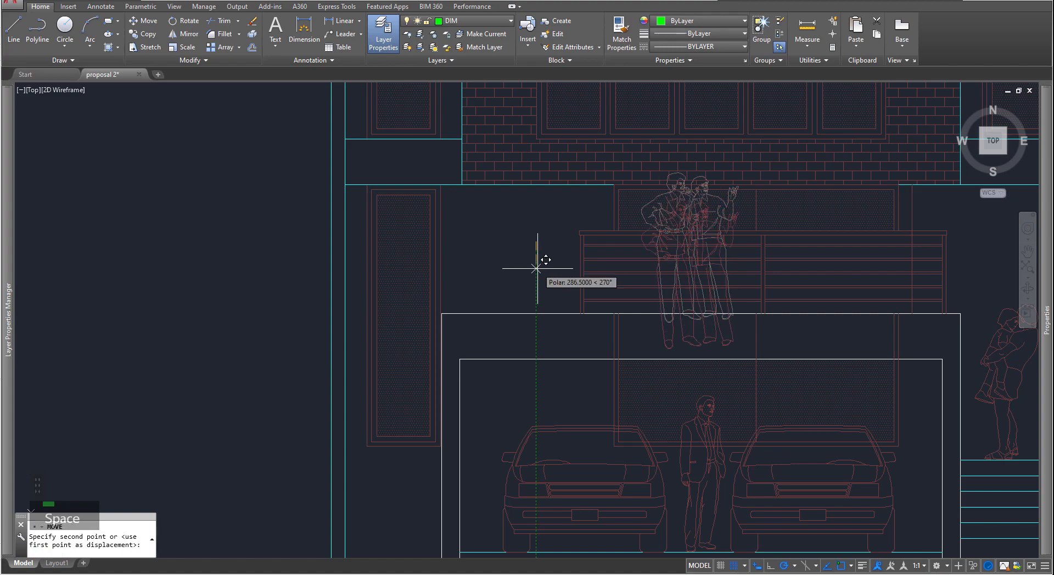
# - Offset the top line of the carport's inner frame upward by 120 to mark the balcony floor level
pyautogui.press('o')
pyautogui.press('space')
pyautogui.press('space')
pyautogui.click(552, 358)
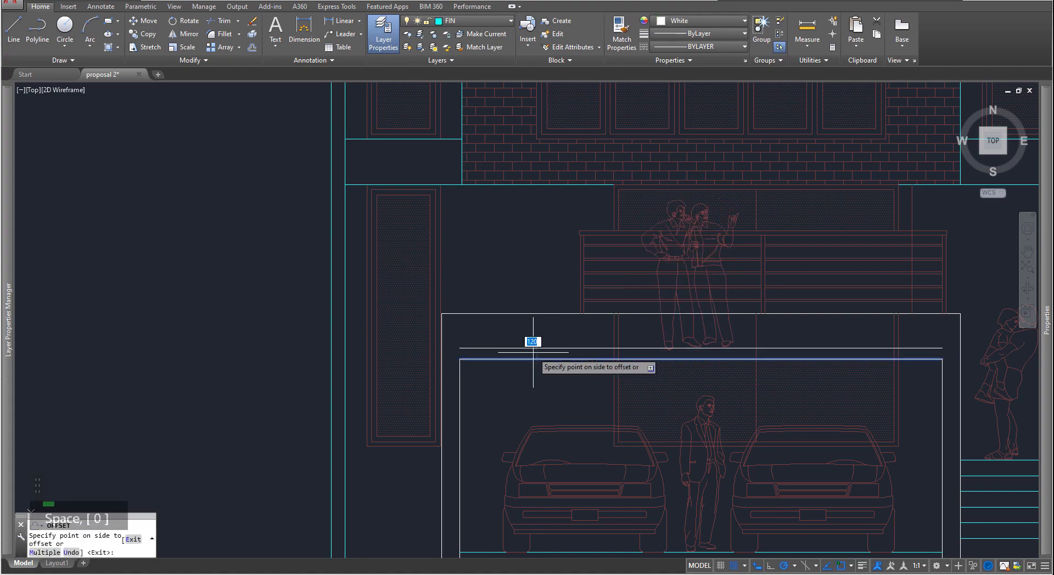
pyautogui.click(533, 352)
pyautogui.press('space')
pyautogui.scroll(5, 384, 348)
pyautogui.scroll(-4, 513, 367)
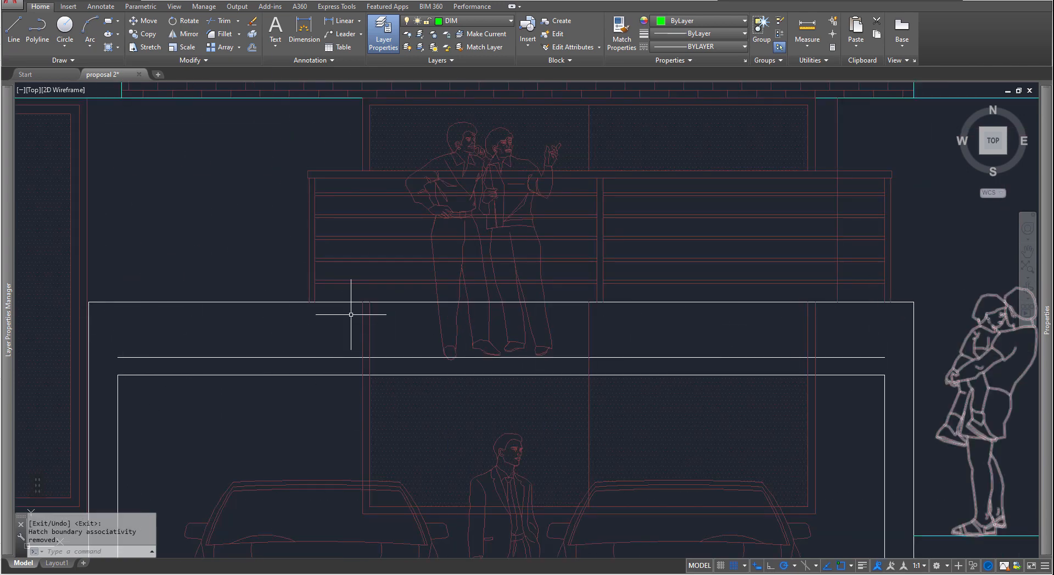
pyautogui.scroll(-2, 646, 356)
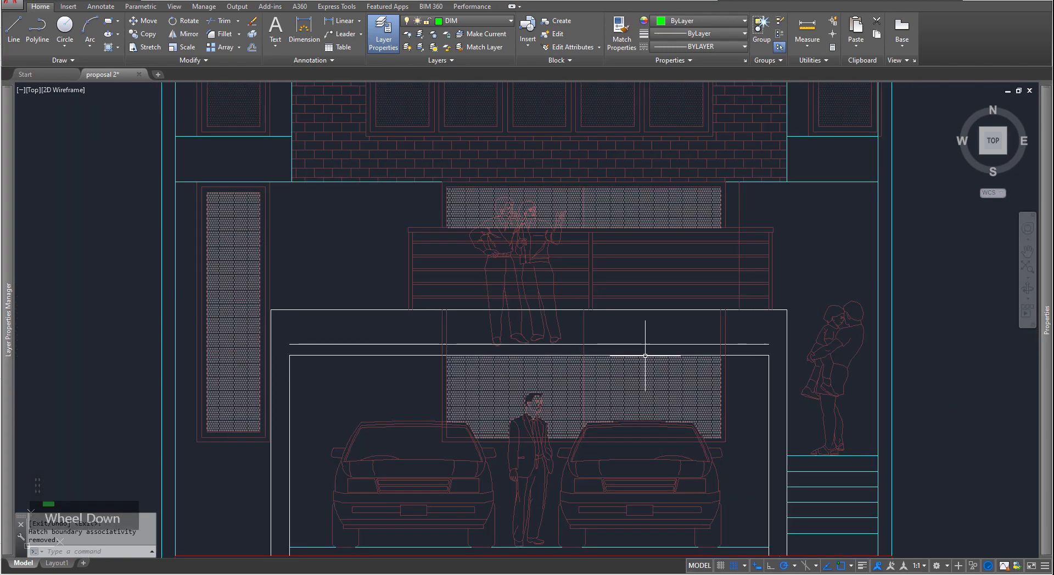
# - Switch back to SketchUp and examine the stair group beneath the balcony slab from the side and from above
pyautogui.hotkey('alt', 'Tab')
pyautogui.scroll(5, 476, 480)
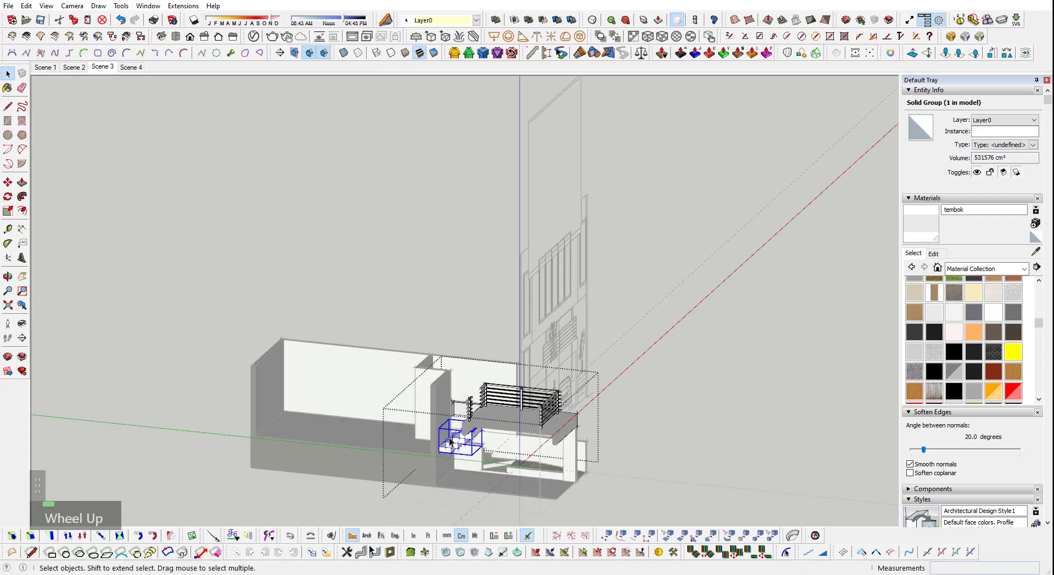
pyautogui.moveTo(476, 480)
pyautogui.mouseDown(button='middle')
pyautogui.moveTo(629, 337)
pyautogui.moveTo(696, 339)
pyautogui.mouseUp(button='middle')
pyautogui.scroll(4, 520, 381)
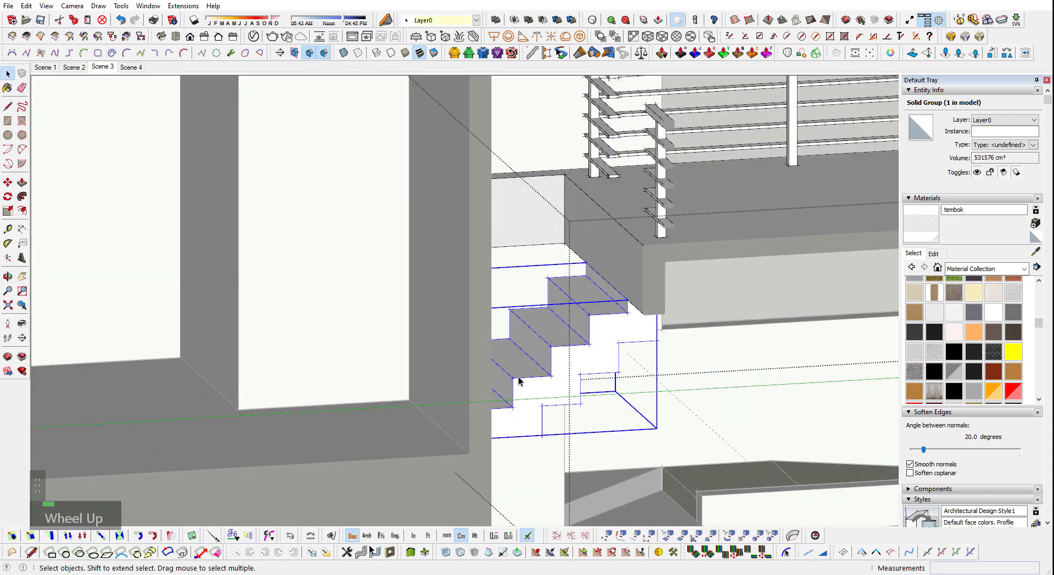
pyautogui.moveTo(520, 381)
pyautogui.mouseDown(button='middle')
pyautogui.moveTo(444, 441)
pyautogui.moveTo(521, 324)
pyautogui.mouseUp(button='middle')
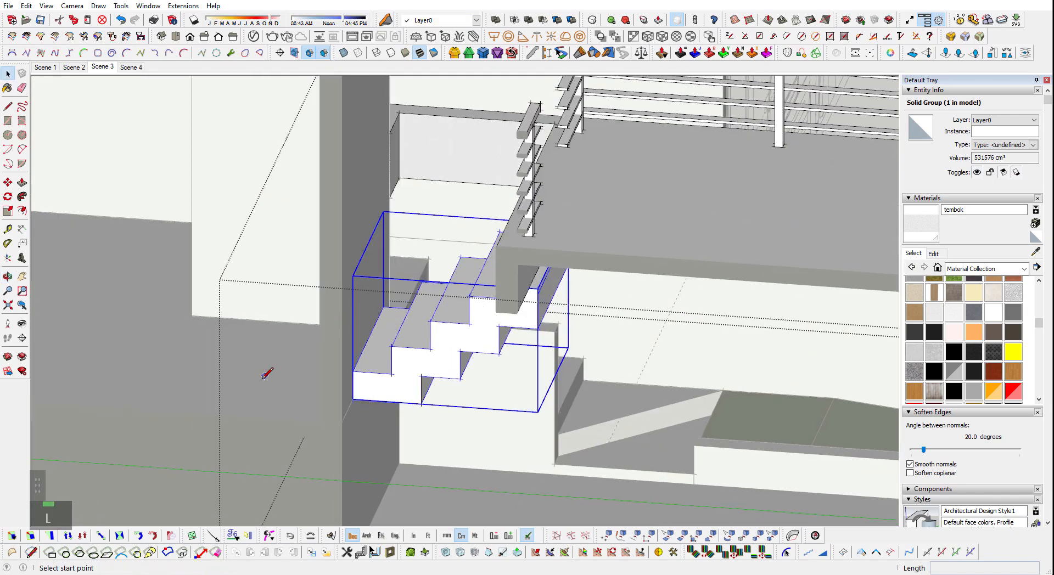
pyautogui.moveTo(260, 301)
pyautogui.mouseDown(button='middle')
pyautogui.moveTo(410, 207)
pyautogui.moveTo(110, 165)
pyautogui.moveTo(158, 205)
pyautogui.moveTo(499, 280)
pyautogui.moveTo(714, 497)
pyautogui.moveTo(591, 447)
pyautogui.moveTo(847, 384)
pyautogui.moveTo(827, 376)
pyautogui.mouseUp(button='middle')
pyautogui.press('space')
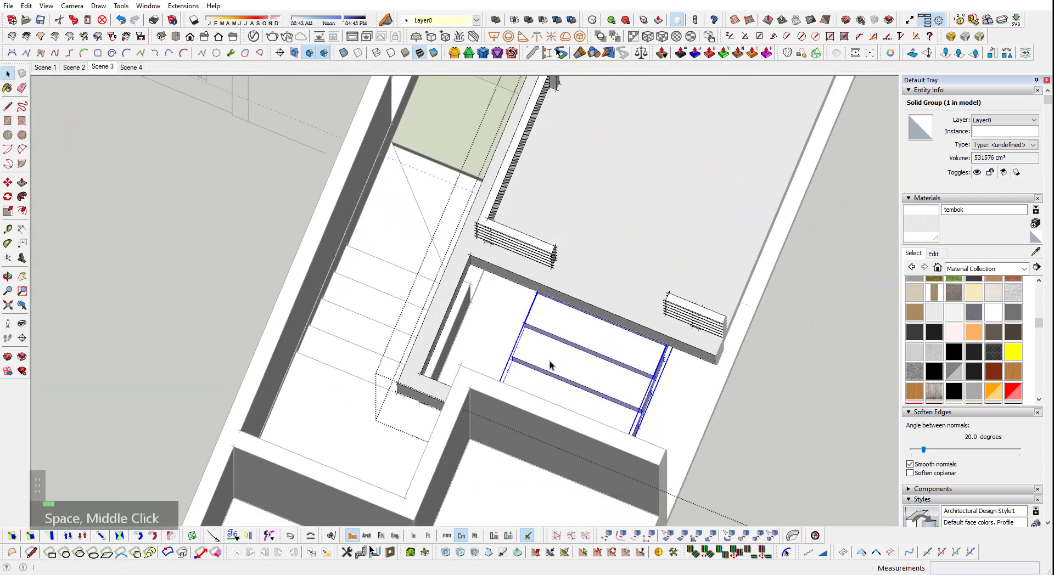
# - Measure the vertical height from the neighbouring room's floor to the balcony slab's top surface with the Line tool
pyautogui.moveTo(550, 365); pyautogui.dragTo(953, 391, button='middle')
pyautogui.moveTo(524, 231)
pyautogui.keyDown('shift'); pyautogui.mouseDown(button='middle')
pyautogui.moveTo(355, 353)
pyautogui.moveTo(384, 273)
pyautogui.moveTo(259, 320)
pyautogui.moveTo(146, 120)
pyautogui.moveTo(310, 245)
pyautogui.moveTo(337, 226)
pyautogui.moveTo(395, 285)
pyautogui.mouseUp(button='middle'); pyautogui.keyUp('shift')
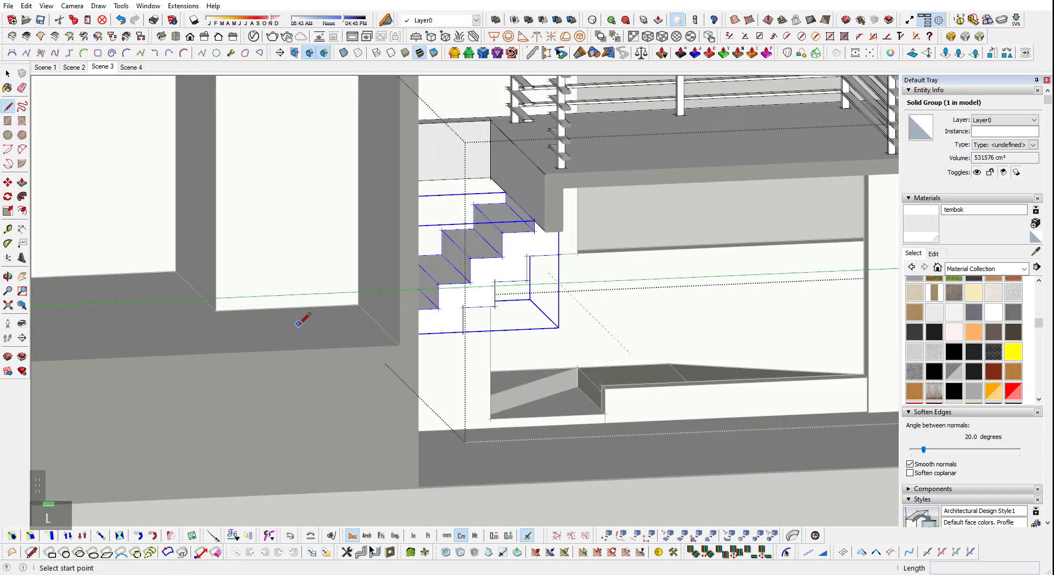
pyautogui.keyDown('shift'); pyautogui.scroll(2, 527, 151); pyautogui.keyUp('shift')
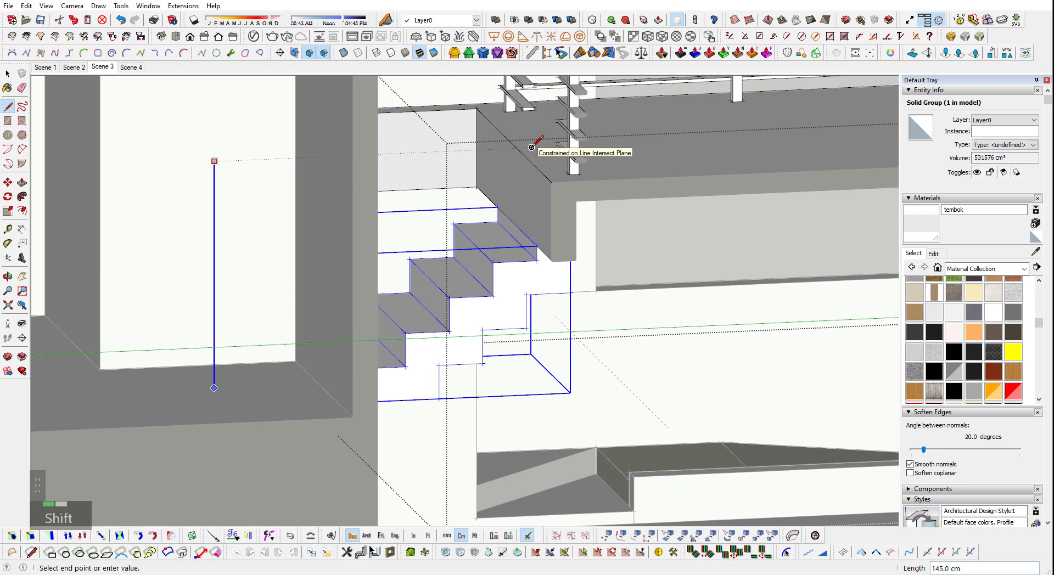
pyautogui.keyDown('shift'); pyautogui.scroll(-3, 531, 148); pyautogui.keyUp('shift')
pyautogui.press('space')
# - Divide the measured 145 cm height by 5 in the Windows calculator to check the stair riser
pyautogui.scroll(3, 369, 324)
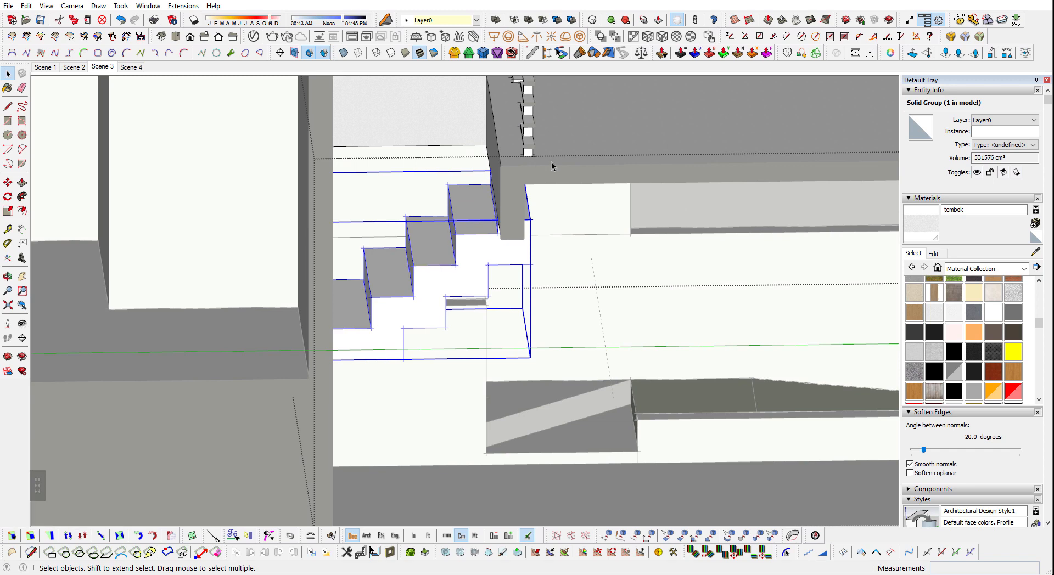
pyautogui.press('super')
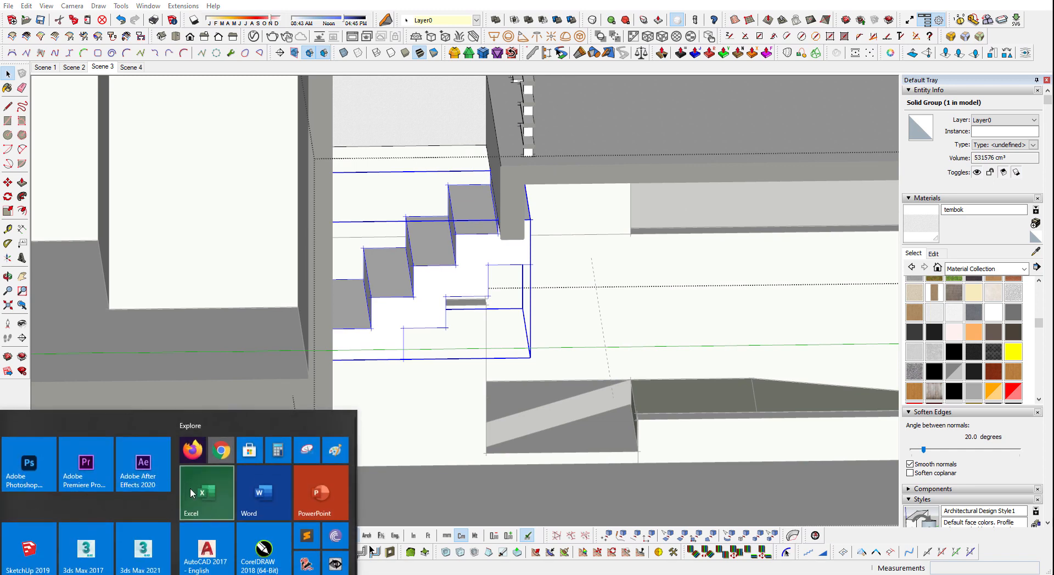
pyautogui.click(279, 451)
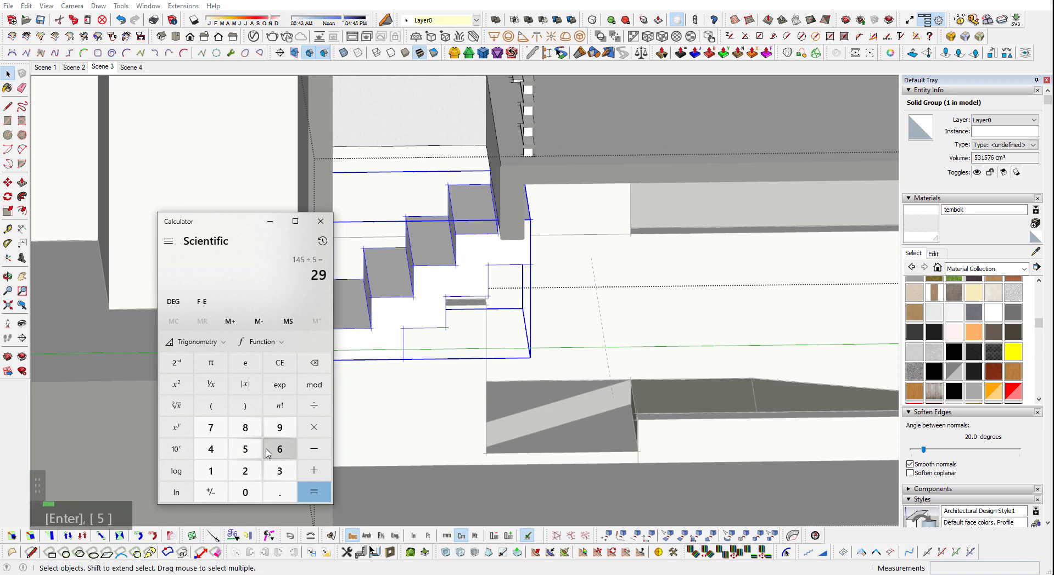
pyautogui.click(320, 221)
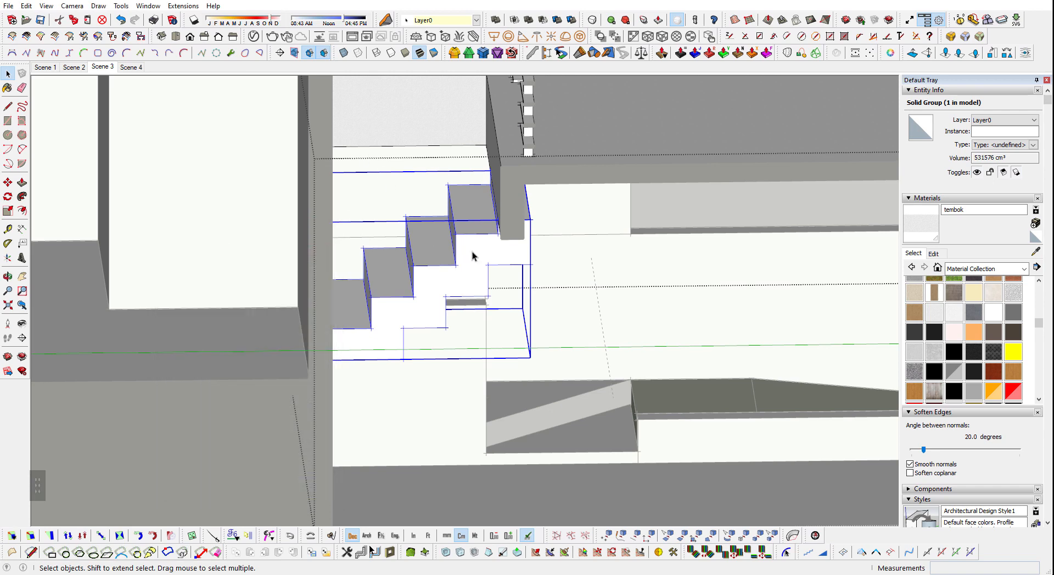
# - Isolate the balcony slab and offset its large top face inward by 15 cm
pyautogui.hotkey('shift', 'q')
pyautogui.hotkey('shift', 'z')
pyautogui.moveTo(640, 257); pyautogui.dragTo(403, 297, button='middle')
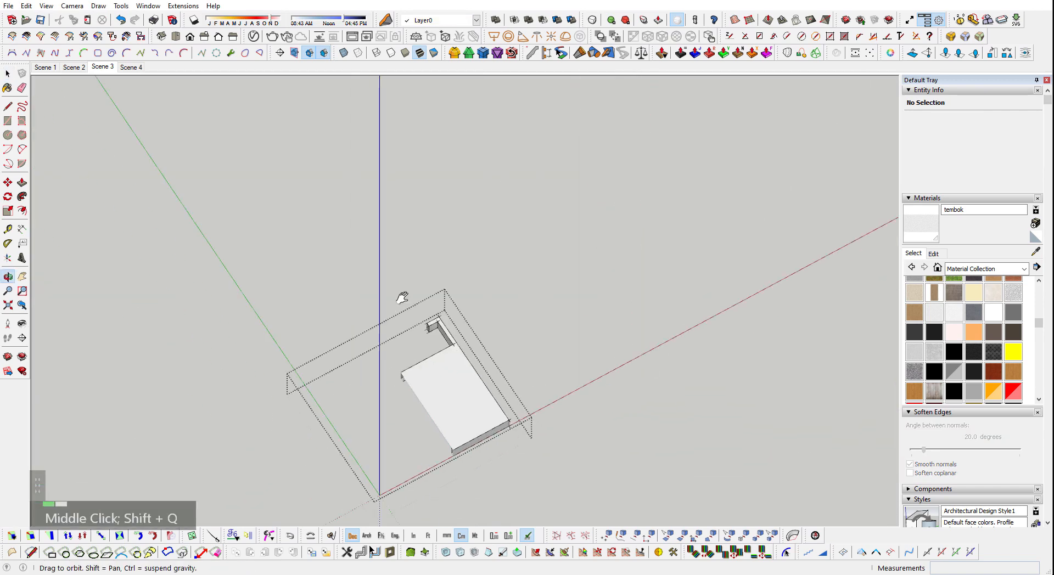
pyautogui.scroll(4, 403, 296)
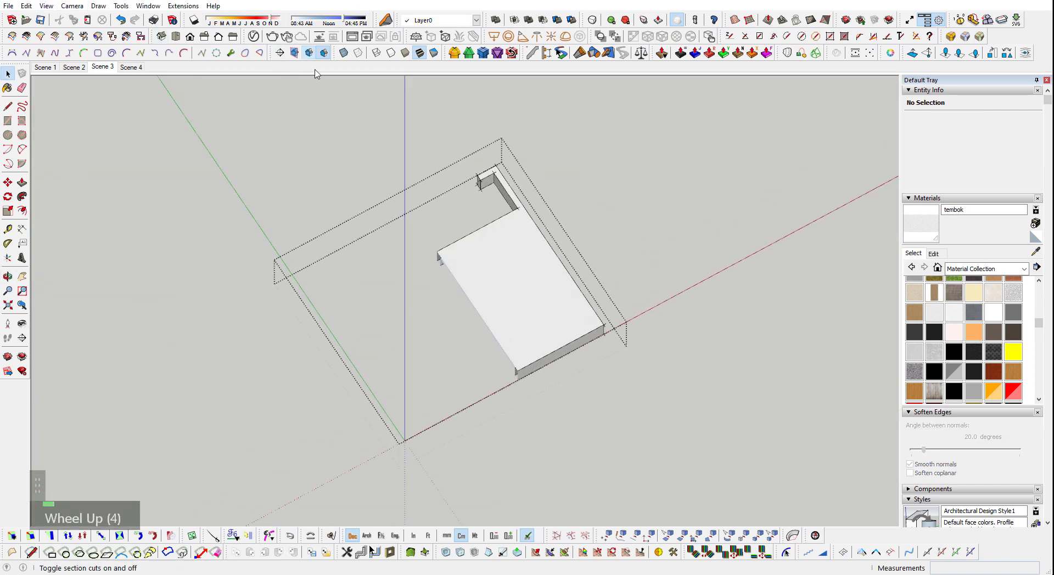
pyautogui.scroll(3, 386, 233)
pyautogui.scroll(-2, 518, 262)
pyautogui.press('f')
pyautogui.click(434, 243)
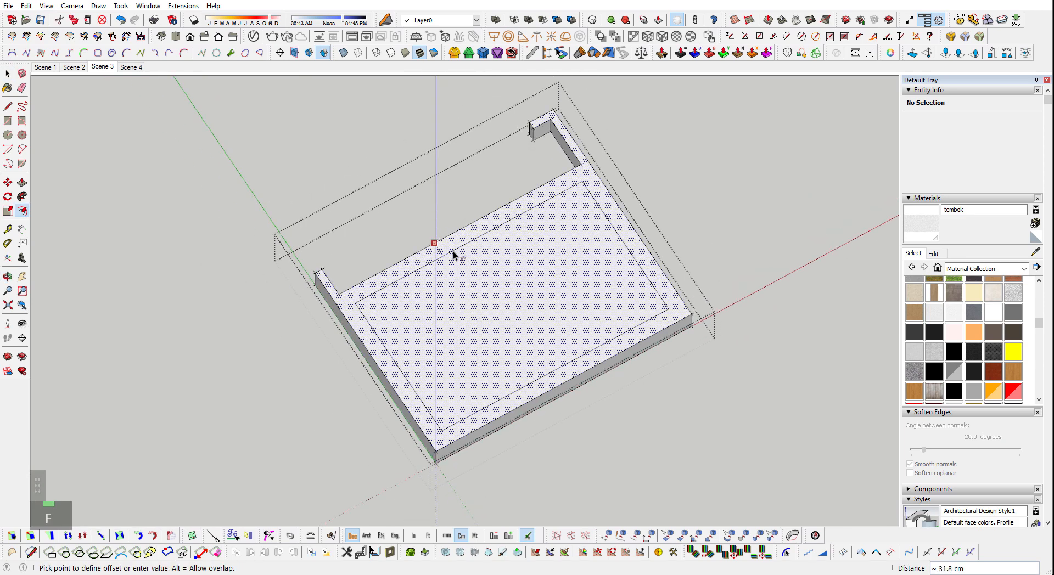
pyautogui.write('5')
pyautogui.press('Return')
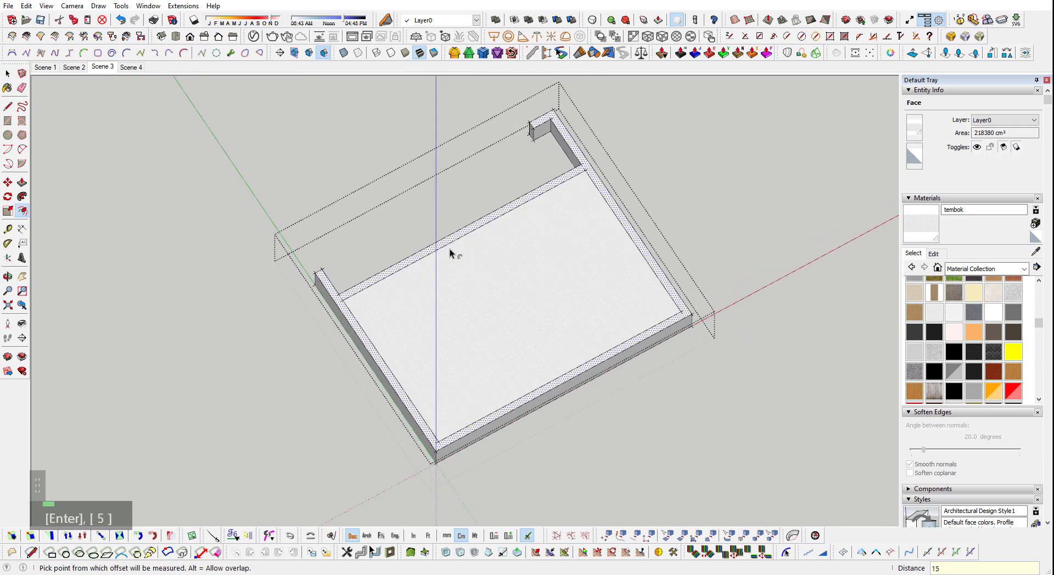
# - Push the slab's inner face down by 38 cm to recess the floor within the border
pyautogui.scroll(-1, 450, 249)
pyautogui.moveTo(499, 383); pyautogui.dragTo(509, 238, button='middle')
pyautogui.scroll(2, 487, 331)
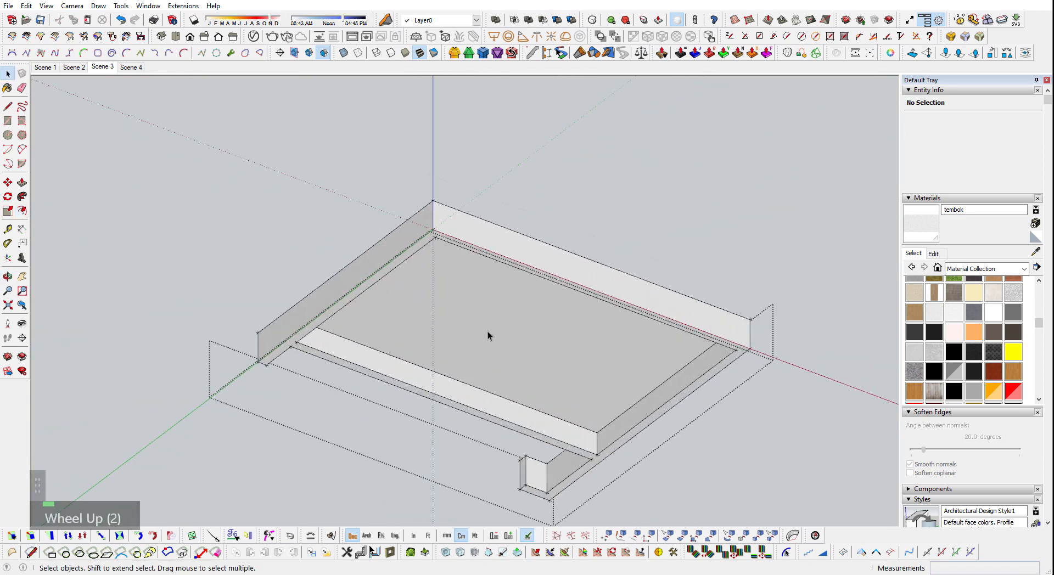
pyautogui.press('p')
pyautogui.click(455, 301)
pyautogui.press('space')
pyautogui.moveTo(525, 341); pyautogui.dragTo(517, 478, button='middle')
pyautogui.scroll(1, 470, 238)
pyautogui.press('p')
pyautogui.press('p')
pyautogui.click(513, 186)
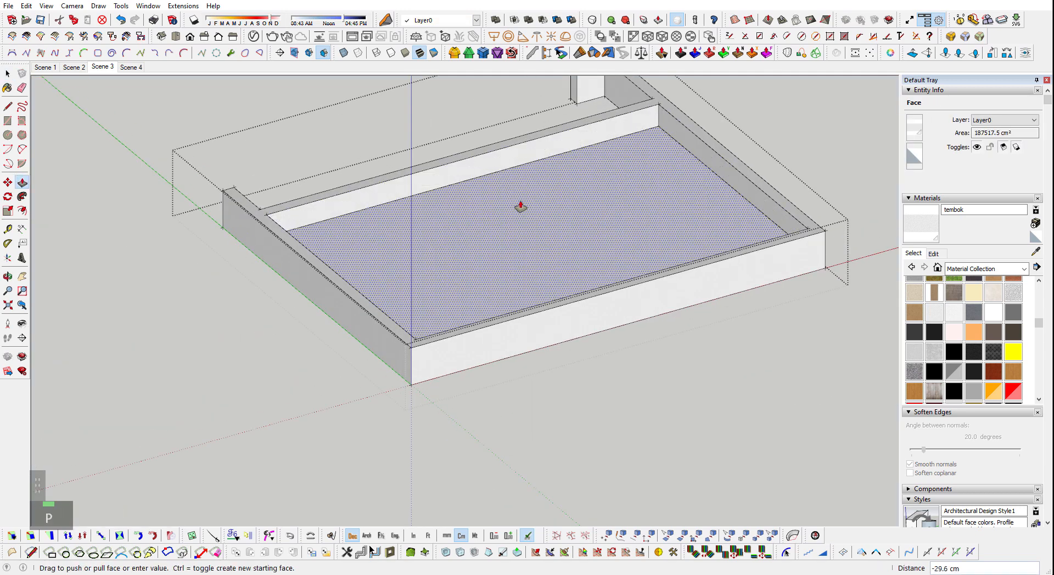
pyautogui.write('38')
pyautogui.press('Return')
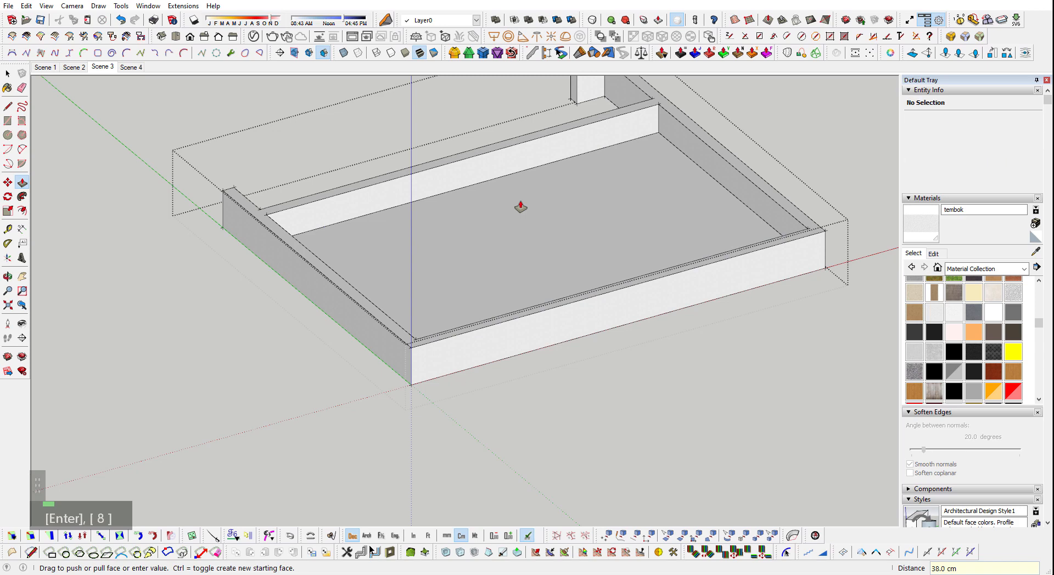
# - In top view, cut the slab's rear border along the lines of the stair's two side edges
pyautogui.hotkey('shift', '1')
pyautogui.hotkey('shift', '2')
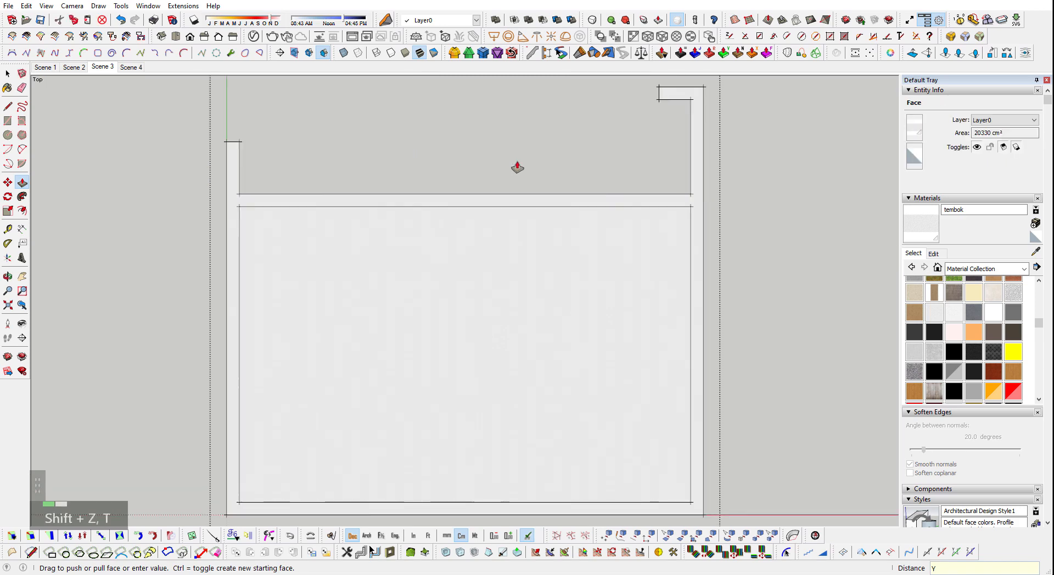
pyautogui.hotkey('shift', 'q')
pyautogui.keyDown('shift'); pyautogui.moveTo(550, 172); pyautogui.dragTo(546, 218, button='middle'); pyautogui.keyUp('shift')
pyautogui.keyDown('shift'); pyautogui.scroll(2, 547, 226); pyautogui.keyUp('shift')
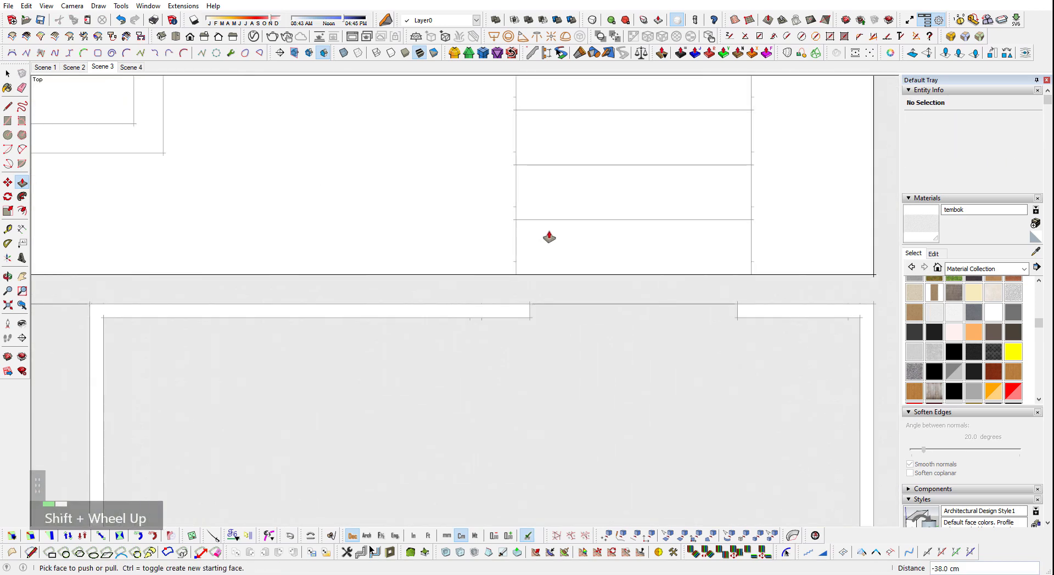
pyautogui.hotkey('shift', 'c')
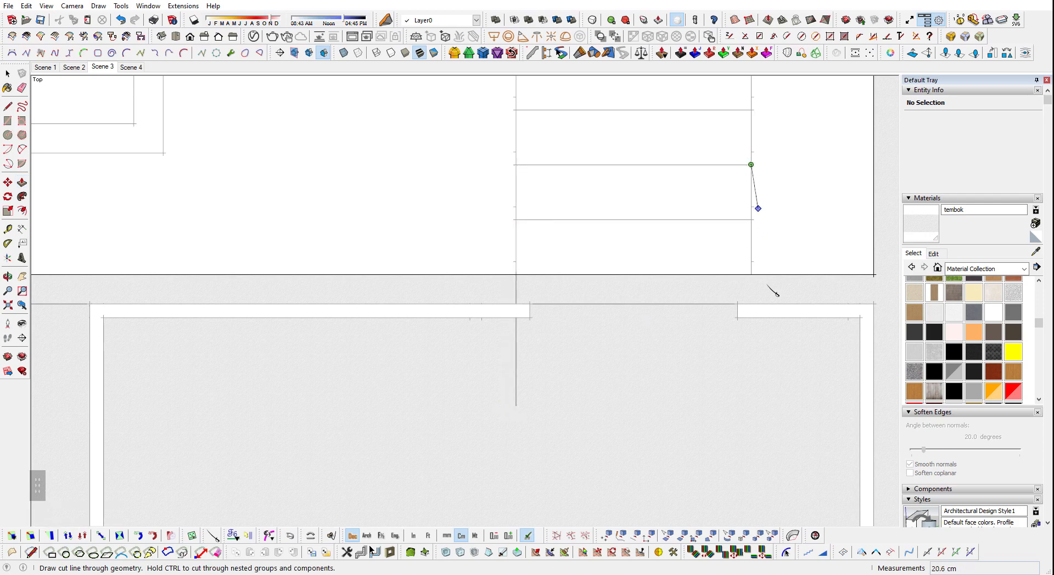
pyautogui.hotkey('shift', 'c')
pyautogui.moveTo(736, 292); pyautogui.dragTo(739, 146, button='middle')
# - Push away the border section between the two cuts to open the stair passage, and clean stray edges off the slab
pyautogui.press('space')
pyautogui.scroll(3, 635, 200)
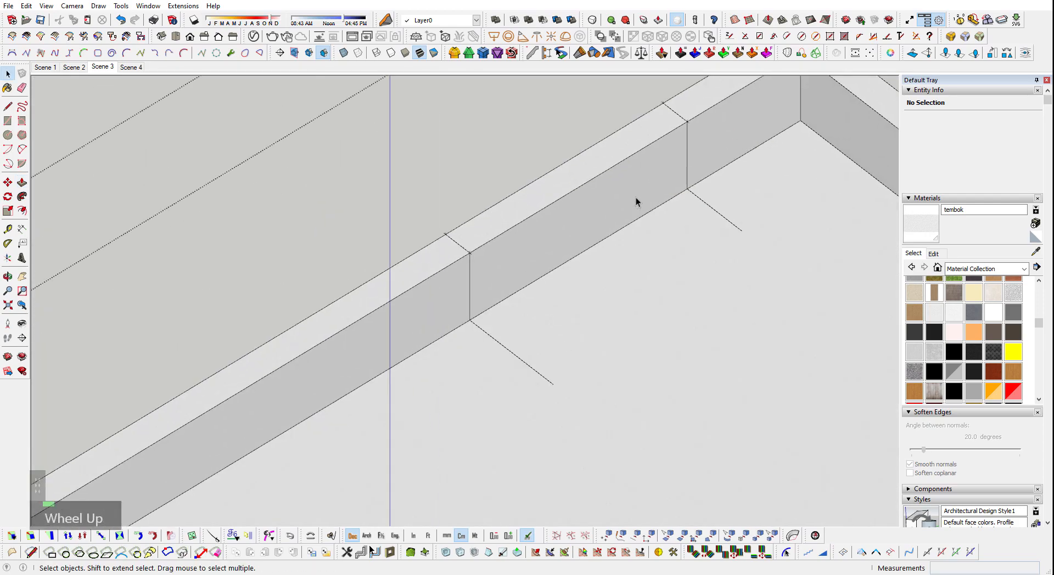
pyautogui.moveTo(586, 216); pyautogui.dragTo(433, 137)
pyautogui.press('space')
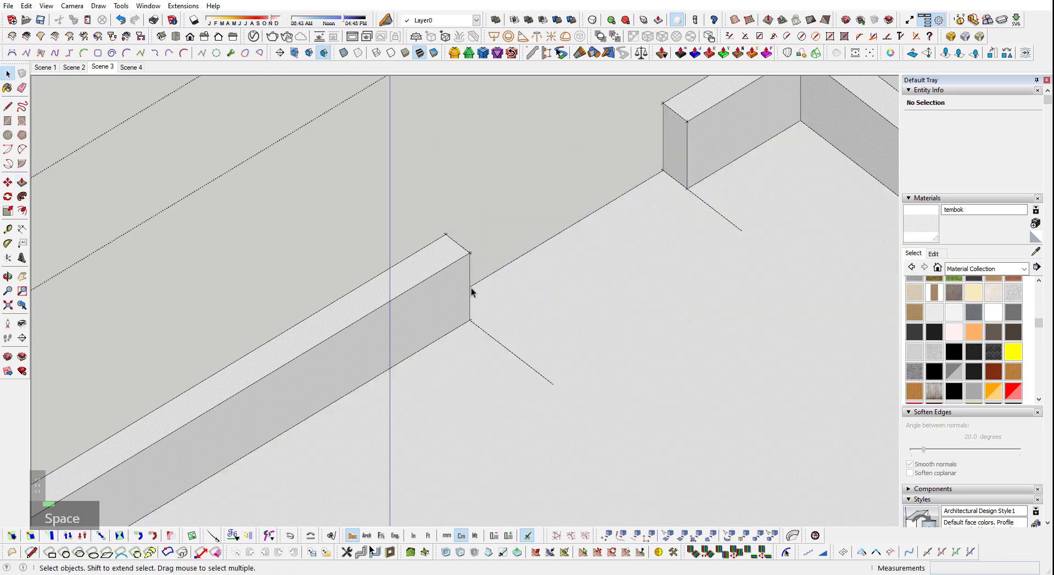
pyautogui.hotkey('ctrl', 'a')
pyautogui.hotkey('shift', 'n')
pyautogui.press('Escape')
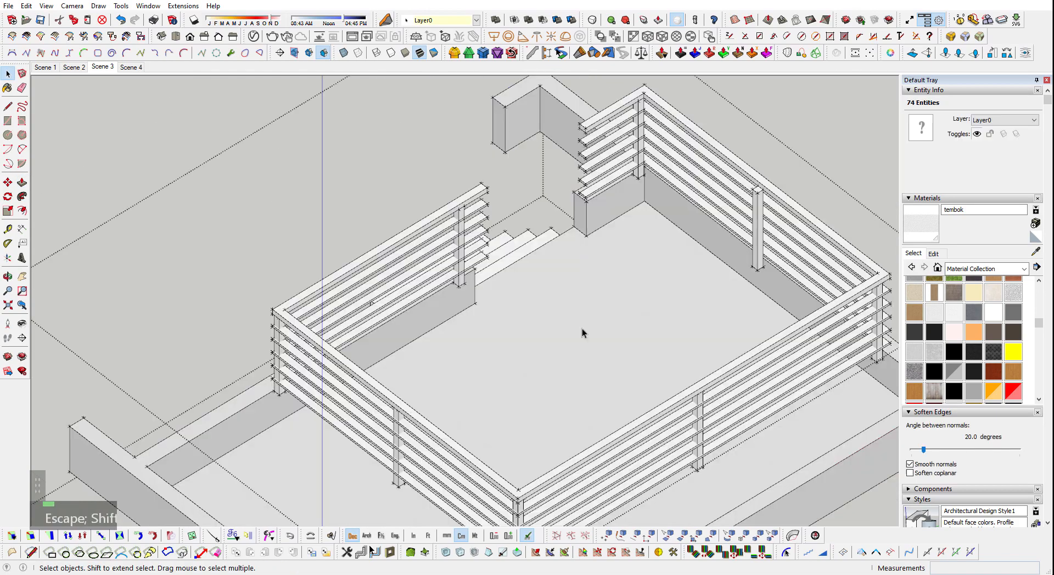
# - Measure the vertical height between the recessed slab floor and the neighbouring room's floor with the Line tool
pyautogui.moveTo(546, 330); pyautogui.dragTo(823, 241, button='middle')
pyautogui.scroll(-1, 831, 258)
pyautogui.keyDown('shift'); pyautogui.moveTo(637, 272); pyautogui.dragTo(703, 219, button='middle'); pyautogui.keyUp('shift')
pyautogui.scroll(3, 576, 161)
pyautogui.moveTo(575, 165); pyautogui.dragTo(619, 207, button='middle')
pyautogui.scroll(-1, 609, 228)
pyautogui.press('l')
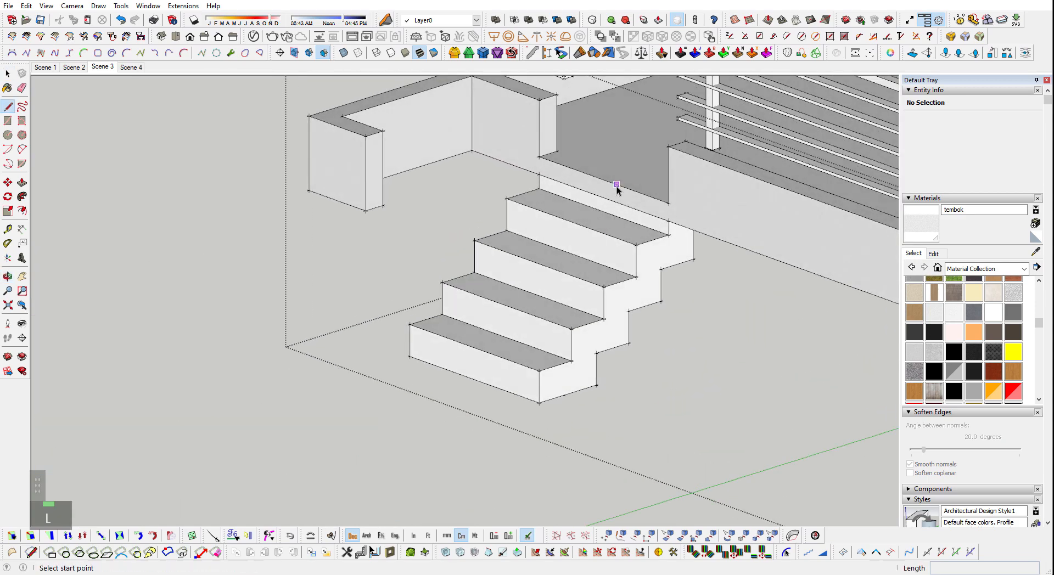
pyautogui.hotkey('shift', 'q')
pyautogui.moveTo(624, 129); pyautogui.dragTo(630, 253, button='middle')
pyautogui.scroll(-2, 630, 253)
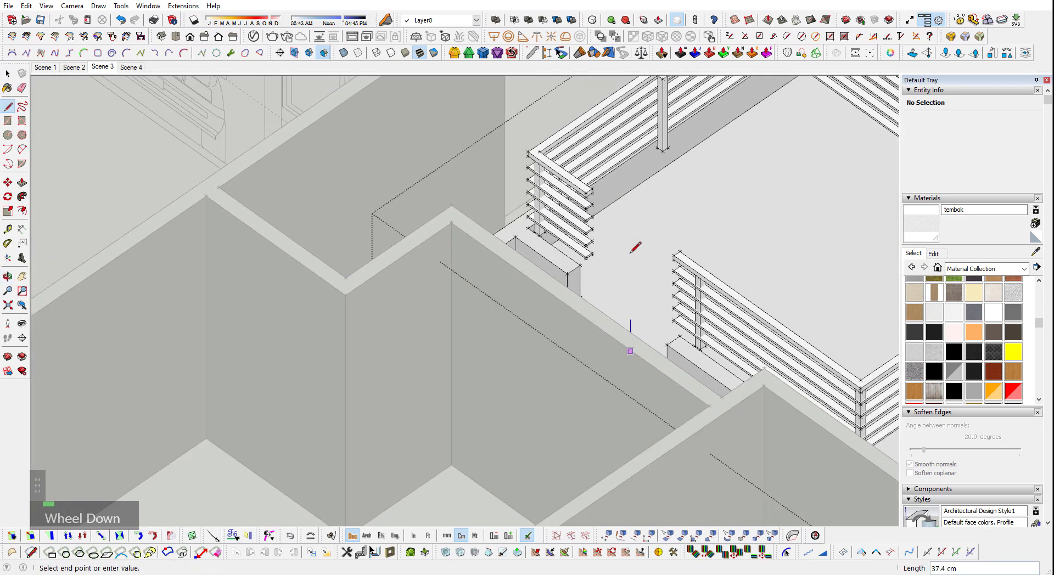
pyautogui.keyDown('shift'); pyautogui.scroll(-1, 545, 357); pyautogui.keyUp('shift')
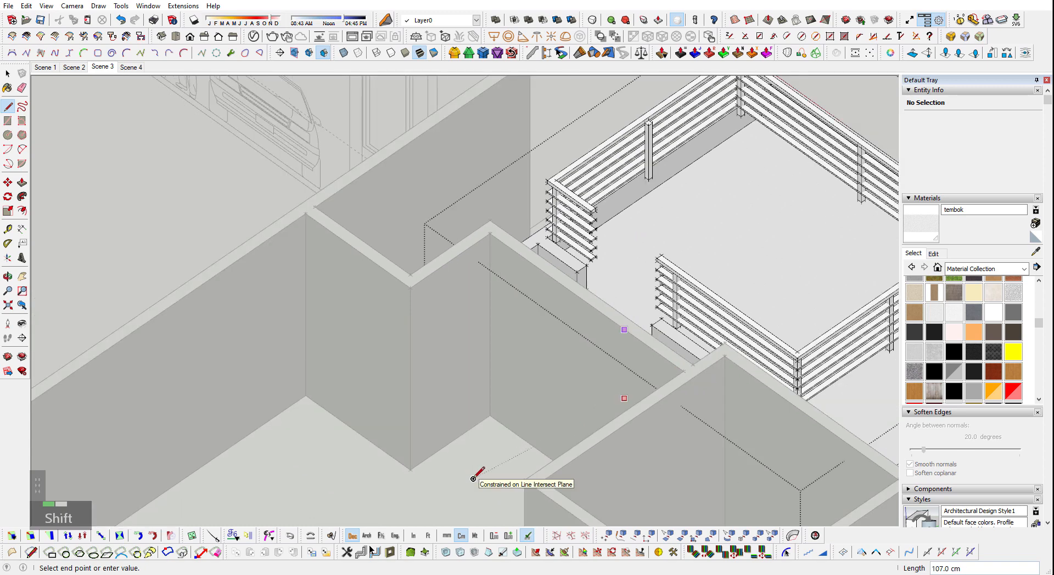
pyautogui.hotkey('shift', 'space')
# - Divide the newly measured 107 cm height by 5 in the Windows calculator
pyautogui.press('super')
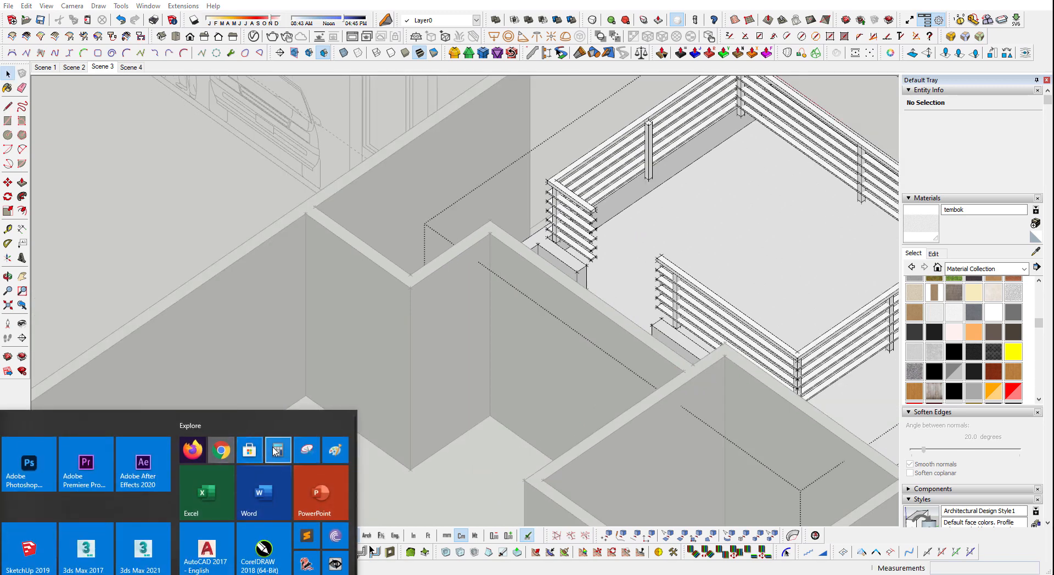
pyautogui.click(247, 460)
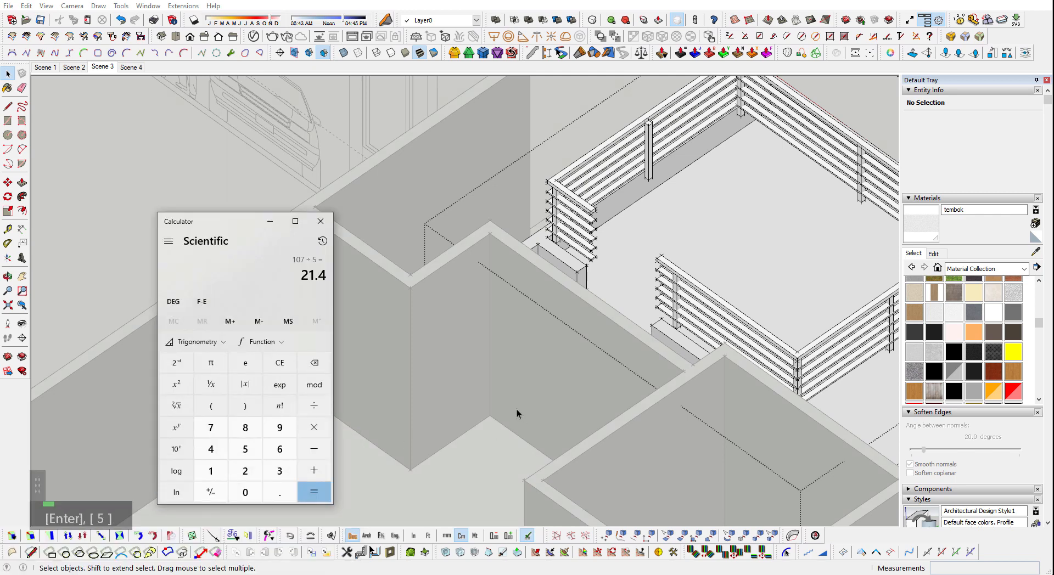
pyautogui.click(324, 222)
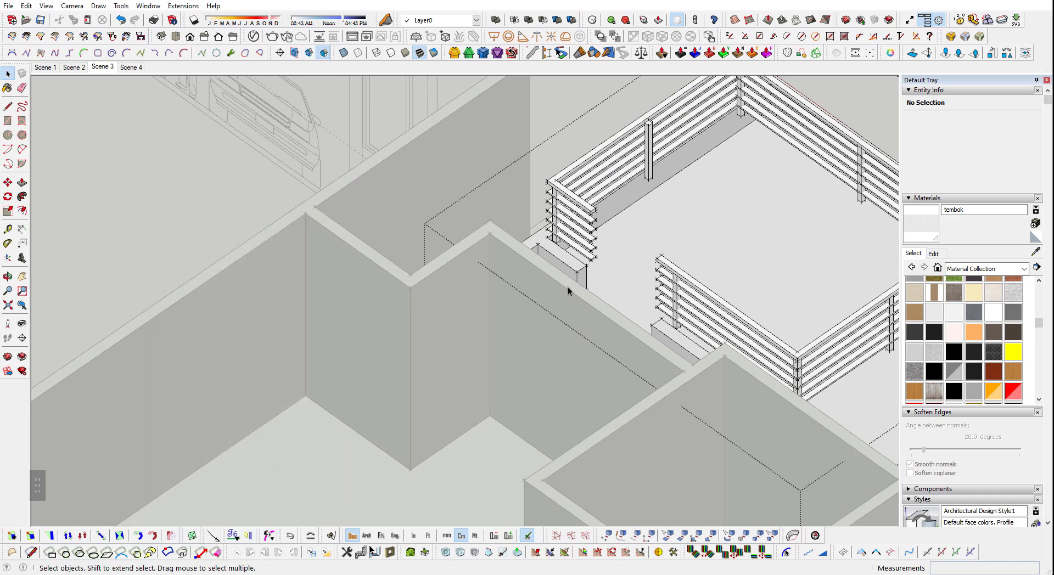
pyautogui.moveTo(570, 292); pyautogui.dragTo(176, 381, button='middle')
pyautogui.press('Escape')
pyautogui.moveTo(234, 363); pyautogui.dragTo(401, 228, button='middle')
pyautogui.press('space')
pyautogui.scroll(4, 385, 280)
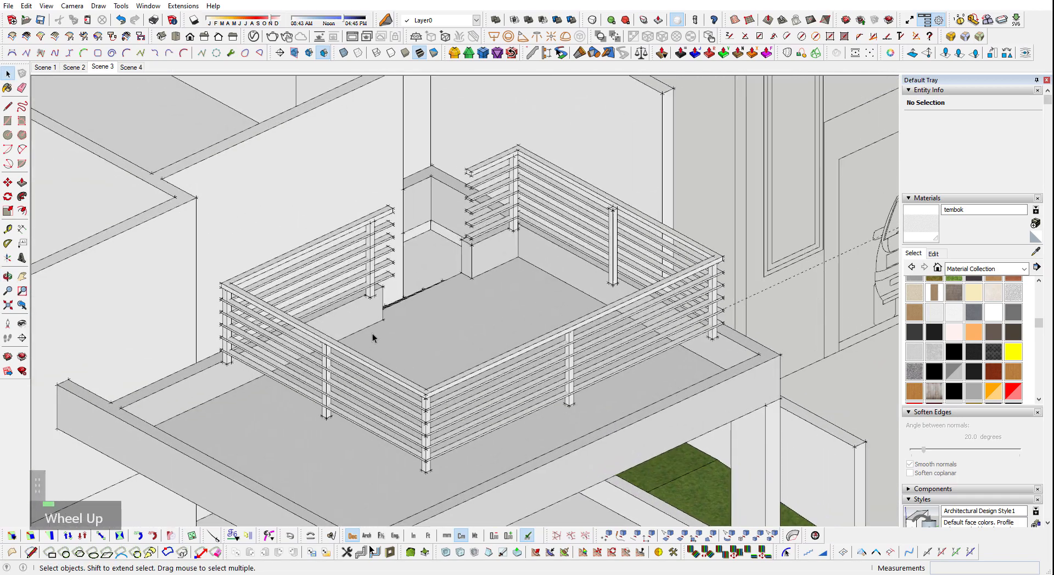
pyautogui.click(313, 400)
pyautogui.scroll(3, 310, 428)
pyautogui.press('m')
pyautogui.click(313, 447)
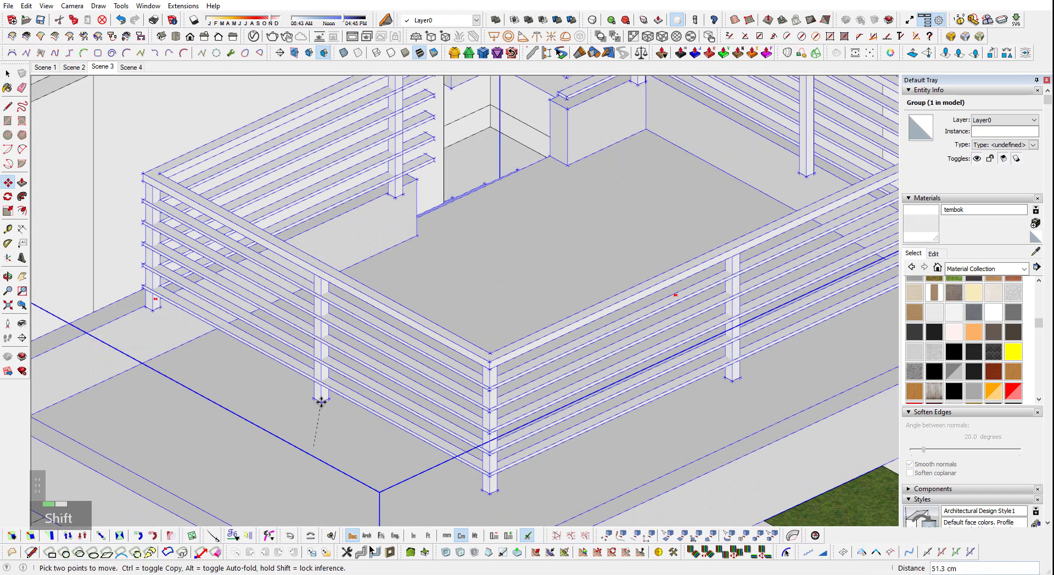
pyautogui.press('space')
# - Inside the balcony group, select the railing's slats, posts and handrail and move them vertically down onto the recessed slab floor
pyautogui.scroll(-1, 320, 405)
pyautogui.doubleClick(316, 413)
pyautogui.keyDown('shift'); pyautogui.moveTo(314, 408); pyautogui.dragTo(415, 299, button='middle'); pyautogui.keyUp('shift')
pyautogui.click(415, 296)
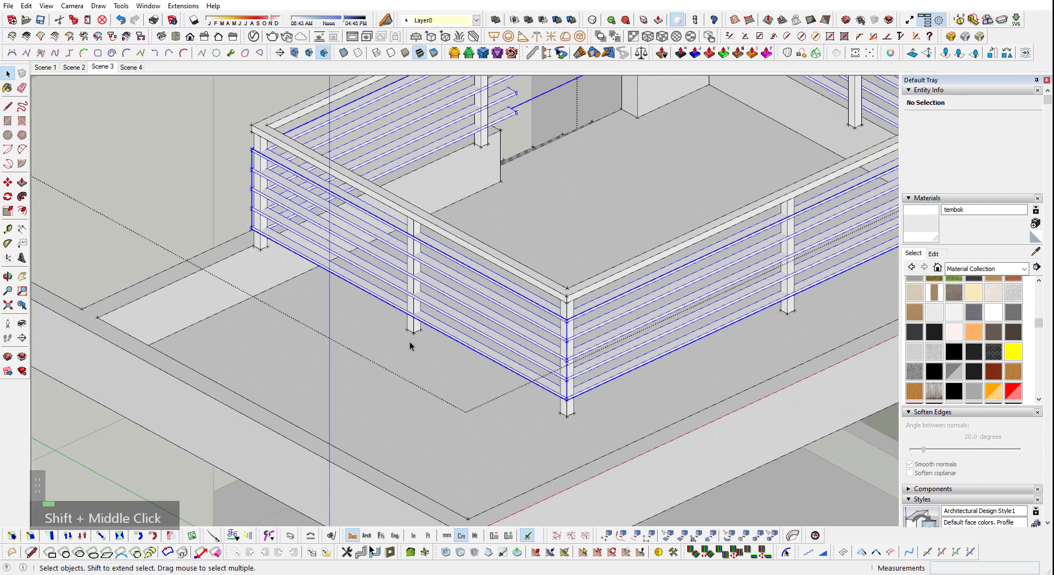
pyautogui.press('space')
pyautogui.scroll(1, 410, 342)
pyautogui.keyDown('ctrl'); pyautogui.click(413, 327); pyautogui.keyUp('ctrl')
pyautogui.keyDown('ctrl'); pyautogui.click(446, 207); pyautogui.keyUp('ctrl')
pyautogui.press('m')
pyautogui.scroll(2, 415, 331)
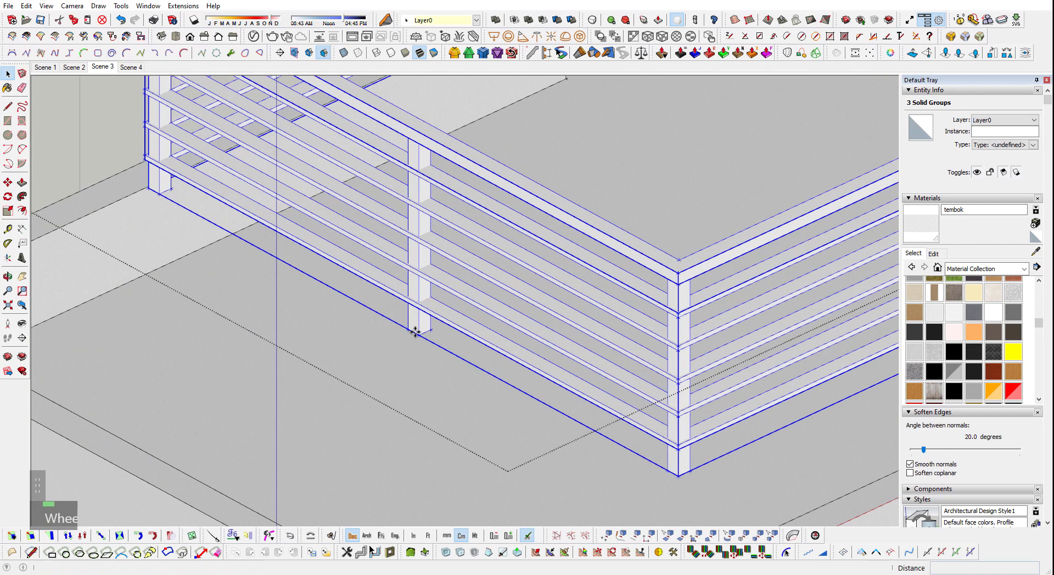
pyautogui.click(416, 336)
pyautogui.keyDown('shift'); pyautogui.scroll(-4, 419, 292); pyautogui.keyUp('shift')
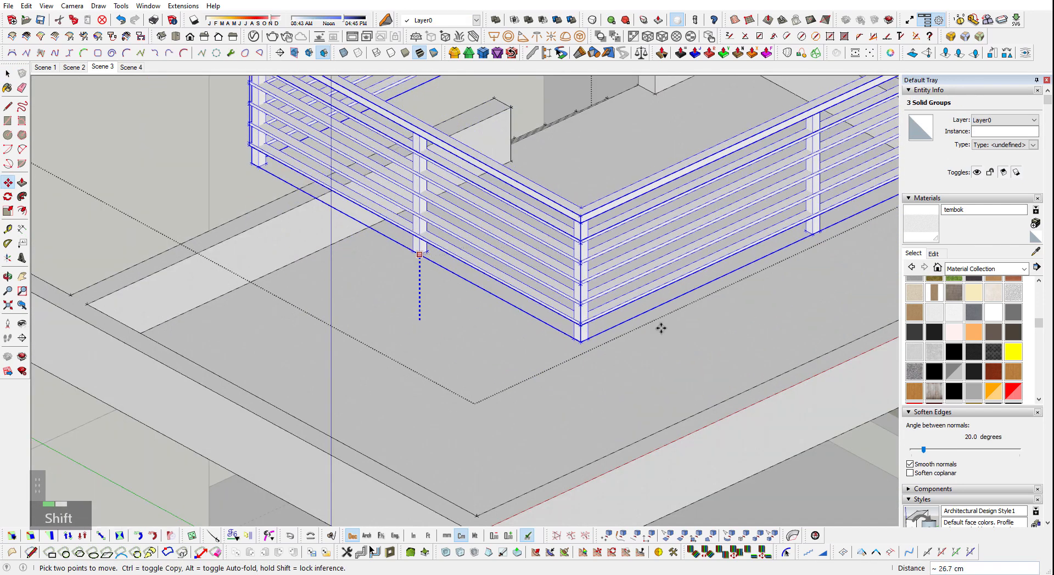
pyautogui.keyDown('shift'); pyautogui.click(331, 390); pyautogui.keyUp('shift')
# - Open the slab for editing and, in top view, cut it along the railing's outer side edge from its front corner to the rear border
pyautogui.scroll(-5, 400, 346)
pyautogui.moveTo(418, 335); pyautogui.dragTo(599, 419, button='middle')
pyautogui.moveTo(621, 319); pyautogui.dragTo(570, 373, button='middle')
pyautogui.press('space')
pyautogui.scroll(2, 400, 347)
pyautogui.doubleClick(429, 407)
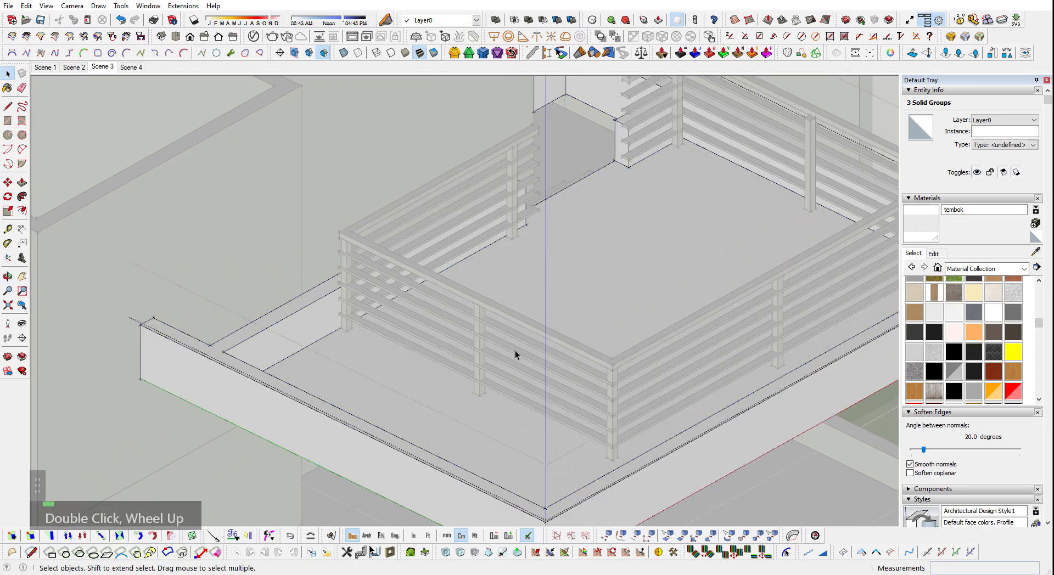
pyautogui.scroll(-3, 550, 332)
pyautogui.hotkey('shift', 't')
pyautogui.hotkey('shift', 'q')
pyautogui.keyDown('shift'); pyautogui.moveTo(362, 352); pyautogui.dragTo(499, 251, button='middle'); pyautogui.keyUp('shift')
pyautogui.hotkey('shift', 'q')
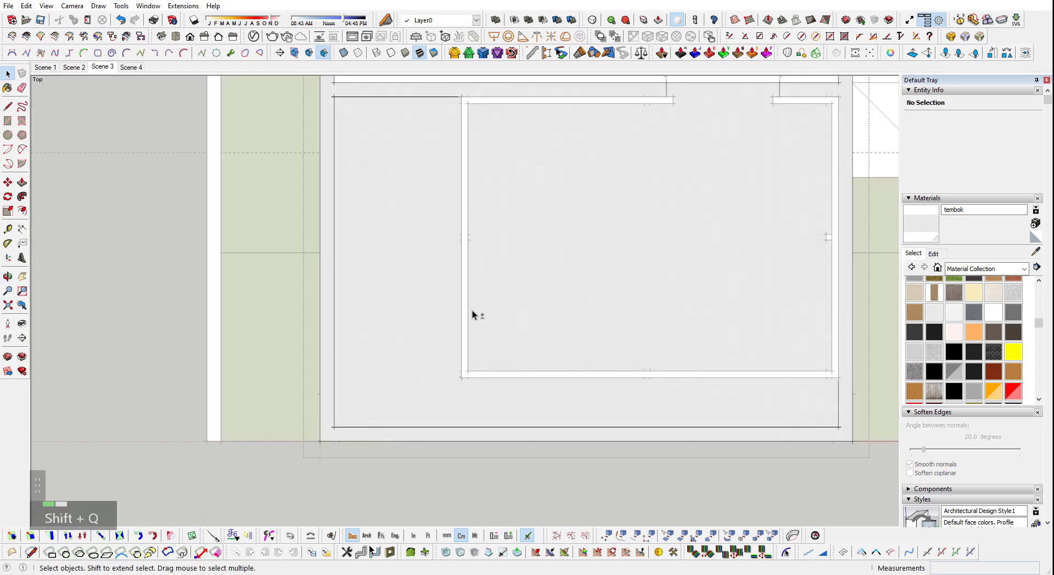
pyautogui.keyDown('shift'); pyautogui.scroll(3, 442, 380); pyautogui.keyUp('shift')
pyautogui.keyDown('shift'); pyautogui.scroll(-2, 441, 387); pyautogui.keyUp('shift')
pyautogui.hotkey('shift', 'c')
pyautogui.click(465, 378)
pyautogui.scroll(-2, 465, 381)
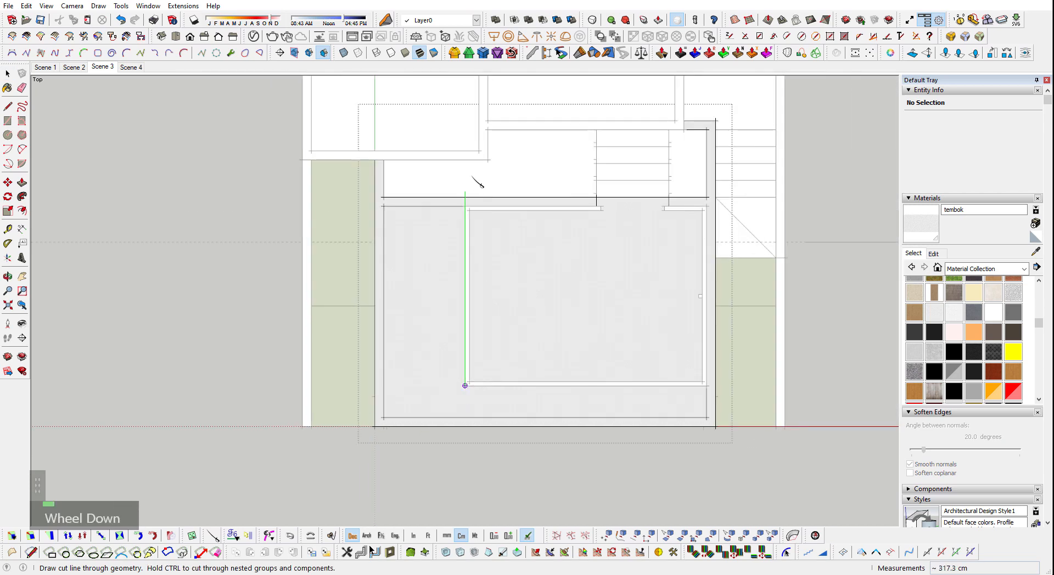
pyautogui.scroll(2, 473, 348)
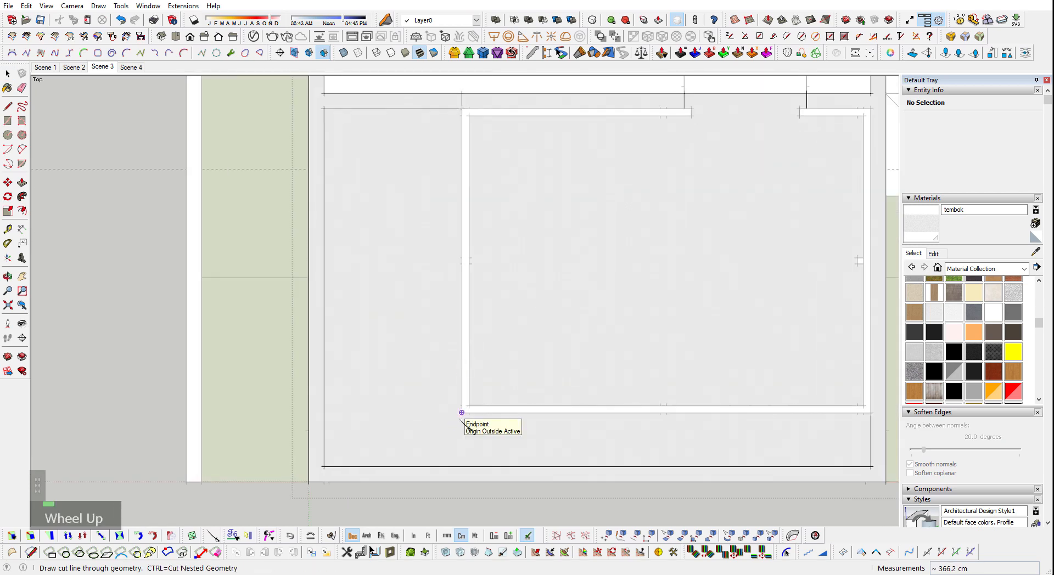
# - Cut the slab from the same railing corner along the railing's front edge through the opposite border
pyautogui.click(462, 422)
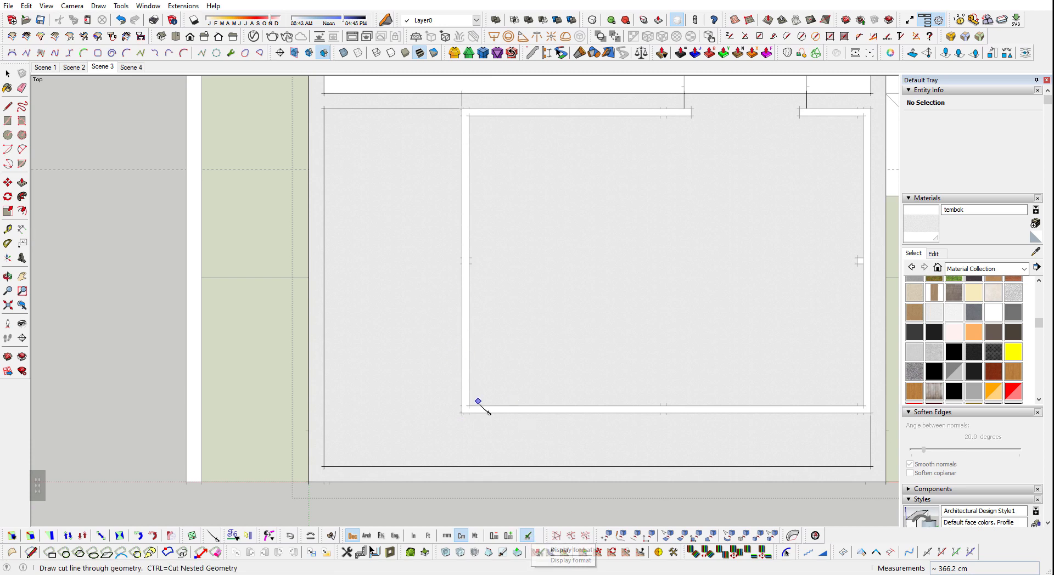
pyautogui.scroll(-2, 464, 419)
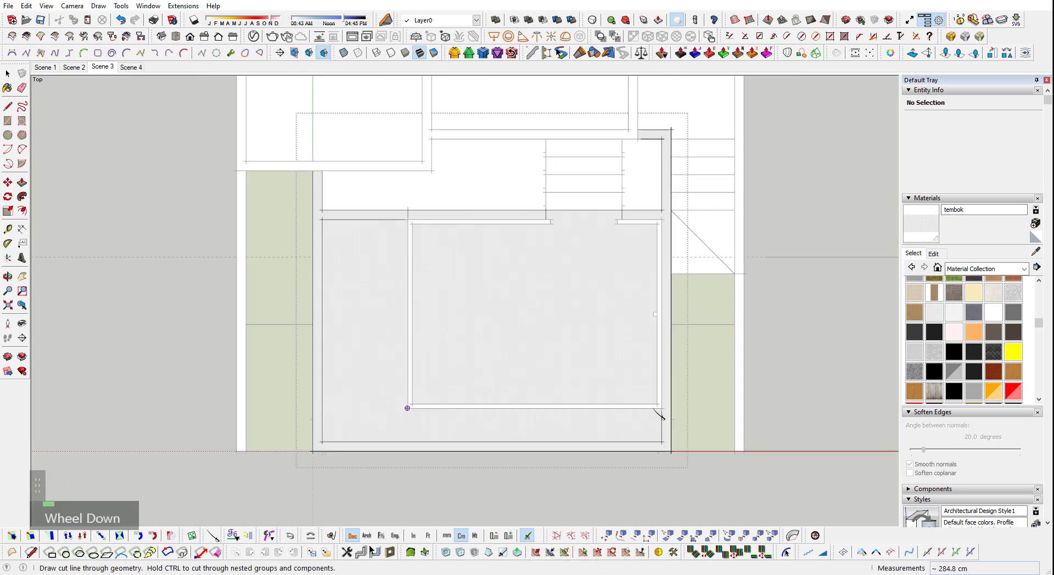
pyautogui.click(784, 408)
pyautogui.hotkey('shift', 'q')
# - Paint the L-shaped slab strip outside the railing with the Vegetation_Grass_Blue material
pyautogui.moveTo(407, 410); pyautogui.dragTo(396, 370, button='middle')
pyautogui.press('space')
pyautogui.scroll(4, 396, 370)
pyautogui.click(396, 371)
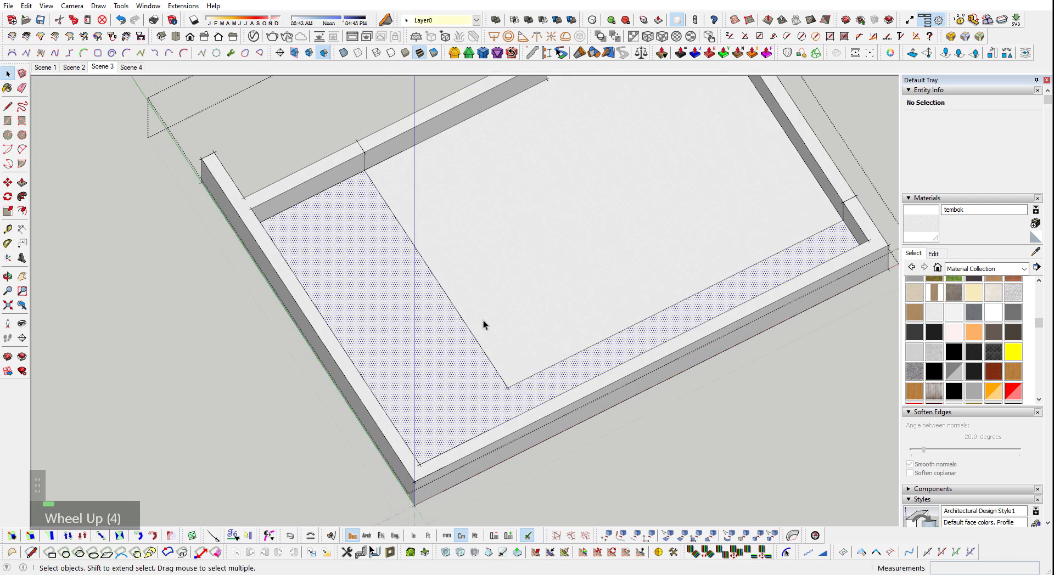
pyautogui.click(484, 320)
pyautogui.scroll(-3, 974, 357)
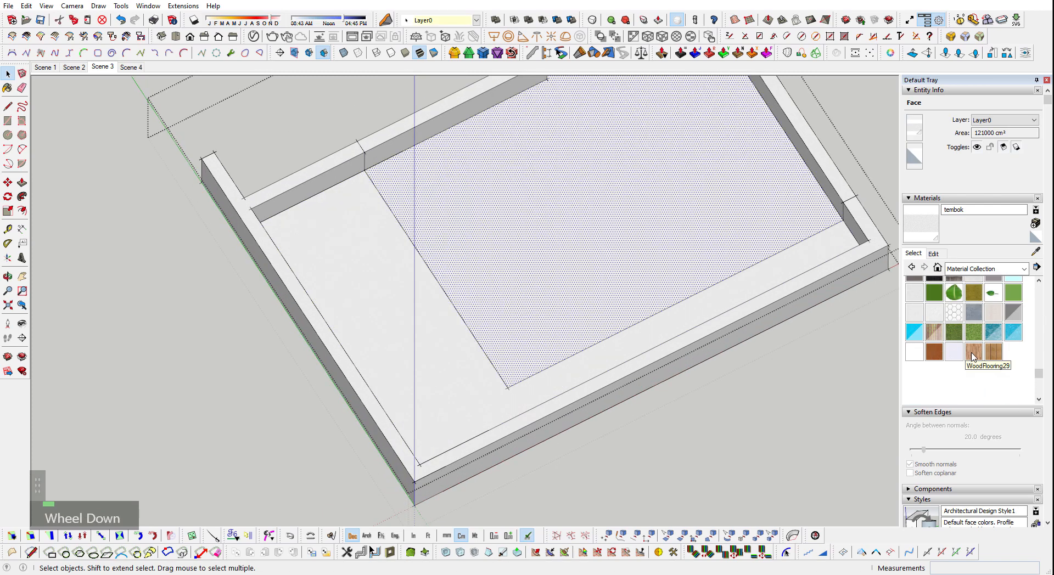
pyautogui.click(970, 333)
pyautogui.doubleClick(447, 369)
# - Paint the floor face inside the railing with the Material2 wood and orient its planks parallel to the front railing
pyautogui.scroll(3, 950, 307)
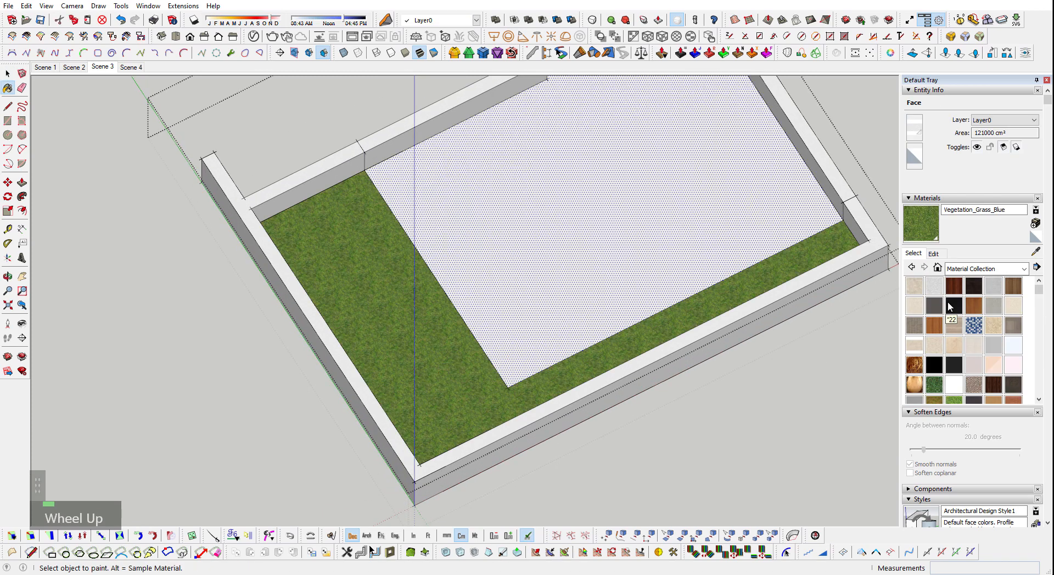
pyautogui.click(947, 289)
pyautogui.click(577, 248)
pyautogui.press('space')
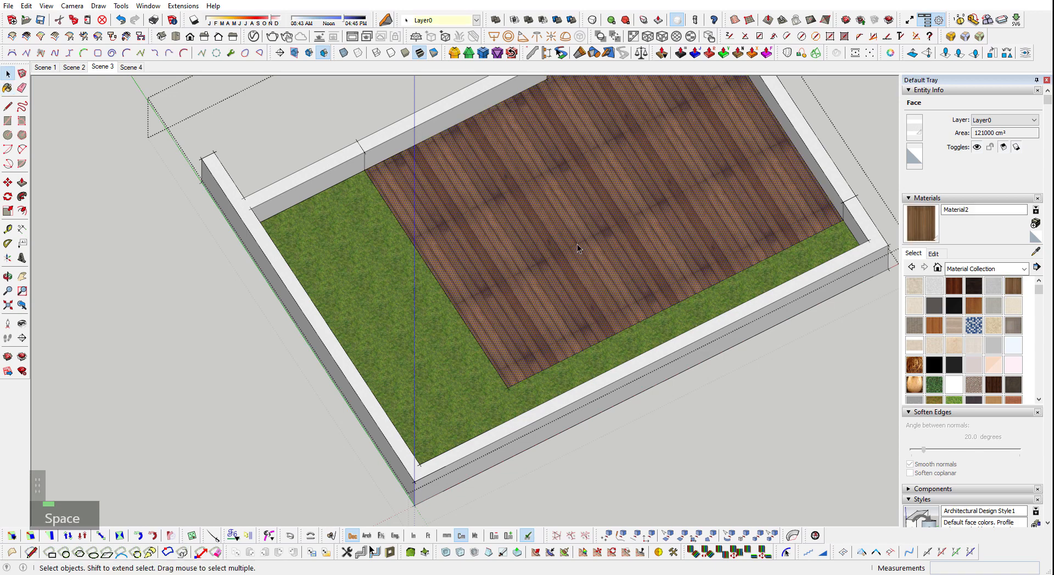
pyautogui.click(695, 550)
pyautogui.click(506, 299)
# - Close the slab and balcony groups and examine the finished deck, railing and stair connection within the whole building
pyautogui.scroll(-3, 577, 248)
pyautogui.moveTo(627, 230); pyautogui.dragTo(433, 186, button='middle')
pyautogui.keyDown('shift'); pyautogui.moveTo(434, 187); pyautogui.dragTo(270, 281, button='middle'); pyautogui.keyUp('shift')
pyautogui.press('space')
pyautogui.press('Escape')
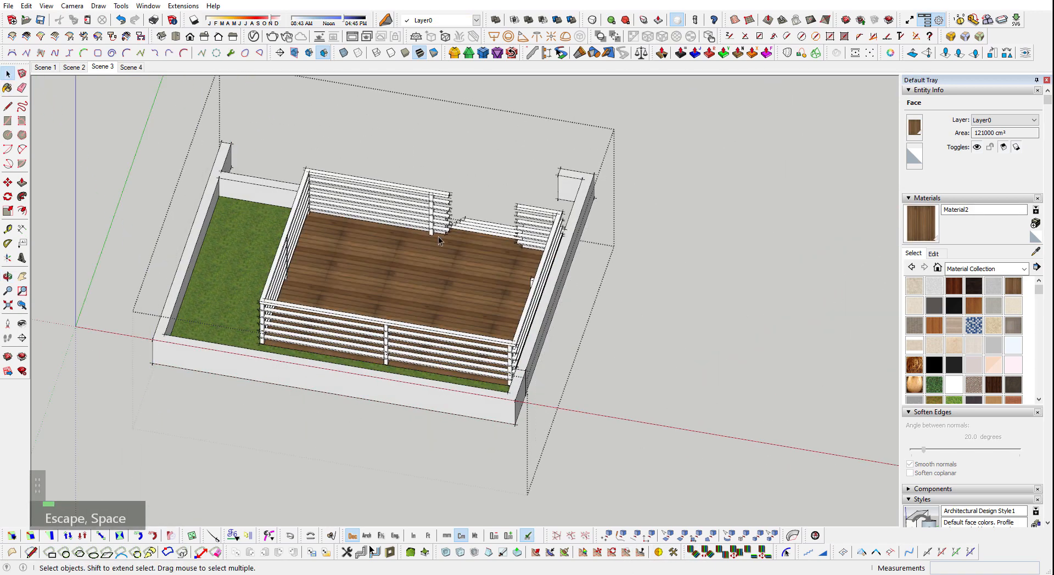
pyautogui.moveTo(578, 192); pyautogui.dragTo(430, 216, button='middle')
pyautogui.press('Escape')
pyautogui.press('Escape')
pyautogui.moveTo(595, 237); pyautogui.dragTo(312, 309, button='middle')
pyautogui.scroll(3, 541, 377)
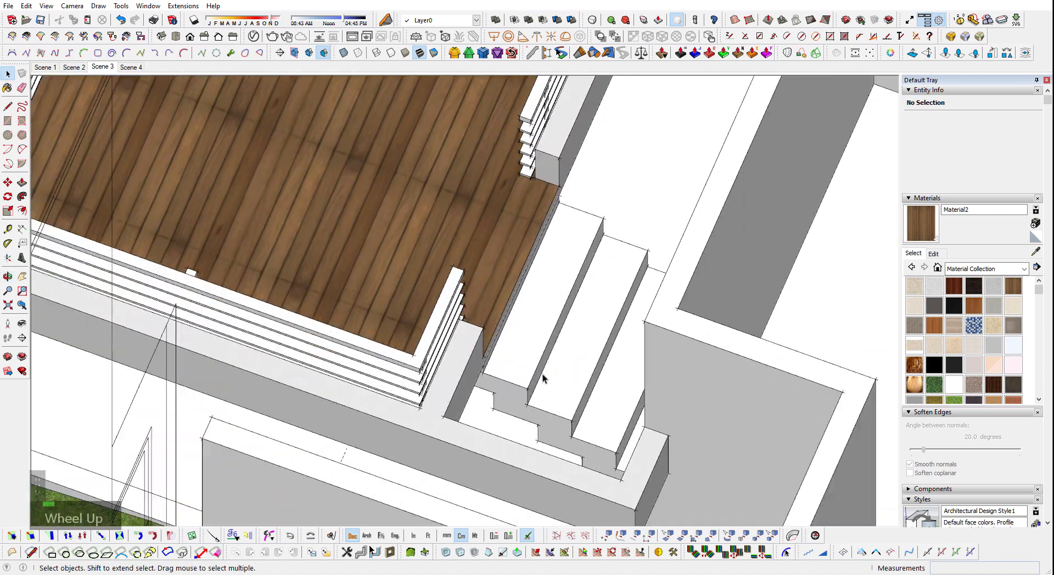
pyautogui.moveTo(541, 376); pyautogui.dragTo(683, 134, button='middle')
pyautogui.hotkey('shift', 'z')
# - Switch to AutoCAD and examine the stairs in the floor plan and the balcony in the front elevation
pyautogui.hotkey('alt', 'Tab')
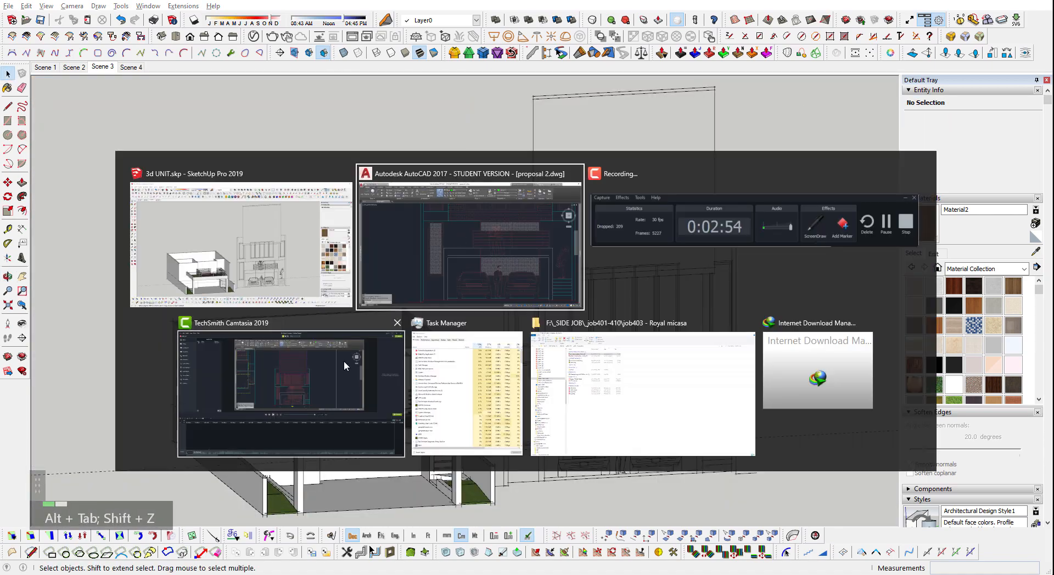
pyautogui.click(470, 268)
pyautogui.scroll(-5, 602, 280)
pyautogui.scroll(2, 601, 280)
pyautogui.moveTo(209, 294)
pyautogui.mouseDown(button='middle')
pyautogui.moveTo(214, 277)
pyautogui.moveTo(750, 350)
pyautogui.mouseUp(button='middle')
pyautogui.moveTo(240, 290); pyautogui.dragTo(772, 329, button='middle')
pyautogui.moveTo(251, 343); pyautogui.dragTo(391, 333, button='middle')
pyautogui.scroll(8, 336, 299)
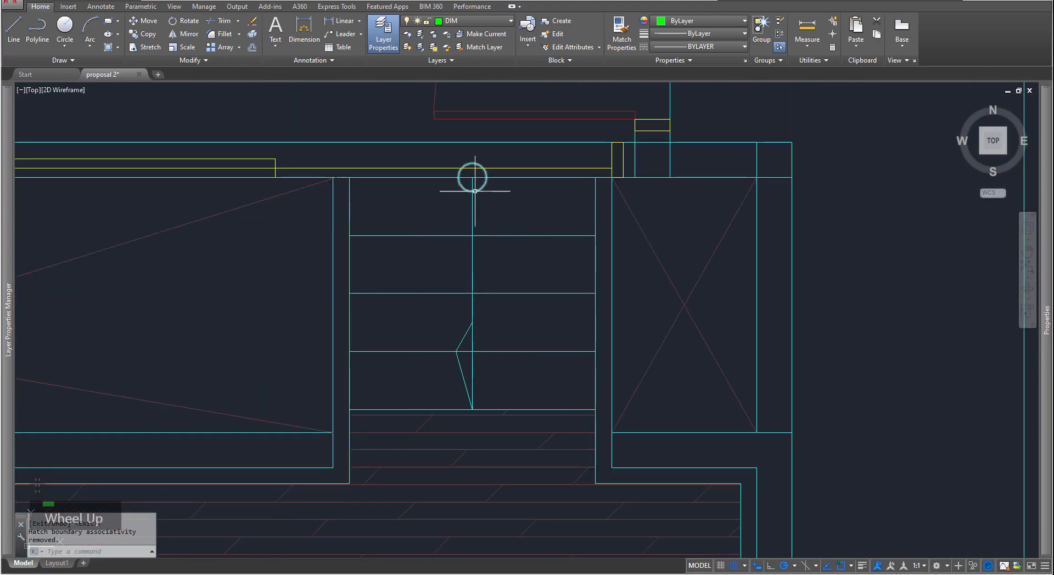
pyautogui.scroll(-10, 364, 371)
pyautogui.scroll(7, 714, 468)
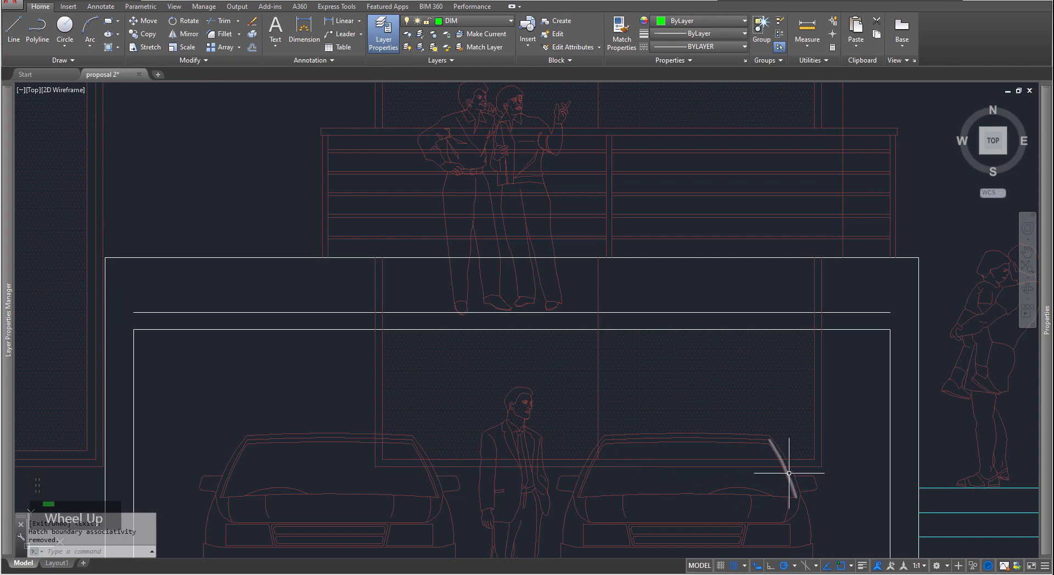
# - Switch back to SketchUp and compare the balcony and its railing with the upright elevation drawing
pyautogui.hotkey('alt', 'Tab')
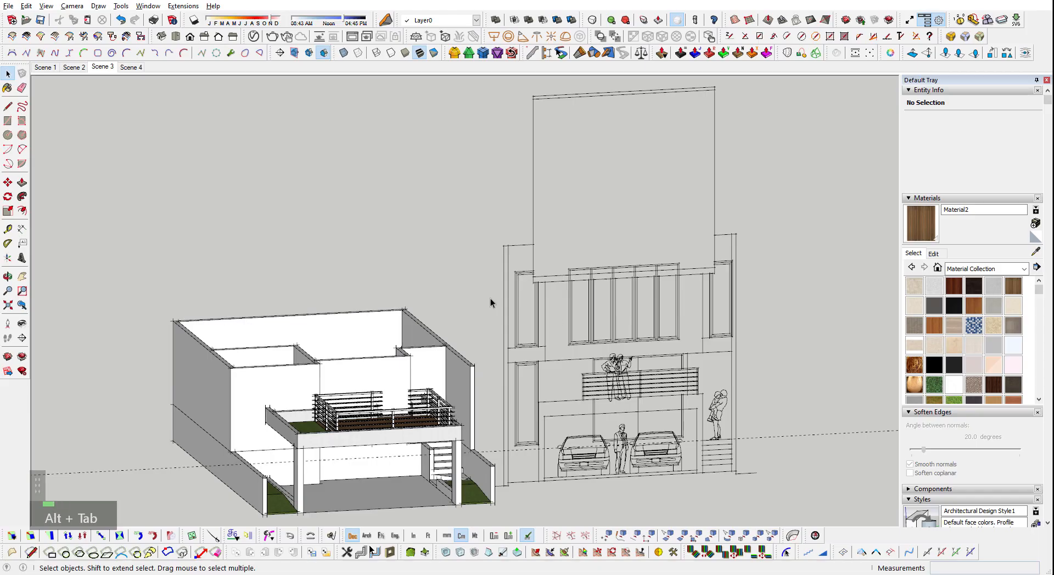
pyautogui.scroll(2, 365, 462)
pyautogui.moveTo(365, 463)
pyautogui.mouseDown(button='middle')
pyautogui.moveTo(434, 361)
pyautogui.moveTo(516, 308)
pyautogui.moveTo(483, 336)
pyautogui.moveTo(358, 353)
pyautogui.moveTo(513, 382)
pyautogui.moveTo(494, 300)
pyautogui.moveTo(408, 371)
pyautogui.moveTo(268, 439)
pyautogui.mouseUp(button='middle')
pyautogui.scroll(3, 518, 308)
pyautogui.scroll(2, 494, 299)
pyautogui.scroll(-2, 447, 318)
pyautogui.scroll(3, 582, 169)
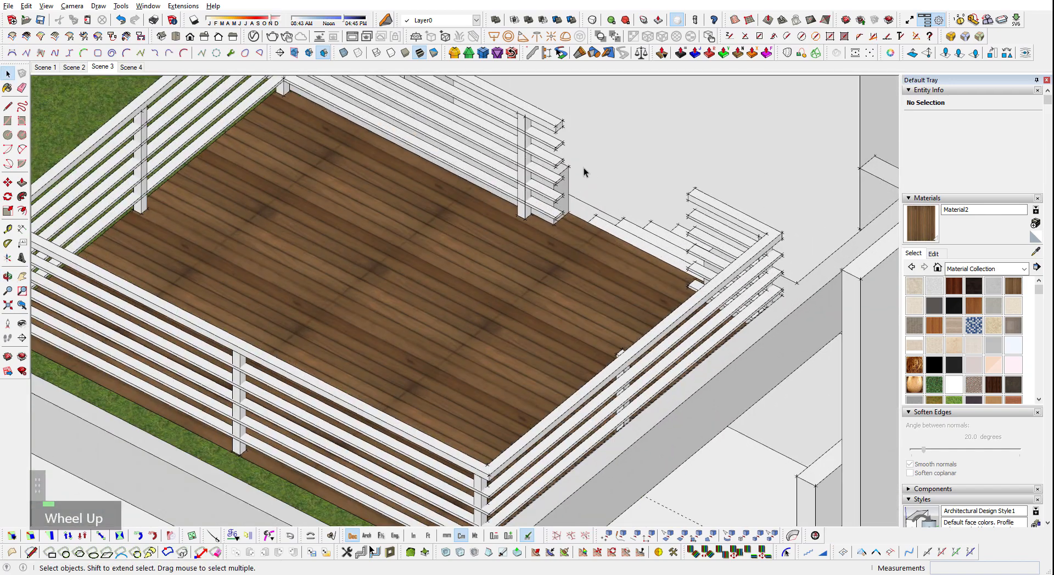
pyautogui.keyDown('shift'); pyautogui.moveTo(582, 169); pyautogui.dragTo(760, 305, button='middle'); pyautogui.keyUp('shift')
pyautogui.scroll(-4, 329, 251)
pyautogui.moveTo(330, 251); pyautogui.dragTo(520, 284, button='middle')
pyautogui.scroll(3, 419, 200)
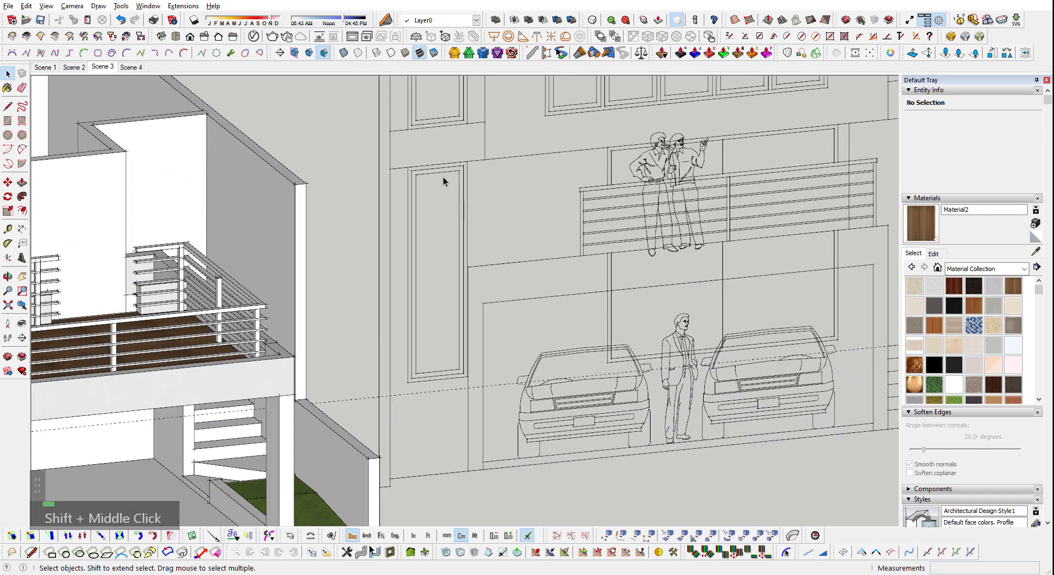
pyautogui.scroll(-2, 755, 231)
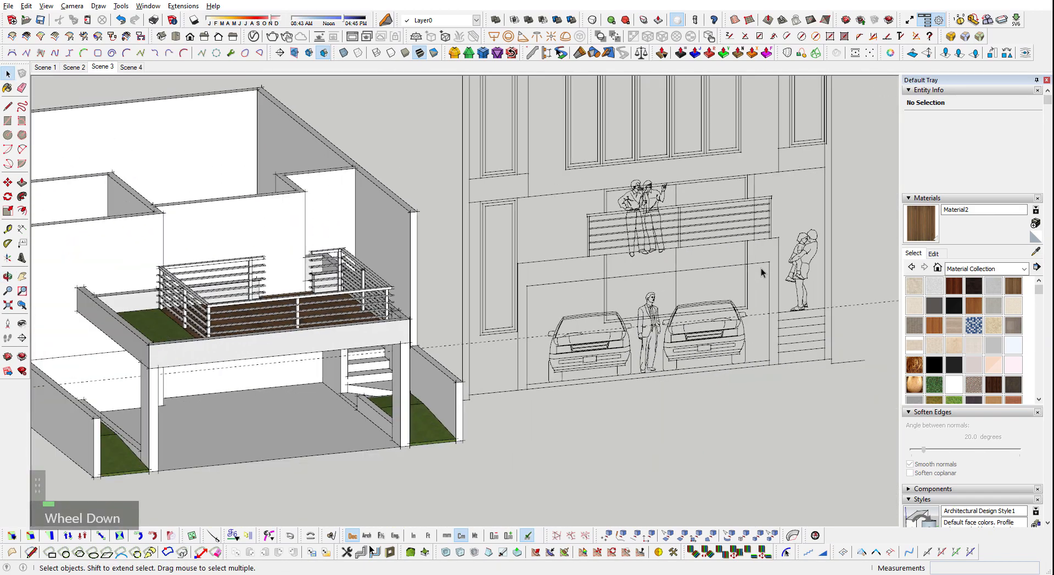
pyautogui.scroll(1, 732, 239)
pyautogui.scroll(-1, 703, 251)
pyautogui.scroll(2, 443, 275)
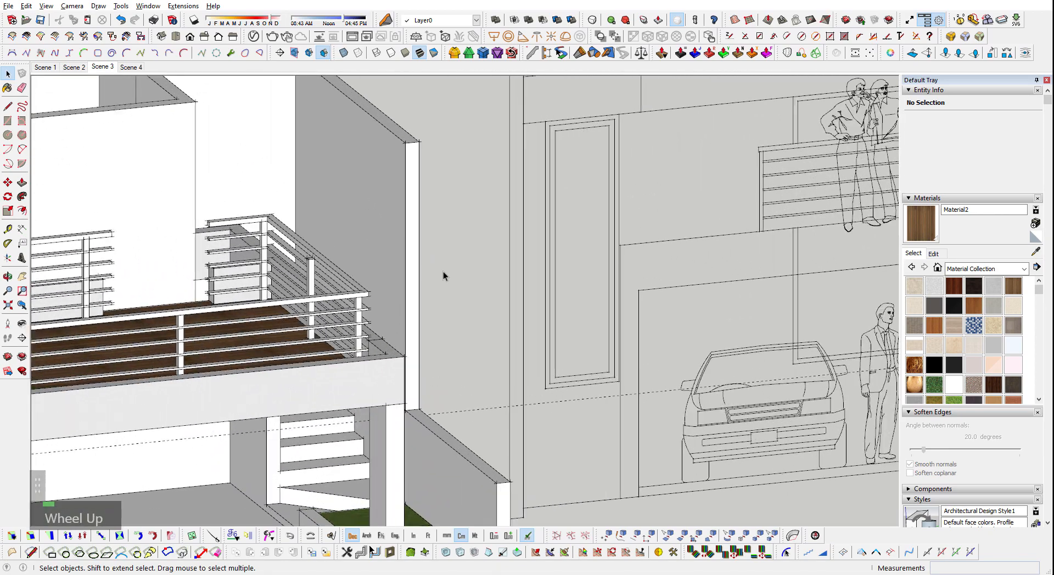
# - Draw a rectangle over the outer outline of the tall lower window in the elevation drawing
pyautogui.moveTo(443, 275); pyautogui.dragTo(673, 306, button='middle')
pyautogui.scroll(-1, 609, 250)
pyautogui.scroll(-3, 555, 245)
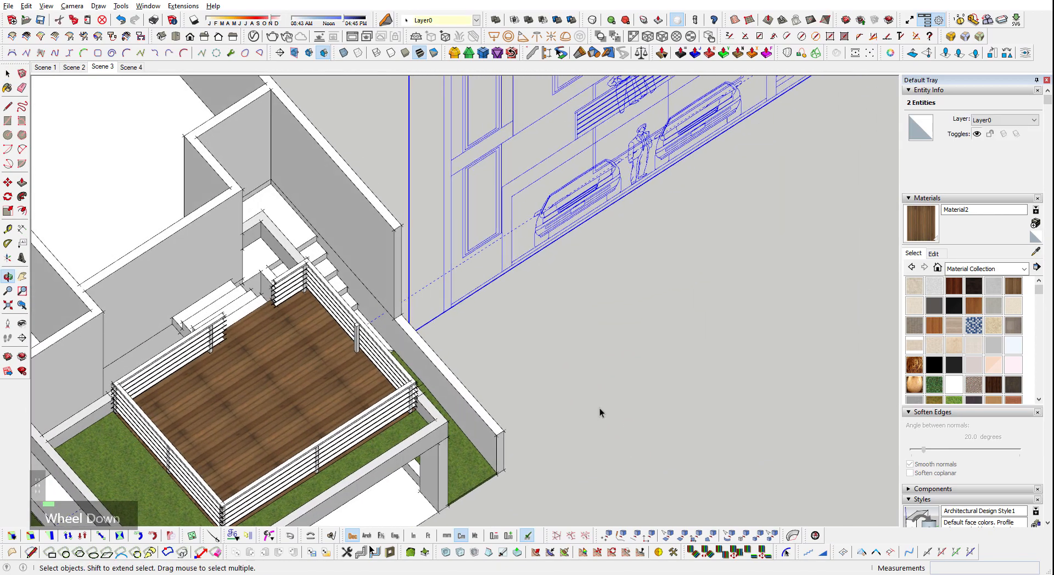
pyautogui.moveTo(600, 414)
pyautogui.mouseDown(button='middle')
pyautogui.moveTo(588, 326)
pyautogui.moveTo(640, 381)
pyautogui.moveTo(626, 338)
pyautogui.mouseUp(button='middle')
pyautogui.scroll(5, 626, 338)
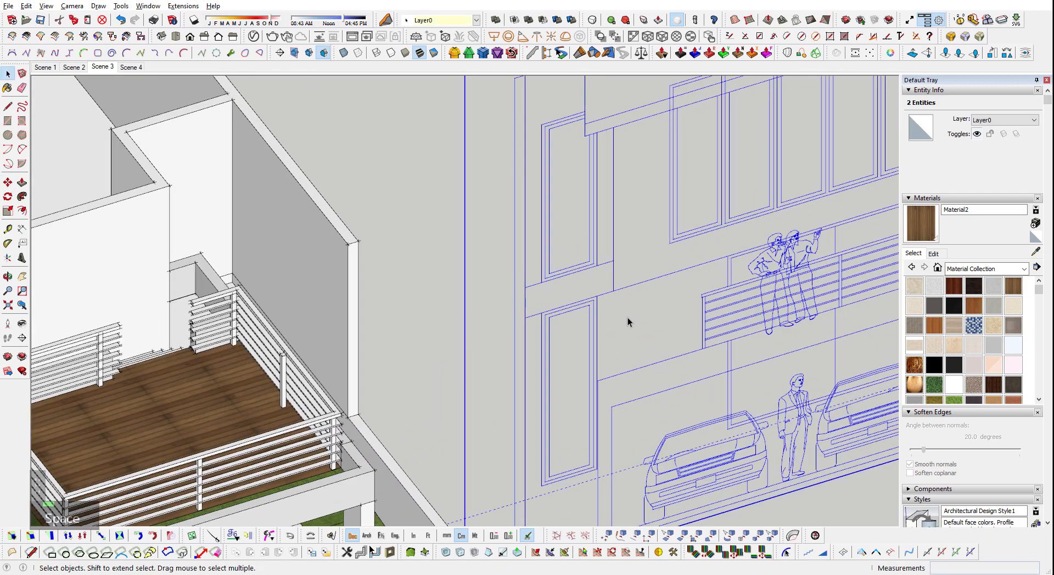
pyautogui.press('r')
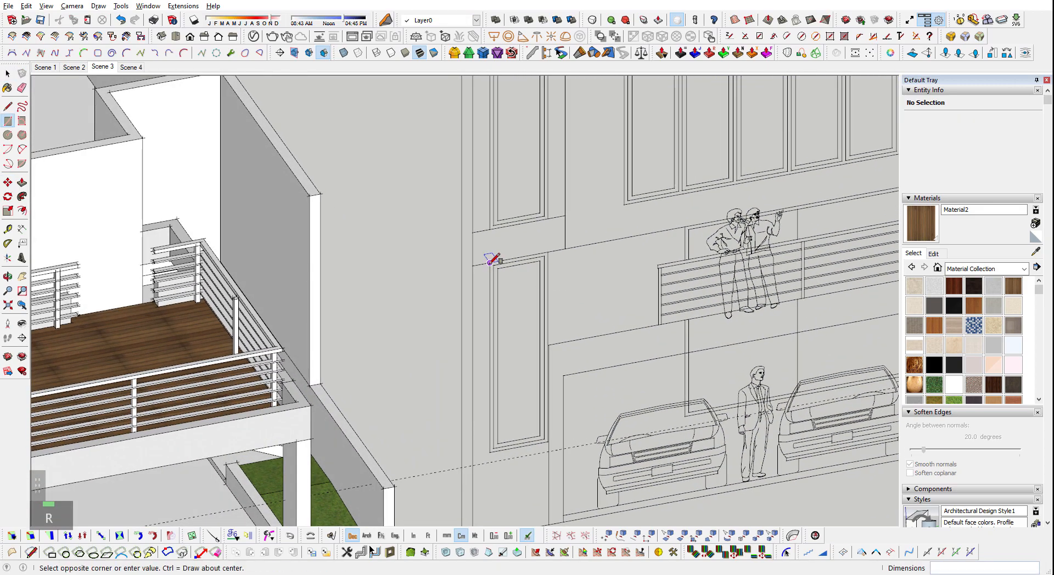
pyautogui.scroll(3, 490, 260)
pyautogui.click(587, 420)
# - Offset the rectangle inward onto the drawing's two inner window outlines, the innermost 11 cm from the outer edge
pyautogui.scroll(3, 629, 440)
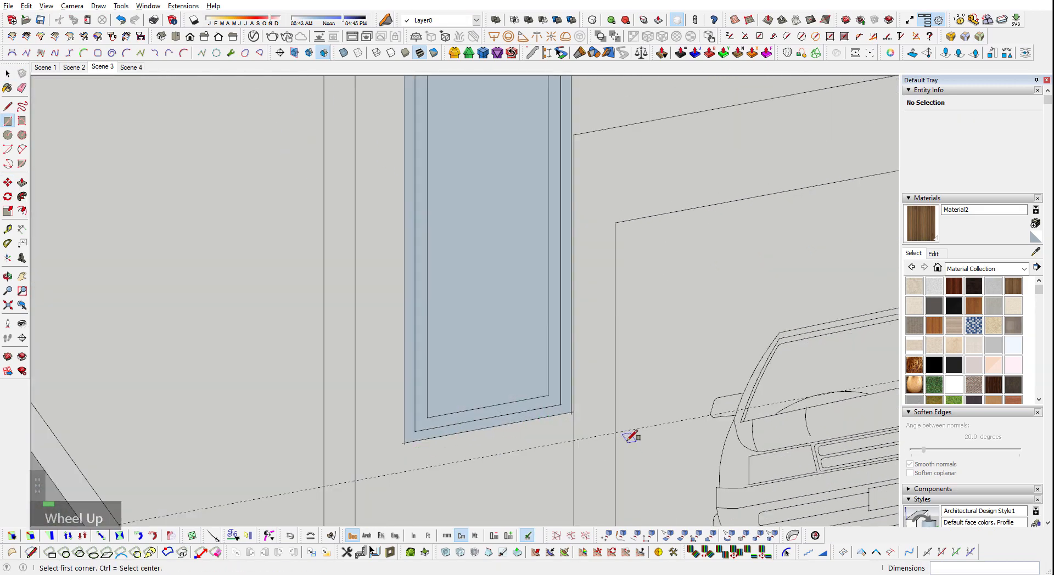
pyautogui.scroll(2, 323, 425)
pyautogui.press('space')
pyautogui.click(376, 428)
pyautogui.press('f')
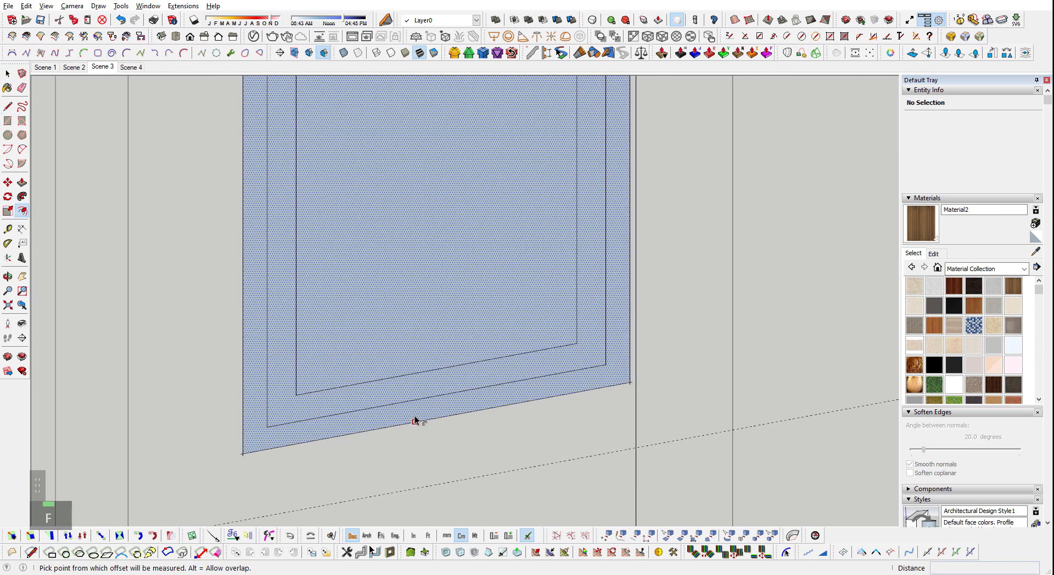
pyautogui.click(414, 421)
pyautogui.click(413, 401)
pyautogui.click(419, 422)
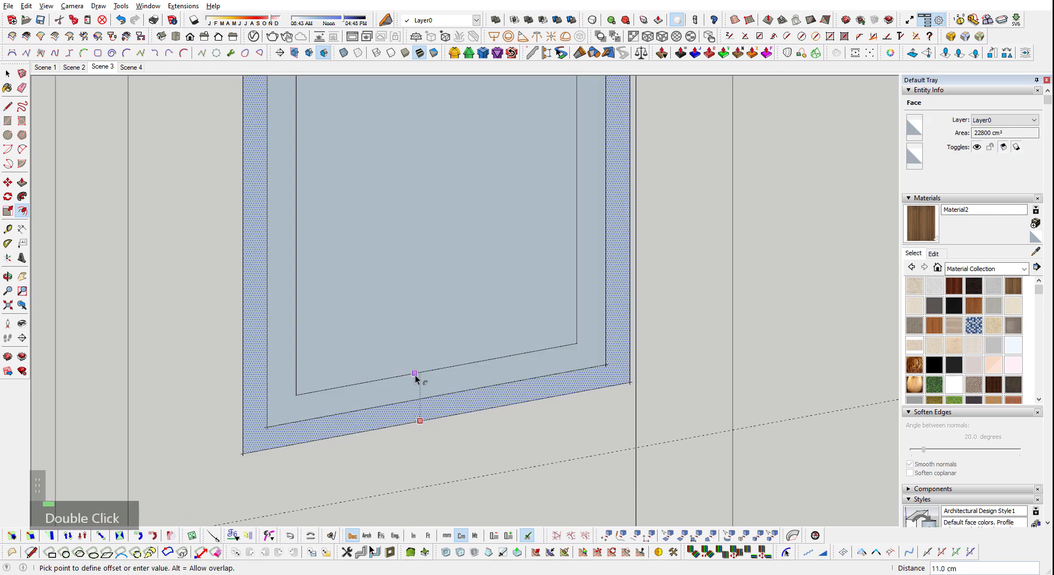
pyautogui.click(416, 375)
# - Group the traced window faces and edges and open the group for editing
pyautogui.press('space')
pyautogui.tripleClick(418, 310)
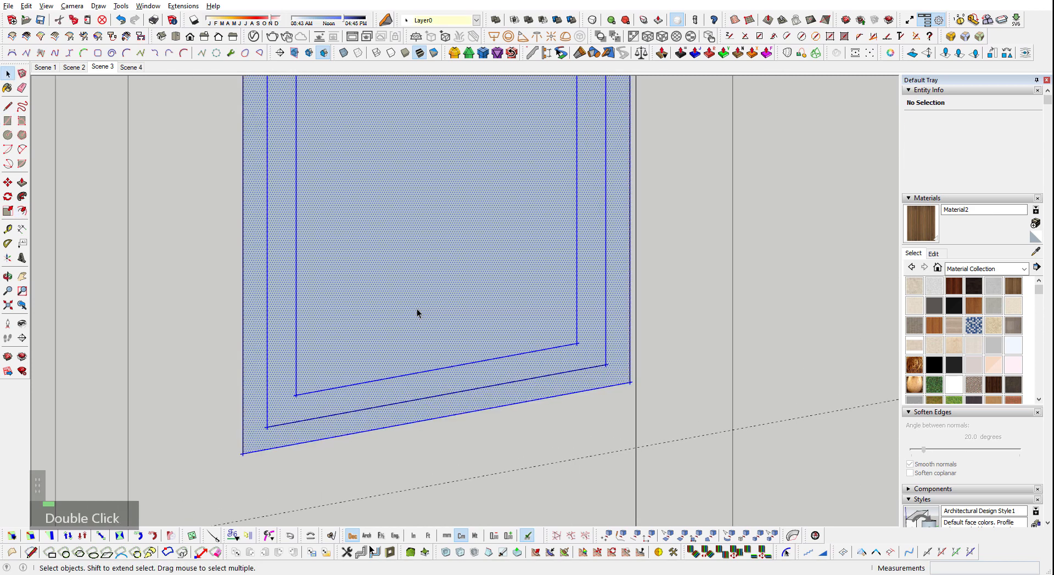
pyautogui.hotkey('ctrl', 'g')
pyautogui.doubleClick(405, 316)
# - Copy the sash ring together with its inner pane along the red axis, clear of the outer frame
pyautogui.scroll(-3, 361, 391)
pyautogui.click(358, 362)
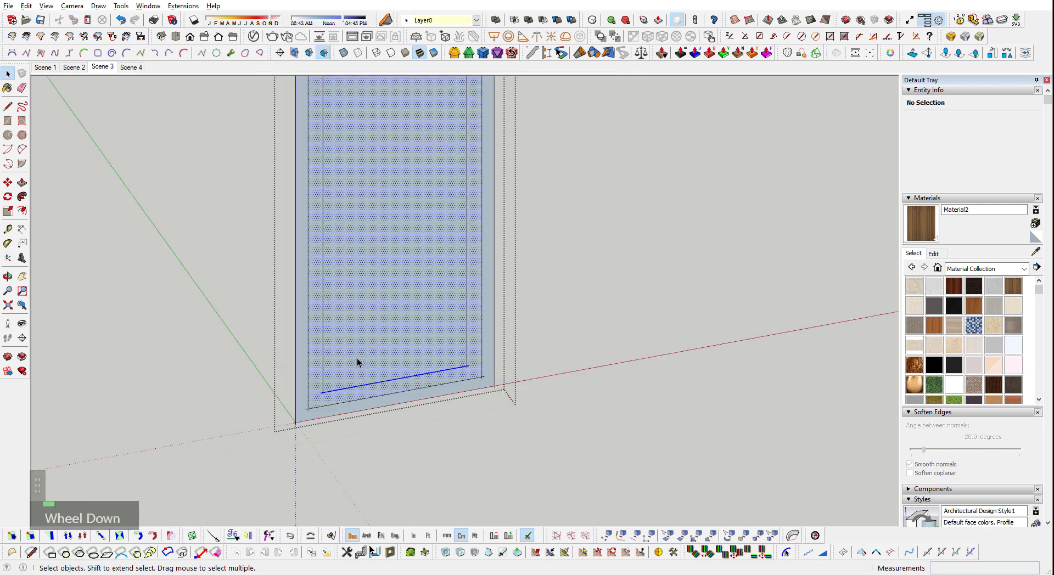
pyautogui.press('m')
pyautogui.click(358, 369)
pyautogui.press('ctrl')
pyautogui.click(571, 328)
# - Copy the inner pane alone about 78 cm farther along the red axis, beside the copied sash
pyautogui.press('space')
pyautogui.doubleClick(581, 325)
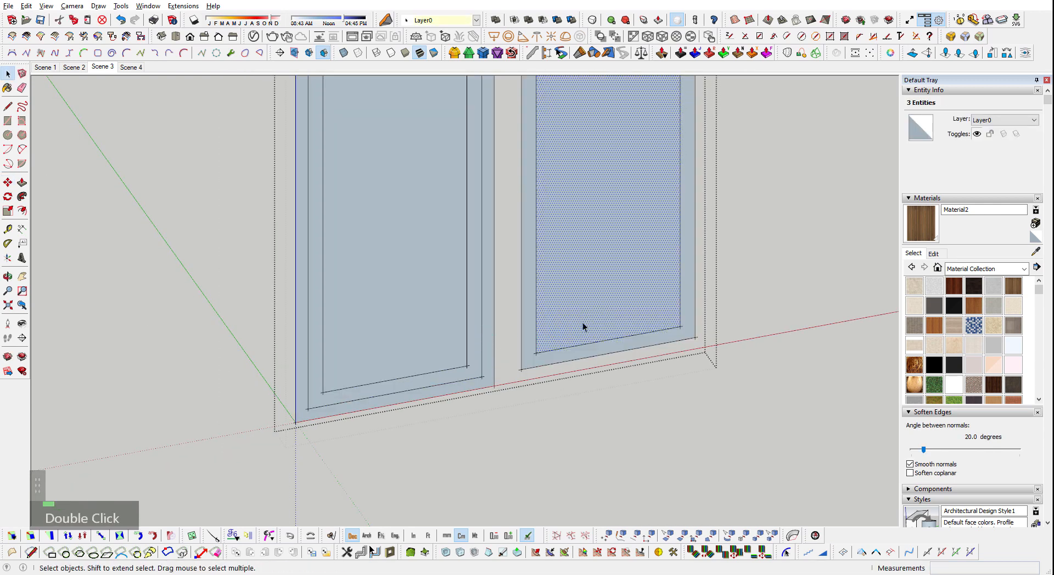
pyautogui.press('m')
pyautogui.click(761, 279)
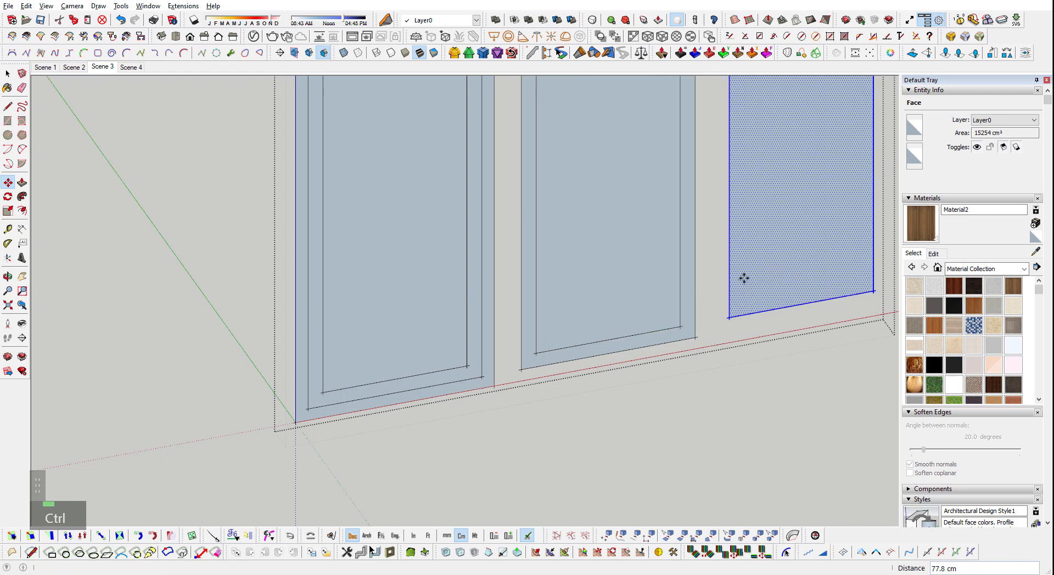
# - Delete the leftover inner faces and outlines so only the outer frame ring, sash ring and separate pane remain
pyautogui.press('space')
pyautogui.hotkey('ctrl', 'z')
pyautogui.press('e')
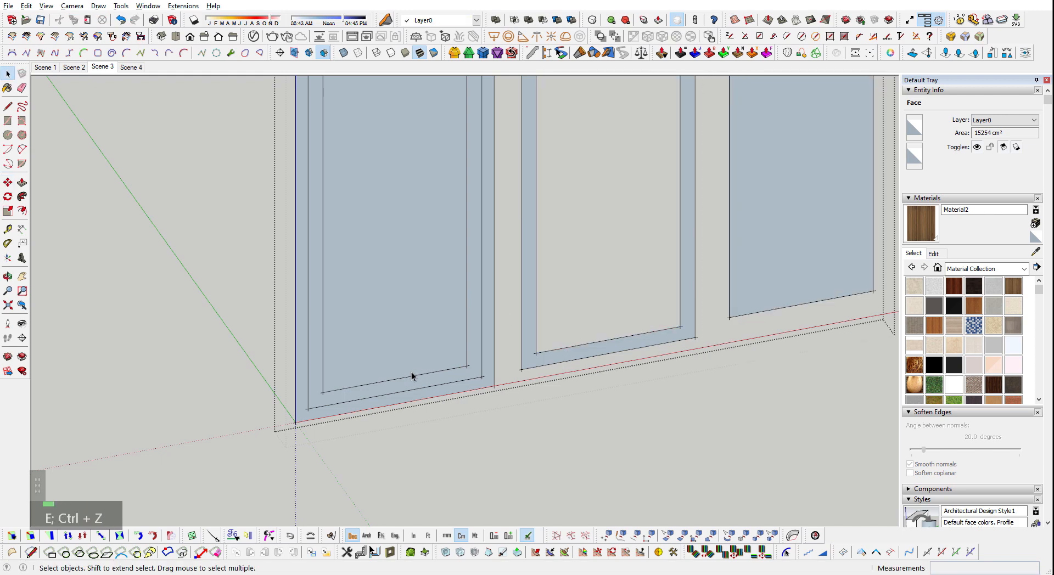
pyautogui.hotkey('ctrl', 'a')
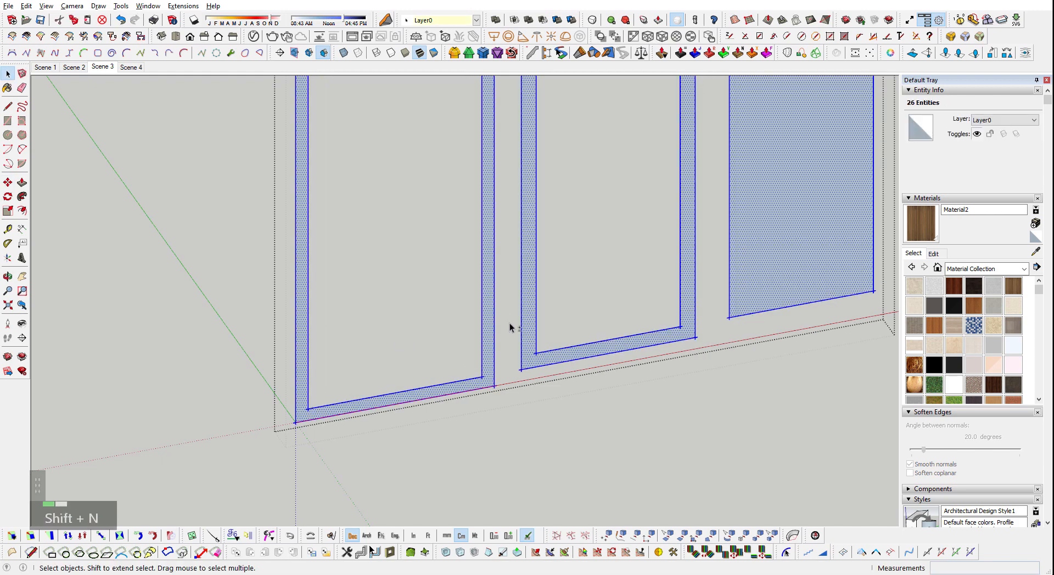
# - Extrude the outer window frame 10 cm and the sash frame 3 cm
pyautogui.keyDown('shift'); pyautogui.moveTo(510, 323); pyautogui.dragTo(445, 408, button='middle'); pyautogui.keyUp('shift')
pyautogui.scroll(-2, 445, 407)
pyautogui.press('p')
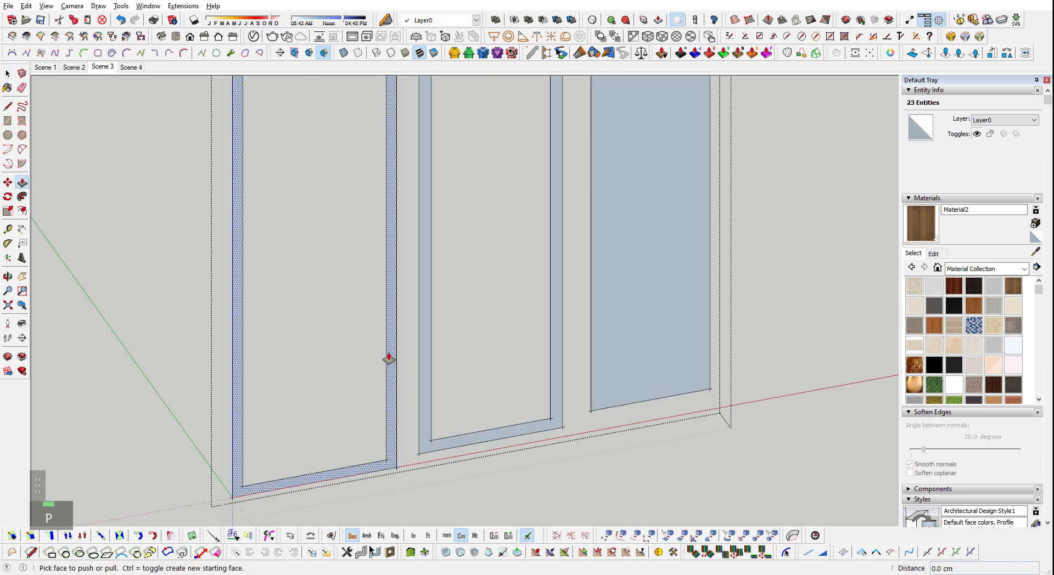
pyautogui.click(388, 360)
pyautogui.press('Return')
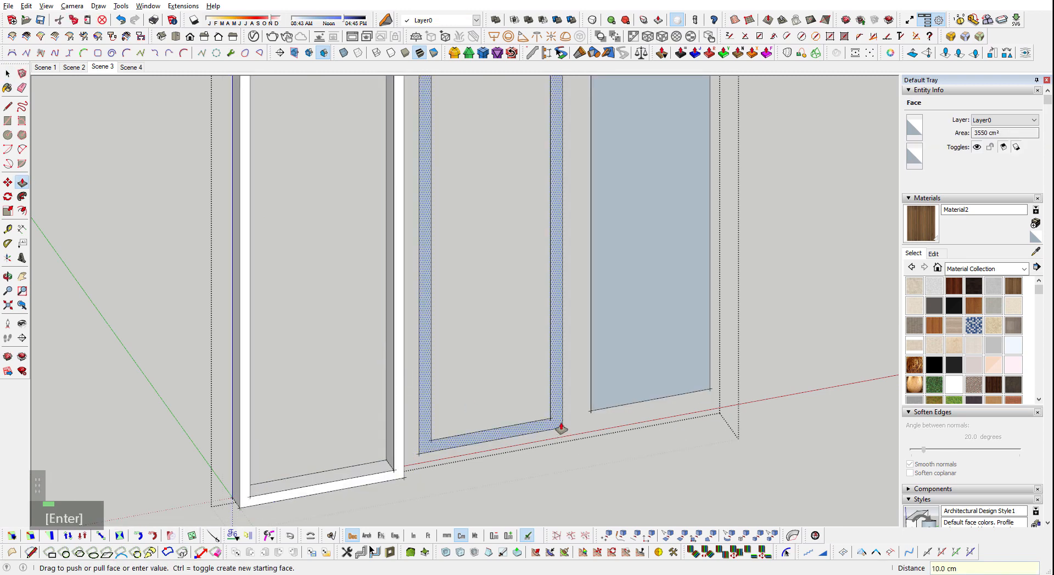
pyautogui.click(563, 432)
pyautogui.press('Return')
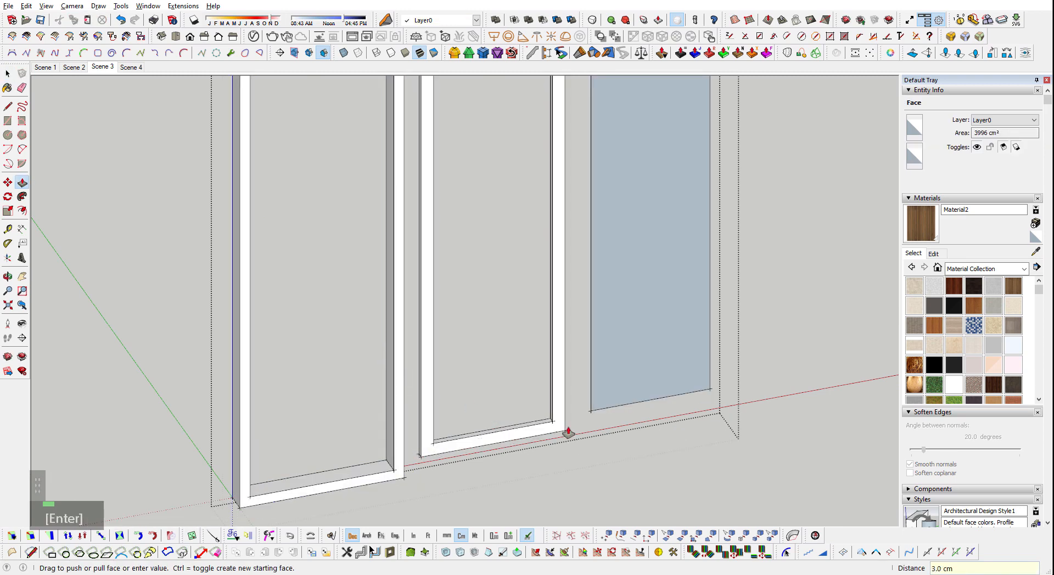
# - Extrude the separate window pane to a thickness of 1 cm
pyautogui.scroll(5, 623, 395)
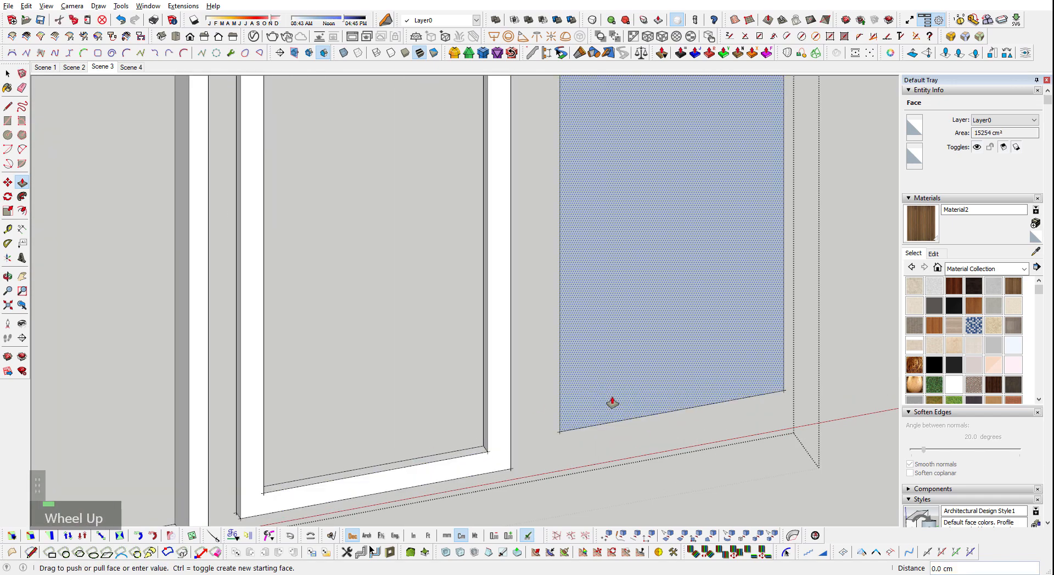
pyautogui.click(612, 407)
pyautogui.write('1')
pyautogui.press('Return')
# - Select the whole pane and paint it with the KACA glass material
pyautogui.scroll(-5, 596, 447)
pyautogui.press('space')
pyautogui.moveTo(578, 446); pyautogui.dragTo(742, 77)
pyautogui.scroll(3, 728, 257)
pyautogui.scroll(-5, 957, 332)
pyautogui.scroll(3, 959, 329)
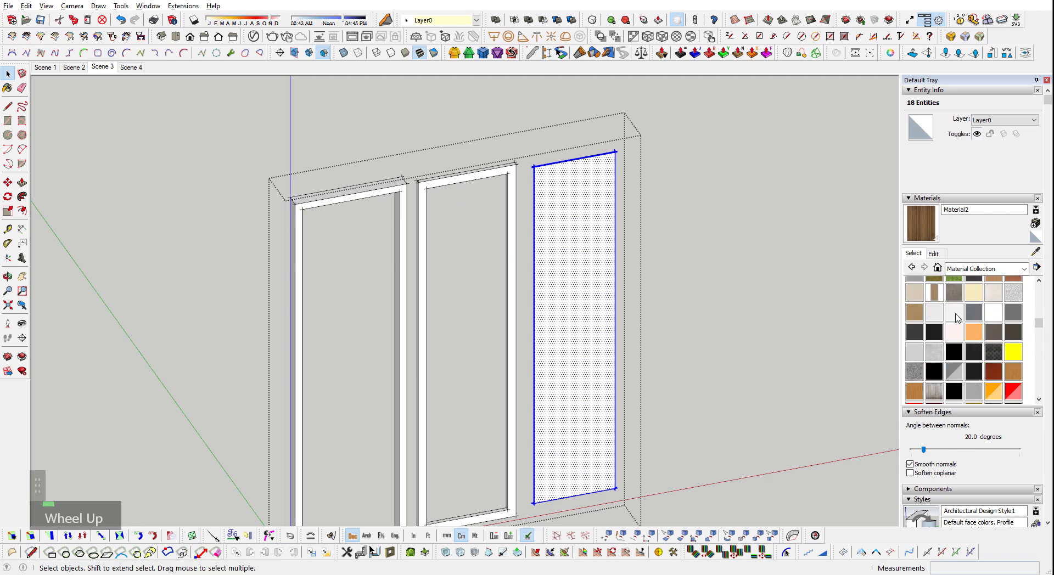
pyautogui.click(956, 372)
pyautogui.click(557, 360)
pyautogui.press('space')
# - Group the glass pane and move it by its lower corner into the matching inner corner of the sash frame
pyautogui.keyDown('shift'); pyautogui.moveTo(558, 360); pyautogui.dragTo(974, 386, button='middle'); pyautogui.keyUp('shift')
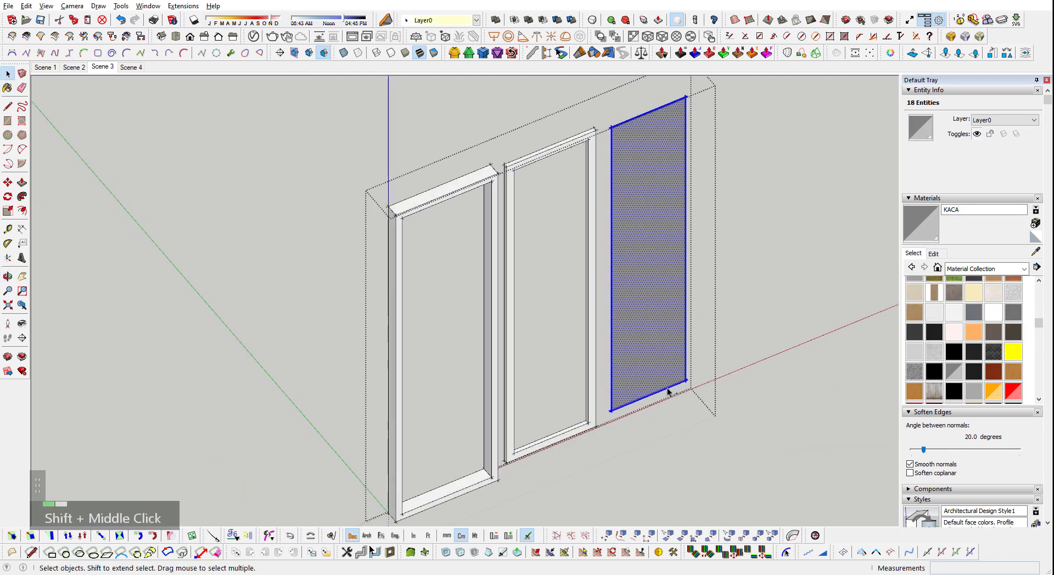
pyautogui.scroll(3, 625, 393)
pyautogui.scroll(3, 659, 386)
pyautogui.press('g')
pyautogui.press('m')
pyautogui.click(753, 363)
pyautogui.scroll(3, 490, 441)
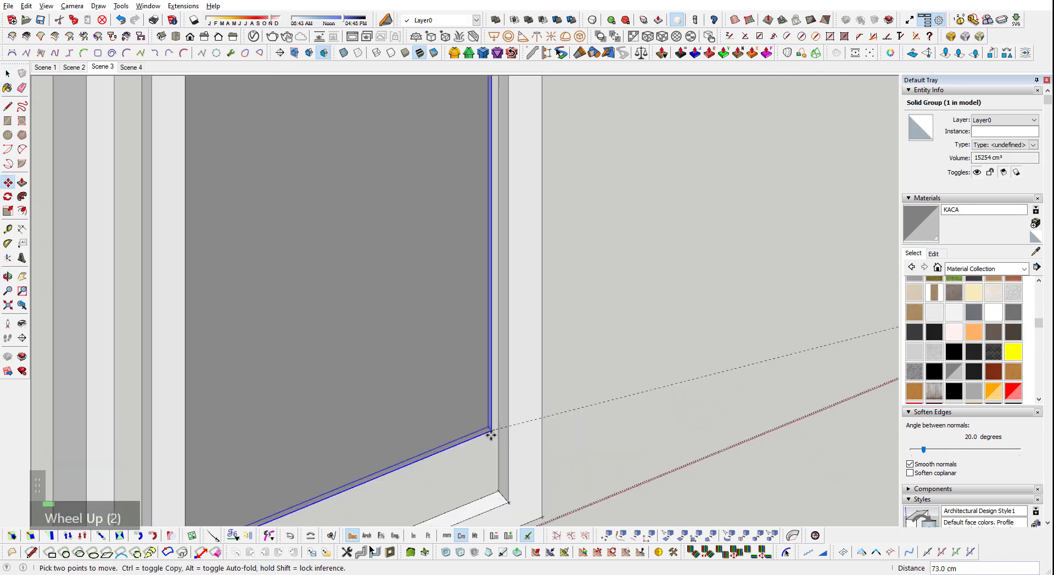
pyautogui.click(516, 506)
pyautogui.press('space')
# - Move the sash frame and glass together by their lower corner into the matching inner corner of the outer window frame
pyautogui.scroll(-7, 604, 345)
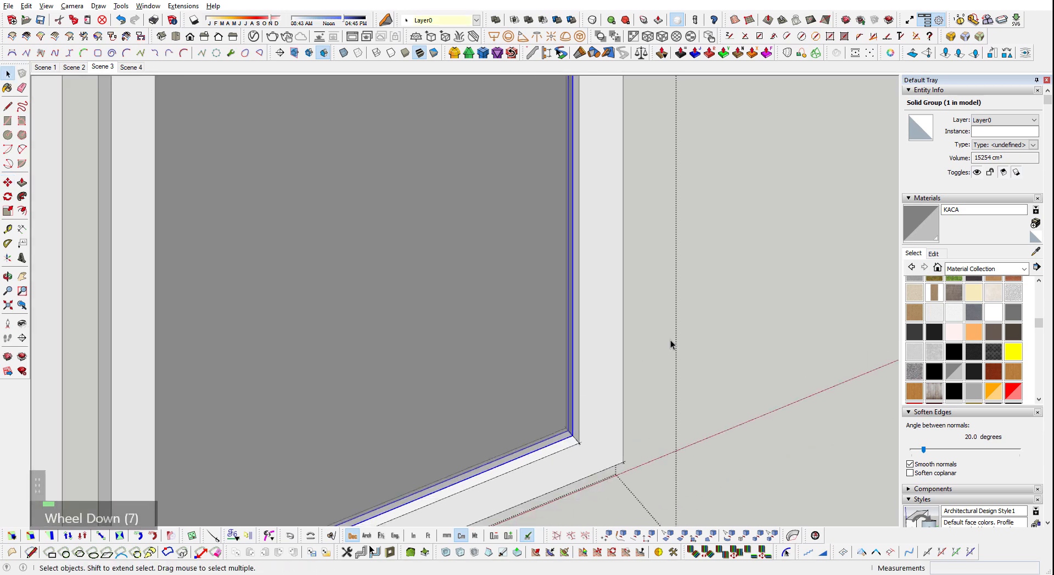
pyautogui.doubleClick(461, 439)
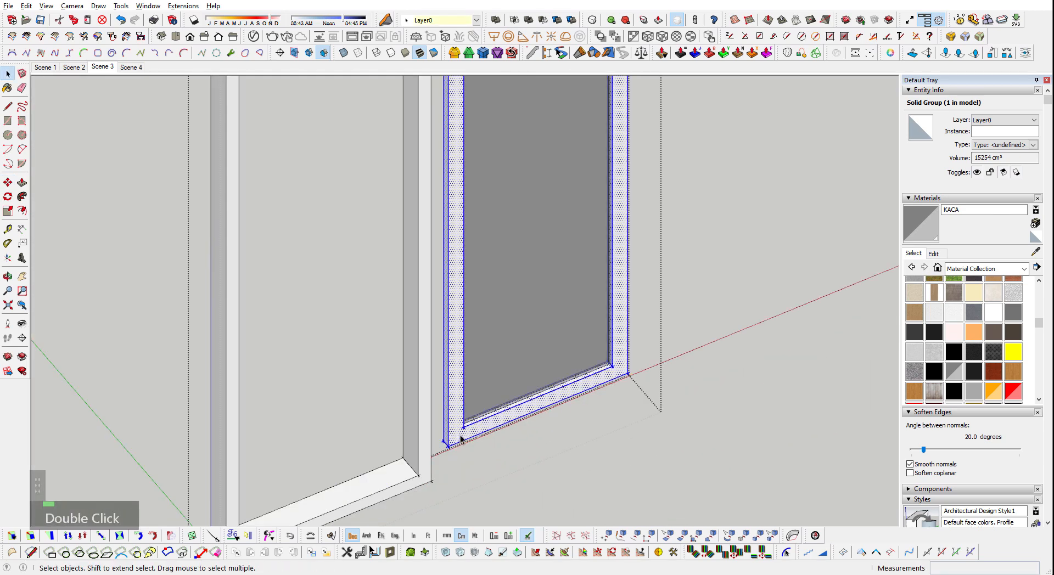
pyautogui.hotkey('ctrl', 'a')
pyautogui.press('m')
pyautogui.scroll(2, 622, 346)
pyautogui.scroll(1, 622, 346)
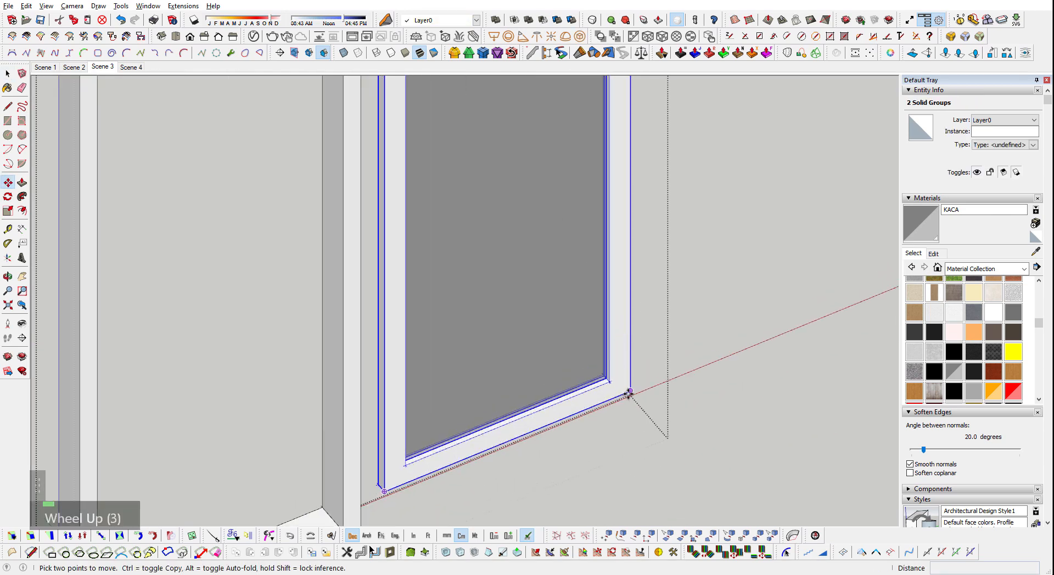
pyautogui.click(630, 390)
pyautogui.keyDown('shift'); pyautogui.moveTo(338, 430); pyautogui.dragTo(496, 280, button='middle'); pyautogui.keyUp('shift')
pyautogui.scroll(2, 491, 307)
pyautogui.click(494, 394)
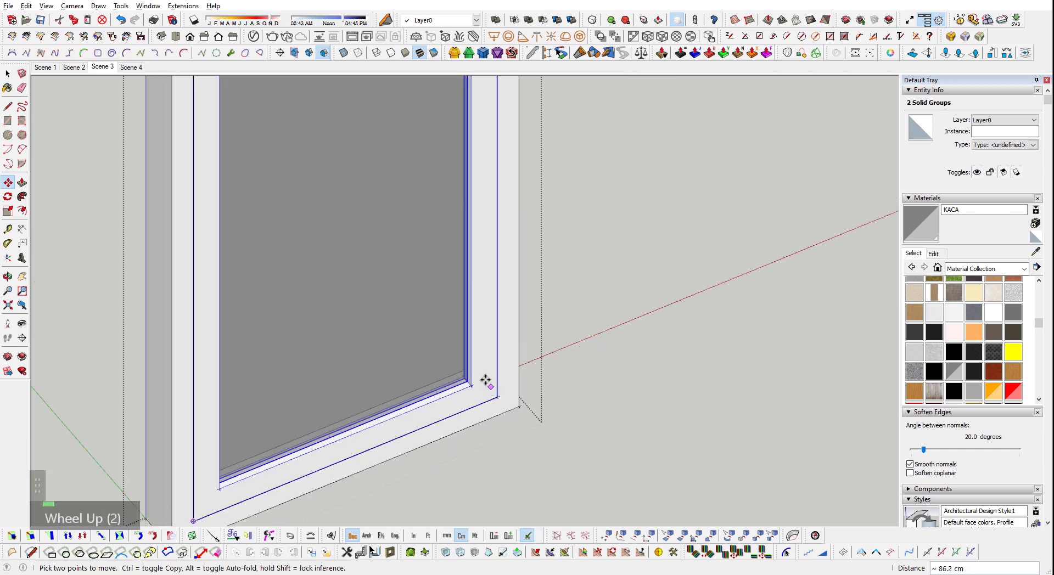
pyautogui.press('space')
pyautogui.scroll(2, 490, 371)
pyautogui.press('f')
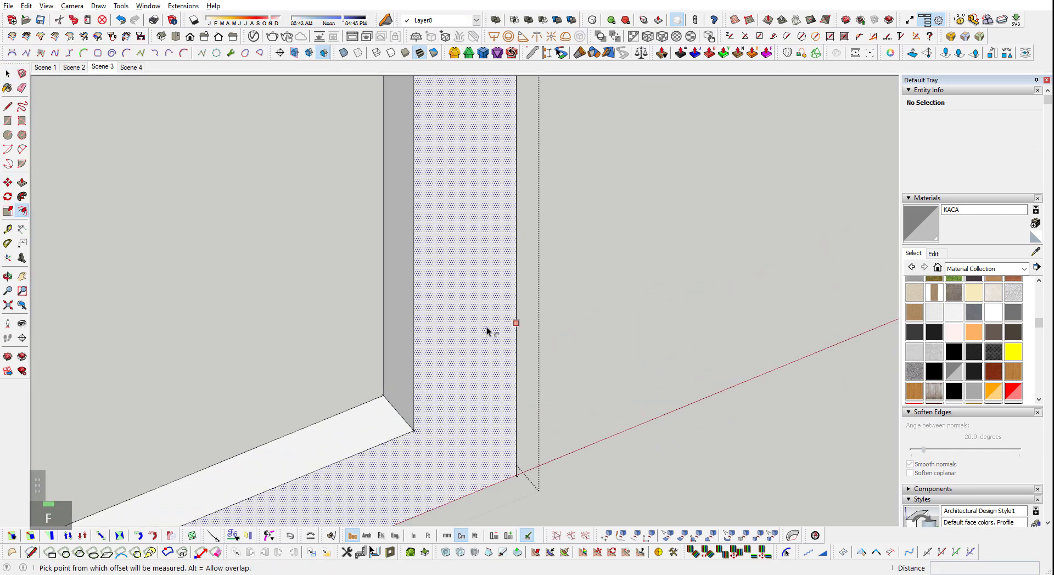
pyautogui.press('Escape')
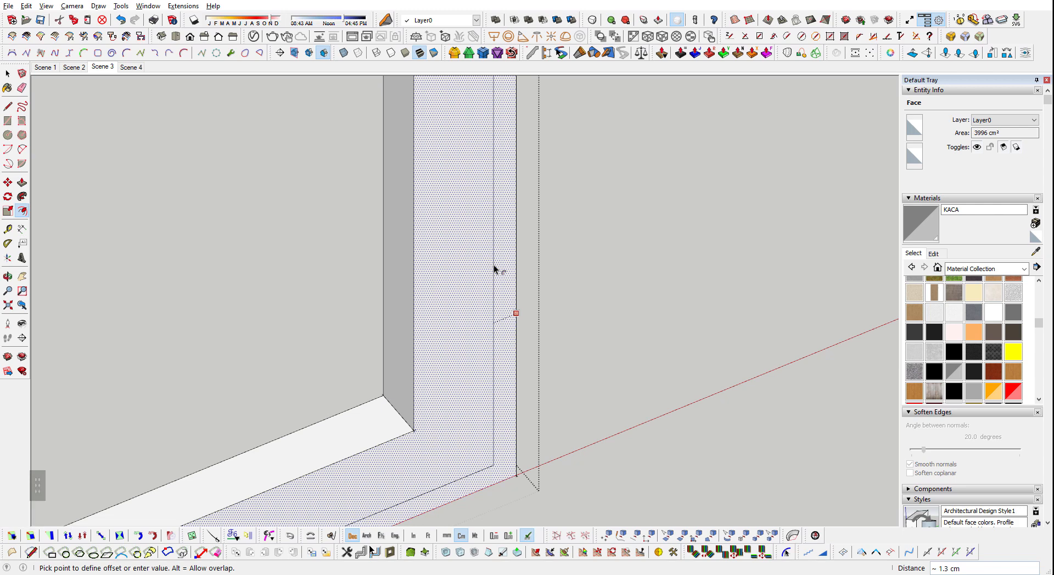
pyautogui.press('space')
pyautogui.scroll(-3, 499, 384)
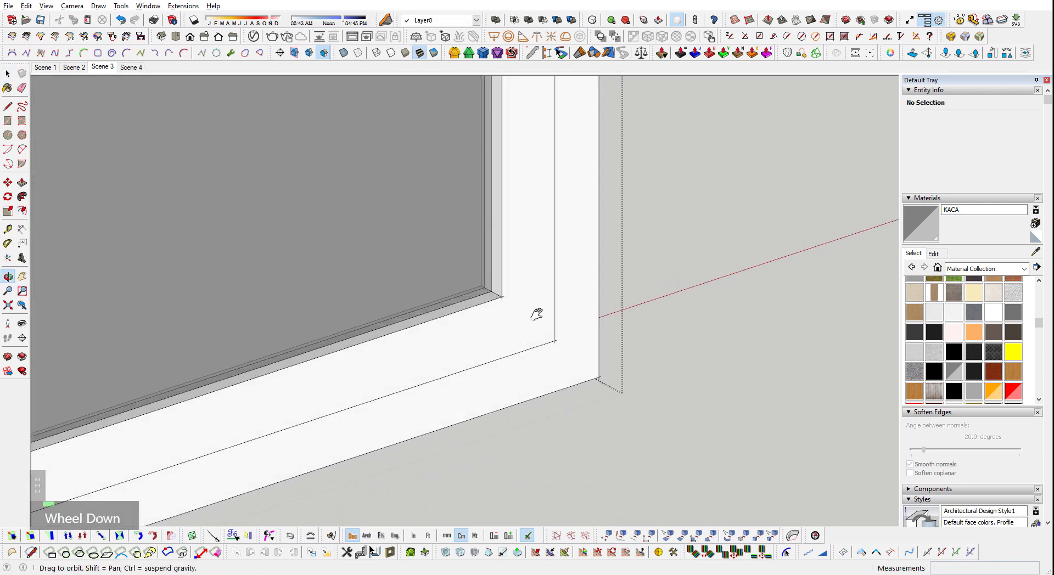
pyautogui.scroll(2, 460, 388)
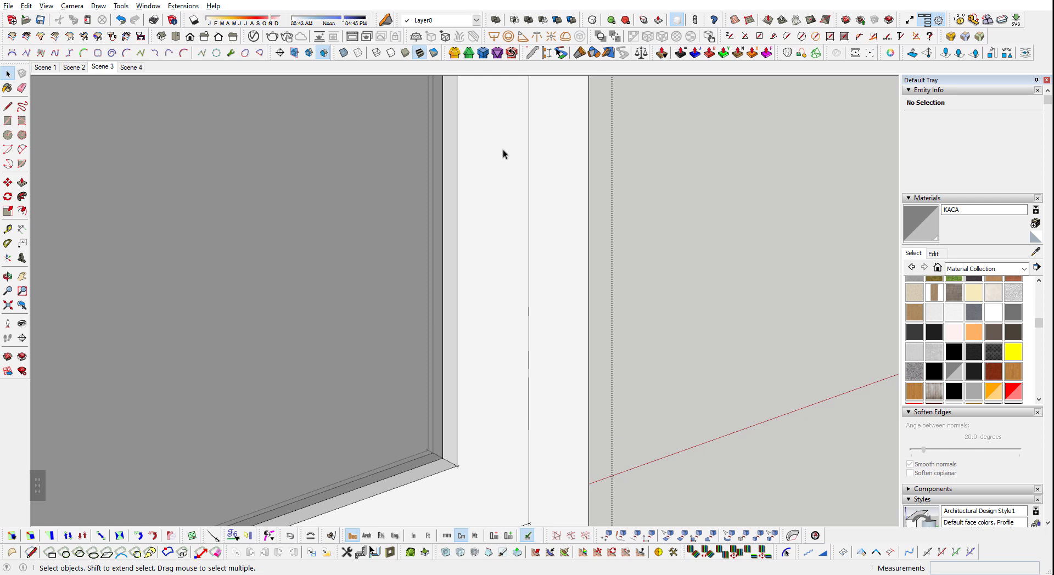
# - Open the sash frame group and offset its front face's outer edge inward by 0.5 cm
pyautogui.doubleClick(512, 311)
pyautogui.moveTo(508, 323); pyautogui.dragTo(479, 360, button='middle')
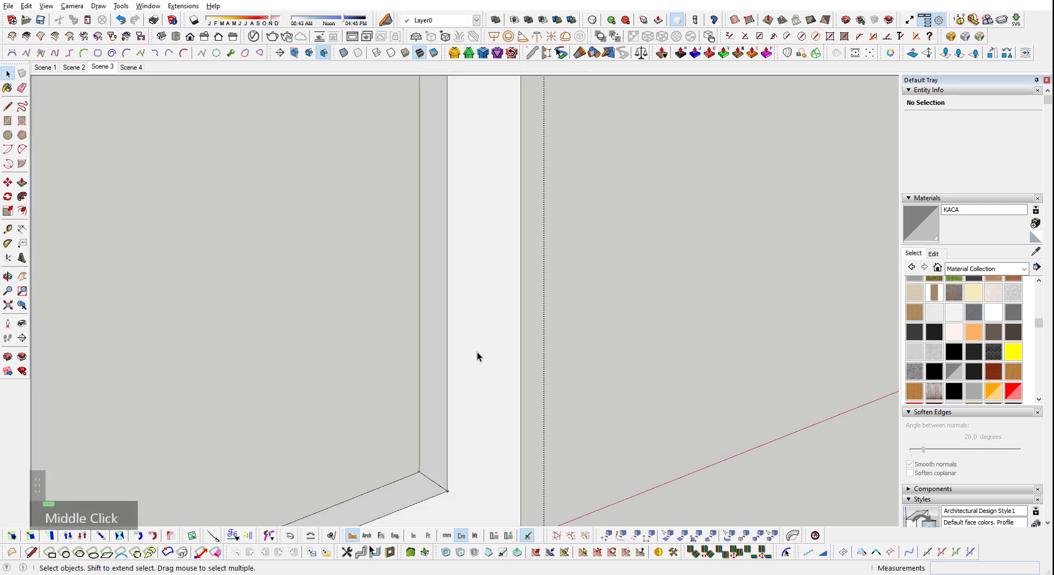
pyautogui.press('f')
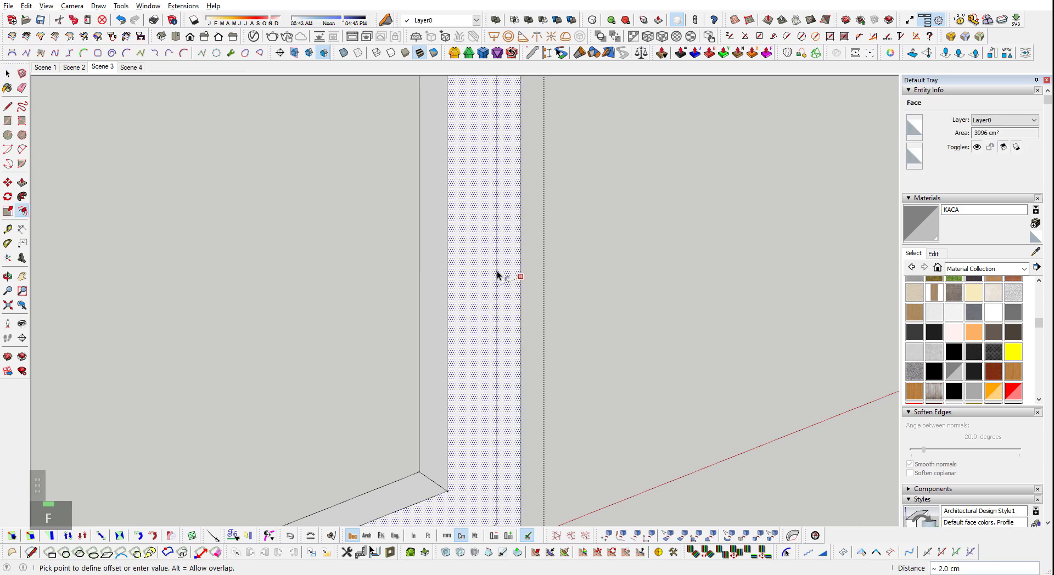
pyautogui.write('.5')
pyautogui.press('Return')
# - Push the narrow strip around the sash frame's outer edge back 2 cm to form a groove
pyautogui.press('p')
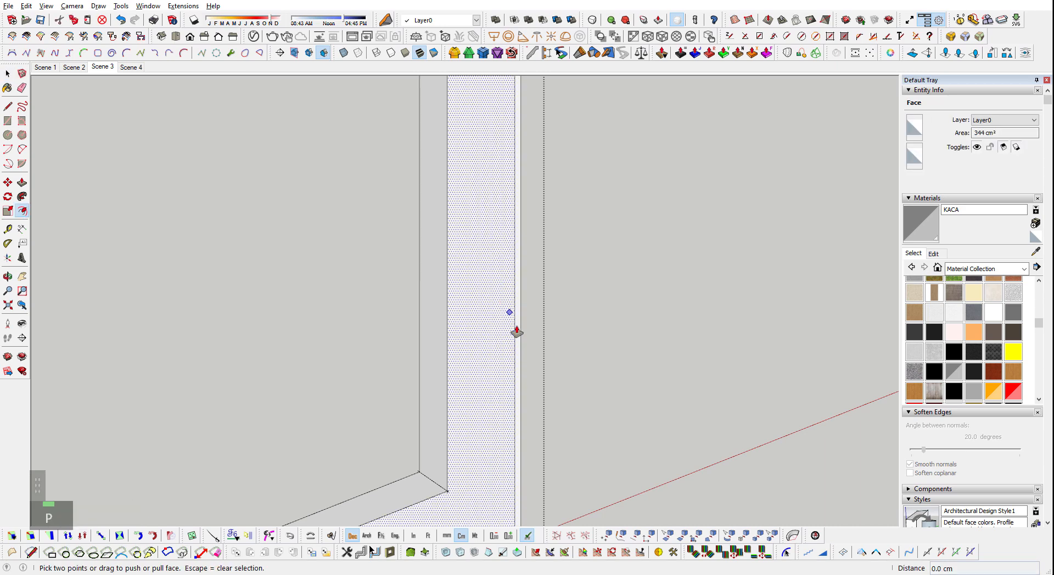
pyautogui.scroll(3, 530, 314)
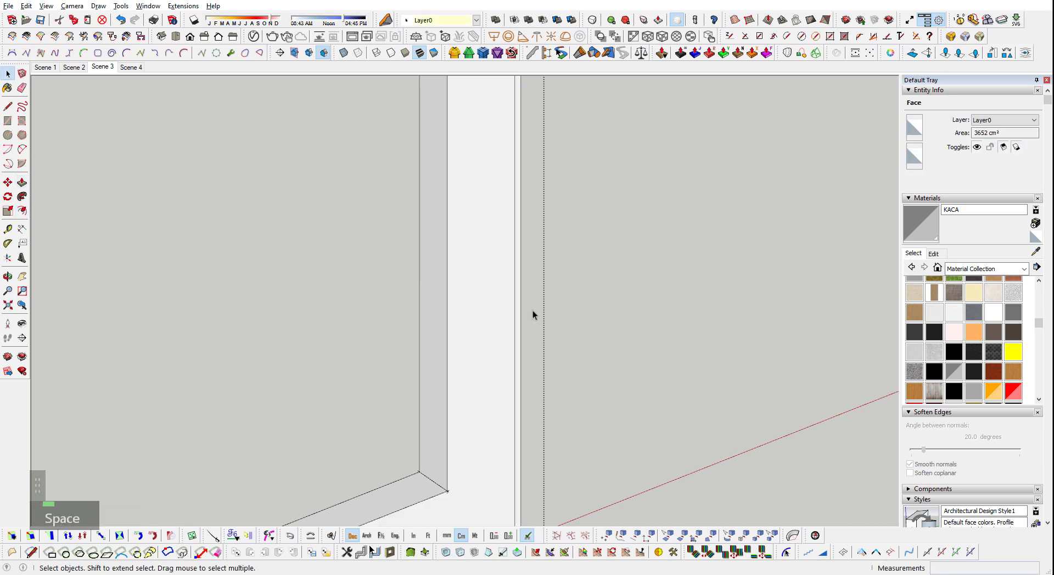
pyautogui.click(511, 333)
pyautogui.write('2')
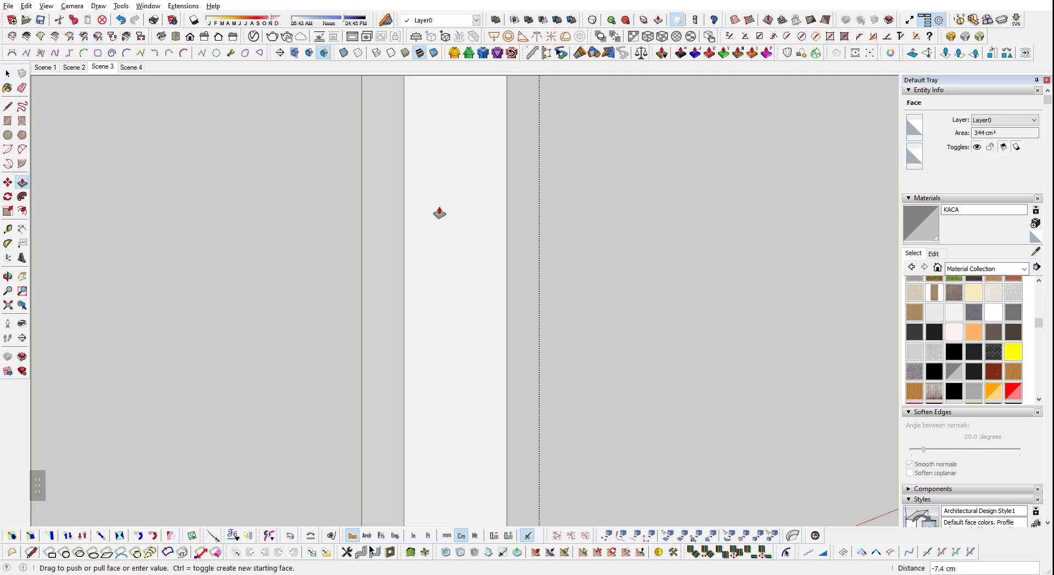
pyautogui.press('Return')
pyautogui.hotkey('shift', 'z')
pyautogui.press('Escape')
pyautogui.press('space')
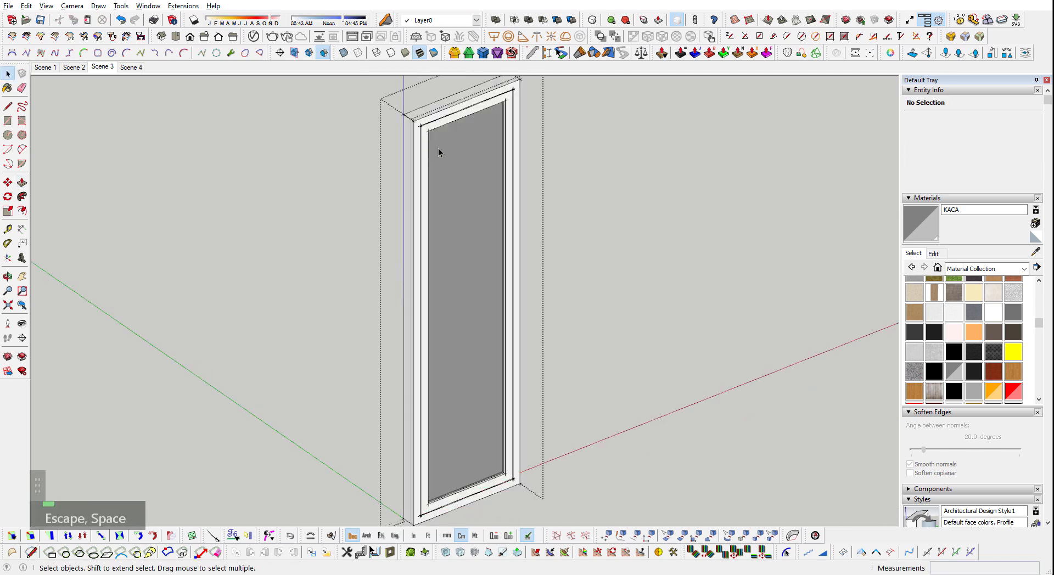
# - Examine the groove between the sash and outer frame up close and across the whole window
pyautogui.scroll(3, 503, 457)
pyautogui.keyDown('shift'); pyautogui.moveTo(503, 458); pyautogui.dragTo(449, 247, button='middle'); pyautogui.keyUp('shift')
pyautogui.scroll(3, 555, 419)
pyautogui.scroll(2, 532, 454)
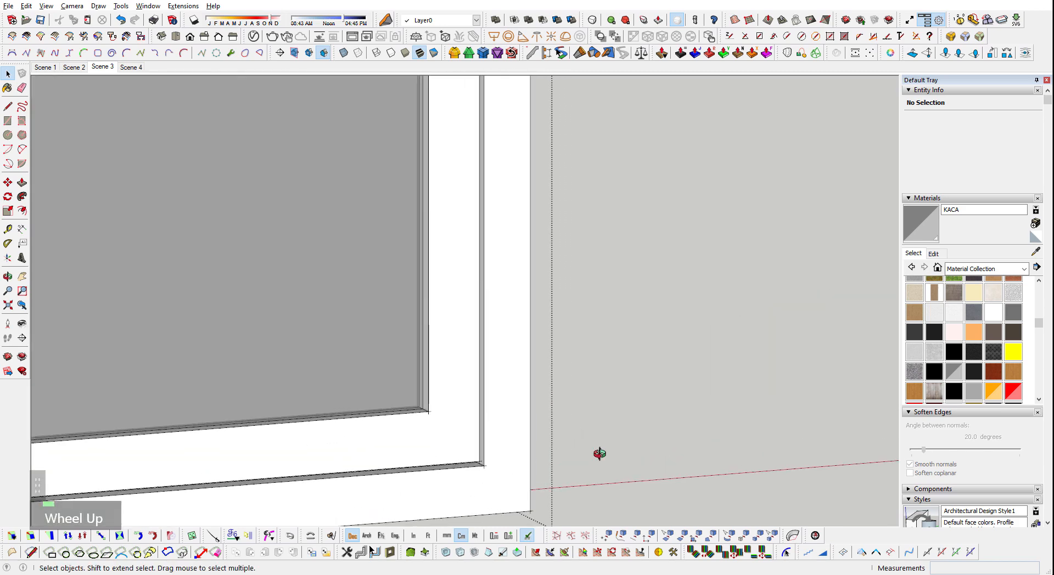
pyautogui.moveTo(532, 454); pyautogui.dragTo(558, 499, button='middle')
pyautogui.scroll(5, 457, 482)
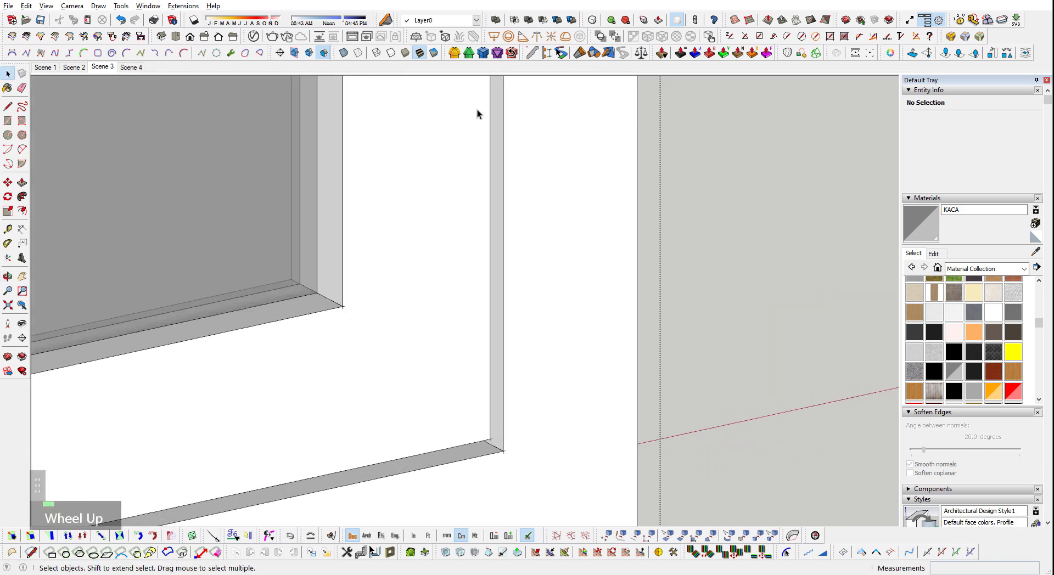
pyautogui.hotkey('shift', 'z')
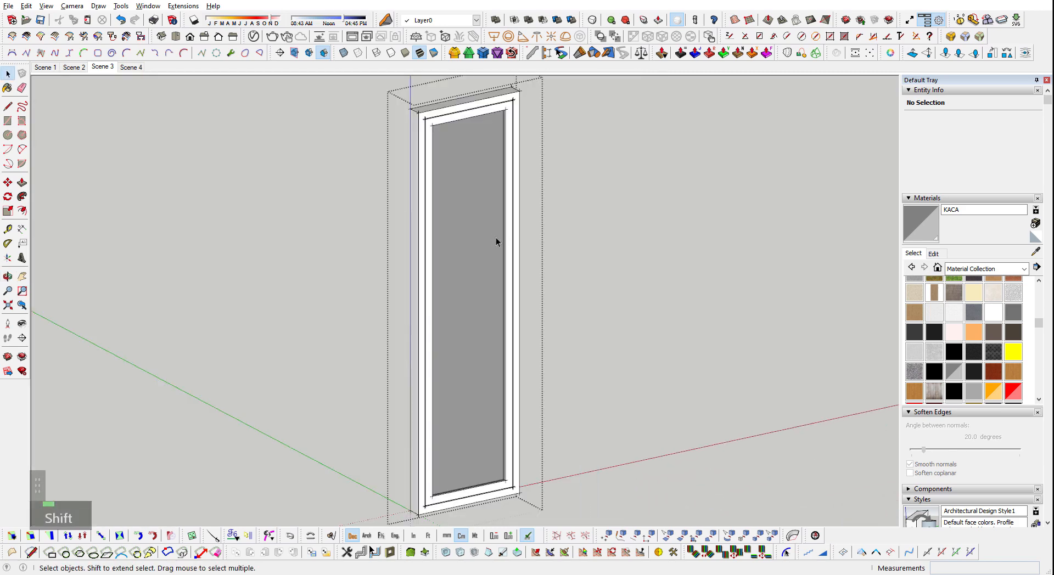
pyautogui.press('Escape')
# - Draw a rectangle over the large balcony door opening on the elevation, from its lower corner to the opposite upper corner
pyautogui.scroll(-4, 478, 268)
pyautogui.moveTo(482, 280); pyautogui.dragTo(559, 305, button='middle')
pyautogui.press('Escape')
pyautogui.scroll(-2, 559, 305)
pyautogui.keyDown('shift'); pyautogui.moveTo(711, 329); pyautogui.dragTo(621, 306, button='middle'); pyautogui.keyUp('shift')
pyautogui.scroll(4, 621, 305)
pyautogui.press('r')
pyautogui.click(452, 366)
pyautogui.scroll(-2, 499, 350)
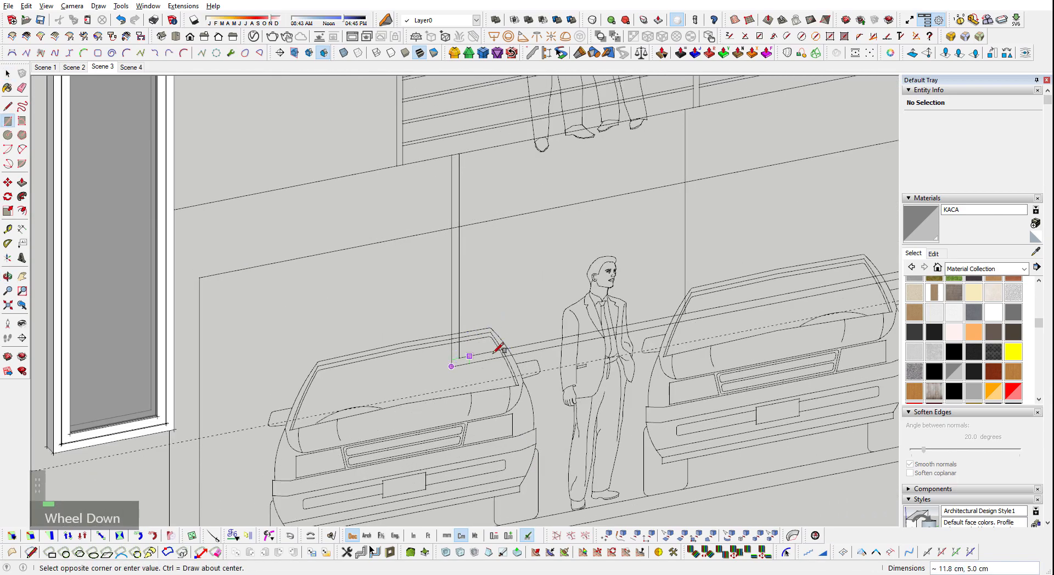
pyautogui.keyDown('shift'); pyautogui.moveTo(660, 193); pyautogui.dragTo(492, 355, button='middle'); pyautogui.keyUp('shift')
pyautogui.scroll(2, 577, 227)
pyautogui.click(615, 167)
pyautogui.press('space')
# - Turn the balcony door rectangle into a component and inset a frame outline inside it
pyautogui.scroll(-2, 522, 236)
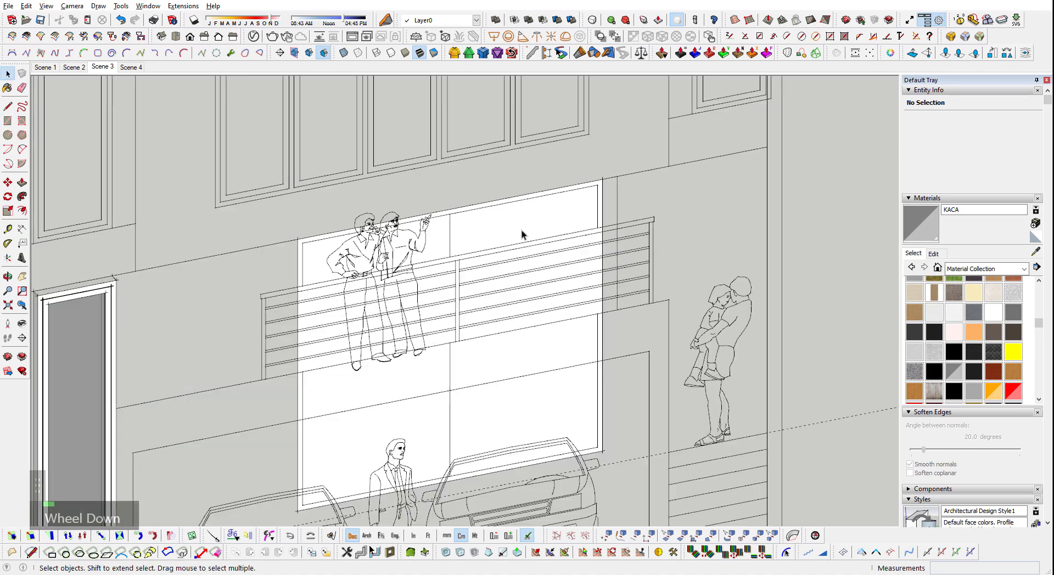
pyautogui.doubleClick(522, 236)
pyautogui.scroll(2, 522, 236)
pyautogui.press('g')
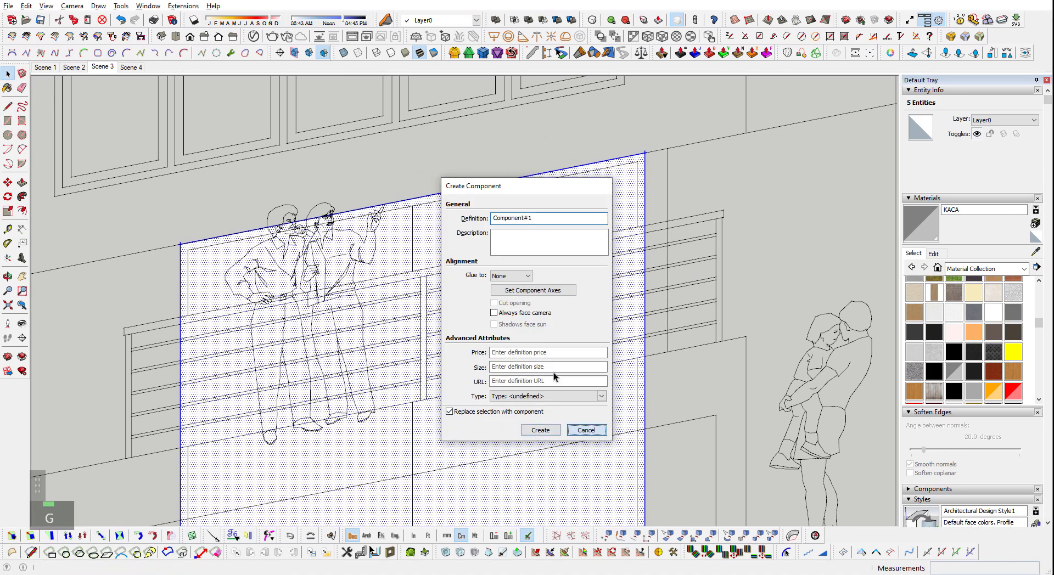
pyautogui.click(540, 430)
pyautogui.doubleClick(509, 230)
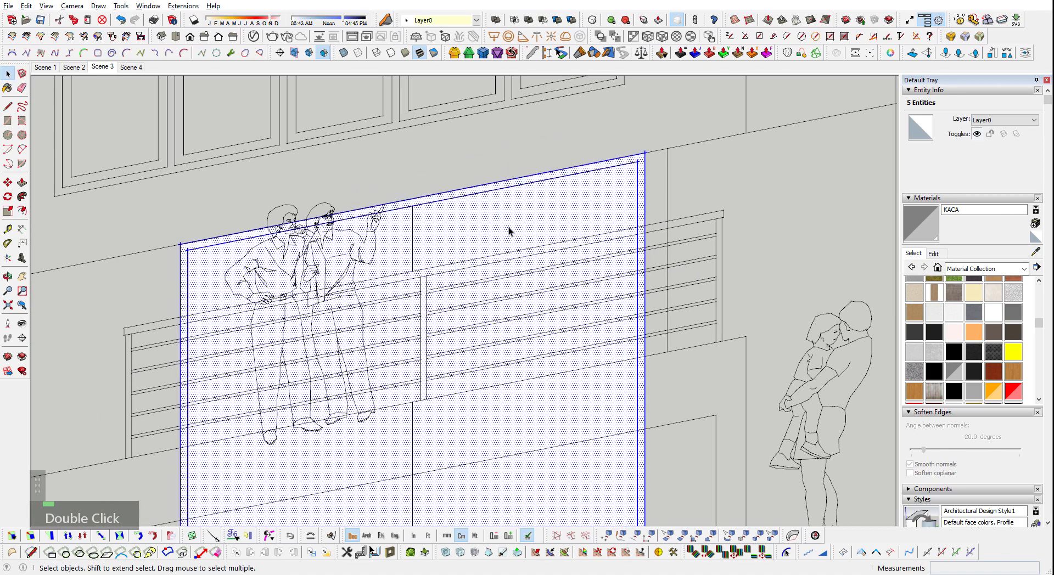
pyautogui.doubleClick(508, 228)
pyautogui.scroll(-3, 505, 228)
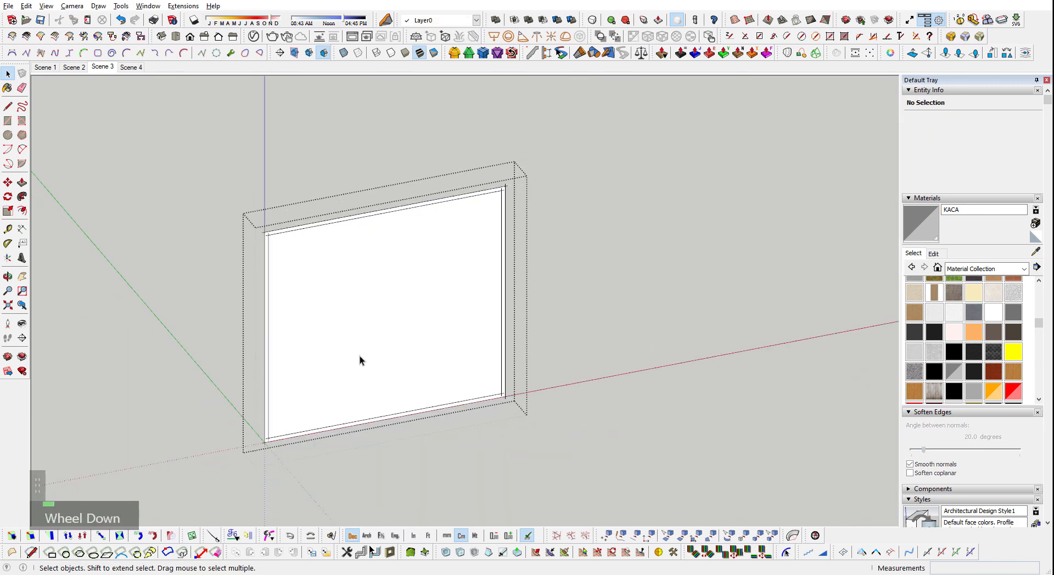
# - Copy the door's inner face with its edges to the free space beside the frame along the red axis
pyautogui.doubleClick(348, 389)
pyautogui.press('m')
pyautogui.press('ctrl')
pyautogui.click(349, 389)
pyautogui.click(626, 334)
pyautogui.press('space')
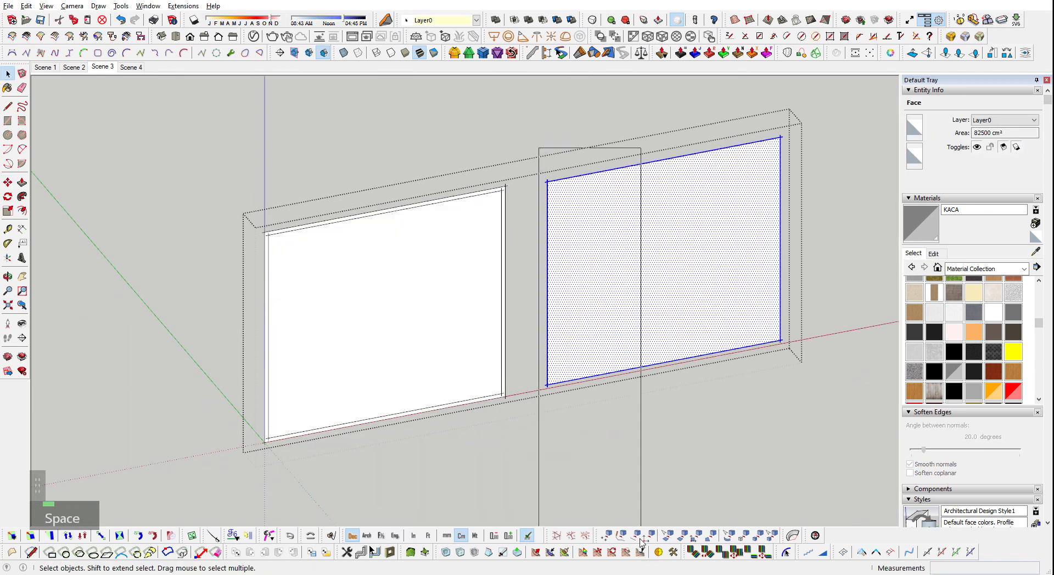
# - Copy the panel copy's left vertical edge 150 cm to the midpoint, splitting the panel in half
pyautogui.press('m')
pyautogui.press('ctrl')
pyautogui.click(551, 386)
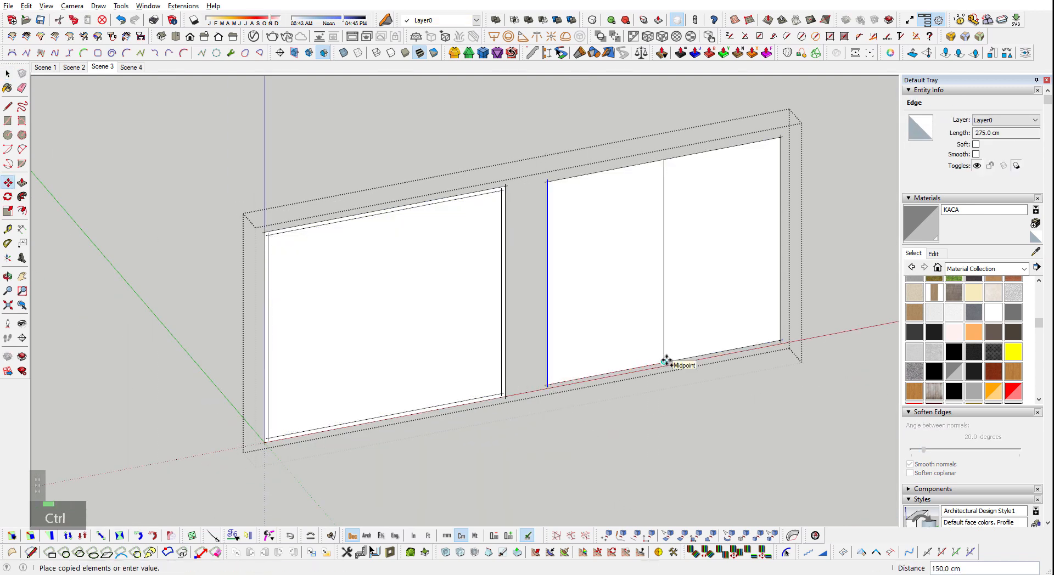
pyautogui.click(666, 361)
# - Check the elevation behind the door and move the panel's middle dividing edge 5 cm to the right
pyautogui.hotkey('shift', 'q')
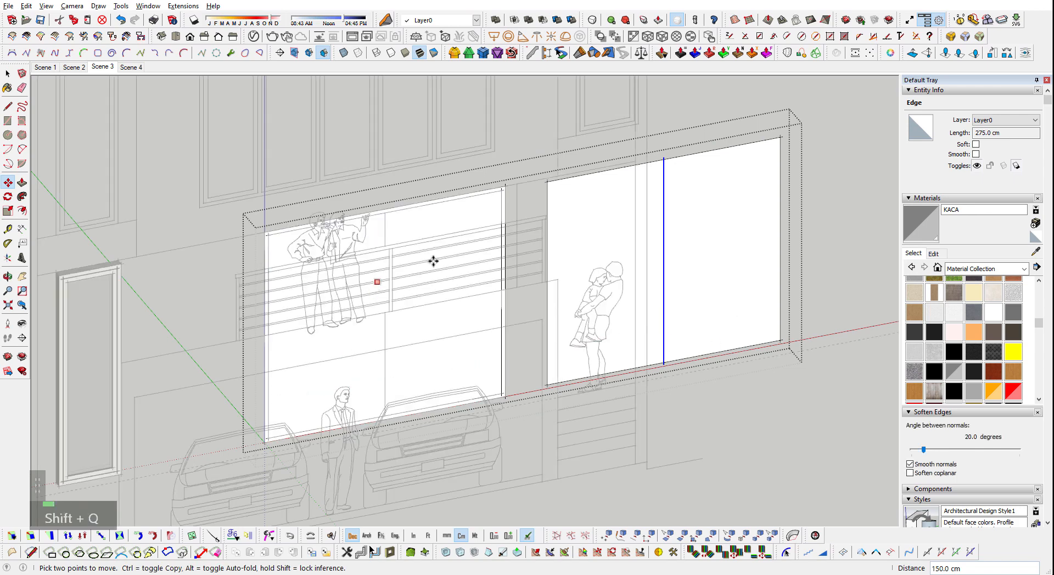
pyautogui.hotkey('shift', 'q')
pyautogui.keyDown('shift'); pyautogui.moveTo(694, 269); pyautogui.dragTo(635, 348, button='middle'); pyautogui.keyUp('shift')
pyautogui.scroll(2, 635, 348)
pyautogui.press('space')
pyautogui.press('m')
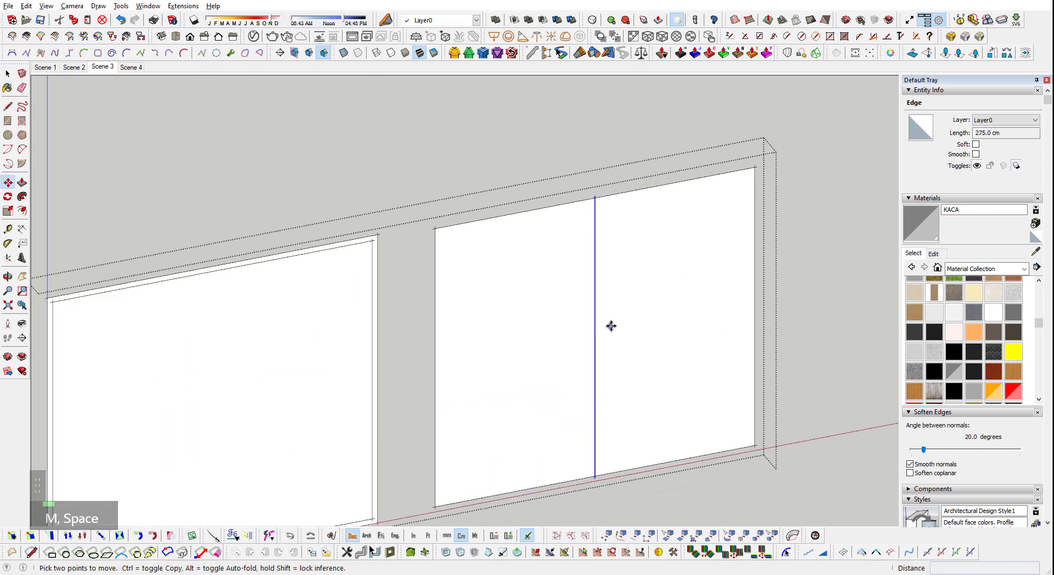
pyautogui.click(612, 328)
pyautogui.click(628, 325)
pyautogui.write('5.1')
pyautogui.press('Return')
pyautogui.press('space')
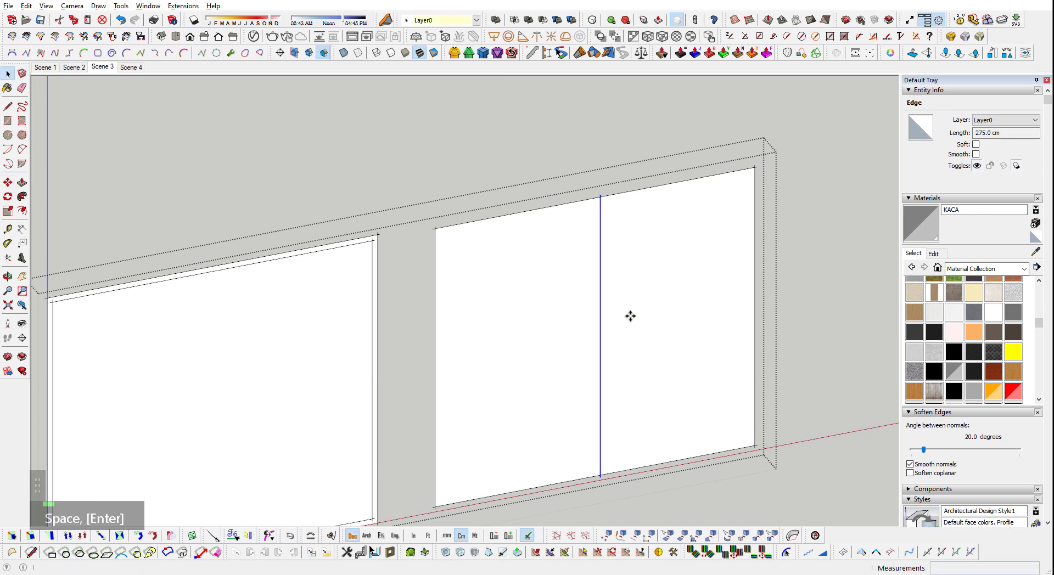
# - Remove the panel's right half and offset the remaining half's outline inward by 6 cm for the sash
pyautogui.press('Escape')
pyautogui.scroll(2, 619, 485)
pyautogui.press('f')
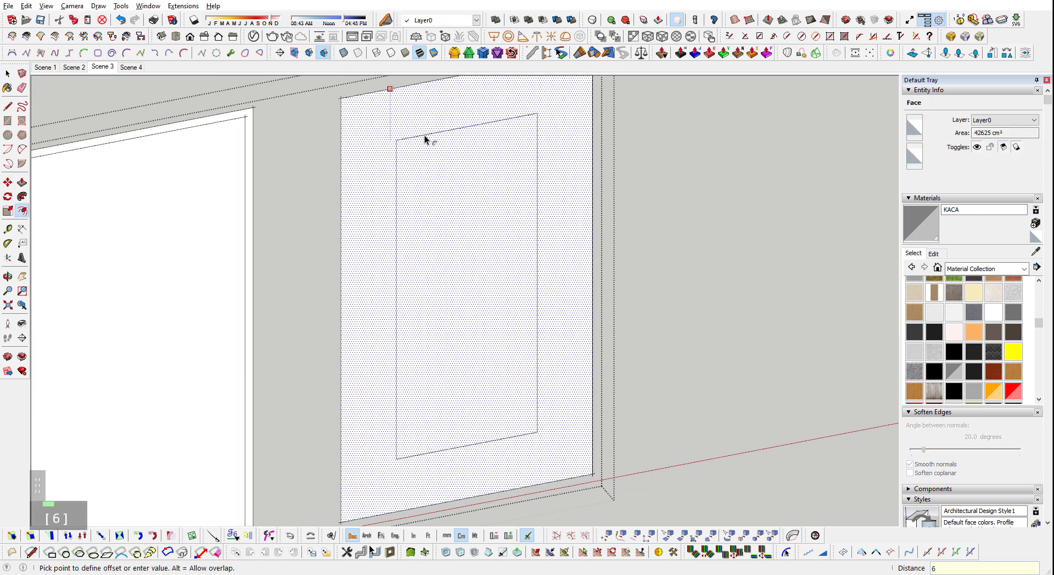
pyautogui.press('Return')
pyautogui.press('space')
# - Copy the sash's inner face to the right as a separate pane and delete the original inner face
pyautogui.click(405, 400)
pyautogui.press('m')
pyautogui.click(407, 398)
pyautogui.press('ctrl')
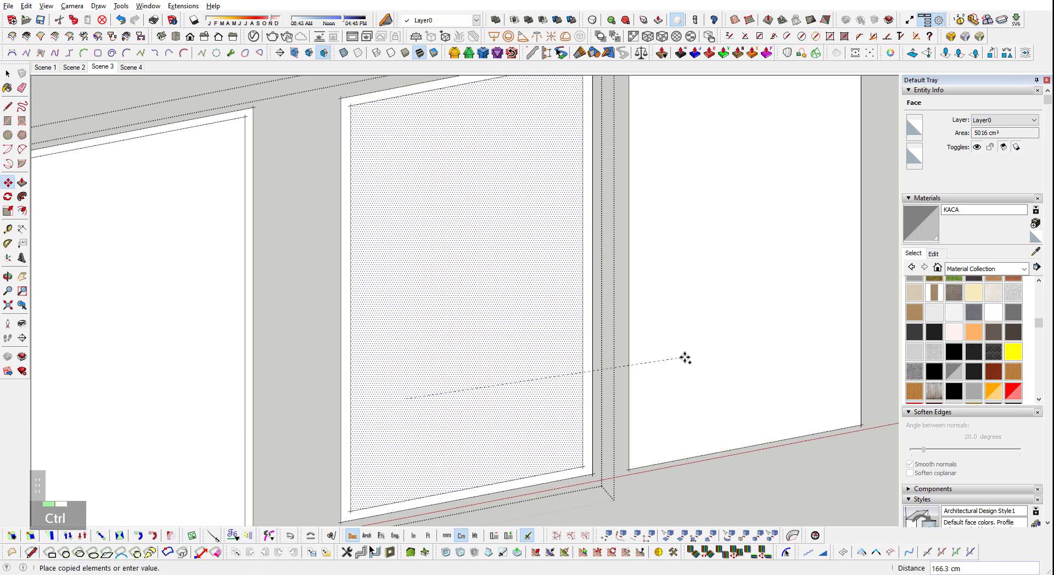
pyautogui.click(700, 343)
pyautogui.press('space')
pyautogui.click(492, 433)
pyautogui.press('e')
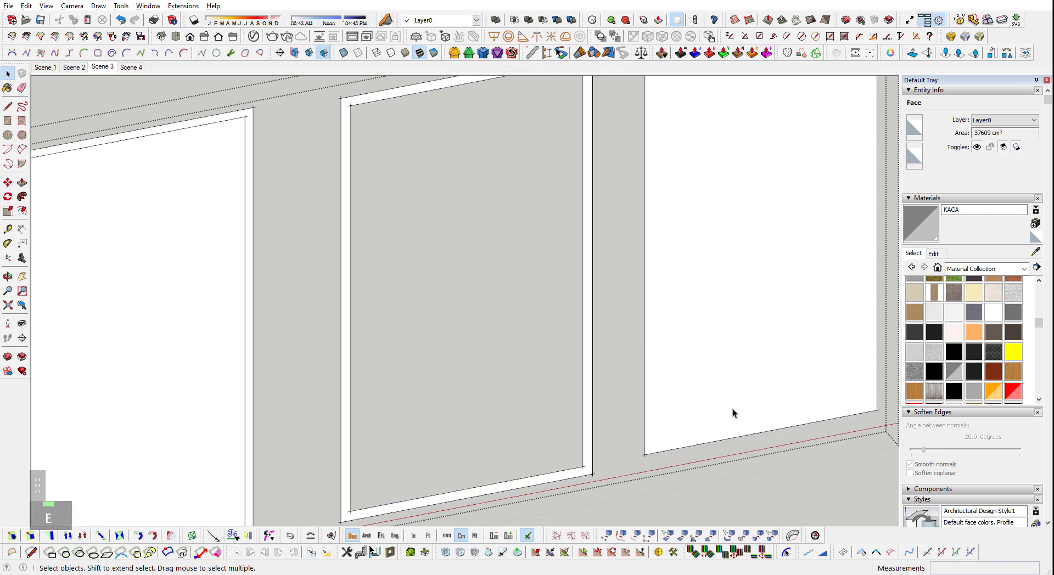
# - Extrude the separate door pane 1 cm and the door sash frame 3 cm
pyautogui.press('p')
pyautogui.moveTo(708, 331); pyautogui.dragTo(717, 335)
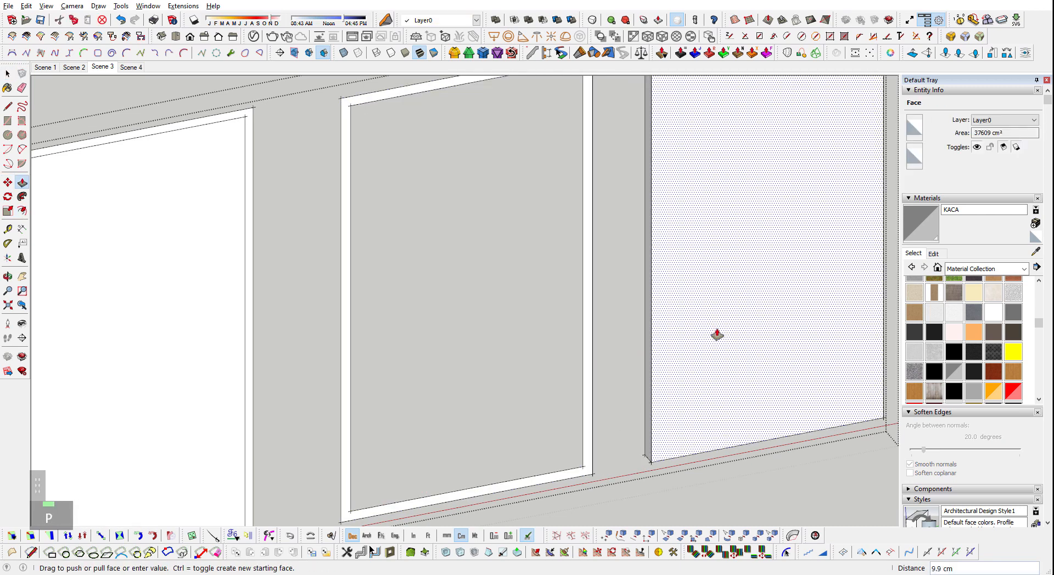
pyautogui.write('1')
pyautogui.press('Return')
pyautogui.moveTo(589, 414); pyautogui.dragTo(615, 435)
pyautogui.write('2')
pyautogui.press('Return')
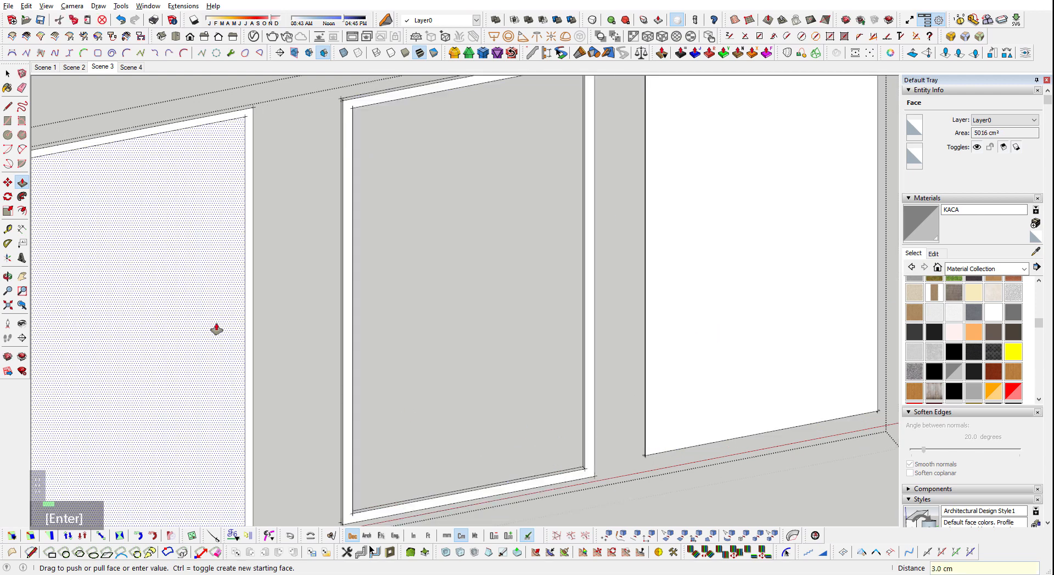
# - Extrude the outer door frame 10 cm and delete the face filling its opening
pyautogui.moveTo(250, 248); pyautogui.dragTo(278, 258)
pyautogui.write('5')
pyautogui.press('Return')
pyautogui.scroll(-2, 346, 220)
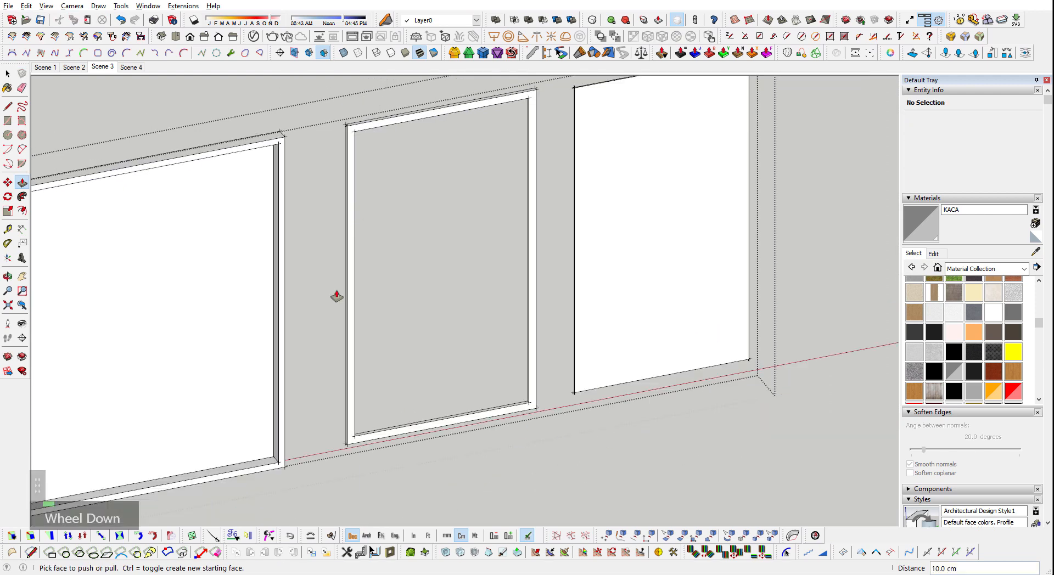
pyautogui.press('space')
pyautogui.click(226, 352)
pyautogui.press('e')
# - Paint the separate door pane with the KACA material and group it
pyautogui.scroll(1, 543, 265)
pyautogui.scroll(-2, 391, 346)
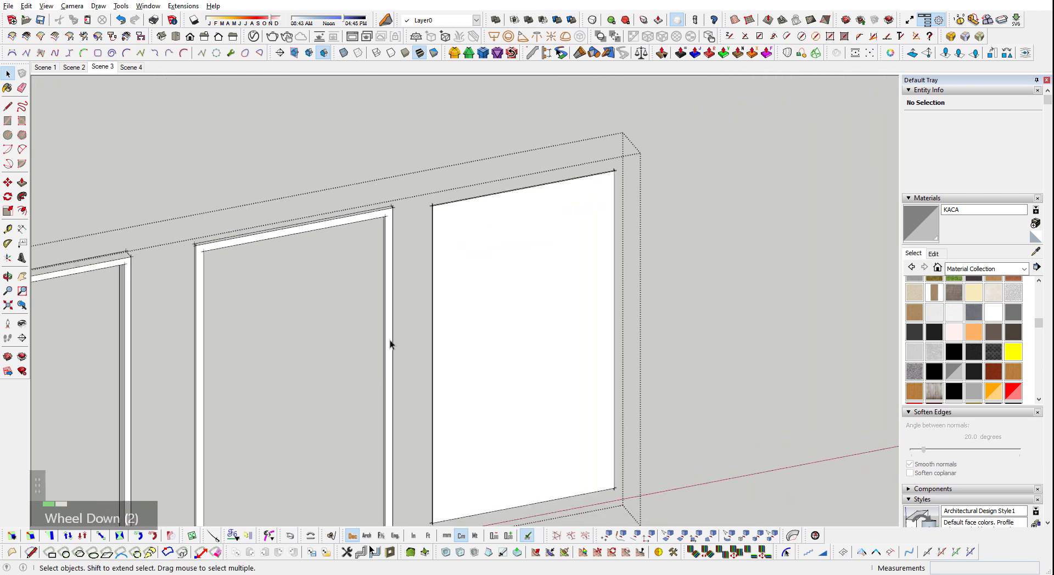
pyautogui.click(440, 203)
pyautogui.click(913, 223)
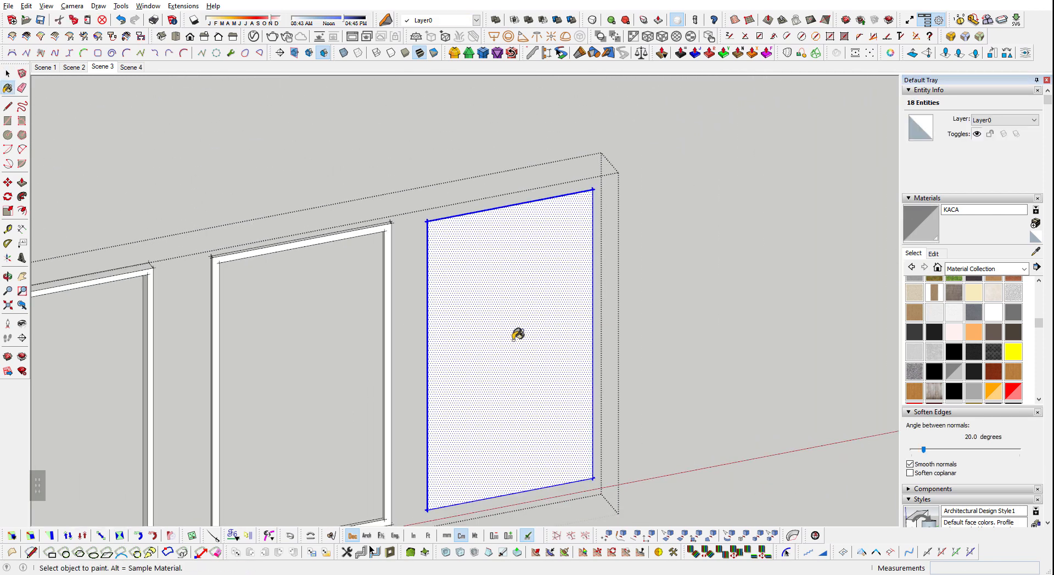
pyautogui.click(515, 339)
pyautogui.press('space')
pyautogui.scroll(-2, 516, 344)
pyautogui.hotkey('ctrl', 'g')
# - Move the glass pane group from its lower corner into the door sash frame
pyautogui.press('m')
pyautogui.scroll(2, 543, 425)
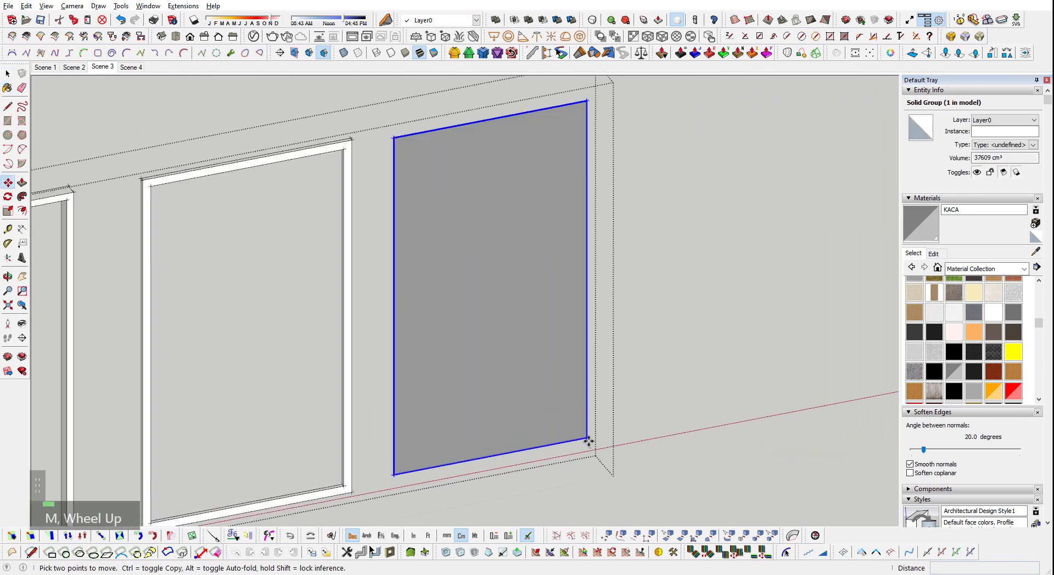
pyautogui.scroll(5, 534, 452)
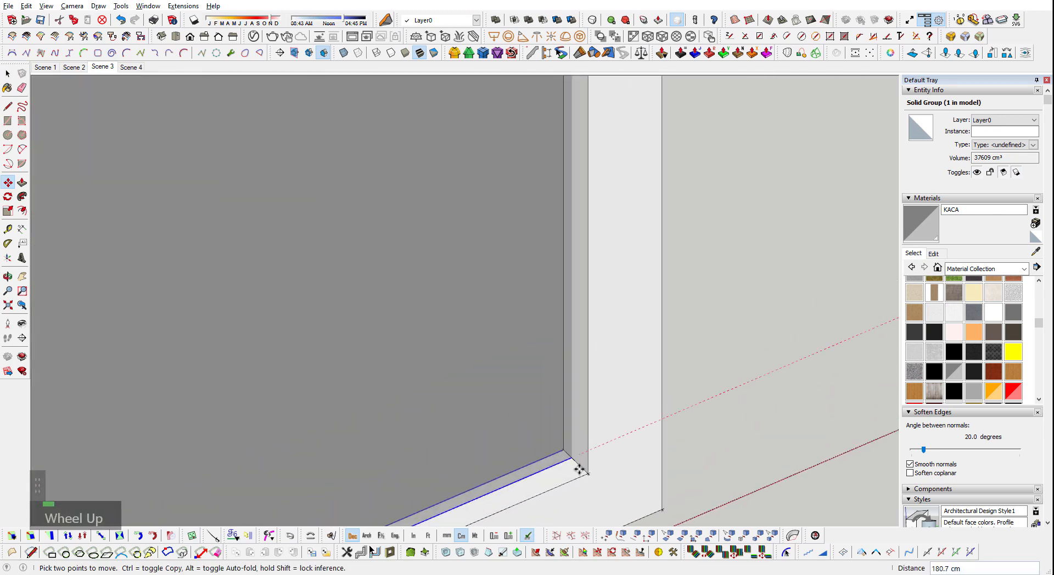
pyautogui.press('space')
pyautogui.scroll(-5, 583, 467)
# - Select the door sash together with its glass pane and make them a component
pyautogui.hotkey('shift', 'z')
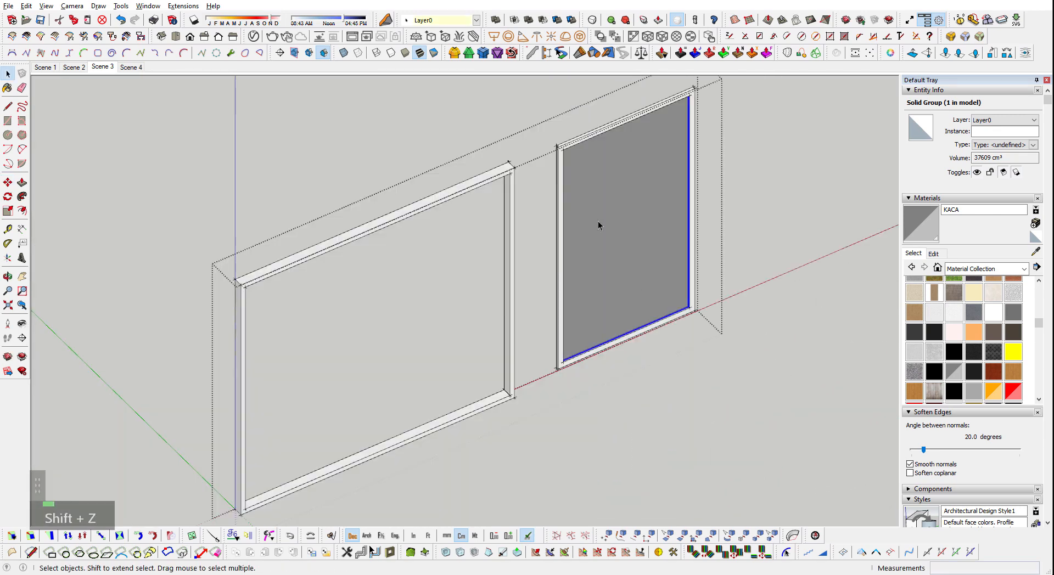
pyautogui.keyDown('shift'); pyautogui.moveTo(520, 382); pyautogui.dragTo(402, 446, button='middle'); pyautogui.keyUp('shift')
pyautogui.moveTo(557, 232); pyautogui.dragTo(596, 137)
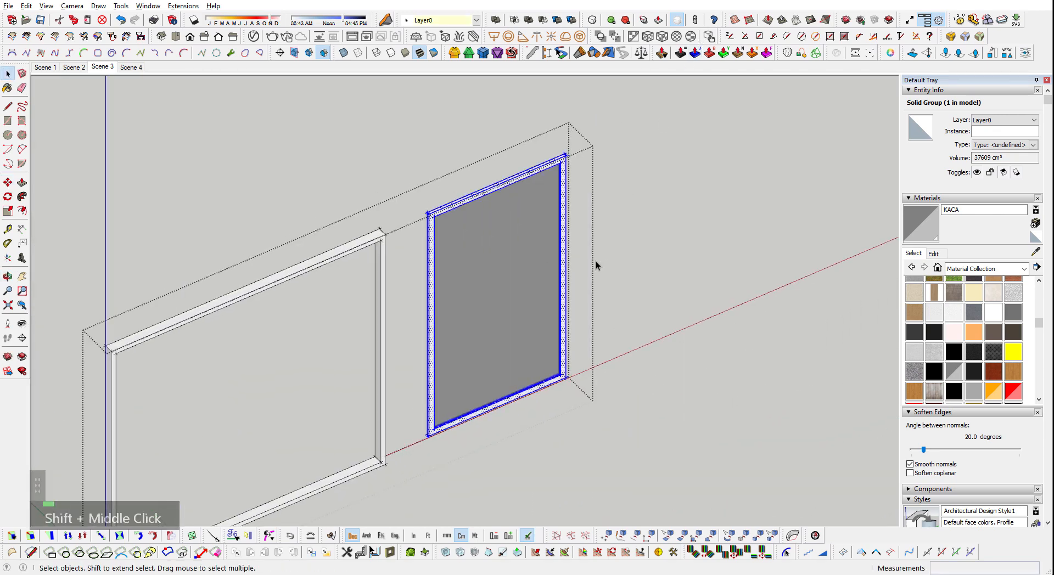
pyautogui.press('g')
pyautogui.click(541, 431)
# - Move the door sash component into the lower corner of the outer door frame
pyautogui.middleClick(502, 419)
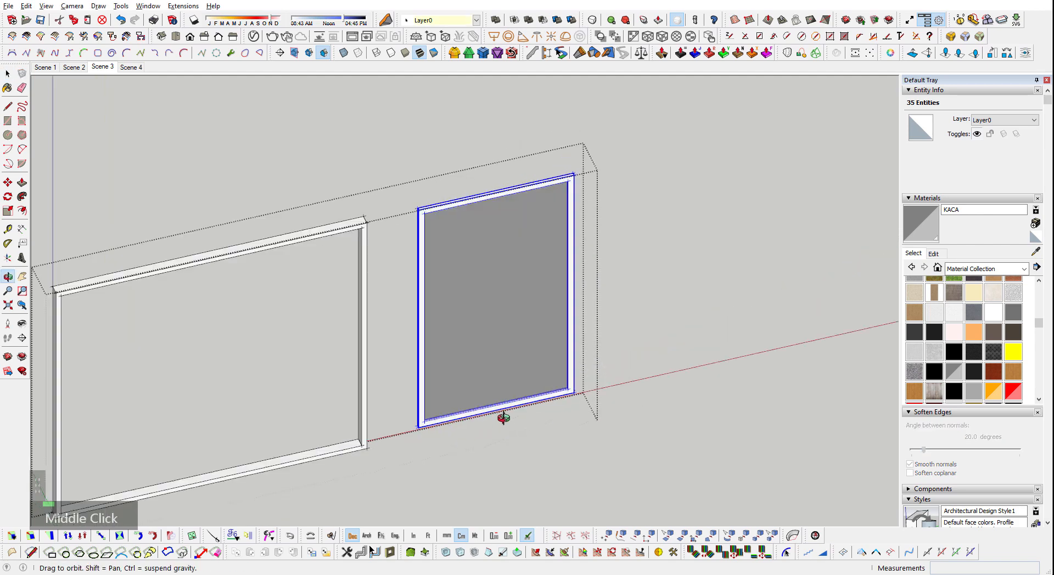
pyautogui.scroll(6, 492, 440)
pyautogui.press('m')
pyautogui.keyDown('shift'); pyautogui.moveTo(426, 394); pyautogui.dragTo(498, 454, button='middle'); pyautogui.keyUp('shift')
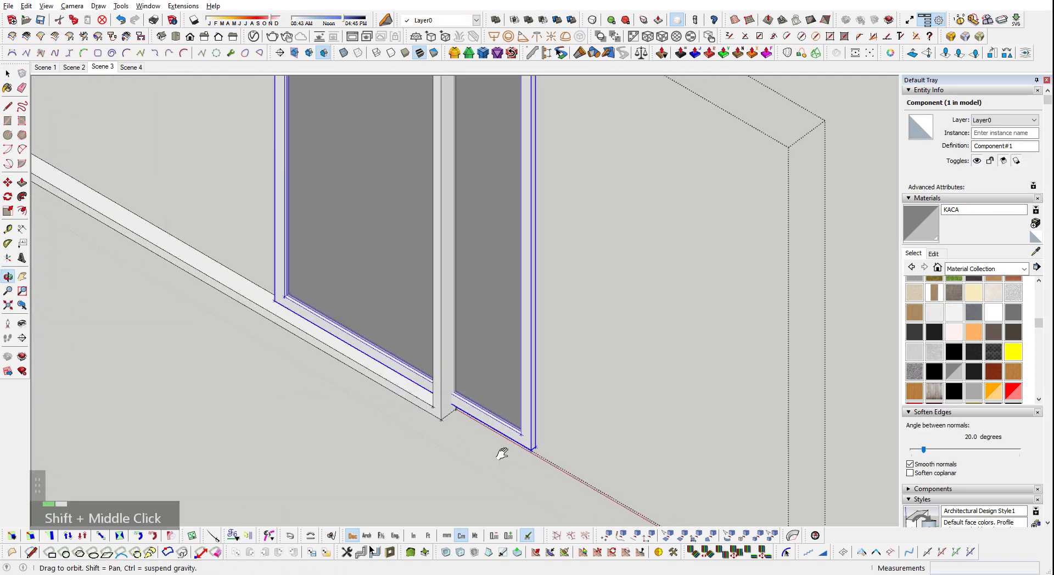
pyautogui.scroll(2, 377, 329)
pyautogui.moveTo(582, 377); pyautogui.dragTo(566, 416, button='middle')
pyautogui.scroll(1, 705, 417)
pyautogui.click(672, 422)
pyautogui.moveTo(662, 418); pyautogui.dragTo(181, 275, button='middle')
pyautogui.press('ctrl')
pyautogui.keyDown('shift'); pyautogui.moveTo(192, 220); pyautogui.dragTo(736, 511, button='middle'); pyautogui.keyUp('shift')
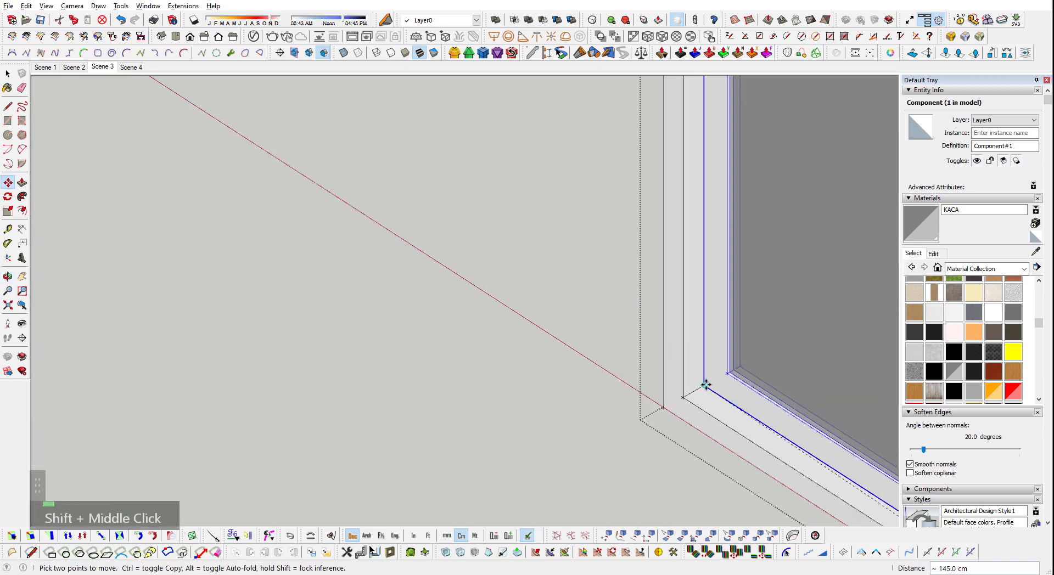
# - Copy the sash component into the other half of the outer frame and shift the copy 3 cm in depth
pyautogui.hotkey('shift', 'z')
pyautogui.moveTo(775, 388); pyautogui.dragTo(815, 404, button='middle')
pyautogui.scroll(5, 472, 437)
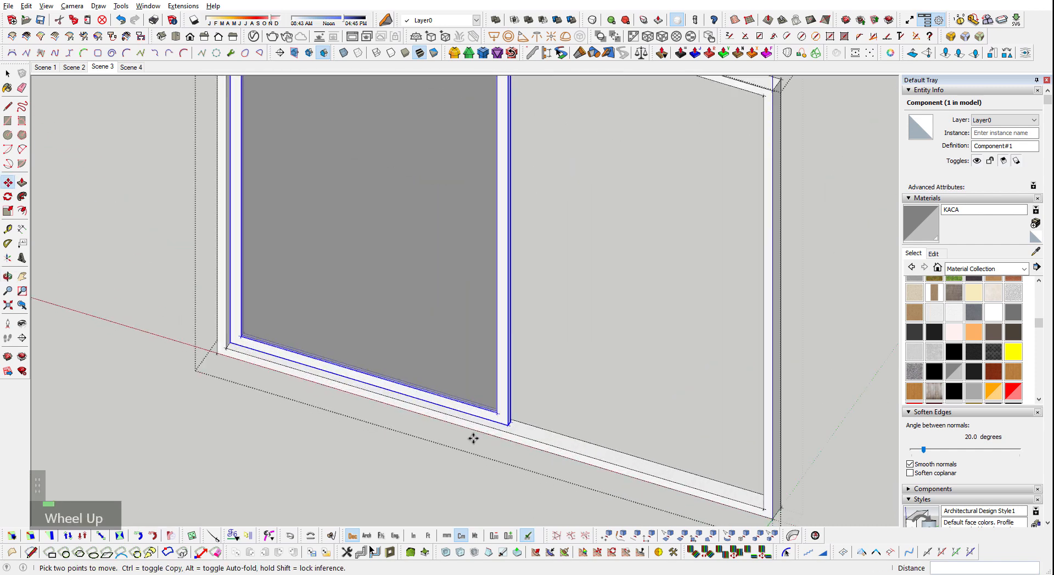
pyautogui.click(517, 421)
pyautogui.moveTo(543, 431); pyautogui.dragTo(785, 297, button='middle')
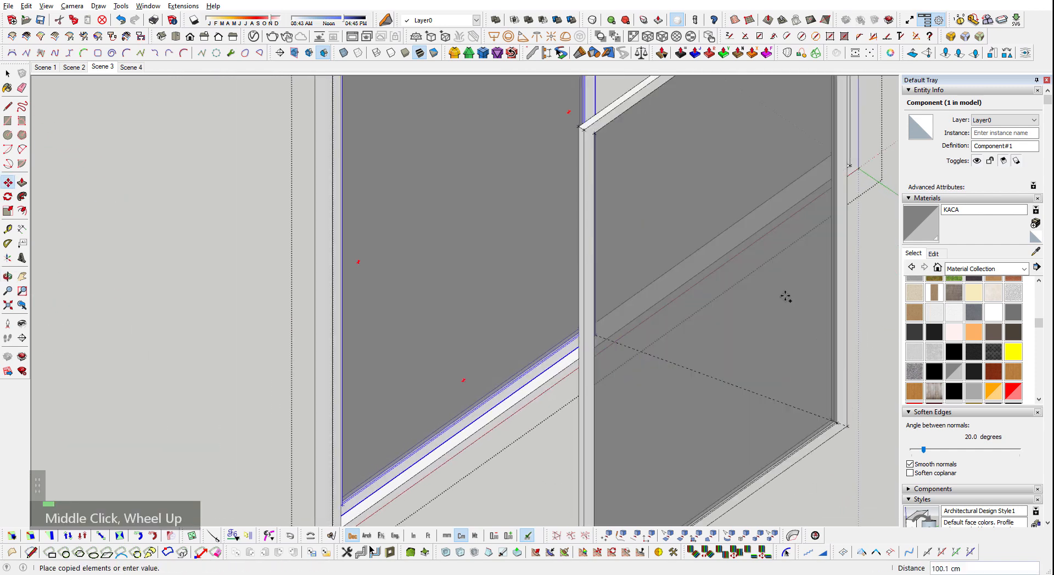
pyautogui.scroll(3, 806, 160)
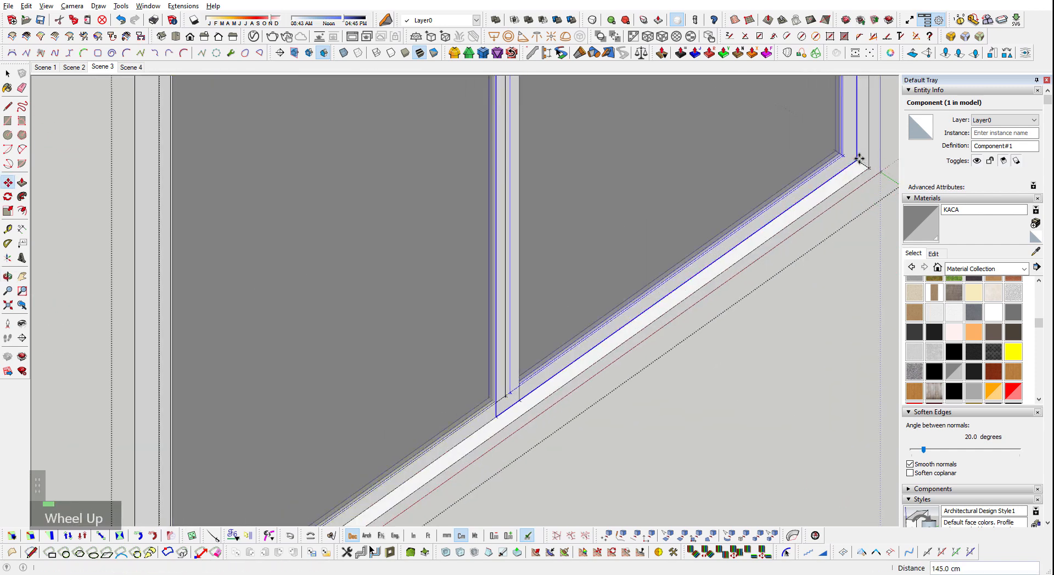
pyautogui.click(511, 406)
pyautogui.doubleClick(579, 451)
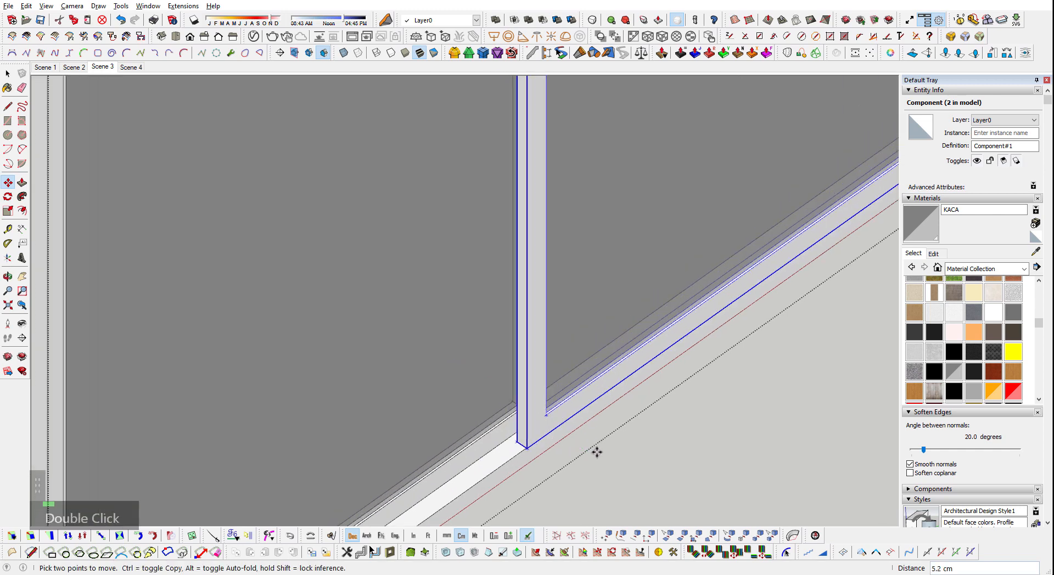
pyautogui.write('3')
pyautogui.press('Return')
pyautogui.press('space')
pyautogui.hotkey('shift', 'z')
# - Inside the sash component, offset the frame face's outline inward by 0.5 cm and recess the resulting edge strip 2 cm
pyautogui.scroll(8, 395, 346)
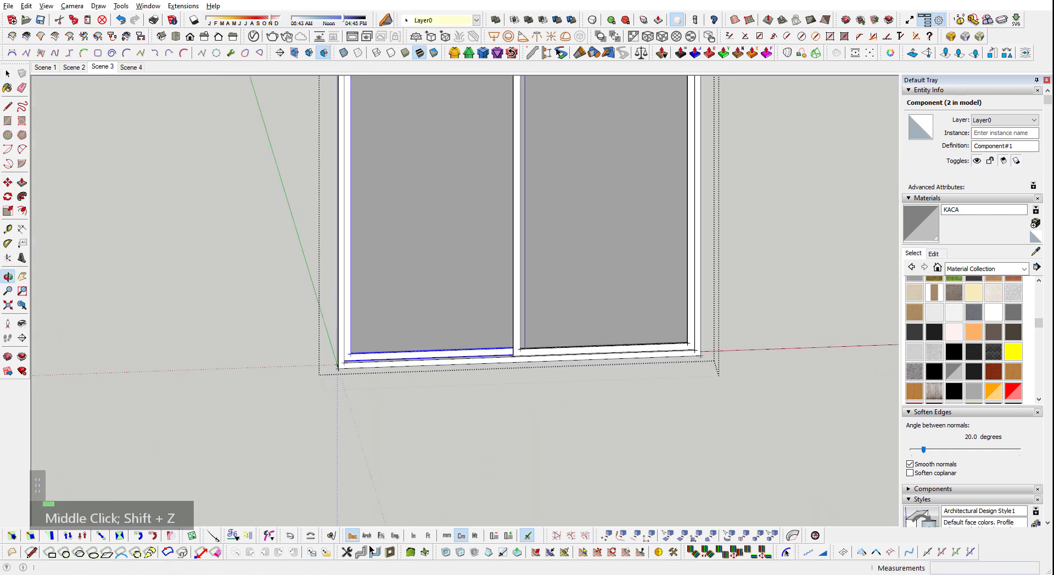
pyautogui.scroll(6, 362, 379)
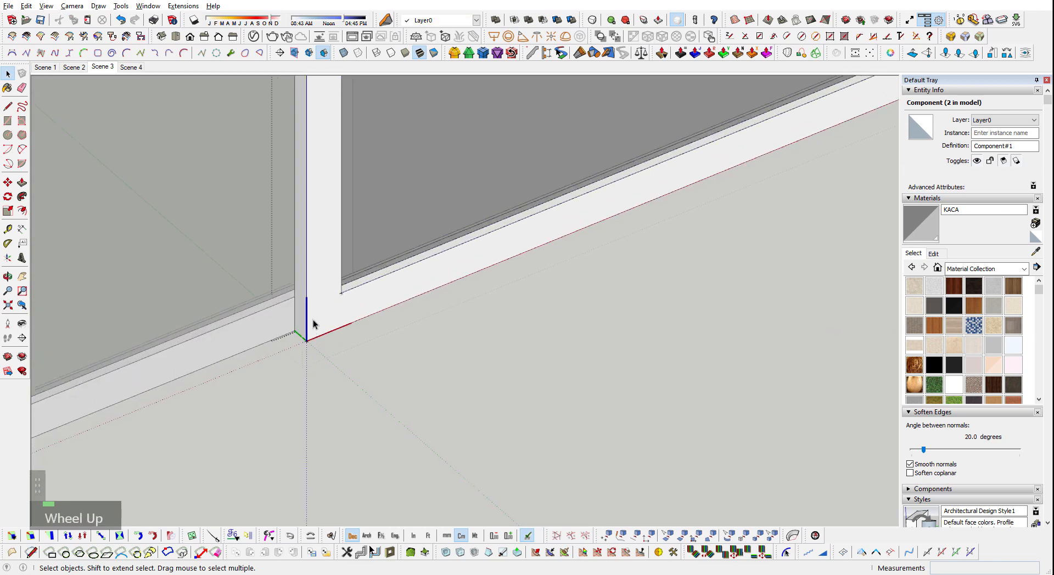
pyautogui.write('f')
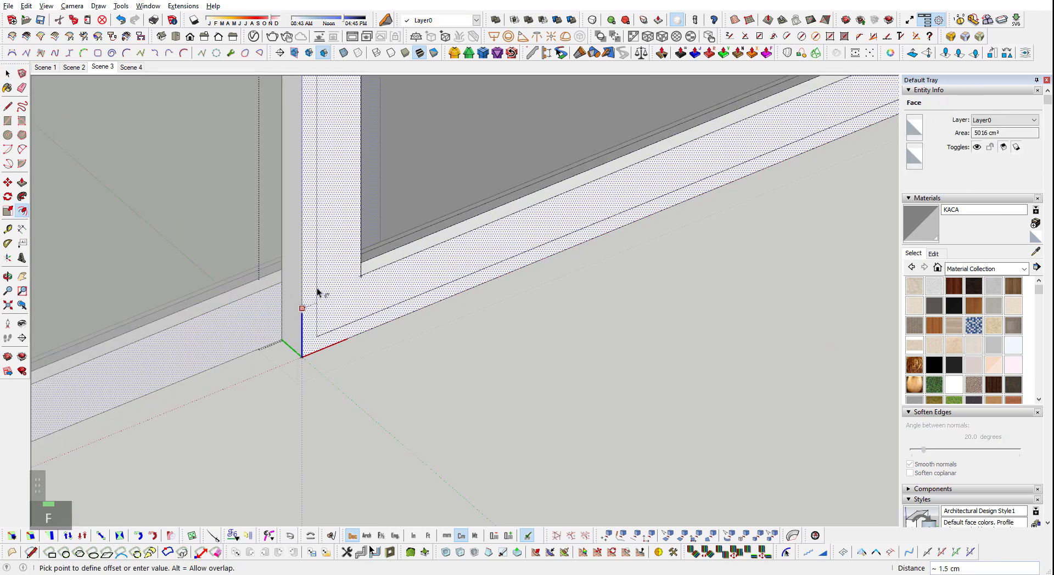
pyautogui.write('0.5')
pyautogui.press('Return')
pyautogui.press('space')
pyautogui.press('p')
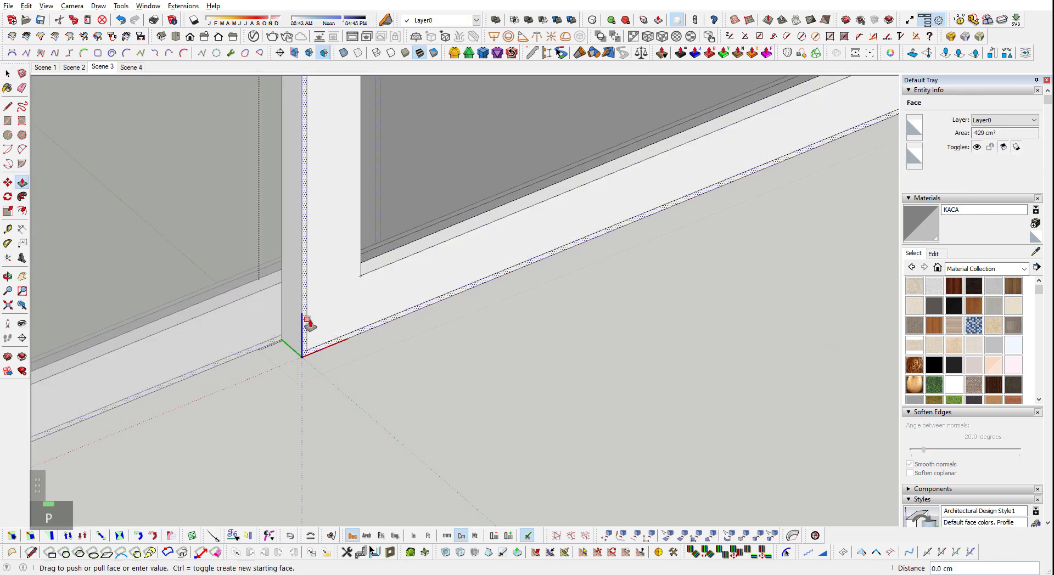
pyautogui.click(307, 322)
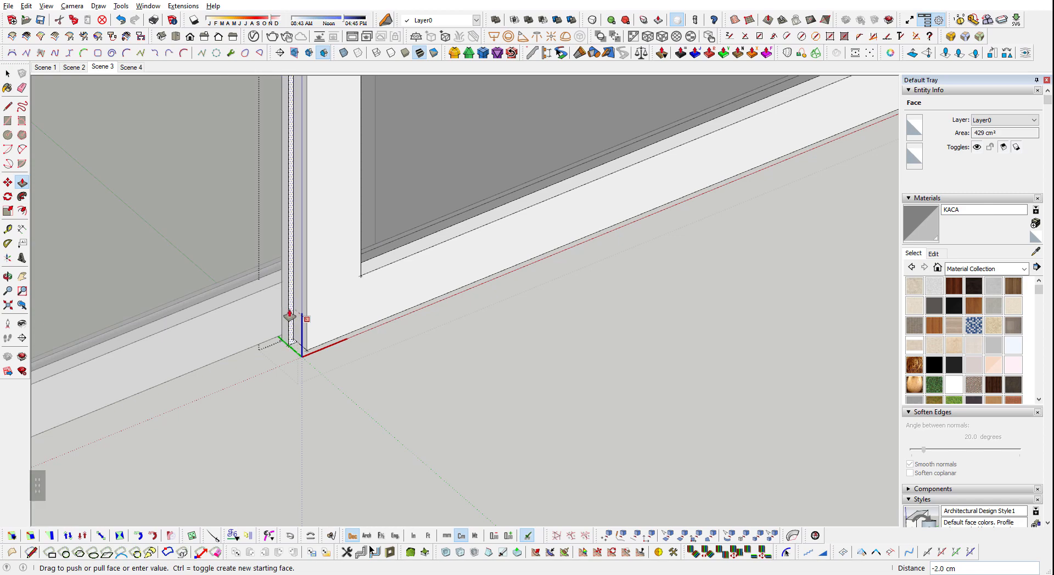
pyautogui.press('Return')
pyautogui.press('space')
pyautogui.press('Escape')
pyautogui.scroll(-3, 531, 396)
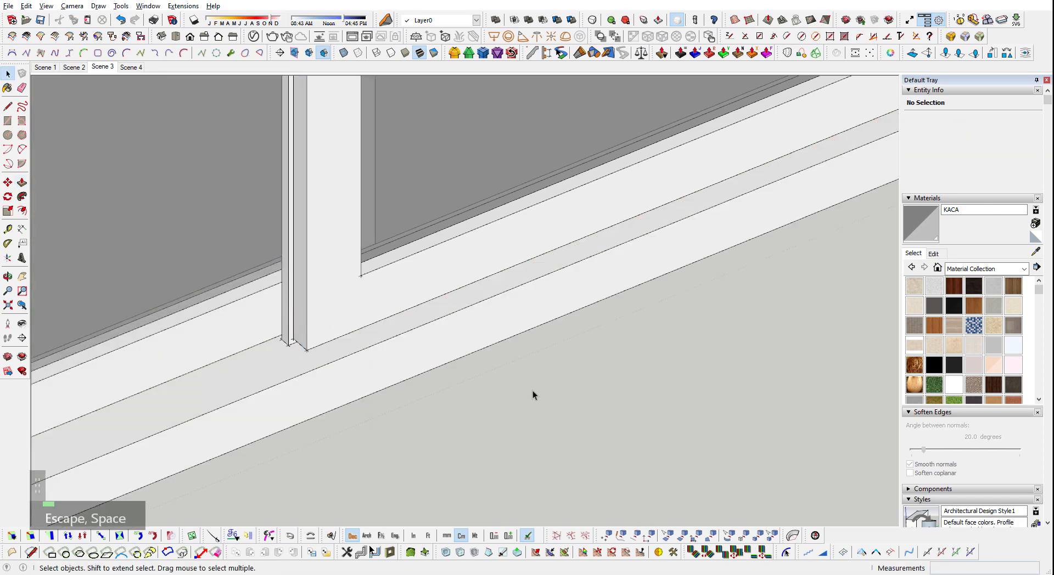
# - Select the narrow window and the sliding door groups and move them from the elevation to the house wall beside the deck
pyautogui.hotkey('shift', 'z')
pyautogui.scroll(-2, 591, 396)
pyautogui.click(628, 306)
pyautogui.scroll(-3, 628, 306)
pyautogui.moveTo(615, 322); pyautogui.dragTo(533, 379, button='middle')
pyautogui.moveTo(279, 457); pyautogui.dragTo(745, 242)
pyautogui.keyDown('shift'); pyautogui.moveTo(369, 321); pyautogui.dragTo(640, 240, button='middle'); pyautogui.keyUp('shift')
pyautogui.scroll(3, 634, 236)
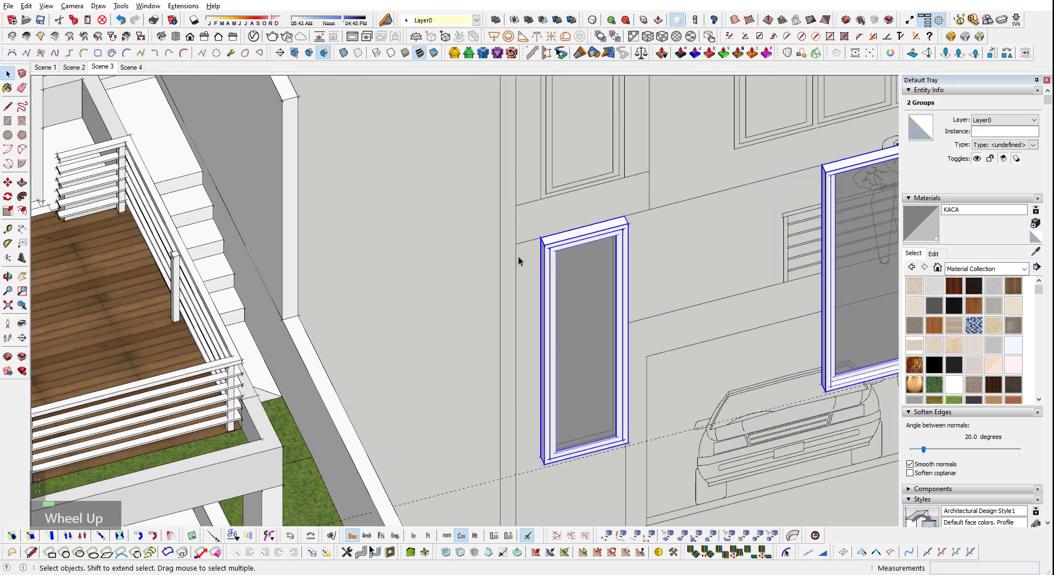
pyautogui.press('m')
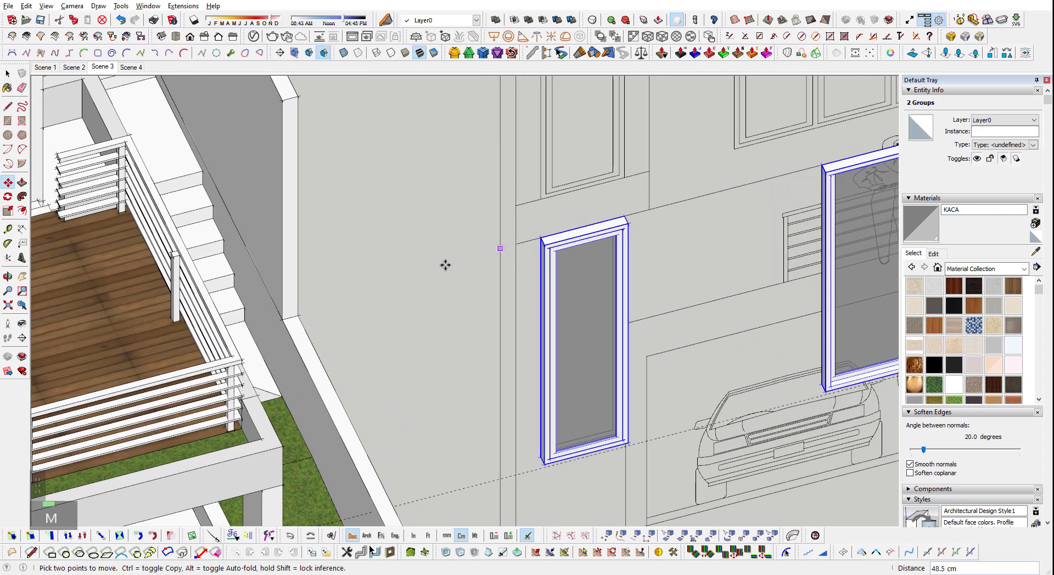
pyautogui.scroll(-2, 315, 291)
pyautogui.keyDown('shift'); pyautogui.moveTo(302, 299); pyautogui.dragTo(955, 220, button='middle'); pyautogui.keyUp('shift')
pyautogui.scroll(3, 578, 290)
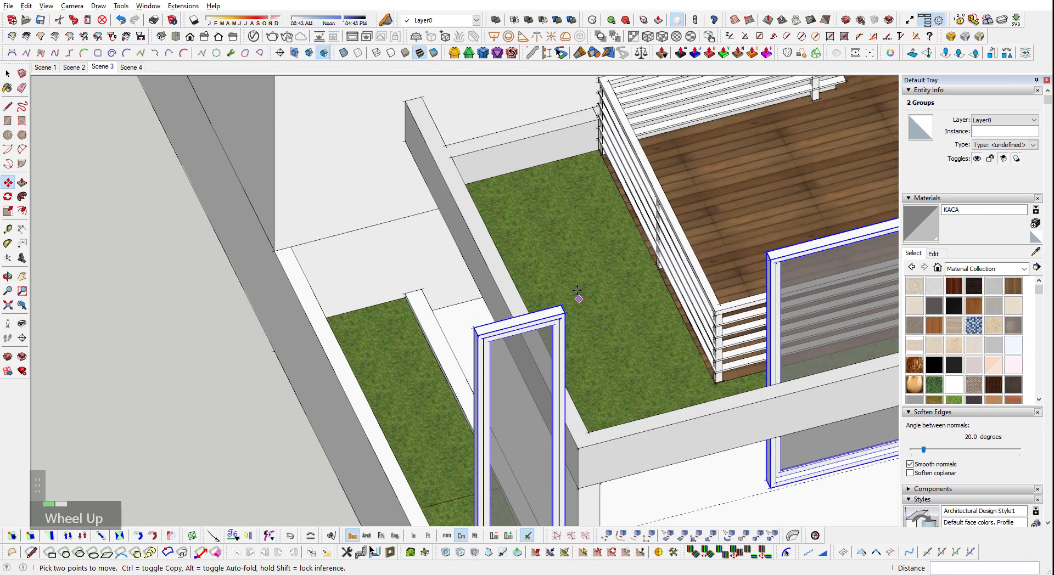
pyautogui.scroll(1, 578, 291)
pyautogui.moveTo(537, 269); pyautogui.dragTo(590, 265, button='middle')
pyautogui.scroll(-1, 590, 265)
pyautogui.keyDown('shift'); pyautogui.scroll(-1, 591, 265); pyautogui.keyUp('shift')
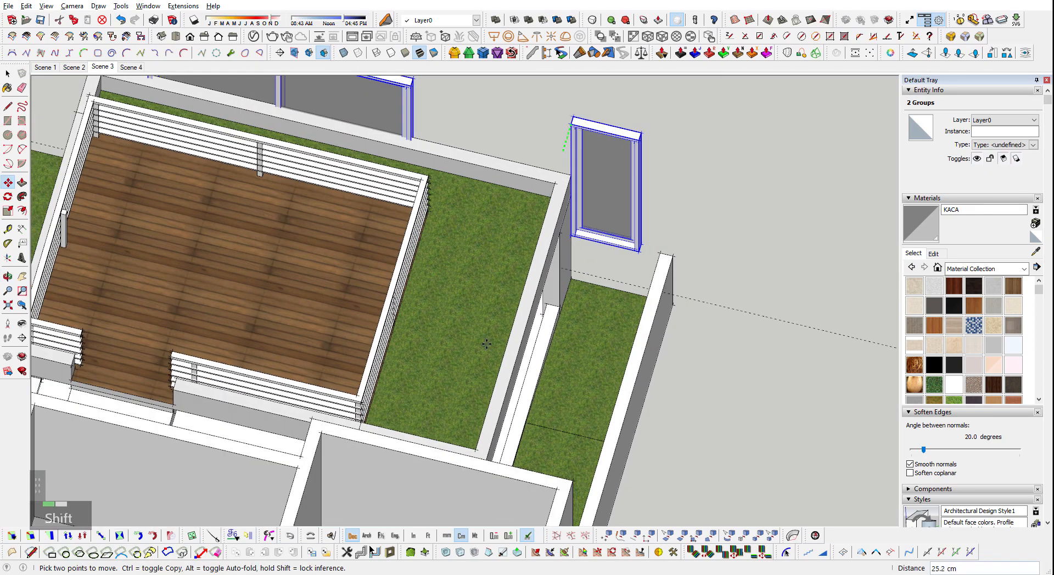
pyautogui.keyDown('shift'); pyautogui.scroll(-1, 487, 343); pyautogui.keyUp('shift')
pyautogui.keyDown('shift'); pyautogui.moveTo(406, 466); pyautogui.dragTo(442, 254, button='middle'); pyautogui.keyUp('shift')
pyautogui.scroll(2, 443, 254)
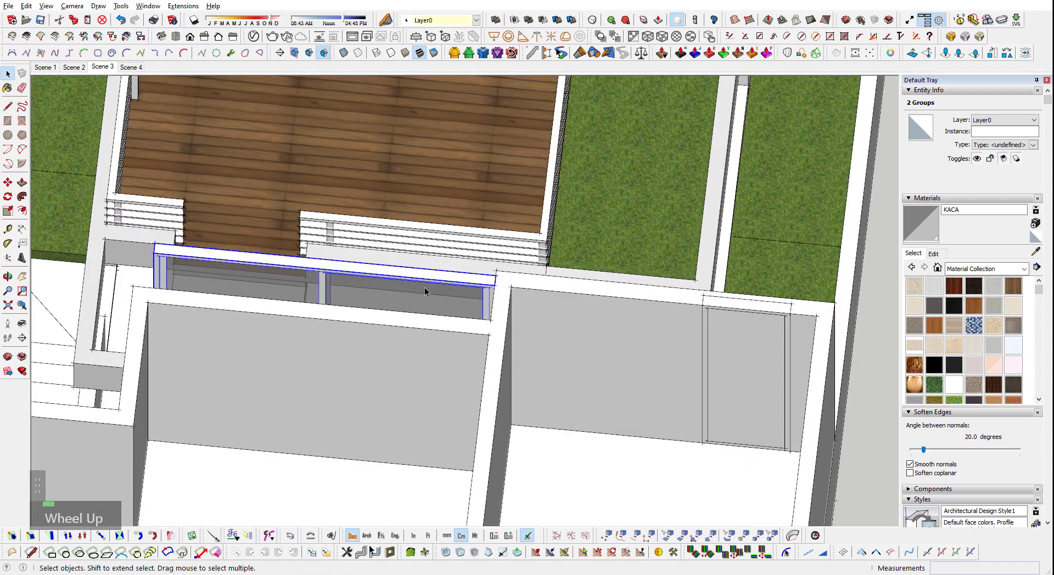
# - Move the sliding door group into the recessed wall section of the room behind the deck
pyautogui.scroll(3, 427, 292)
pyautogui.press('m')
pyautogui.click(405, 276)
pyautogui.keyDown('shift'); pyautogui.click(355, 395); pyautogui.keyUp('shift')
pyautogui.scroll(-1, 317, 253)
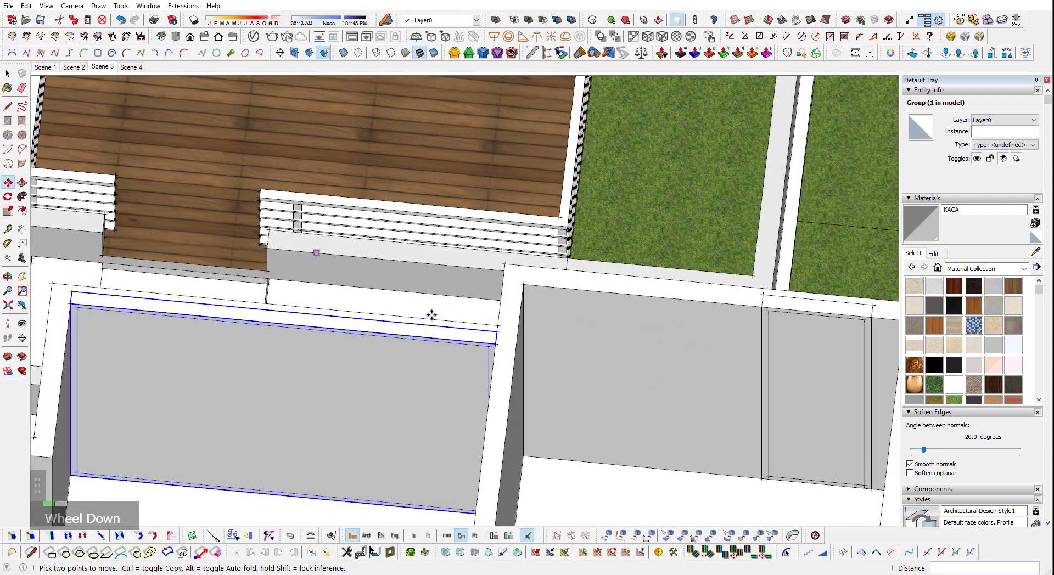
pyautogui.press('space')
# - Open the wall group and draw a rectangle marking the narrow window's opening on the end room's outer wall
pyautogui.scroll(-2, 431, 314)
pyautogui.doubleClick(539, 383)
pyautogui.moveTo(539, 384); pyautogui.dragTo(597, 313, button='middle')
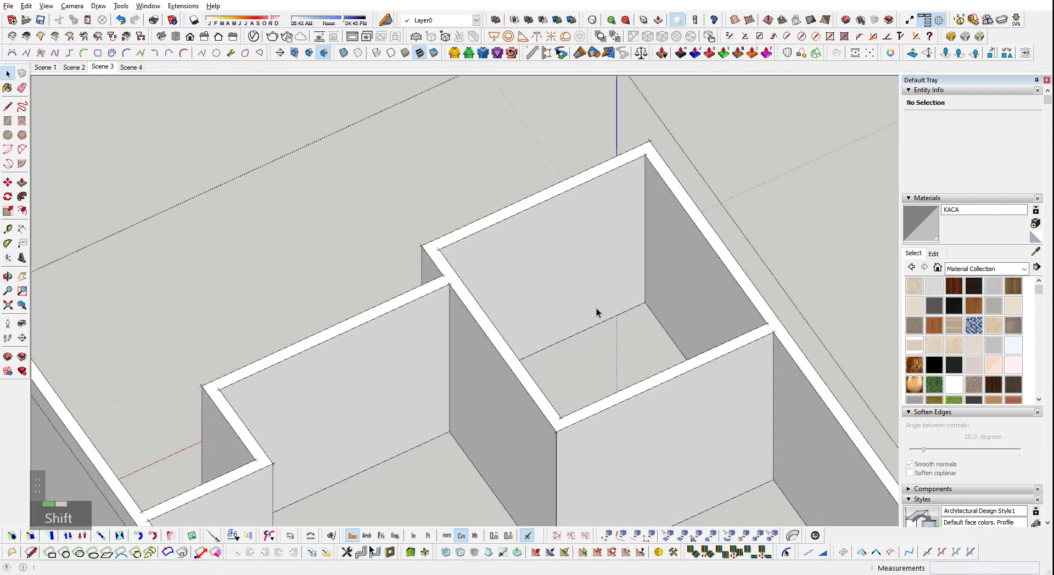
pyautogui.press('r')
pyautogui.hotkey('shift', 'q')
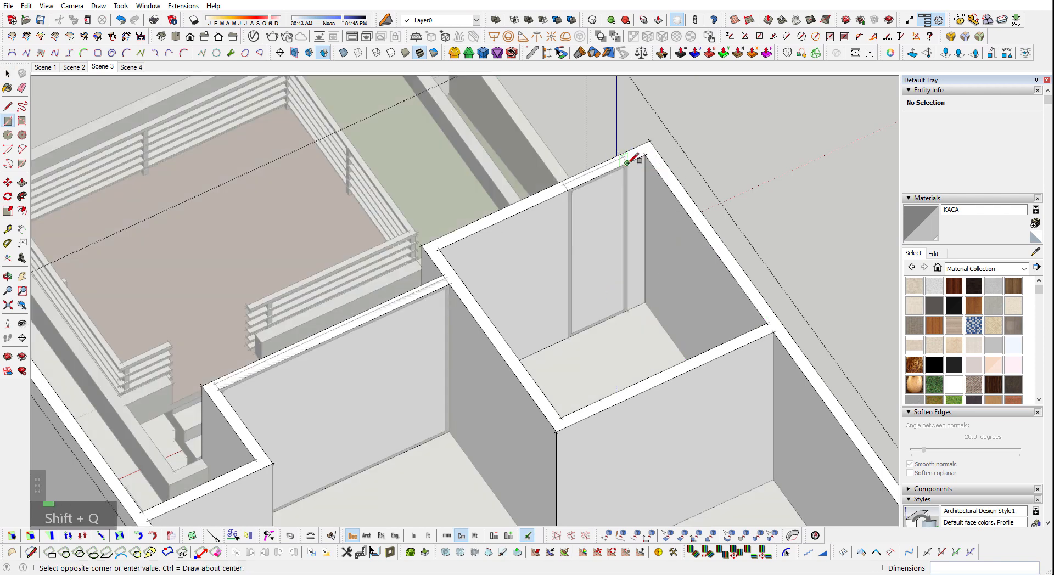
pyautogui.hotkey('shift', 'q')
pyautogui.scroll(-2, 594, 301)
pyautogui.press('space')
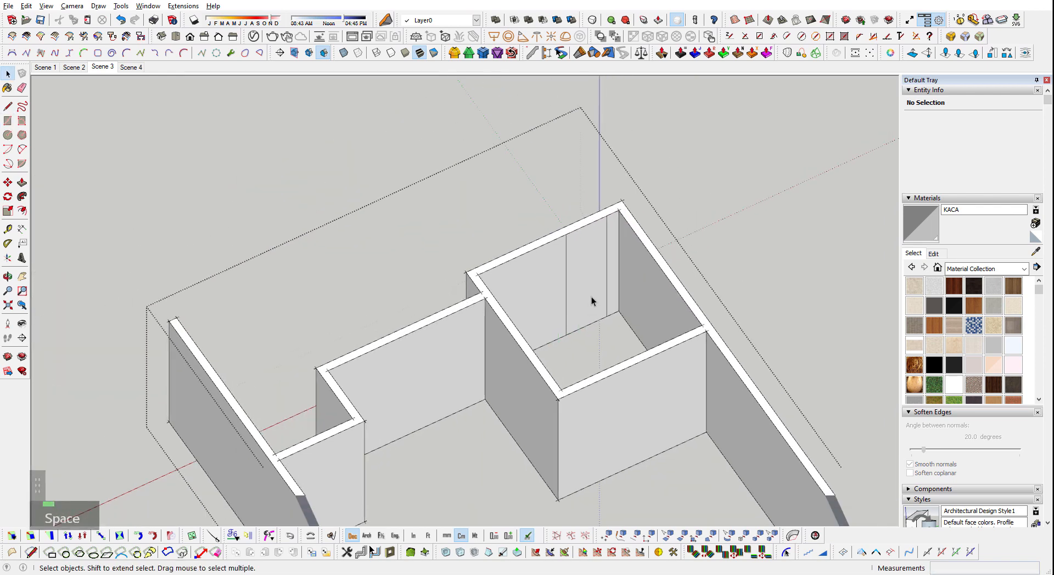
# - Push the marked rectangle through the end room's wall to cut the narrow window opening
pyautogui.scroll(2, 591, 298)
pyautogui.press('p')
pyautogui.moveTo(590, 289); pyautogui.dragTo(572, 388)
pyautogui.press('space')
pyautogui.press('e')
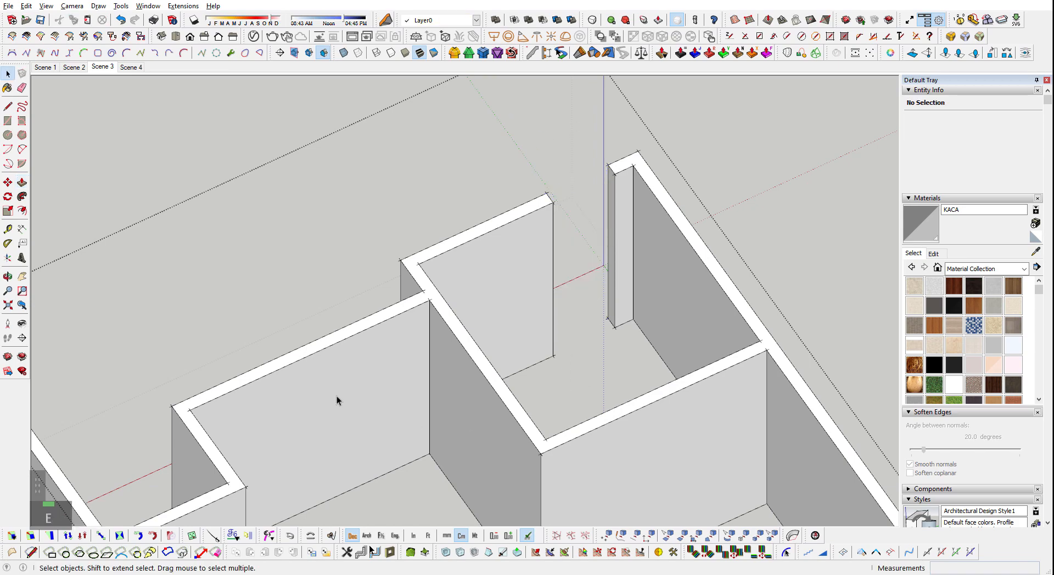
# - Push the wall section at the sliding door through its full thickness to open the room
pyautogui.press('p')
pyautogui.moveTo(337, 396); pyautogui.dragTo(256, 272)
pyautogui.press('space')
# - Draw a vertical line down the inner wall corner beside the sliding door and start moving it
pyautogui.moveTo(305, 347); pyautogui.dragTo(87, 342, button='middle')
pyautogui.hotkey('shift', 'q')
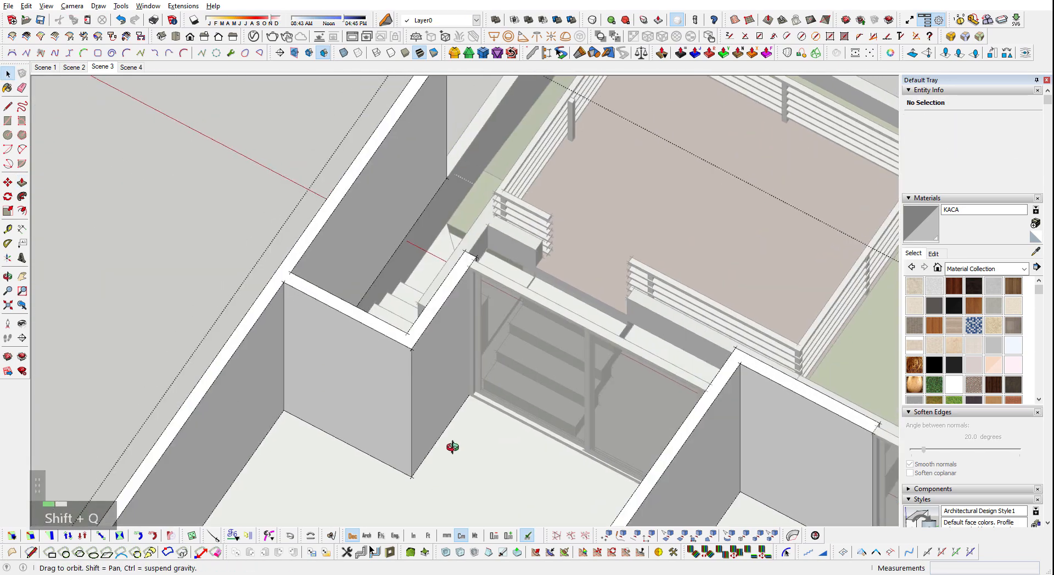
pyautogui.scroll(3, 401, 360)
pyautogui.scroll(2, 442, 401)
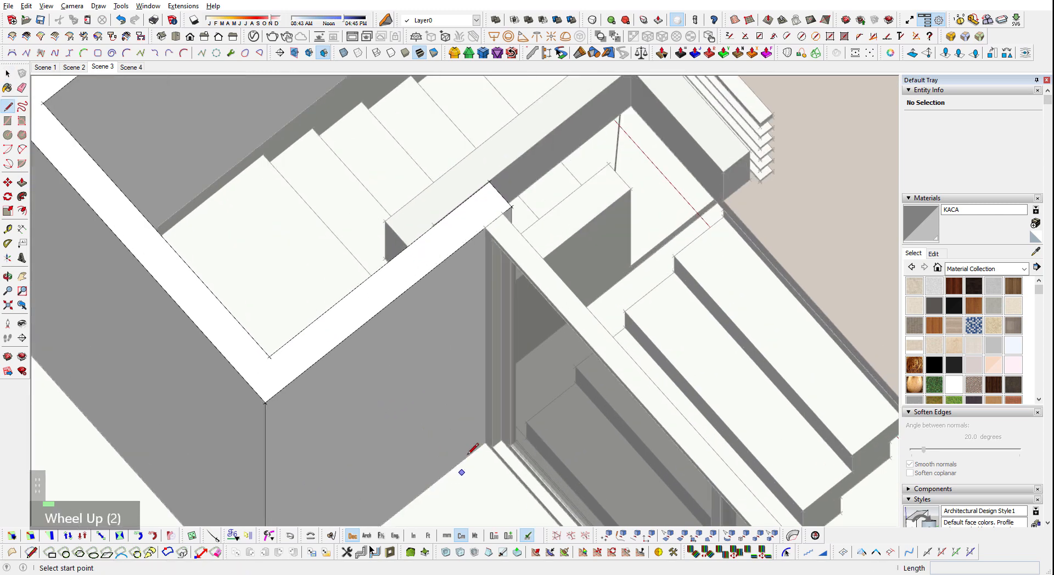
pyautogui.click(485, 228)
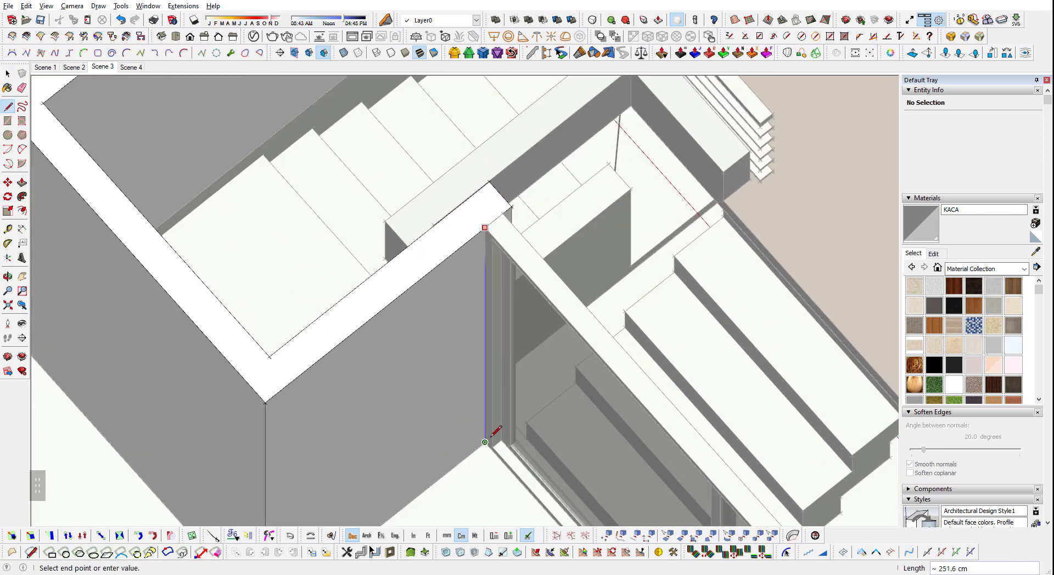
pyautogui.click(485, 442)
pyautogui.keyDown('shift'); pyautogui.scroll(-2, 494, 373); pyautogui.keyUp('shift')
pyautogui.press('space')
pyautogui.click(488, 362)
pyautogui.press('m')
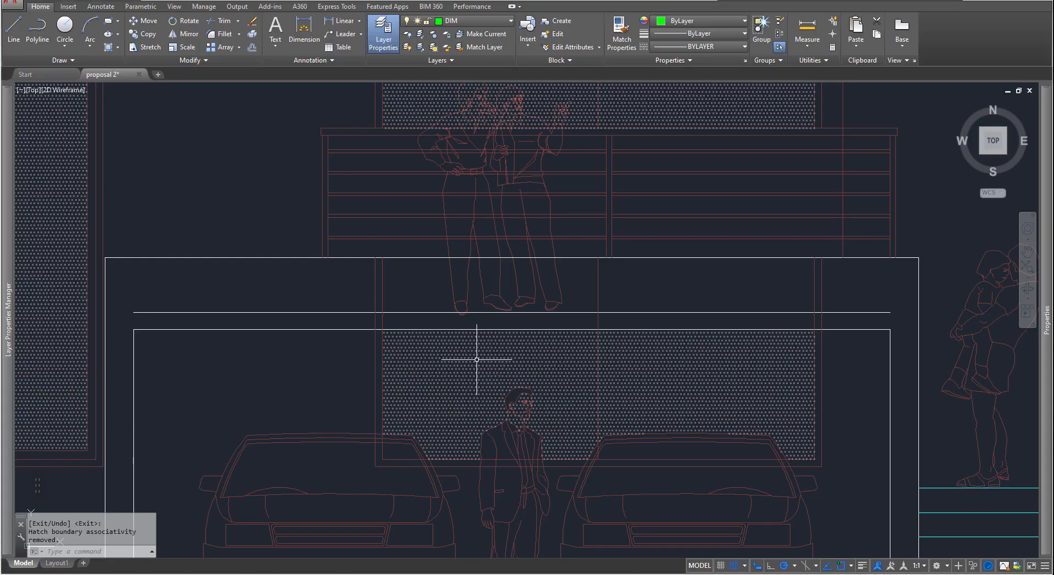
# - Measure the terrace door opening's full width on the ground floor plan, from one outer frame end to the other
pyautogui.scroll(-5, 478, 352)
pyautogui.scroll(12, 423, 315)
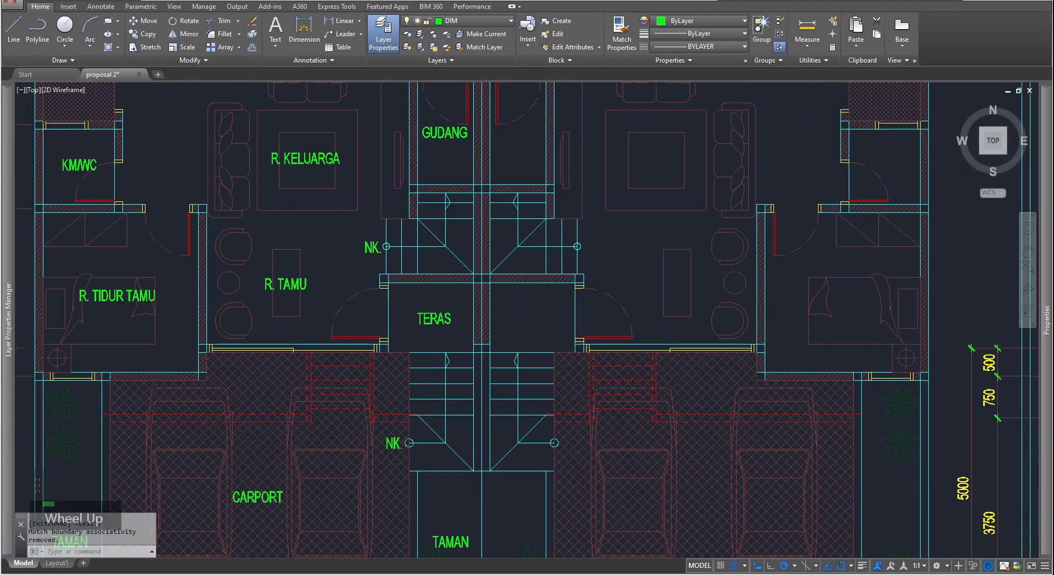
pyautogui.moveTo(622, 311); pyautogui.dragTo(372, 436, button='middle')
pyautogui.scroll(-1, 371, 436)
pyautogui.write('di')
pyautogui.press('space')
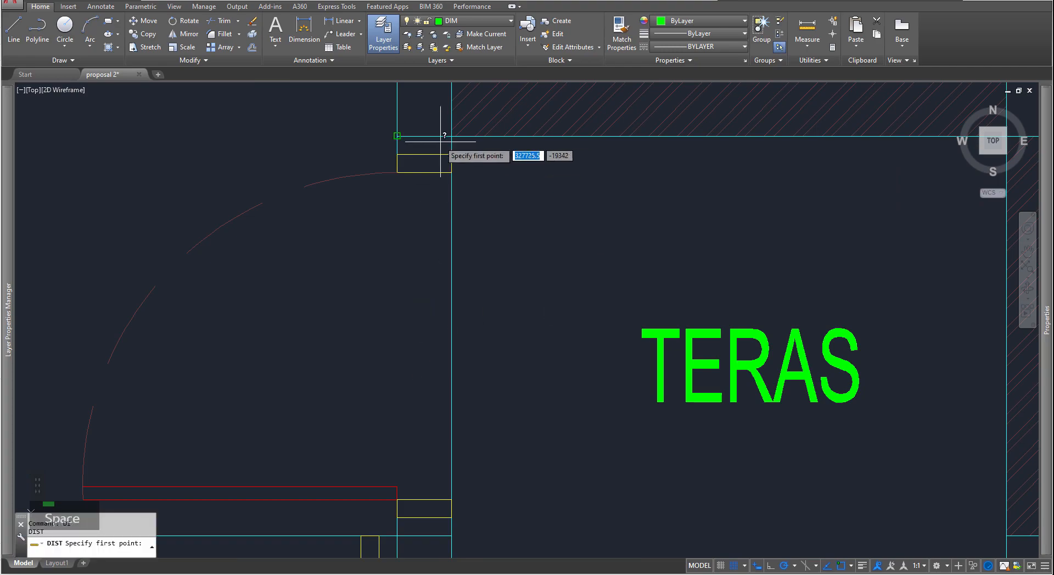
pyautogui.click(451, 154)
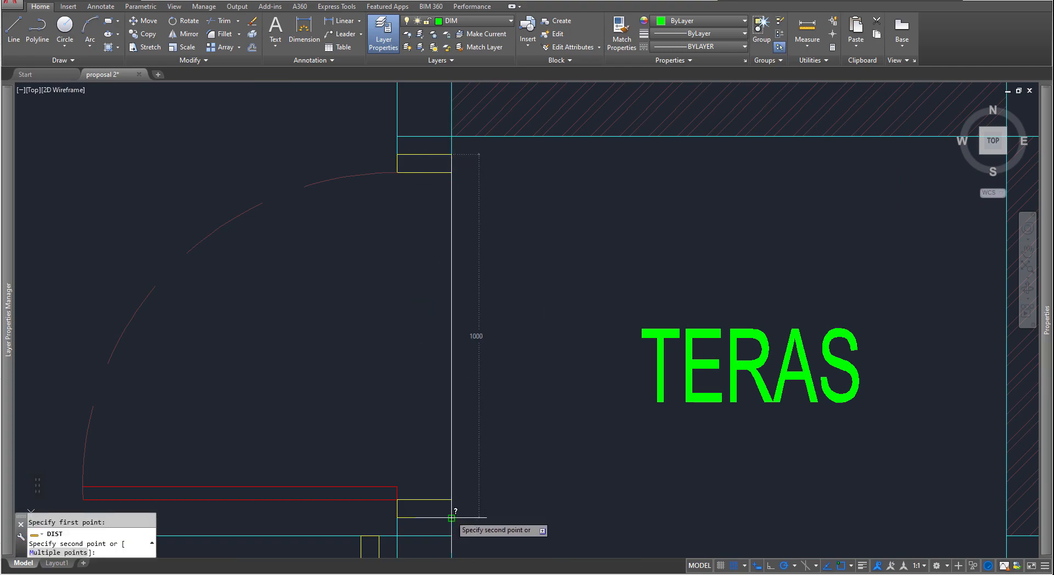
pyautogui.click(451, 518)
pyautogui.scroll(-5, 451, 519)
# - Switch to SketchUp, place the moved vertical line, and copy it 100 cm along the wall to mark the door opening
pyautogui.hotkey('alt', 'Tab')
pyautogui.click(488, 342)
pyautogui.press('ctrl')
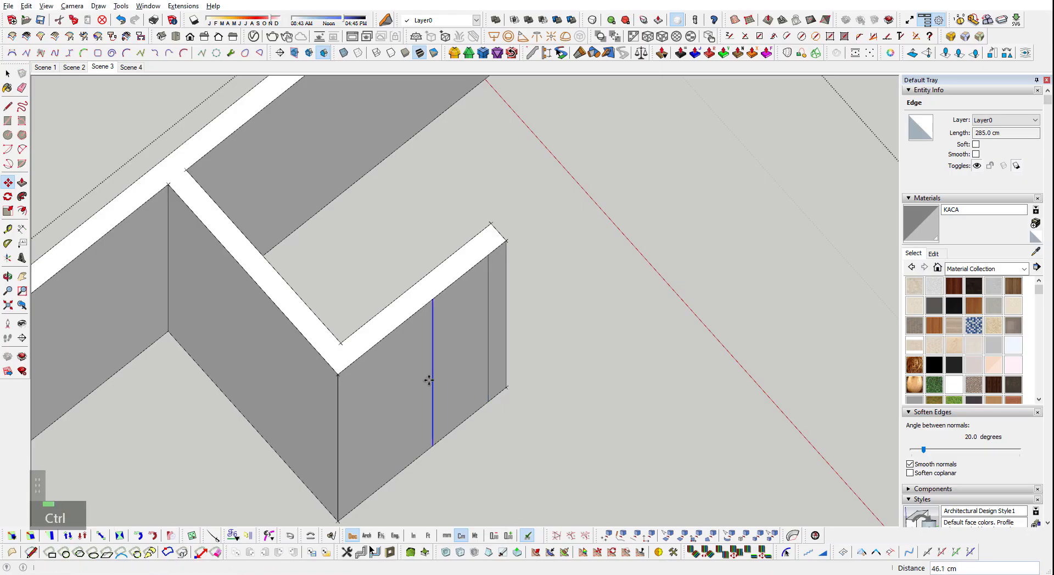
pyautogui.press('space')
# - Push the marked door section through the wall's full thickness and clear the leftover geometry to open the doorway
pyautogui.click(431, 379)
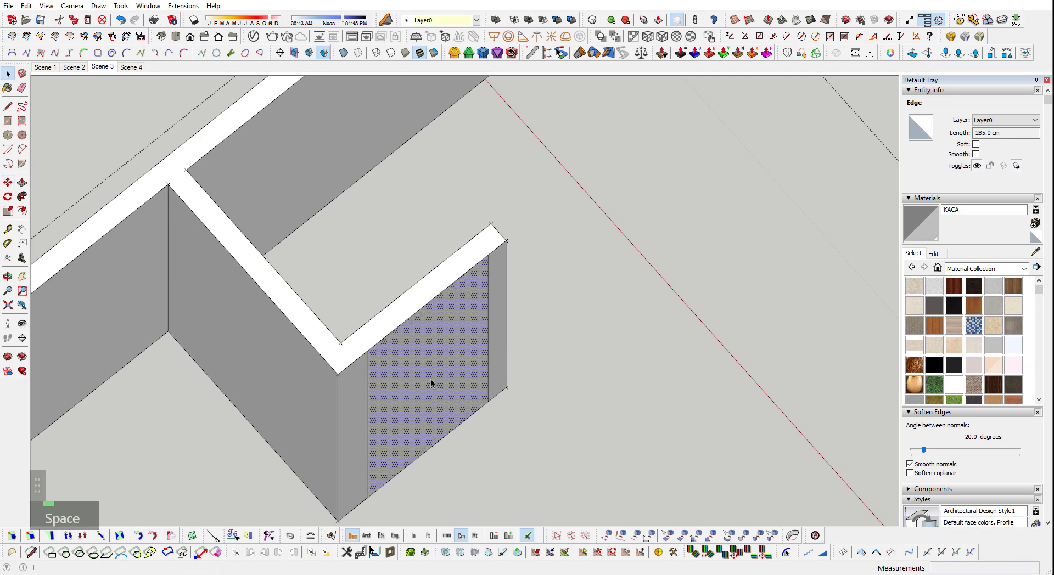
pyautogui.press('p')
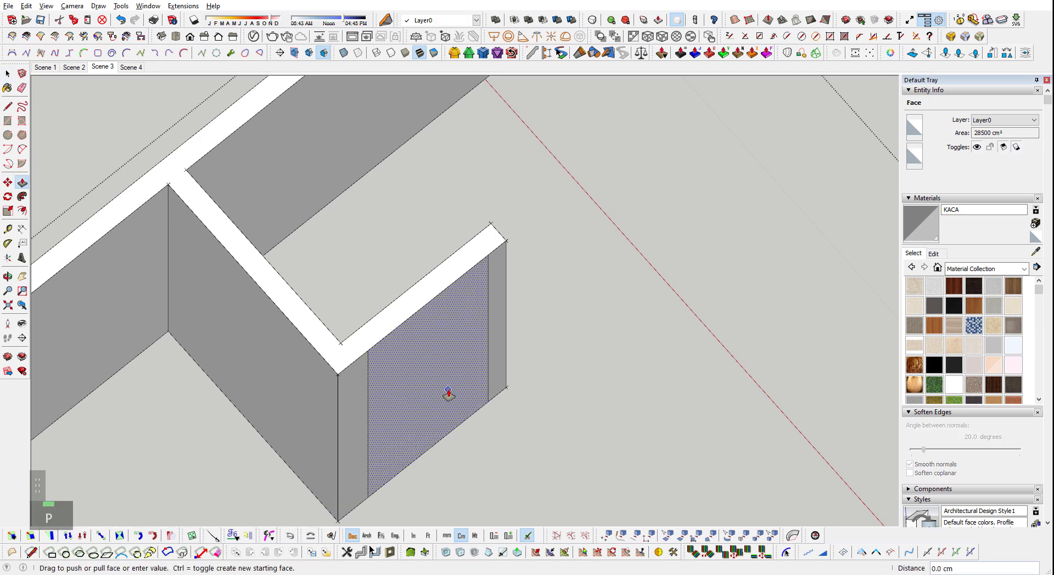
pyautogui.moveTo(430, 379); pyautogui.dragTo(426, 300)
pyautogui.press('space')
pyautogui.press('Delete')
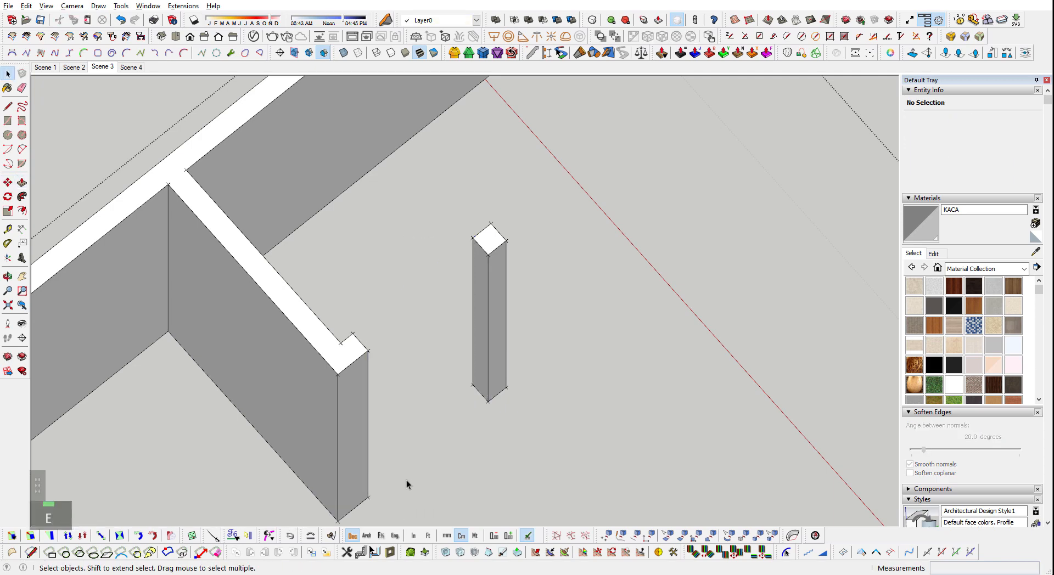
# - Leave the wall group, paste the copied door face into the new opening, group it, and open the group for editing
pyautogui.press('Escape')
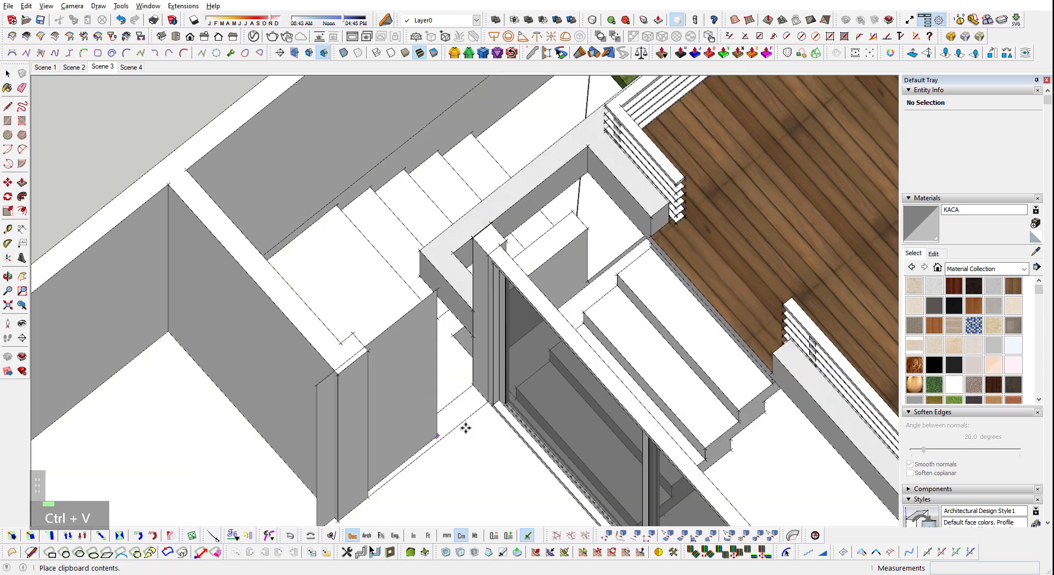
pyautogui.scroll(4, 487, 399)
pyautogui.click(489, 403)
pyautogui.press('space')
pyautogui.moveTo(475, 402); pyautogui.dragTo(396, 233, button='middle')
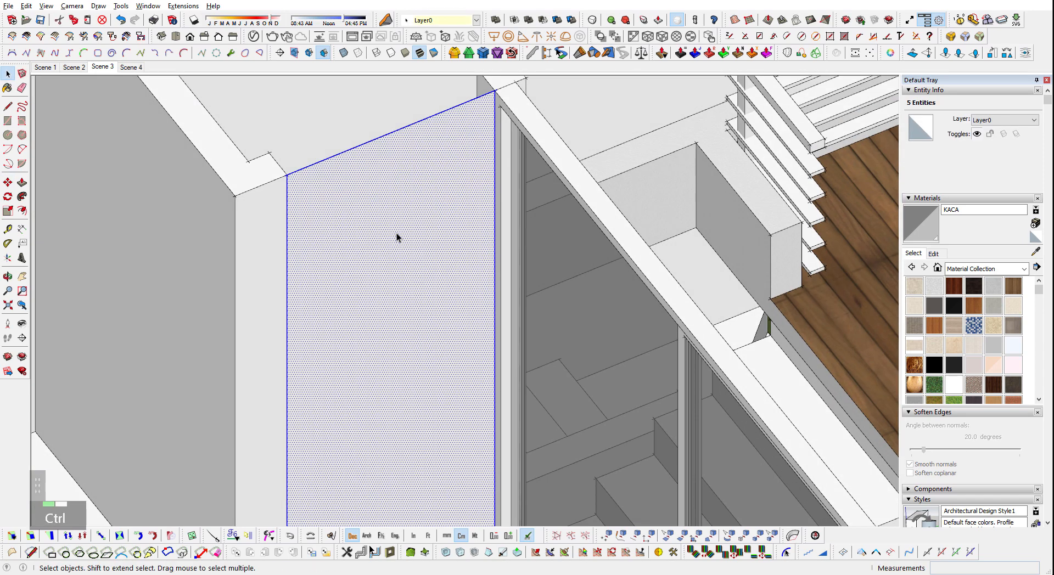
pyautogui.hotkey('ctrl', 'g')
pyautogui.doubleClick(426, 346)
pyautogui.hotkey('shift', 'z')
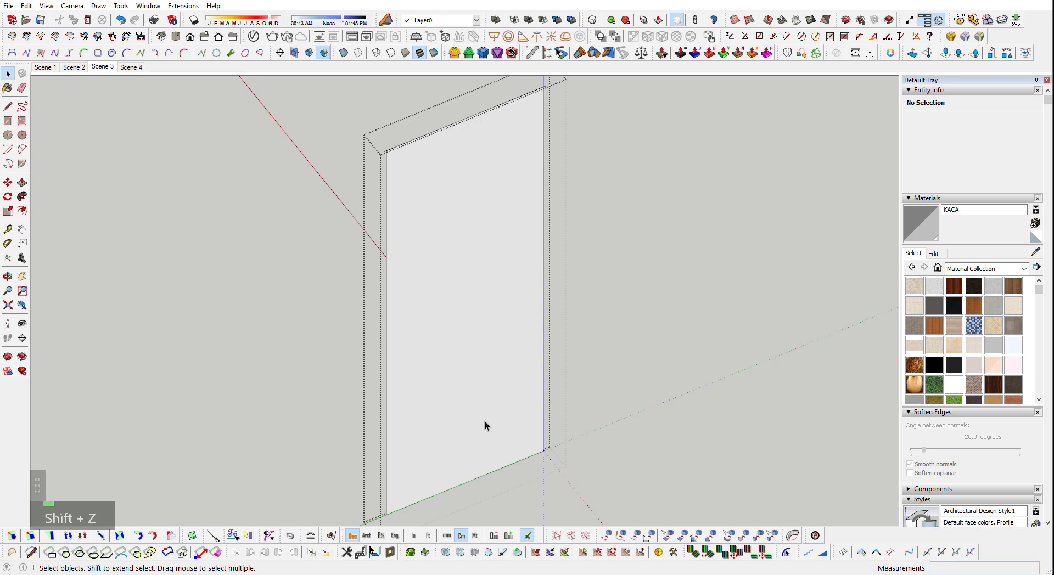
# - Try to offset only the door face's two side edges and top edge to outline the frame
pyautogui.moveTo(485, 423); pyautogui.dragTo(430, 238, button='middle')
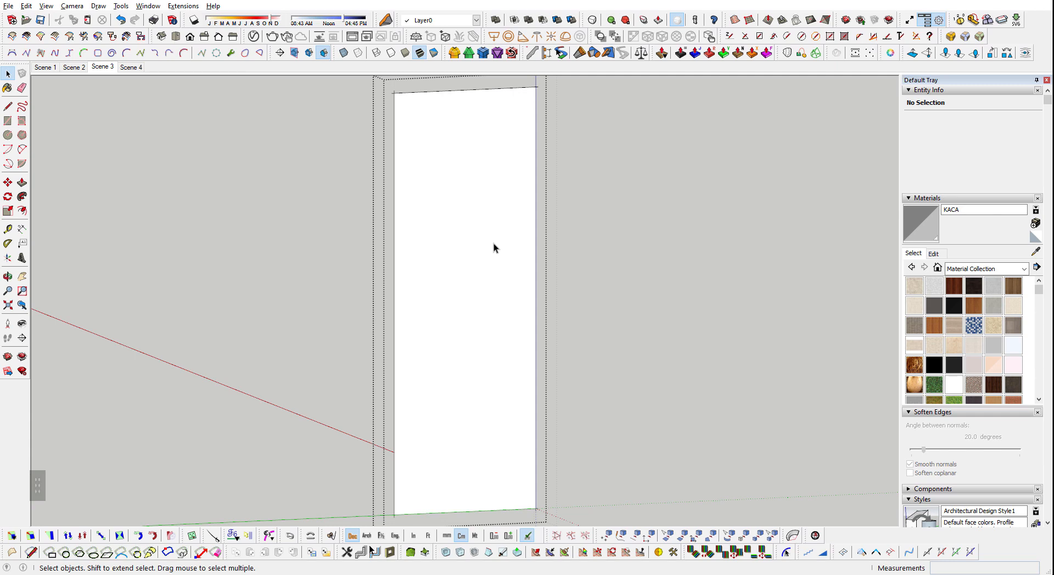
pyautogui.moveTo(502, 277); pyautogui.dragTo(526, 313, button='middle')
pyautogui.keyDown('shift'); pyautogui.moveTo(526, 313); pyautogui.dragTo(401, 373, button='middle'); pyautogui.keyUp('shift')
pyautogui.click(466, 356)
pyautogui.doubleClick(467, 356)
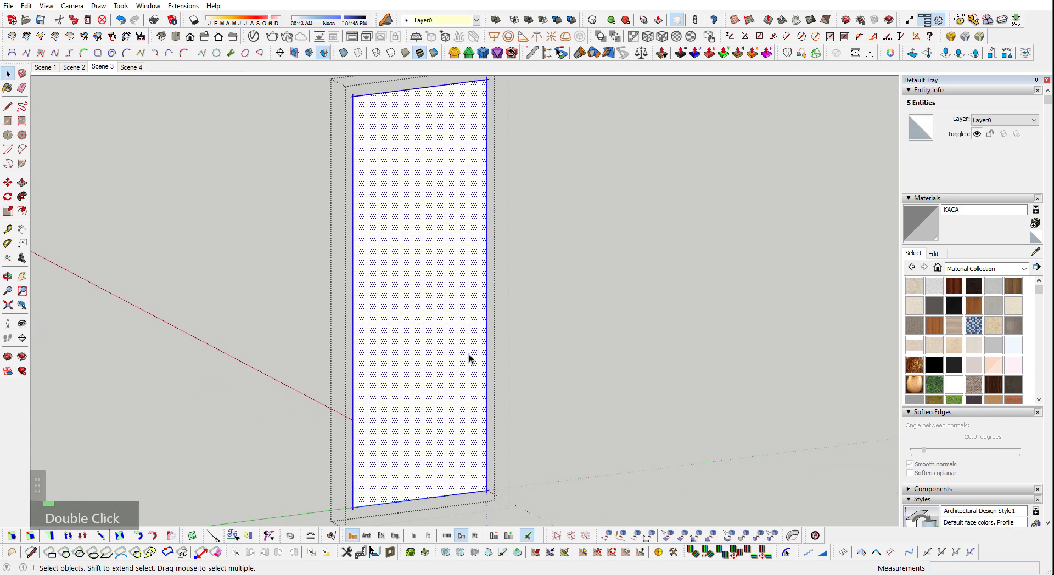
pyautogui.keyDown('ctrl'); pyautogui.keyDown('shift'); pyautogui.click(403, 336); pyautogui.keyUp('shift'); pyautogui.keyUp('ctrl')
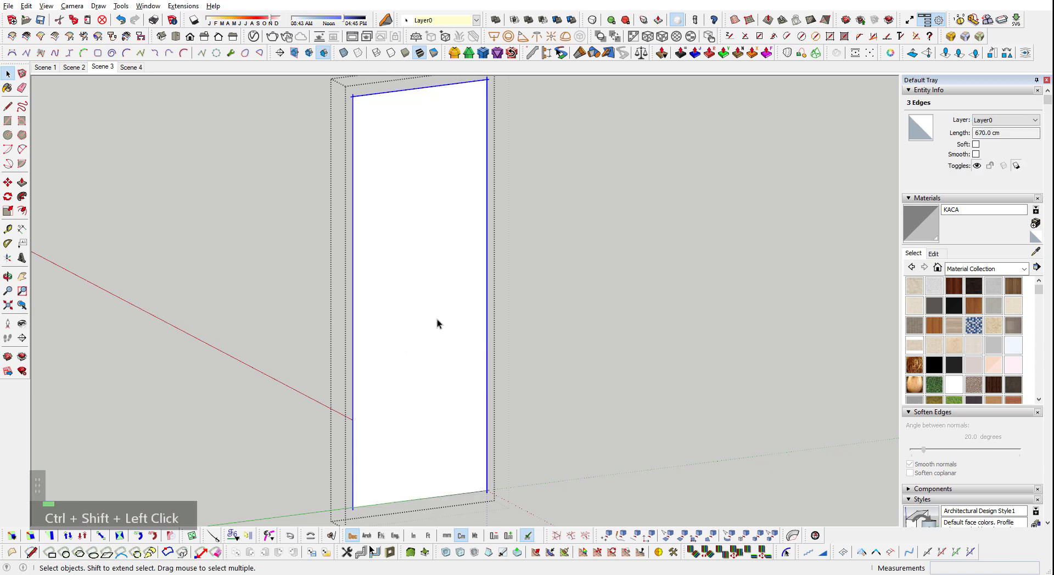
pyautogui.press('f')
pyautogui.scroll(3, 438, 340)
pyautogui.scroll(-2, 497, 351)
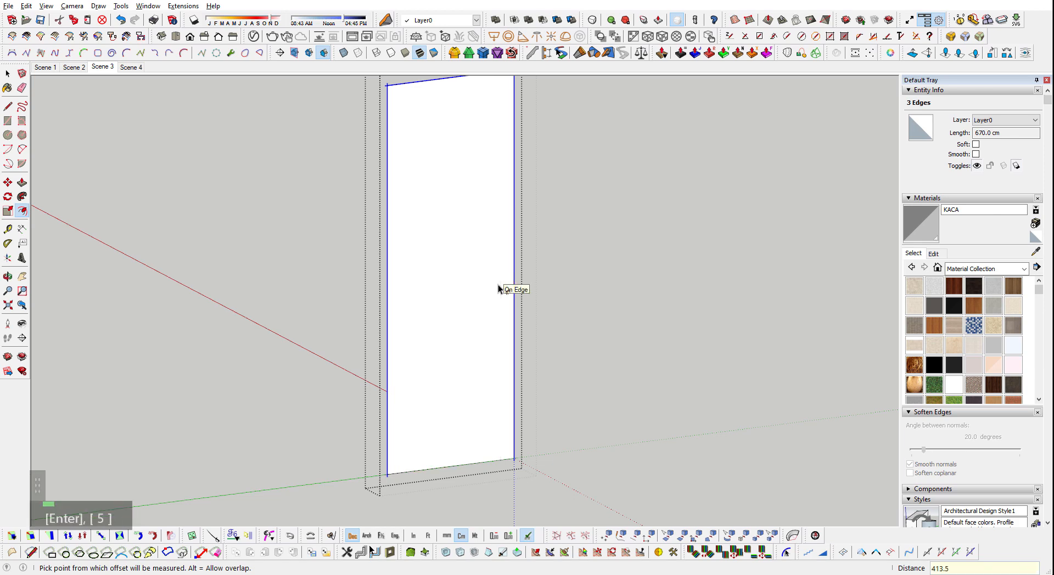
pyautogui.hotkey('ctrl', 'z')
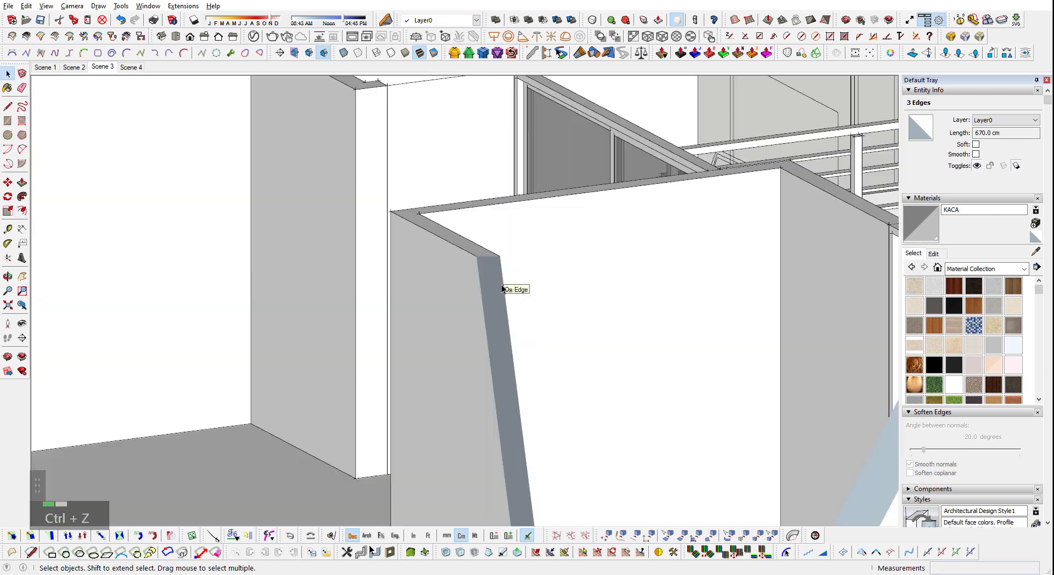
# - Offset the whole door face's outline inward by 5 cm to outline the frame
pyautogui.keyDown('shift'); pyautogui.moveTo(459, 165); pyautogui.dragTo(440, 223, button='middle'); pyautogui.keyUp('shift')
pyautogui.press('f')
pyautogui.keyDown('shift'); pyautogui.scroll(2, 503, 282); pyautogui.keyUp('shift')
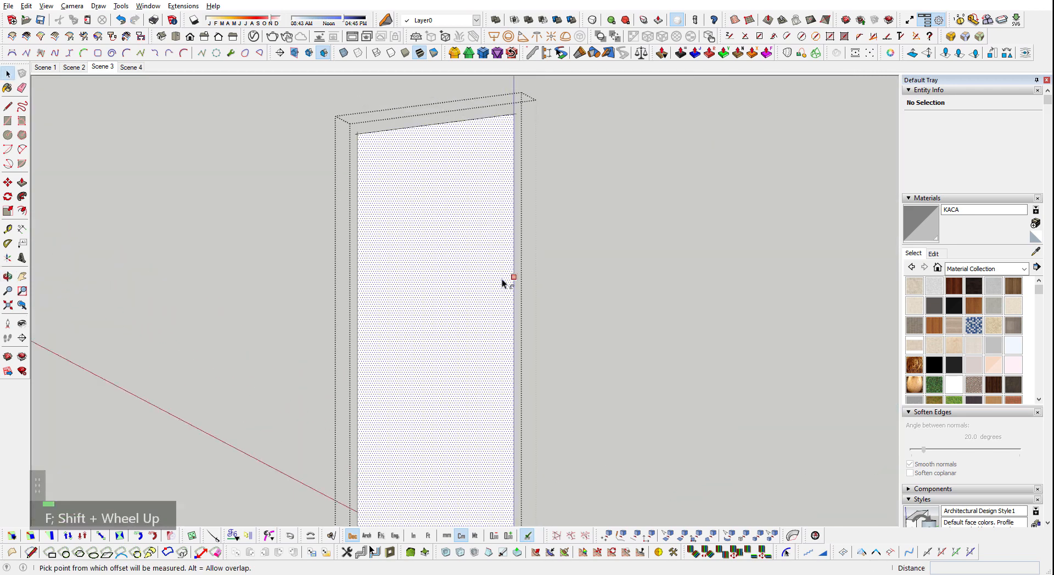
pyautogui.press('Return')
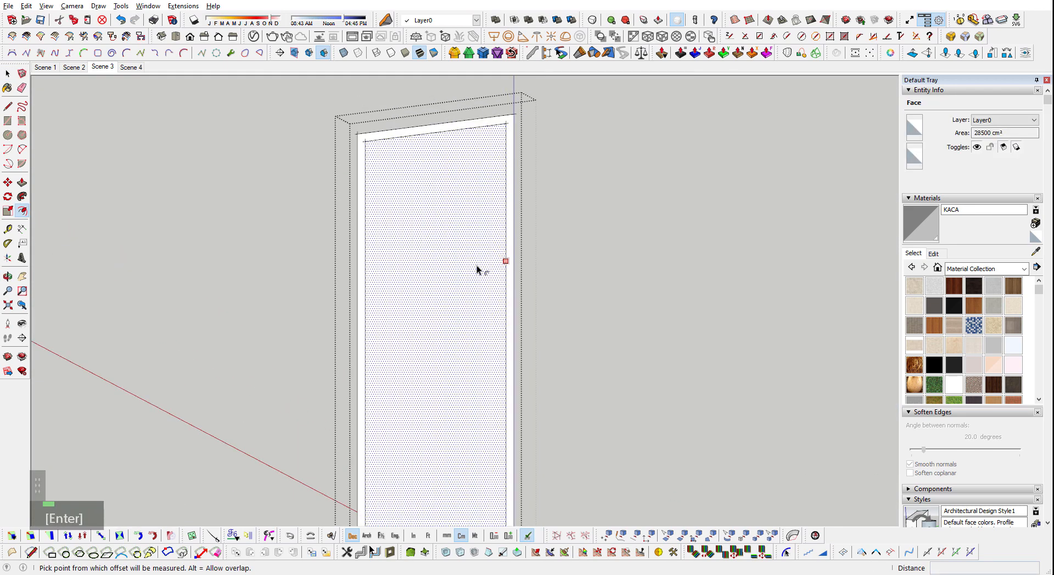
# - Move the inner outline's lower edge down 5 cm onto the door face's bottom edge
pyautogui.scroll(-2, 470, 518)
pyautogui.press('space')
pyautogui.scroll(3, 461, 442)
pyautogui.doubleClick(478, 417)
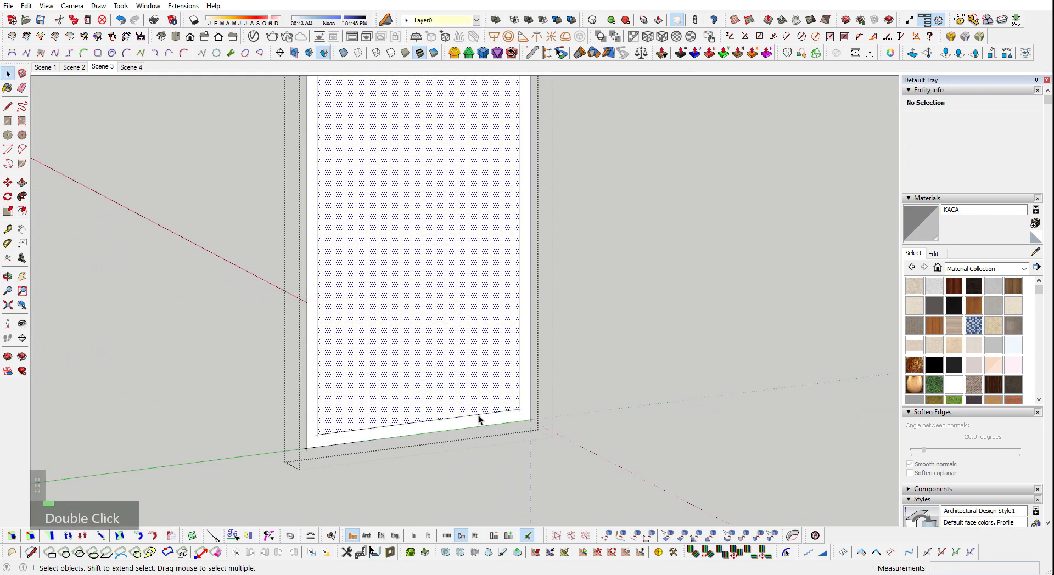
pyautogui.press('m')
pyautogui.click(486, 414)
pyautogui.press('m')
pyautogui.click(490, 414)
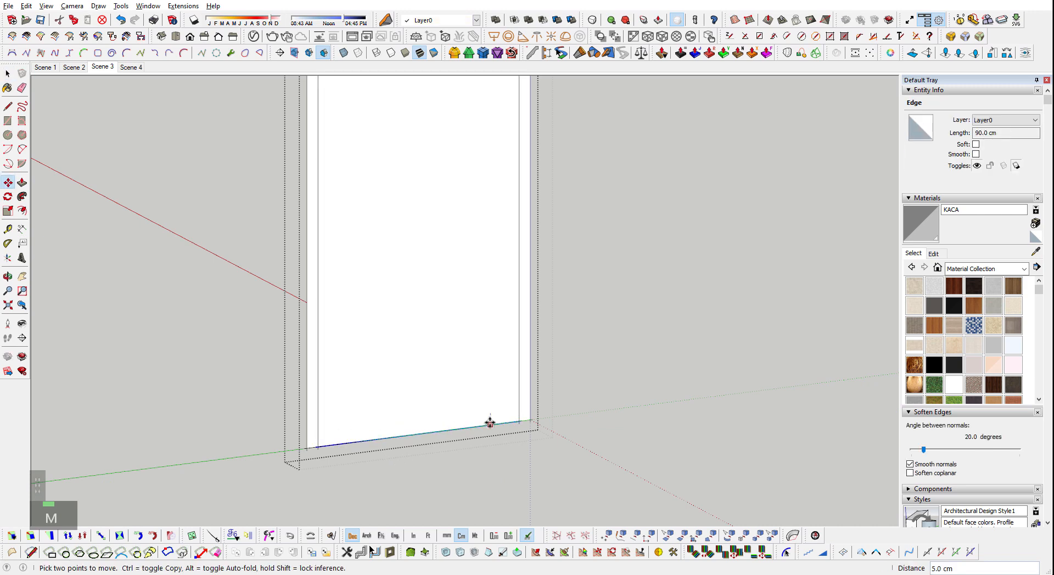
pyautogui.click(489, 425)
# - Copy the inner door face with its bottom edge beside the frame, and delete the original's bottom edge to open the frame
pyautogui.press('space')
pyautogui.keyDown('shift'); pyautogui.click(430, 308); pyautogui.keyUp('shift')
pyautogui.press('n')
pyautogui.press('space')
pyautogui.press('m')
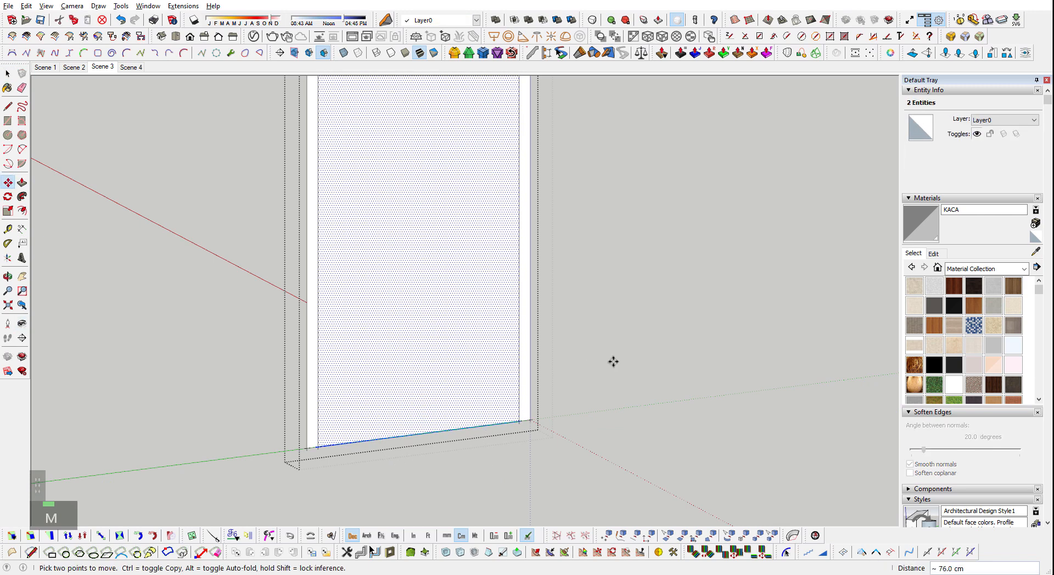
pyautogui.press('ctrl')
pyautogui.click(650, 371)
pyautogui.press('space')
pyautogui.click(461, 428)
pyautogui.press('e')
# - Extrude the door frame profile 10 cm
pyautogui.moveTo(492, 381); pyautogui.dragTo(543, 444, button='middle')
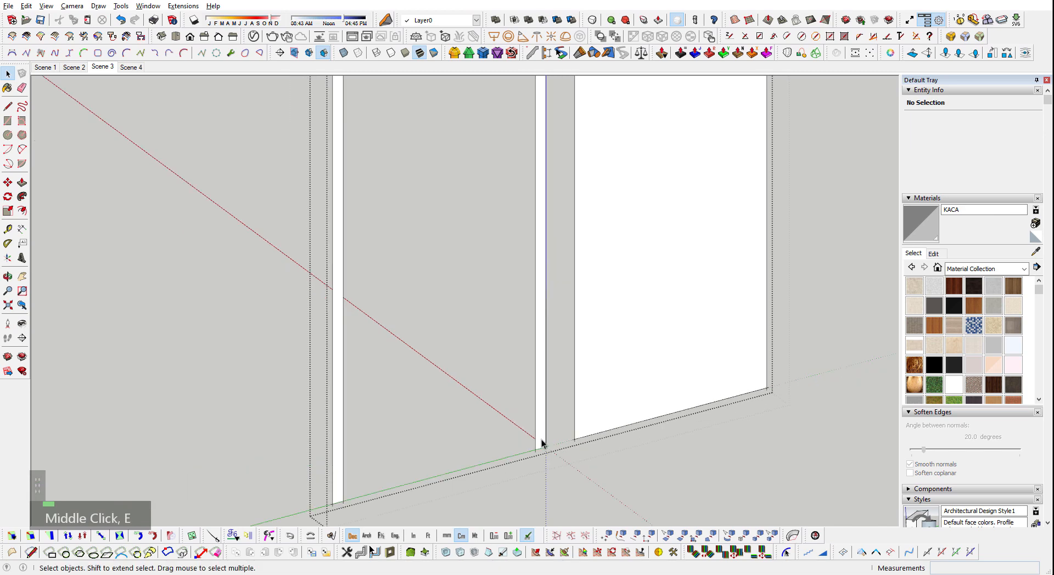
pyautogui.press('p')
pyautogui.click(539, 440)
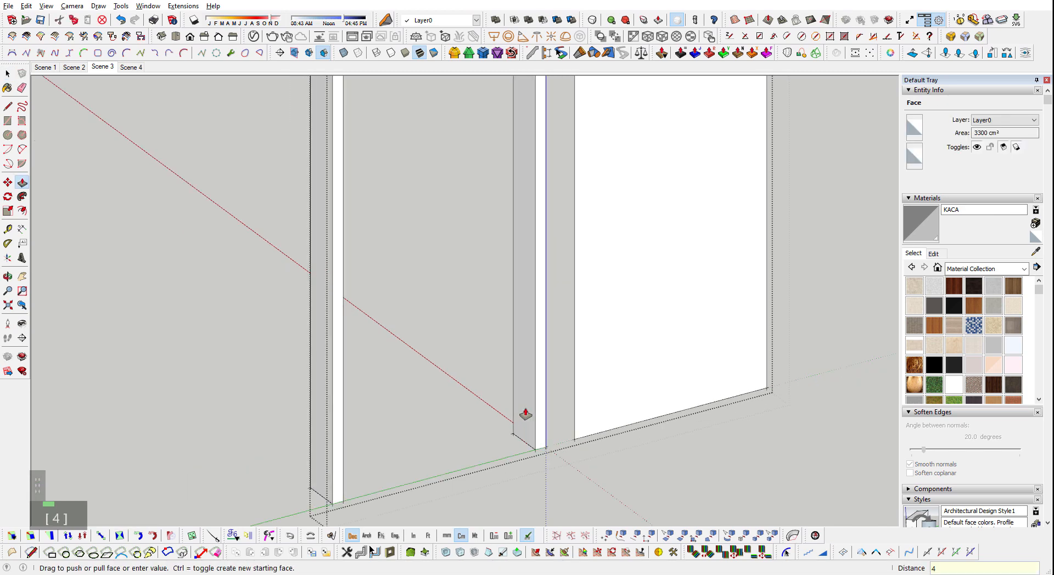
pyautogui.write('10')
pyautogui.press('Return')
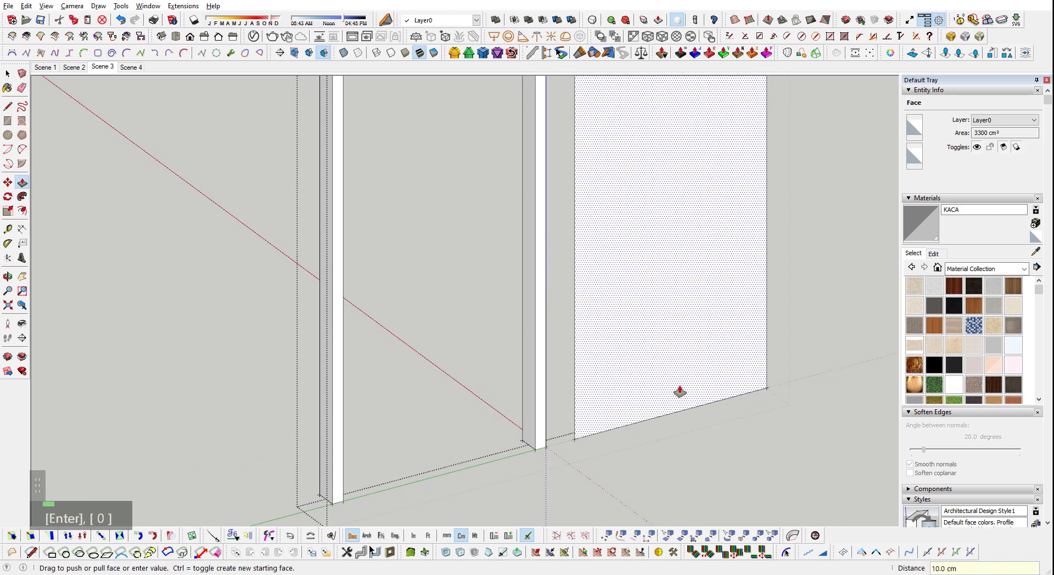
# - Extrude the copied door leaf face 4 cm and make the whole leaf a group
pyautogui.click(680, 393)
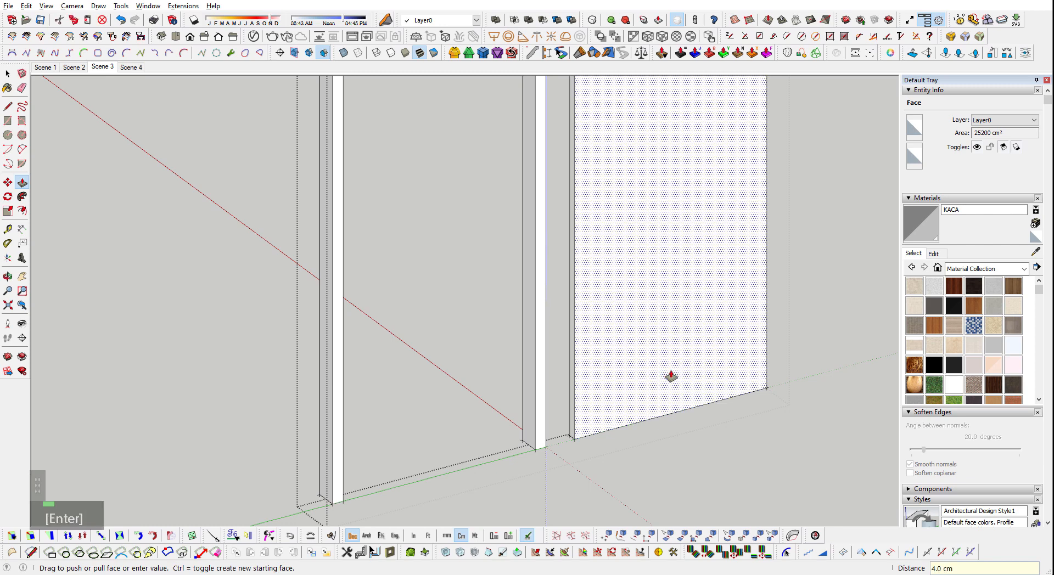
pyautogui.moveTo(671, 377); pyautogui.dragTo(593, 419, button='middle')
pyautogui.press('space')
pyautogui.tripleClick(640, 386)
pyautogui.scroll(-2, 639, 376)
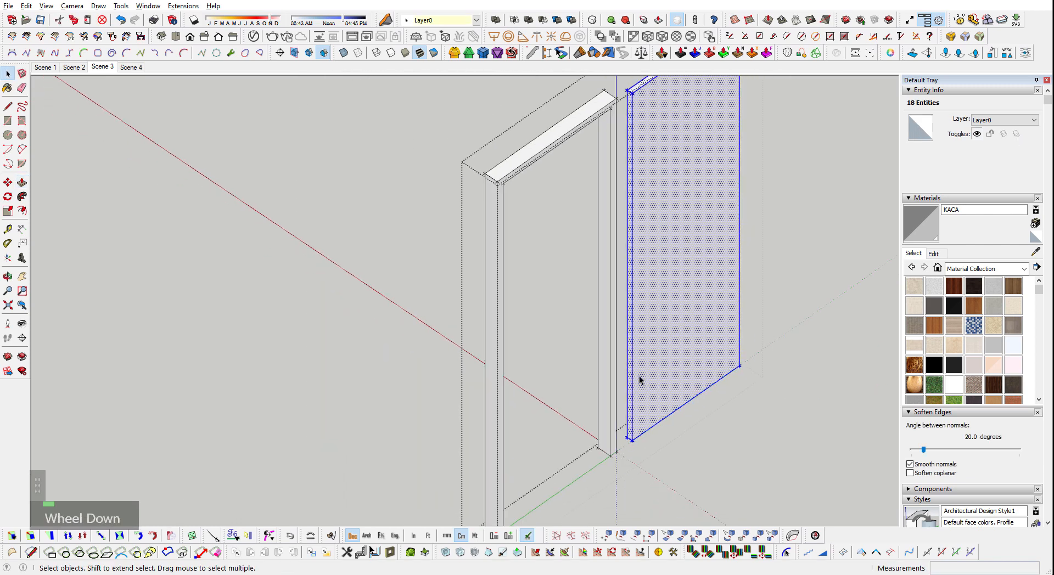
pyautogui.hotkey('ctrl', 'g')
# - Move the door leaf group by its bottom corner into the matching corner of the frame
pyautogui.press('m')
pyautogui.scroll(2, 743, 392)
pyautogui.click(739, 357)
pyautogui.scroll(1, 577, 468)
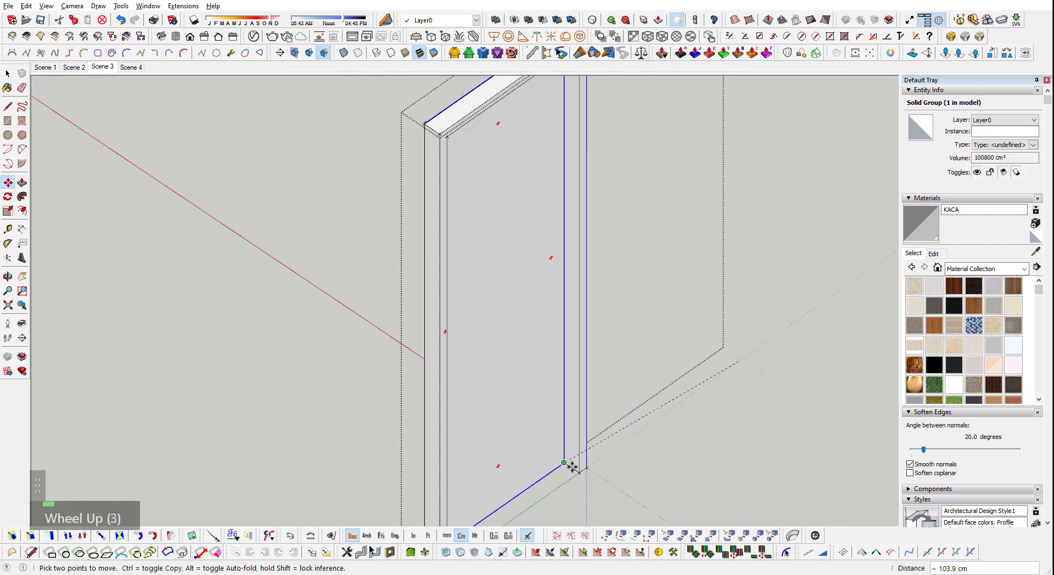
pyautogui.click(585, 469)
# - Open the door leaf group and offset its face outline inward by 0.5 cm
pyautogui.moveTo(585, 469); pyautogui.dragTo(362, 454, button='middle')
pyautogui.scroll(2, 363, 453)
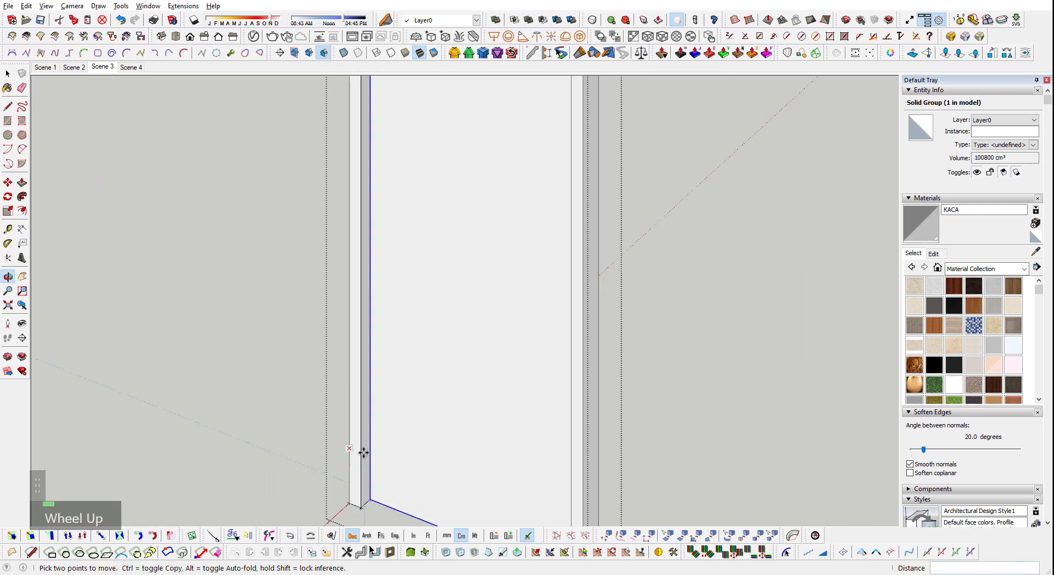
pyautogui.press('space')
pyautogui.scroll(1, 415, 493)
pyautogui.press('f')
pyautogui.click(374, 447)
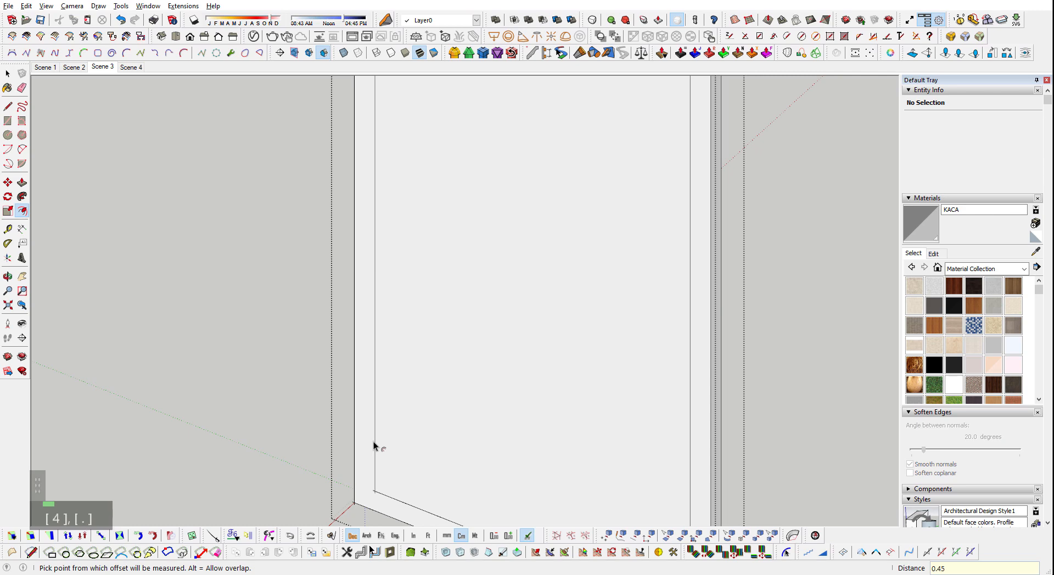
pyautogui.write('.5')
pyautogui.press('Return')
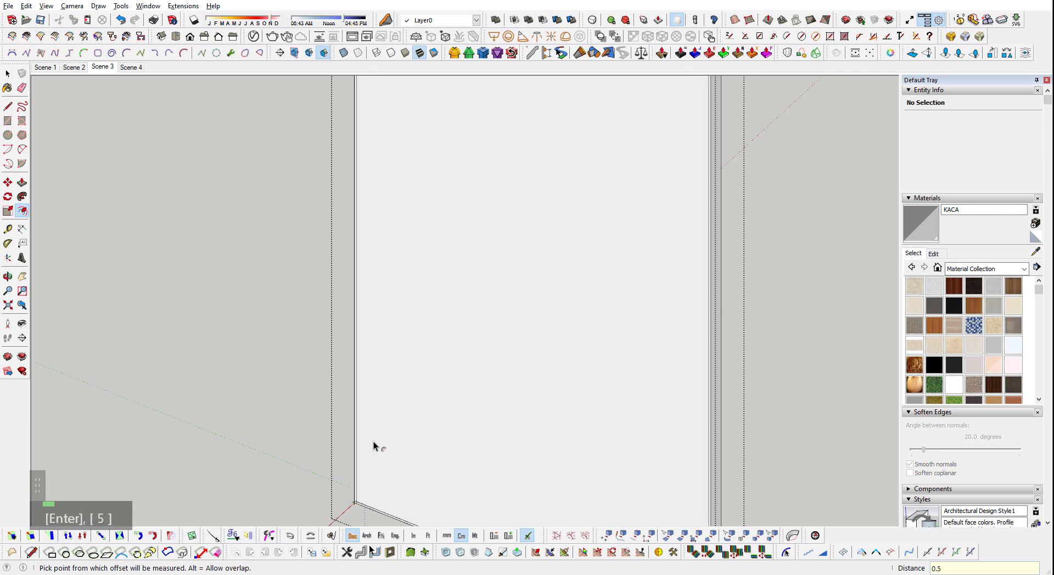
# - Push in the thin border face around the door leaf to form a groove against the frame
pyautogui.scroll(2, 368, 451)
pyautogui.press('p')
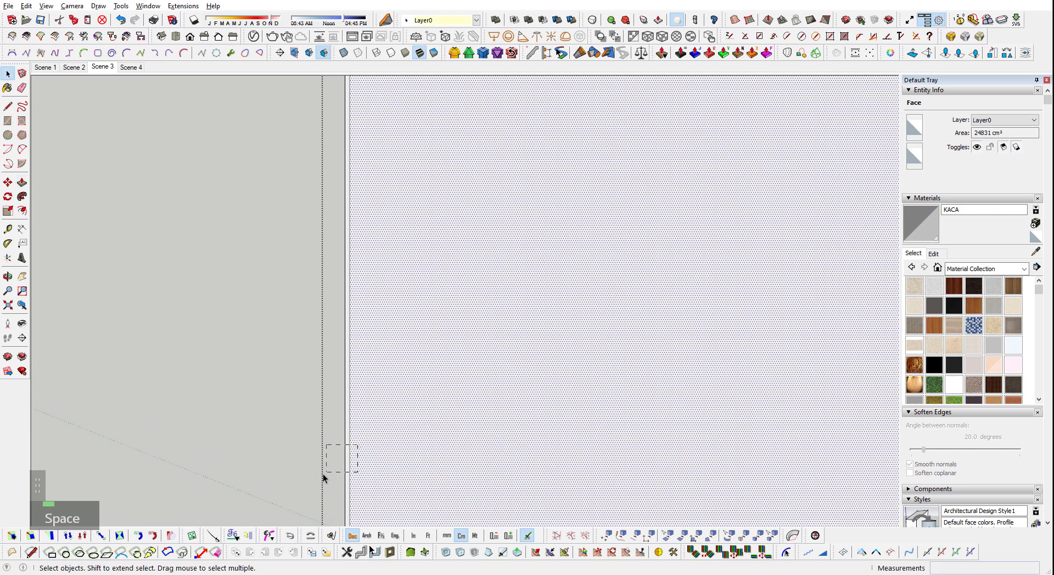
pyautogui.press('p')
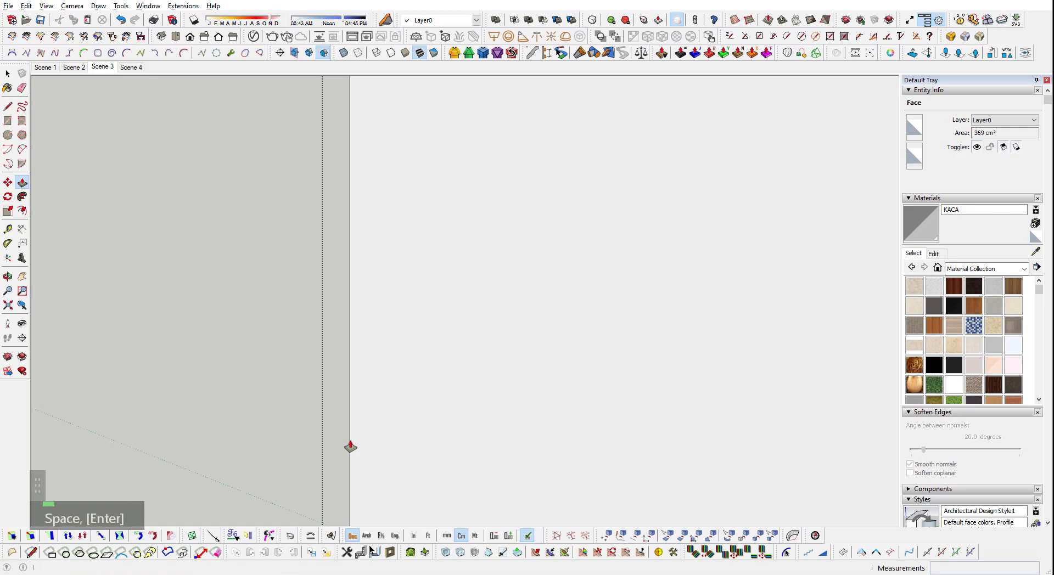
# - Examine the balcony and the house front beside the elevation drawing
pyautogui.press('Escape')
pyautogui.press('Escape')
pyautogui.middleClick(381, 433)
pyautogui.hotkey('shift', 'z')
pyautogui.scroll(2, 417, 272)
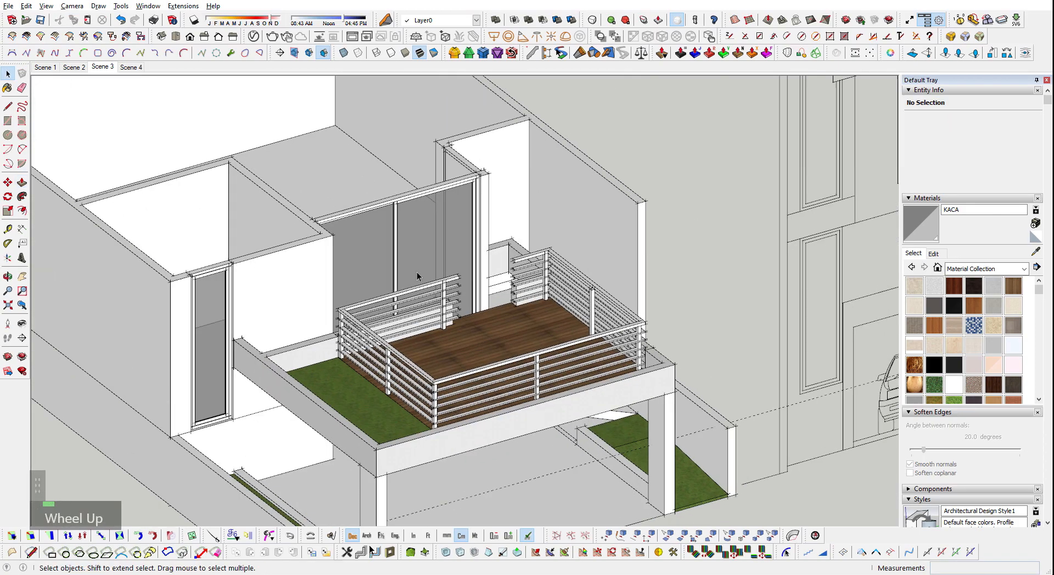
pyautogui.keyDown('shift'); pyautogui.moveTo(541, 256); pyautogui.dragTo(206, 114, button='middle'); pyautogui.keyUp('shift')
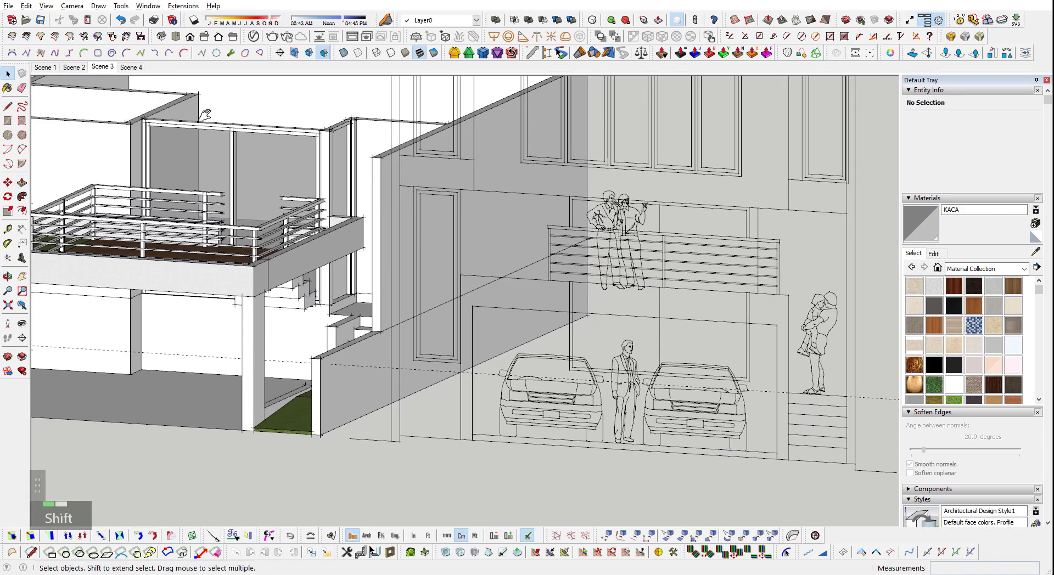
pyautogui.scroll(-3, 307, 233)
pyautogui.moveTo(351, 253); pyautogui.dragTo(494, 357, button='middle')
pyautogui.scroll(4, 236, 379)
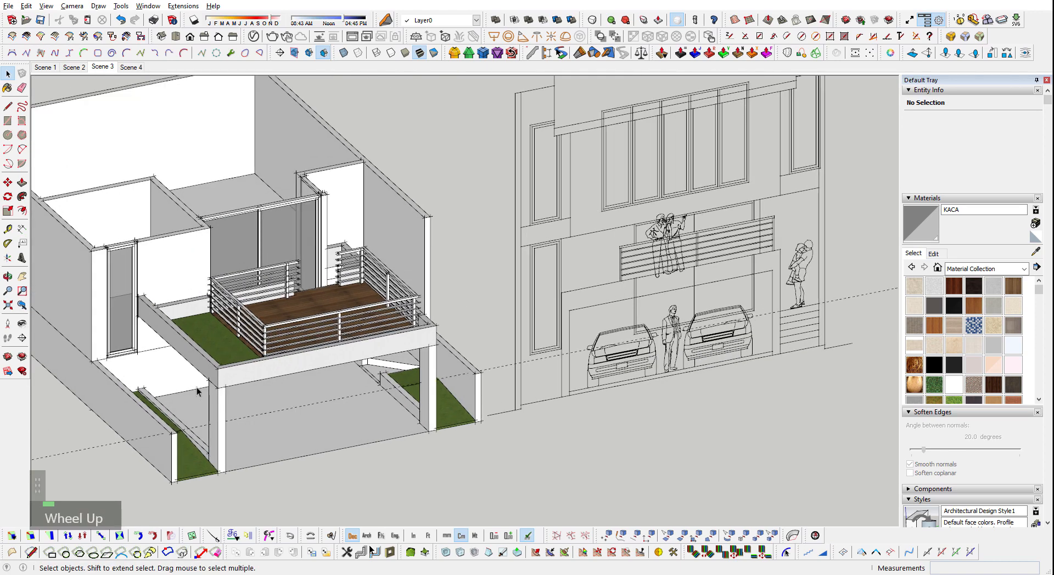
# - Paint both front columns under the balcony with the tembok material
pyautogui.keyDown('shift'); pyautogui.moveTo(219, 395); pyautogui.dragTo(329, 350, button='middle'); pyautogui.keyUp('shift')
pyautogui.click(351, 394)
pyautogui.doubleClick(350, 394)
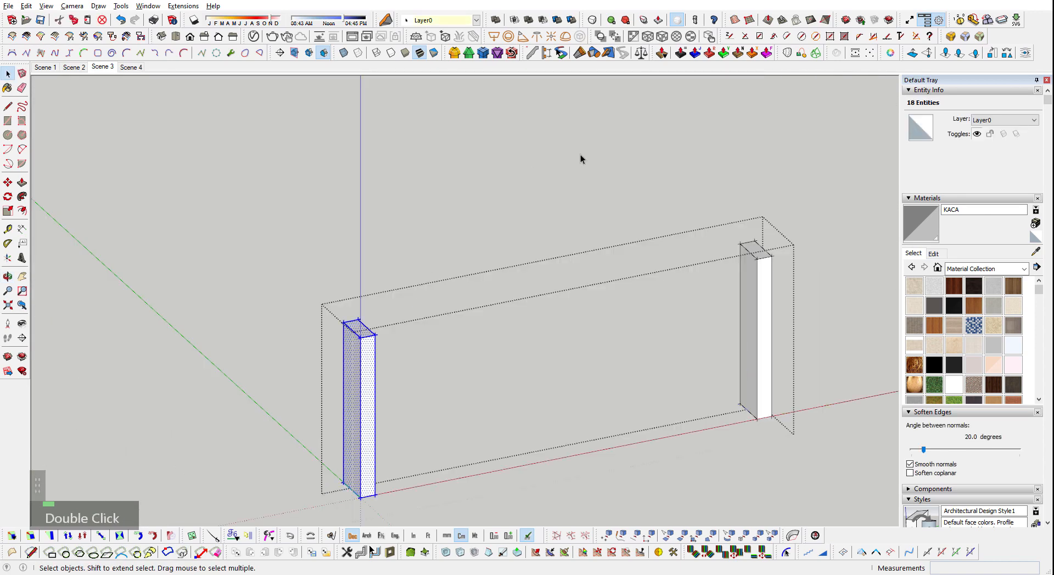
pyautogui.click(752, 297)
pyautogui.scroll(5, 289, 436)
pyautogui.press('b')
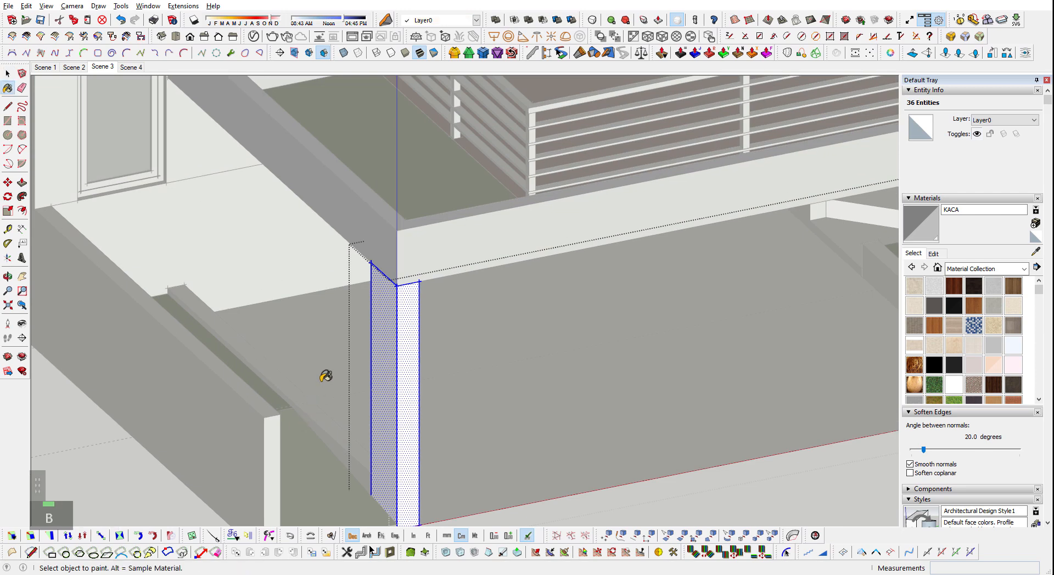
pyautogui.click(388, 325)
pyautogui.press('Escape')
pyautogui.scroll(-5, 398, 296)
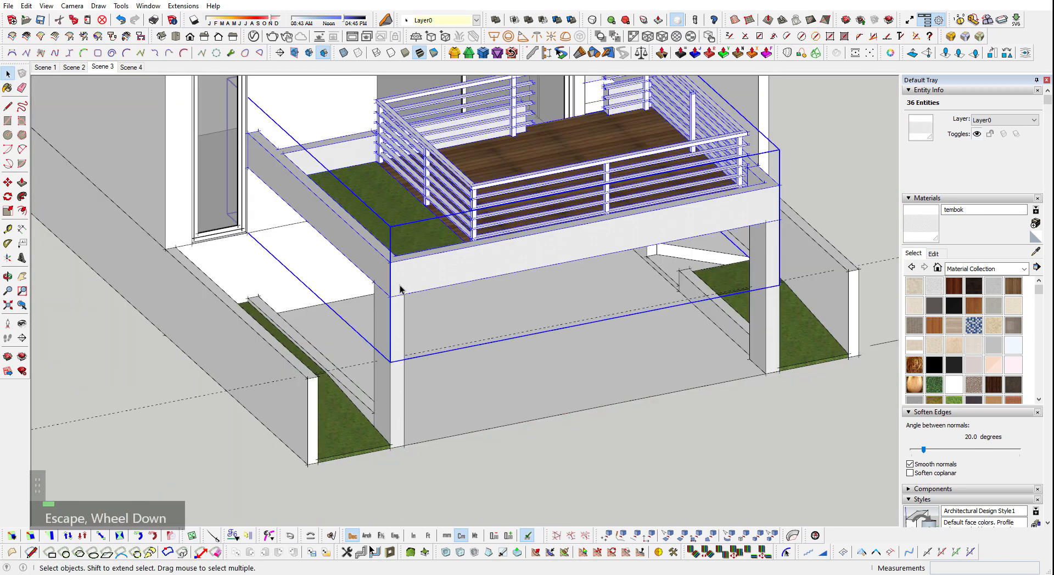
# - Group the balcony structure with the columns, then explode the nested balcony group inside the new group
pyautogui.keyDown('shift'); pyautogui.click(392, 314); pyautogui.keyUp('shift')
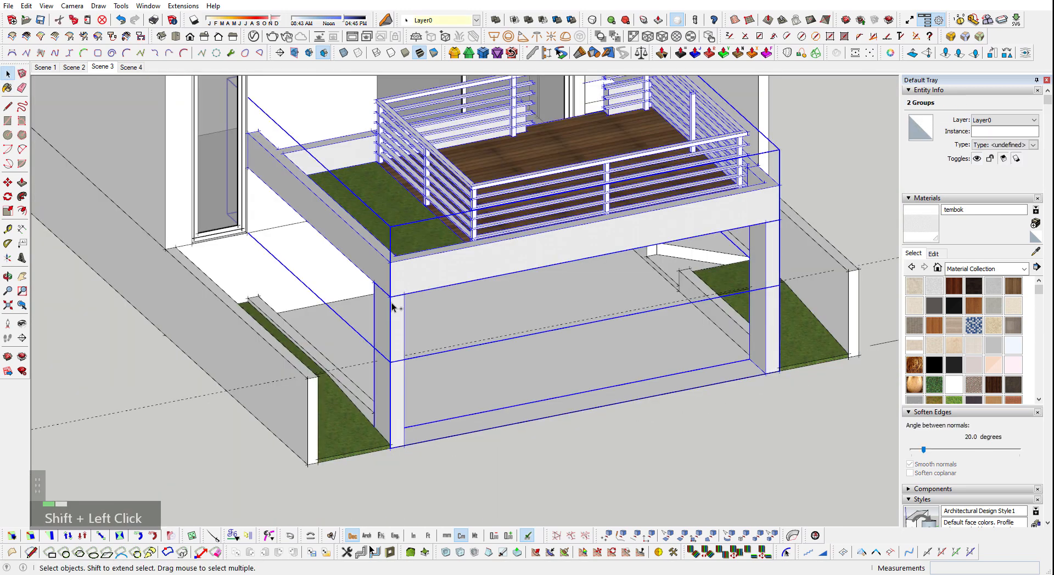
pyautogui.hotkey('ctrl', 'g')
pyautogui.doubleClick(391, 299)
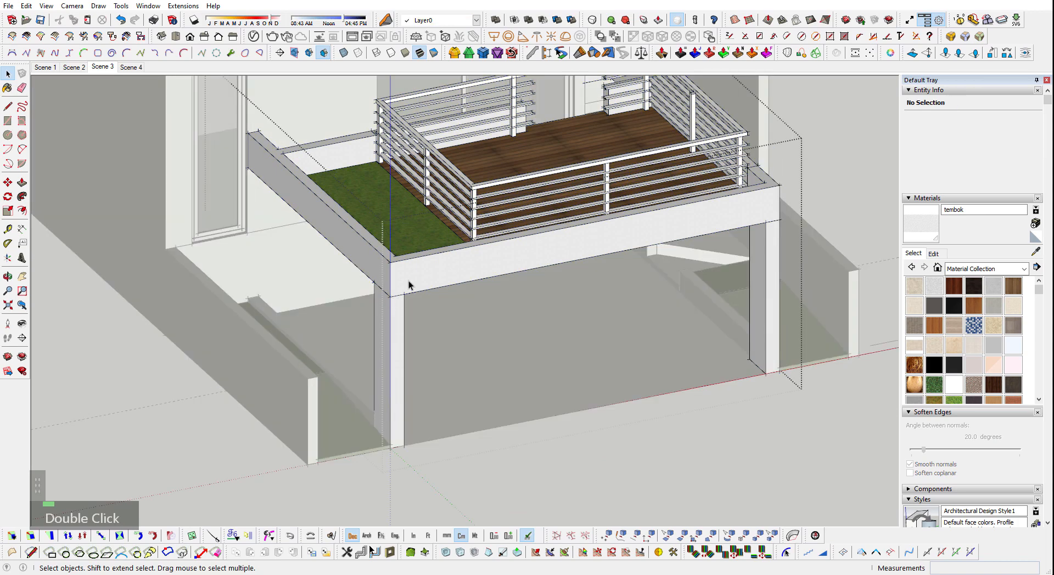
pyautogui.click(408, 282)
pyautogui.hotkey('shift', 'q')
pyautogui.click(393, 318)
pyautogui.click(407, 283)
pyautogui.rightClick(407, 282)
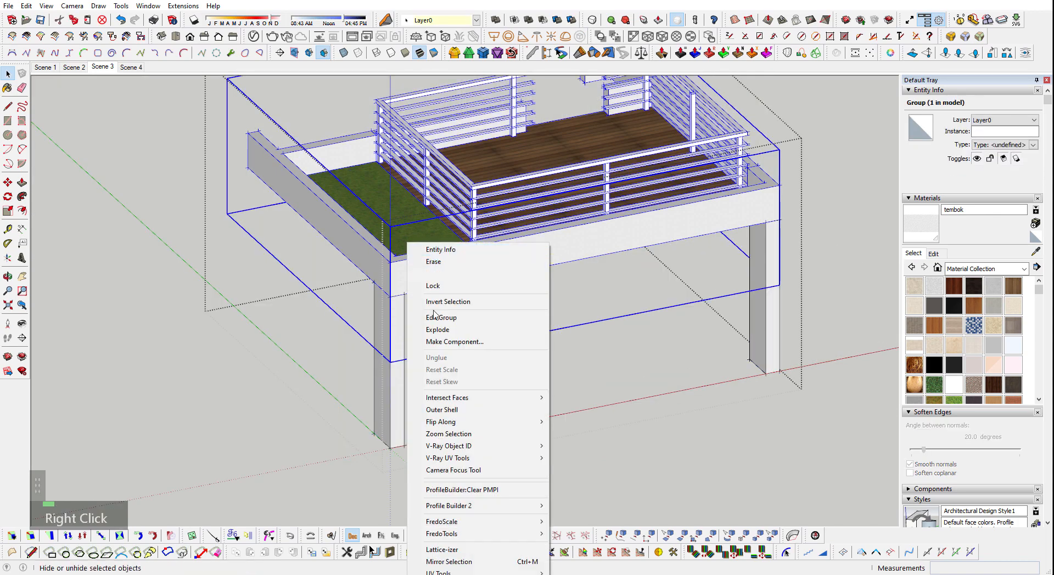
pyautogui.click(453, 330)
# - Combine the column group and the balcony slab frame into one solid with Outer Shell
pyautogui.doubleClick(400, 348)
pyautogui.keyDown('shift'); pyautogui.moveTo(400, 348); pyautogui.dragTo(559, 77, button='middle'); pyautogui.keyUp('shift')
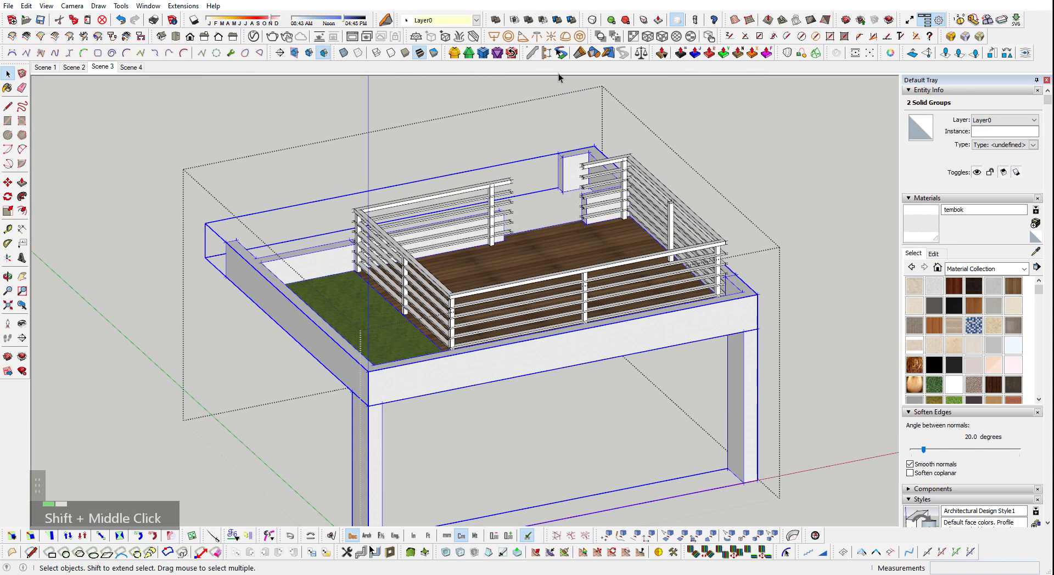
pyautogui.click(500, 20)
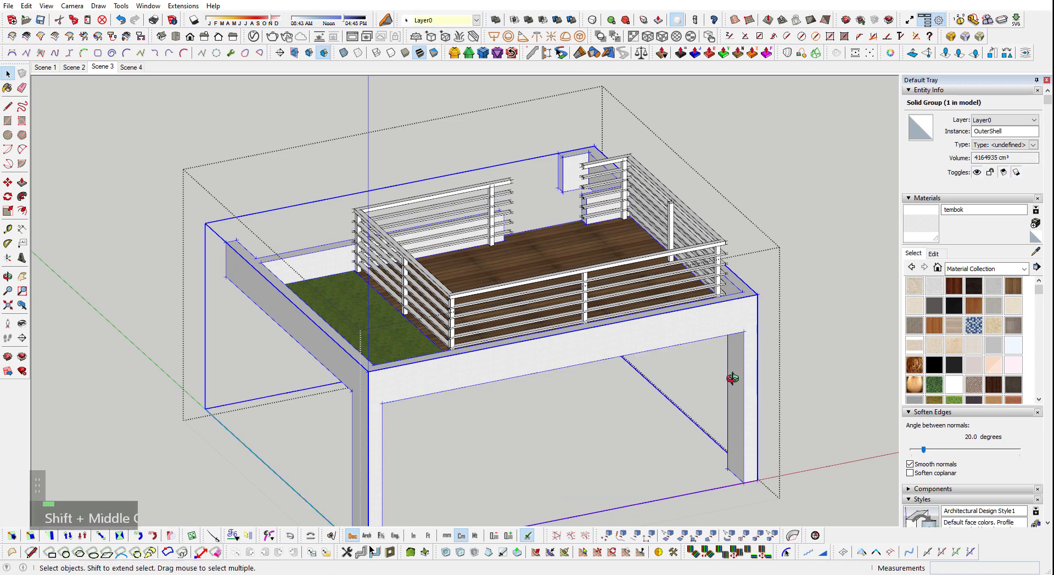
pyautogui.moveTo(733, 379); pyautogui.dragTo(693, 377, button='middle')
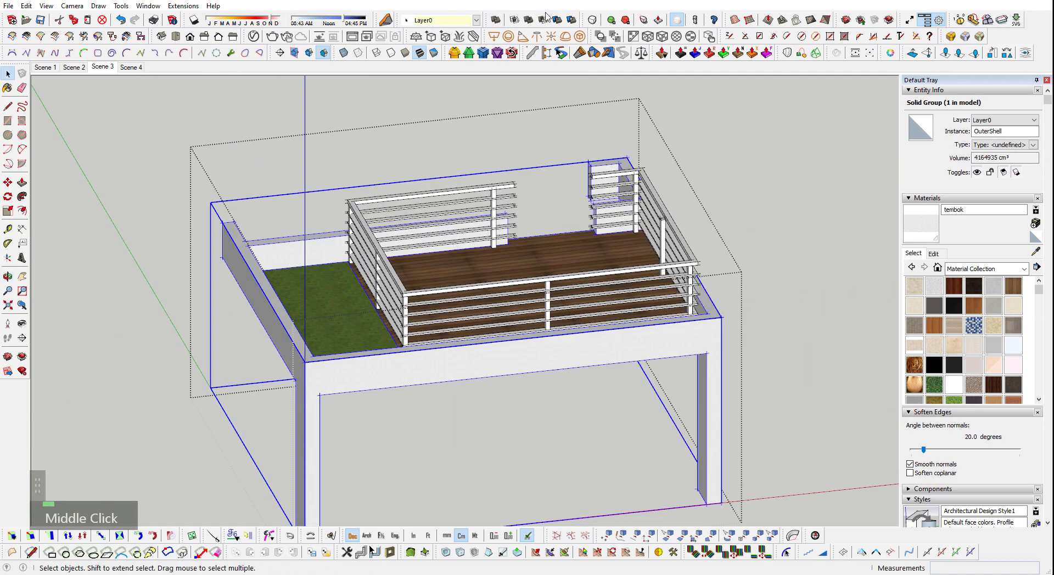
pyautogui.doubleClick(486, 20)
pyautogui.moveTo(153, 61); pyautogui.dragTo(428, 117)
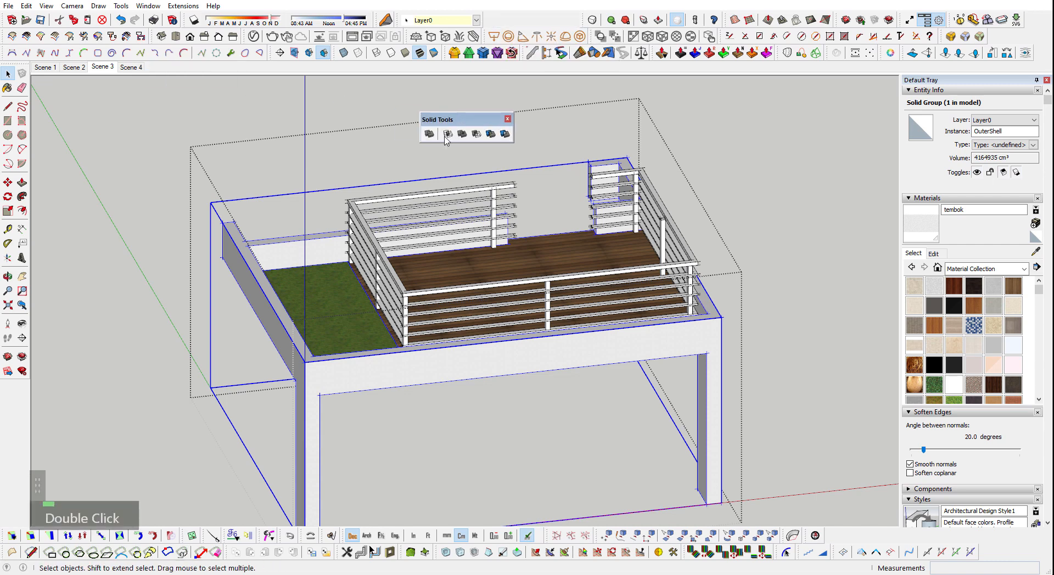
pyautogui.doubleClick(441, 120)
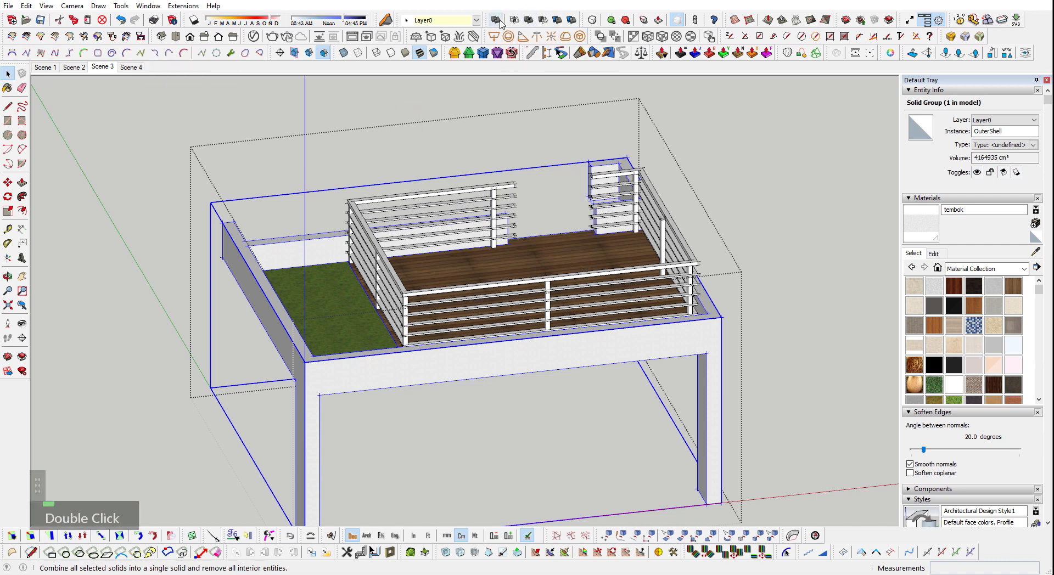
# - Sample the tembok material from the balcony frame and apply it to all faces of the ground-floor walls group
pyautogui.press('Escape')
pyautogui.scroll(-2, 539, 247)
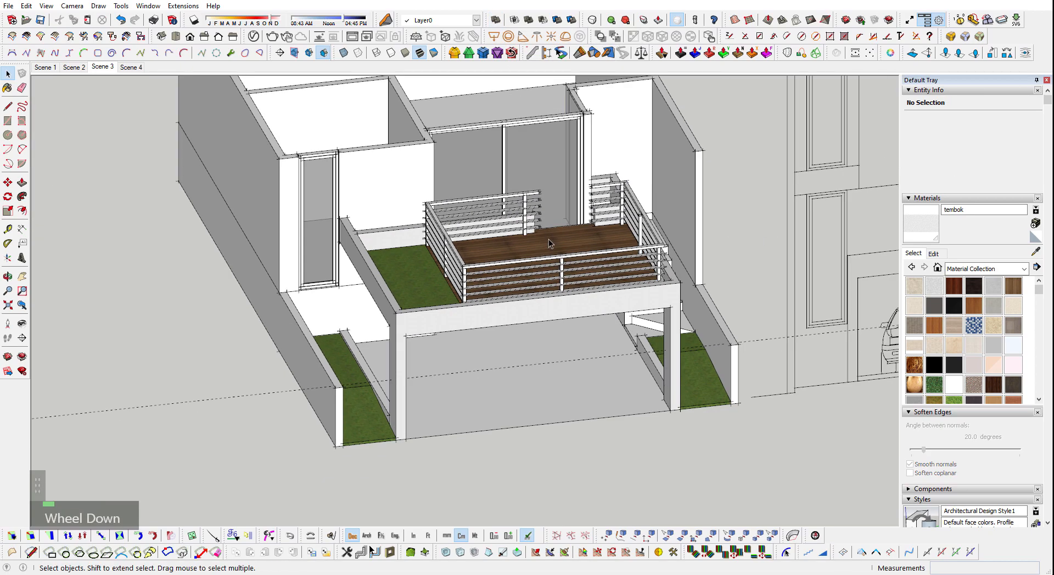
pyautogui.keyDown('shift'); pyautogui.moveTo(641, 201); pyautogui.dragTo(405, 301, button='middle'); pyautogui.keyUp('shift')
pyautogui.scroll(3, 392, 321)
pyautogui.press('b')
pyautogui.scroll(3, 423, 299)
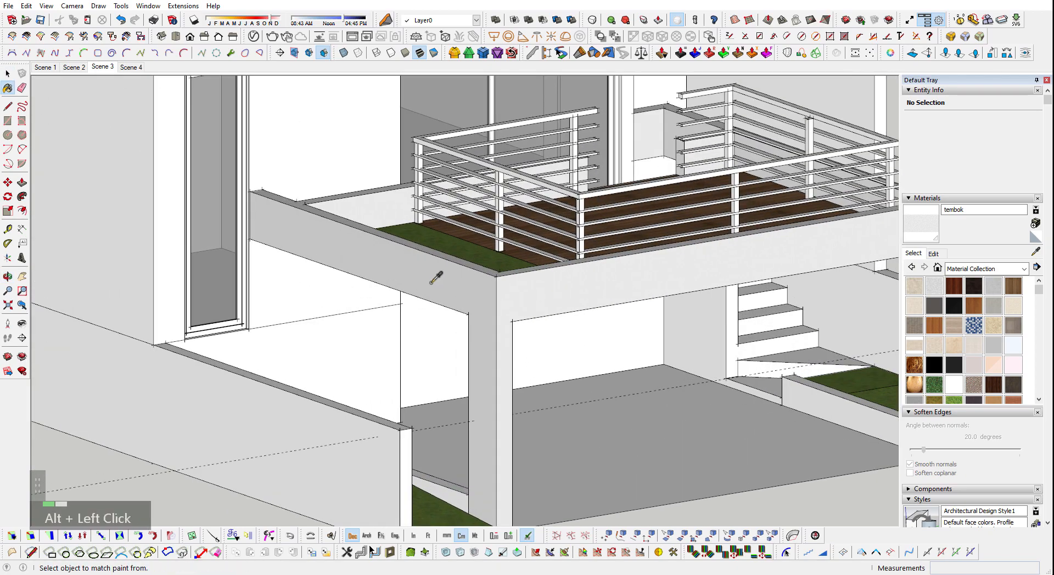
pyautogui.doubleClick(287, 417)
pyautogui.press('b')
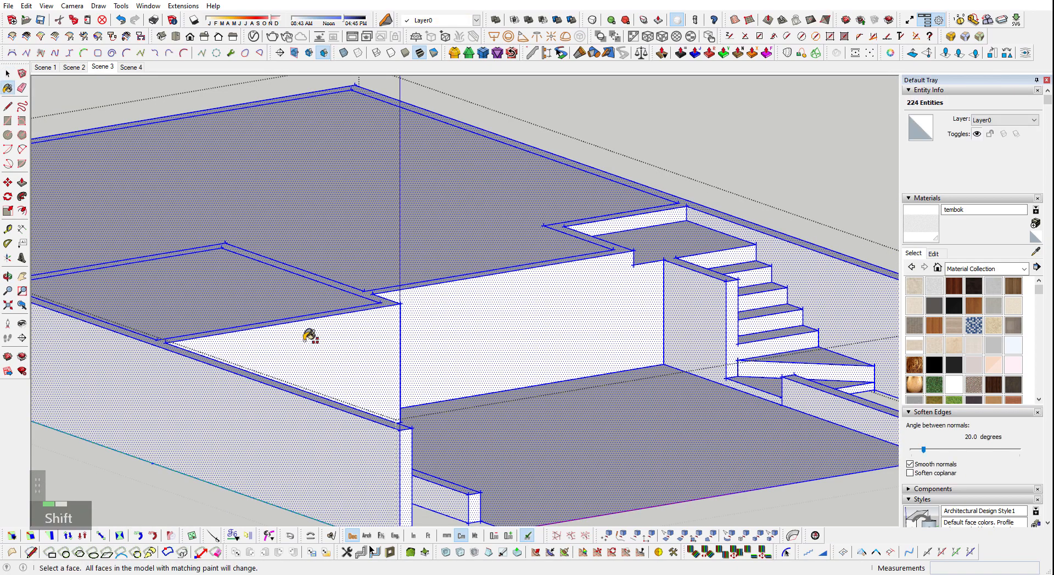
pyautogui.keyDown('shift'); pyautogui.click(329, 330); pyautogui.keyUp('shift')
pyautogui.press('Escape')
# - Paint all faces of the upper-floor walls group with the tembok material
pyautogui.scroll(5, 295, 299)
pyautogui.doubleClick(295, 300)
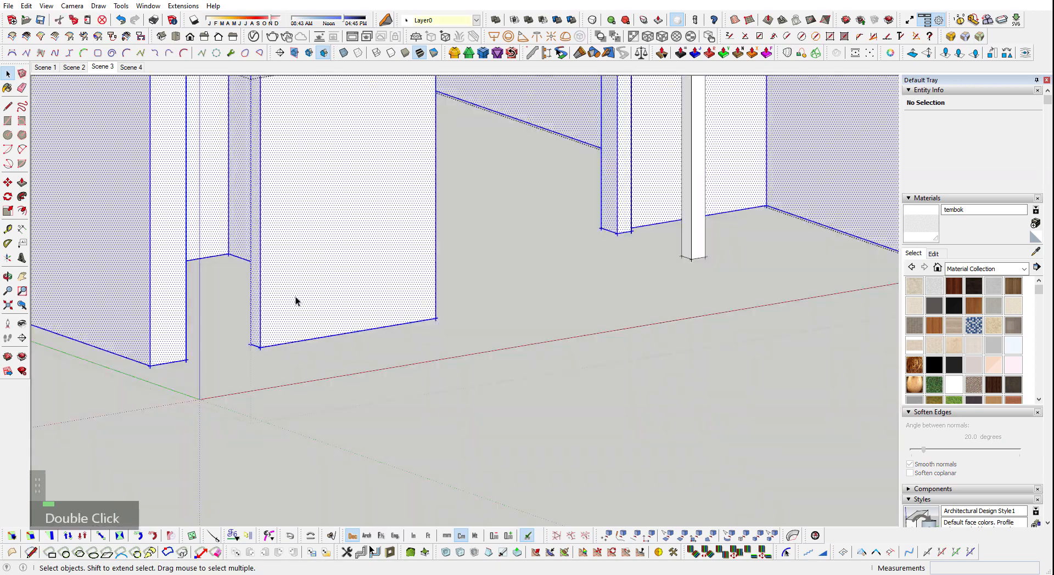
pyautogui.press('b')
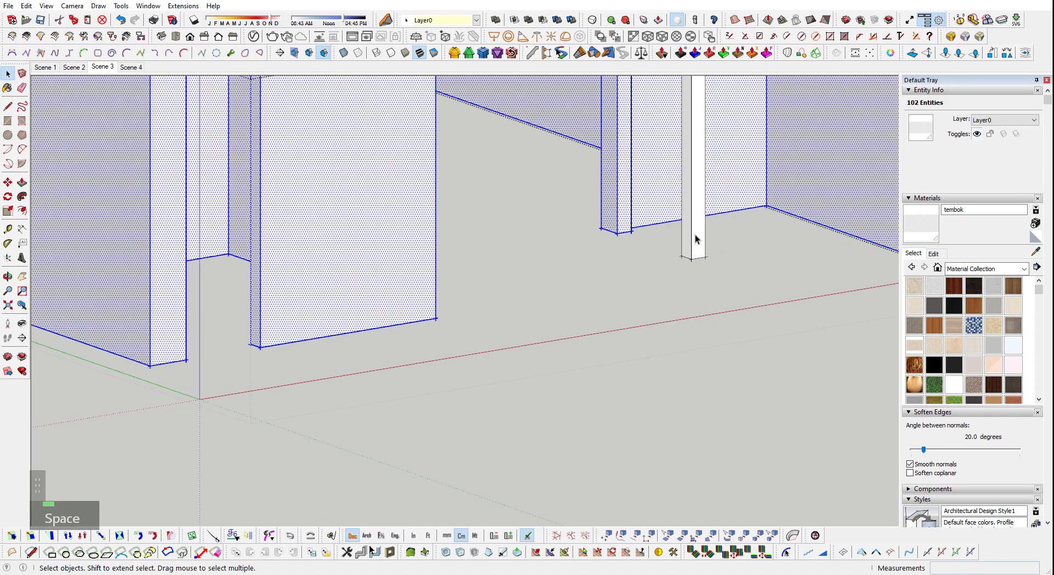
pyautogui.press('Escape')
pyautogui.scroll(-5, 618, 309)
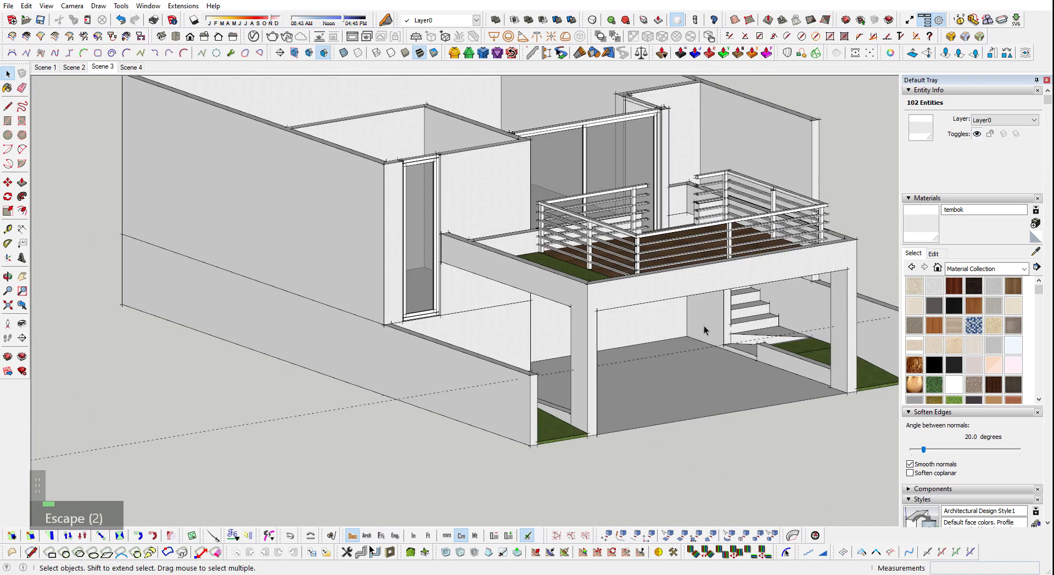
# - Reveal the hidden geometry and unhide the floor plan lying on top of the upper-floor walls
pyautogui.moveTo(705, 330); pyautogui.dragTo(626, 395, button='middle')
pyautogui.scroll(-2, 443, 391)
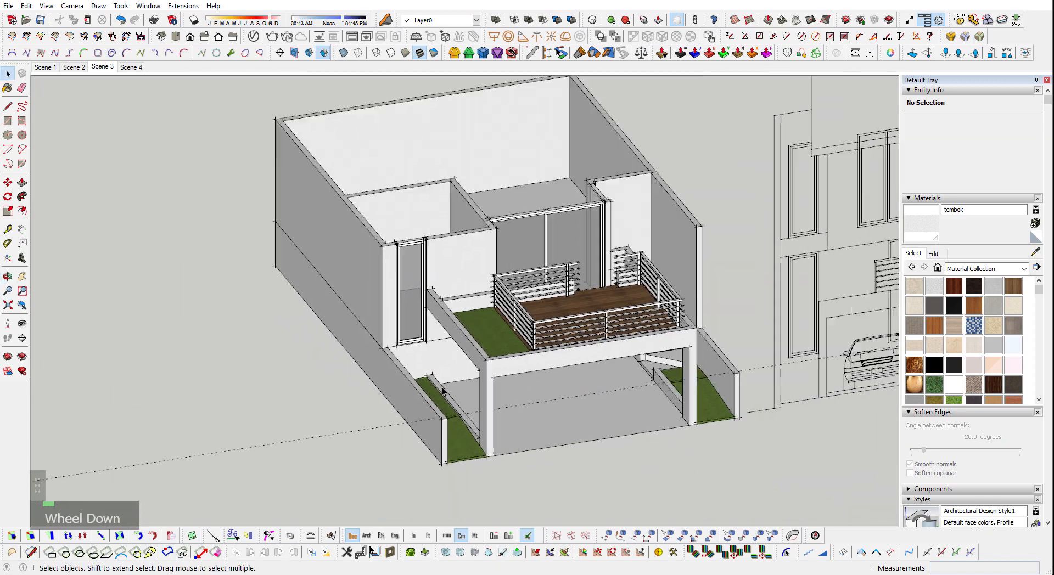
pyautogui.keyDown('shift'); pyautogui.moveTo(442, 391); pyautogui.dragTo(356, 347, button='middle'); pyautogui.keyUp('shift')
pyautogui.hotkey('shift', 'h')
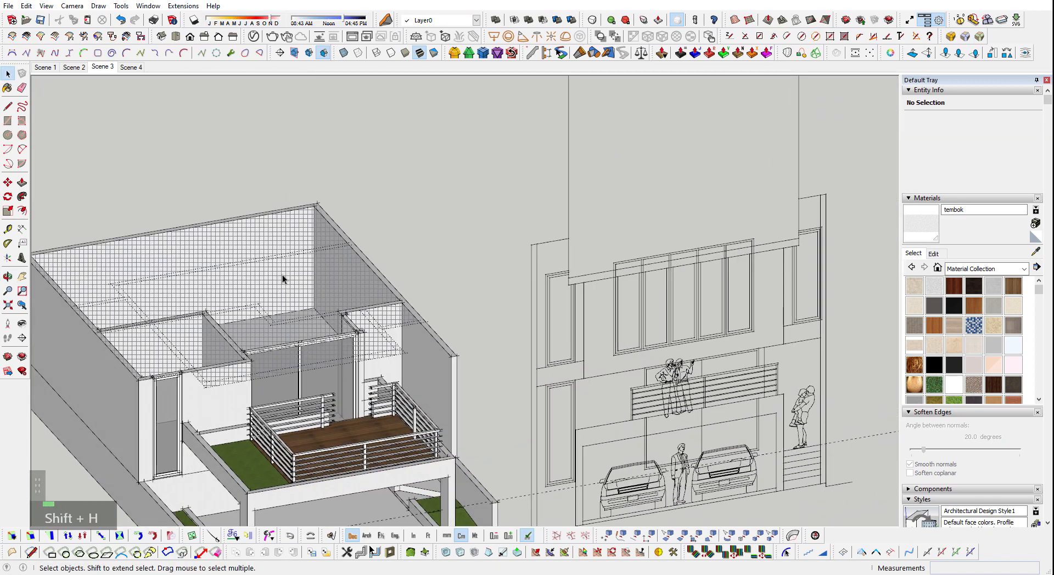
pyautogui.rightClick(283, 278)
pyautogui.click(334, 278)
pyautogui.click(379, 257)
pyautogui.moveTo(243, 366); pyautogui.dragTo(447, 209, button='middle')
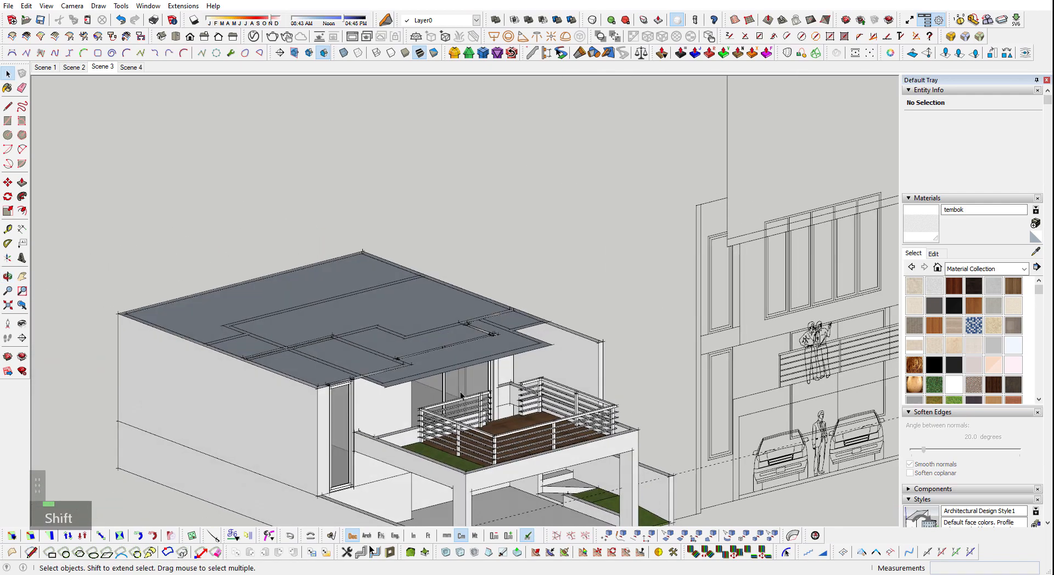
# - Inside the top floor plan group, push/pull the wall outline up 400 cm to match the endpoint on the elevation drawing
pyautogui.scroll(3, 440, 329)
pyautogui.doubleClick(441, 328)
pyautogui.hotkey('shift', 'q')
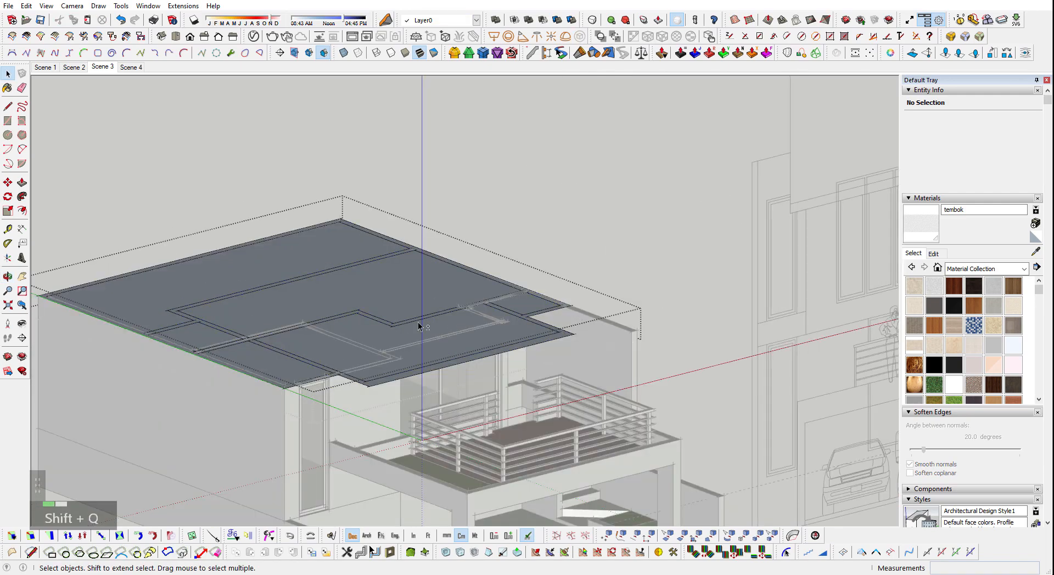
pyautogui.hotkey('shift', 'q')
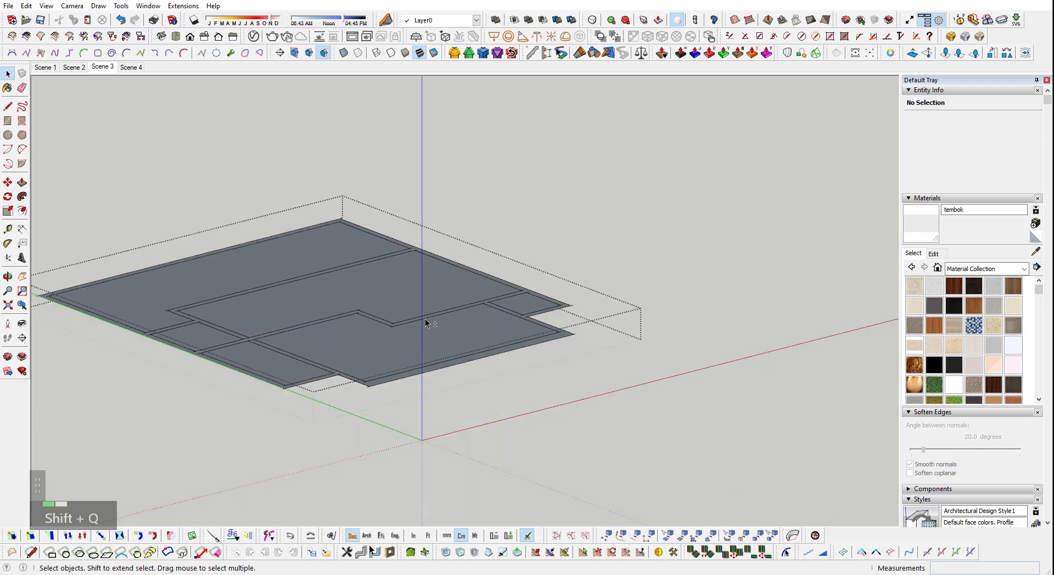
pyautogui.moveTo(427, 323); pyautogui.dragTo(429, 367, button='middle')
pyautogui.press('q')
pyautogui.press('p')
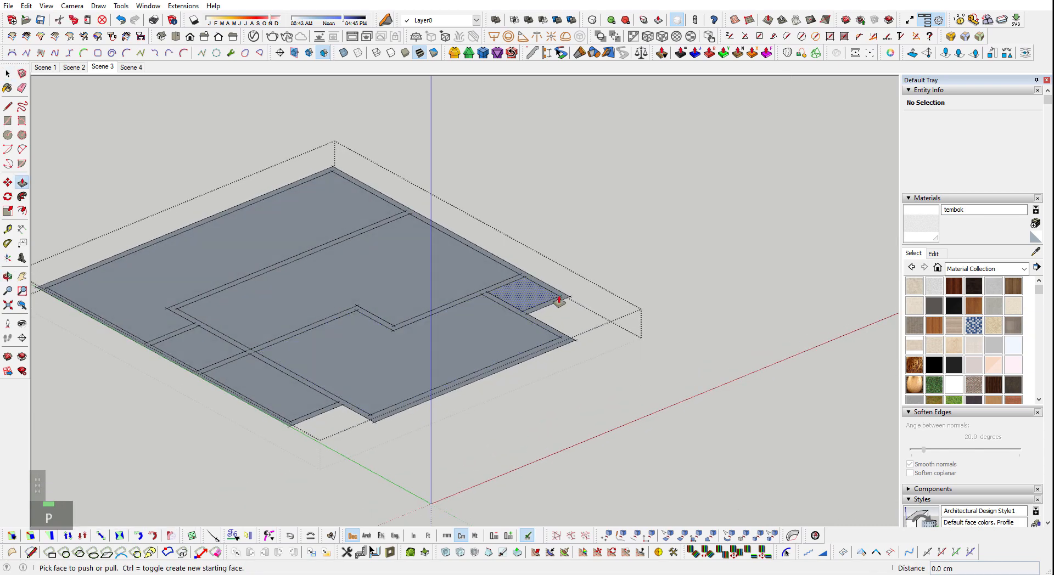
pyautogui.hotkey('shift', 'q')
pyautogui.keyDown('shift'); pyautogui.moveTo(595, 252); pyautogui.dragTo(388, 400, button='middle'); pyautogui.keyUp('shift')
pyautogui.scroll(2, 555, 317)
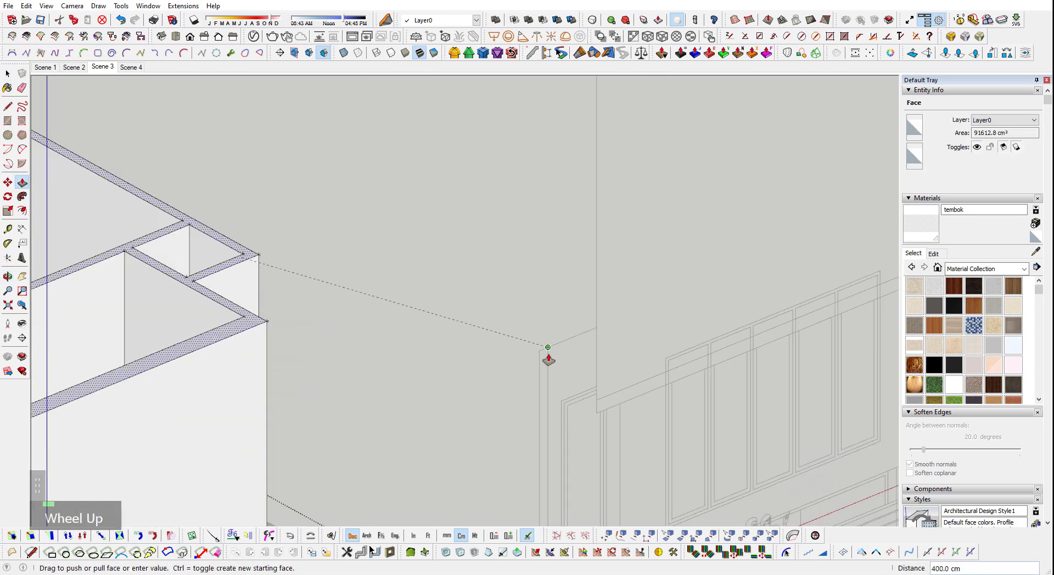
pyautogui.click(547, 353)
# - Push/pull the floor of the narrow front side room 50 cm to the matching endpoint on the elevation drawing
pyautogui.scroll(-5, 597, 276)
pyautogui.moveTo(616, 207); pyautogui.dragTo(483, 468, button='middle')
pyautogui.keyDown('shift'); pyautogui.scroll(2, 315, 364); pyautogui.keyUp('shift')
pyautogui.scroll(3, 237, 347)
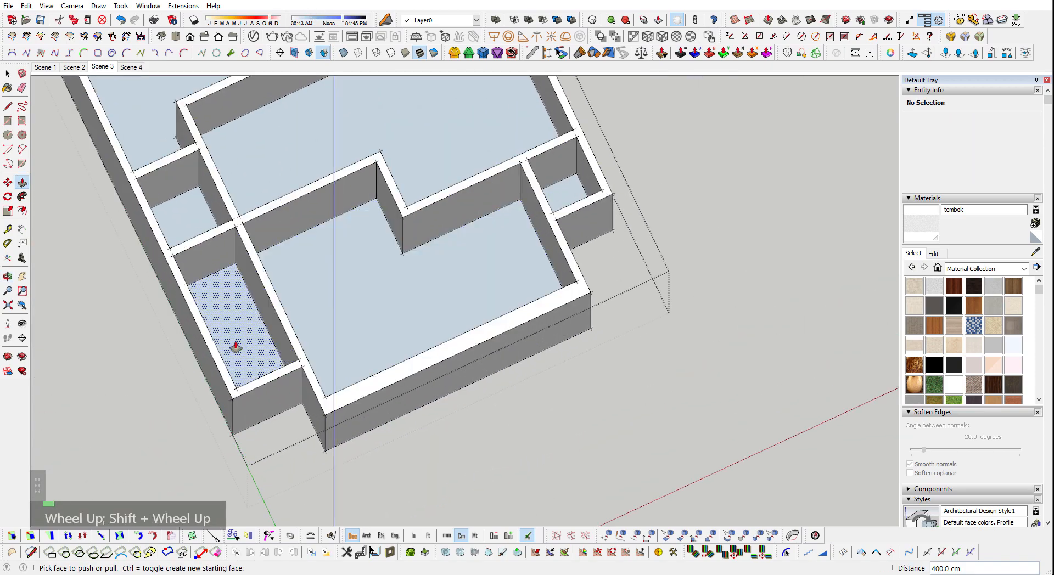
pyautogui.click(262, 367)
pyautogui.hotkey('shift', 'q')
pyautogui.moveTo(370, 355); pyautogui.dragTo(331, 162, button='middle')
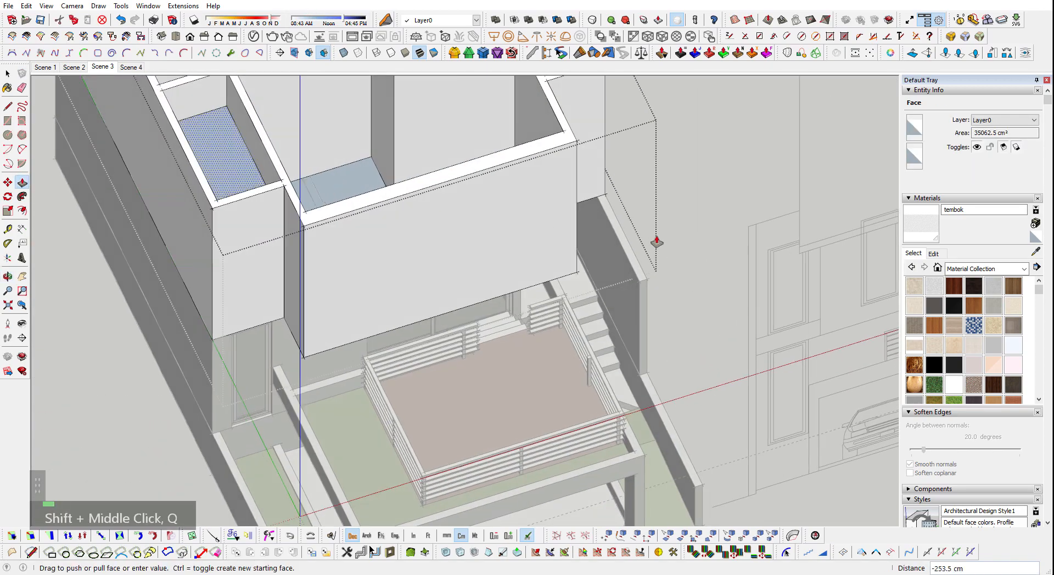
pyautogui.scroll(2, 758, 345)
pyautogui.scroll(1, 738, 341)
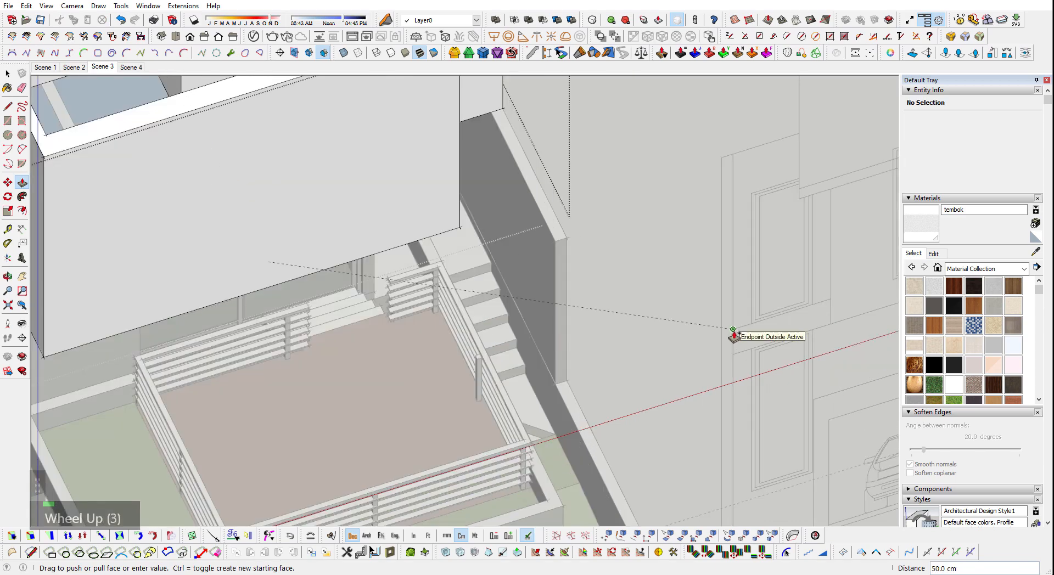
pyautogui.click(733, 330)
# - Push/pull the floor of the small room behind the narrow front room 50 cm, creating a new starting face
pyautogui.scroll(-3, 736, 341)
pyautogui.hotkey('shift', 'q')
pyautogui.moveTo(459, 238); pyautogui.dragTo(401, 330, button='middle')
pyautogui.scroll(2, 402, 330)
pyautogui.scroll(1, 402, 329)
pyautogui.press('ctrl')
pyautogui.moveTo(387, 320); pyautogui.dragTo(389, 387)
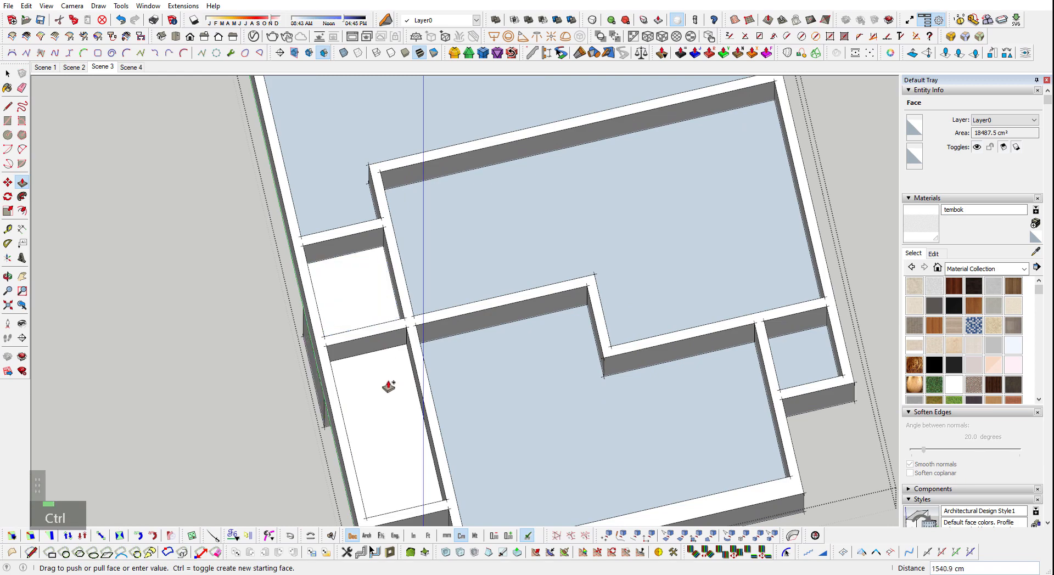
pyautogui.moveTo(392, 377); pyautogui.dragTo(423, 365, button='middle')
pyautogui.scroll(2, 423, 363)
pyautogui.click(417, 355)
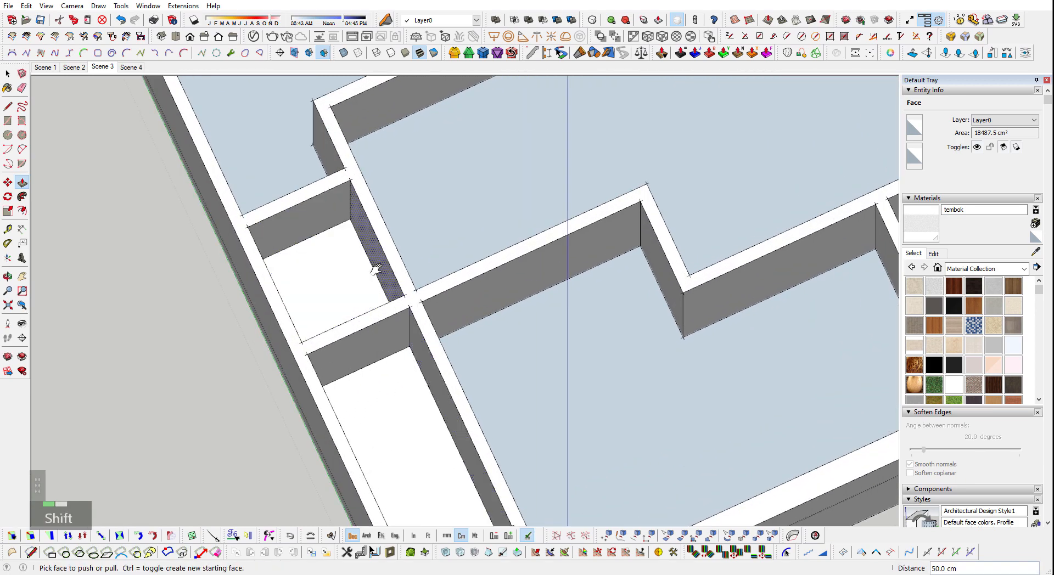
# - Push/pull the large rear room's floor 50 cm with a new starting face
pyautogui.keyDown('shift'); pyautogui.moveTo(242, 213); pyautogui.dragTo(308, 313, button='middle'); pyautogui.keyUp('shift')
pyautogui.moveTo(308, 313); pyautogui.dragTo(340, 318, button='middle')
pyautogui.press('ctrl')
pyautogui.moveTo(340, 319); pyautogui.dragTo(383, 361)
pyautogui.click(400, 360)
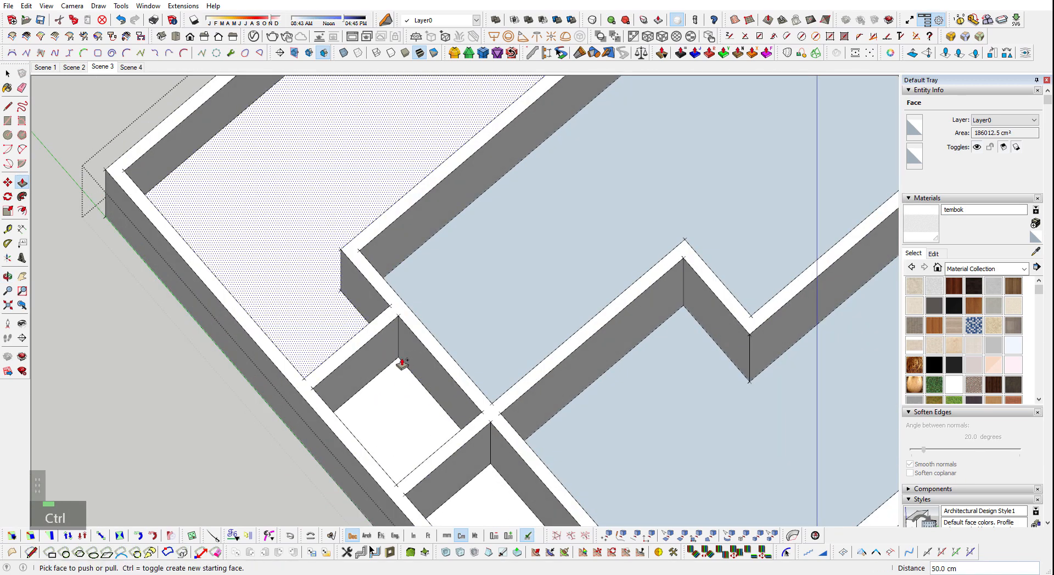
# - Push/pull the middle and large front room floors with new starting faces, level with the adjoining raised floors
pyautogui.press('ctrl')
pyautogui.click(439, 336)
pyautogui.click(398, 359)
pyautogui.scroll(-2, 413, 335)
pyautogui.scroll(-1, 496, 398)
pyautogui.press('ctrl')
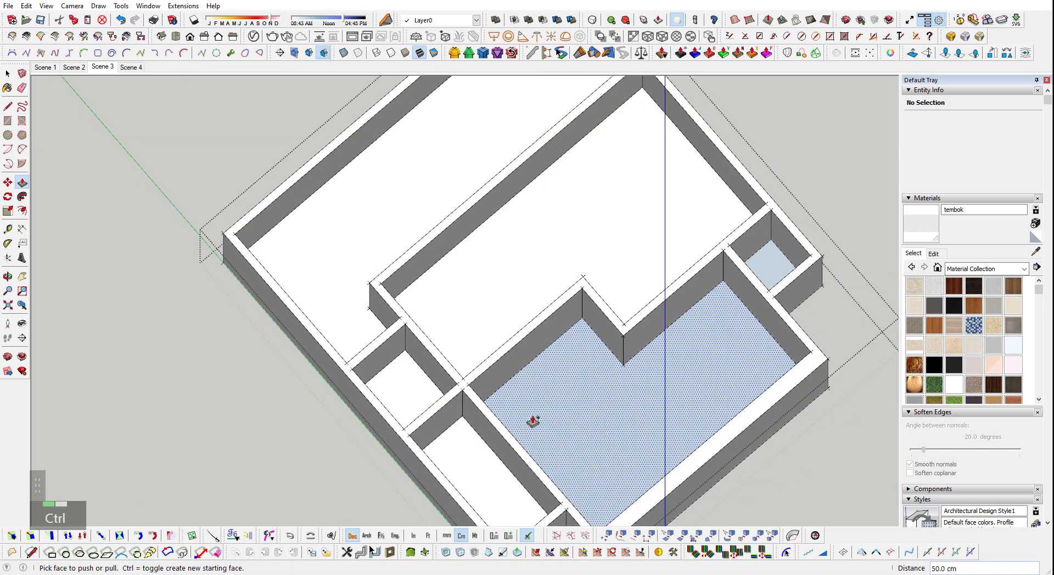
pyautogui.click(532, 423)
pyautogui.click(462, 421)
# - Push/pull the floor of the remaining small corner room 50 cm with a new starting face, level with the adjoining raised floors
pyautogui.scroll(3, 748, 291)
pyautogui.press('ctrl')
pyautogui.click(761, 258)
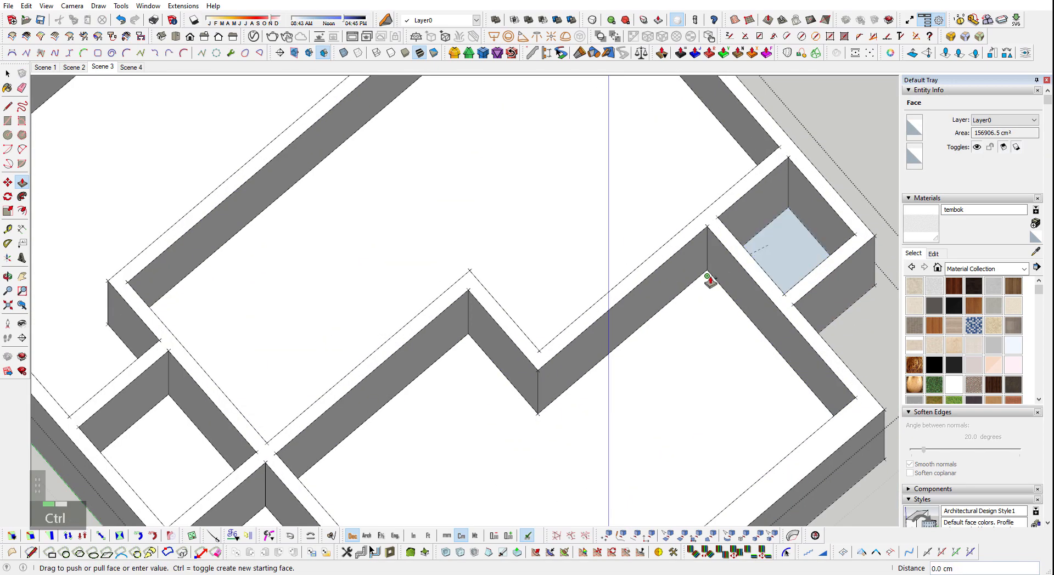
pyautogui.click(706, 274)
pyautogui.hotkey('shift', 'z')
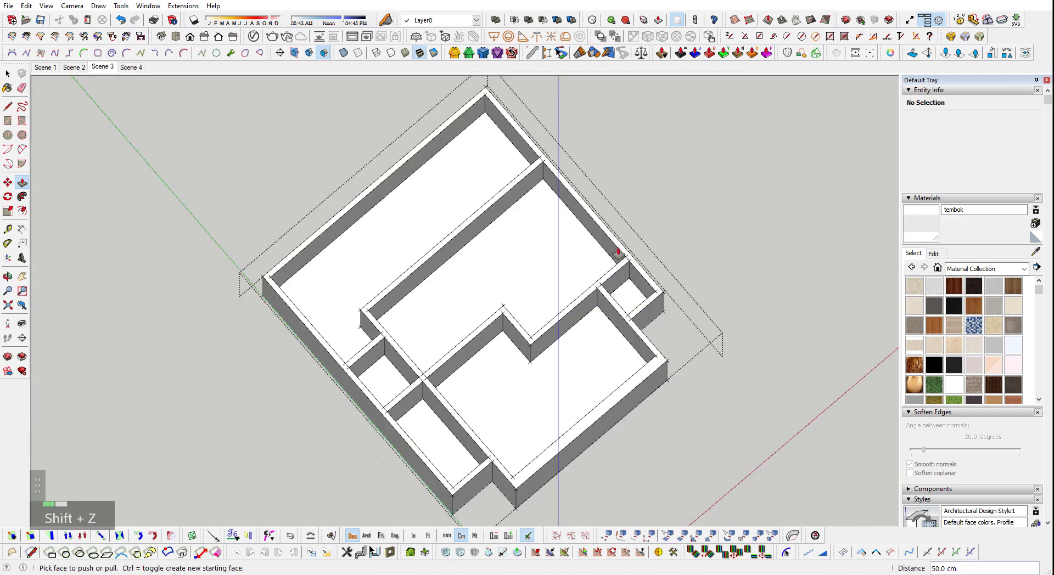
pyautogui.moveTo(617, 257); pyautogui.dragTo(576, 132, button='middle')
pyautogui.press('space')
# - Open the top-floor walls group and reverse the faces of all room floors on its underside
pyautogui.scroll(-3, 522, 236)
pyautogui.moveTo(522, 236); pyautogui.dragTo(777, 117, button='middle')
pyautogui.scroll(4, 528, 268)
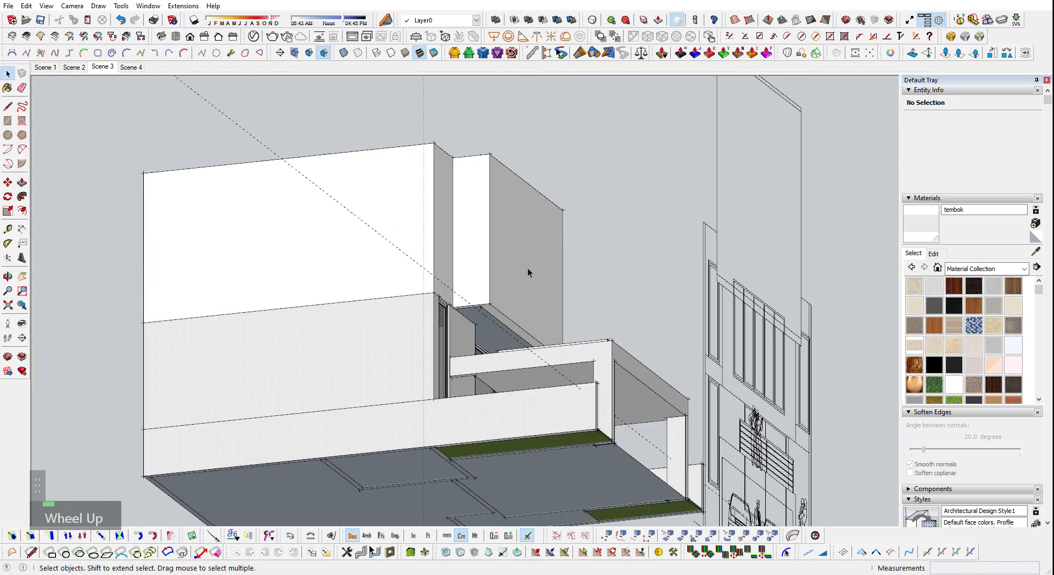
pyautogui.doubleClick(528, 267)
pyautogui.scroll(-3, 506, 284)
pyautogui.moveTo(506, 284)
pyautogui.mouseDown(button='middle')
pyautogui.moveTo(431, 333)
pyautogui.moveTo(489, 275)
pyautogui.mouseUp(button='middle')
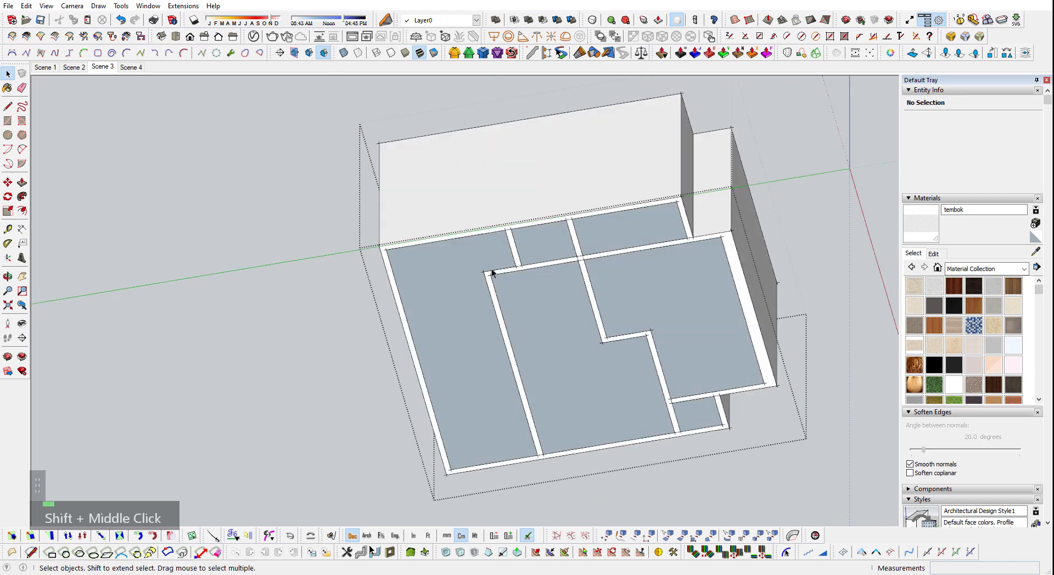
pyautogui.scroll(4, 490, 275)
pyautogui.keyDown('shift'); pyautogui.click(449, 292); pyautogui.keyUp('shift')
pyautogui.keyDown('shift'); pyautogui.doubleClick(596, 217); pyautogui.keyUp('shift')
pyautogui.keyDown('shift'); pyautogui.click(587, 311); pyautogui.keyUp('shift')
pyautogui.keyDown('shift'); pyautogui.click(647, 273); pyautogui.keyUp('shift')
pyautogui.hotkey('shift', 'd')
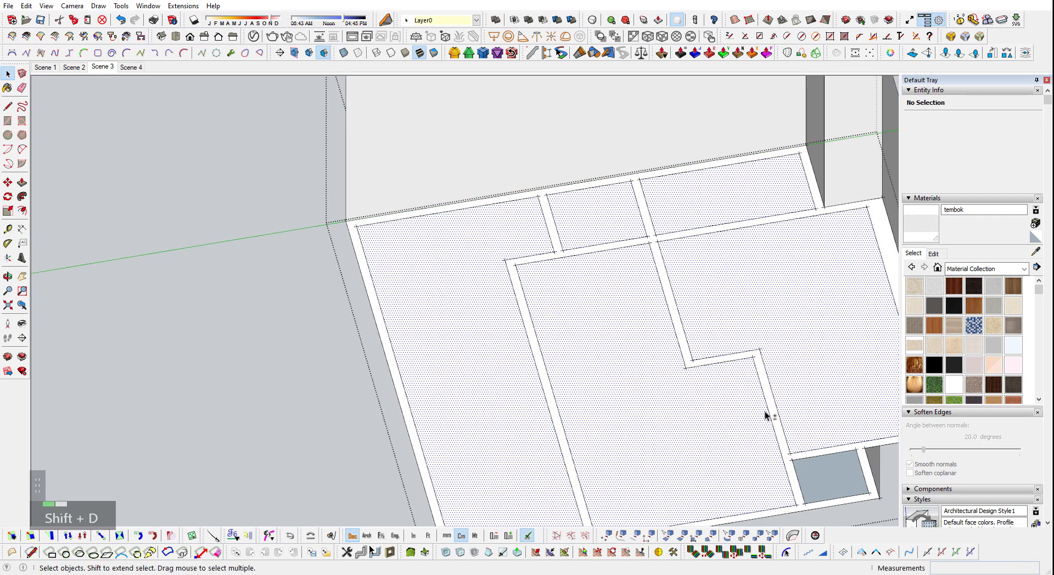
pyautogui.click(828, 482)
pyautogui.hotkey('shift', 'd')
# - Delete the inner wall and room outlines on the top floor's underside to merge it into one face, and close the group
pyautogui.press('space')
pyautogui.doubleClick(640, 385)
pyautogui.press('e')
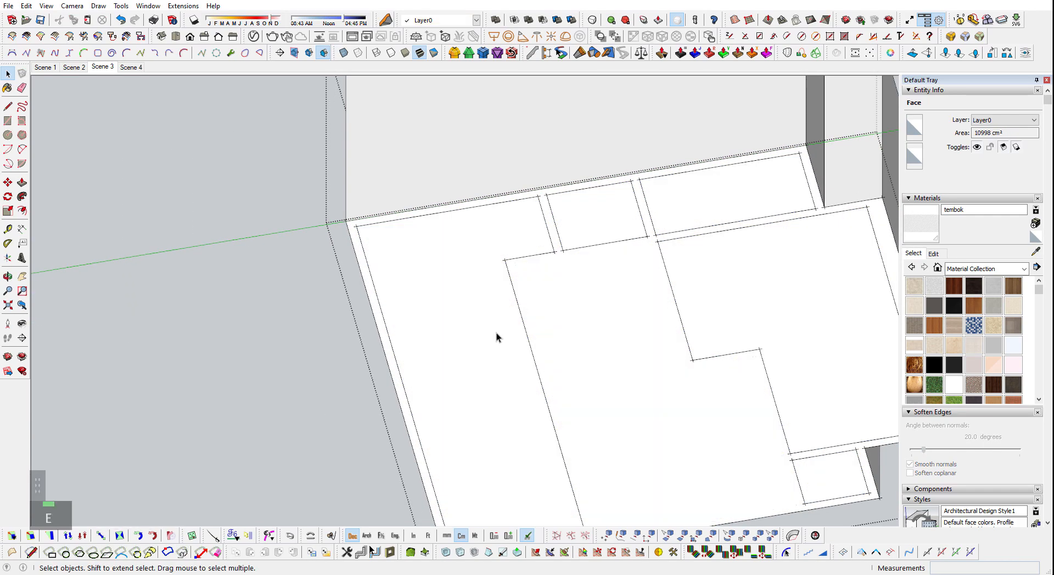
pyautogui.doubleClick(497, 335)
pyautogui.press('e')
pyautogui.doubleClick(598, 219)
pyautogui.press('e')
pyautogui.doubleClick(687, 198)
pyautogui.press('e')
pyautogui.doubleClick(723, 283)
pyautogui.press('e')
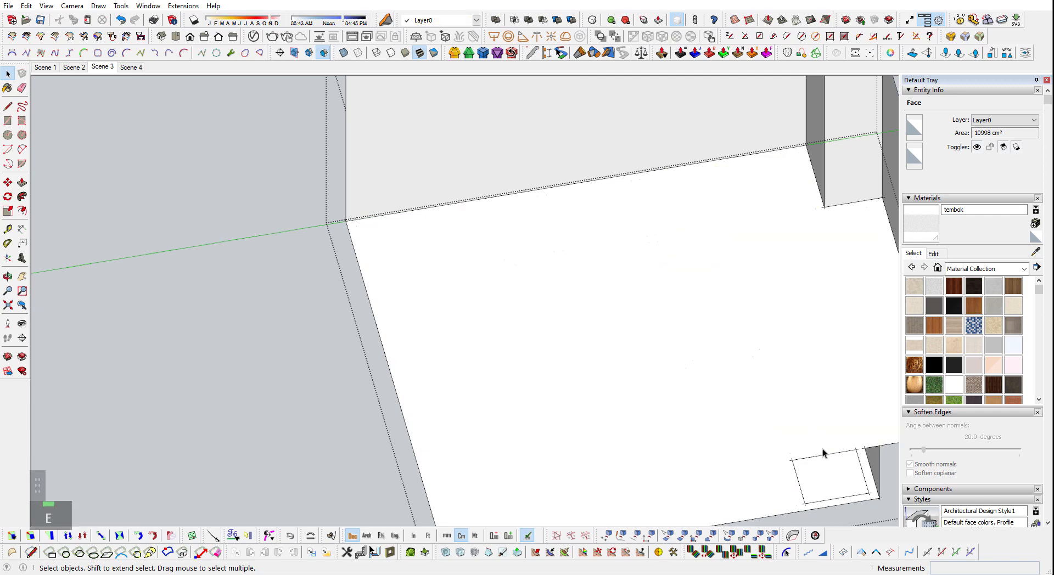
pyautogui.doubleClick(821, 448)
pyautogui.scroll(-3, 718, 346)
pyautogui.moveTo(652, 370); pyautogui.dragTo(527, 143, button='middle')
pyautogui.scroll(-3, 682, 191)
pyautogui.press('Escape')
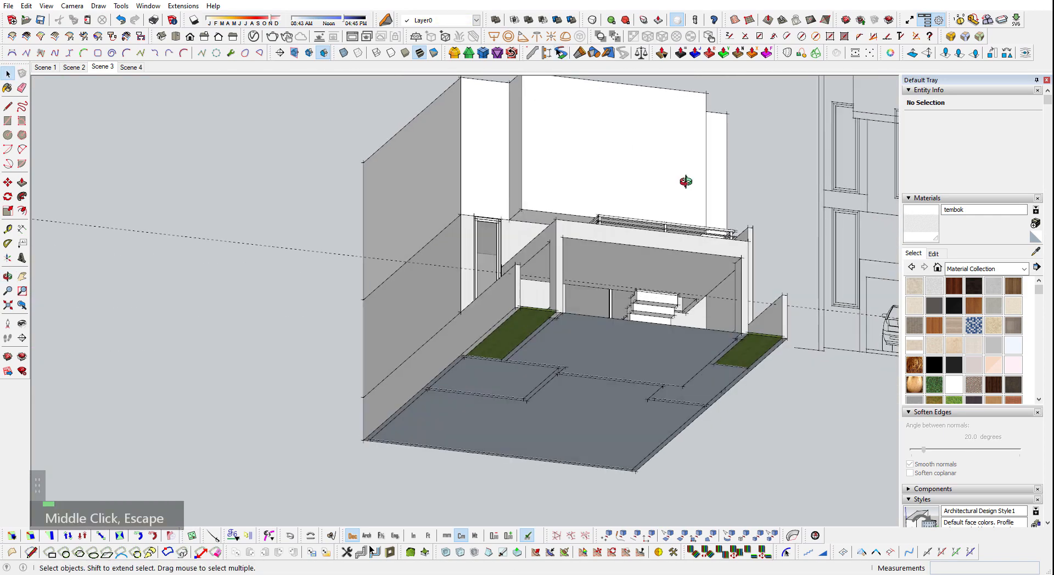
# - Reopen the top-floor walls group and intersect its underside face with the model
pyautogui.keyDown('shift'); pyautogui.moveTo(685, 181); pyautogui.dragTo(506, 298, button='middle'); pyautogui.keyUp('shift')
pyautogui.scroll(5, 792, 311)
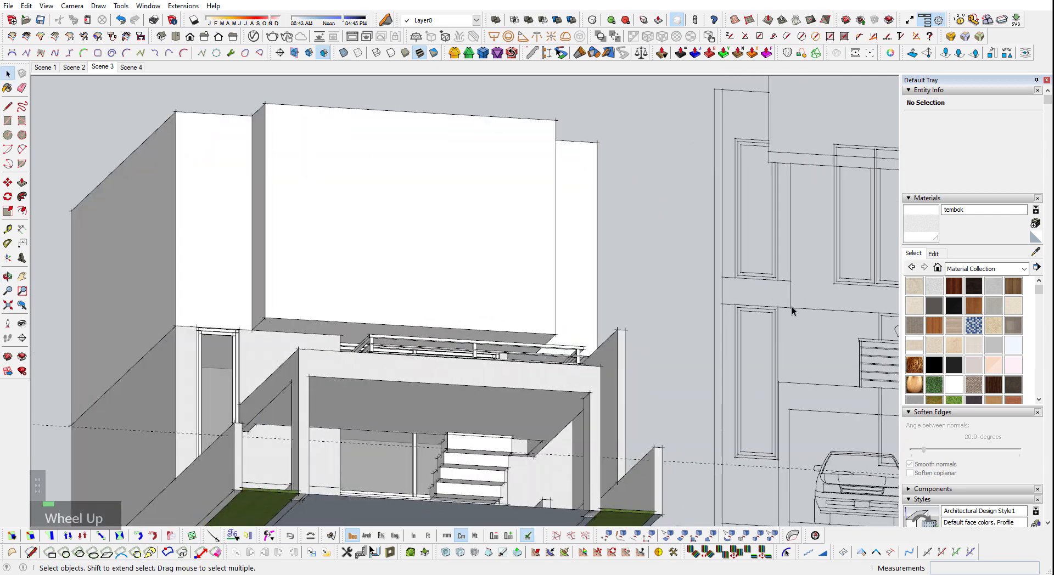
pyautogui.moveTo(757, 301); pyautogui.dragTo(283, 332, button='middle')
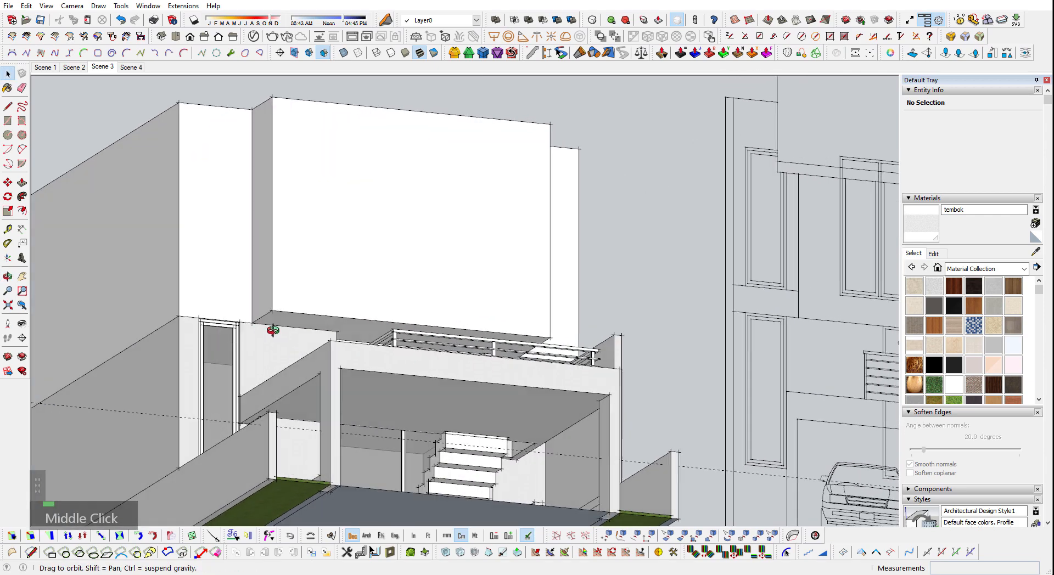
pyautogui.scroll(2, 283, 333)
pyautogui.doubleClick(291, 319)
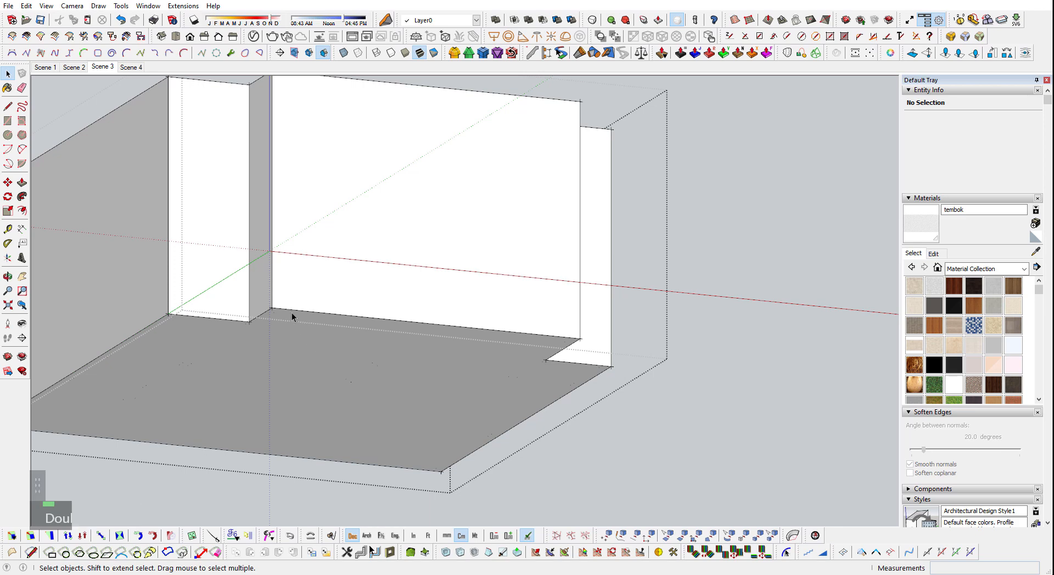
pyautogui.scroll(-3, 297, 318)
pyautogui.rightClick(328, 330)
pyautogui.press('space')
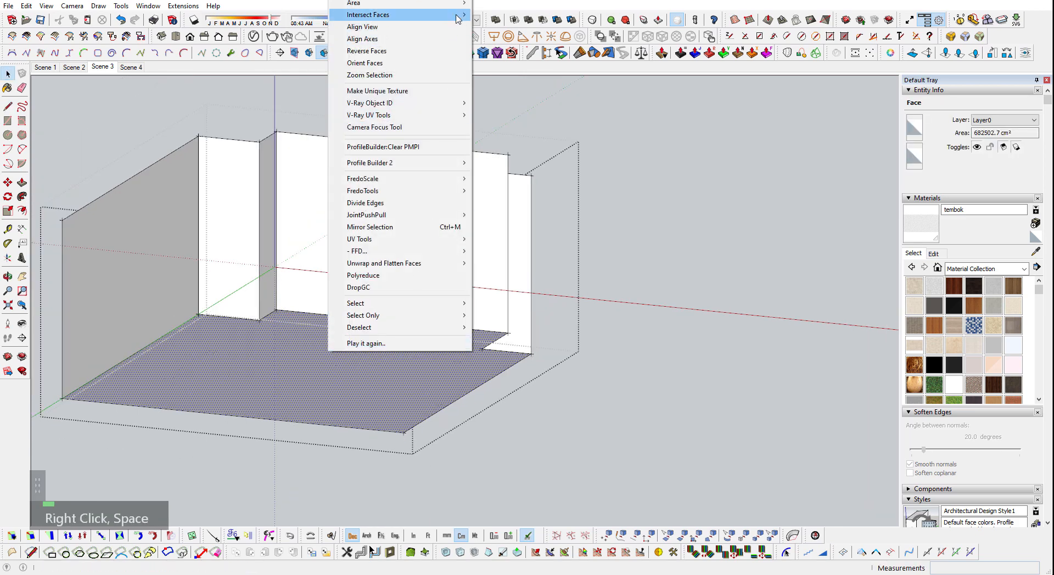
pyautogui.moveTo(459, 19)
pyautogui.click(495, 17)
pyautogui.click(426, 123)
# - Split off the overhang's underside at the inner wall corner and try to push/pull it to the matching level on the elevation drawing
pyautogui.moveTo(426, 124); pyautogui.dragTo(431, 269, button='middle')
pyautogui.keyDown('shift'); pyautogui.moveTo(431, 269); pyautogui.dragTo(50, 432, button='middle'); pyautogui.keyUp('shift')
pyautogui.press('q')
pyautogui.scroll(3, 323, 333)
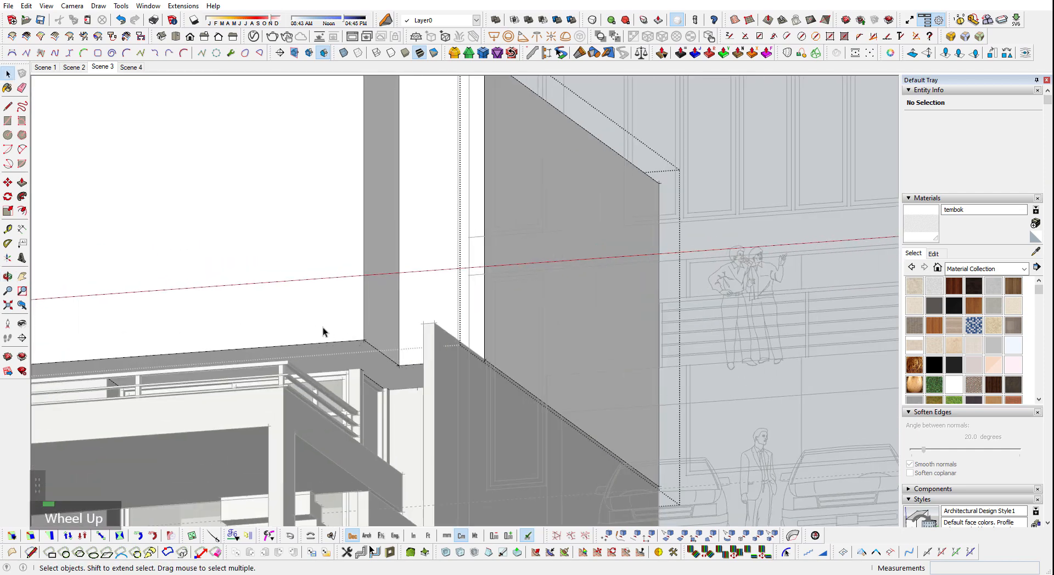
pyautogui.scroll(4, 322, 331)
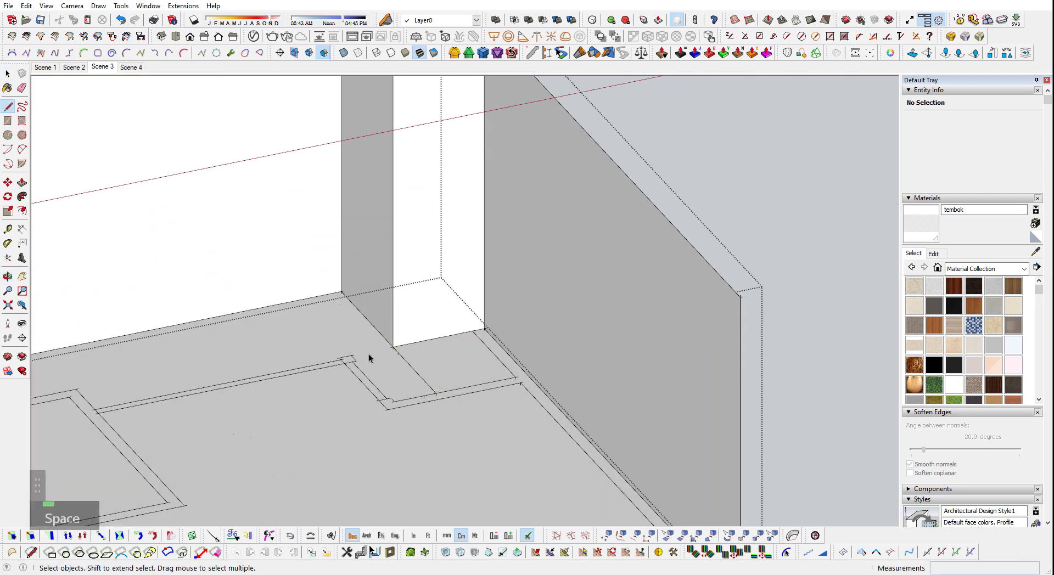
pyautogui.scroll(-2, 341, 337)
pyautogui.press('p')
pyautogui.click(340, 337)
pyautogui.hotkey('shift', 'q')
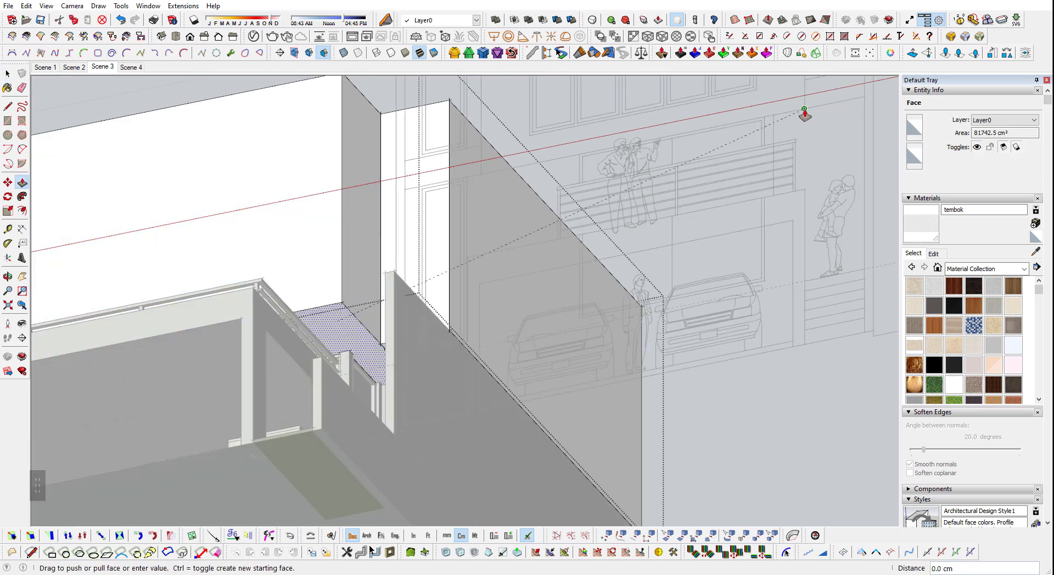
pyautogui.moveTo(208, 417); pyautogui.dragTo(480, 463, button='middle')
pyautogui.scroll(-3, 480, 463)
pyautogui.press('space')
pyautogui.moveTo(384, 296); pyautogui.dragTo(332, 331, button='middle')
pyautogui.press('Escape')
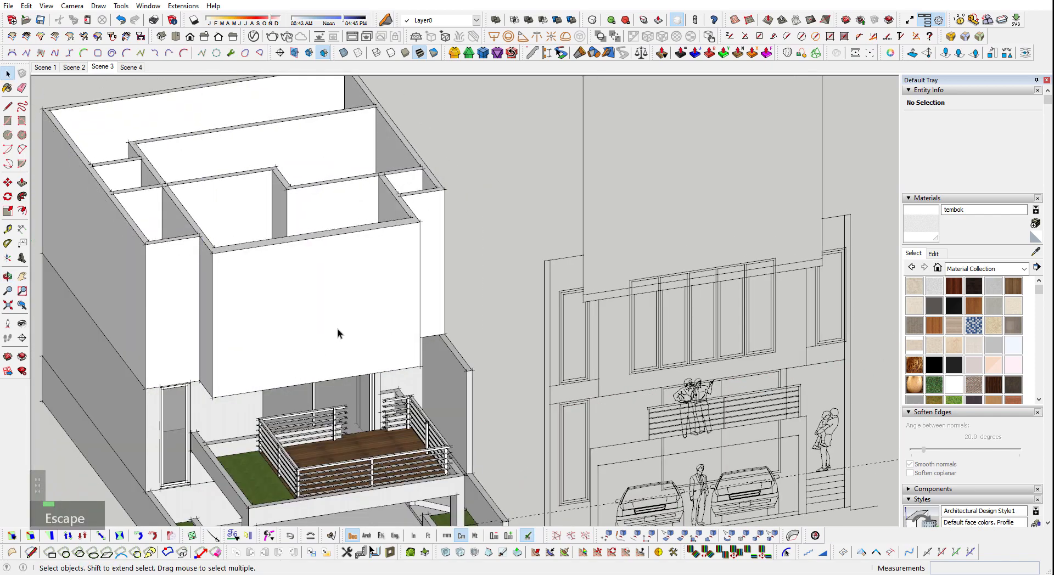
# - Open the walls group of the floor below and draw a vertical line beside its narrow window, marking the outer side wall's thickness
pyautogui.moveTo(745, 383); pyautogui.dragTo(796, 373, button='middle')
pyautogui.keyDown('shift'); pyautogui.moveTo(384, 343); pyautogui.dragTo(390, 353, button='middle'); pyautogui.keyUp('shift')
pyautogui.scroll(2, 306, 330)
pyautogui.doubleClick(311, 266)
pyautogui.scroll(2, 384, 346)
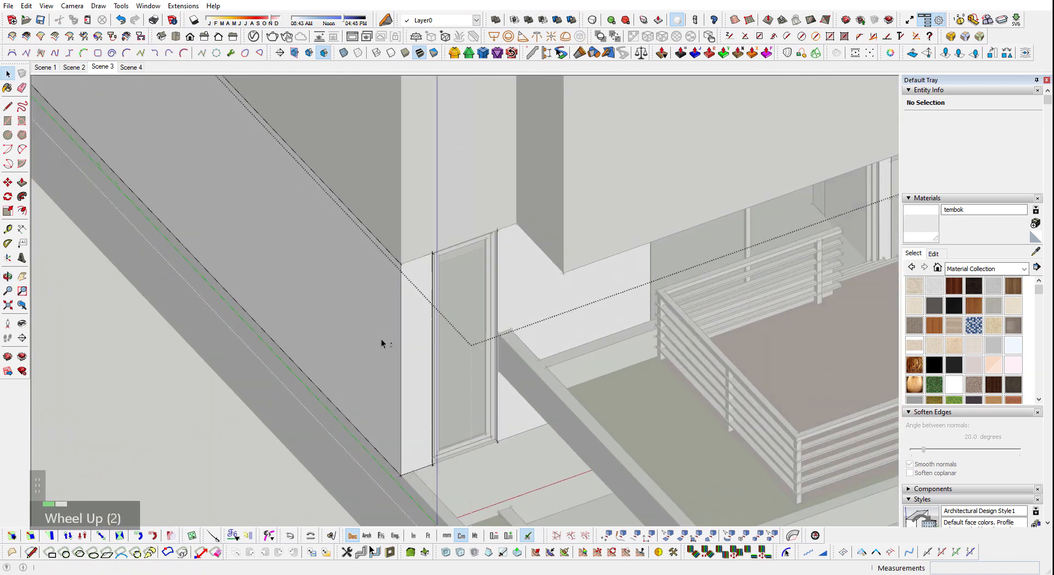
pyautogui.scroll(1, 388, 358)
pyautogui.press('l')
pyautogui.scroll(1, 403, 489)
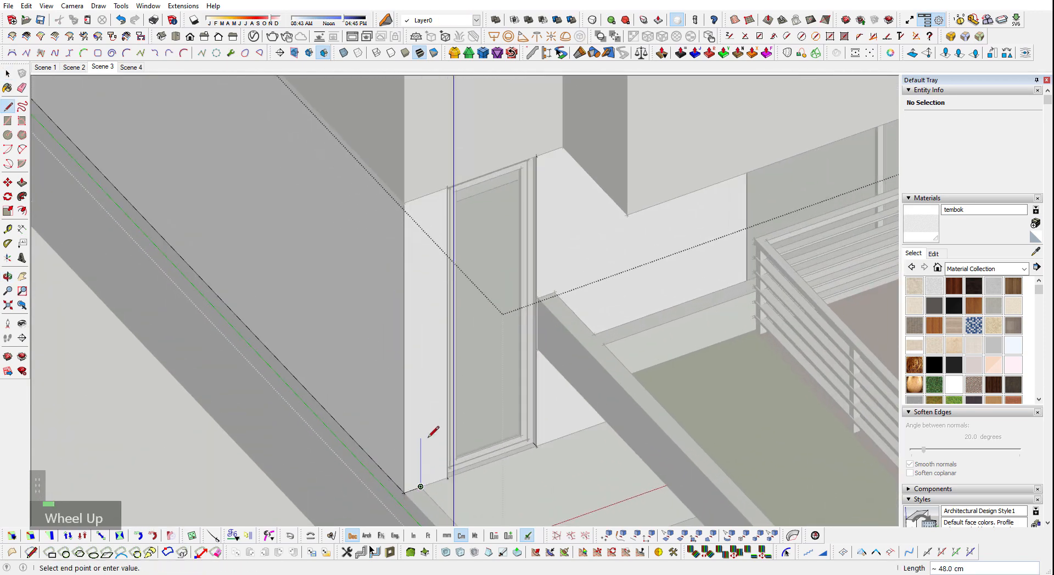
pyautogui.hotkey('shift', 'q')
pyautogui.scroll(-3, 428, 190)
# - Push/pull the narrow front strip of the lower side wall 100 cm forward
pyautogui.press('p')
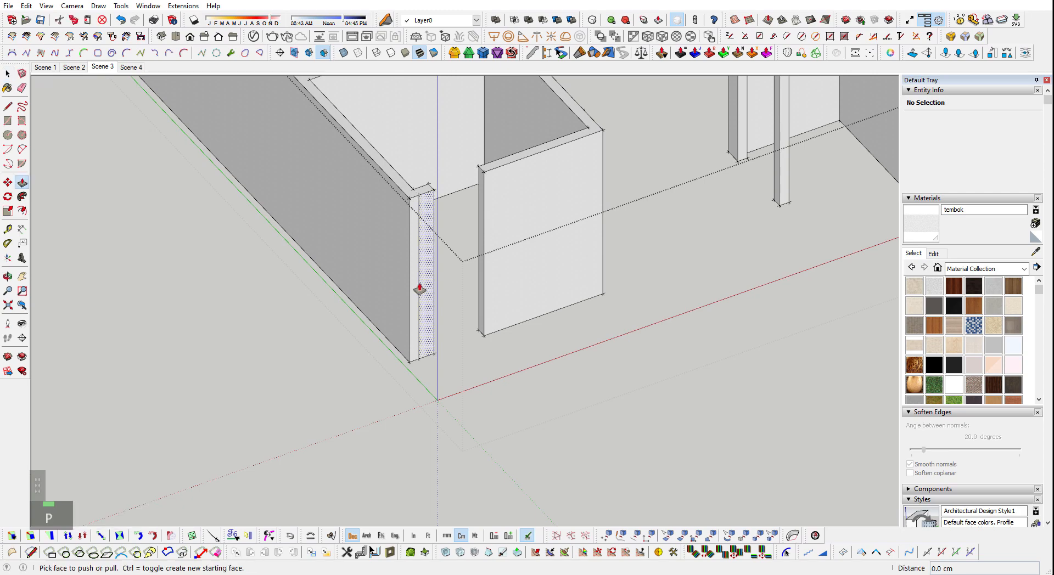
pyautogui.hotkey('shift', 'q')
pyautogui.moveTo(415, 288); pyautogui.dragTo(392, 423, button='middle')
pyautogui.scroll(-2, 391, 384)
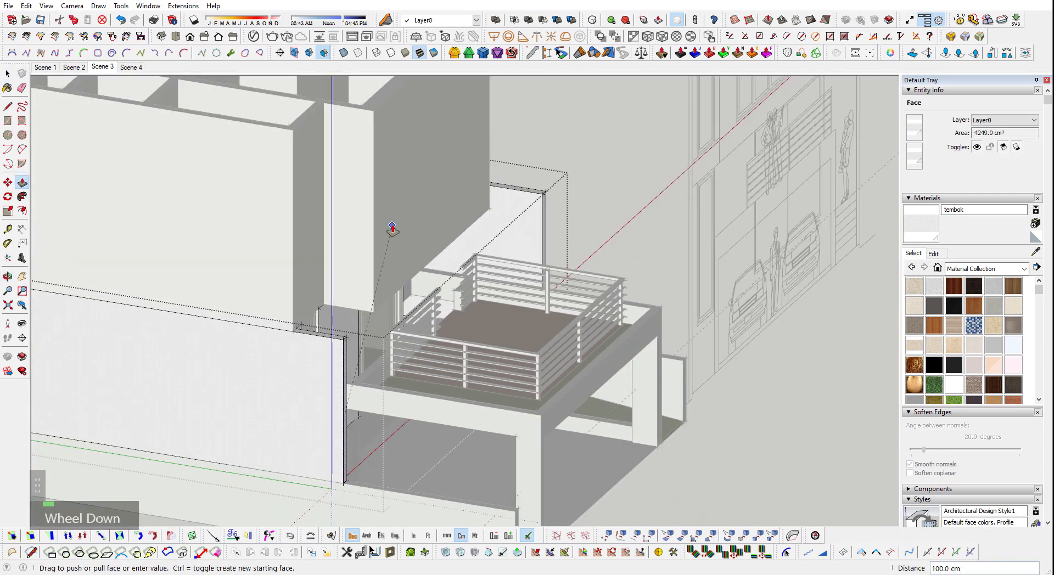
pyautogui.click(392, 225)
pyautogui.moveTo(404, 212); pyautogui.dragTo(357, 301, button='middle')
pyautogui.scroll(2, 357, 301)
pyautogui.press('space')
# - In the top-floor walls group, split the outer side wall's front end with a 400 cm vertical line and extend it flush with the wall below
pyautogui.doubleClick(351, 301)
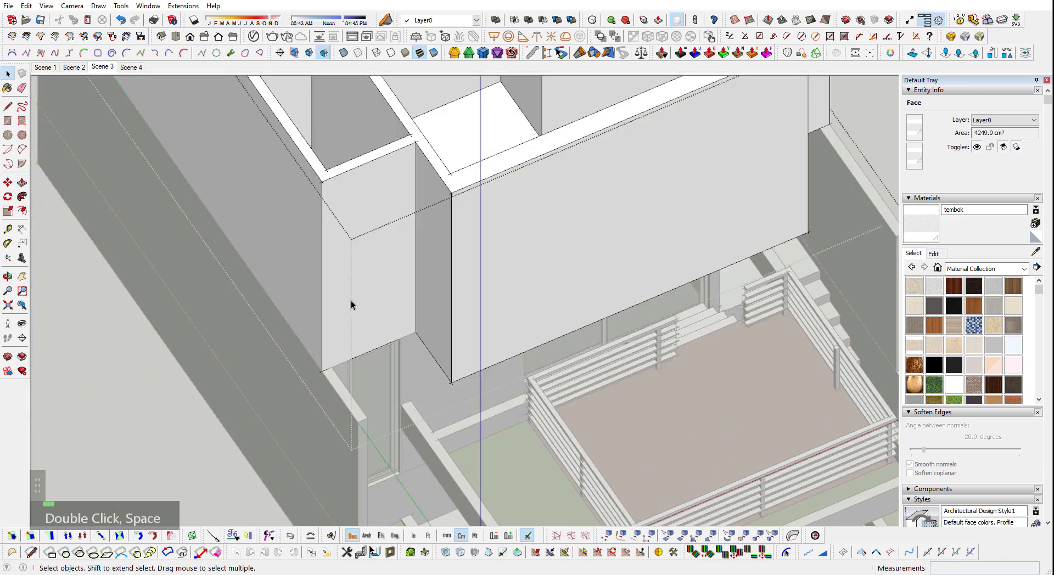
pyautogui.press('l')
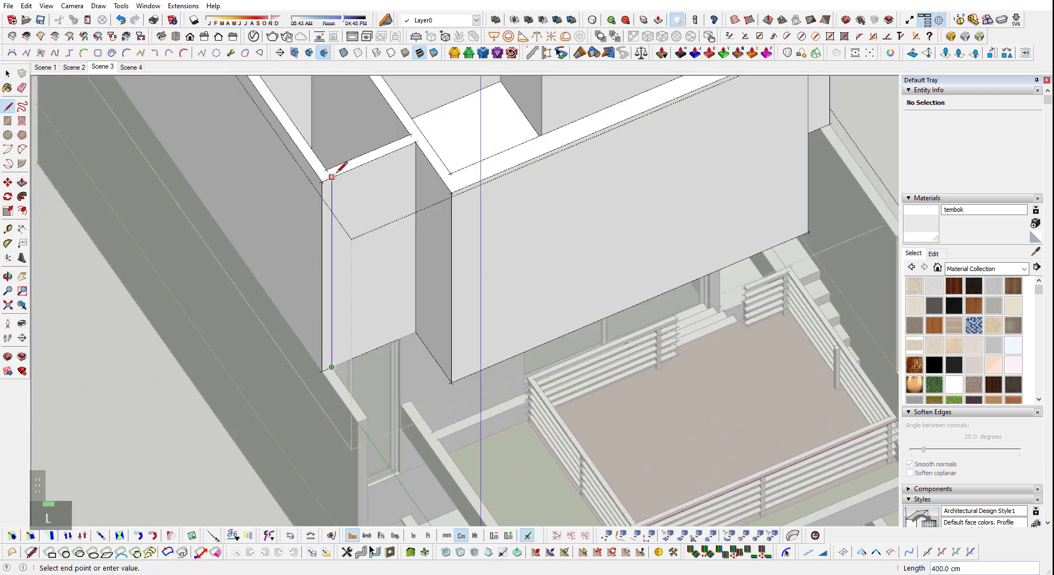
pyautogui.press('p')
pyautogui.click(326, 296)
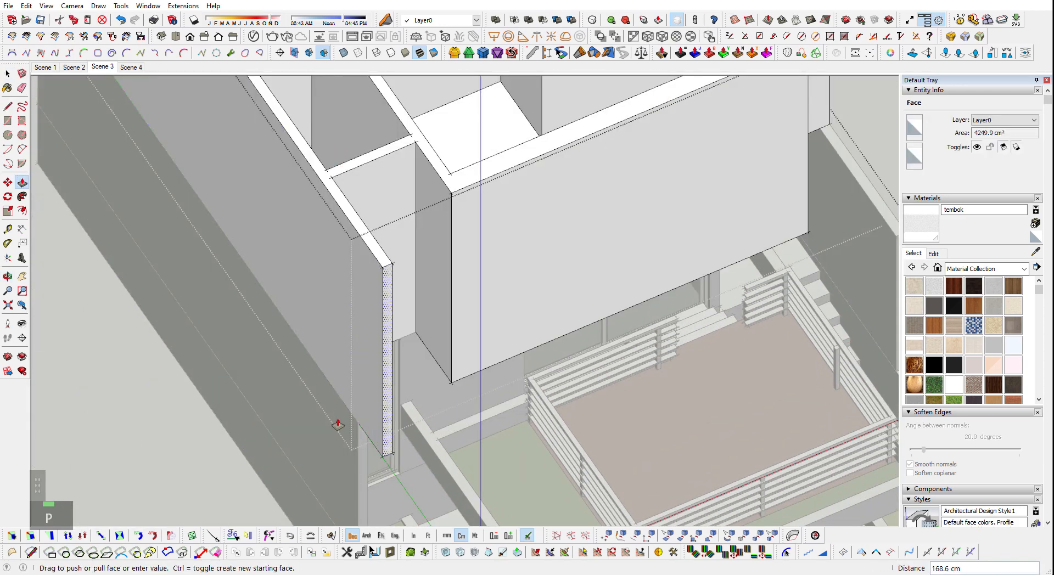
pyautogui.click(366, 444)
pyautogui.press('space')
pyautogui.scroll(-3, 315, 374)
pyautogui.press('Escape')
# - Copy the tall narrow window beside the balcony up to the top floor, using the elevation drawing's window positions as reference
pyautogui.moveTo(595, 387); pyautogui.dragTo(347, 232, button='middle')
pyautogui.moveTo(280, 232); pyautogui.dragTo(454, 228, button='middle')
pyautogui.scroll(3, 246, 357)
pyautogui.scroll(4, 220, 387)
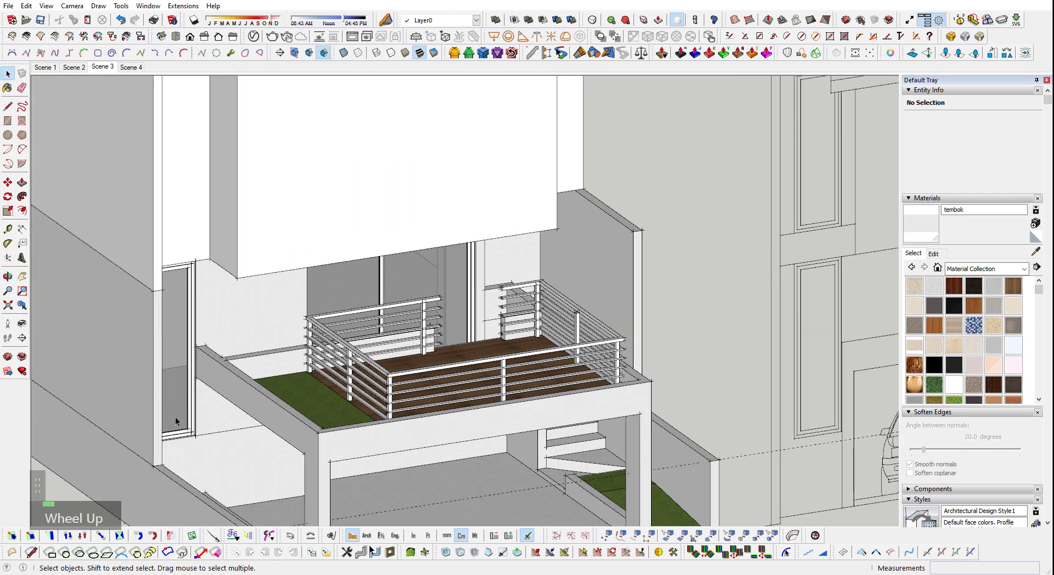
pyautogui.click(181, 424)
pyautogui.press('m')
pyautogui.scroll(-5, 124, 442)
pyautogui.keyDown('shift'); pyautogui.scroll(1, 565, 416); pyautogui.keyUp('shift')
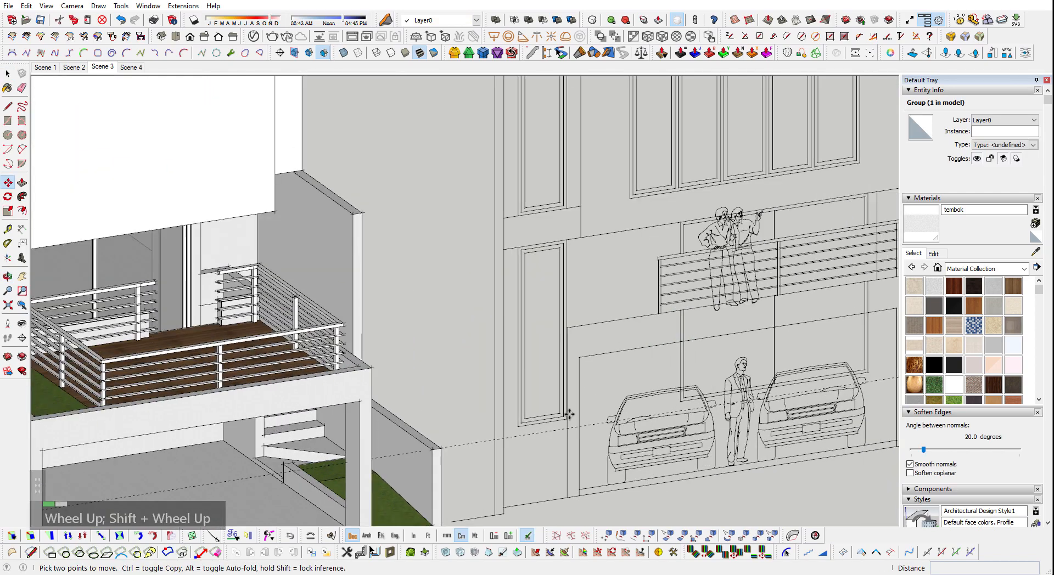
pyautogui.scroll(3, 517, 432)
pyautogui.click(519, 429)
pyautogui.keyDown('shift'); pyautogui.scroll(3, 501, 473); pyautogui.keyUp('shift')
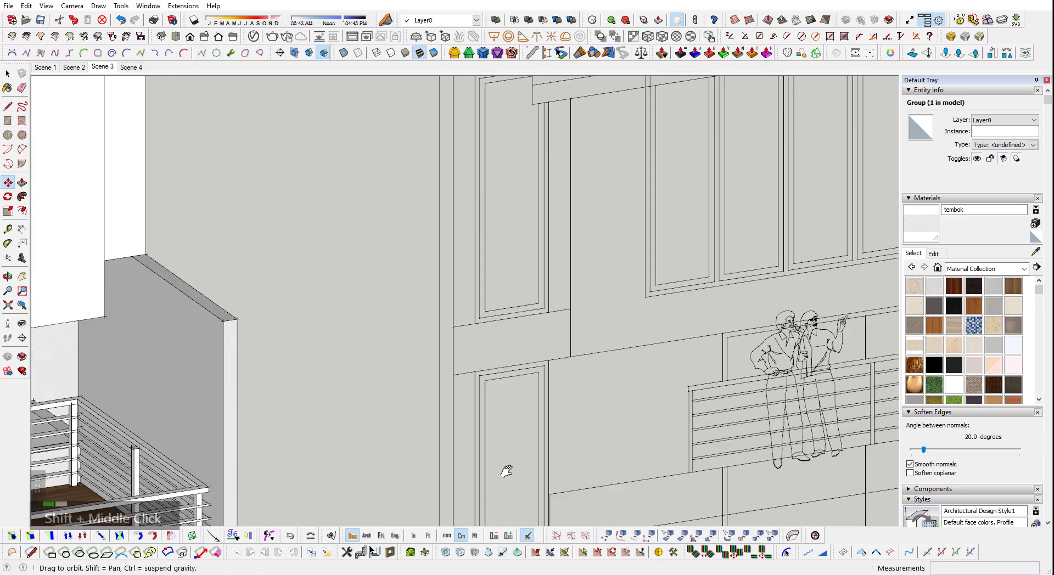
pyautogui.scroll(-5, 619, 298)
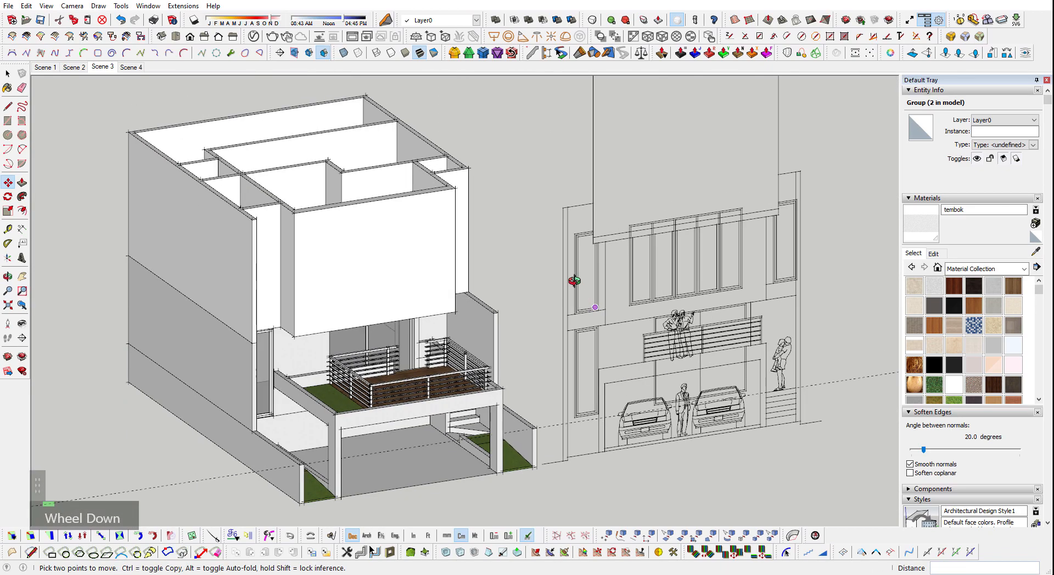
# - Measure the height difference between the copied window's top corner and the upper window's top on the elevation drawing
pyautogui.moveTo(572, 278)
pyautogui.mouseDown(button='middle')
pyautogui.moveTo(461, 132)
pyautogui.moveTo(624, 247)
pyautogui.moveTo(582, 162)
pyautogui.moveTo(538, 230)
pyautogui.moveTo(492, 272)
pyautogui.moveTo(571, 315)
pyautogui.moveTo(432, 207)
pyautogui.moveTo(527, 181)
pyautogui.moveTo(624, 179)
pyautogui.mouseUp(button='middle')
pyautogui.press('l')
pyautogui.scroll(4, 694, 216)
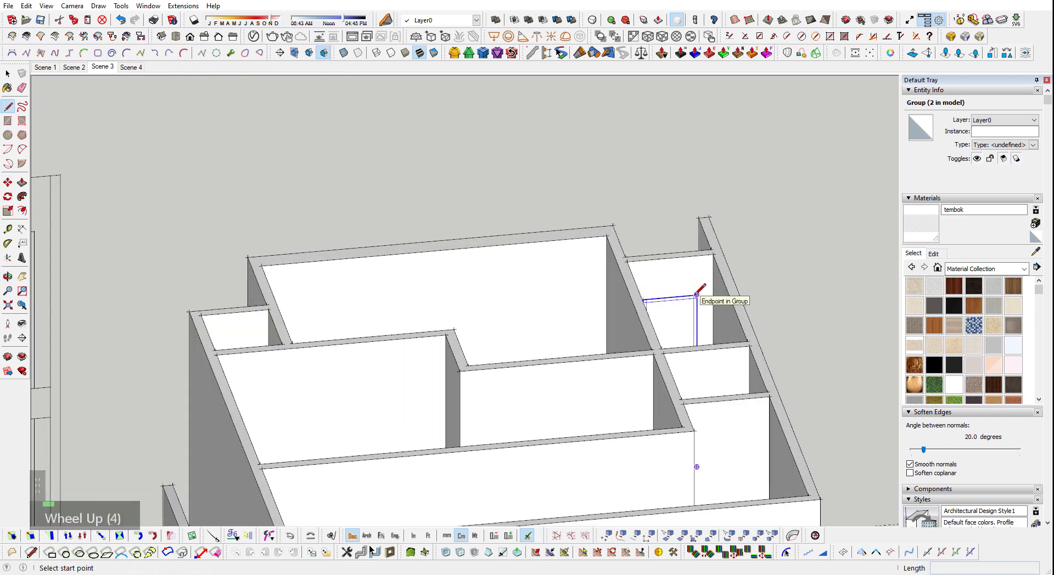
pyautogui.keyDown('shift'); pyautogui.scroll(-1, 691, 191); pyautogui.keyUp('shift')
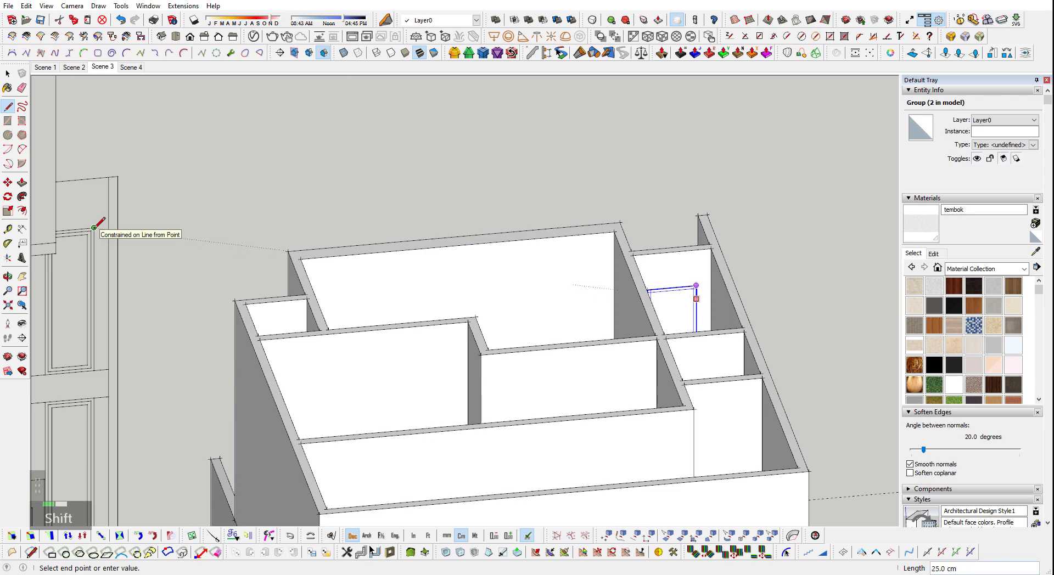
pyautogui.press('space')
# - Open the copied window group and move the top edges of its outer frame down by the measured height difference
pyautogui.scroll(3, 760, 219)
pyautogui.scroll(2, 557, 293)
pyautogui.doubleClick(555, 295)
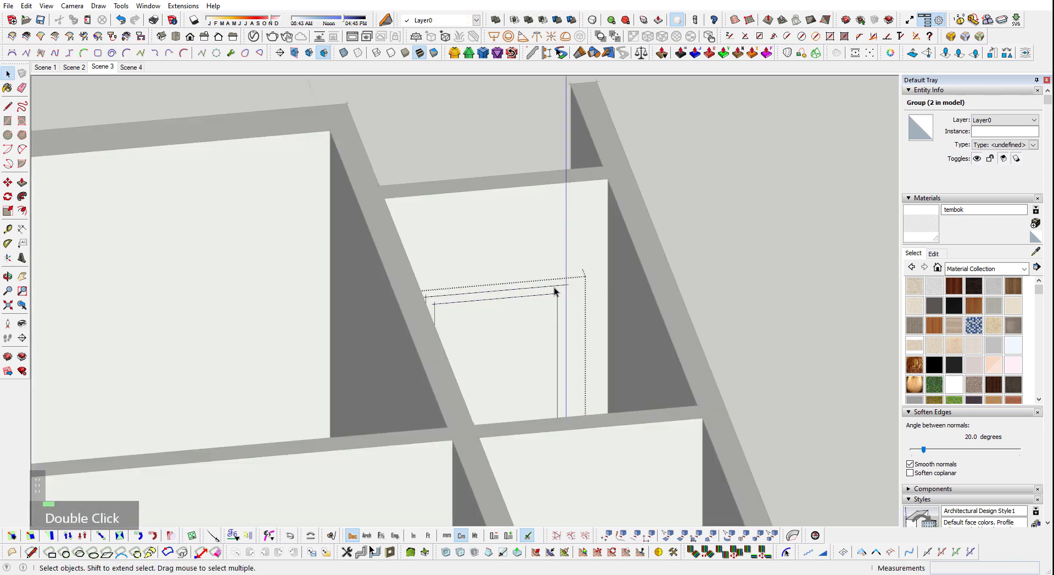
pyautogui.hotkey('shift', 'q')
pyautogui.moveTo(388, 227); pyautogui.dragTo(595, 300)
pyautogui.press('m')
pyautogui.scroll(1, 582, 285)
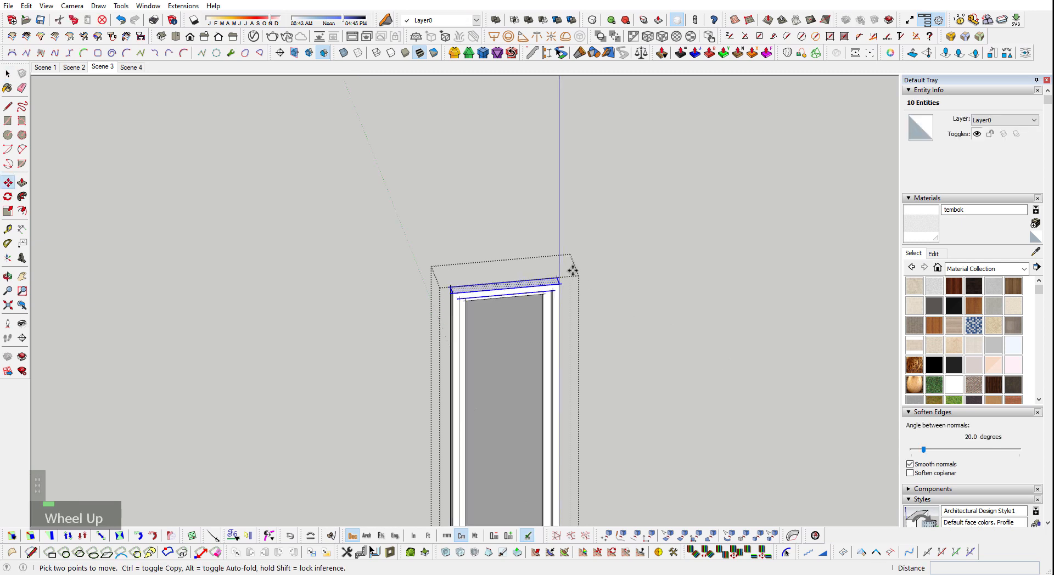
pyautogui.click(571, 269)
pyautogui.click(574, 300)
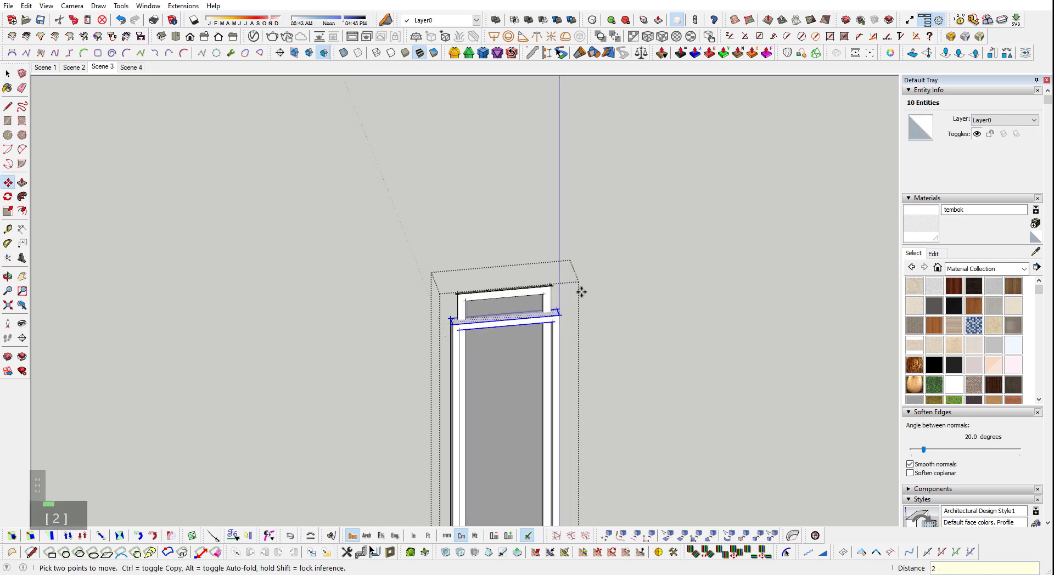
pyautogui.press('space')
# - Move the top edges of the copied window's inner sash frame down 25 cm and open its glass pane for editing
pyautogui.scroll(1, 514, 307)
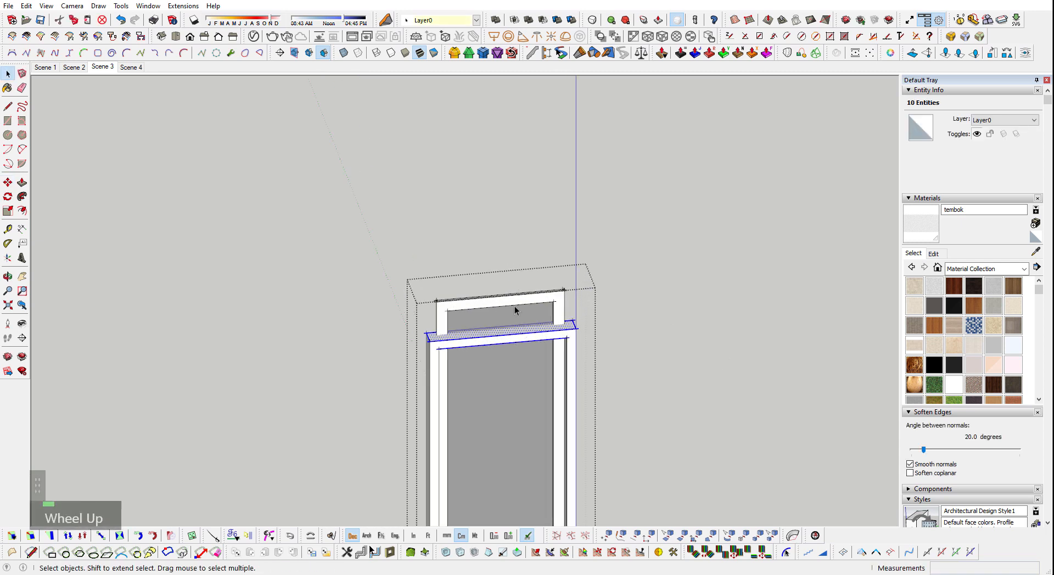
pyautogui.scroll(2, 522, 321)
pyautogui.doubleClick(519, 299)
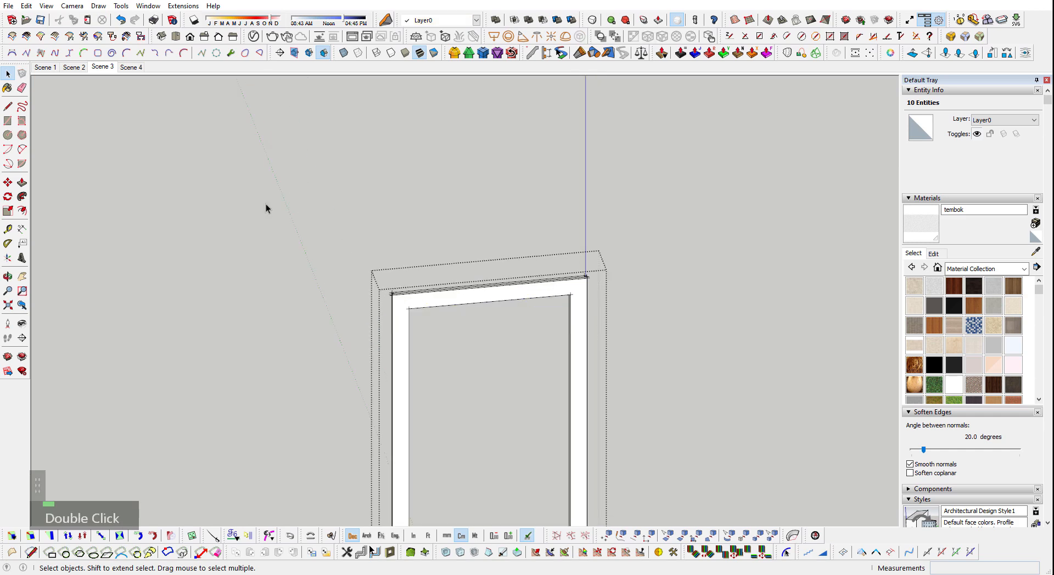
pyautogui.moveTo(266, 203); pyautogui.dragTo(644, 381)
pyautogui.press('m')
pyautogui.click(615, 267)
pyautogui.doubleClick(612, 298)
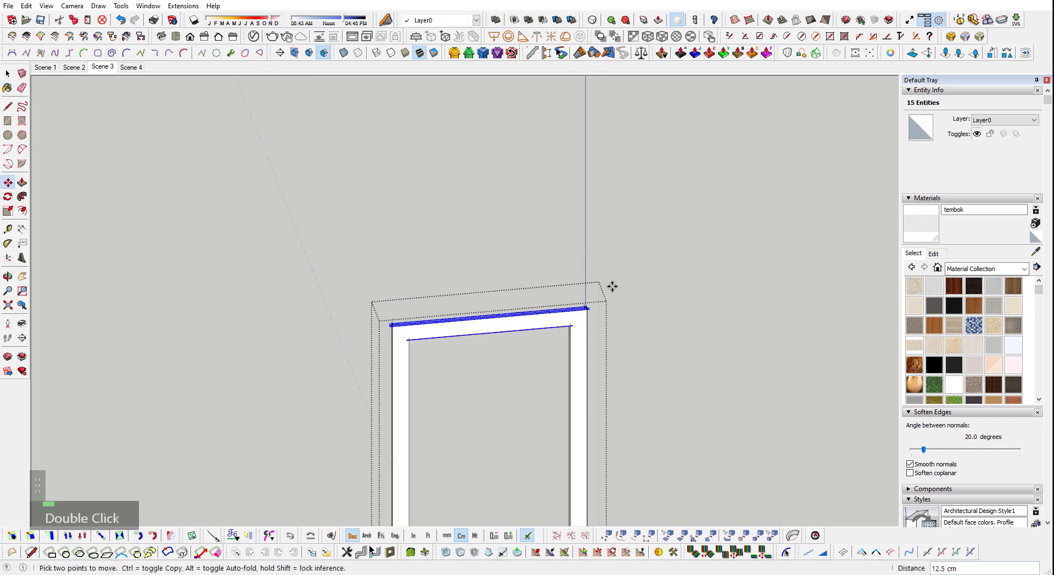
pyautogui.write('25')
pyautogui.press('Return')
pyautogui.press('space')
pyautogui.press('Escape')
pyautogui.doubleClick(552, 328)
pyautogui.moveTo(249, 314); pyautogui.dragTo(824, 207)
pyautogui.press('m')
pyautogui.press('n')
pyautogui.click(639, 246)
pyautogui.doubleClick(639, 260)
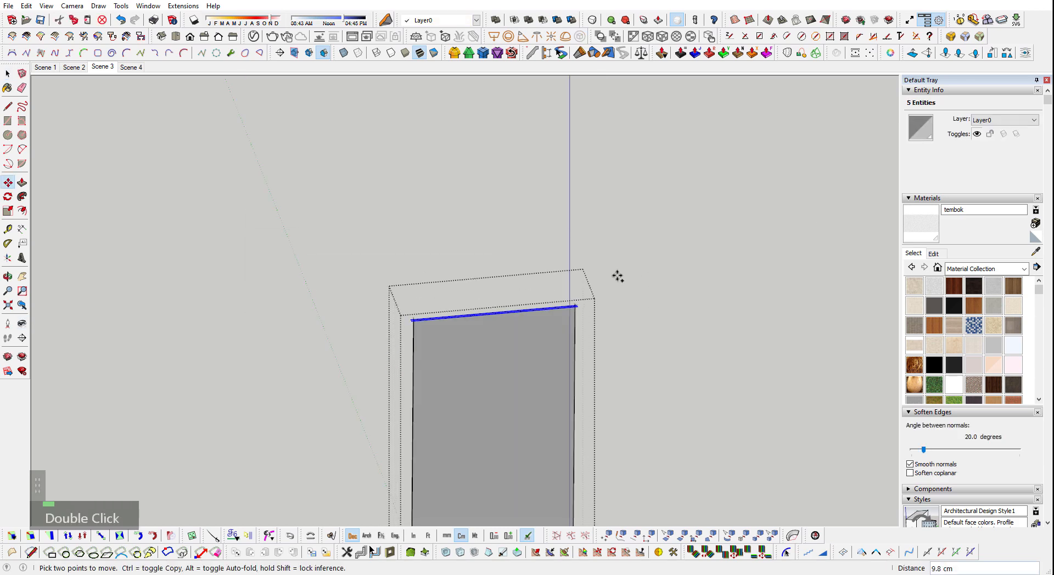
pyautogui.hotkey('ctrl', 'z')
pyautogui.hotkey('ctrl', 'z')
pyautogui.keyDown('ctrl'); pyautogui.click(606, 268); pyautogui.keyUp('ctrl')
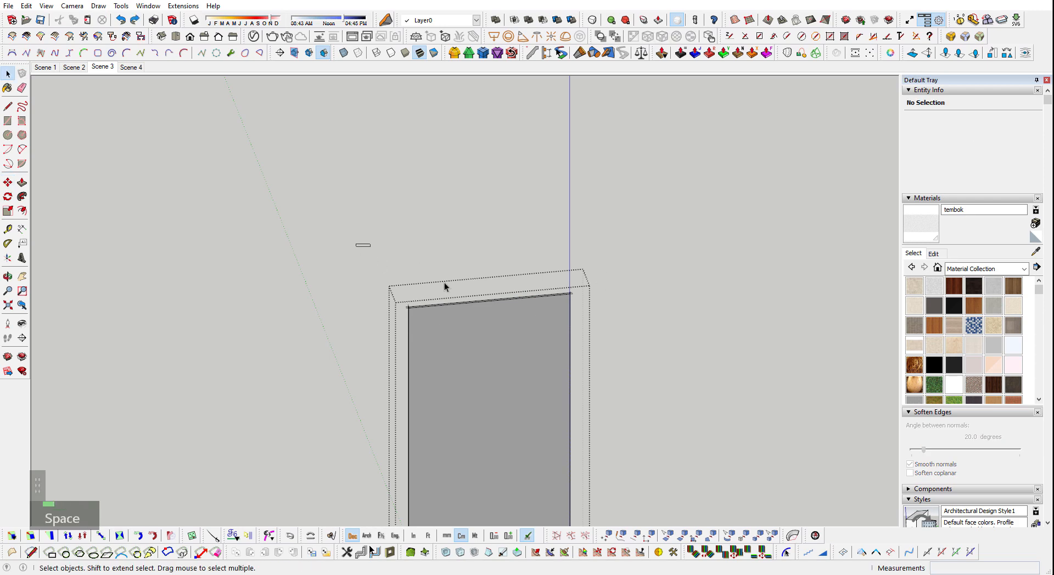
# - Move the top edges of the window's glass pane down 25 cm and leave the nested window groups
pyautogui.click(661, 272)
pyautogui.click(659, 310)
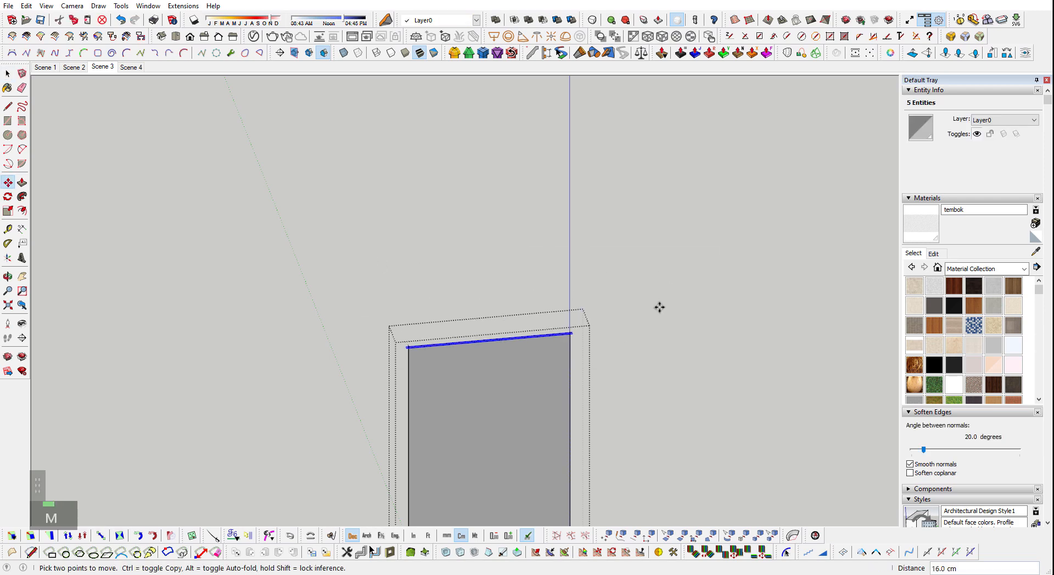
pyautogui.write('25')
pyautogui.press('Return')
pyautogui.press('Escape')
pyautogui.press('space')
pyautogui.moveTo(657, 307); pyautogui.dragTo(553, 498, button='middle')
pyautogui.press('Escape')
# - Turn the shortened top-floor window group into a component
pyautogui.keyDown('shift'); pyautogui.scroll(-5, 558, 365); pyautogui.keyUp('shift')
pyautogui.rightClick(630, 235)
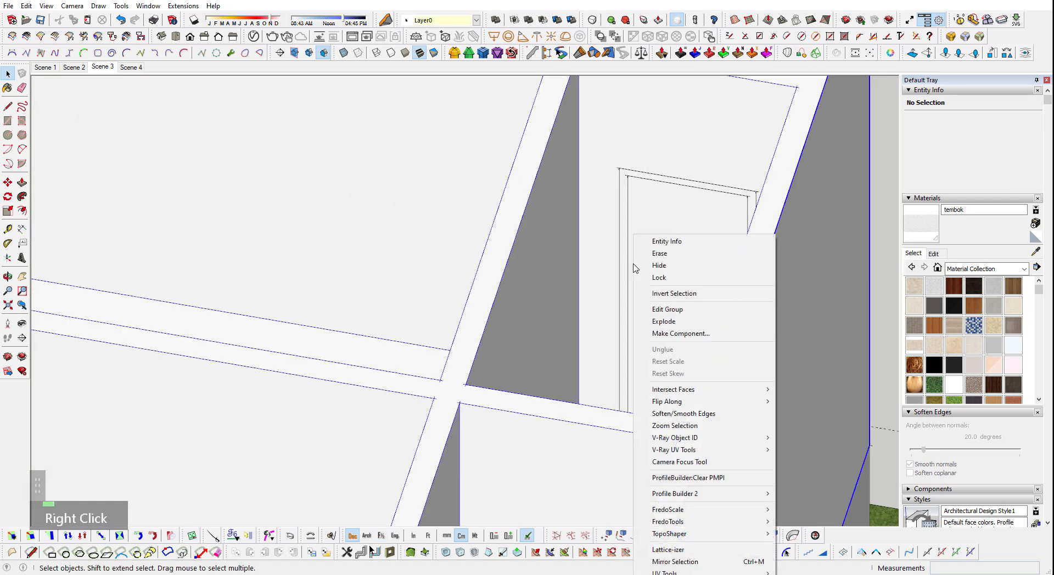
pyautogui.click(703, 334)
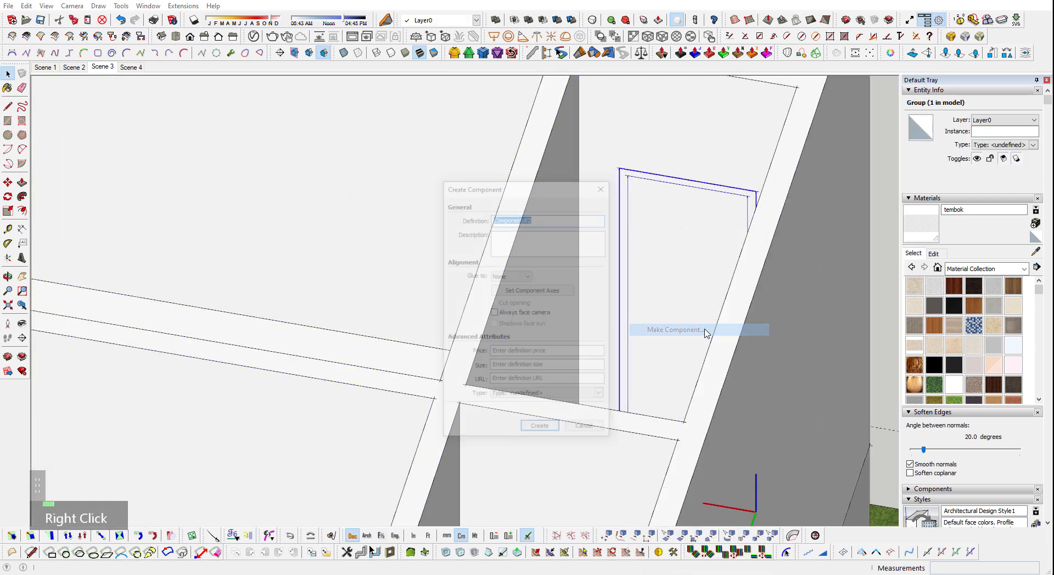
pyautogui.click(541, 425)
# - Copy the window component 670 cm along the red axis, using the two narrow upper windows on the elevation drawing as references
pyautogui.scroll(-5, 608, 285)
pyautogui.scroll(-3, 741, 454)
pyautogui.moveTo(742, 454); pyautogui.dragTo(582, 467, button='middle')
pyautogui.keyDown('shift'); pyautogui.moveTo(582, 467); pyautogui.dragTo(684, 419, button='middle'); pyautogui.keyUp('shift')
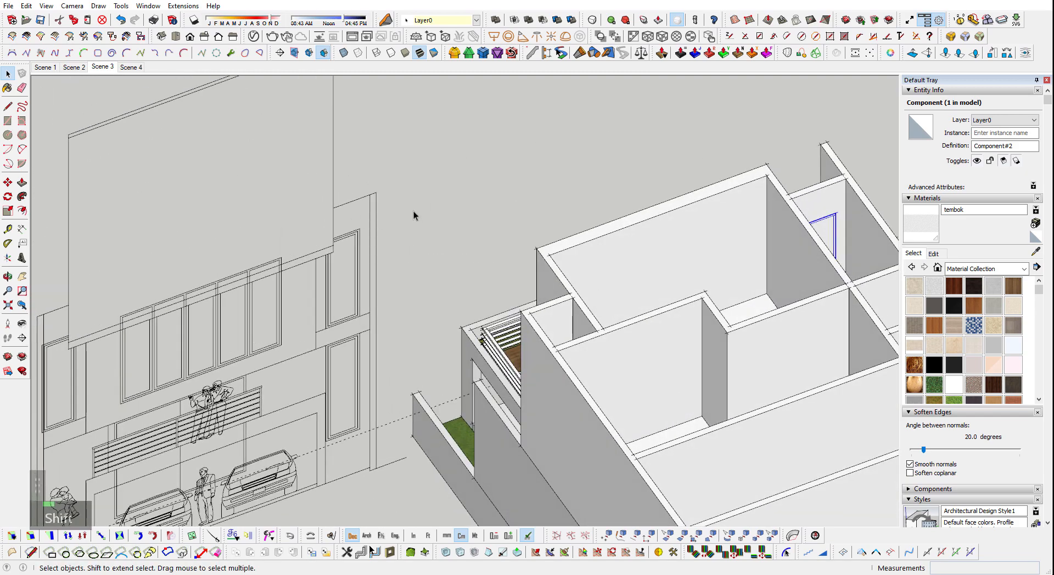
pyautogui.press('m')
pyautogui.scroll(3, 374, 221)
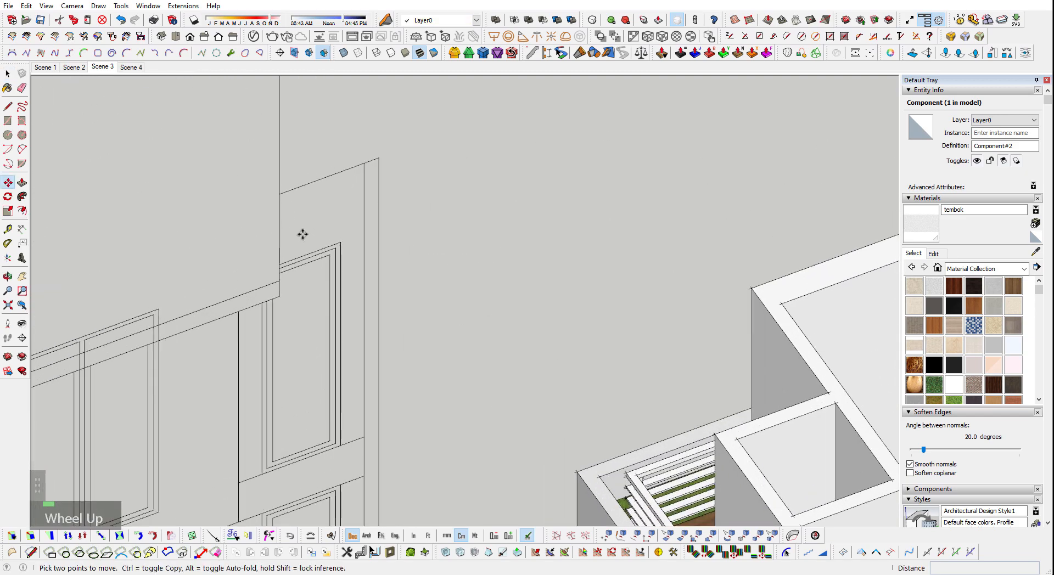
pyautogui.click(341, 243)
pyautogui.press('ctrl')
pyautogui.keyDown('shift'); pyautogui.scroll(-5, 306, 270); pyautogui.keyUp('shift')
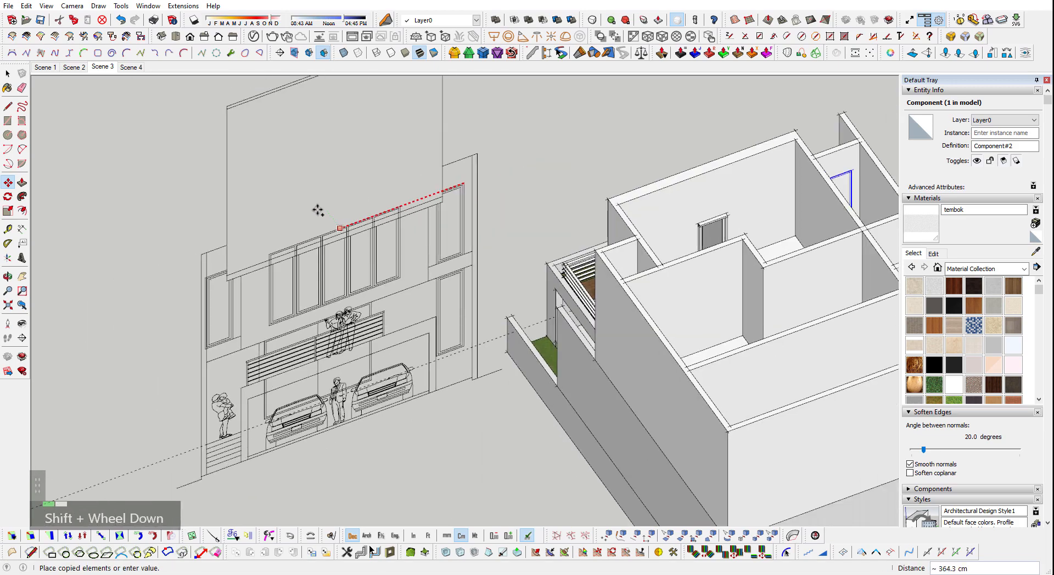
pyautogui.keyDown('shift'); pyautogui.scroll(10, 235, 269); pyautogui.keyUp('shift')
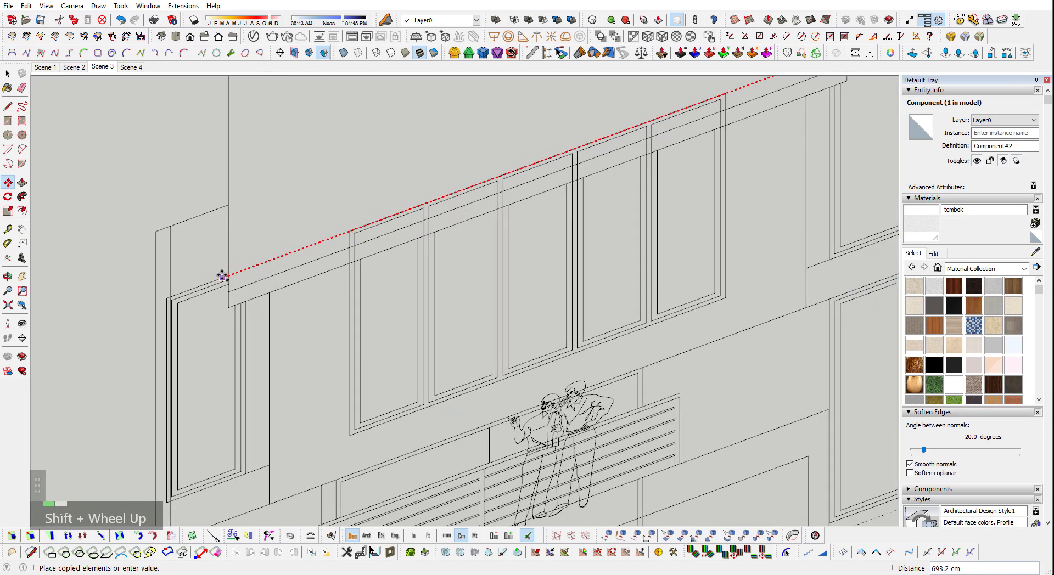
pyautogui.keyDown('shift'); pyautogui.scroll(-1, 221, 373); pyautogui.keyUp('shift')
pyautogui.keyDown('shift'); pyautogui.scroll(-1, 225, 375); pyautogui.keyUp('shift')
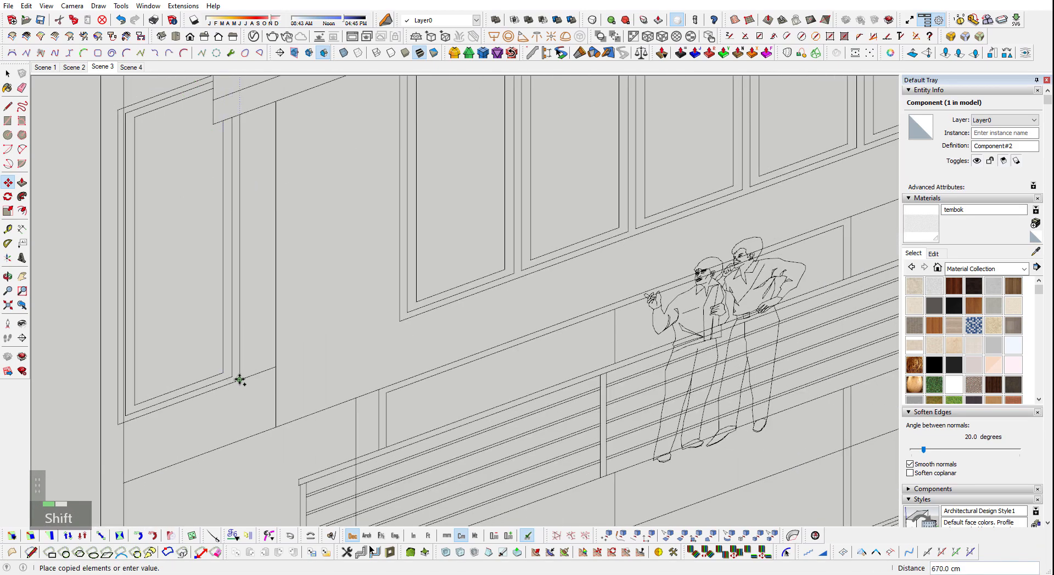
pyautogui.keyDown('shift'); pyautogui.click(240, 379); pyautogui.keyUp('shift')
# - Move the copied window 50 cm along the green axis into the narrow front wall on the stair side
pyautogui.scroll(-3, 240, 380)
pyautogui.moveTo(249, 373); pyautogui.dragTo(147, 413, button='middle')
pyautogui.scroll(-4, 138, 203)
pyautogui.moveTo(510, 284)
pyautogui.mouseDown(button='middle')
pyautogui.moveTo(587, 423)
pyautogui.moveTo(641, 469)
pyautogui.moveTo(816, 300)
pyautogui.mouseUp(button='middle')
pyautogui.scroll(5, 158, 336)
pyautogui.scroll(2, 158, 337)
pyautogui.scroll(-3, 511, 374)
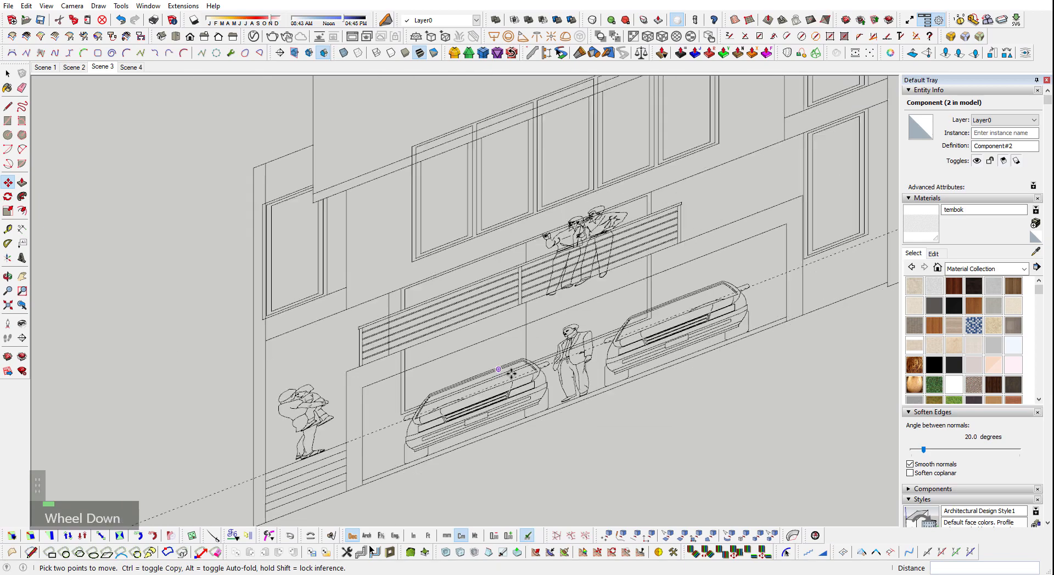
pyautogui.moveTo(511, 374)
pyautogui.mouseDown(button='middle')
pyautogui.moveTo(743, 412)
pyautogui.moveTo(625, 416)
pyautogui.moveTo(410, 337)
pyautogui.moveTo(355, 341)
pyautogui.moveTo(317, 363)
pyautogui.mouseUp(button='middle')
pyautogui.keyDown('shift'); pyautogui.scroll(-1, 436, 346); pyautogui.keyUp('shift')
pyautogui.scroll(3, 579, 465)
pyautogui.moveTo(579, 464)
pyautogui.mouseDown(button='middle')
pyautogui.moveTo(395, 388)
pyautogui.moveTo(181, 369)
pyautogui.moveTo(335, 260)
pyautogui.mouseUp(button='middle')
pyautogui.scroll(2, 336, 260)
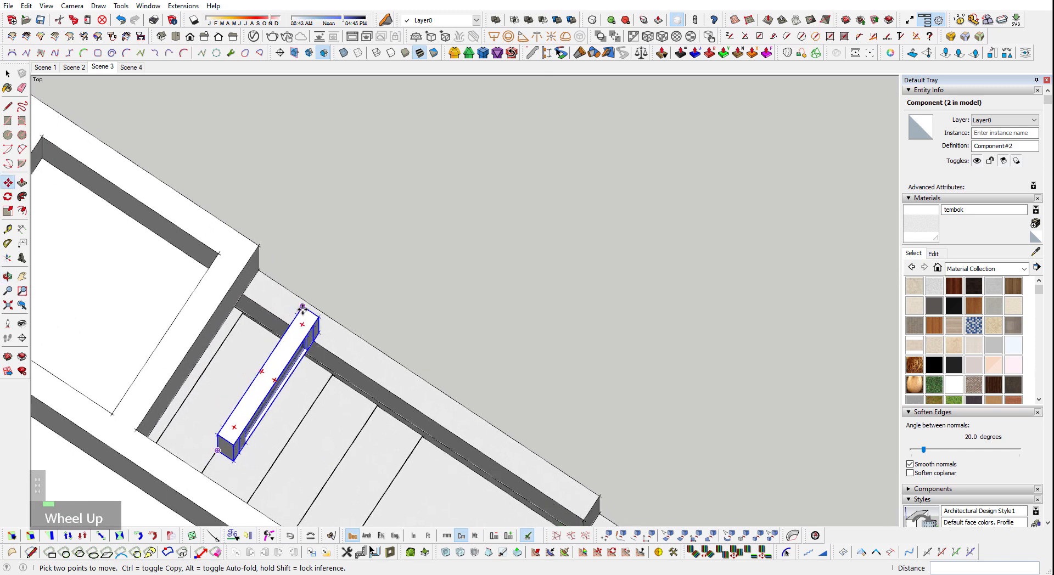
pyautogui.click(303, 309)
pyautogui.keyDown('shift'); pyautogui.click(227, 267); pyautogui.keyUp('shift')
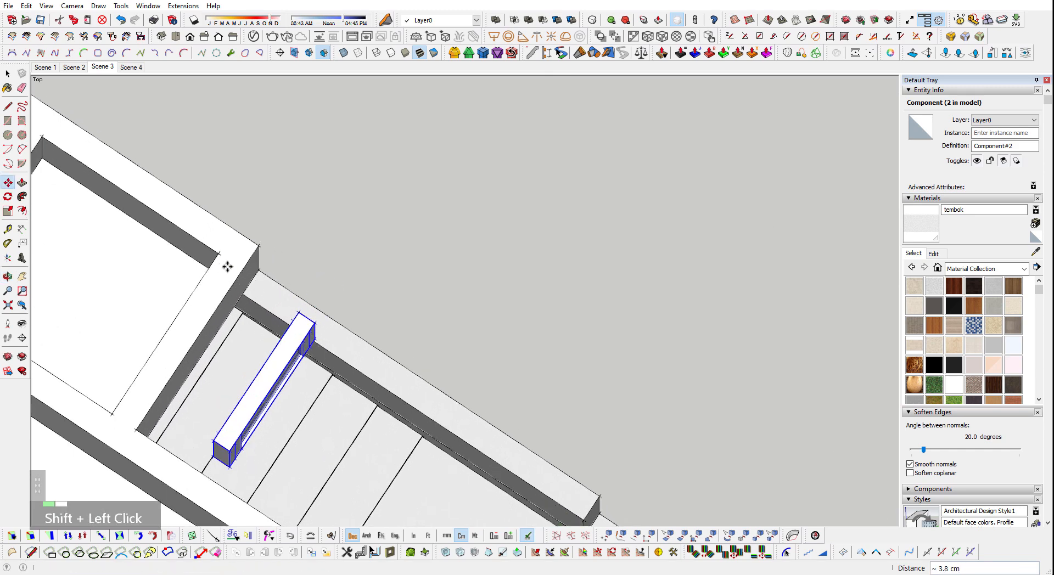
pyautogui.click(303, 314)
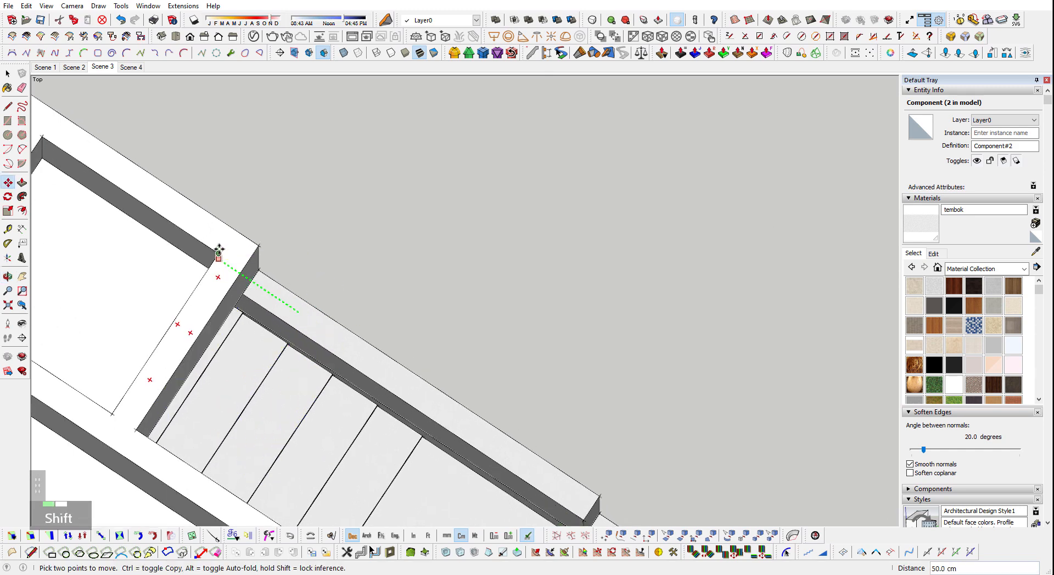
pyautogui.keyDown('shift'); pyautogui.click(219, 253); pyautogui.keyUp('shift')
# - Inside the top-floor walls group, draw an 80 x 260 cm rectangle over the stair-side window and push it through to cut the opening
pyautogui.moveTo(221, 254); pyautogui.dragTo(607, 257, button='middle')
pyautogui.press('space')
pyautogui.doubleClick(486, 268)
pyautogui.moveTo(487, 268); pyautogui.dragTo(533, 314, button='middle')
pyautogui.scroll(-1, 533, 314)
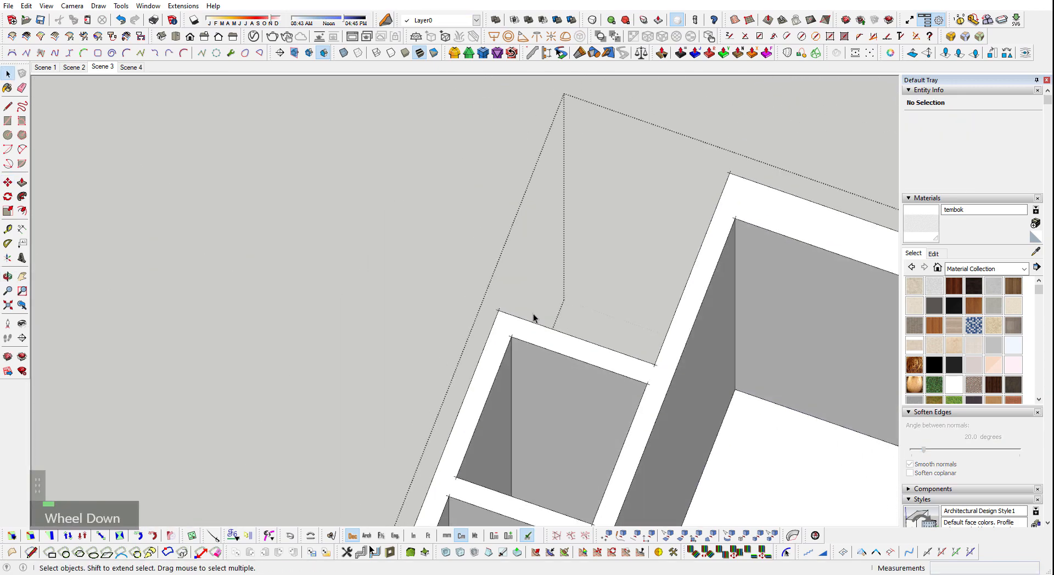
pyautogui.press('r')
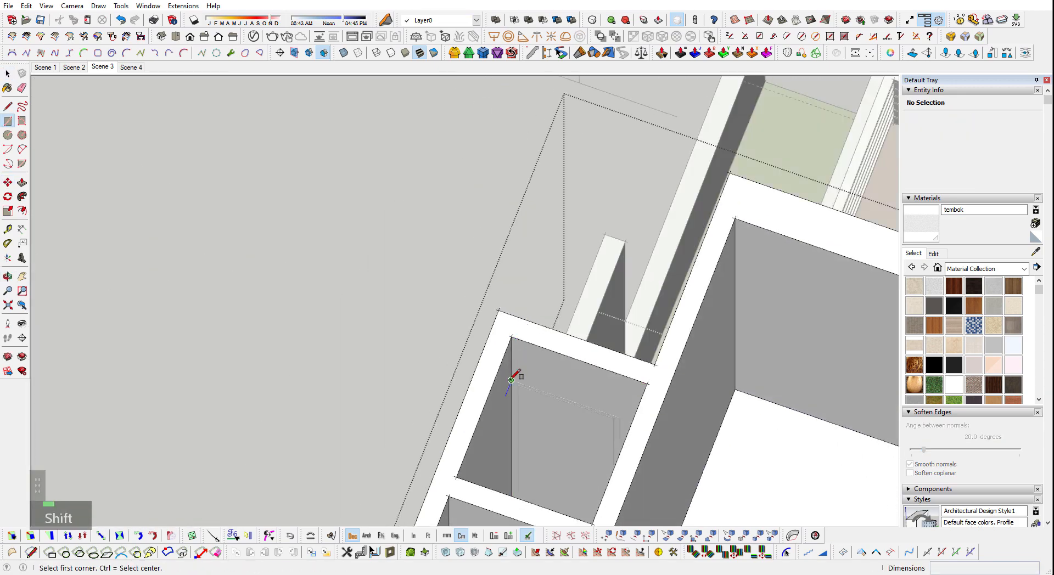
pyautogui.click(511, 380)
pyautogui.moveTo(511, 380); pyautogui.dragTo(727, 394, button='middle')
pyautogui.scroll(2, 827, 301)
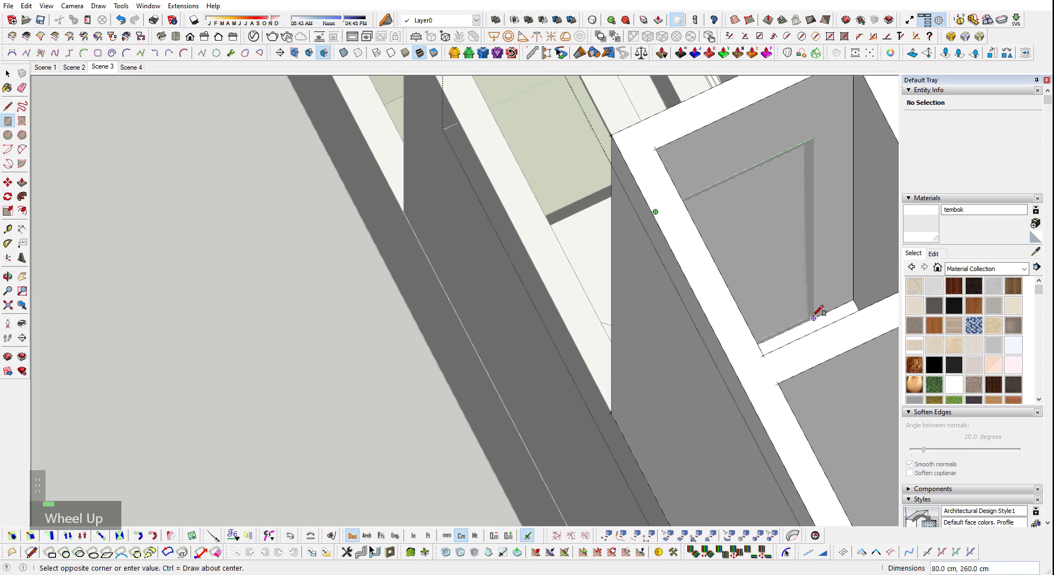
pyautogui.scroll(-2, 545, 426)
pyautogui.press('p')
pyautogui.scroll(1, 562, 405)
pyautogui.click(536, 395)
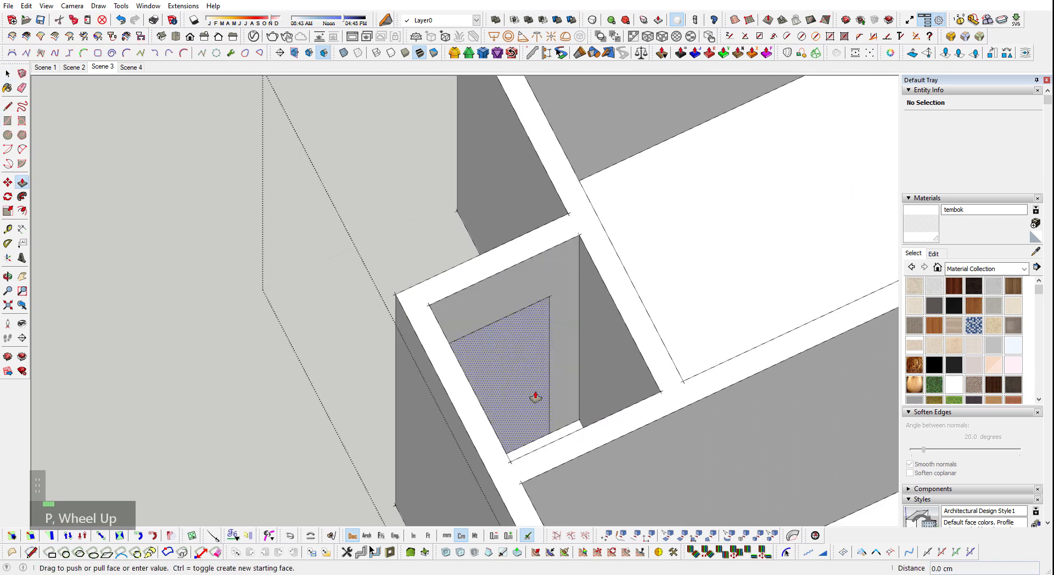
pyautogui.click(486, 365)
pyautogui.press('space')
# - Cut an 80 x 260 cm opening through the narrow front wall next to the extended side wall, matching the window there
pyautogui.scroll(-2, 470, 350)
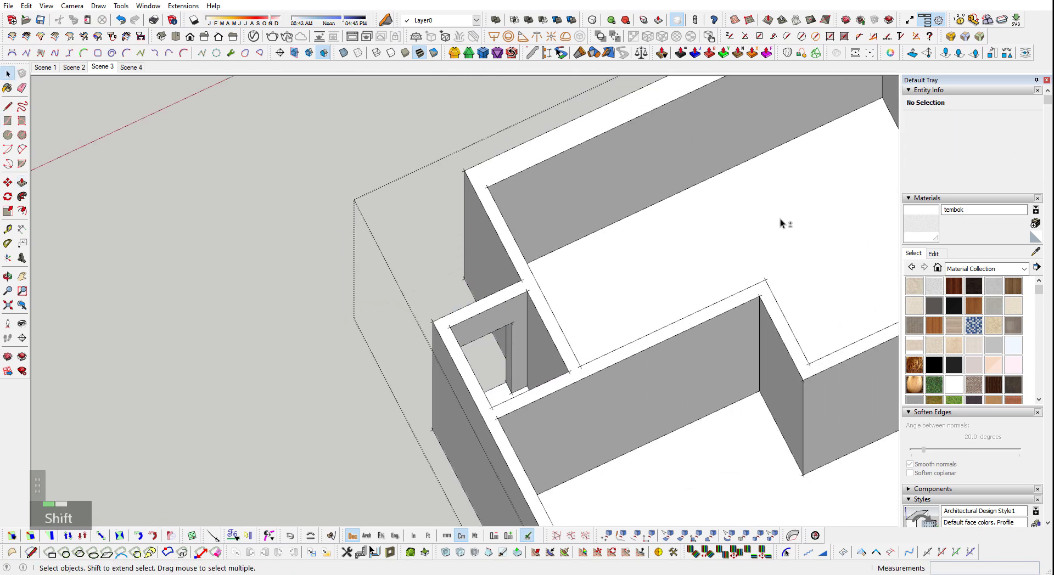
pyautogui.keyDown('shift'); pyautogui.moveTo(793, 221); pyautogui.dragTo(165, 466, button='middle'); pyautogui.keyUp('shift')
pyautogui.scroll(2, 364, 379)
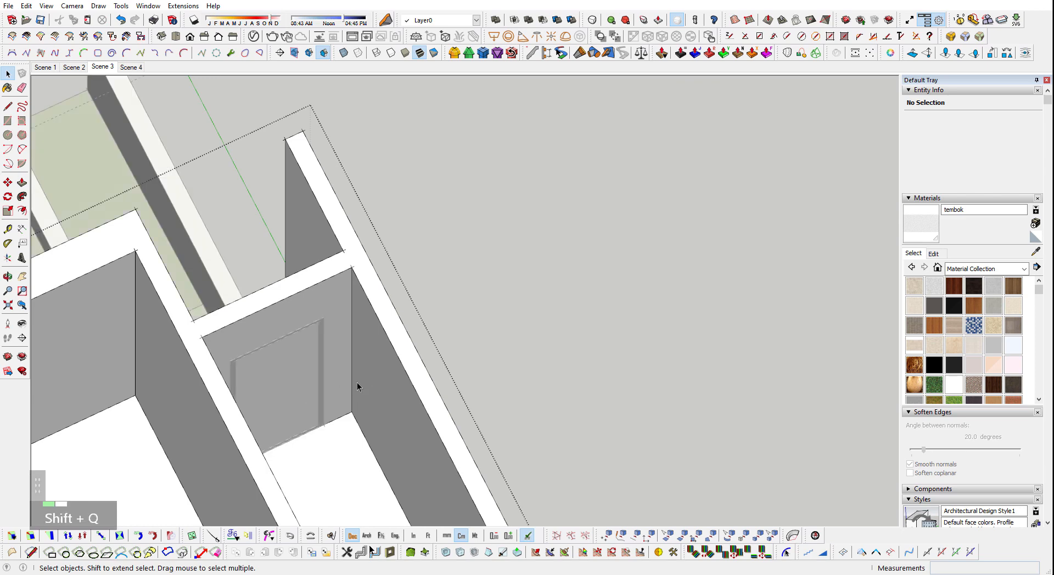
pyautogui.middleClick(308, 365)
pyautogui.moveTo(308, 364); pyautogui.dragTo(288, 331, button='middle')
pyautogui.press('r')
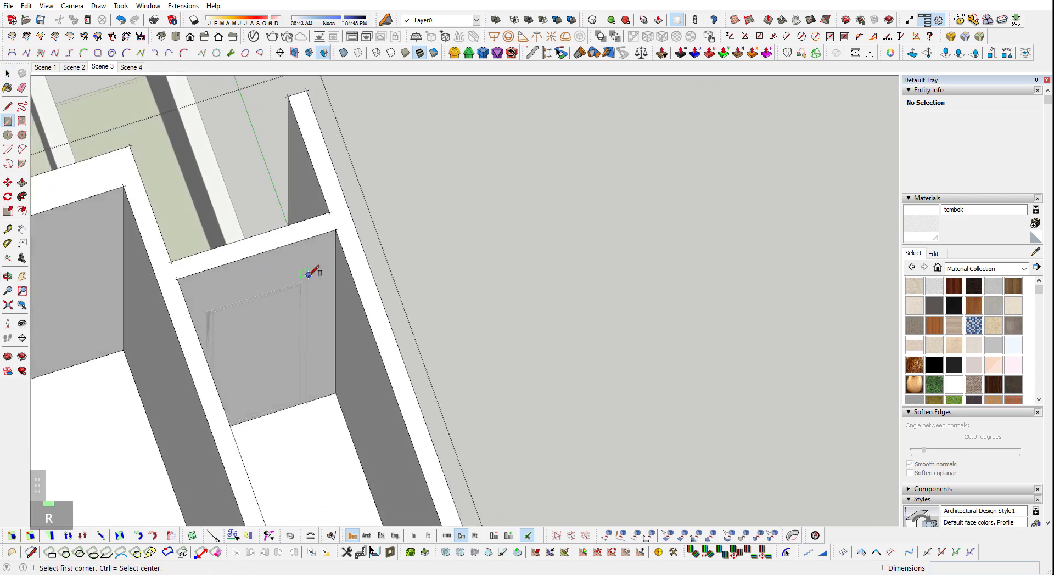
pyautogui.scroll(4, 319, 280)
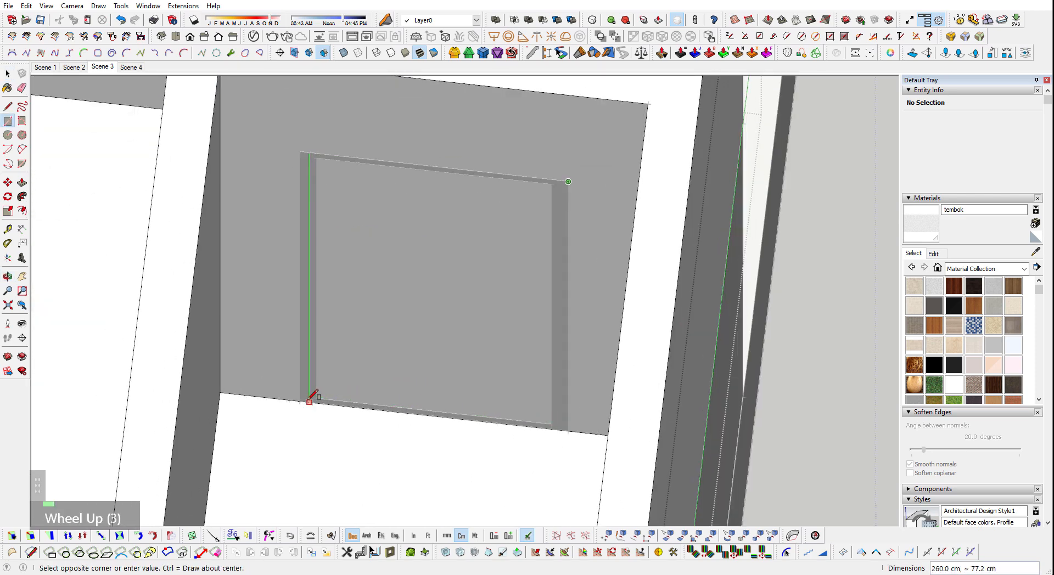
pyautogui.click(306, 400)
pyautogui.press('space')
pyautogui.click(435, 382)
pyautogui.press('p')
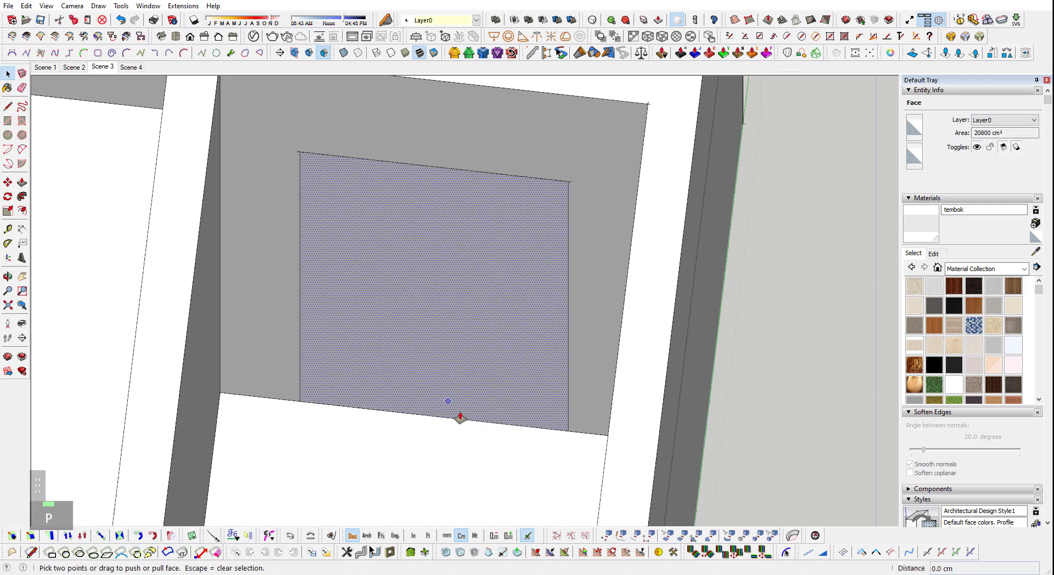
pyautogui.click(459, 419)
pyautogui.click(471, 328)
pyautogui.press('space')
# - Select all the top-floor wall geometry, paint it with the tembok material, and leave the walls group
pyautogui.scroll(-8, 664, 345)
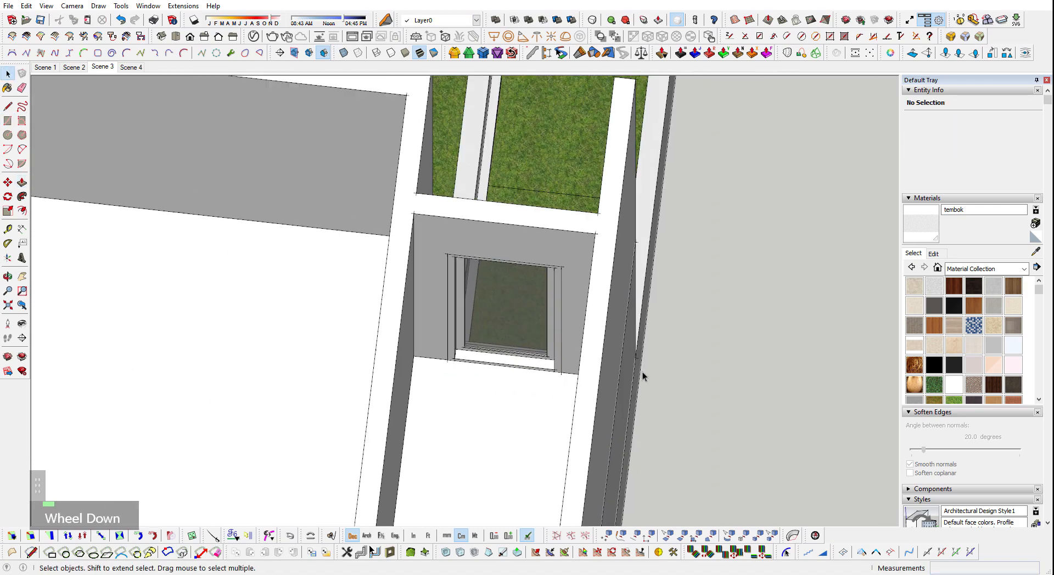
pyautogui.moveTo(643, 371); pyautogui.dragTo(604, 352, button='middle')
pyautogui.hotkey('shift', 'z')
pyautogui.moveTo(483, 330); pyautogui.dragTo(404, 203, button='middle')
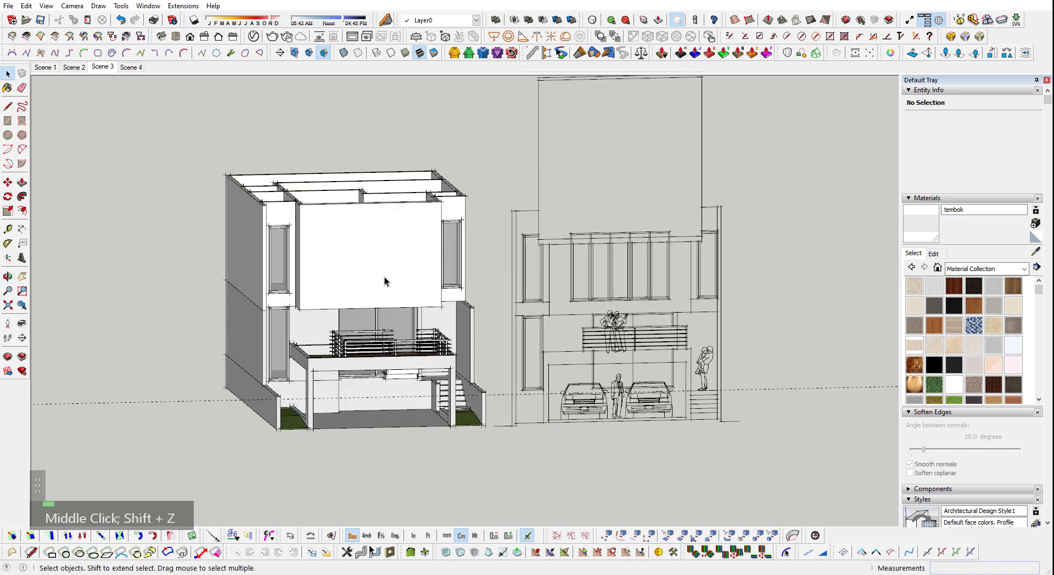
pyautogui.tripleClick(385, 278)
pyautogui.moveTo(366, 259); pyautogui.dragTo(454, 266, button='middle')
pyautogui.press('b')
pyautogui.scroll(5, 417, 238)
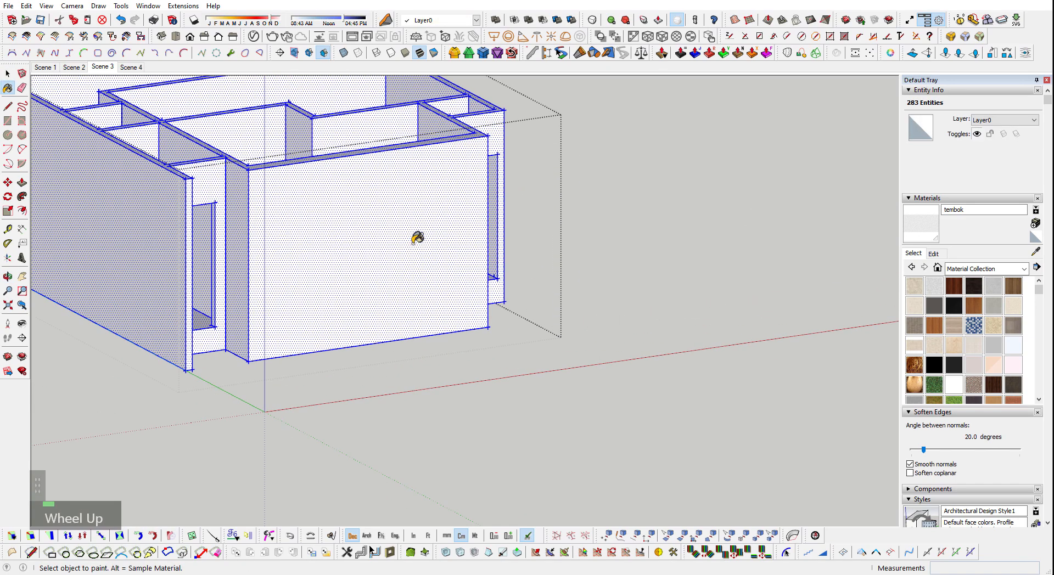
pyautogui.press('Escape')
pyautogui.press('space')
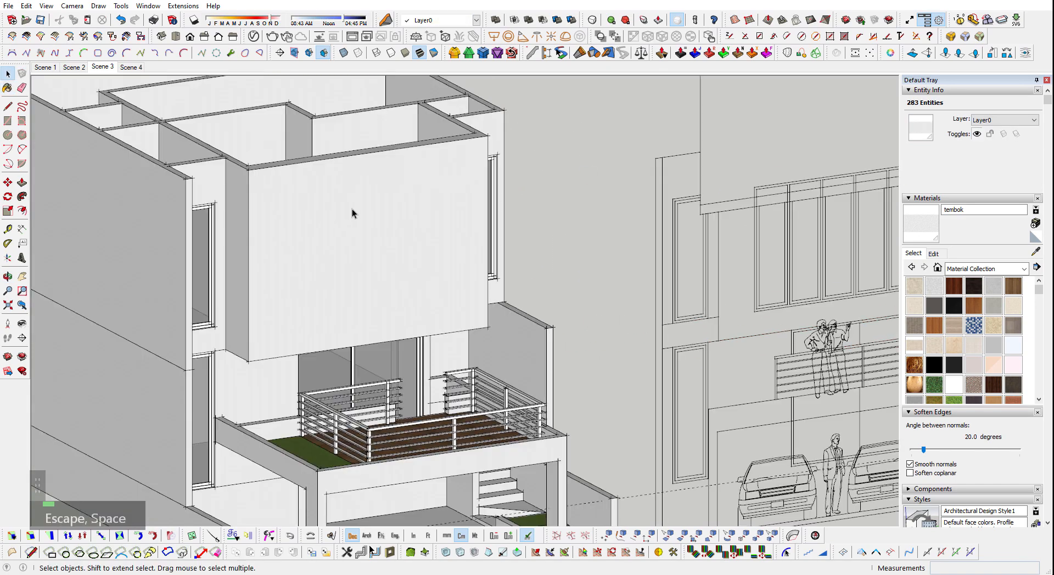
# - Draw a 380 x 260 cm rectangle over the wide five-pane upper window on the elevation drawing
pyautogui.scroll(-4, 351, 209)
pyautogui.scroll(8, 549, 159)
pyautogui.scroll(3, 639, 231)
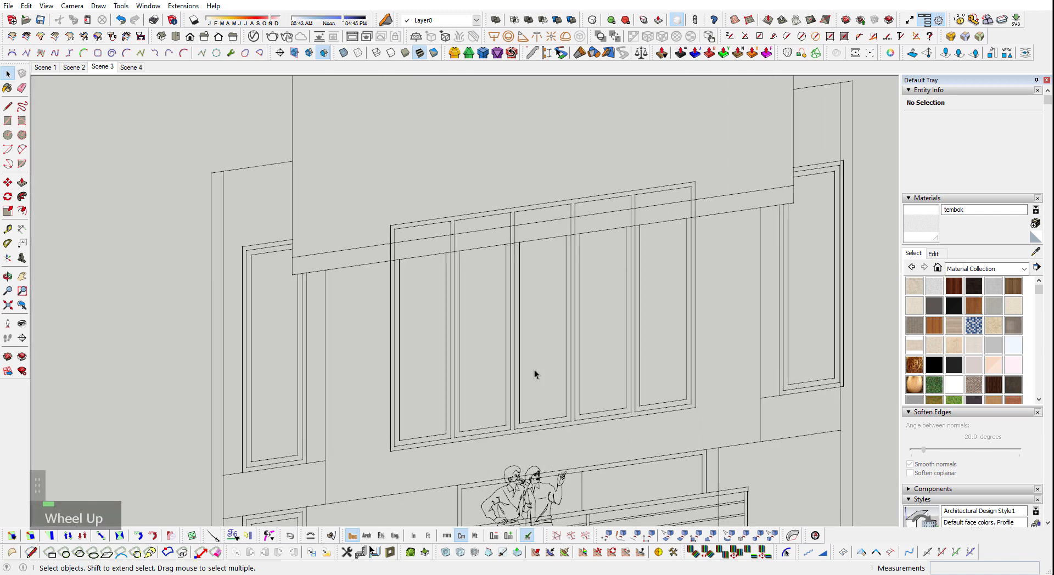
pyautogui.moveTo(535, 374); pyautogui.dragTo(480, 400, button='middle')
pyautogui.press('r')
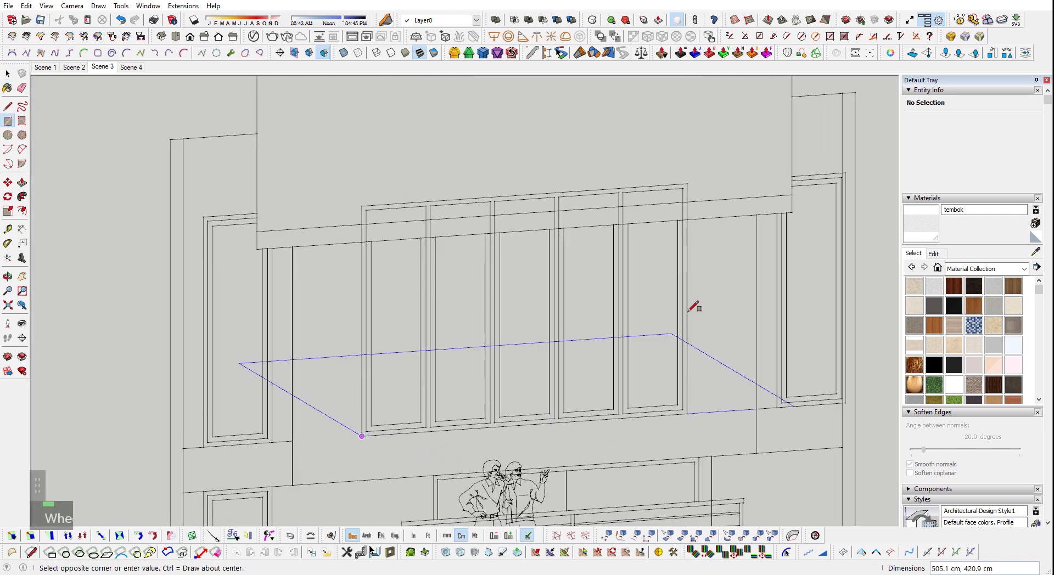
pyautogui.scroll(3, 689, 311)
pyautogui.click(688, 104)
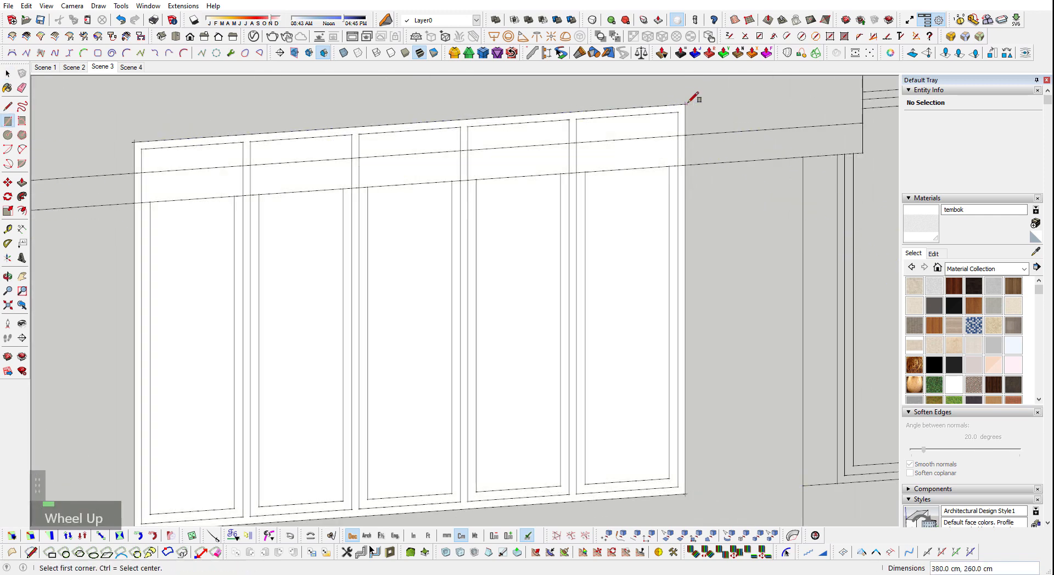
# - Offset the outline of the five-pane window rectangle inward to form the outer frame border
pyautogui.press('space')
pyautogui.moveTo(336, 332); pyautogui.dragTo(349, 395, button='middle')
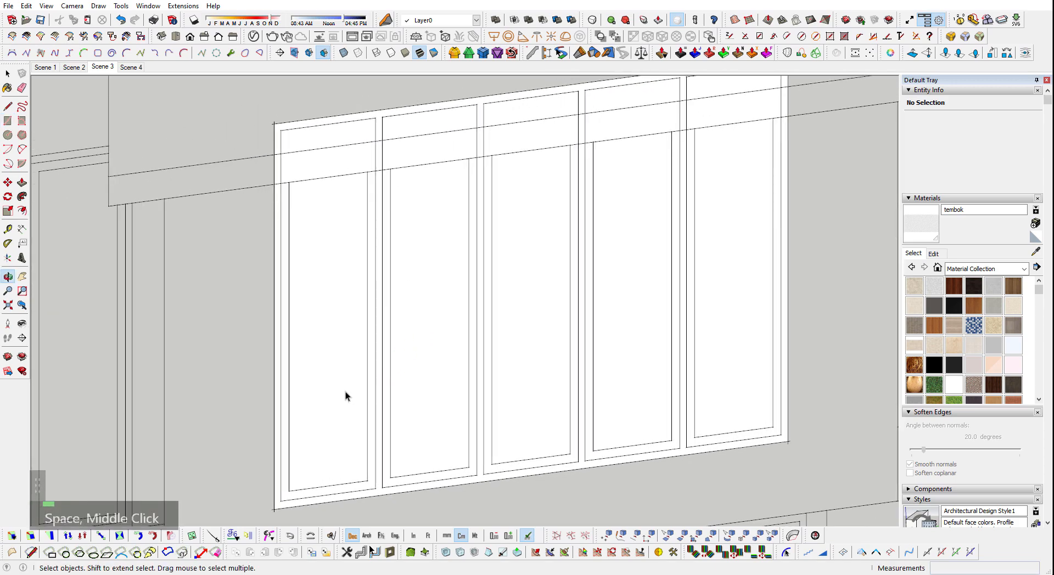
pyautogui.doubleClick(311, 480)
pyautogui.press('space')
pyautogui.scroll(3, 299, 462)
pyautogui.press('f')
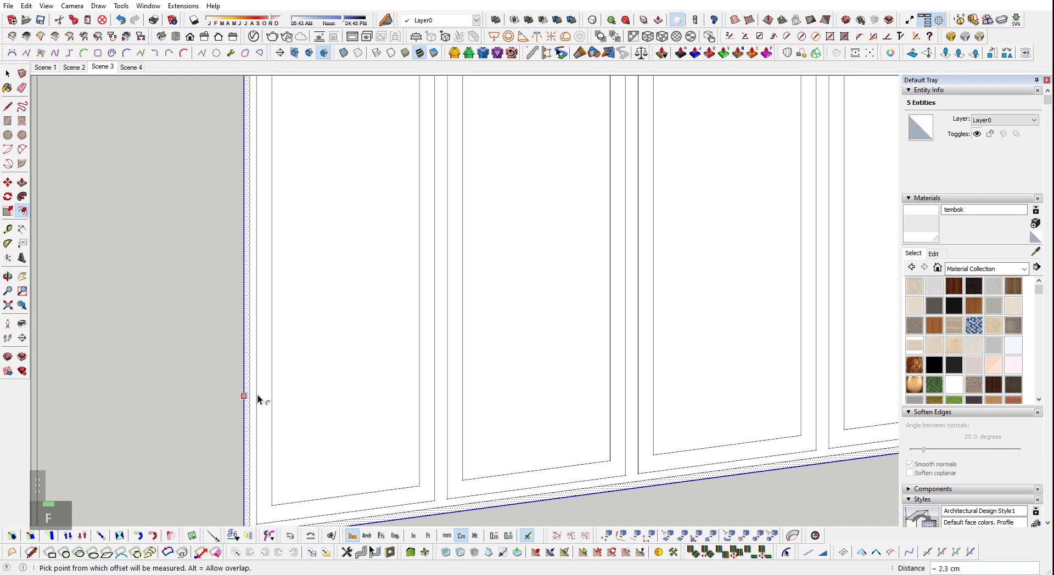
pyautogui.hotkey('ctrl', 'z')
pyautogui.scroll(-4, 256, 394)
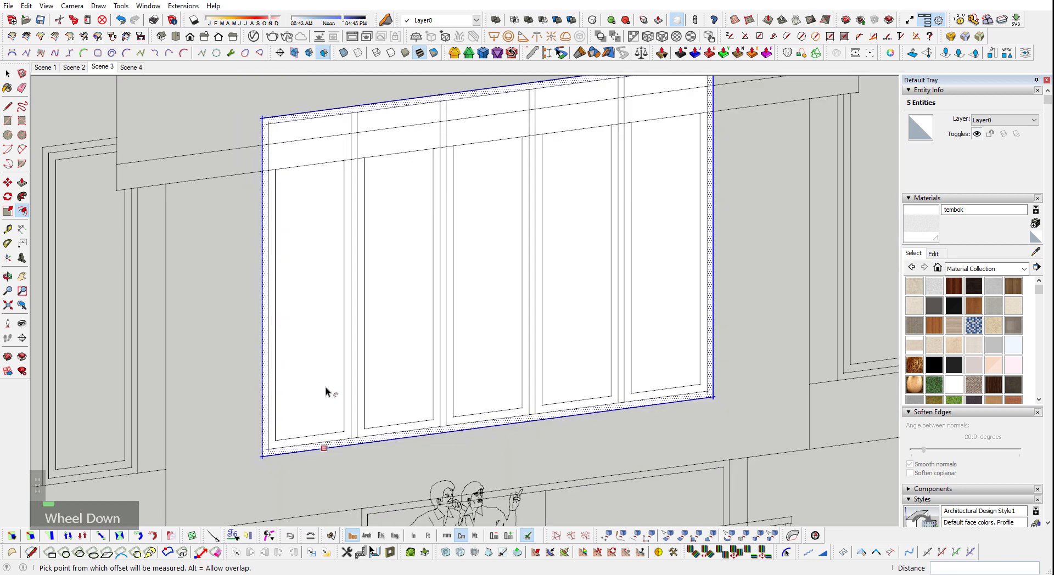
# - Copy the two upright edges at the window frame's stair-side end across to the opposite end, dividing the distance into 5 equal spacings
pyautogui.press('space')
pyautogui.scroll(3, 287, 195)
pyautogui.press('m')
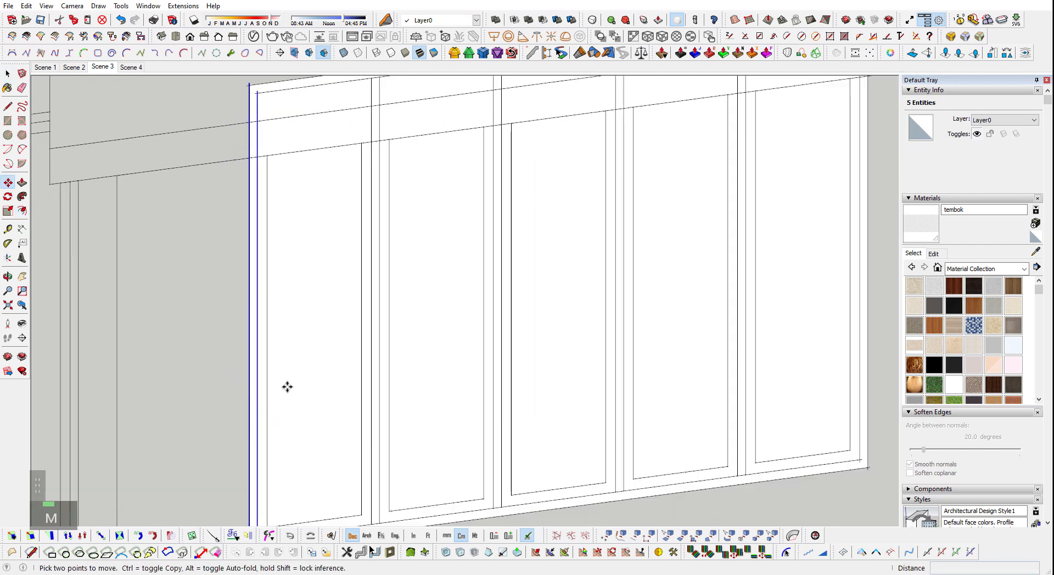
pyautogui.click(257, 404)
pyautogui.press('ctrl')
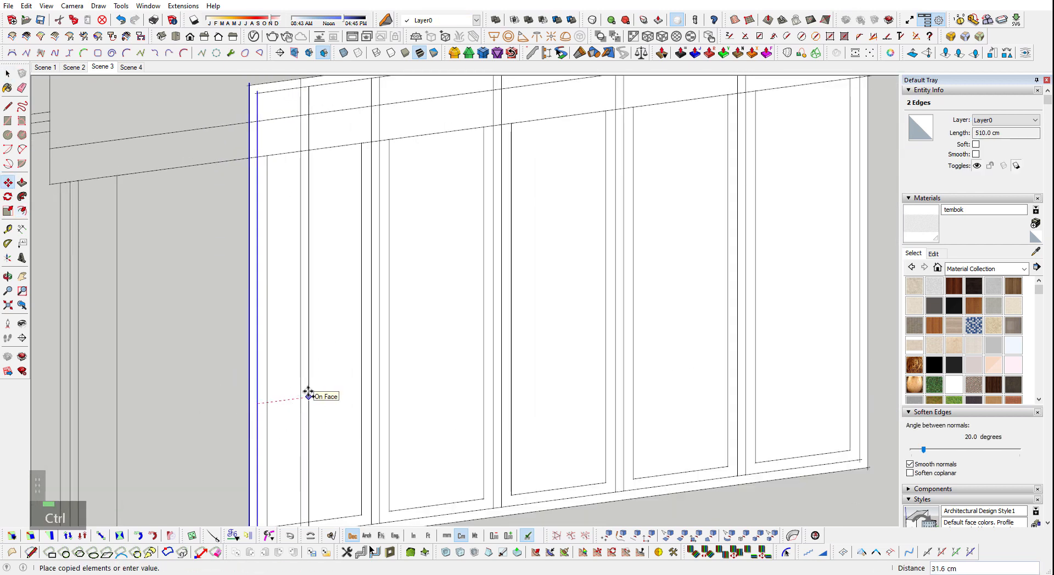
pyautogui.keyDown('shift'); pyautogui.scroll(3, 793, 405); pyautogui.keyUp('shift')
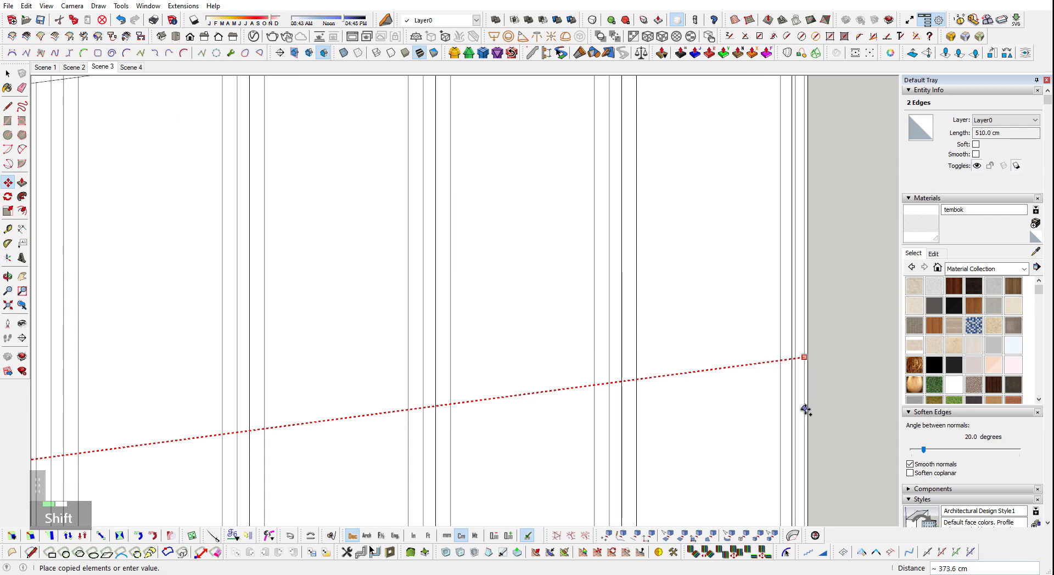
pyautogui.keyDown('shift'); pyautogui.click(805, 411); pyautogui.keyUp('shift')
pyautogui.scroll(-5, 805, 410)
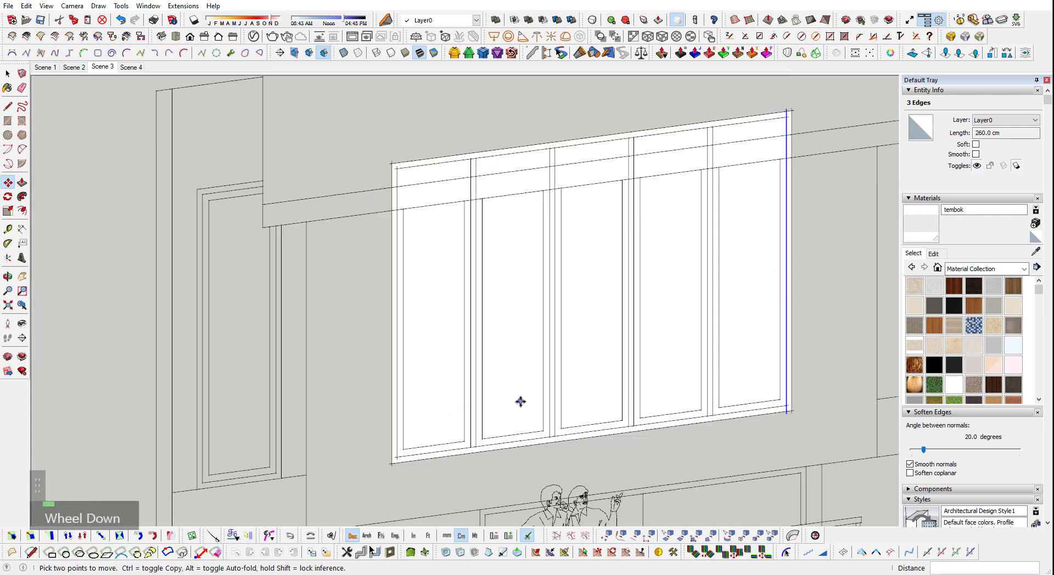
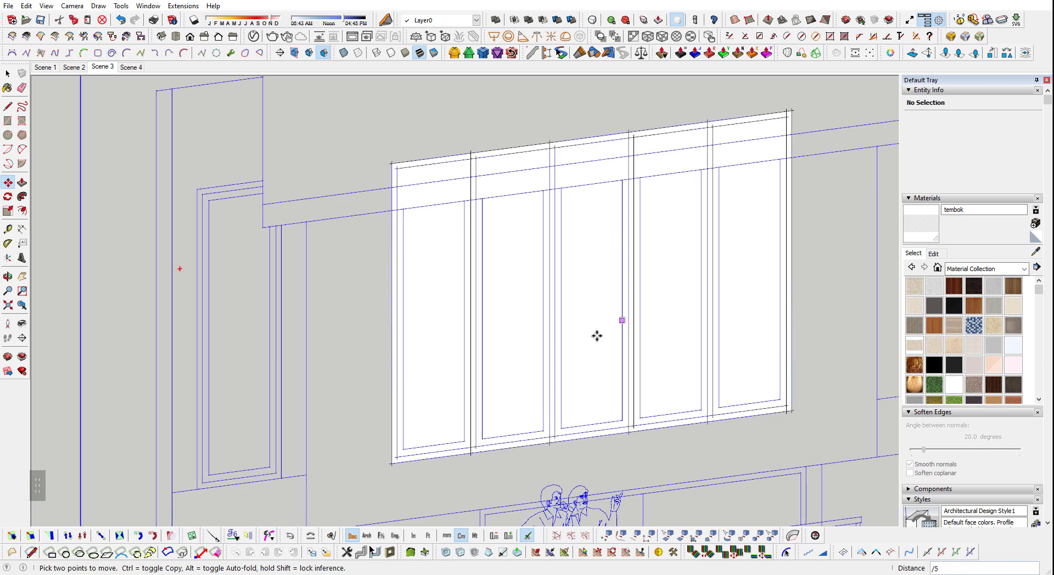
# - Select all the connected five-pane window geometry, make it a group, and open the group for editing
pyautogui.press('space')
pyautogui.tripleClick(445, 369)
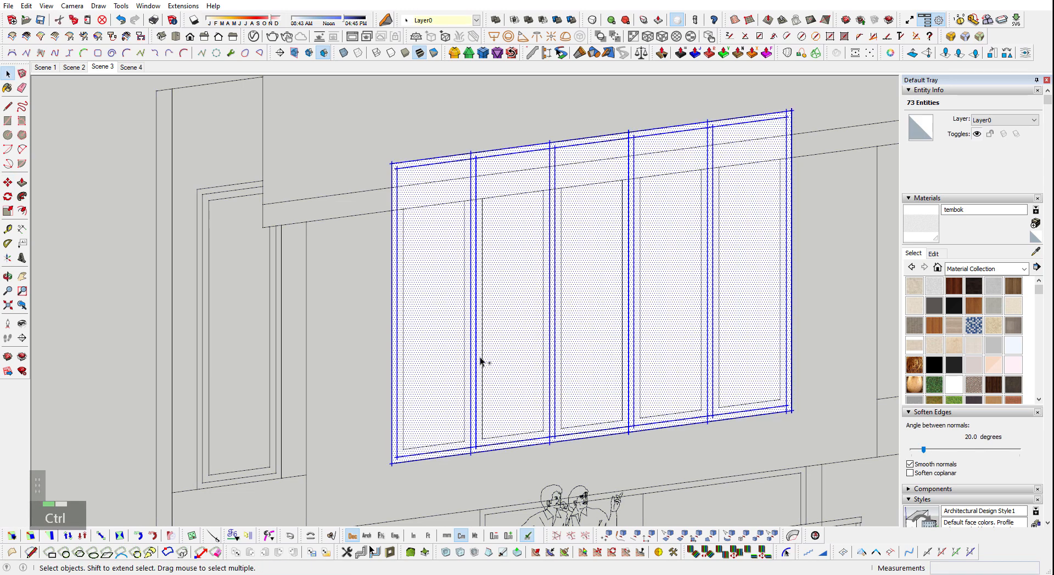
pyautogui.hotkey('ctrl', 'g')
pyautogui.doubleClick(552, 368)
pyautogui.keyDown('shift'); pyautogui.moveTo(553, 368); pyautogui.dragTo(485, 390, button='middle'); pyautogui.keyUp('shift')
# - Copy the end pane face about 114 cm sideways along the red axis, clear of the window frame
pyautogui.click(674, 394)
pyautogui.press('m')
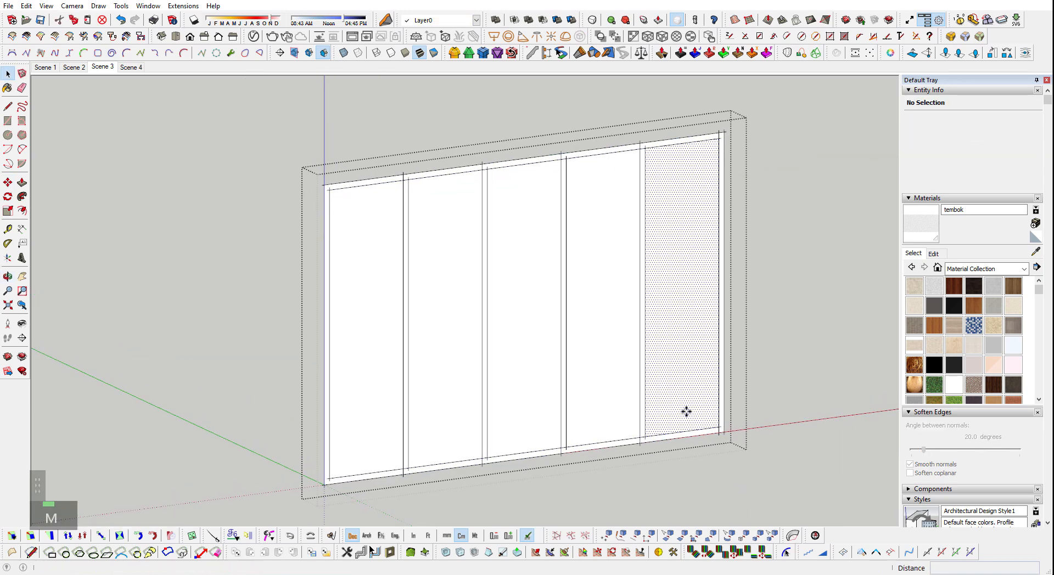
pyautogui.click(666, 395)
pyautogui.press('ctrl')
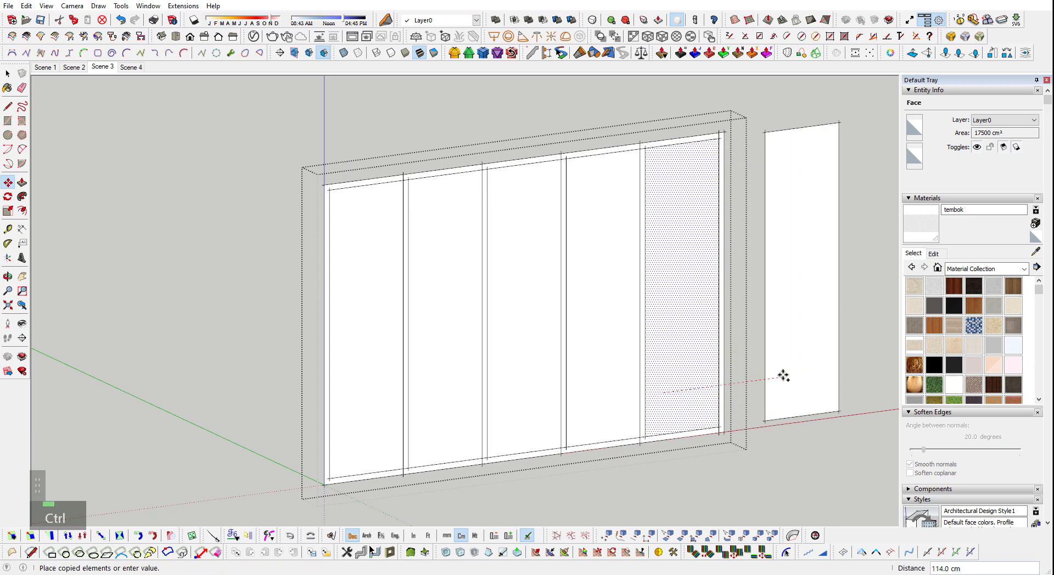
pyautogui.click(784, 376)
# - Delete the five pane faces inside the frame and clean up all geometry so the frame becomes one continuous face
pyautogui.press('space')
pyautogui.click(681, 404)
pyautogui.doubleClick(604, 411)
pyautogui.click(522, 414)
pyautogui.click(444, 426)
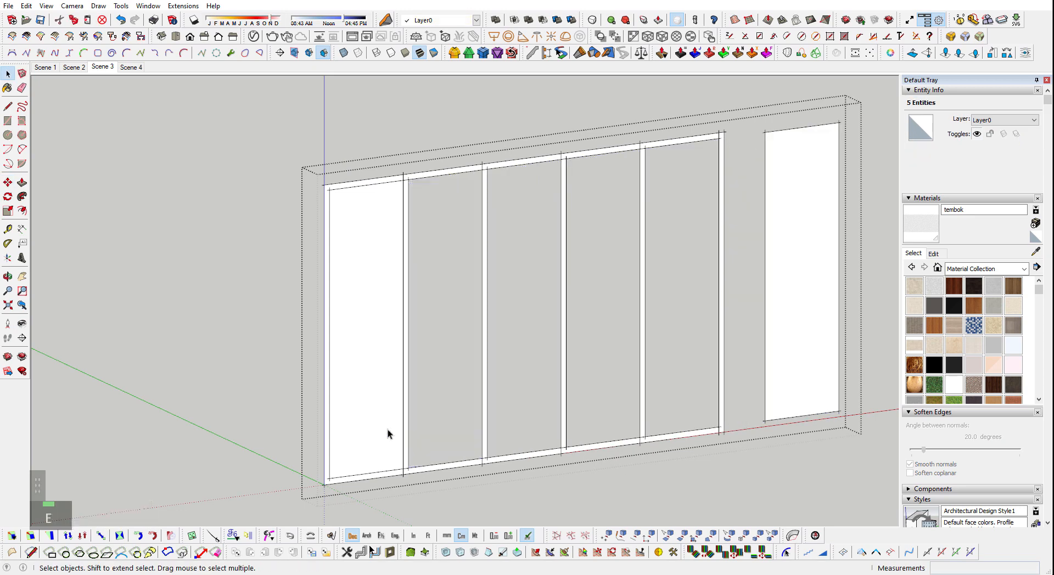
pyautogui.doubleClick(389, 434)
pyautogui.hotkey('ctrl', 'a')
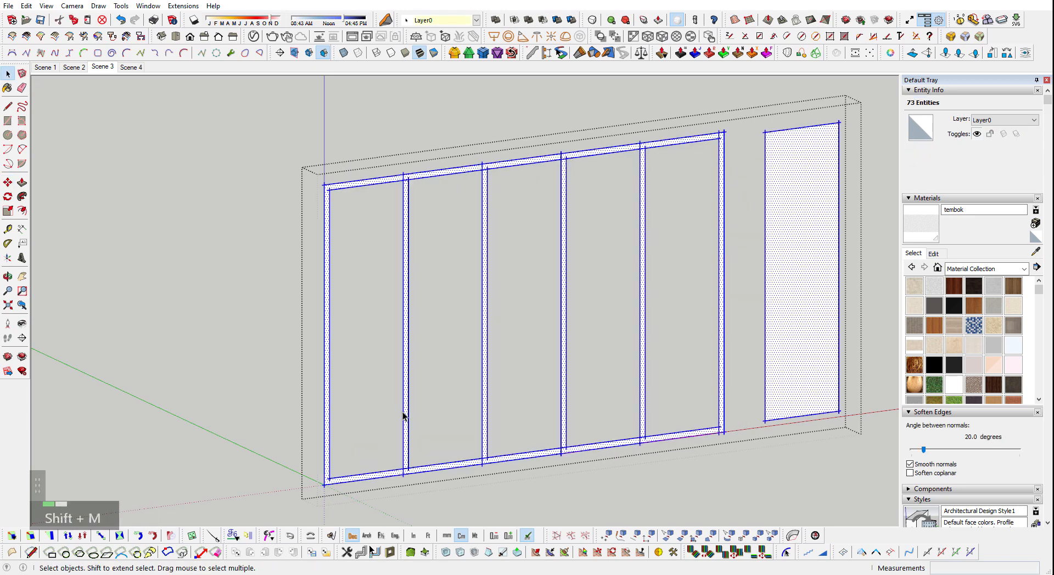
pyautogui.hotkey('shift', 'g')
# - Offset the outline of the separate pane copy inward to form a sash border
pyautogui.scroll(3, 858, 378)
pyautogui.keyDown('shift'); pyautogui.moveTo(858, 378); pyautogui.dragTo(680, 469, button='middle'); pyautogui.keyUp('shift')
pyautogui.press('f')
pyautogui.keyDown('shift'); pyautogui.moveTo(690, 507); pyautogui.dragTo(690, 487, button='middle'); pyautogui.keyUp('shift')
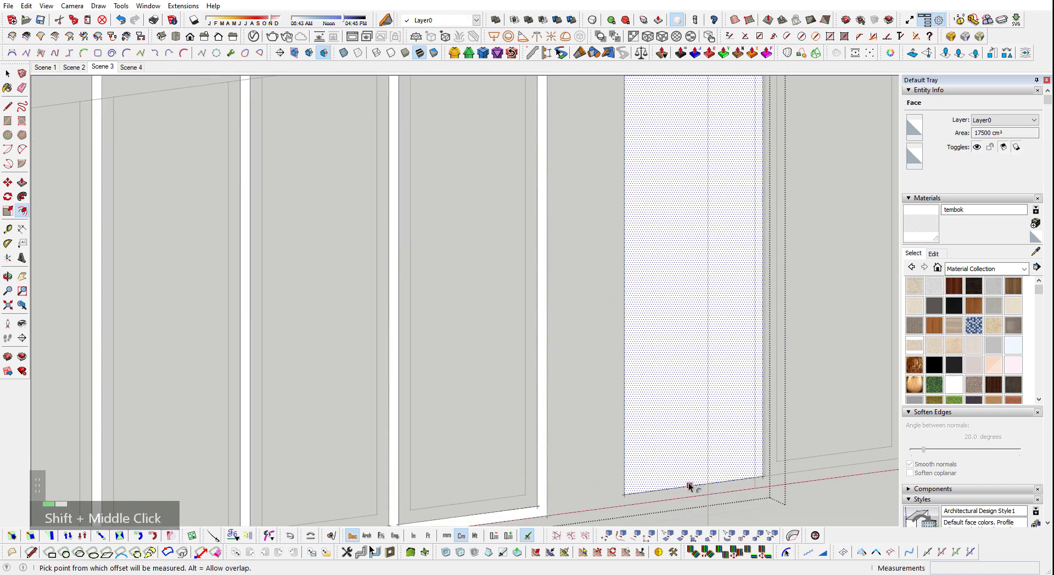
pyautogui.click(690, 487)
# - Copy the sash's inner face about 92 cm to its outer side as the glass, and delete the original inner face
pyautogui.press('space')
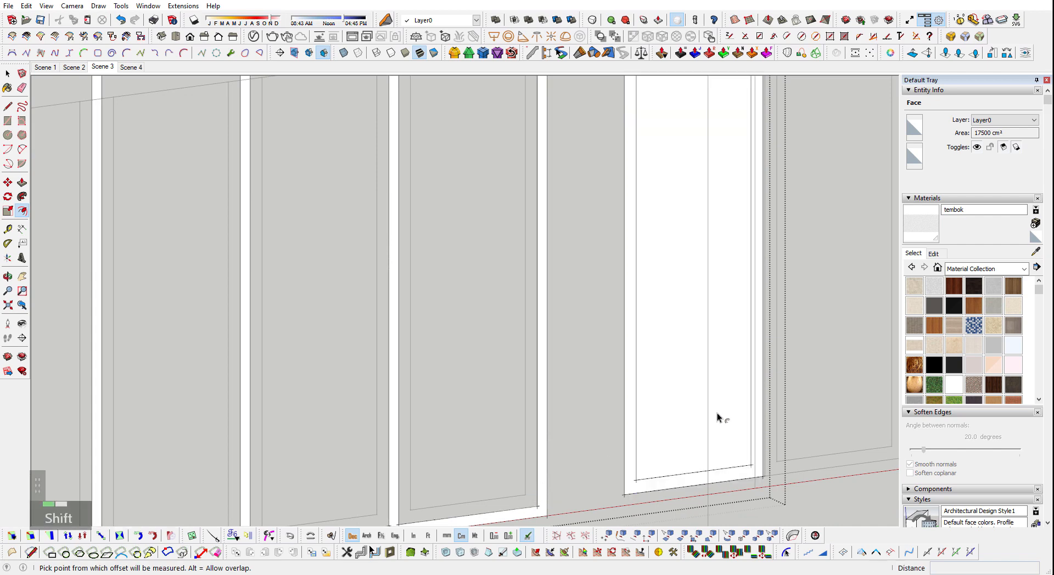
pyautogui.keyDown('shift'); pyautogui.scroll(2, 532, 410); pyautogui.keyUp('shift')
pyautogui.press('m')
pyautogui.click(544, 469)
pyautogui.press('ctrl')
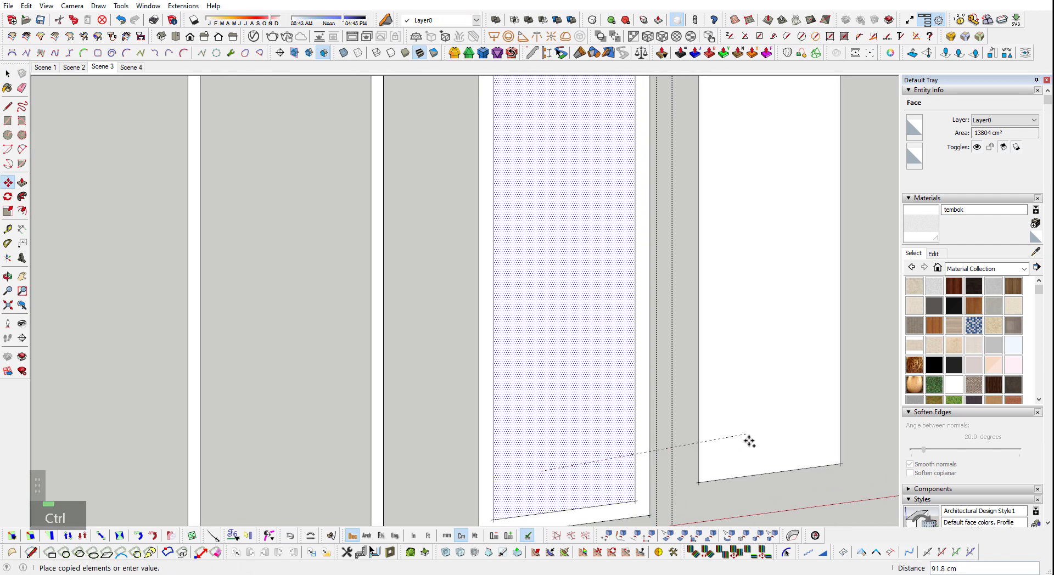
pyautogui.click(751, 442)
pyautogui.press('space')
pyautogui.click(579, 459)
pyautogui.press('e')
# - Extrude the five-bay window frame face 10 cm
pyautogui.moveTo(705, 458); pyautogui.dragTo(677, 333, button='middle')
pyautogui.keyDown('shift'); pyautogui.scroll(-1, 676, 333); pyautogui.keyUp('shift')
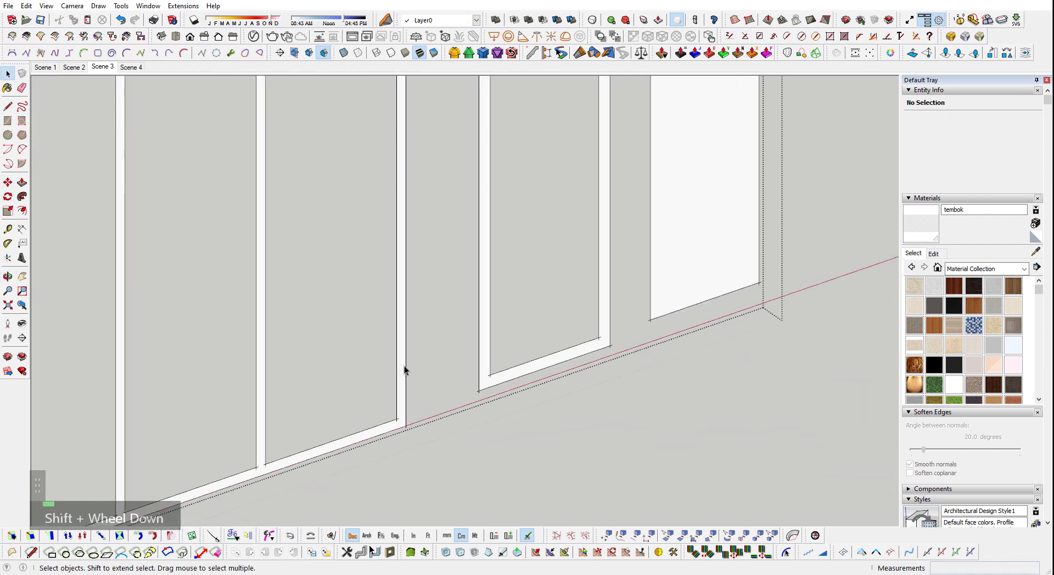
pyautogui.press('p')
pyautogui.click(388, 449)
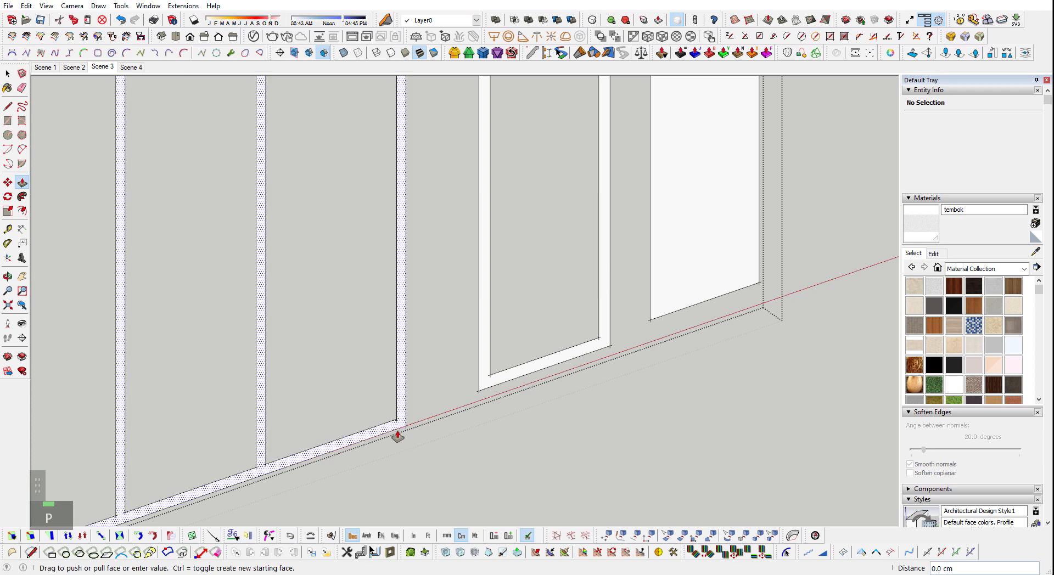
pyautogui.press('Return')
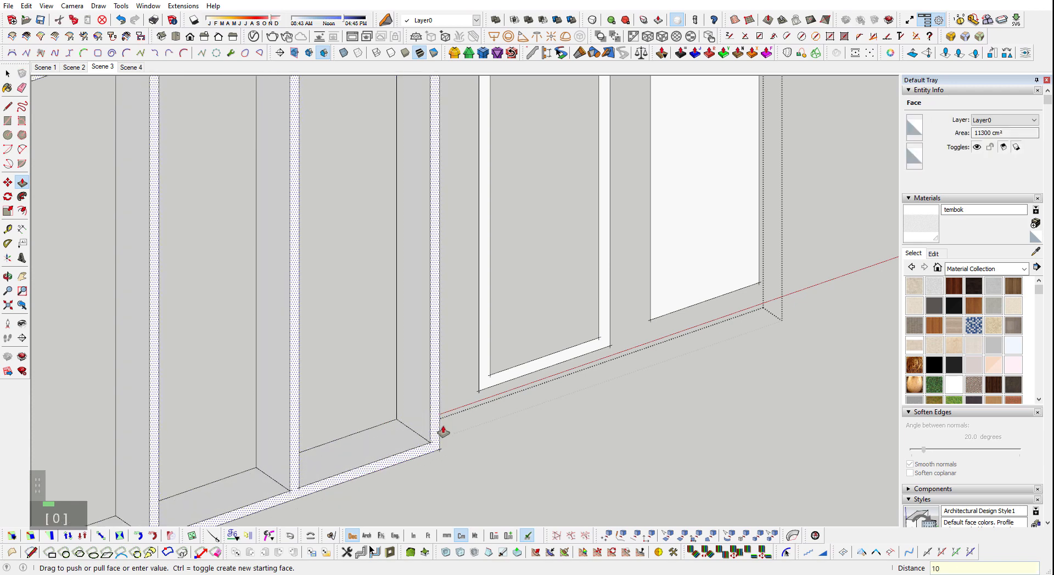
pyautogui.press('Return')
# - Extrude the sash border 3 cm and the separate glass face 1 cm
pyautogui.click(483, 382)
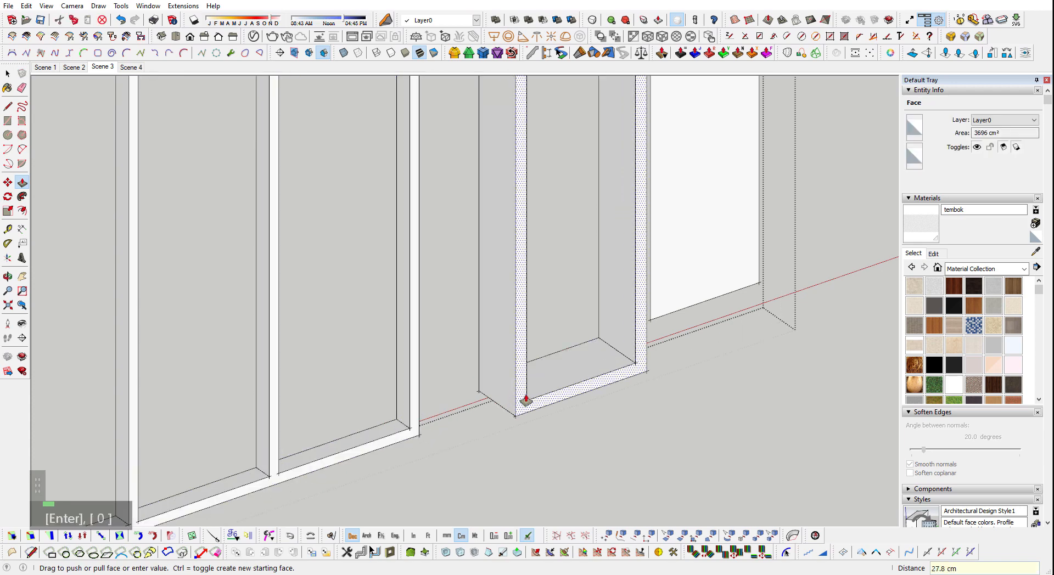
pyautogui.write('3')
pyautogui.press('Return')
pyautogui.click(720, 280)
pyautogui.write('1')
pyautogui.press('Return')
pyautogui.scroll(-2, 619, 464)
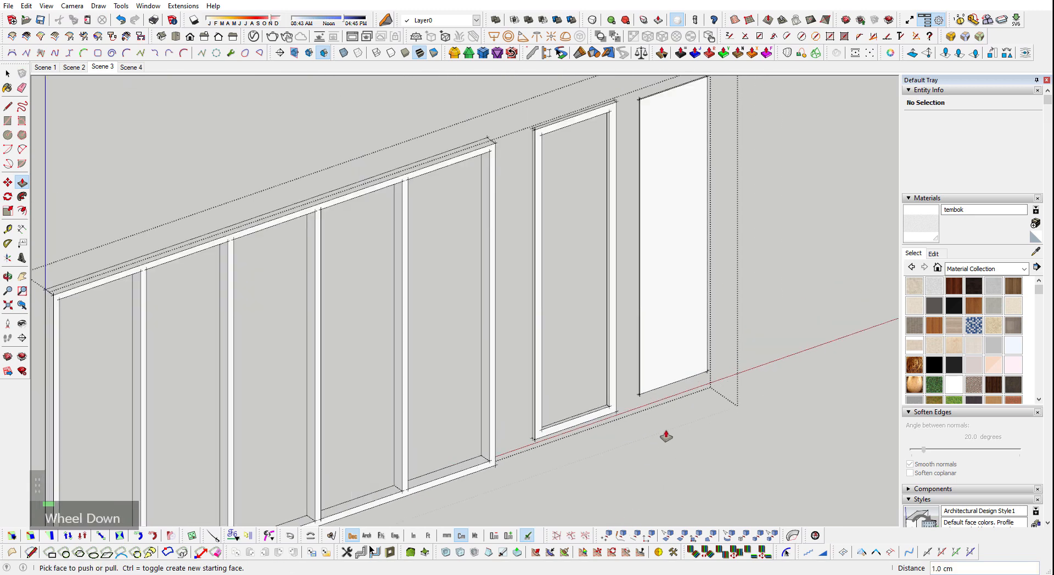
# - Select the whole glass panel, paint it with the in-model KACA material, and group it
pyautogui.press('space')
pyautogui.keyDown('shift'); pyautogui.moveTo(631, 404); pyautogui.dragTo(576, 486, button='middle'); pyautogui.keyUp('shift')
pyautogui.click(627, 311)
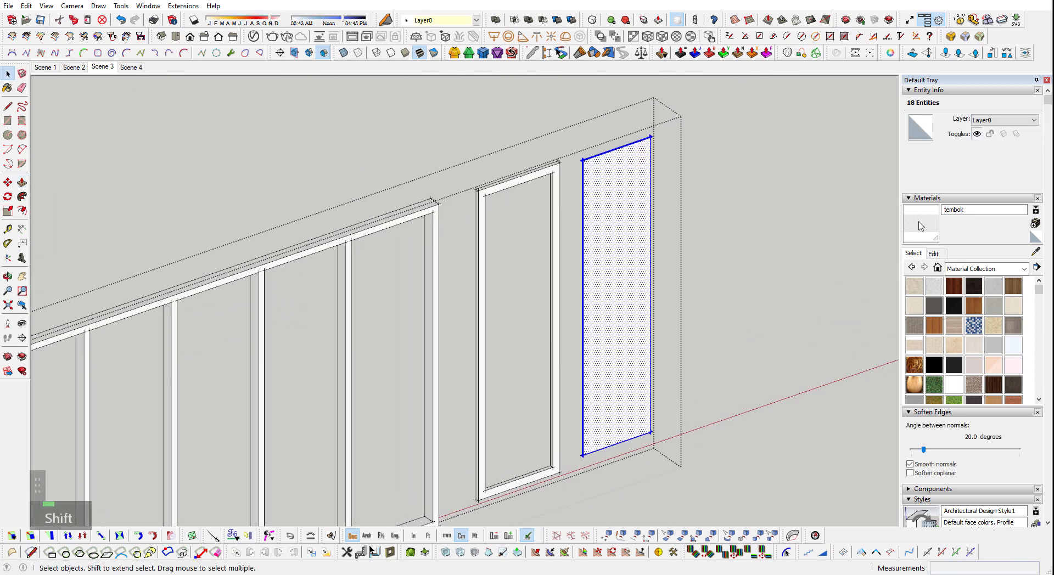
pyautogui.click(938, 268)
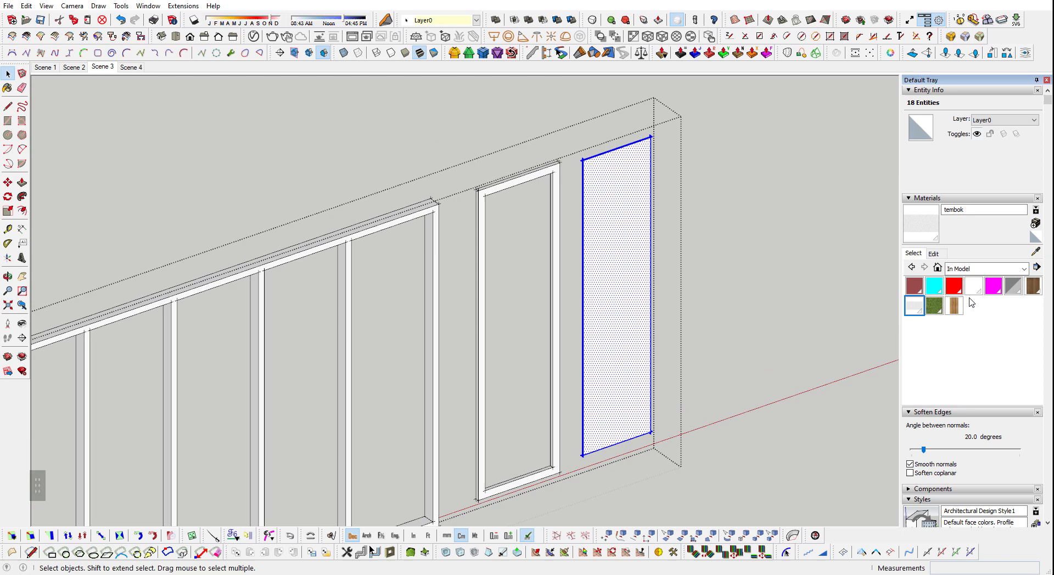
pyautogui.click(1013, 286)
pyautogui.doubleClick(630, 307)
pyautogui.press('space')
pyautogui.hotkey('ctrl', 'g')
# - Move the glass panel group into the opening of the sash frame
pyautogui.scroll(3, 637, 428)
pyautogui.press('m')
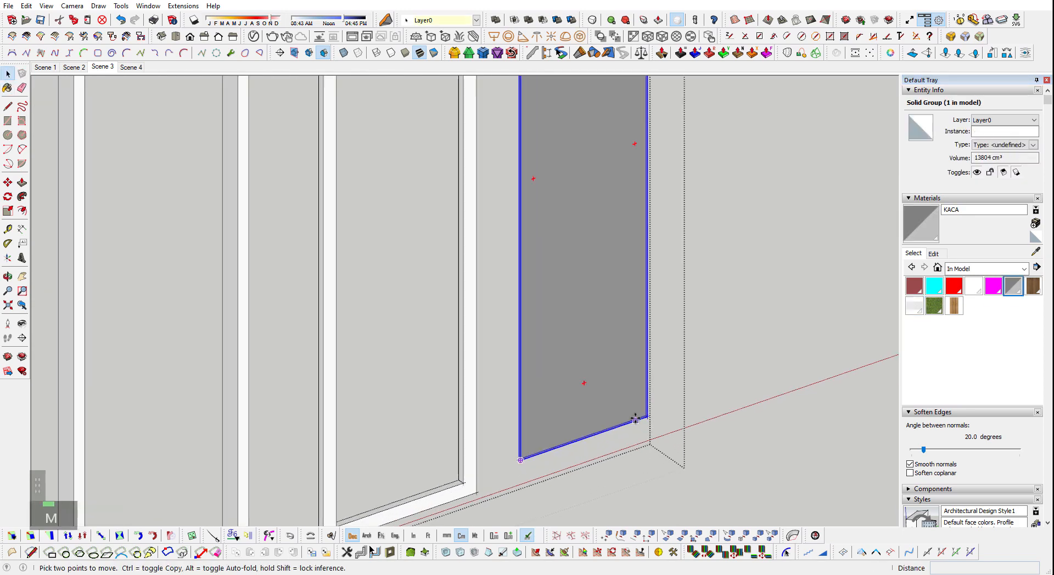
pyautogui.scroll(4, 648, 416)
pyautogui.keyDown('shift'); pyautogui.scroll(2, 546, 437); pyautogui.keyUp('shift')
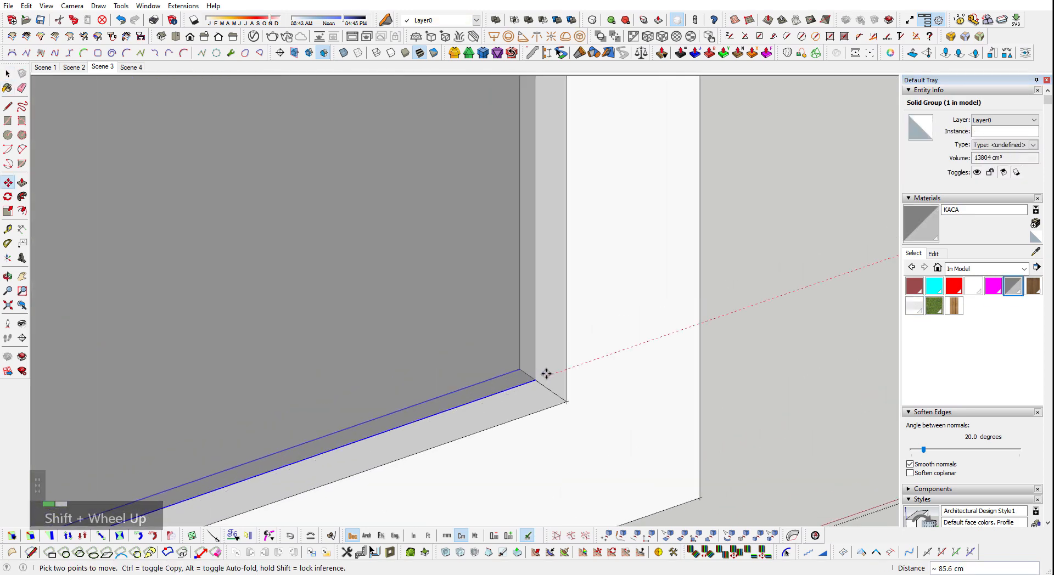
# - Select the sash frame together with its glass panel and make them one component
pyautogui.press('space')
pyautogui.doubleClick(586, 376)
pyautogui.keyDown('ctrl'); pyautogui.click(414, 309); pyautogui.keyUp('ctrl')
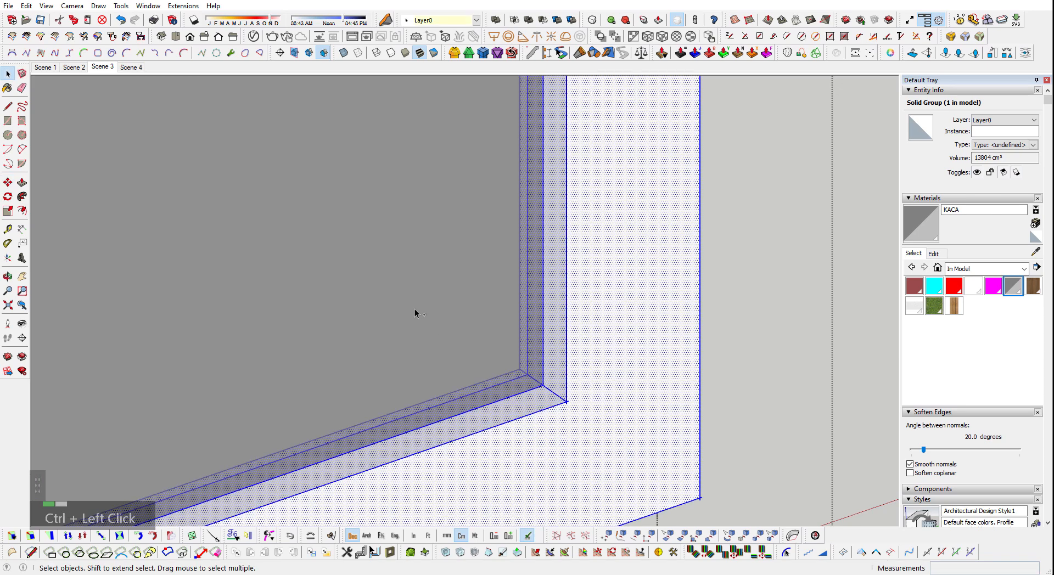
pyautogui.press('g')
pyautogui.click(541, 428)
# - Move the glazed sash component by its lower corner into the end bay of the window frame
pyautogui.scroll(-3, 630, 444)
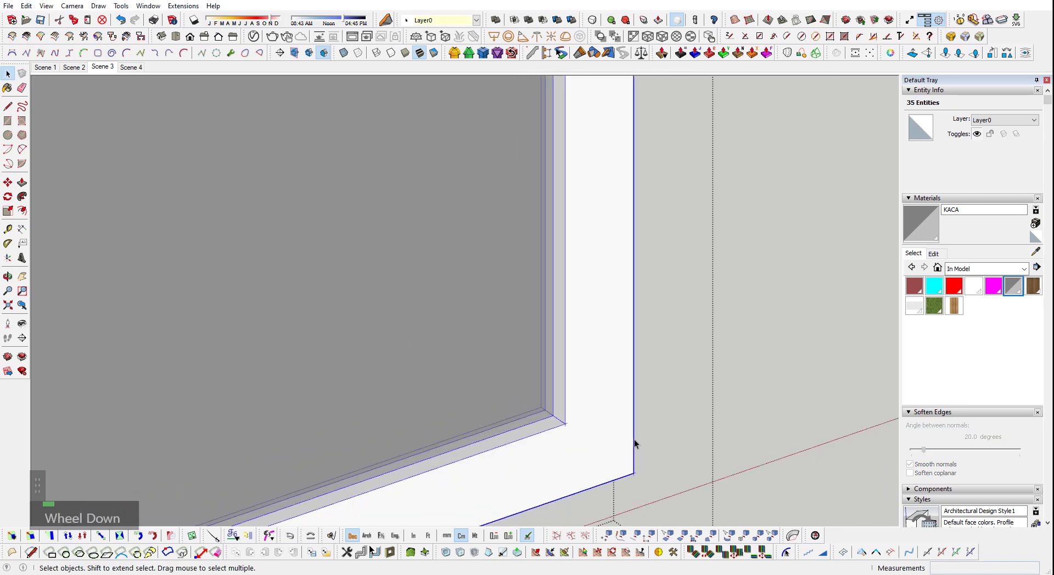
pyautogui.hotkey('shift', 'z')
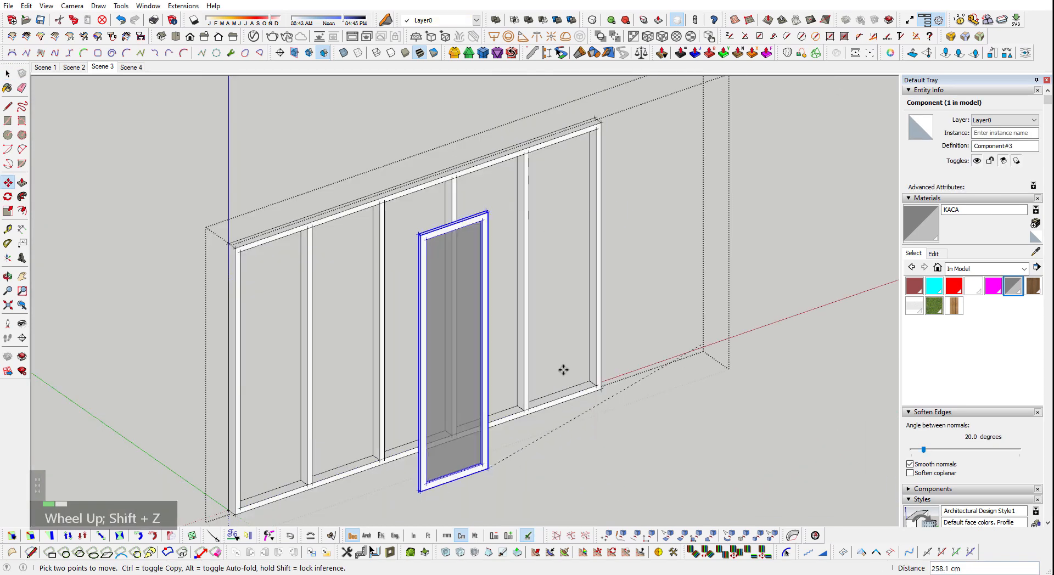
pyautogui.scroll(5, 659, 379)
pyautogui.click(657, 400)
pyautogui.press('ctrl')
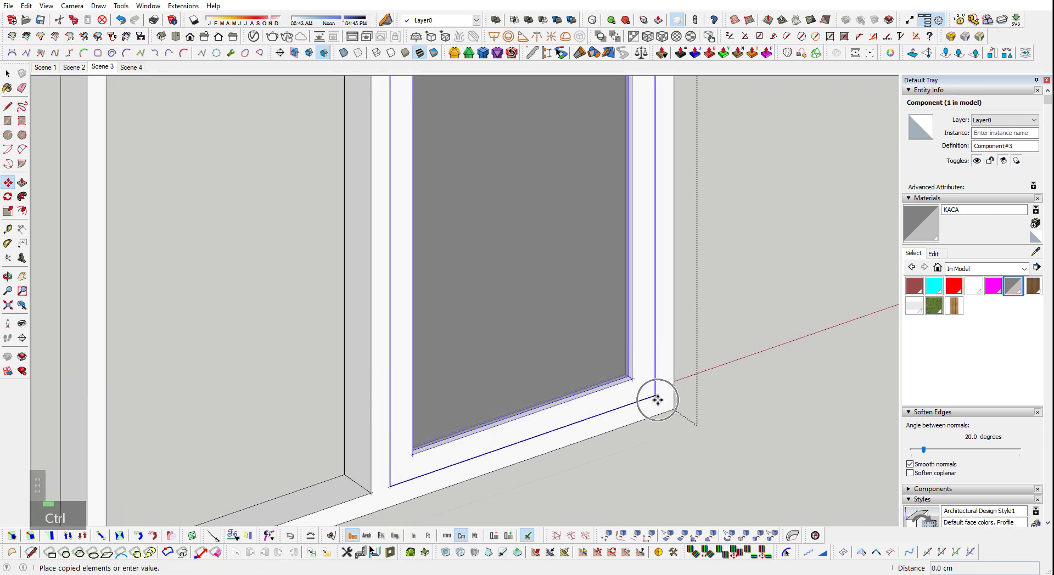
pyautogui.press('Escape')
# - Copy the sash component 75 cm into the neighbouring bay and repeat the copy 4 times to fill all bays
pyautogui.click(655, 396)
pyautogui.press('ctrl')
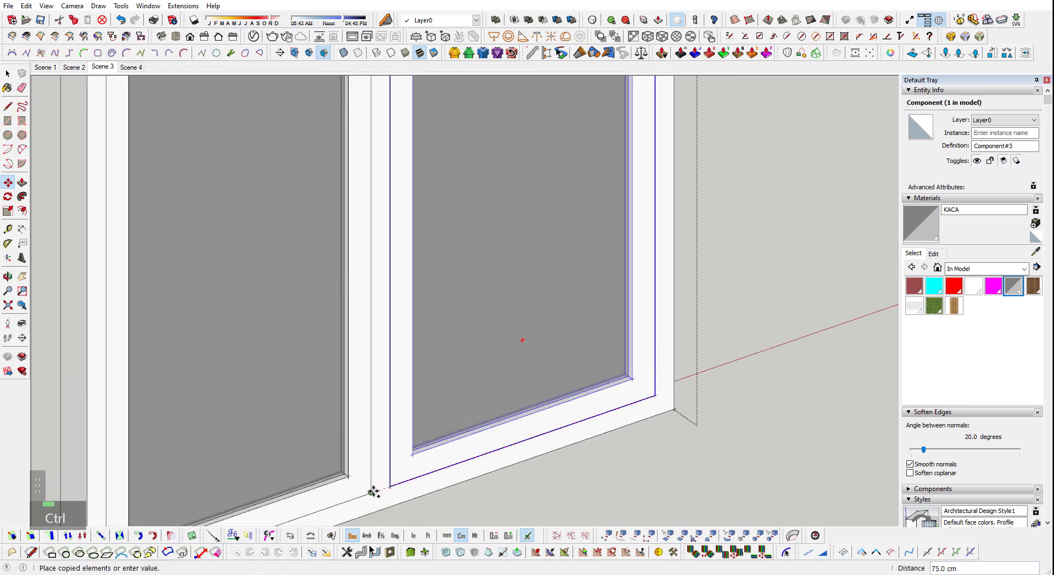
pyautogui.click(373, 491)
pyautogui.scroll(-2, 738, 315)
pyautogui.write('*4')
pyautogui.press('Return')
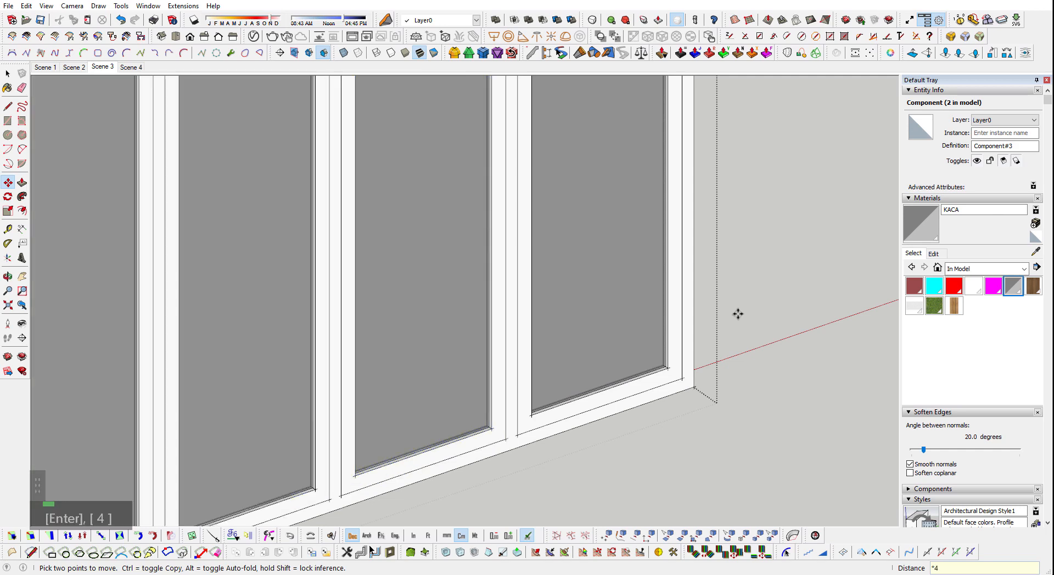
# - Open the sash component at the opposite end of the window and offset its front face's outer outline inward 0.5 cm
pyautogui.hotkey('shift', 'z')
pyautogui.scroll(4, 268, 442)
pyautogui.keyDown('shift'); pyautogui.moveTo(406, 439); pyautogui.dragTo(508, 214, button='middle'); pyautogui.keyUp('shift')
pyautogui.press('space')
pyautogui.scroll(4, 487, 334)
pyautogui.doubleClick(488, 335)
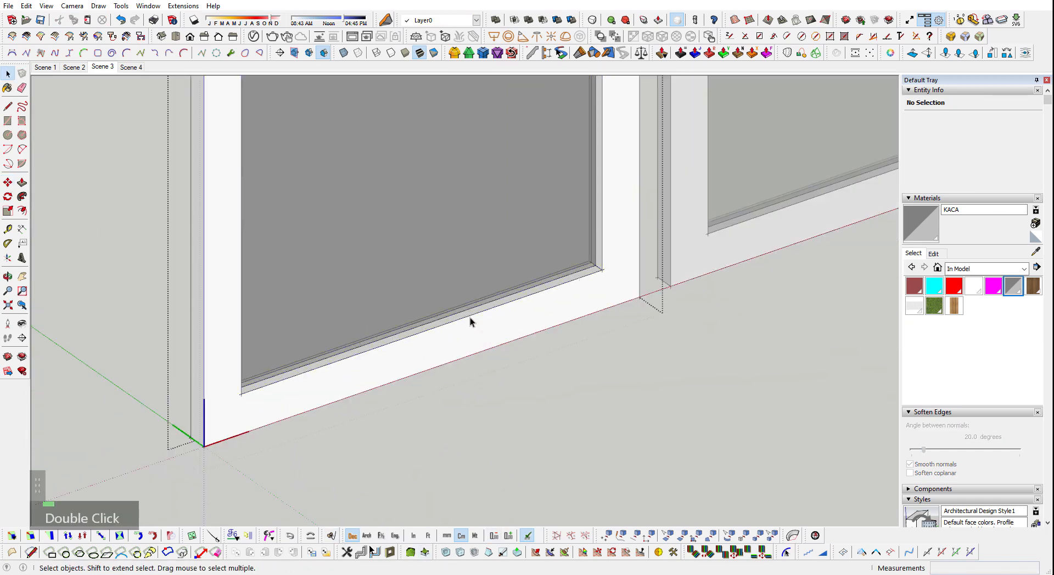
pyautogui.press('f')
pyautogui.scroll(4, 642, 265)
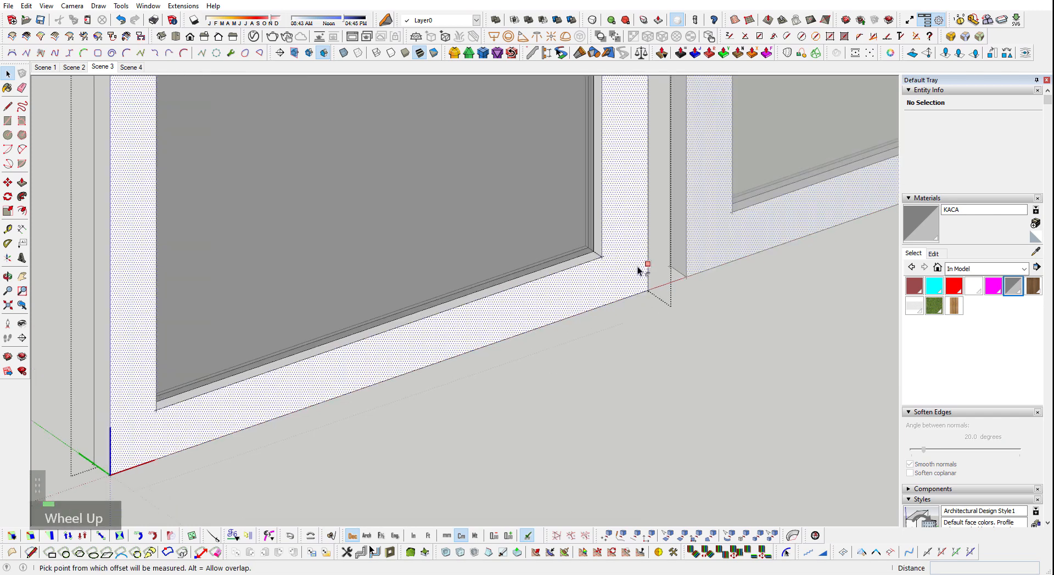
pyautogui.write('.')
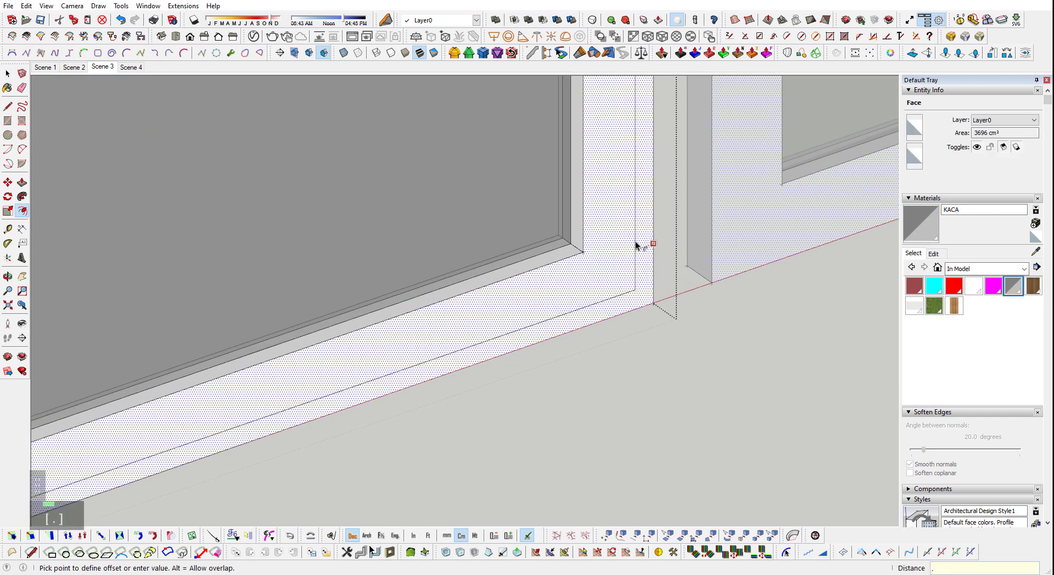
pyautogui.write('5')
pyautogui.press('Return')
# - Push in the narrow outer strip of the sash's front face to form a recessed edge, and close the component
pyautogui.scroll(3, 835, 283)
pyautogui.press('p')
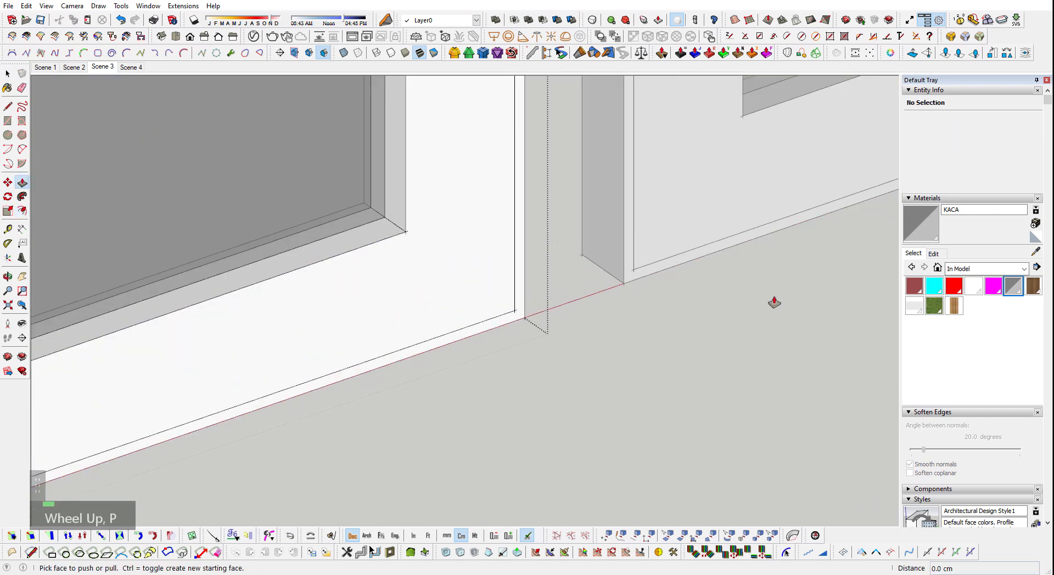
pyautogui.scroll(3, 400, 325)
pyautogui.click(389, 318)
pyautogui.press('Escape')
pyautogui.press('space')
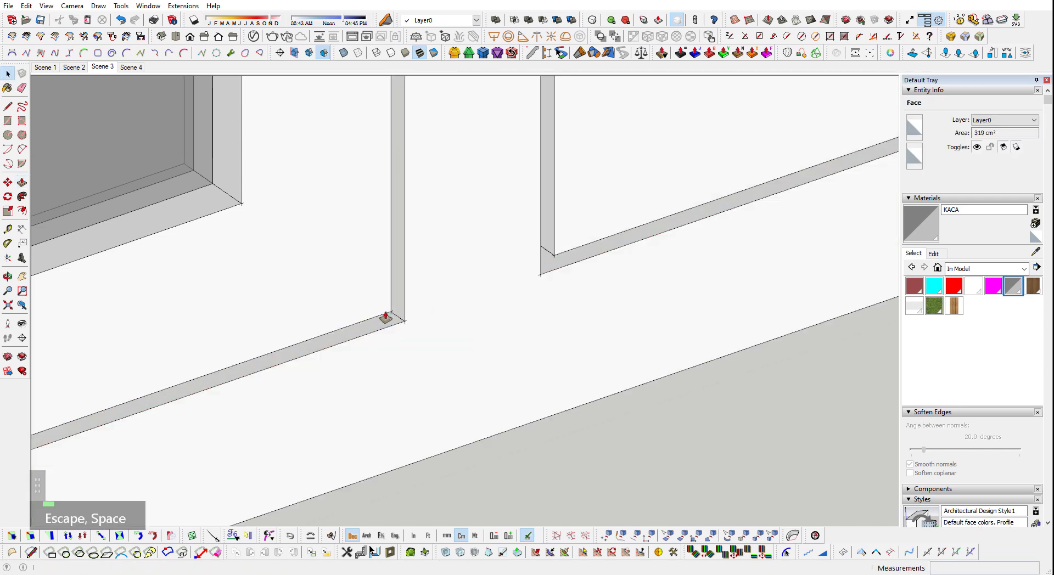
# - Move the five-pane window group from the elevation drawing to the house, matching the drawing's outer wall corner to the house's
pyautogui.scroll(-6, 386, 320)
pyautogui.hotkey('shift', 'z')
pyautogui.middleClick(663, 281)
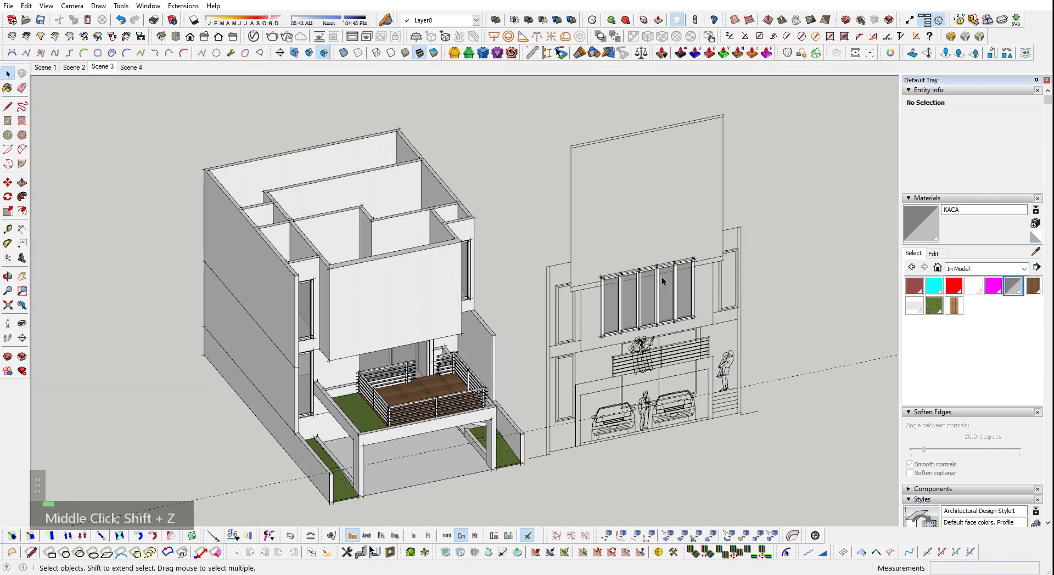
pyautogui.scroll(3, 663, 281)
pyautogui.click(664, 284)
pyautogui.keyDown('shift'); pyautogui.moveTo(536, 340); pyautogui.dragTo(632, 290, button='middle'); pyautogui.keyUp('shift')
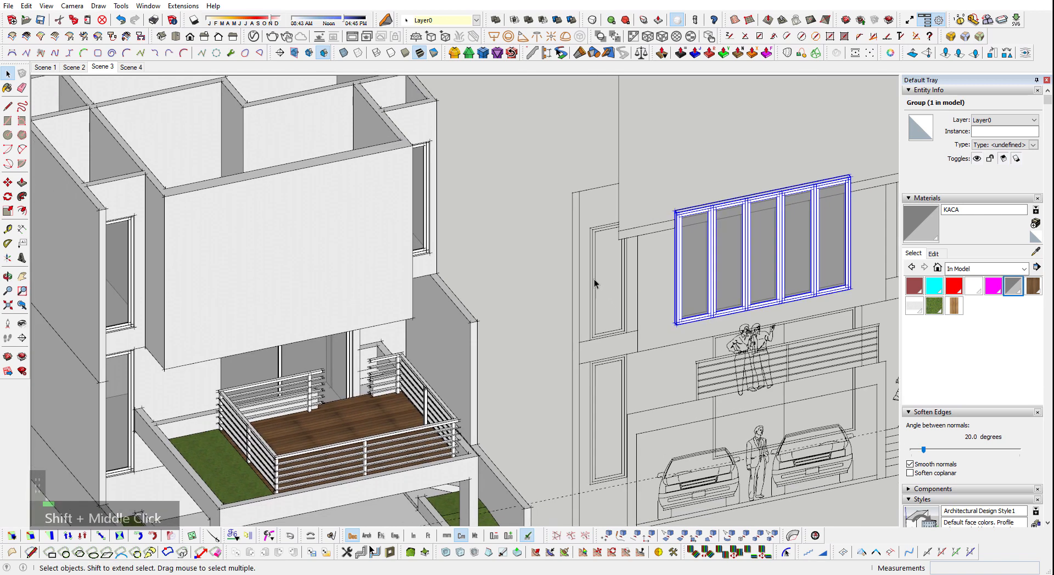
pyautogui.press('m')
pyautogui.click(572, 195)
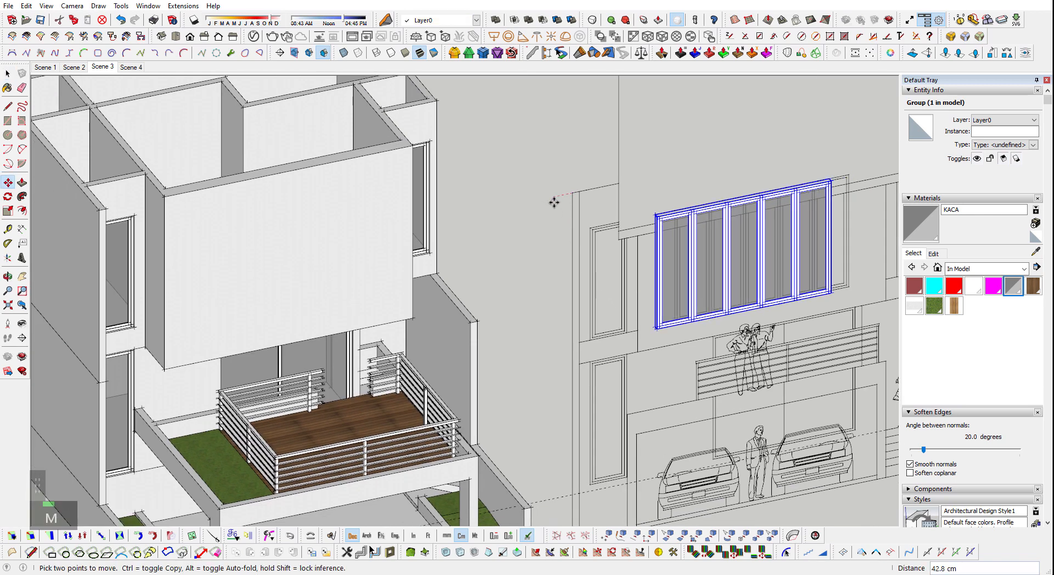
pyautogui.press('shift')
pyautogui.click(99, 210)
# - Move the window group back into the top floor's front wall
pyautogui.scroll(5, 287, 304)
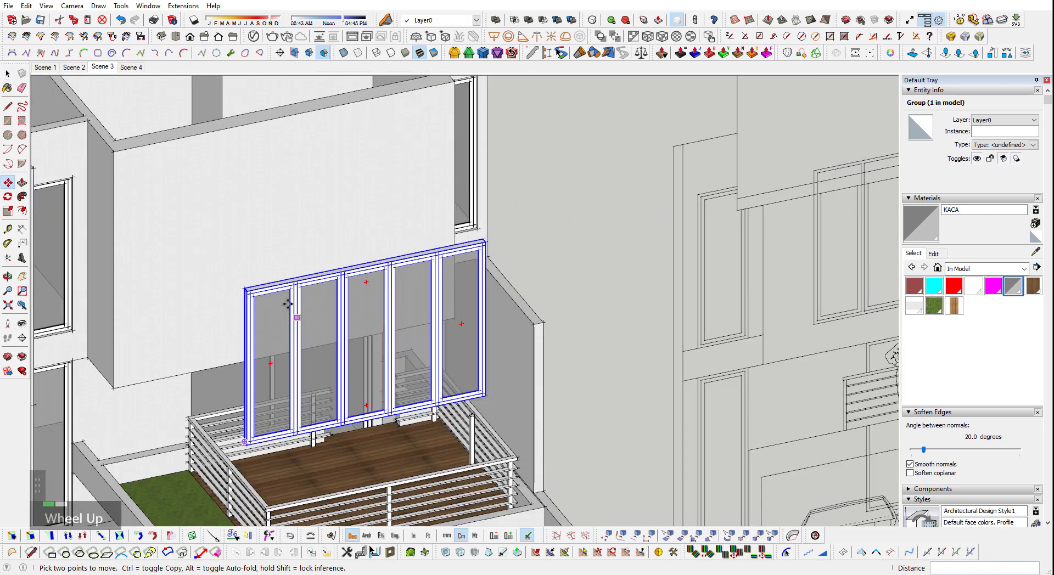
pyautogui.click(229, 277)
pyautogui.keyDown('shift'); pyautogui.scroll(-3, 215, 254); pyautogui.keyUp('shift')
pyautogui.moveTo(215, 253); pyautogui.dragTo(726, 419, button='middle')
pyautogui.press('shift')
pyautogui.moveTo(624, 312); pyautogui.dragTo(565, 296, button='middle')
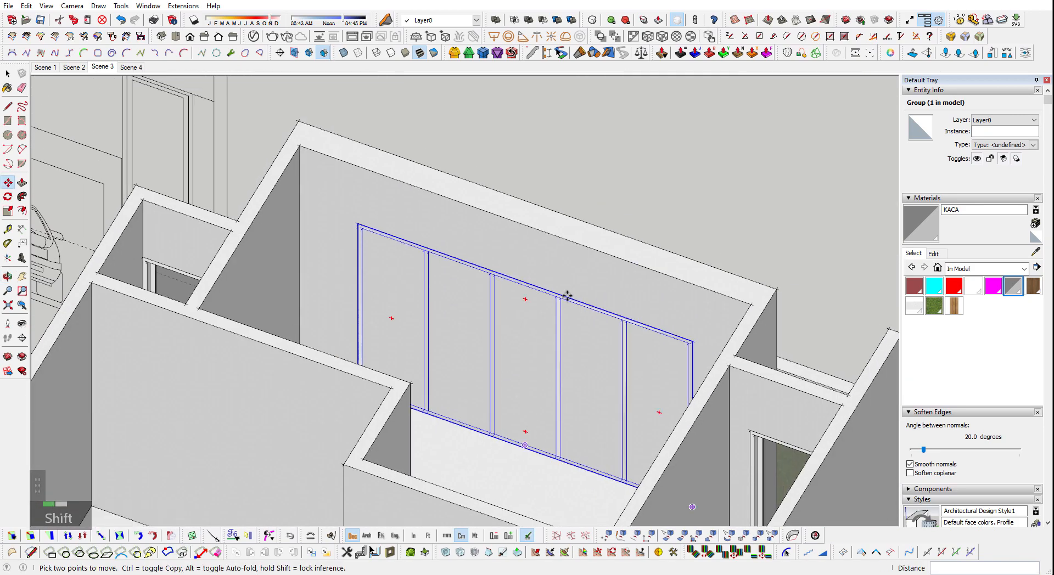
# - Open the top-floor wall group and draw a rectangle on the front wall's inner face over the window's outline
pyautogui.press('space')
pyautogui.doubleClick(573, 258)
pyautogui.press('r')
pyautogui.hotkey('shift', 'q')
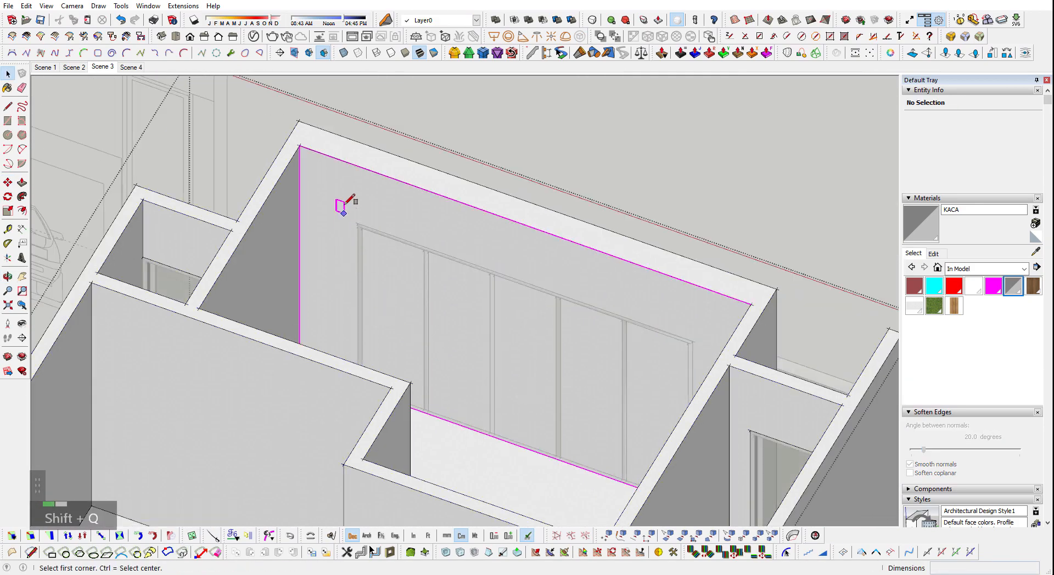
pyautogui.moveTo(358, 223); pyautogui.dragTo(774, 219, button='middle')
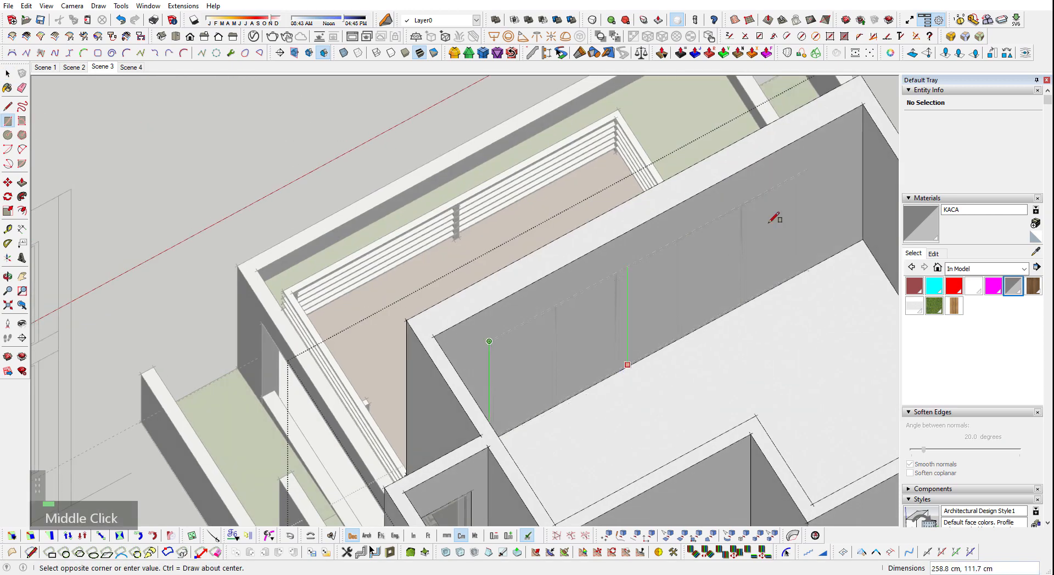
pyautogui.scroll(6, 837, 302)
pyautogui.click(809, 336)
pyautogui.moveTo(787, 345); pyautogui.dragTo(683, 336, button='middle')
pyautogui.press('space')
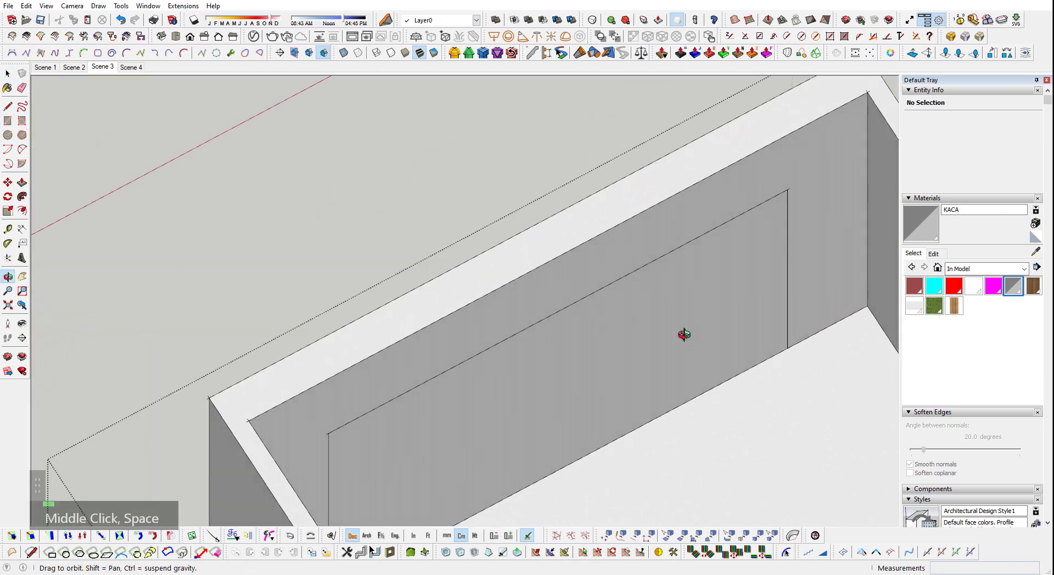
# - Try to push the window rectangle through the front wall, and undo it
pyautogui.scroll(3, 633, 346)
pyautogui.press('p')
pyautogui.click(558, 348)
pyautogui.click(526, 295)
pyautogui.press('space')
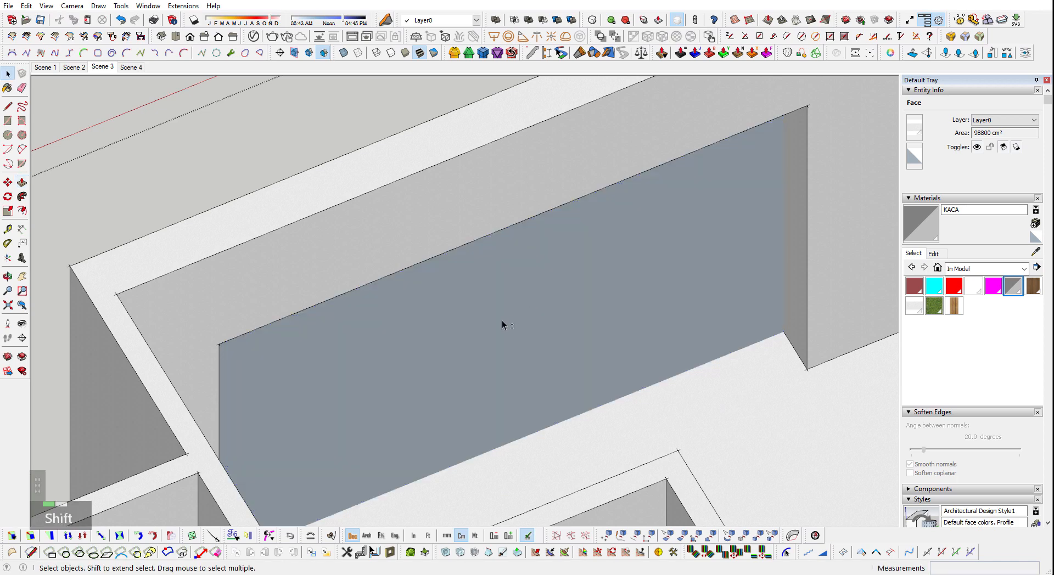
pyautogui.hotkey('ctrl', 'z')
# - Cut the window opening by pushing the rectangle through the front wall's full thickness, and close the wall group
pyautogui.press('p')
pyautogui.click(623, 341)
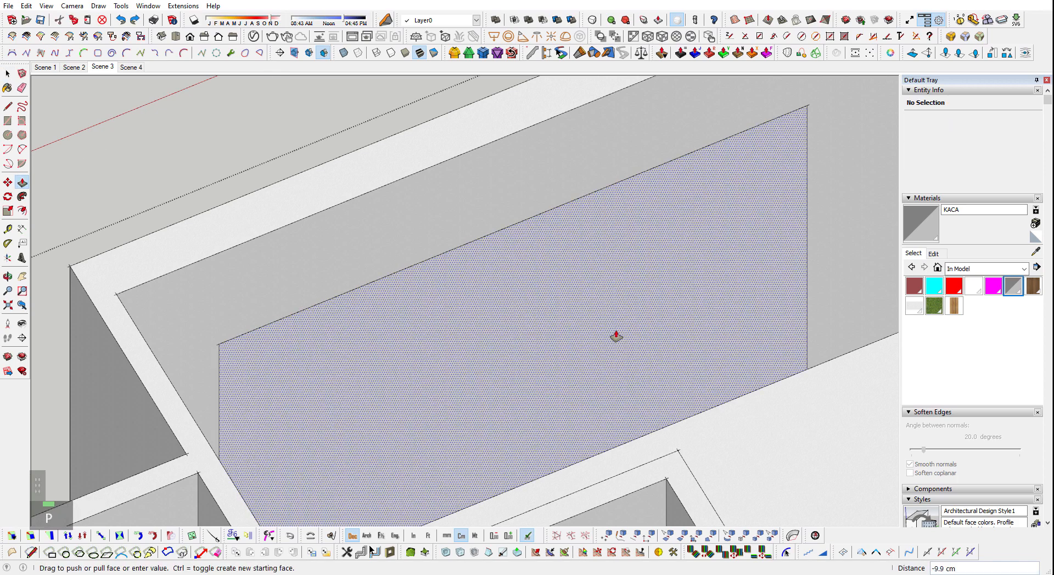
pyautogui.click(492, 339)
pyautogui.scroll(-3, 489, 338)
pyautogui.moveTo(301, 416); pyautogui.dragTo(955, 252, button='middle')
pyautogui.press('space')
pyautogui.hotkey('shift', 'z')
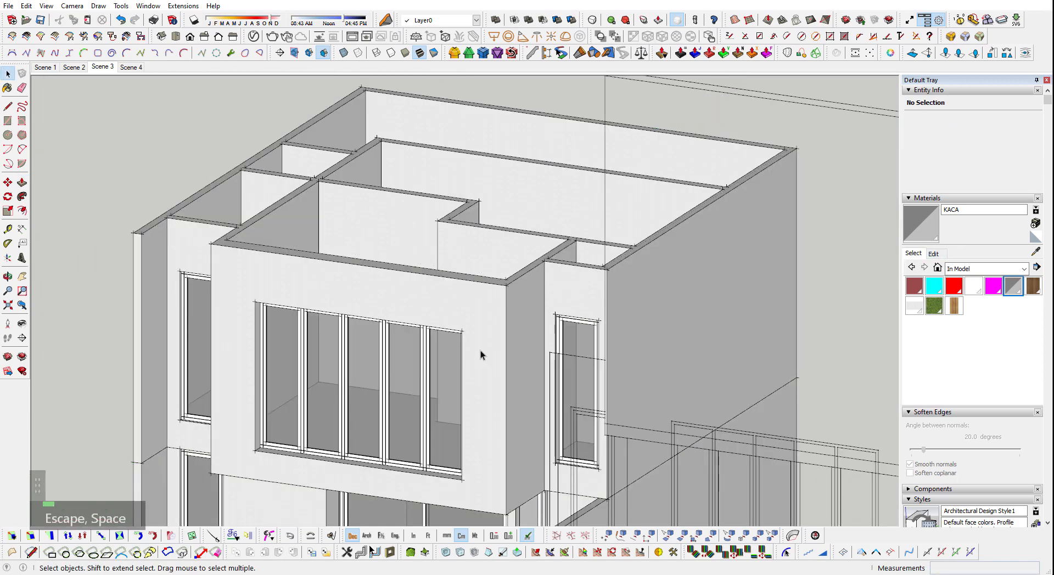
# - Compare the house's front and upper walls with the elevation drawing from several angles
pyautogui.moveTo(483, 353); pyautogui.dragTo(595, 305, button='middle')
pyautogui.scroll(-3, 450, 324)
pyautogui.scroll(-5, 450, 325)
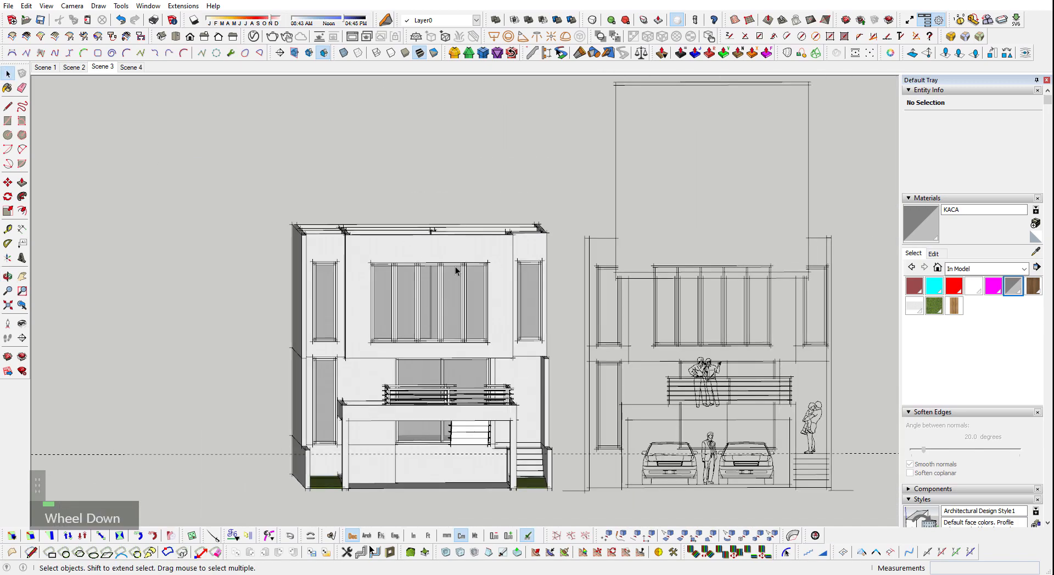
pyautogui.moveTo(450, 324); pyautogui.dragTo(745, 468, button='middle')
pyautogui.scroll(2, 745, 468)
pyautogui.keyDown('shift'); pyautogui.scroll(2, 666, 365); pyautogui.keyUp('shift')
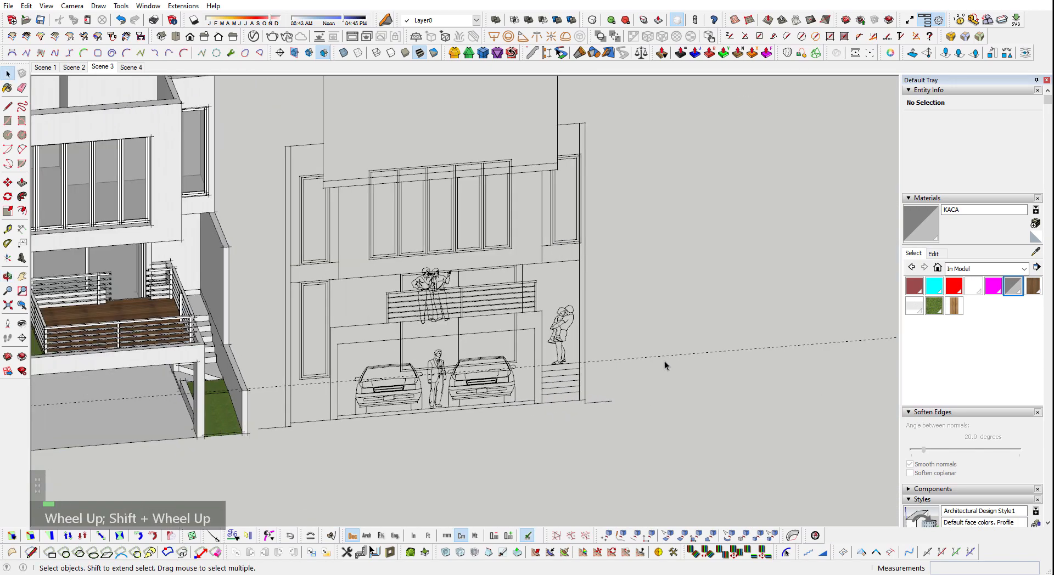
pyautogui.scroll(-3, 670, 360)
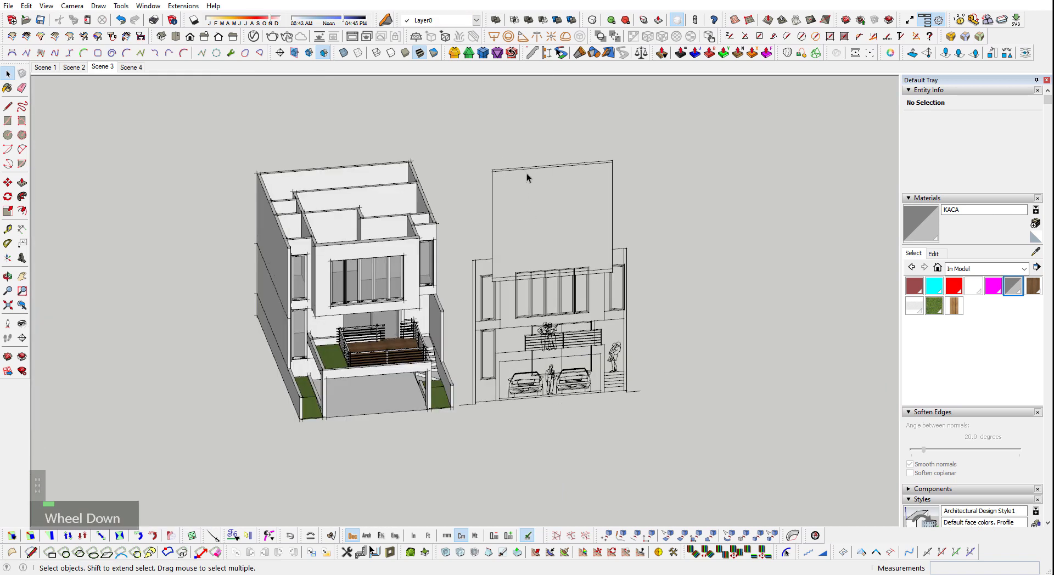
pyautogui.moveTo(613, 166); pyautogui.dragTo(773, 243, button='middle')
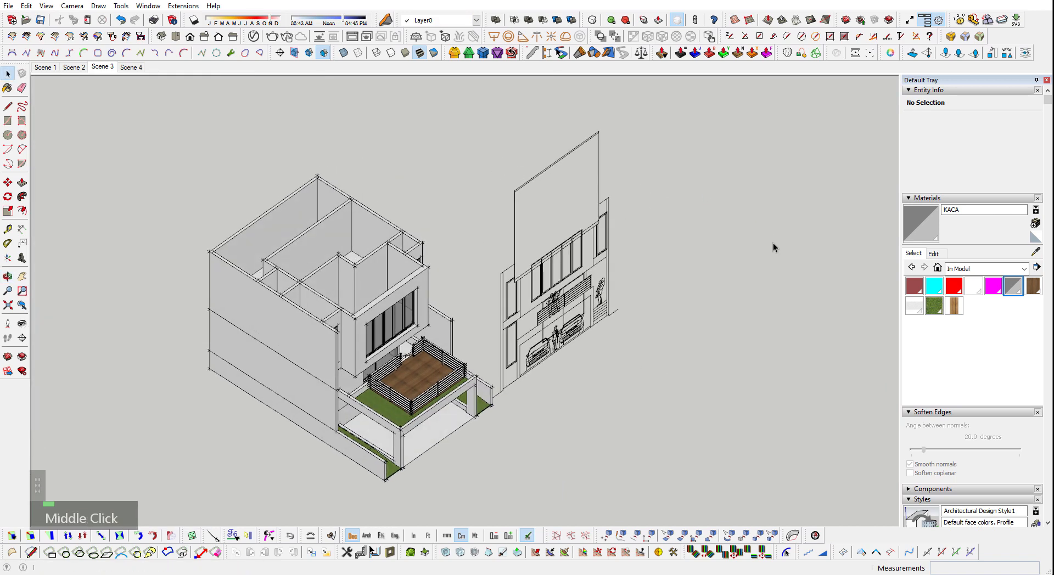
pyautogui.moveTo(293, 209); pyautogui.dragTo(103, 139, button='middle')
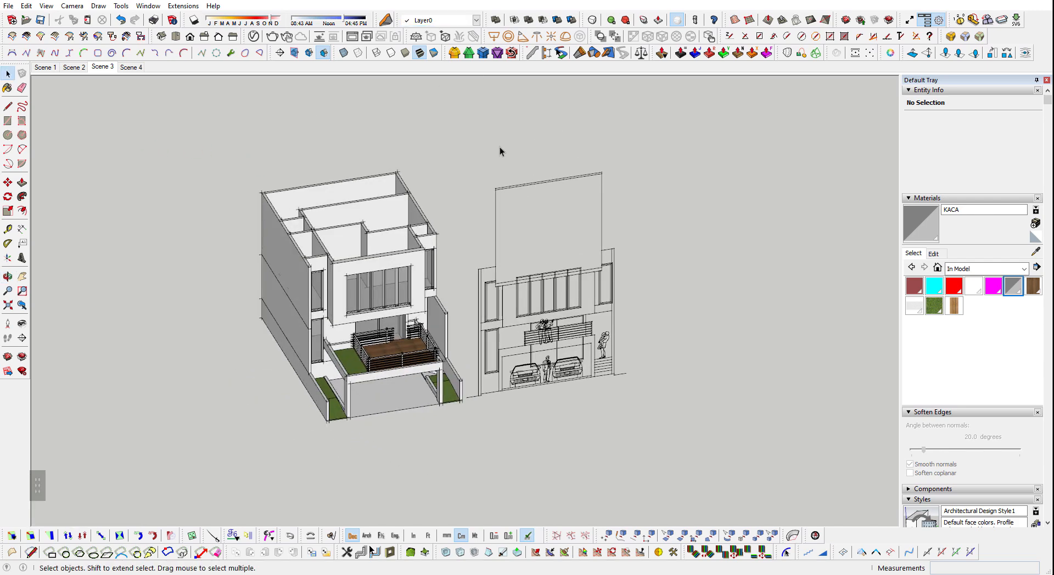
# - Locate the imported site plan and floor plan drawings in a top view and an overview of the model
pyautogui.hotkey('shift', '1')
pyautogui.hotkey('shift', 'z')
pyautogui.scroll(-3, 492, 423)
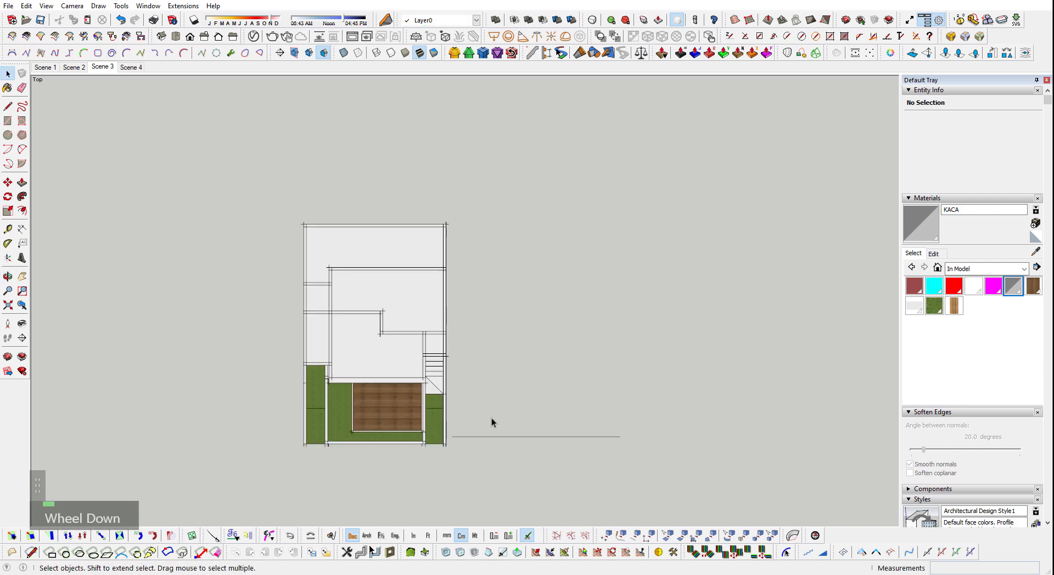
pyautogui.keyDown('shift'); pyautogui.moveTo(492, 424); pyautogui.dragTo(608, 463, button='middle'); pyautogui.keyUp('shift')
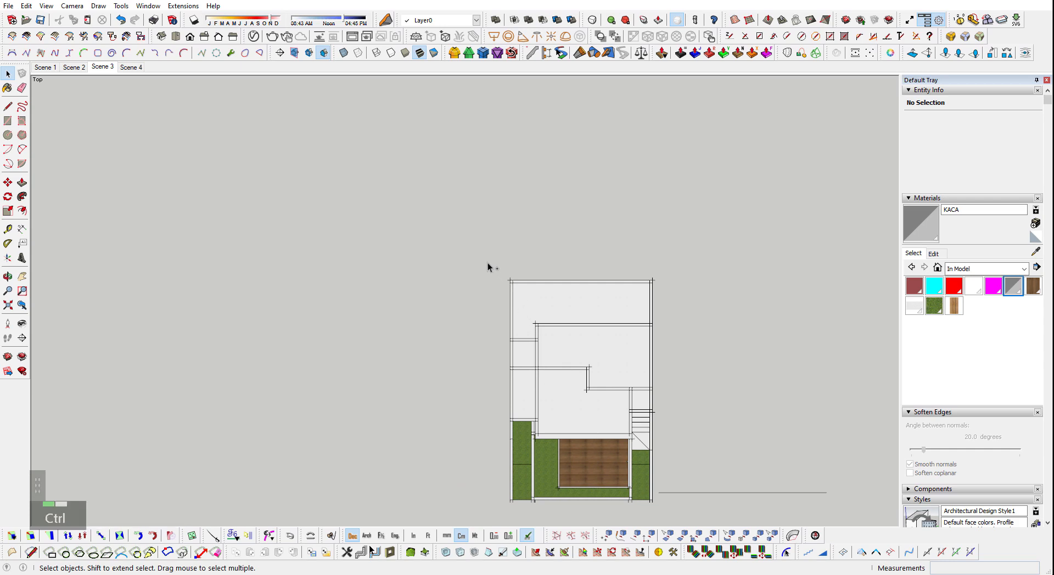
pyautogui.scroll(-8, 351, 291)
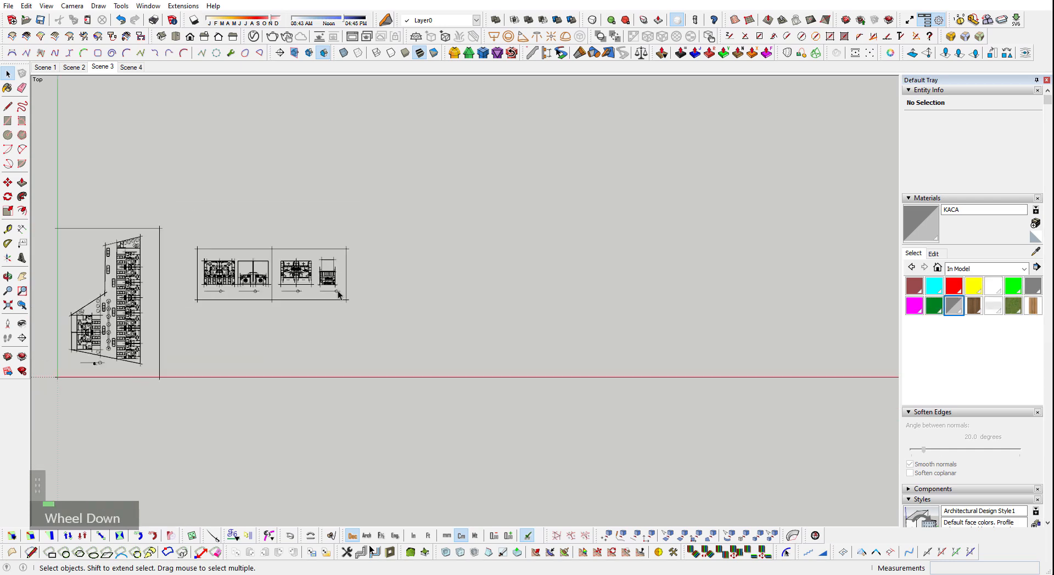
pyautogui.hotkey('shift', 'z')
pyautogui.scroll(-3, 302, 332)
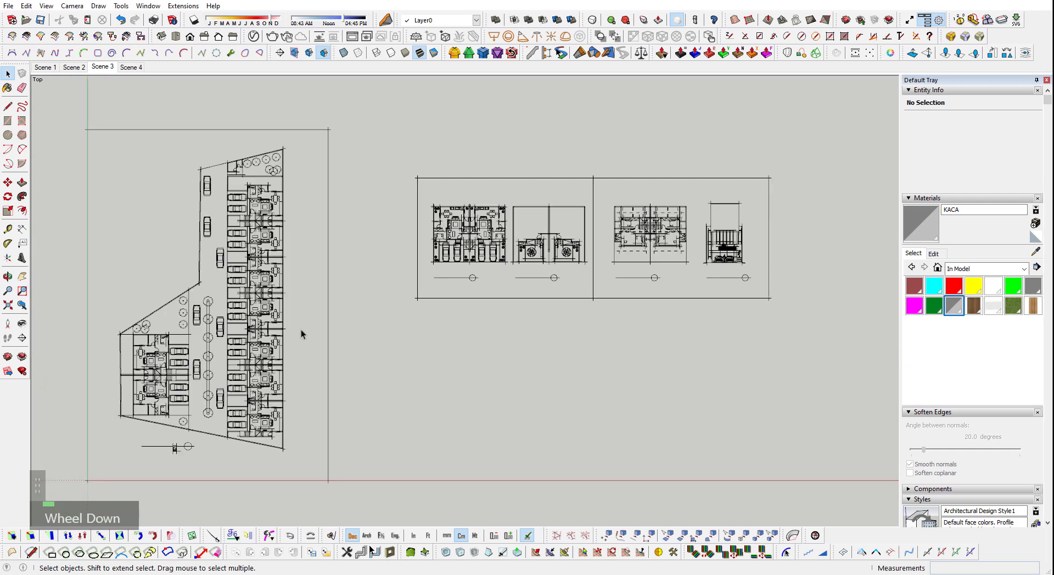
pyautogui.moveTo(323, 460); pyautogui.dragTo(573, 139, button='middle')
pyautogui.hotkey('shift', 'z')
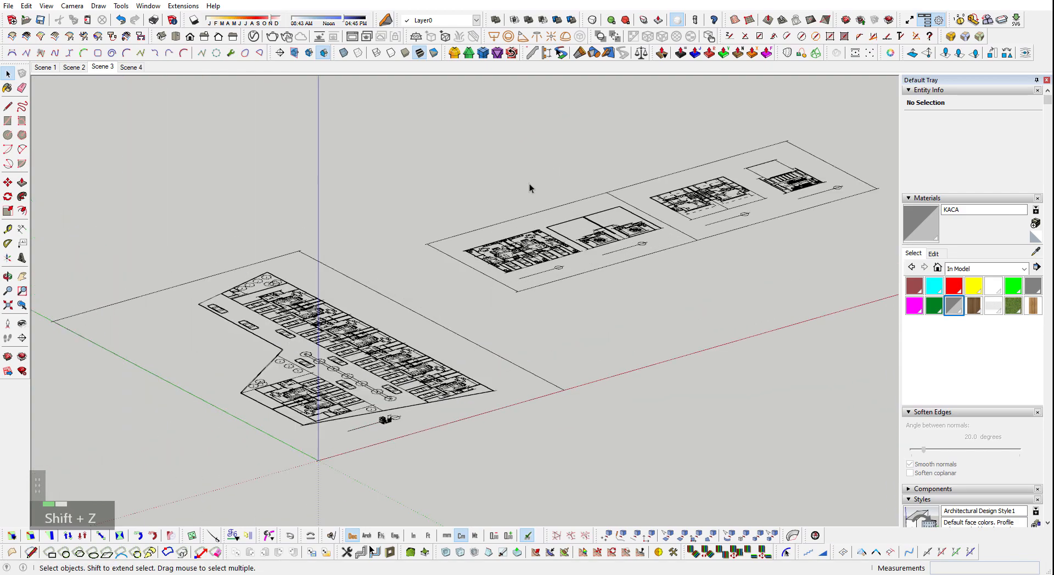
# - Select the imported proposal 2.dwg component and scale it uniformly by 0.1 from its far corner
pyautogui.scroll(3, 395, 424)
pyautogui.scroll(2, 394, 423)
pyautogui.click(417, 366)
pyautogui.scroll(-4, 323, 308)
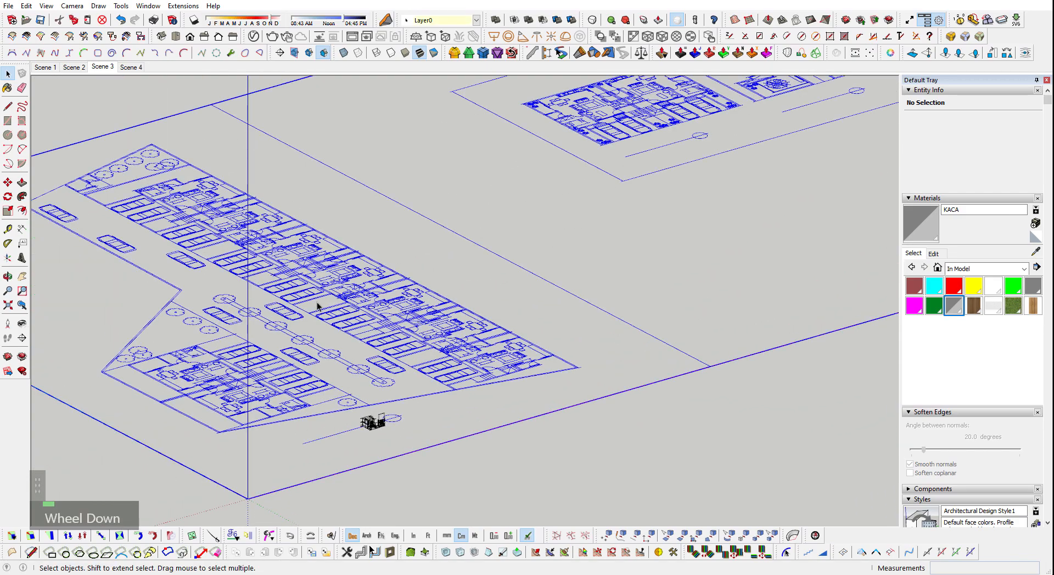
pyautogui.press('s')
pyautogui.keyDown('shift'); pyautogui.moveTo(587, 152); pyautogui.dragTo(370, 301, button='middle'); pyautogui.keyUp('shift')
pyautogui.keyDown('shift'); pyautogui.scroll(1, 370, 302); pyautogui.keyUp('shift')
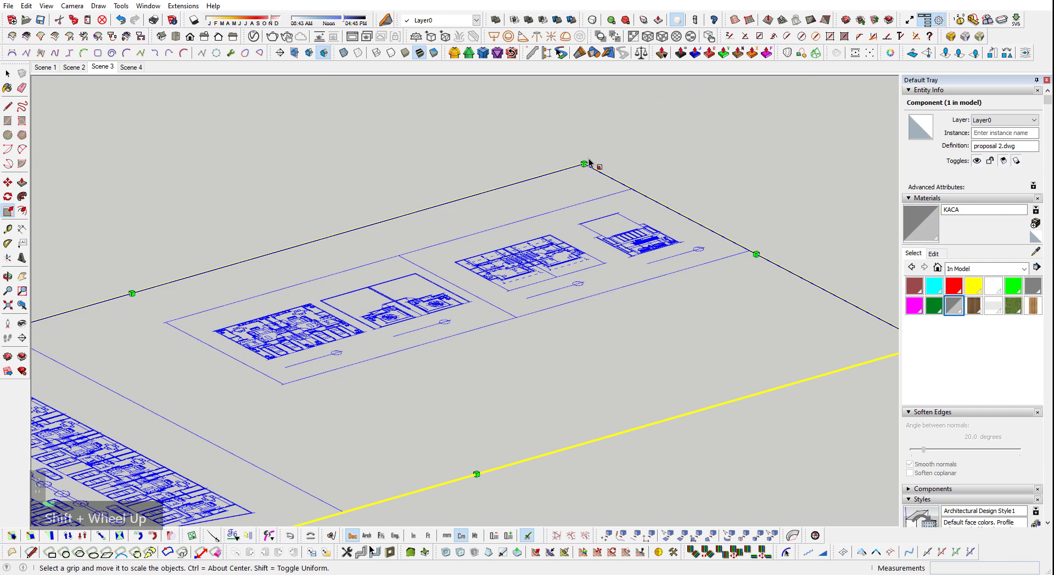
pyautogui.moveTo(589, 163); pyautogui.dragTo(449, 234)
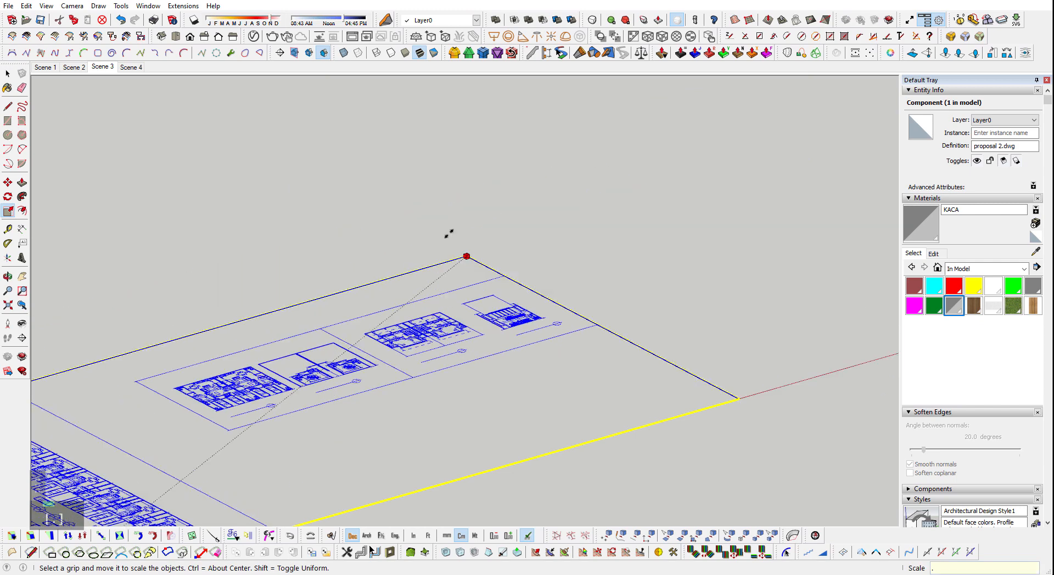
pyautogui.press('Return')
pyautogui.hotkey('shift', 'z')
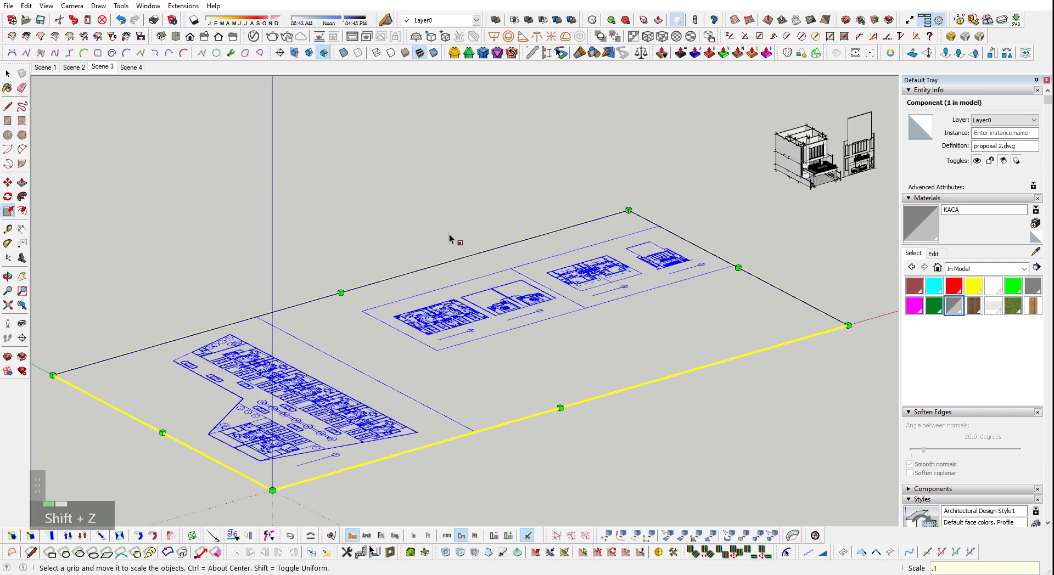
# - In top view, draw a rectangle of about 602.5 by 850.5 cm over the dashed roof outline on the upper floor plan
pyautogui.scroll(6, 577, 377)
pyautogui.press('space')
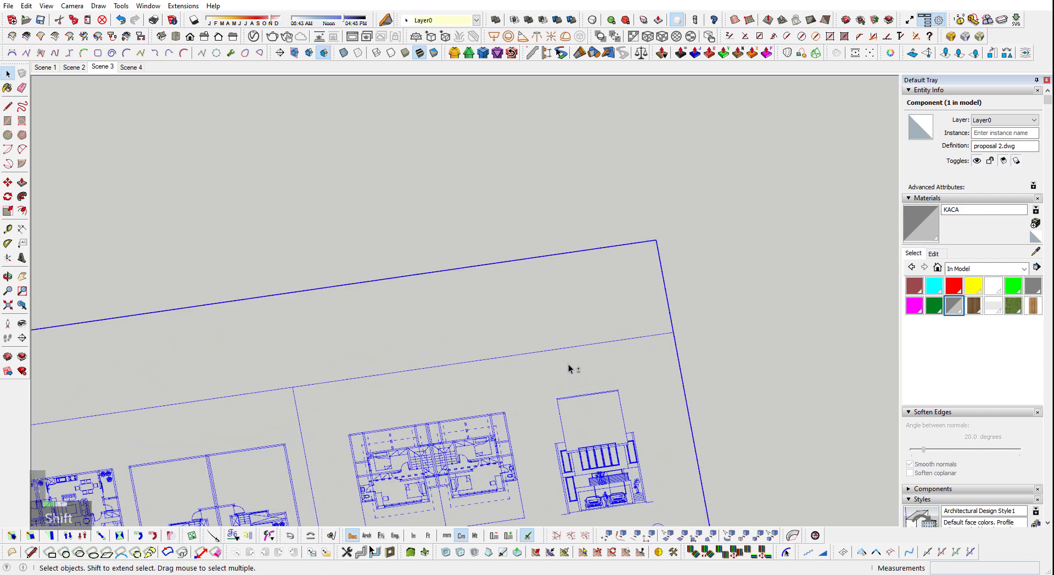
pyautogui.hotkey('shift', 'r')
pyautogui.hotkey('shift', 't')
pyautogui.hotkey('shift', 'z')
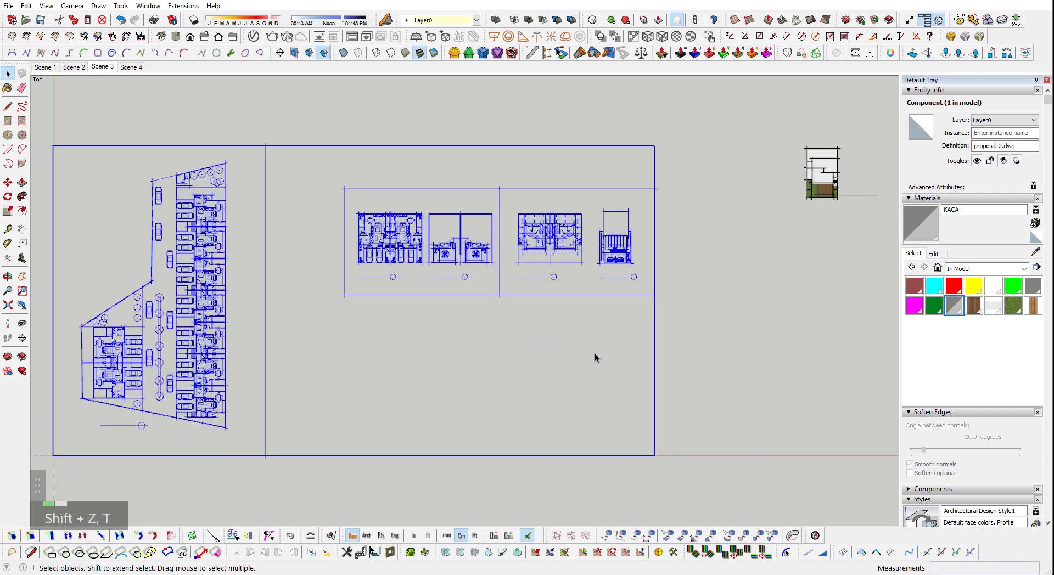
pyautogui.scroll(2, 558, 191)
pyautogui.scroll(8, 559, 191)
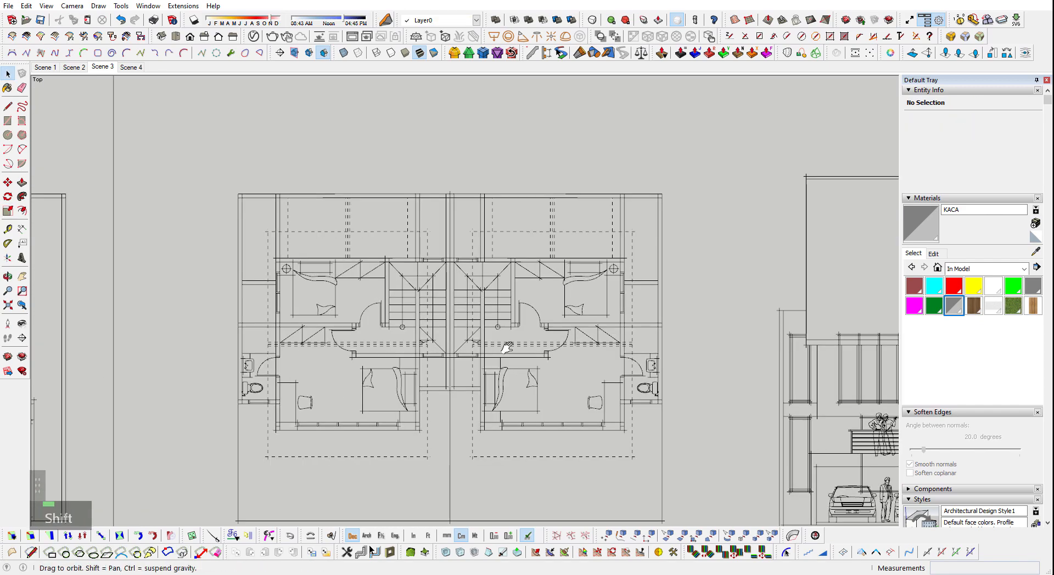
pyautogui.keyDown('shift'); pyautogui.moveTo(303, 111); pyautogui.dragTo(331, 186, button='middle'); pyautogui.keyUp('shift')
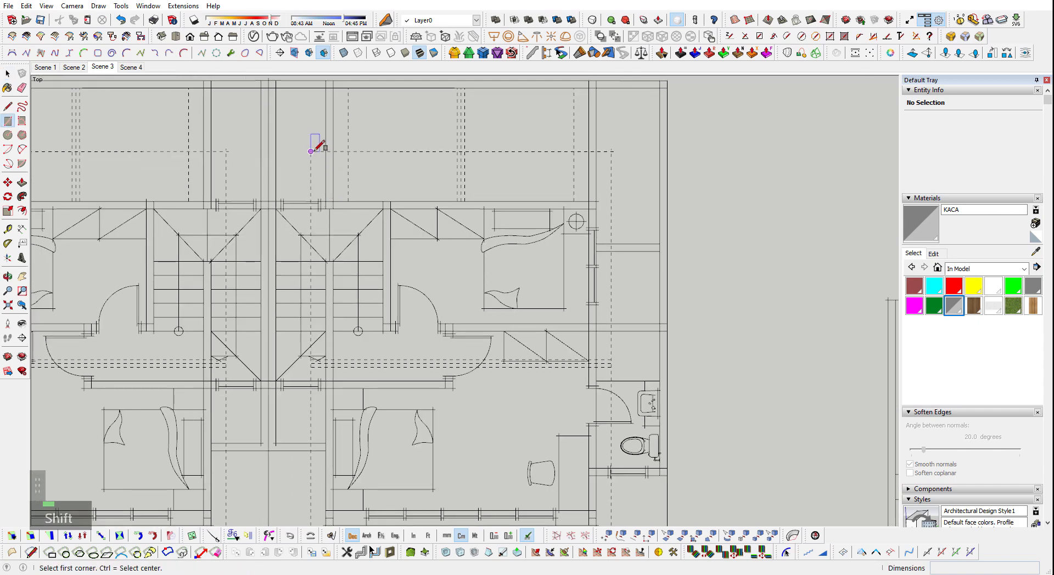
pyautogui.scroll(-3, 537, 341)
pyautogui.scroll(2, 528, 419)
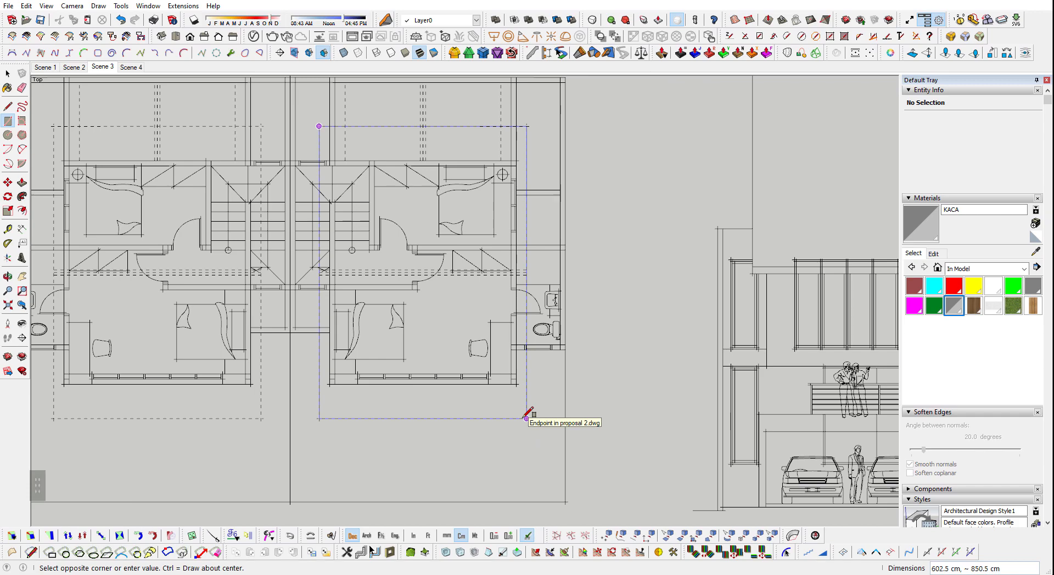
# - Select the roof rectangle with its edges and move it from the plan's rear wall corner to the matching top corner of the house
pyautogui.press('space')
pyautogui.keyDown('shift'); pyautogui.moveTo(551, 426); pyautogui.dragTo(431, 419, button='middle'); pyautogui.keyUp('shift')
pyautogui.doubleClick(430, 419)
pyautogui.press('m')
pyautogui.scroll(2, 447, 113)
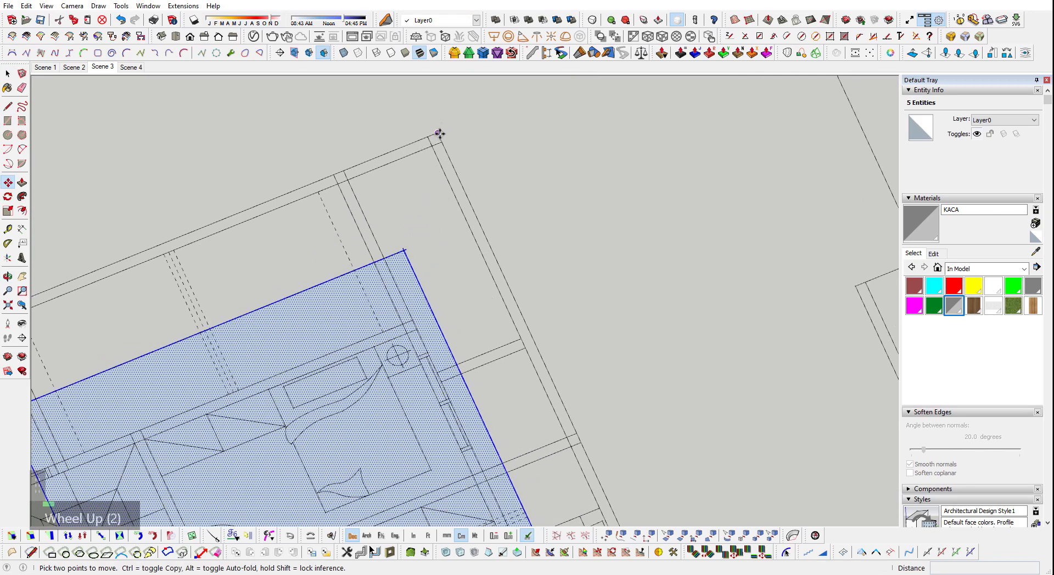
pyautogui.click(438, 133)
pyautogui.scroll(-5, 493, 312)
pyautogui.keyDown('shift'); pyautogui.moveTo(714, 172); pyautogui.dragTo(335, 406, button='middle'); pyautogui.keyUp('shift')
pyautogui.keyDown('shift'); pyautogui.scroll(-2, 436, 364); pyautogui.keyUp('shift')
pyautogui.keyDown('shift'); pyautogui.scroll(1, 436, 363); pyautogui.keyUp('shift')
pyautogui.scroll(5, 689, 84)
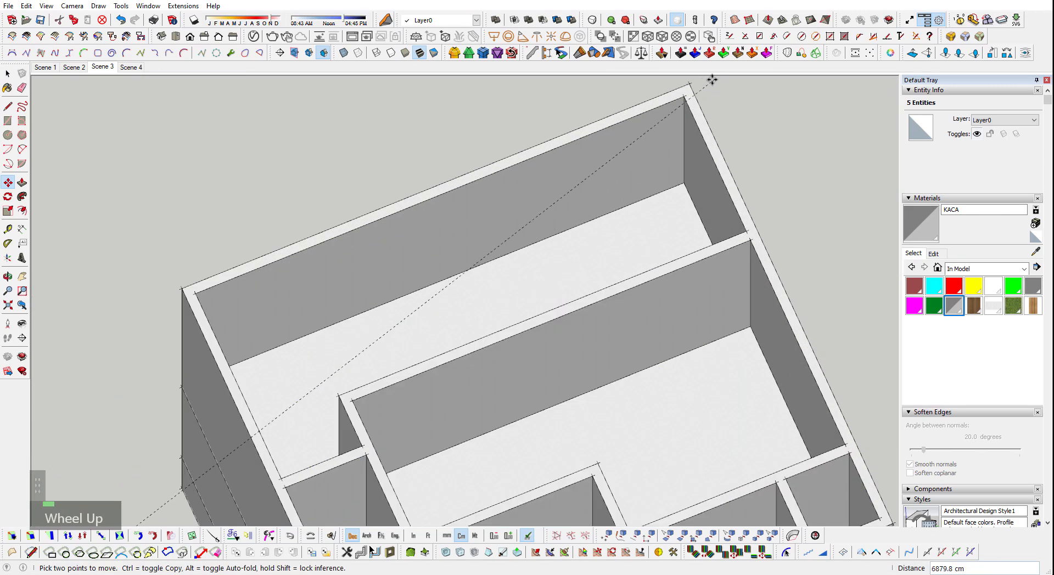
pyautogui.scroll(-2, 454, 219)
pyautogui.press('space')
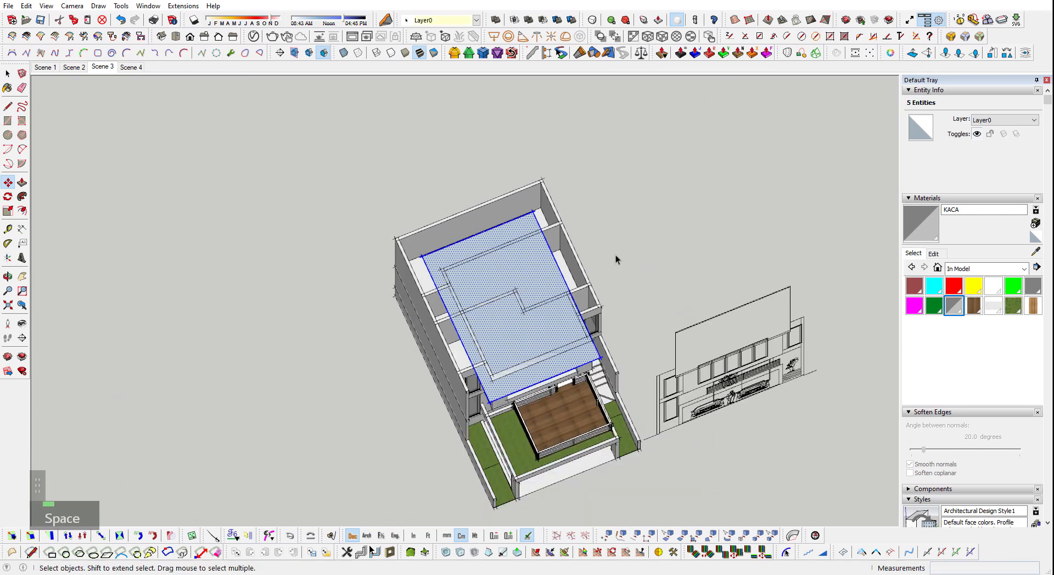
# - Group the roof rectangle with its edges and open the new group for editing
pyautogui.keyDown('shift'); pyautogui.scroll(-2, 532, 207); pyautogui.keyUp('shift')
pyautogui.click(407, 407)
pyautogui.hotkey('shift', 'z')
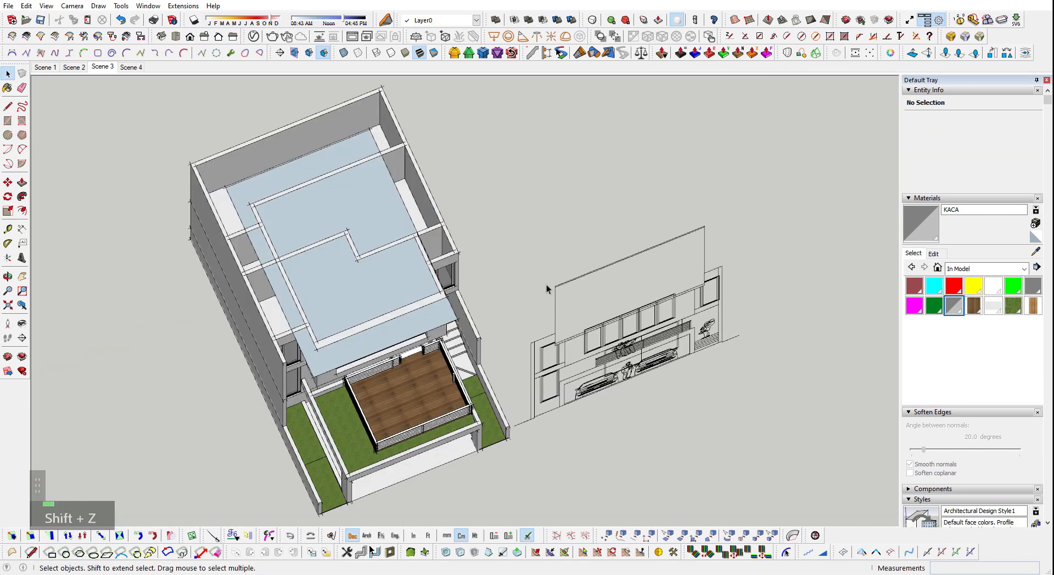
pyautogui.scroll(3, 323, 303)
pyautogui.doubleClick(322, 304)
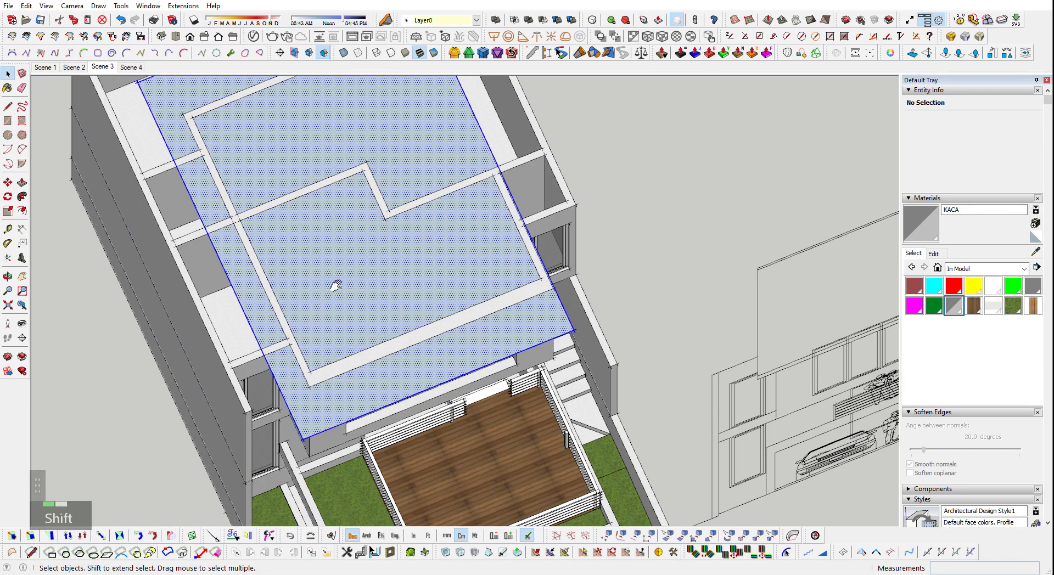
pyautogui.keyDown('shift'); pyautogui.moveTo(337, 286); pyautogui.dragTo(446, 321, button='middle'); pyautogui.keyUp('shift')
pyautogui.scroll(-1, 446, 321)
pyautogui.hotkey('ctrl', 'g')
pyautogui.doubleClick(419, 381)
# - Draw a line across the middle of the roof rectangle, between the midpoints of its two long edges
pyautogui.press('l')
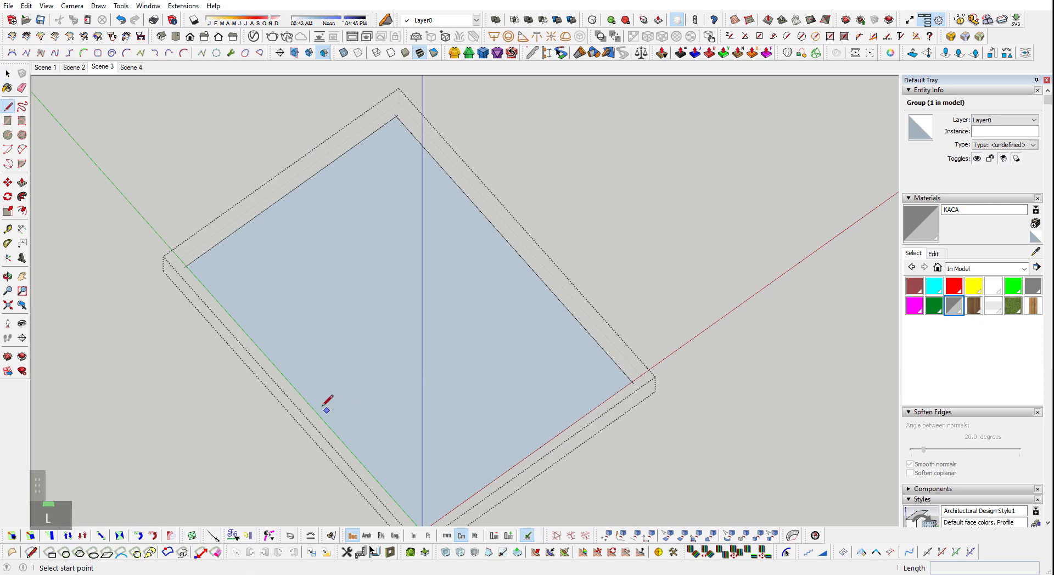
pyautogui.click(514, 249)
pyautogui.press('space')
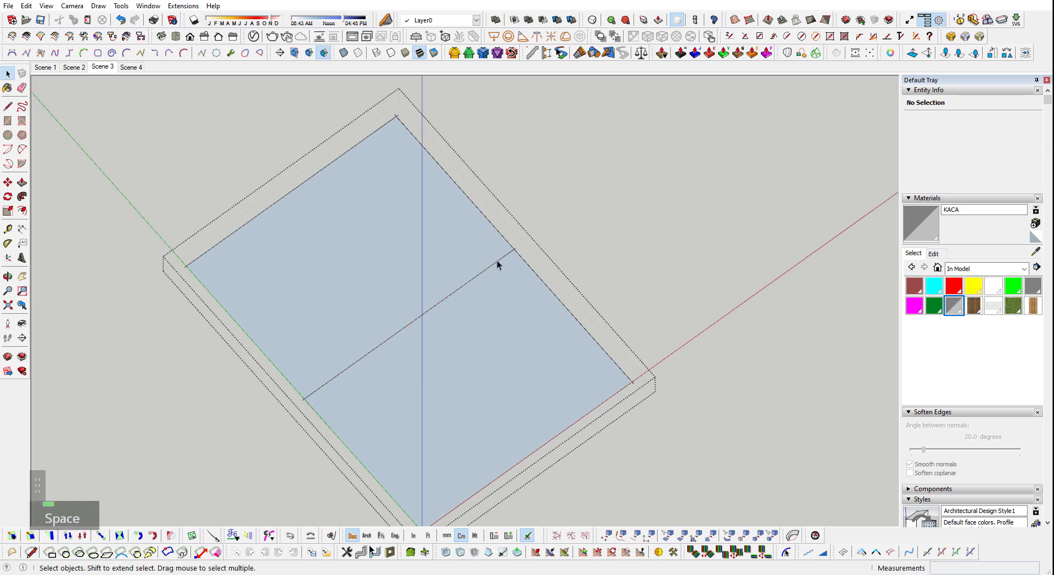
# - Raise the middle line vertically to the height of the roof top in the elevation drawing, forming the ridge
pyautogui.click(512, 248)
pyautogui.click(514, 250)
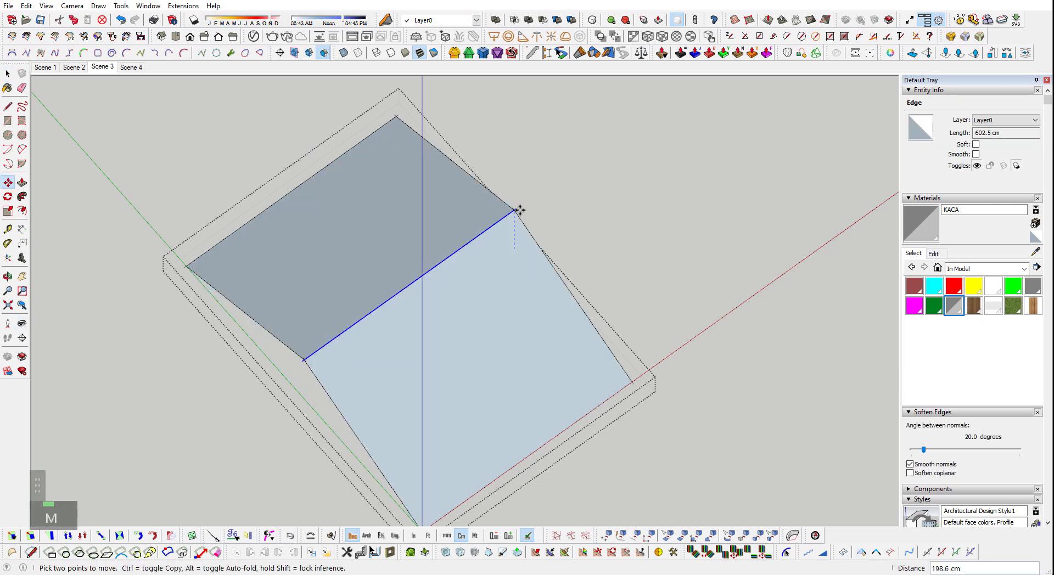
pyautogui.hotkey('shift', 'q')
pyautogui.keyDown('shift'); pyautogui.moveTo(518, 214); pyautogui.dragTo(332, 245, button='middle'); pyautogui.keyUp('shift')
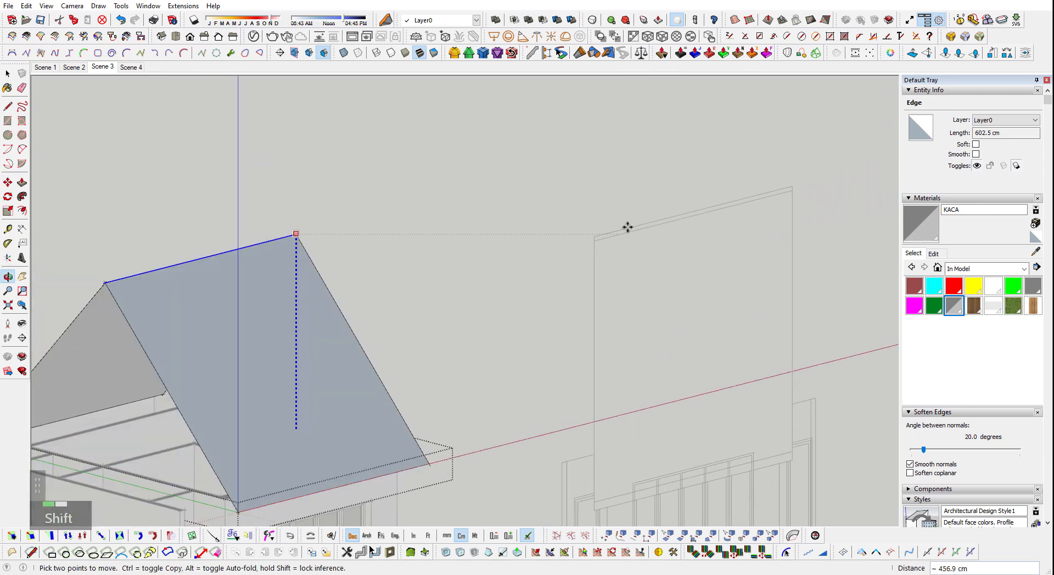
pyautogui.keyDown('shift'); pyautogui.click(598, 233); pyautogui.keyUp('shift')
pyautogui.scroll(-3, 598, 233)
pyautogui.moveTo(597, 232); pyautogui.dragTo(635, 240, button='middle')
pyautogui.press('space')
# - Select both eave edges of the roof and lower them vertically to the roof's bottom line in the elevation drawing
pyautogui.moveTo(181, 341); pyautogui.dragTo(166, 347, button='middle')
pyautogui.moveTo(383, 385); pyautogui.dragTo(627, 436)
pyautogui.moveTo(526, 365); pyautogui.dragTo(452, 374, button='middle')
pyautogui.scroll(2, 536, 380)
pyautogui.press('m')
pyautogui.click(532, 376)
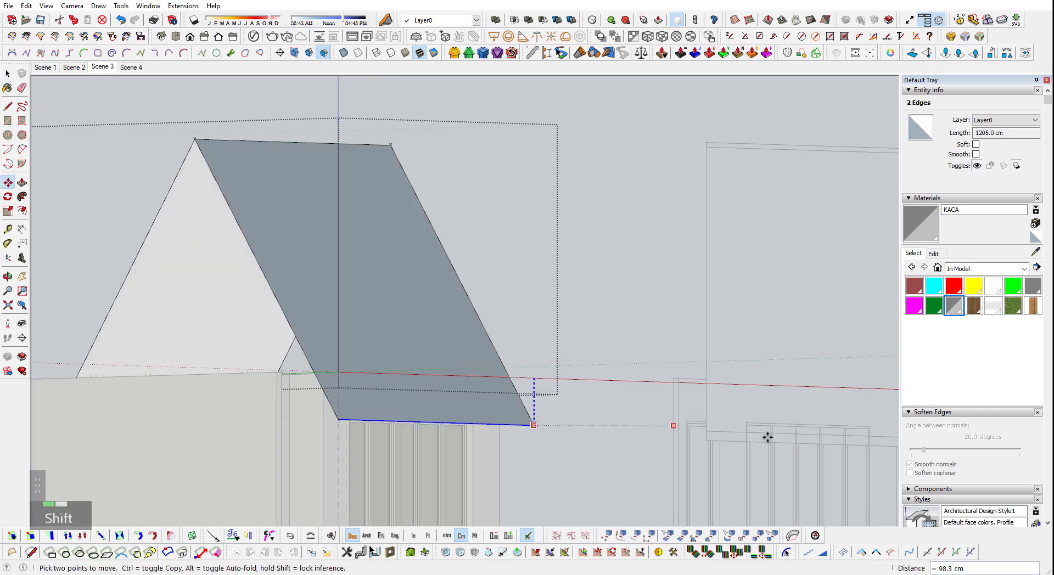
pyautogui.keyDown('shift'); pyautogui.scroll(3, 697, 420); pyautogui.keyUp('shift')
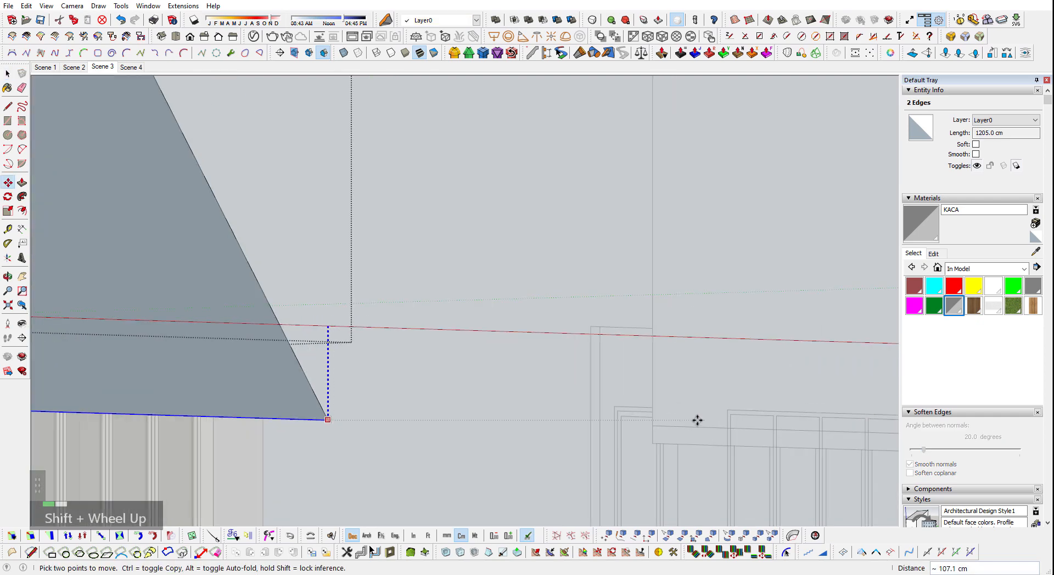
pyautogui.keyDown('shift'); pyautogui.click(655, 426); pyautogui.keyUp('shift')
pyautogui.scroll(-3, 661, 424)
pyautogui.moveTo(661, 423); pyautogui.dragTo(555, 531, button='middle')
pyautogui.scroll(-2, 555, 530)
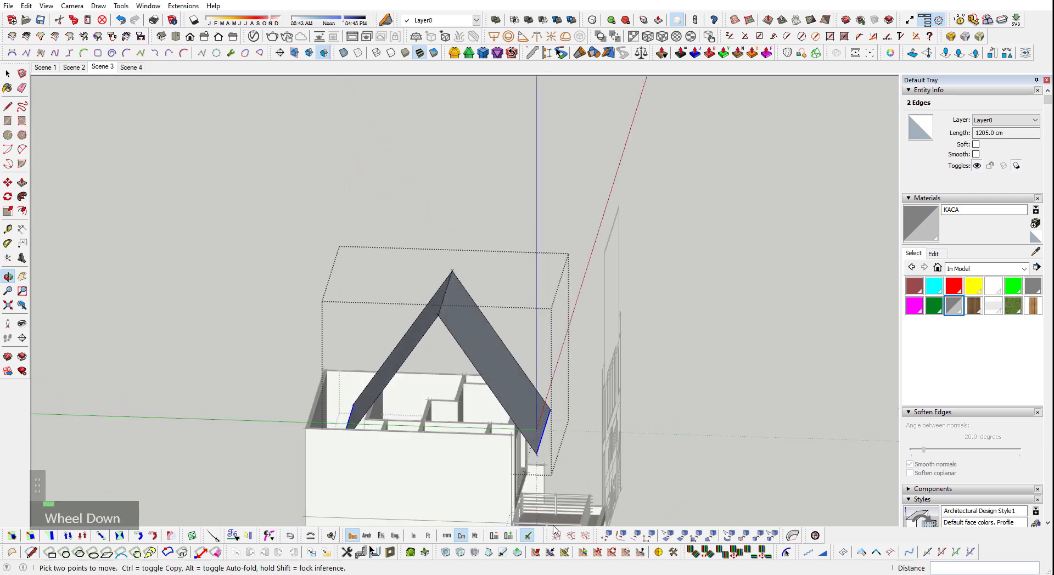
pyautogui.scroll(1, 554, 527)
# - Hide the rest of the model and select both roof slopes for Joint Push Pull
pyautogui.press('space')
pyautogui.hotkey('shift', 'q')
pyautogui.moveTo(603, 398); pyautogui.dragTo(440, 312, button='middle')
pyautogui.scroll(2, 440, 312)
pyautogui.tripleClick(439, 311)
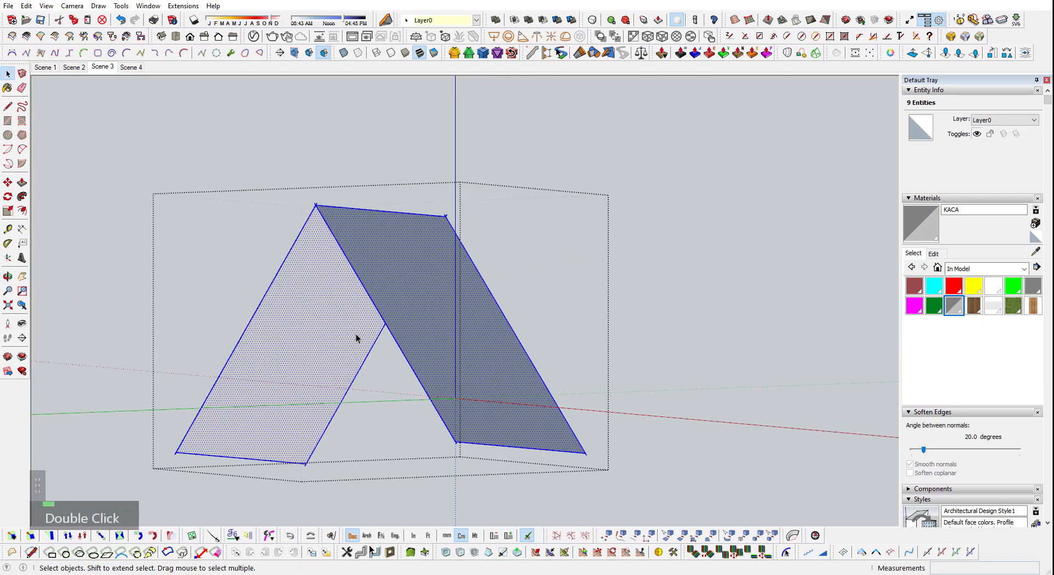
pyautogui.scroll(2, 357, 335)
pyautogui.hotkey('shift', 'x')
pyautogui.scroll(-2, 305, 165)
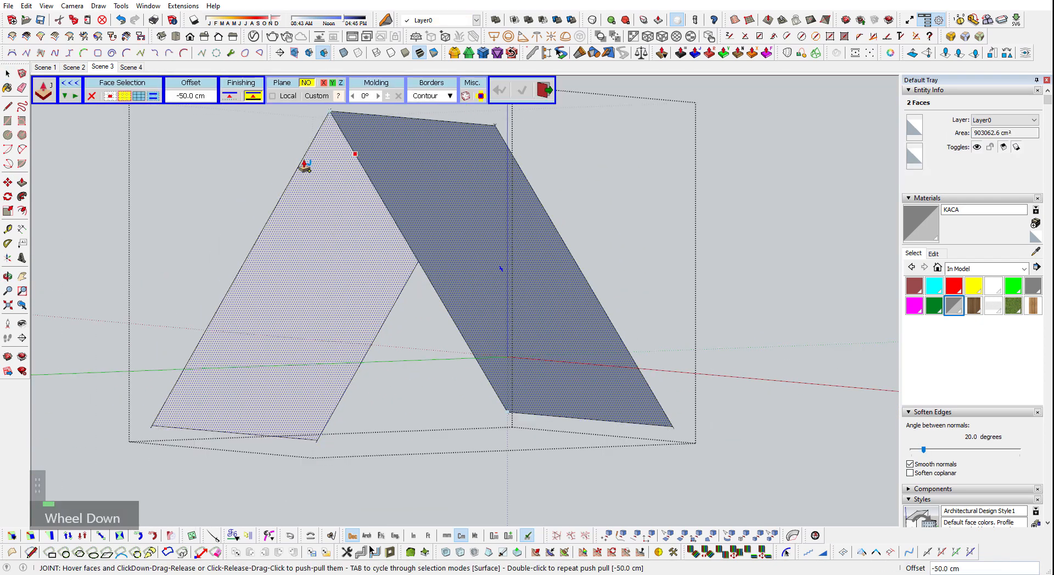
# - Try to thicken both roof slopes inward with Joint Push Pull at 15 cm and 20 cm, and undo it
pyautogui.click(282, 318)
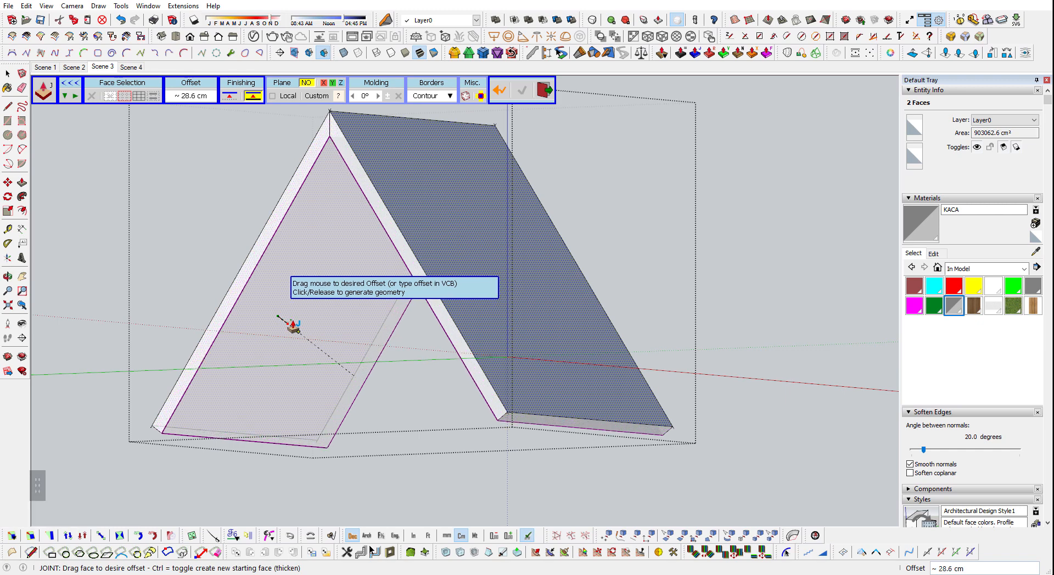
pyautogui.press('Return')
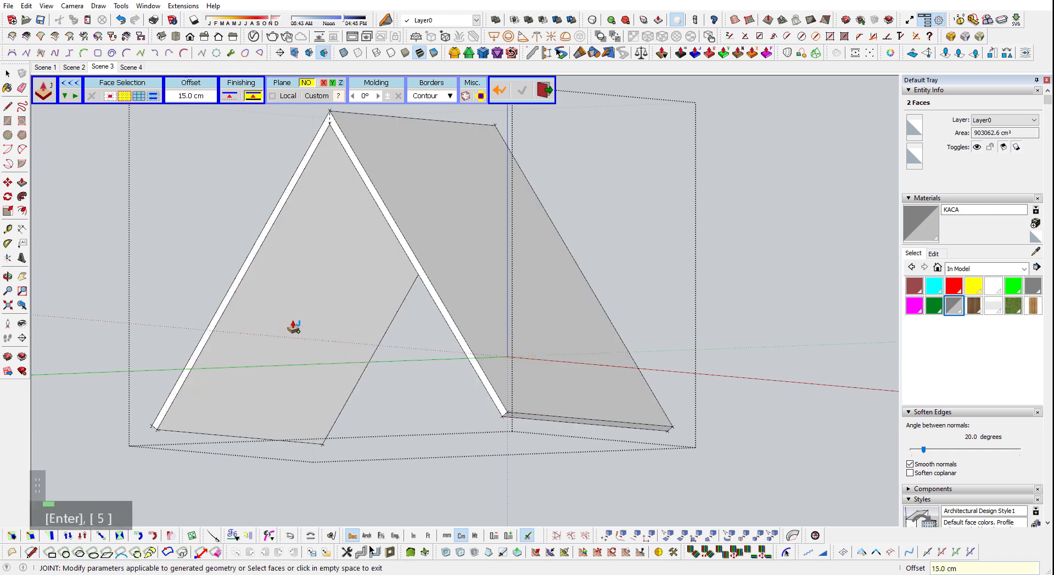
pyautogui.write('20')
pyautogui.press('Return')
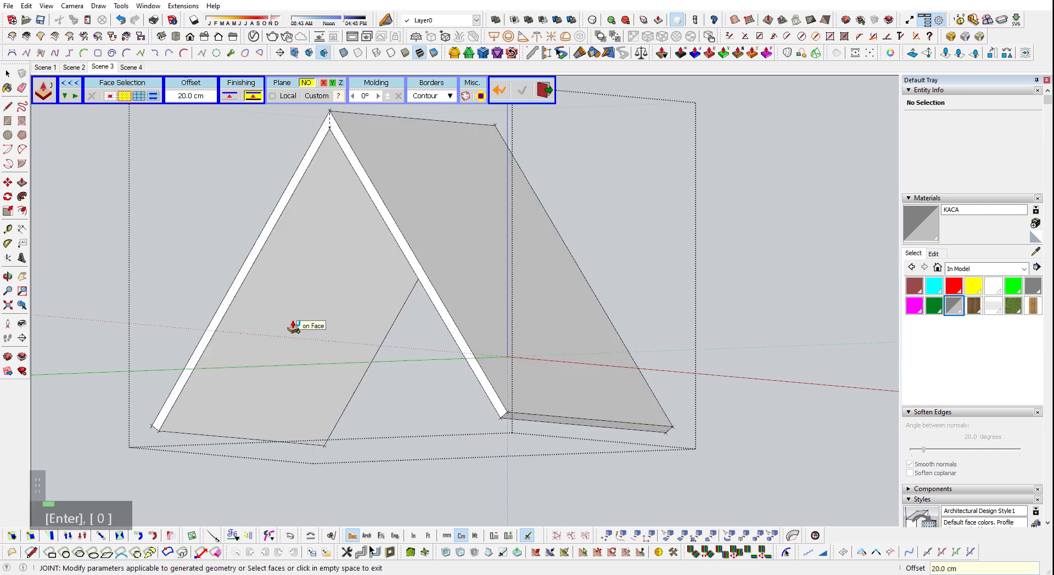
pyautogui.click(292, 326)
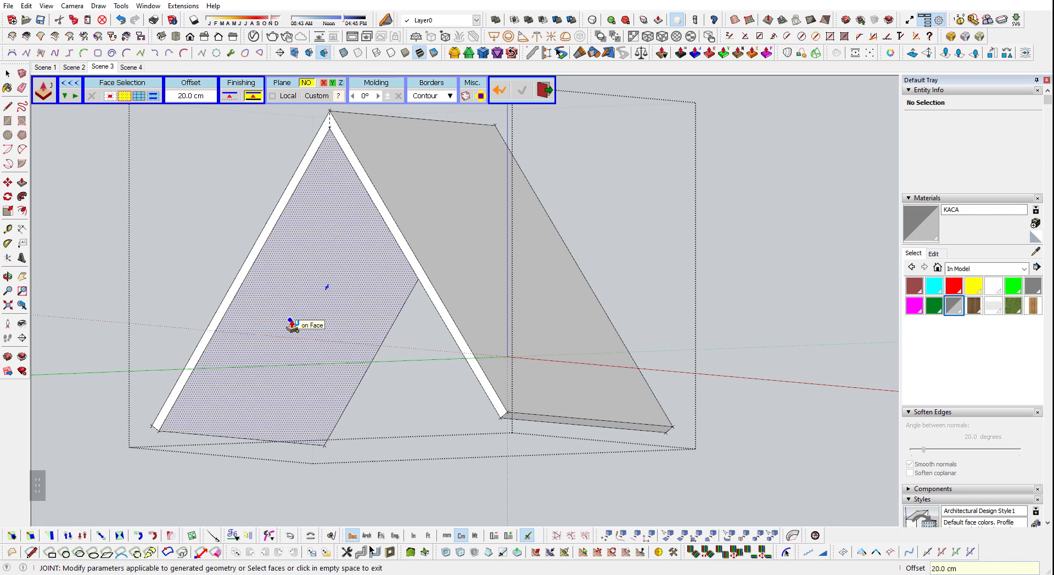
pyautogui.hotkey('ctrl', 'z')
# - Thicken both roof slopes inward by 5 cm with Joint Push Pull
pyautogui.click(281, 248)
pyautogui.write('5')
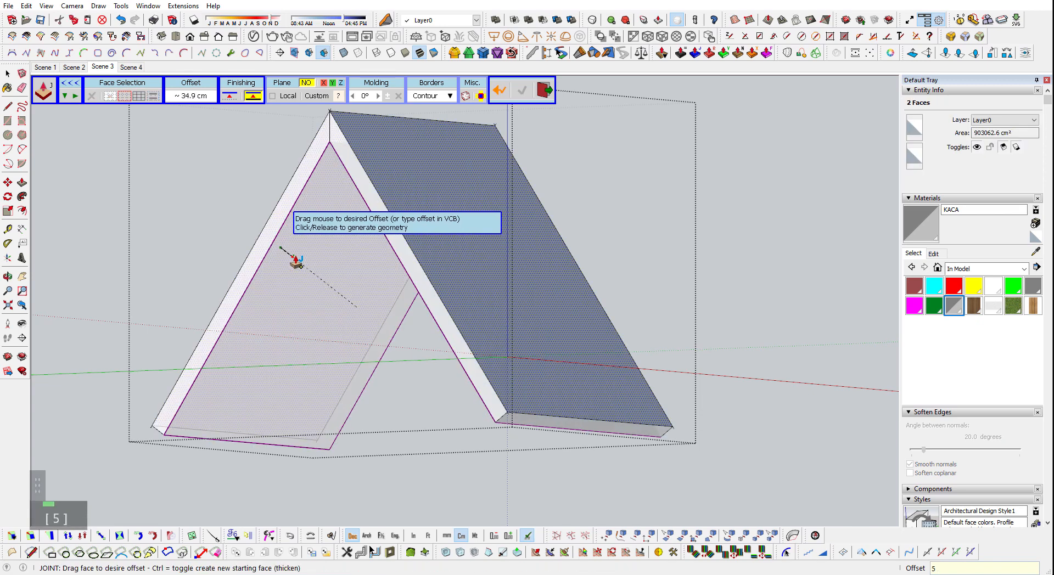
pyautogui.press('Return')
pyautogui.press('space')
# - Select the inner faces of both roof slopes and add a second 20 cm layer with Joint Push Pull
pyautogui.moveTo(377, 353); pyautogui.dragTo(715, 365, button='middle')
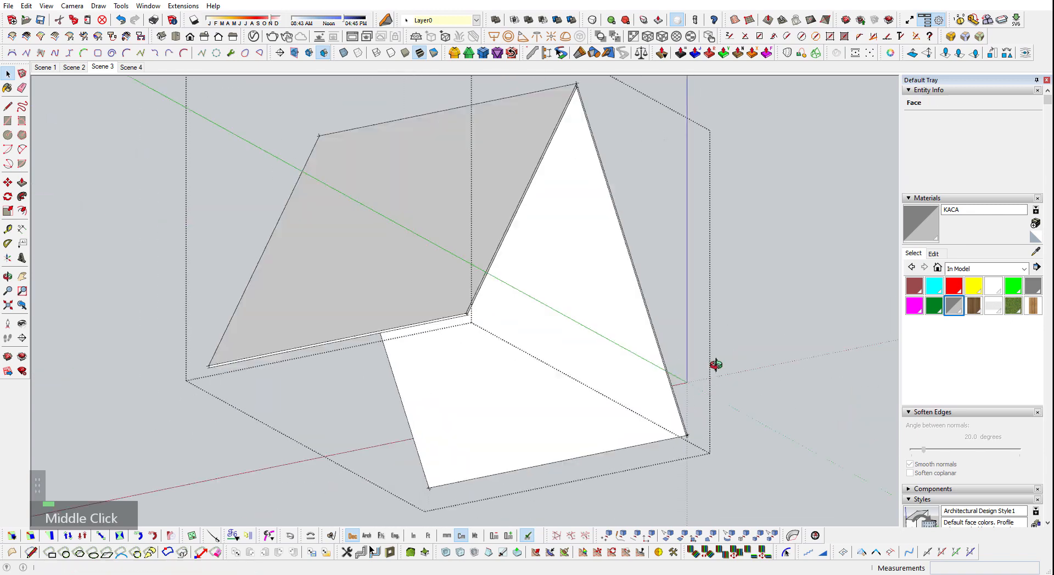
pyautogui.keyDown('ctrl'); pyautogui.click(624, 360); pyautogui.keyUp('ctrl')
pyautogui.moveTo(624, 360); pyautogui.dragTo(362, 427, button='middle')
pyautogui.hotkey('shift', 'x')
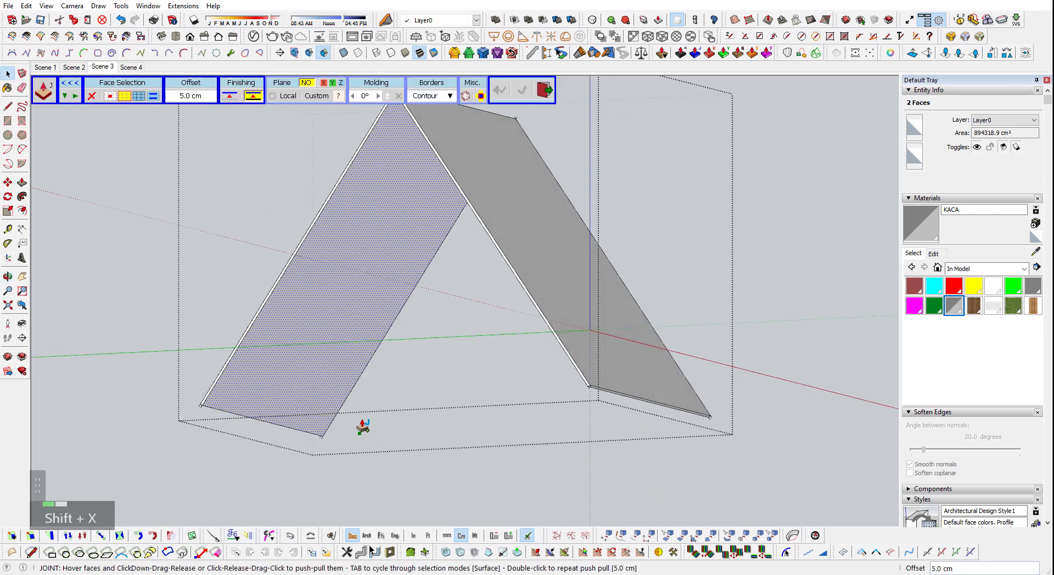
pyautogui.click(328, 353)
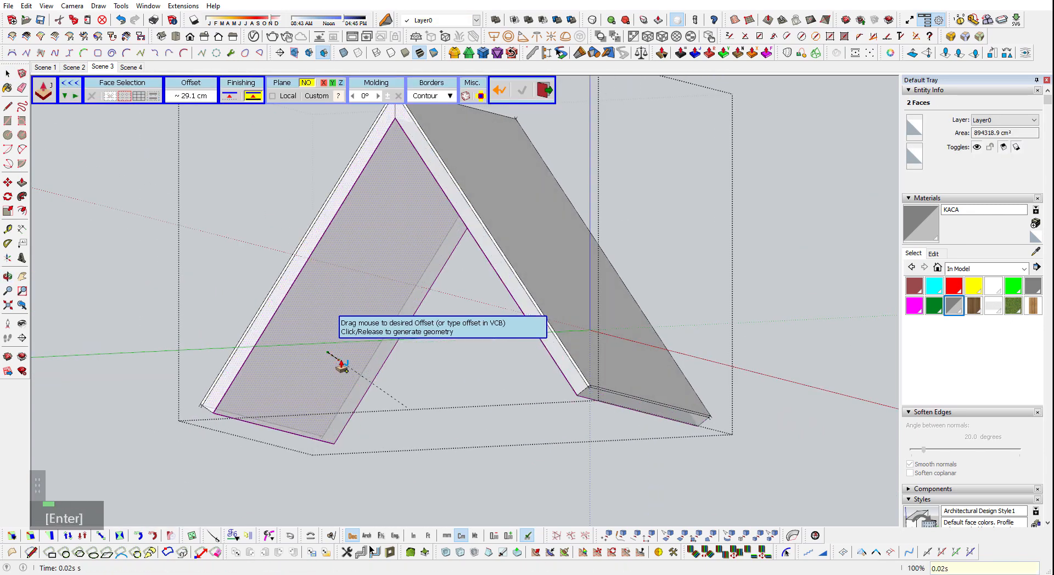
pyautogui.press('space')
# - Pull one half of the thin outer layer's strip on the near gable end outward by 5 cm
pyautogui.scroll(6, 602, 351)
pyautogui.scroll(-1, 572, 406)
pyautogui.scroll(3, 584, 418)
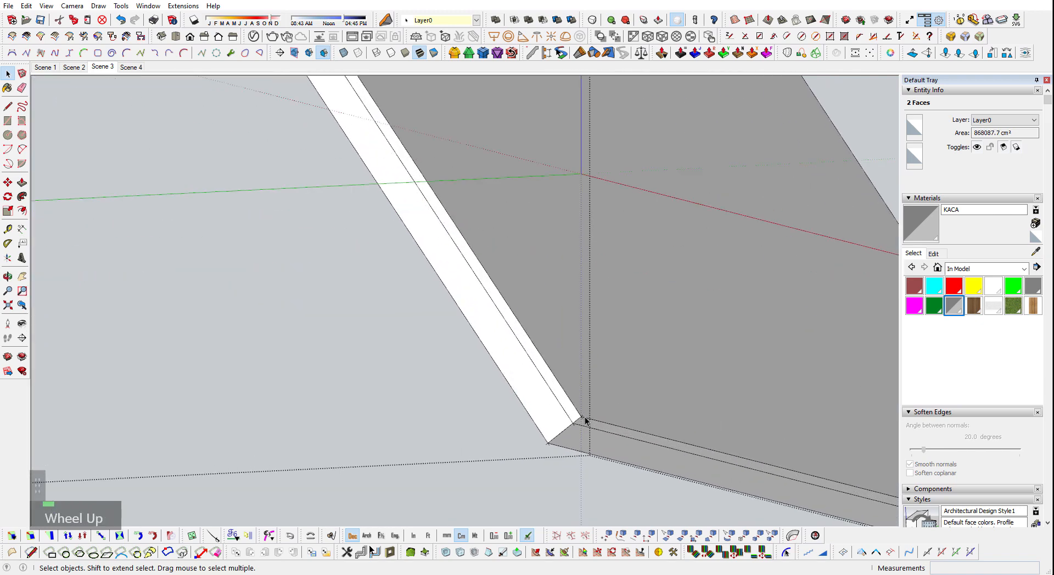
pyautogui.press('p')
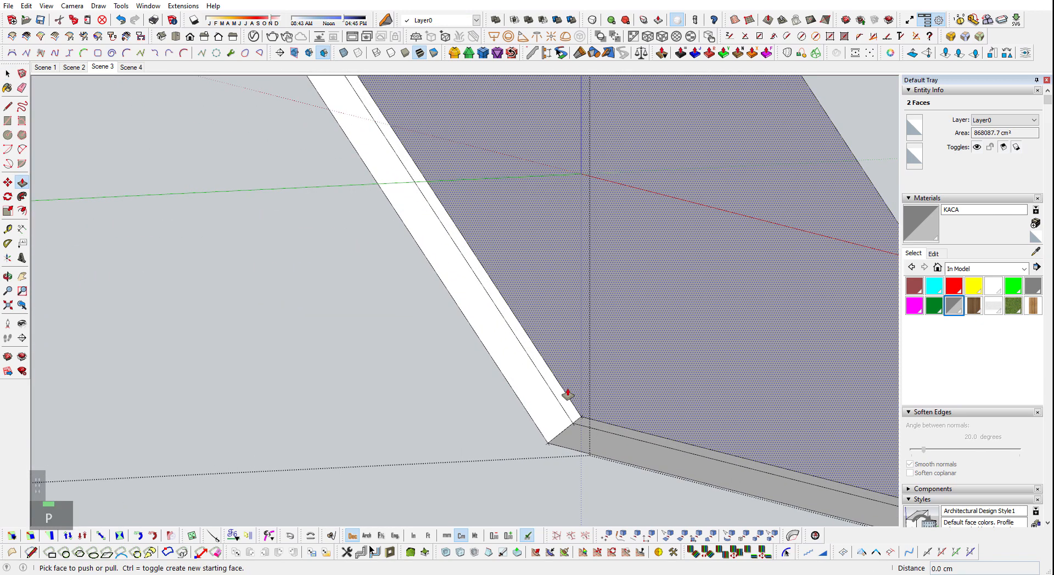
pyautogui.click(557, 400)
pyautogui.write('5')
pyautogui.press('Return')
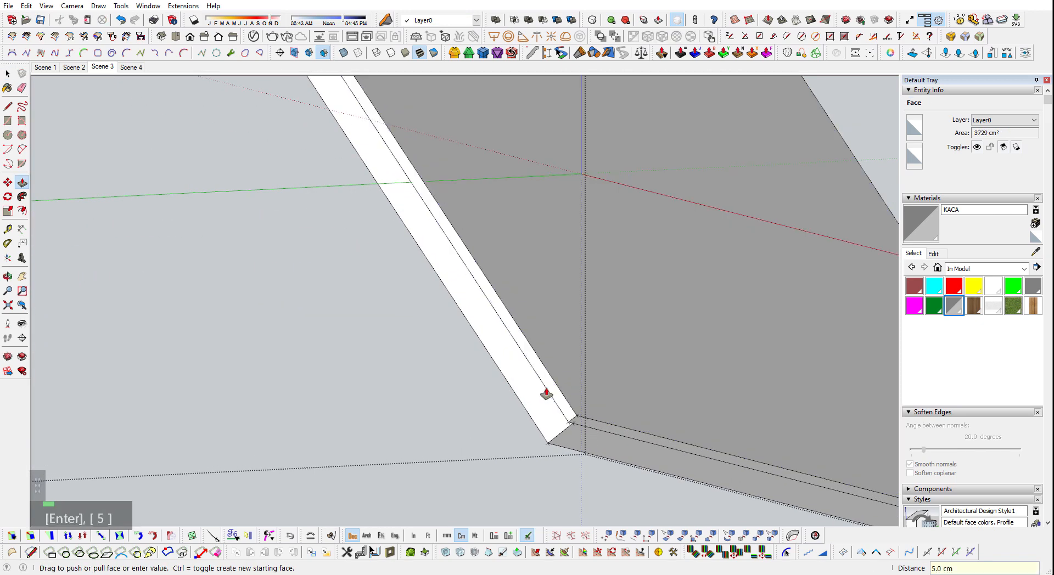
# - Undo the pull on the one-sided gable strip
pyautogui.hotkey('shift', 'z')
pyautogui.middleClick(730, 417)
pyautogui.hotkey('ctrl', 'a')
pyautogui.press('space')
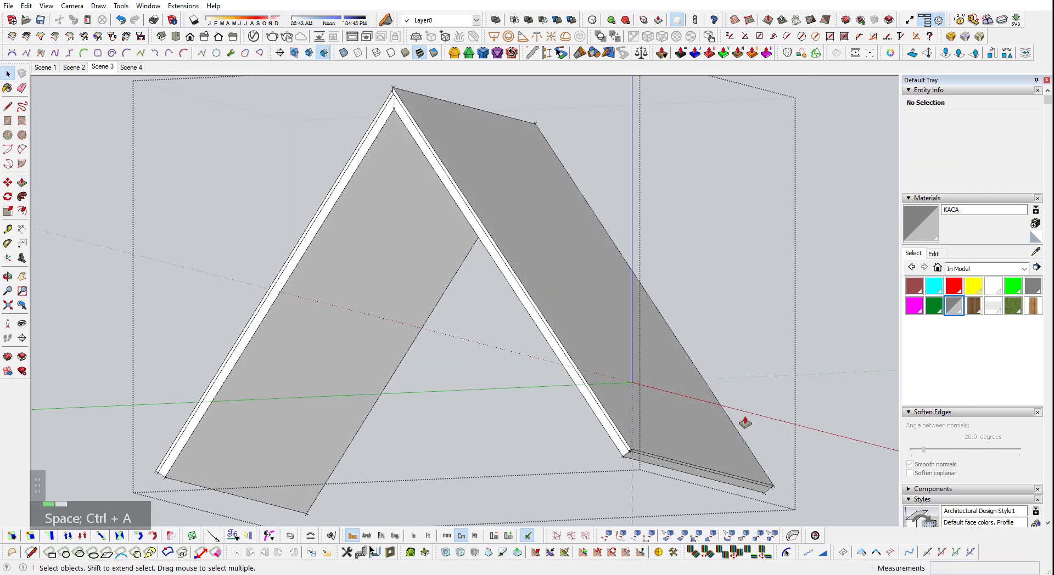
pyautogui.hotkey('ctrl', 'a')
pyautogui.hotkey('shift', 'm')
pyautogui.scroll(6, 444, 212)
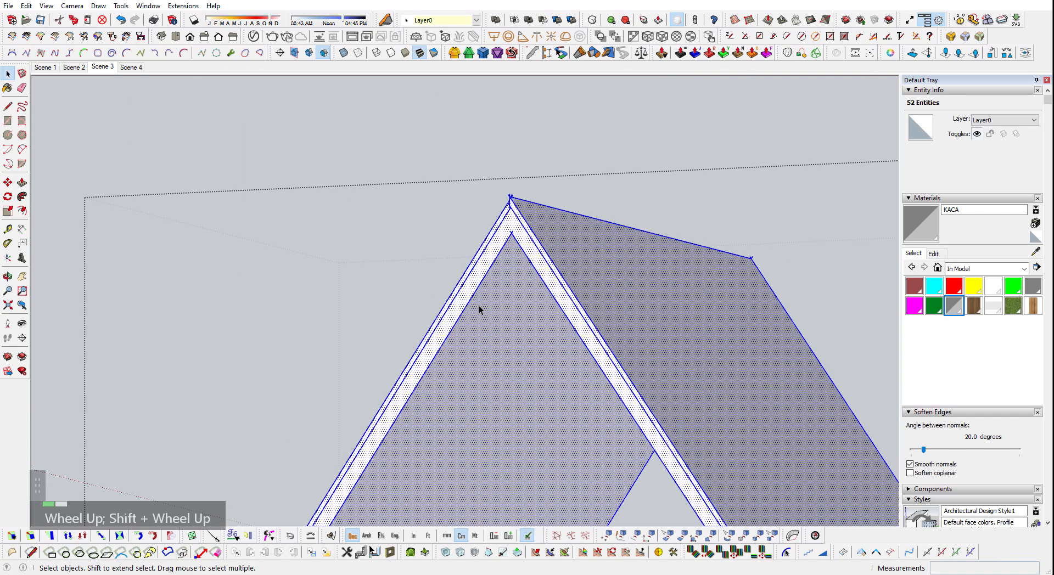
pyautogui.hotkey('ctrl', 'z')
pyautogui.hotkey('ctrl', 'z')
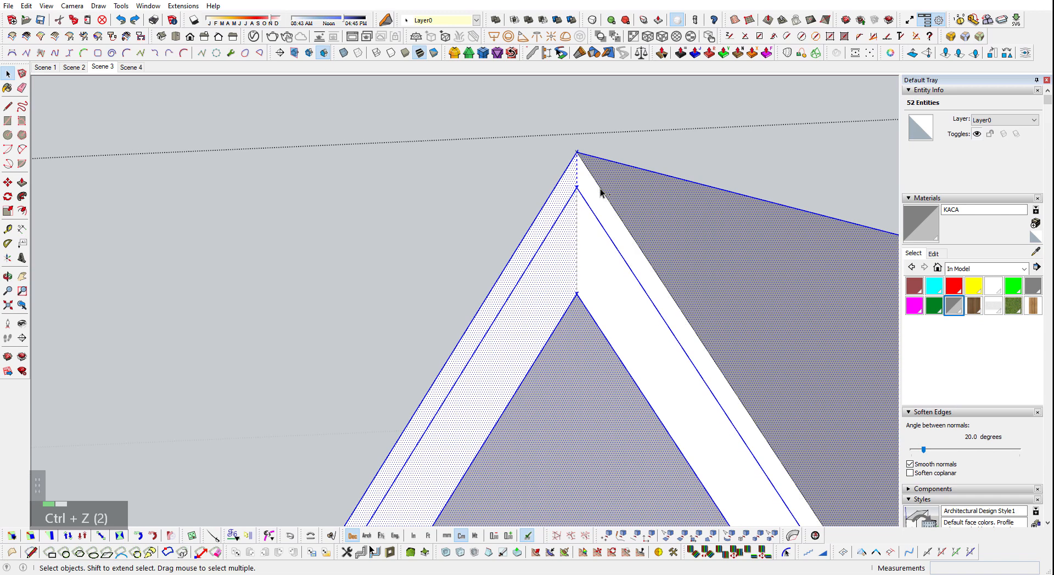
# - Merge the roof's coplanar faces and pull the whole thin outer strip on the near gable end outward by 5 cm
pyautogui.hotkey('ctrl', 'a')
pyautogui.scroll(2, 600, 193)
pyautogui.press('p')
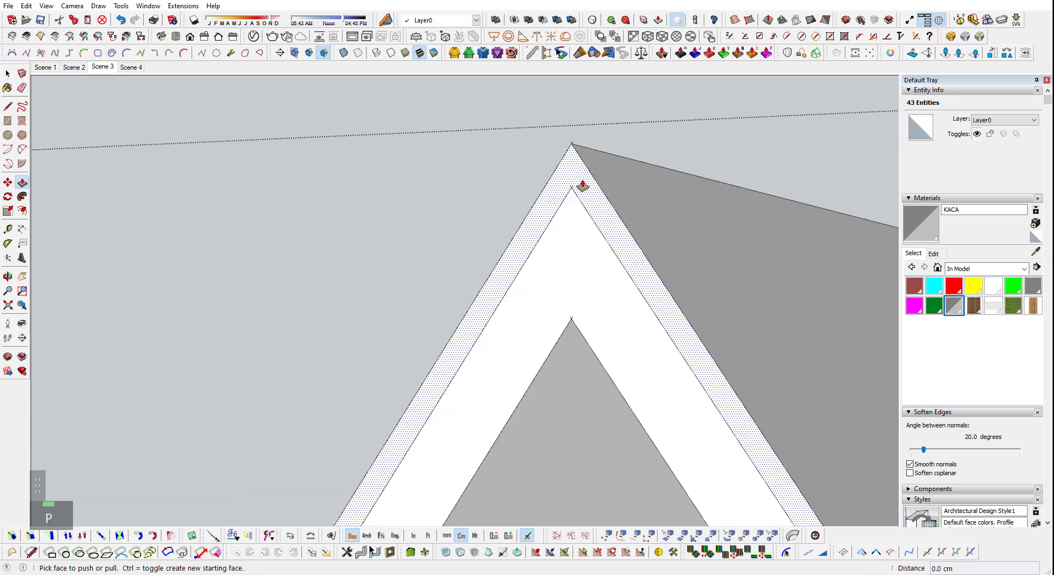
pyautogui.click(575, 172)
pyautogui.write('5')
pyautogui.press('Return')
pyautogui.hotkey('shift', 'z')
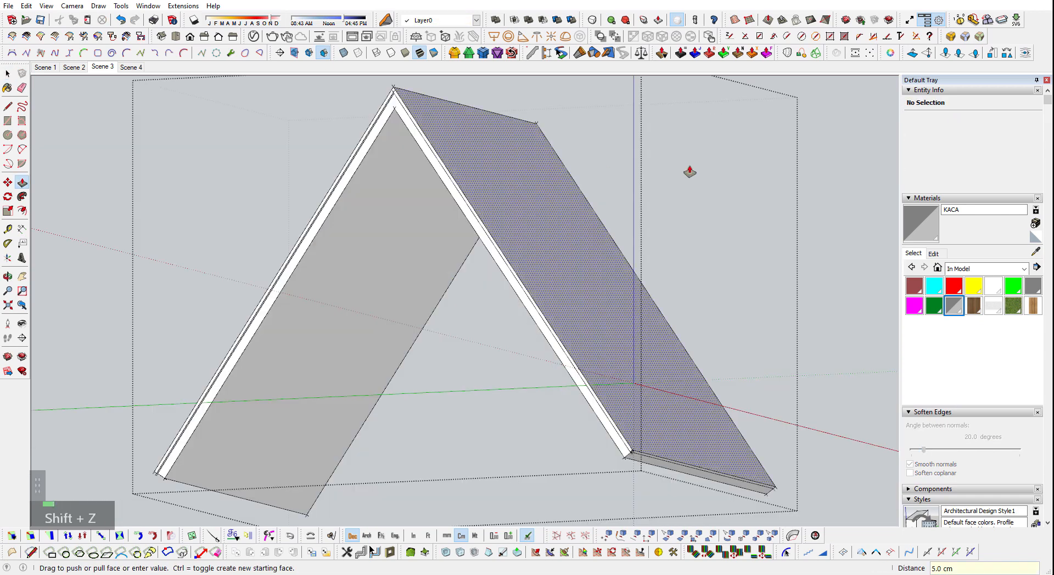
# - Pull the thin outer layer's strip on the opposite gable end outward by 5 cm
pyautogui.middleClick(153, 170)
pyautogui.scroll(6, 356, 129)
pyautogui.click(396, 111)
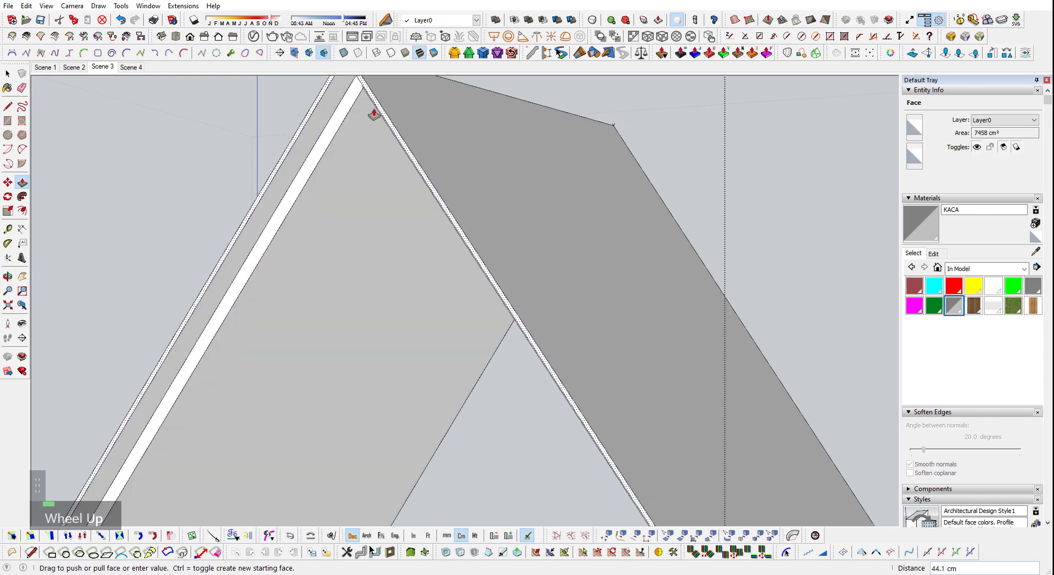
pyautogui.press('Return')
pyautogui.hotkey('shift', 'z')
# - Pull the thin outer layer's edge strips outward along the eaves by 5 cm
pyautogui.middleClick(577, 228)
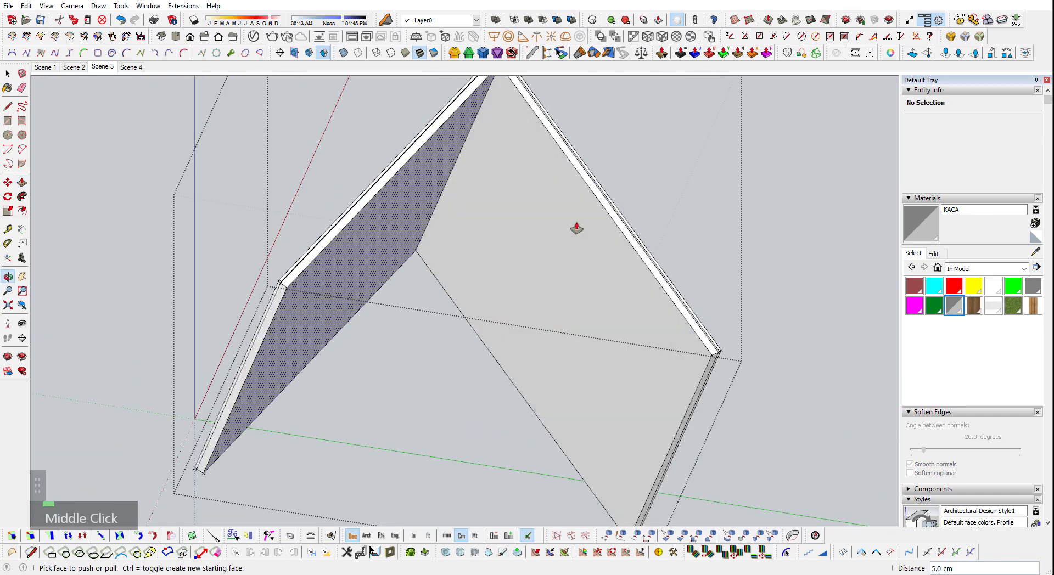
pyautogui.scroll(5, 215, 310)
pyautogui.scroll(1, 215, 310)
pyautogui.click(245, 301)
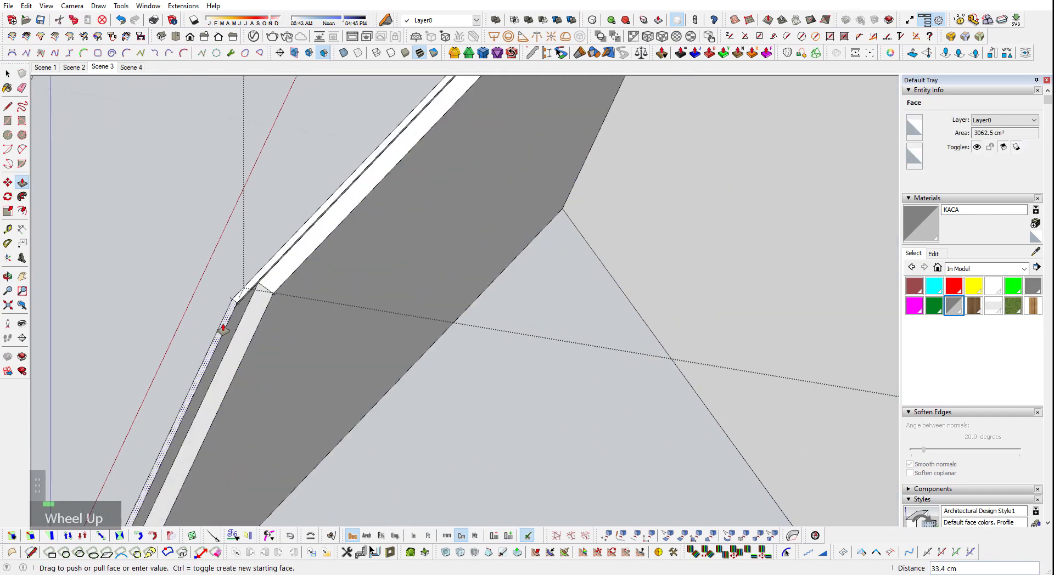
pyautogui.write('5')
pyautogui.press('Return')
pyautogui.moveTo(578, 414); pyautogui.dragTo(276, 390, button='middle')
pyautogui.scroll(3, 749, 471)
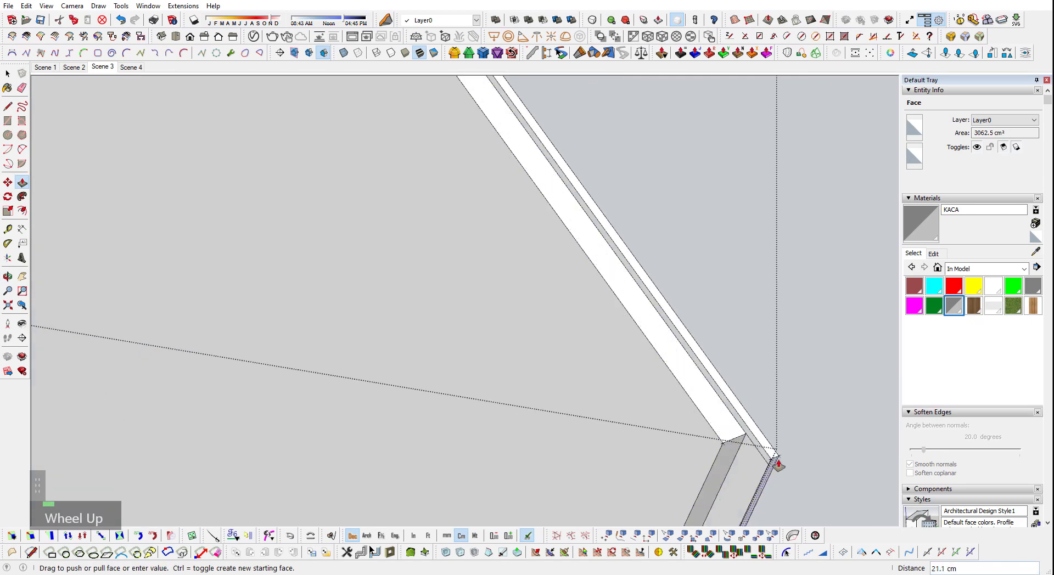
pyautogui.press('space')
pyautogui.hotkey('shift', 'z')
# - Run CleanUp on all selected roof geometry, merging coplanar faces and erasing stray edges, and leave the roof group
pyautogui.hotkey('ctrl', 'a')
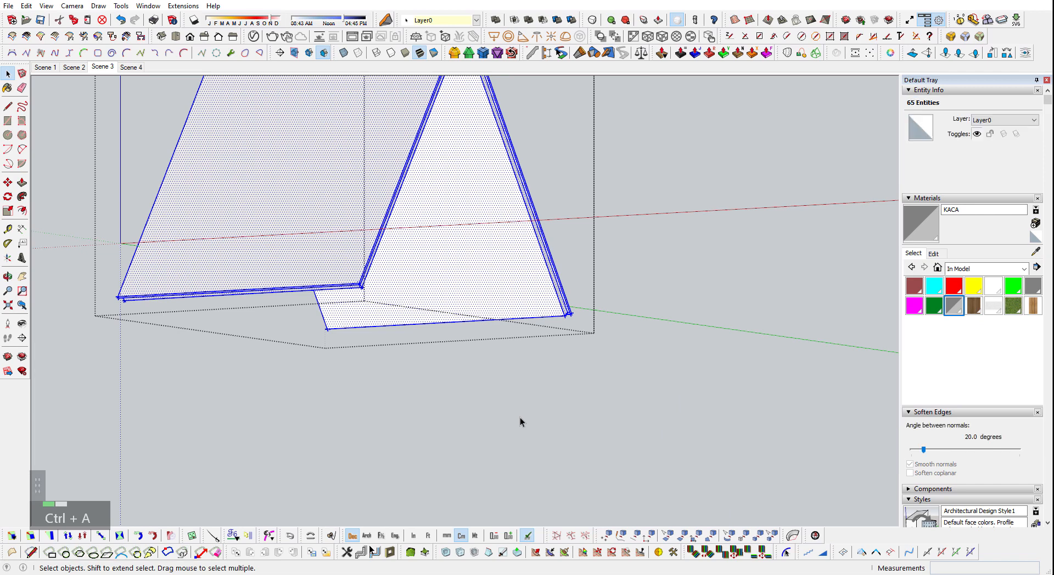
pyautogui.hotkey('ctrl', 'shift', 'c')
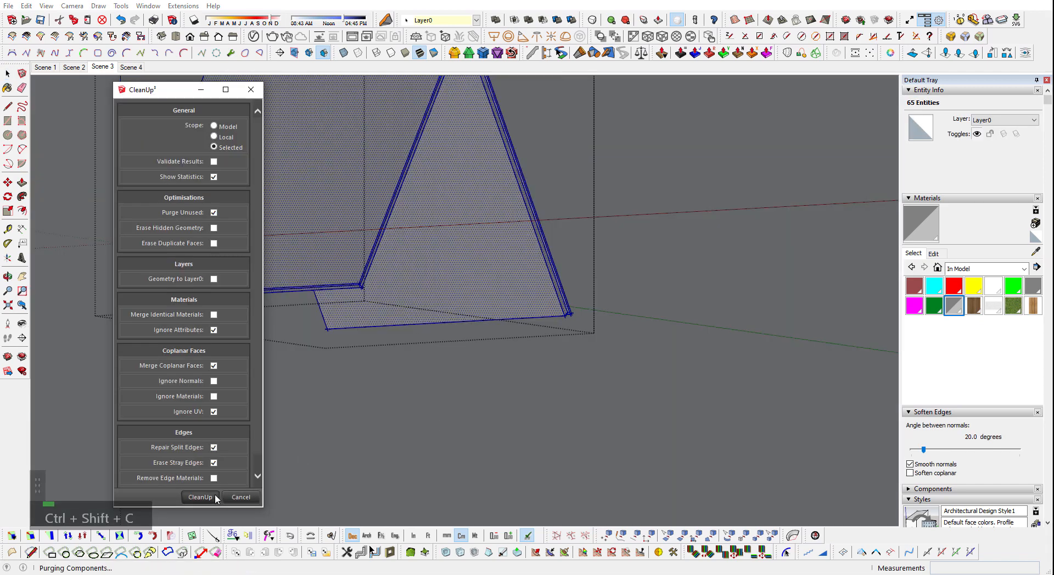
pyautogui.press('space')
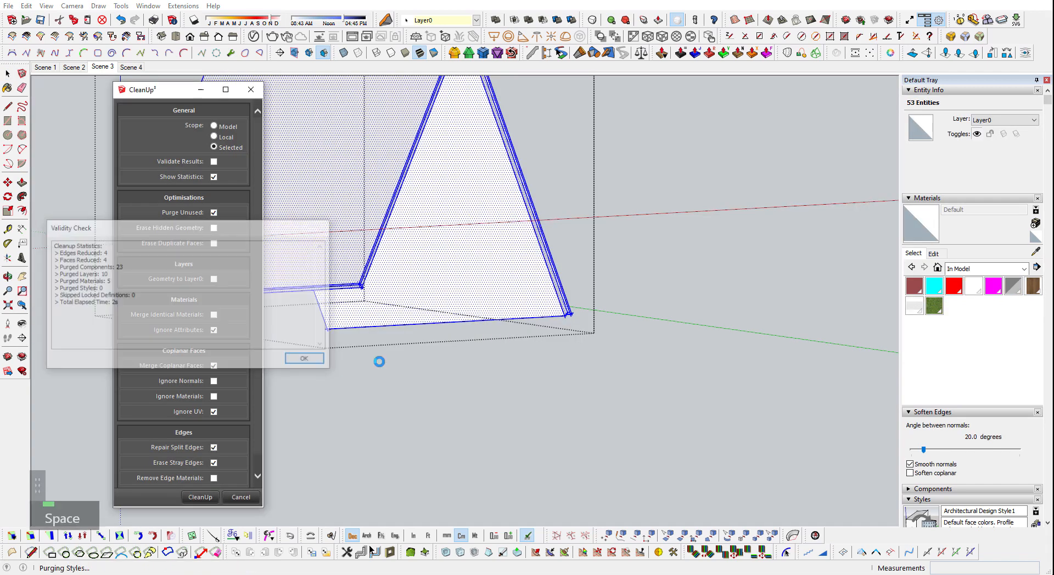
pyautogui.moveTo(379, 362); pyautogui.dragTo(566, 391, button='middle')
pyautogui.scroll(-1, 571, 392)
pyautogui.press('Escape')
pyautogui.scroll(-5, 511, 338)
pyautogui.moveTo(511, 338); pyautogui.dragTo(424, 319, button='middle')
pyautogui.scroll(3, 424, 319)
pyautogui.scroll(4, 424, 318)
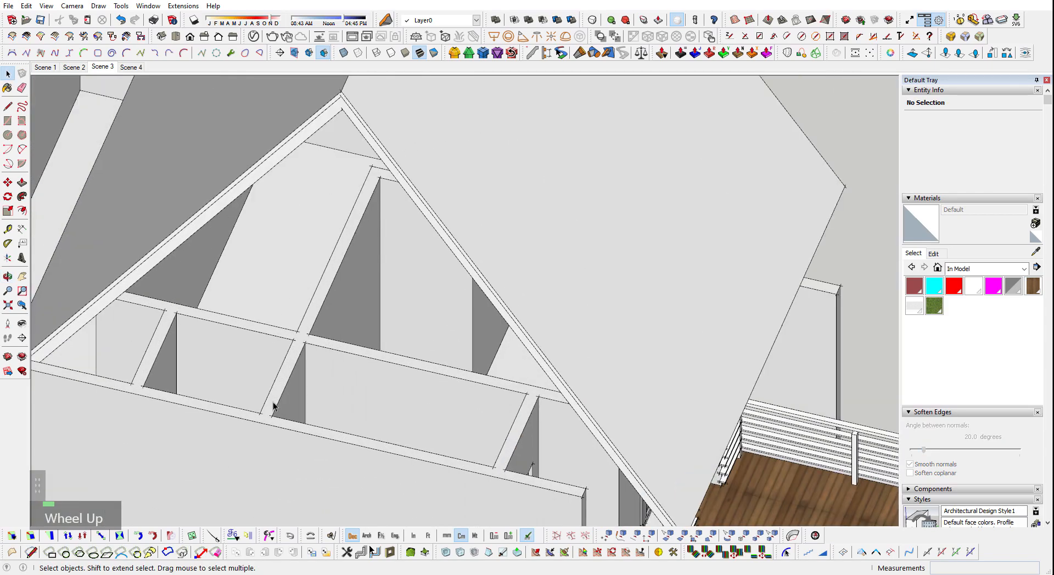
# - Open the top-floor wall group, select its geometry, and draw straight edges along both sides of the long inner wall's top
pyautogui.moveTo(190, 405)
pyautogui.keyDown('shift'); pyautogui.mouseDown(button='middle')
pyautogui.moveTo(552, 474)
pyautogui.moveTo(393, 324)
pyautogui.moveTo(374, 314)
pyautogui.moveTo(352, 331)
pyautogui.moveTo(314, 211)
pyautogui.moveTo(488, 359)
pyautogui.moveTo(511, 409)
pyautogui.mouseUp(button='middle'); pyautogui.keyUp('shift')
pyautogui.scroll(-2, 338, 328)
pyautogui.scroll(-2, 338, 328)
pyautogui.scroll(2, 377, 220)
pyautogui.tripleClick(313, 247)
pyautogui.scroll(-3, 397, 317)
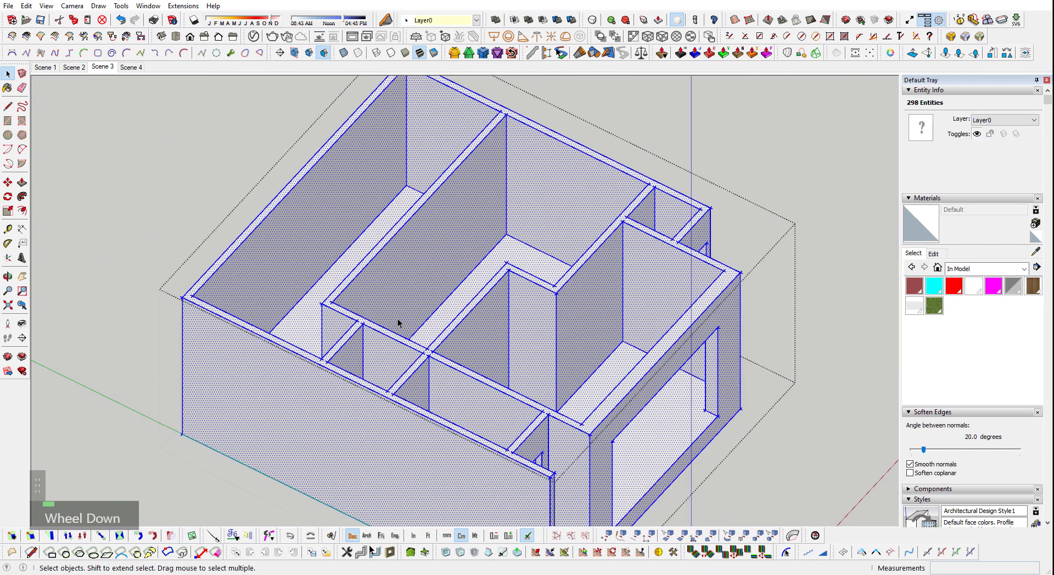
pyautogui.press('l')
pyautogui.scroll(2, 283, 266)
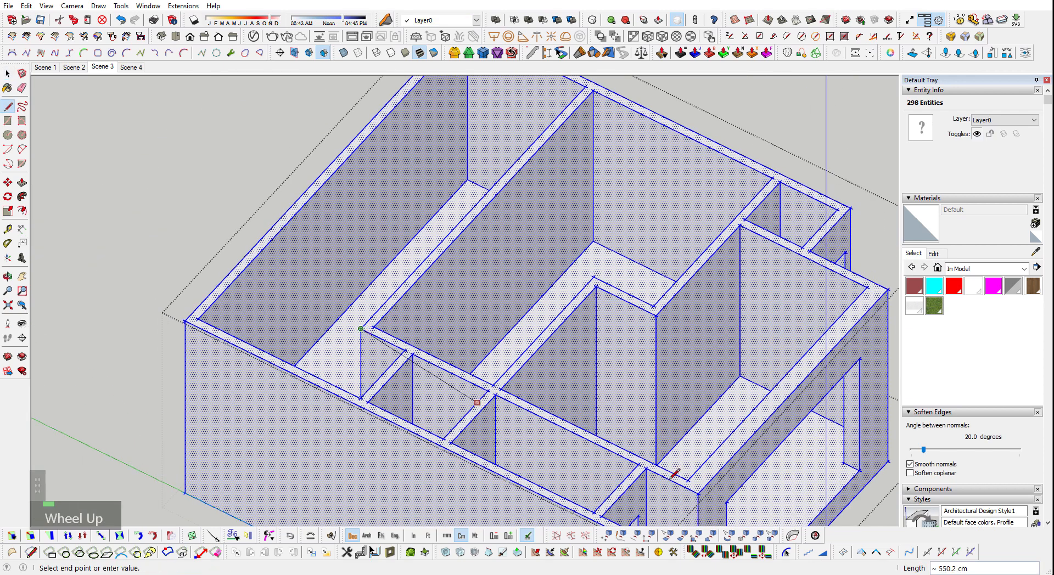
pyautogui.click(698, 493)
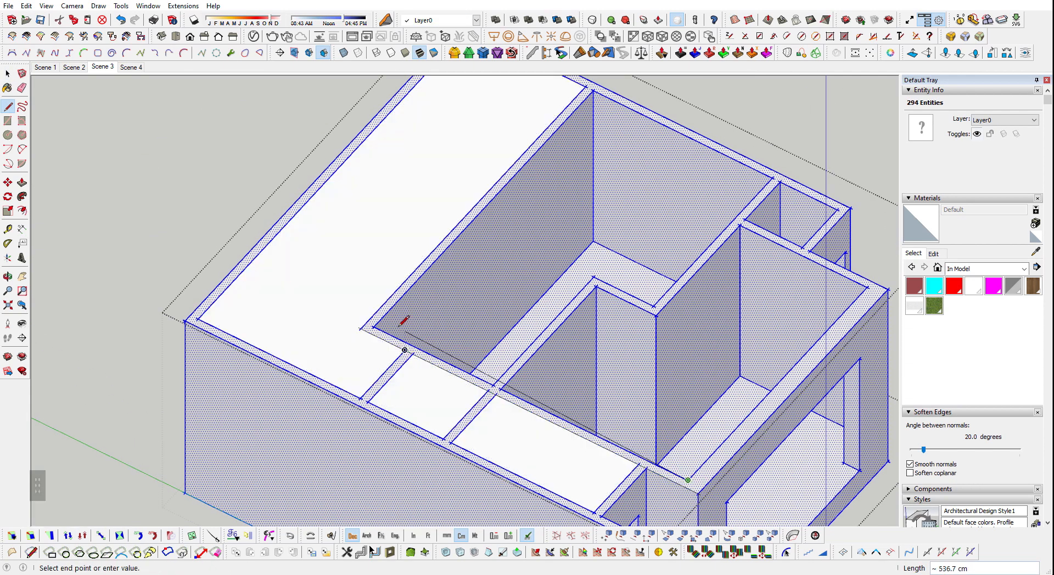
pyautogui.click(376, 326)
# - Delete the unwanted faces covering the room openings between the wall tops and show the rest of the model again
pyautogui.press('space')
pyautogui.click(353, 351)
pyautogui.press('e')
pyautogui.click(428, 394)
pyautogui.press('e')
pyautogui.click(498, 430)
pyautogui.press('e')
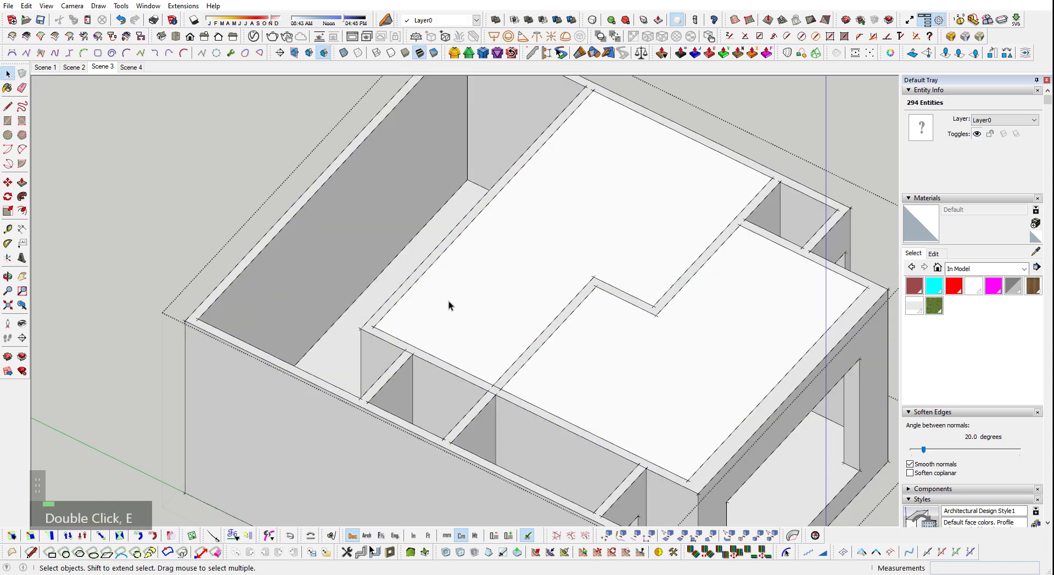
pyautogui.click(636, 380)
pyautogui.press('e')
pyautogui.press('q')
# - Open the roof group and measure the roof's overall width on the front elevation drawing
pyautogui.moveTo(841, 289); pyautogui.dragTo(262, 369, button='middle')
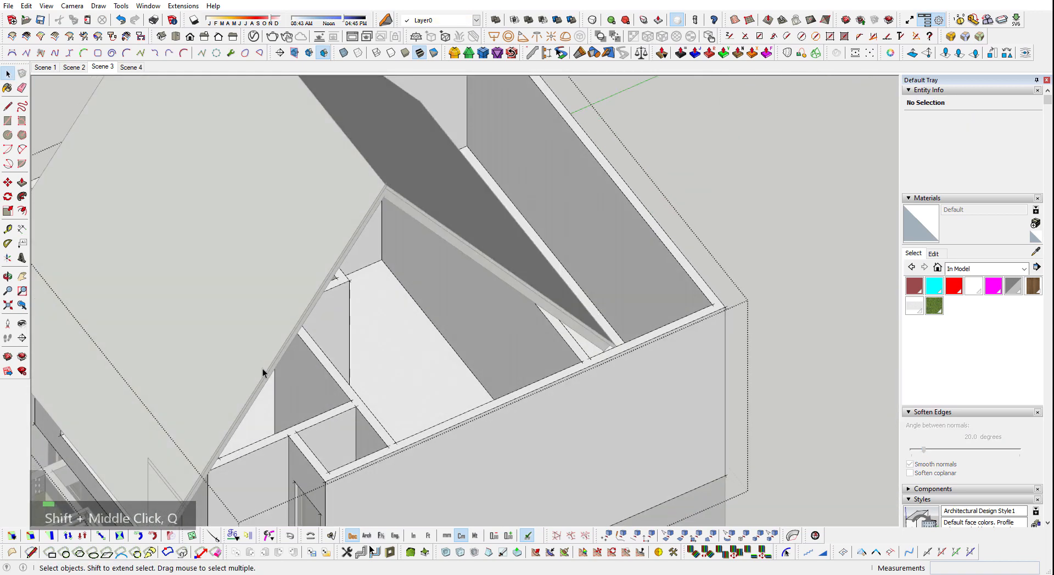
pyautogui.keyDown('shift'); pyautogui.moveTo(326, 419); pyautogui.dragTo(451, 343, button='middle'); pyautogui.keyUp('shift')
pyautogui.moveTo(541, 289); pyautogui.dragTo(723, 164, button='middle')
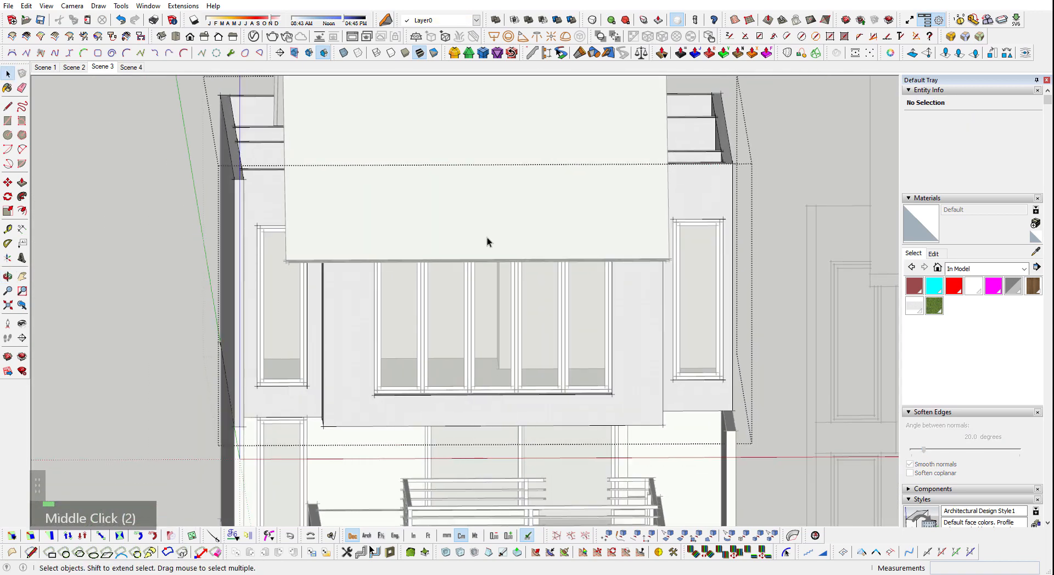
pyautogui.scroll(-4, 454, 307)
pyautogui.moveTo(454, 314); pyautogui.dragTo(454, 358, button='middle')
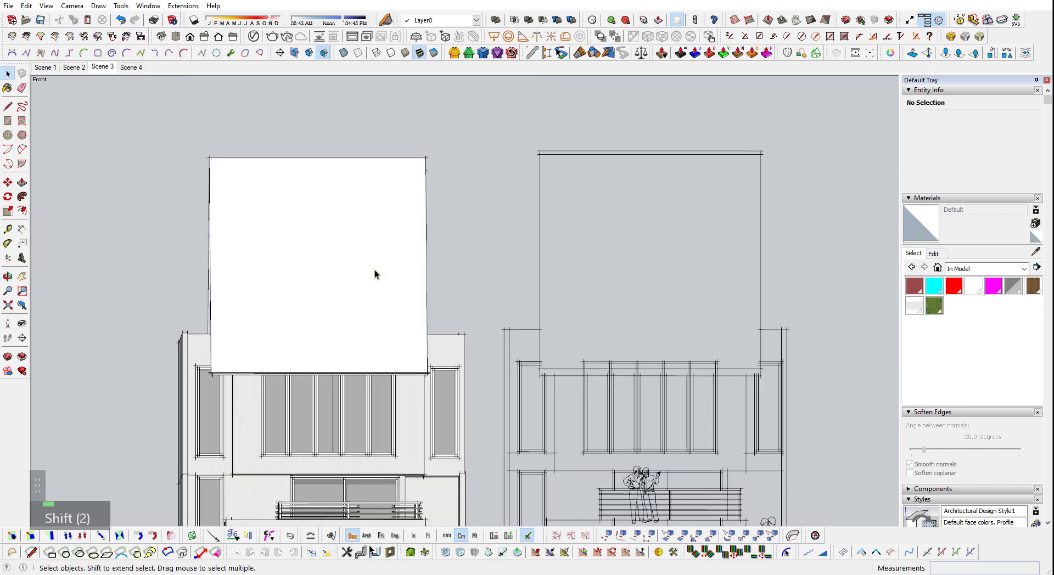
pyautogui.doubleClick(387, 253)
pyautogui.moveTo(542, 381); pyautogui.dragTo(626, 459, button='middle')
pyautogui.scroll(3, 654, 391)
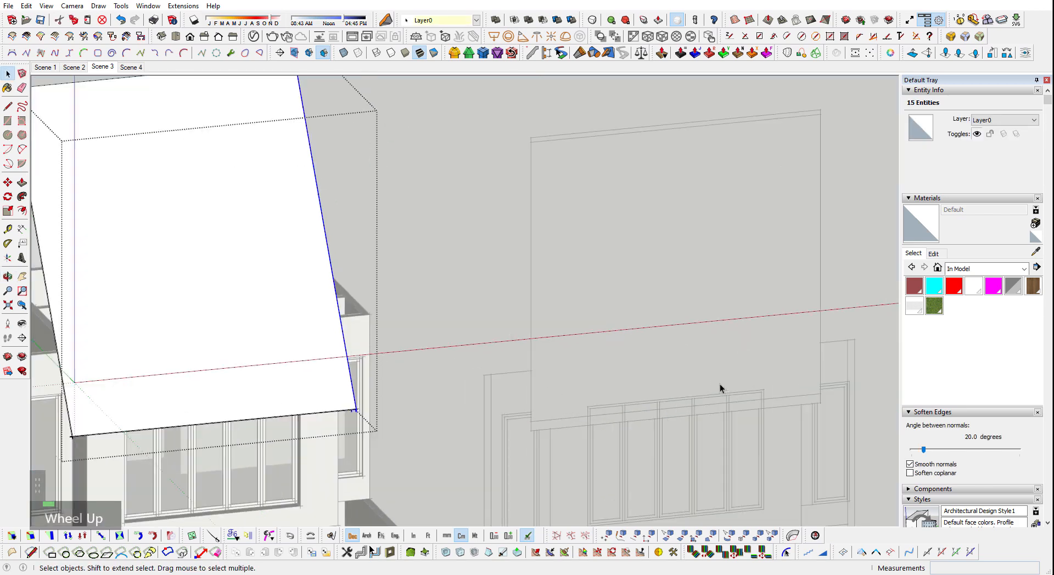
pyautogui.scroll(-1, 569, 344)
pyautogui.moveTo(569, 345); pyautogui.dragTo(506, 396, button='middle')
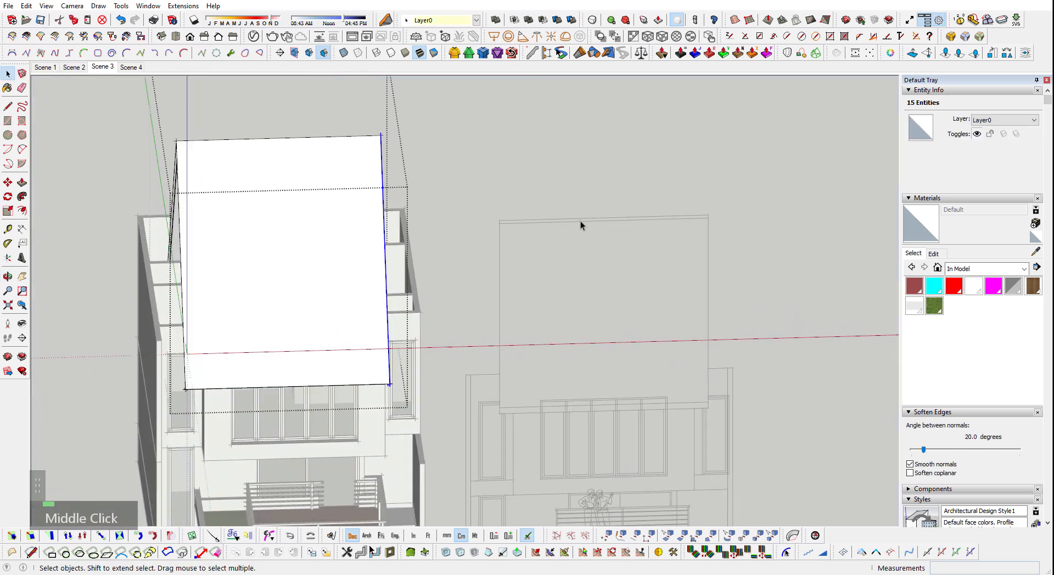
pyautogui.press('d')
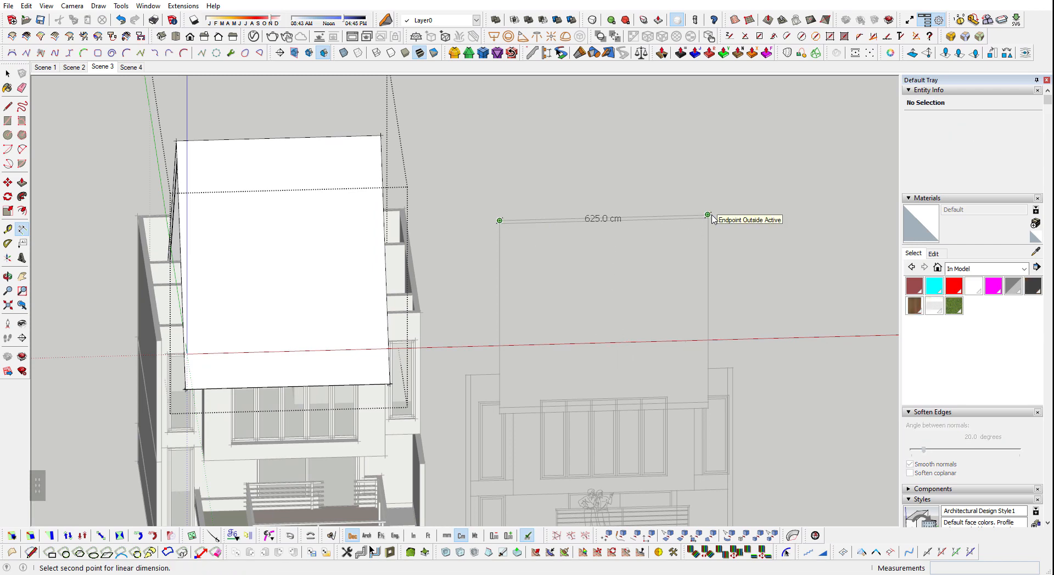
pyautogui.press('space')
# - Measure the modelled roof's width along its ridge and front eave for comparison with the elevation drawing
pyautogui.click(327, 154)
pyautogui.press('d')
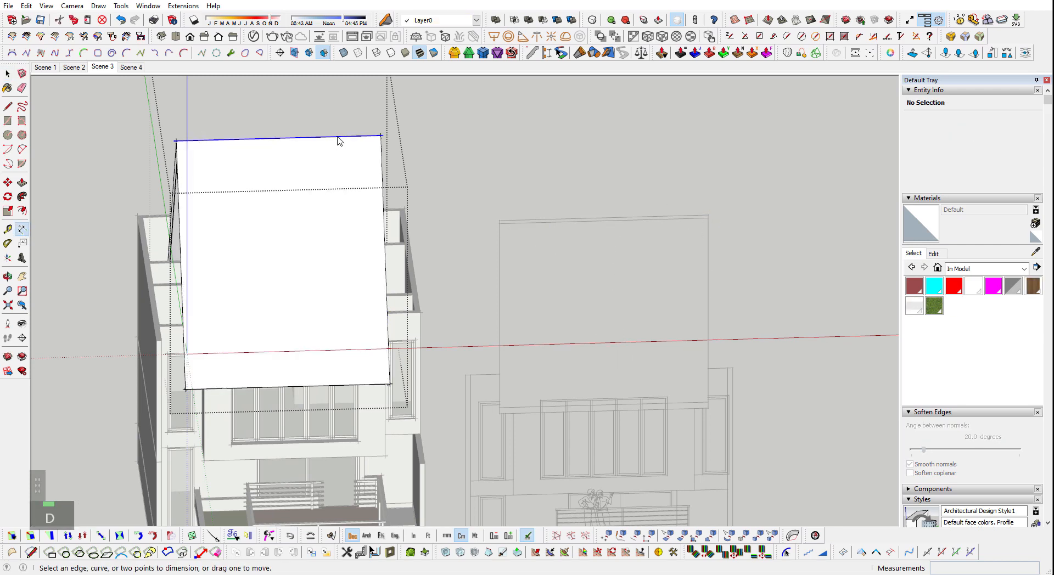
pyautogui.click(345, 136)
pyautogui.press('space')
pyautogui.click(242, 369)
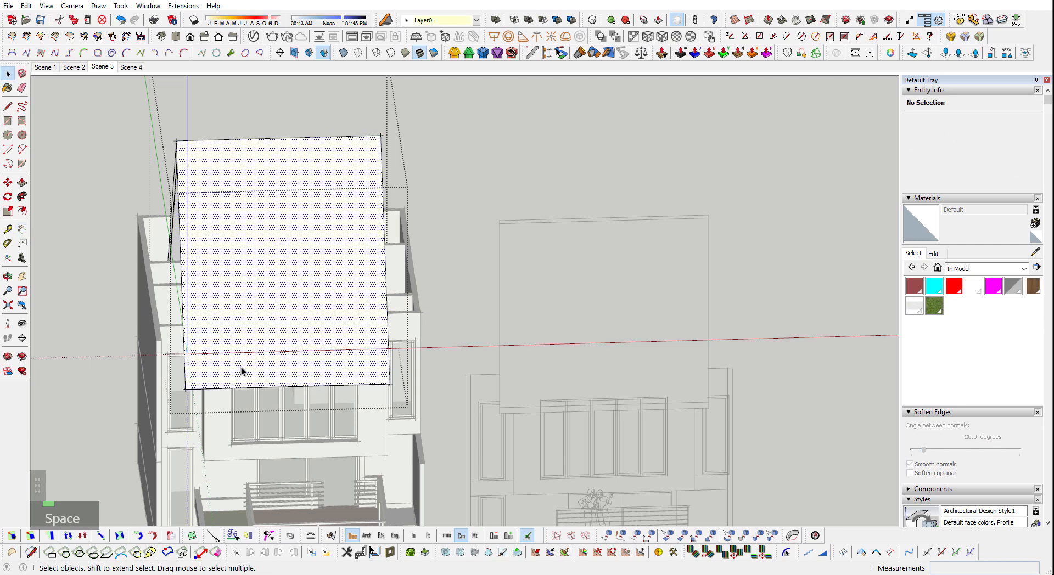
pyautogui.doubleClick(242, 369)
pyautogui.moveTo(219, 360); pyautogui.dragTo(399, 455, button='middle')
pyautogui.press('d')
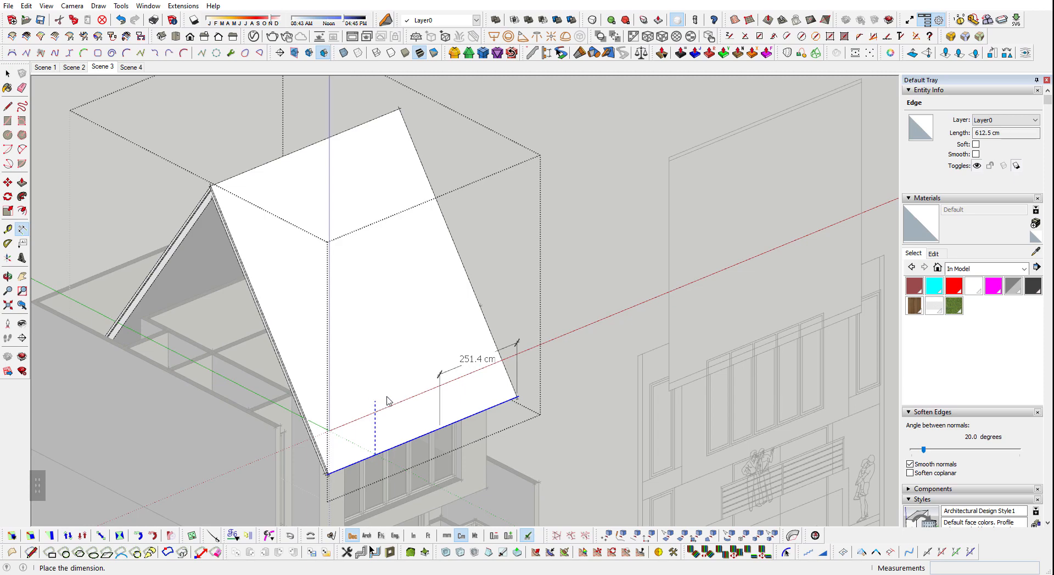
pyautogui.scroll(4, 328, 475)
pyautogui.press('Escape')
pyautogui.click(314, 480)
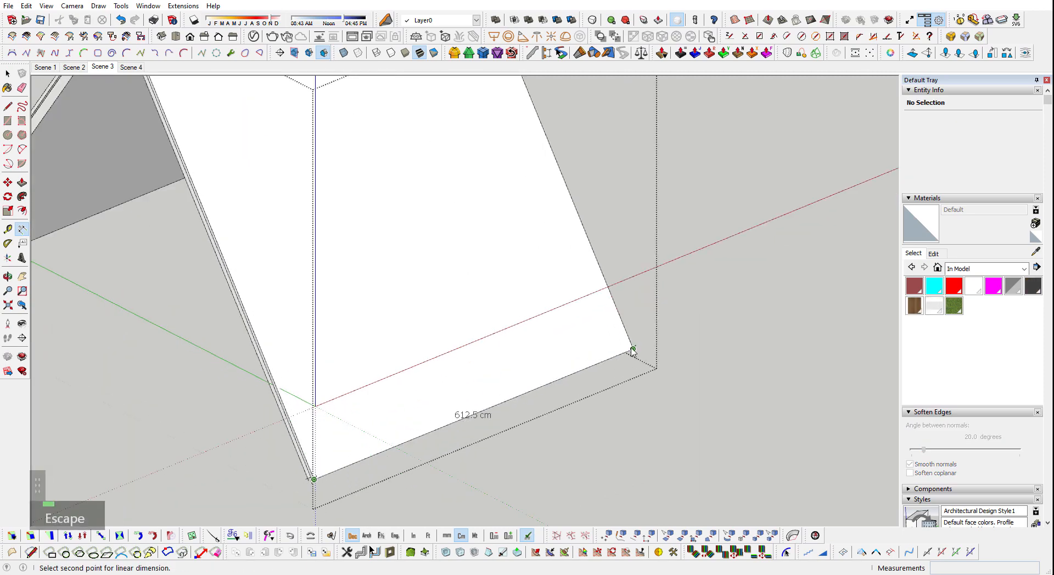
pyautogui.scroll(-6, 633, 351)
pyautogui.press('space')
pyautogui.moveTo(683, 353); pyautogui.dragTo(414, 174, button='middle')
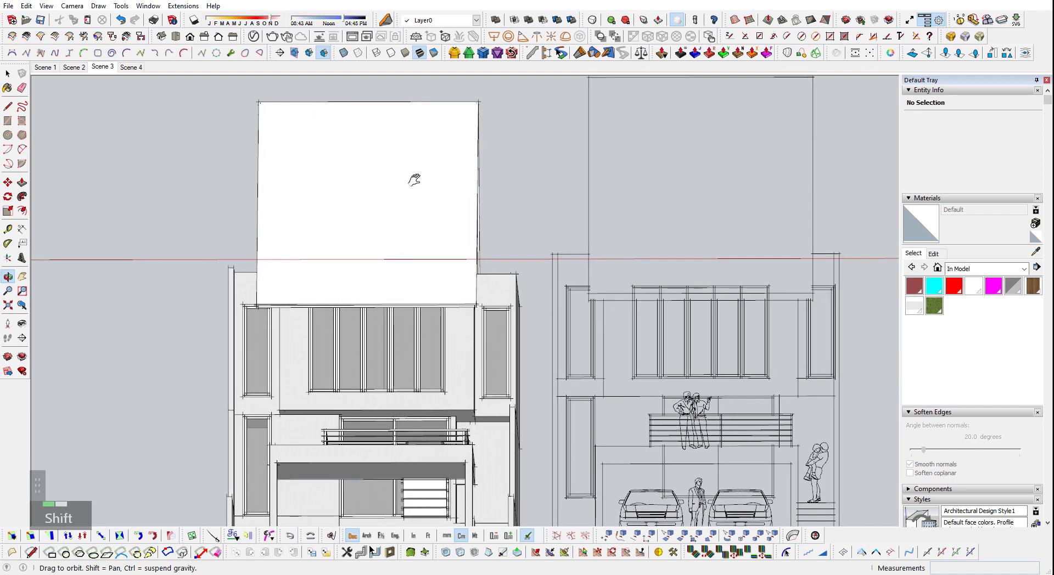
# - Move the roof group sideways by about 27.5 cm, aligning its eave midpoint with the middle of the projecting front bay
pyautogui.doubleClick(400, 198)
pyautogui.press('Escape')
pyautogui.scroll(1, 360, 274)
pyautogui.press('m')
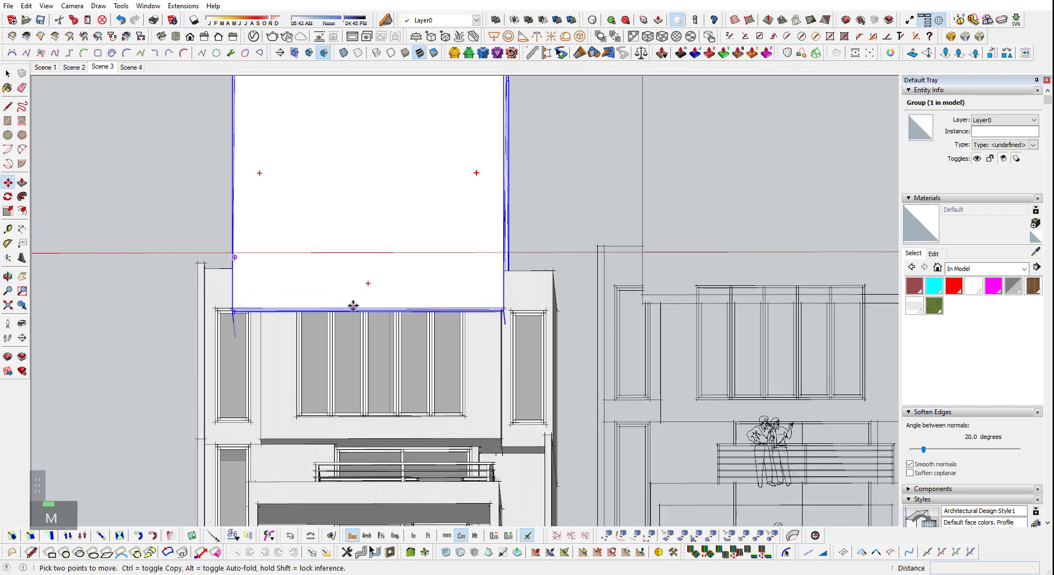
pyautogui.click(366, 308)
pyautogui.press('shift')
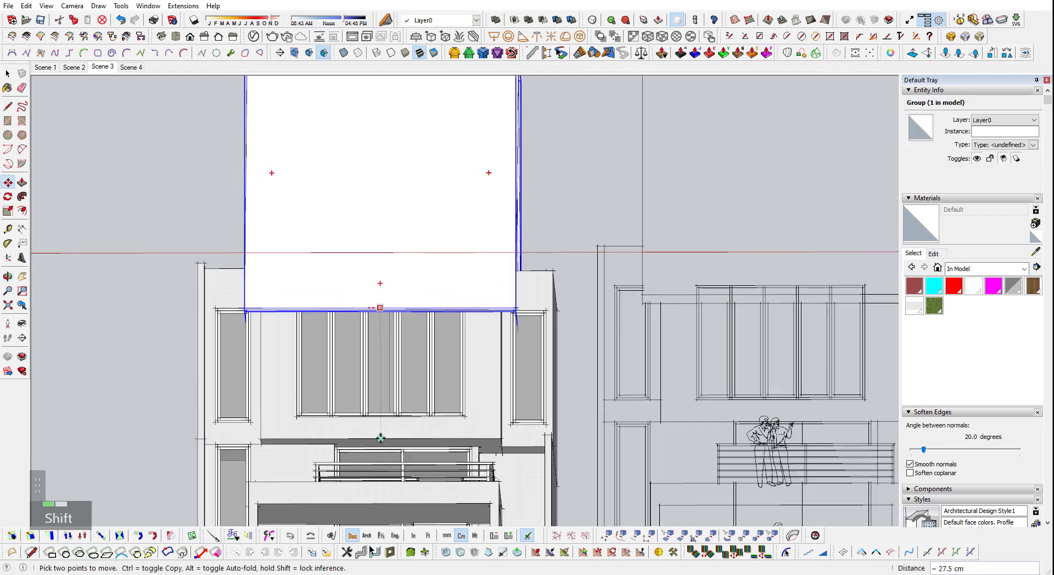
pyautogui.scroll(-2, 277, 275)
pyautogui.moveTo(280, 266); pyautogui.dragTo(353, 240, button='middle')
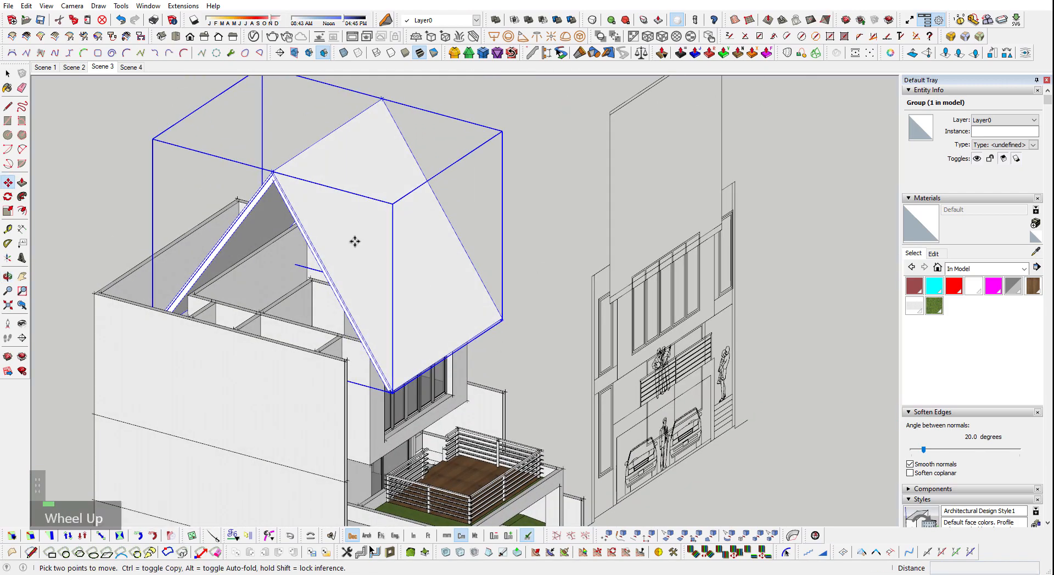
# - Open the top-floor wall group and cut it in top view along the left bay wall's outer face through to the back wall
pyautogui.scroll(3, 353, 240)
pyautogui.press('space')
pyautogui.doubleClick(256, 360)
pyautogui.moveTo(551, 254); pyautogui.dragTo(458, 313, button='middle')
pyautogui.scroll(3, 463, 209)
pyautogui.scroll(-2, 576, 377)
pyautogui.keyDown('shift'); pyautogui.moveTo(463, 210); pyautogui.dragTo(387, 336, button='middle'); pyautogui.keyUp('shift')
pyautogui.scroll(2, 385, 296)
pyautogui.scroll(1, 334, 329)
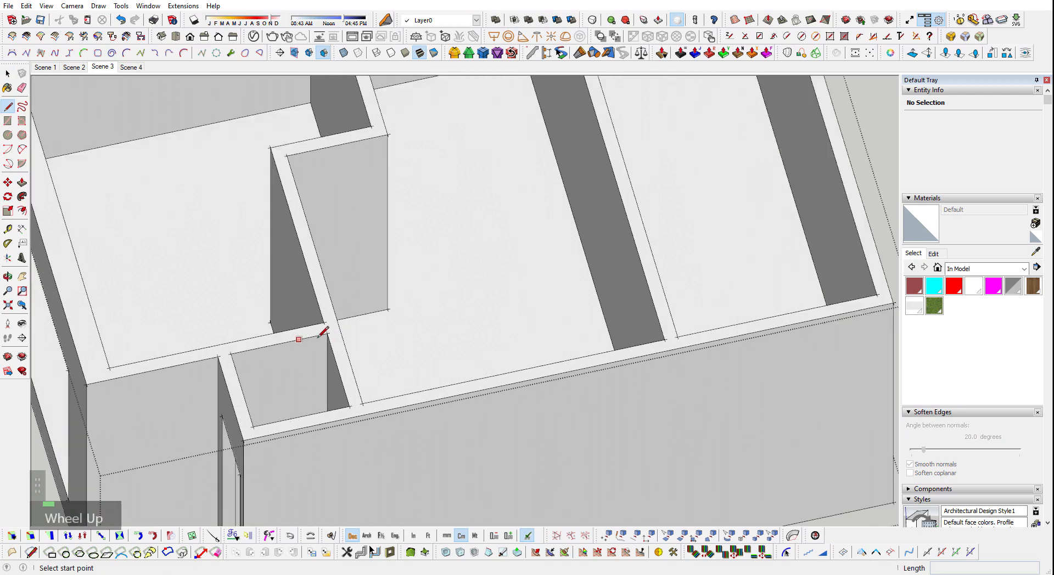
pyautogui.moveTo(324, 322)
pyautogui.keyDown('shift'); pyautogui.mouseDown(button='middle')
pyautogui.moveTo(457, 360)
pyautogui.moveTo(509, 393)
pyautogui.mouseUp(button='middle'); pyautogui.keyUp('shift')
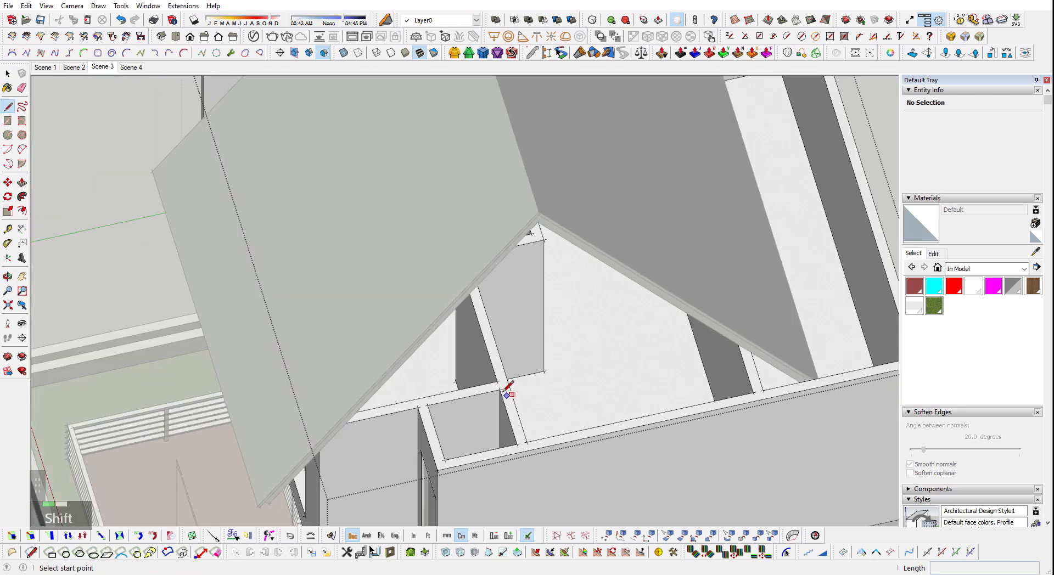
pyautogui.scroll(2, 501, 389)
pyautogui.scroll(-1, 399, 393)
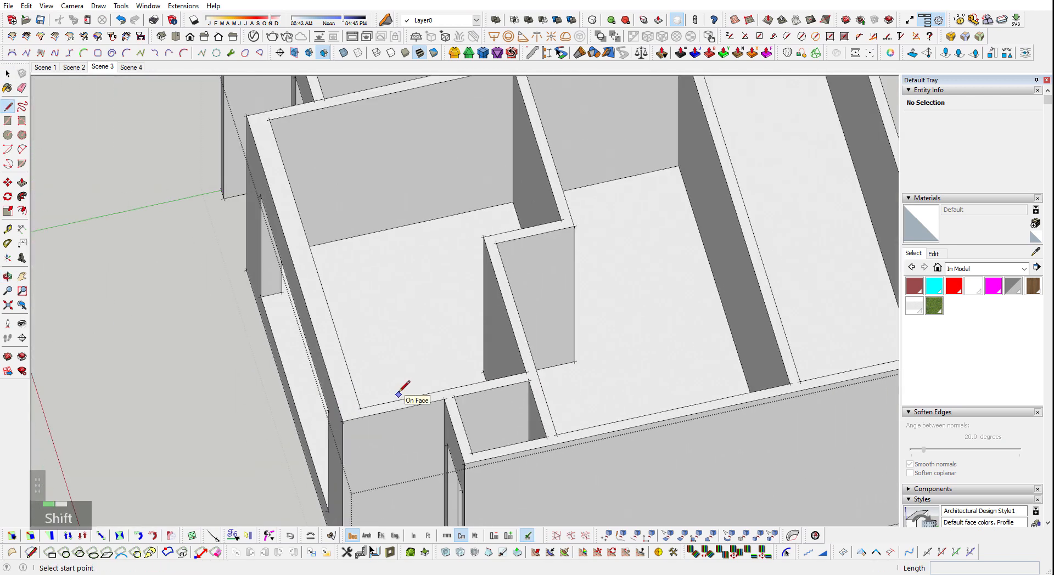
pyautogui.hotkey('shift', '2')
pyautogui.keyDown('shift'); pyautogui.moveTo(431, 376); pyautogui.dragTo(436, 369, button='middle'); pyautogui.keyUp('shift')
pyautogui.scroll(1, 436, 369)
pyautogui.hotkey('shift', 'c')
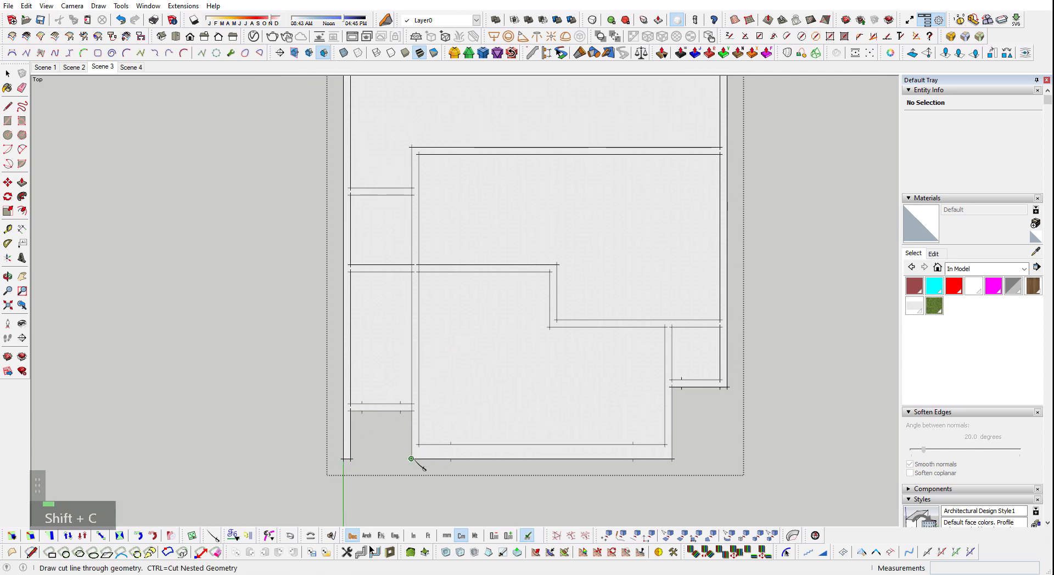
pyautogui.scroll(1, 399, 209)
pyautogui.scroll(-2, 411, 198)
pyautogui.keyDown('shift'); pyautogui.scroll(-1, 423, 185); pyautogui.keyUp('shift')
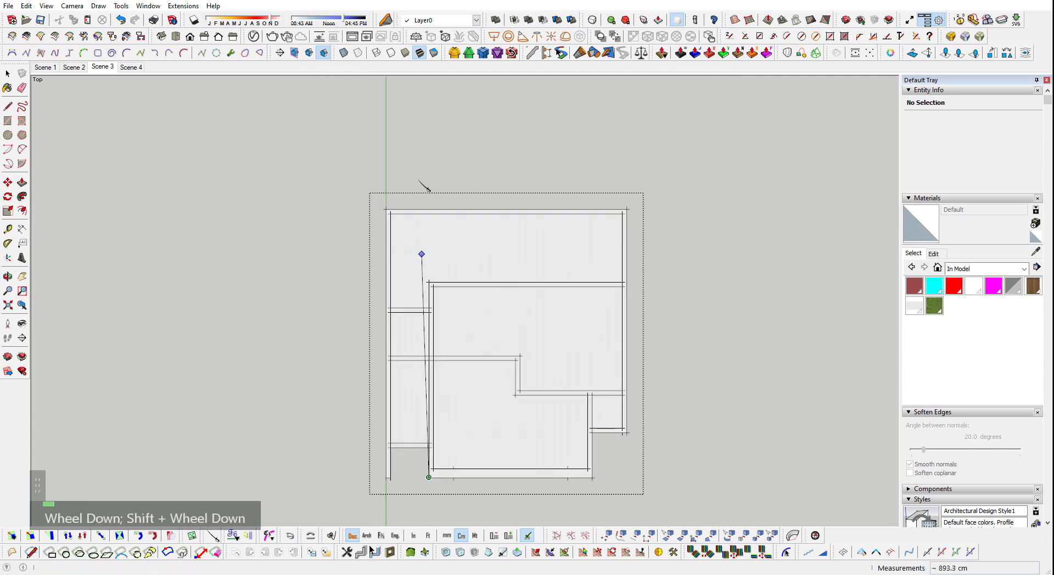
pyautogui.scroll(1, 431, 472)
pyautogui.keyDown('shift'); pyautogui.scroll(1, 475, 426); pyautogui.keyUp('shift')
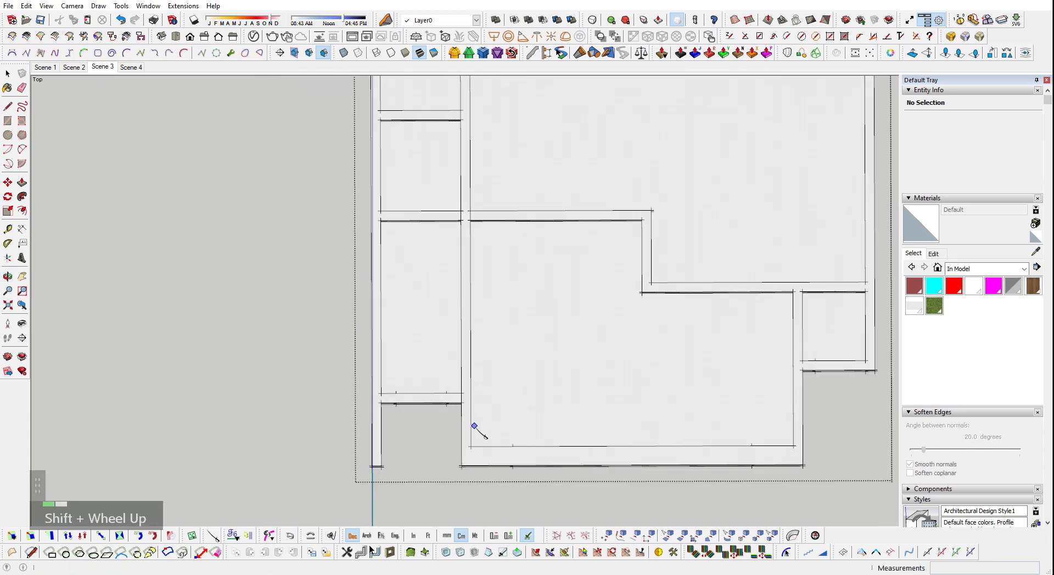
# - Cut the wall geometry from front to back along the left bay wall's inner face
pyautogui.hotkey('shift', 't')
pyautogui.keyDown('shift'); pyautogui.moveTo(356, 359); pyautogui.dragTo(504, 397, button='middle'); pyautogui.keyUp('shift')
pyautogui.scroll(1, 503, 397)
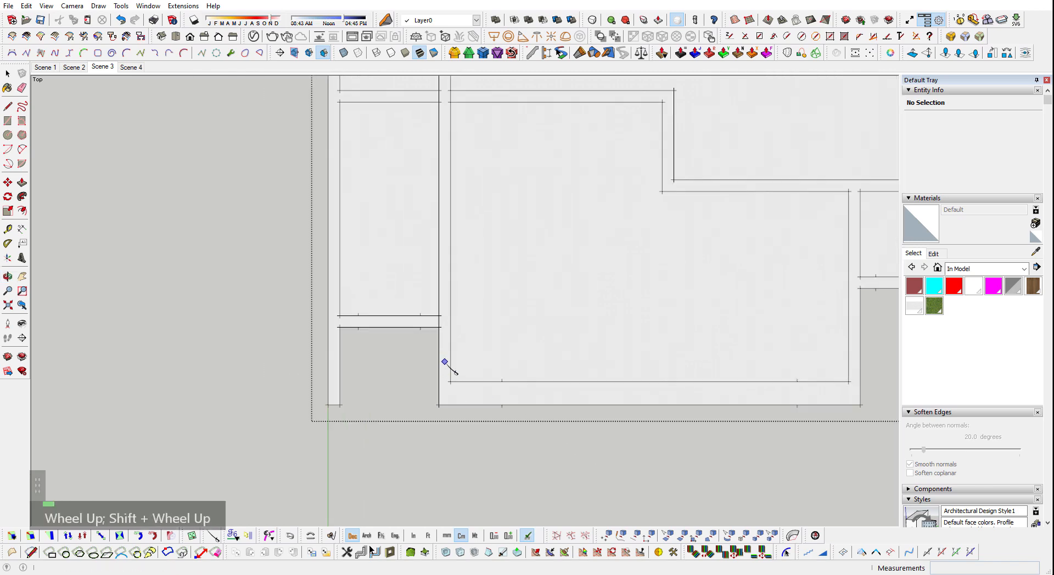
pyautogui.keyDown('shift'); pyautogui.click(453, 438); pyautogui.keyUp('shift')
pyautogui.scroll(-2, 455, 439)
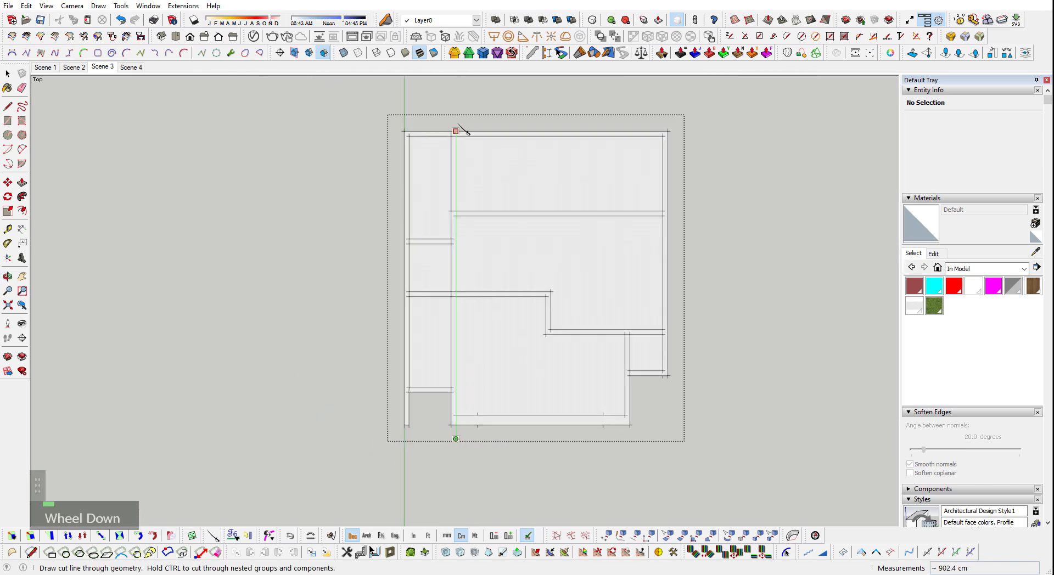
# - Cut the wall geometry from front to back along the inner and outer faces of the right bay wall
pyautogui.scroll(2, 681, 381)
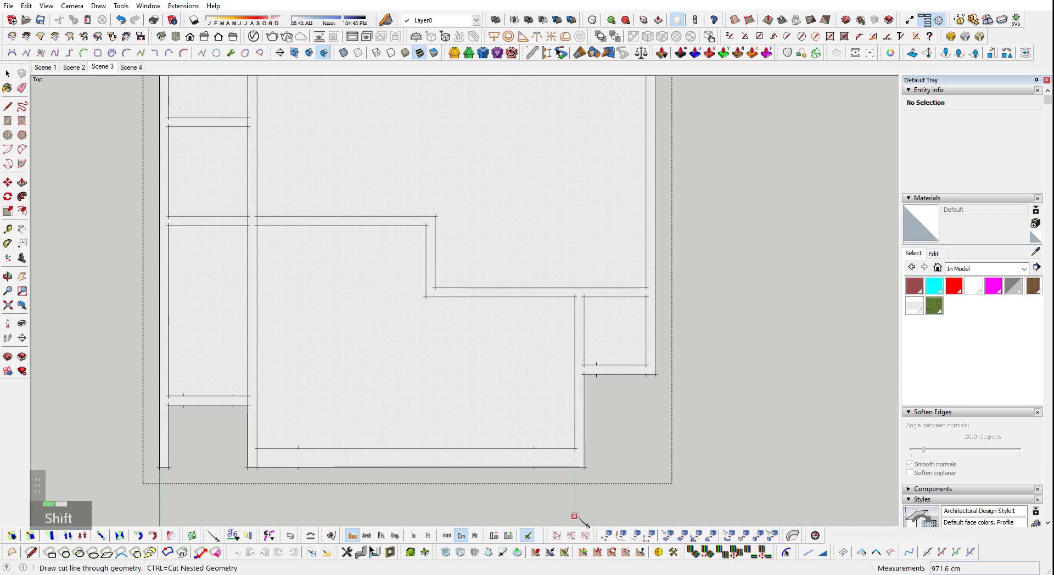
pyautogui.scroll(-2, 579, 518)
pyautogui.scroll(2, 582, 445)
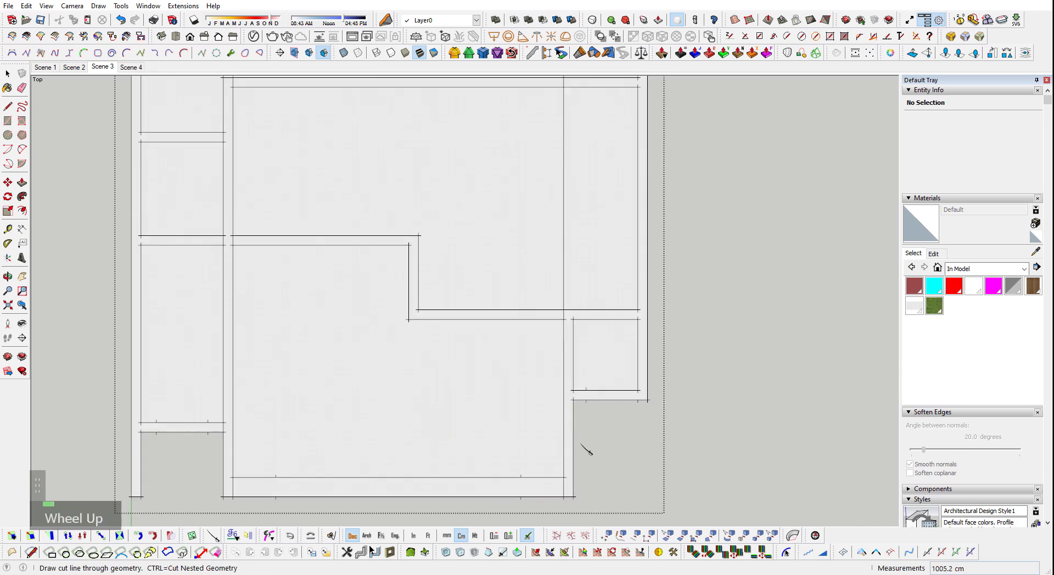
pyautogui.scroll(-4, 574, 515)
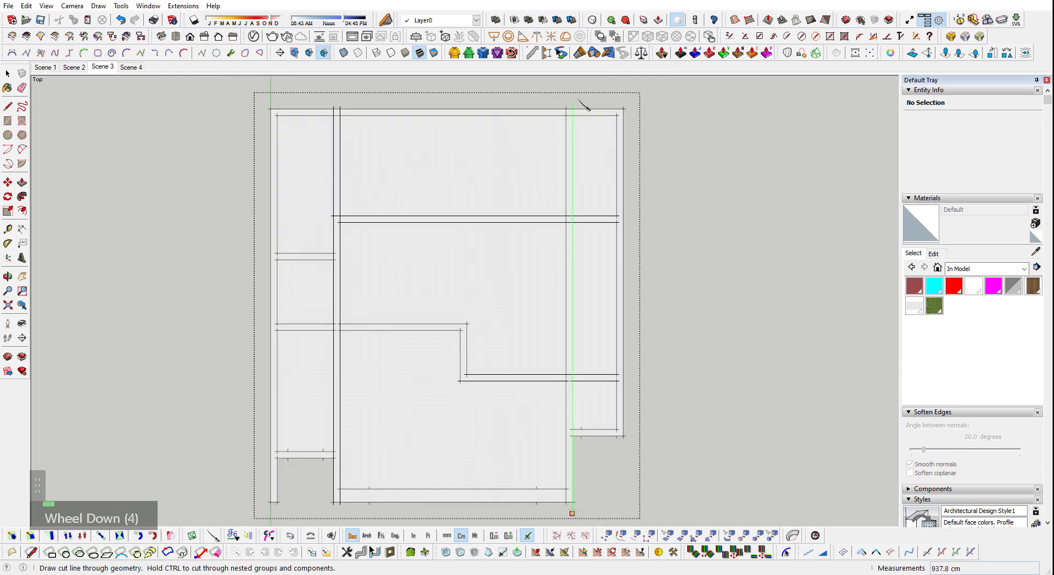
pyautogui.press('space')
# - Push/Pull the top of the bay wall beside the narrow rooms up by 888.8 cm
pyautogui.moveTo(683, 392); pyautogui.dragTo(370, 160, button='middle')
pyautogui.scroll(3, 487, 322)
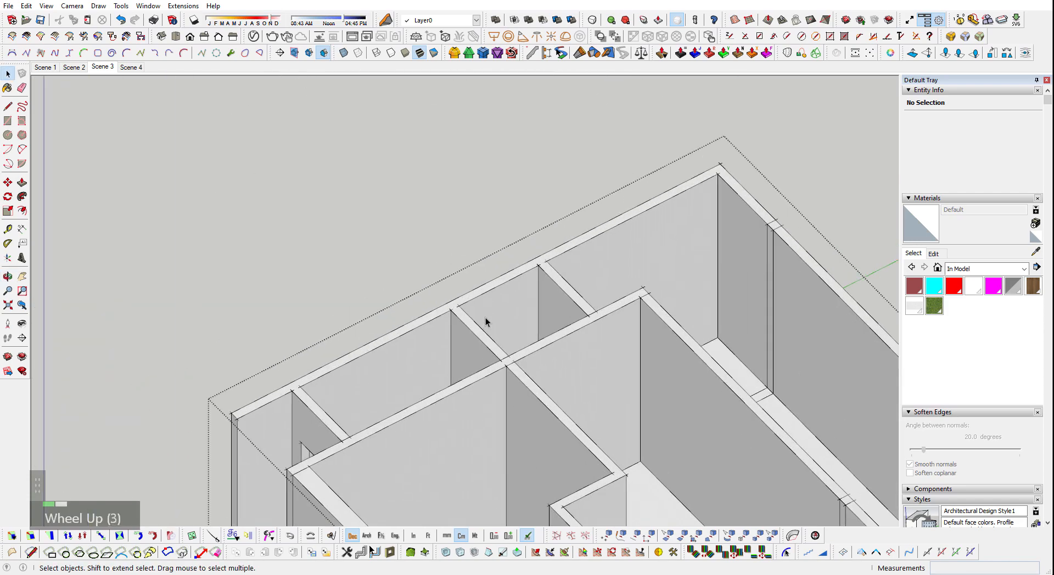
pyautogui.press('p')
pyautogui.click(509, 364)
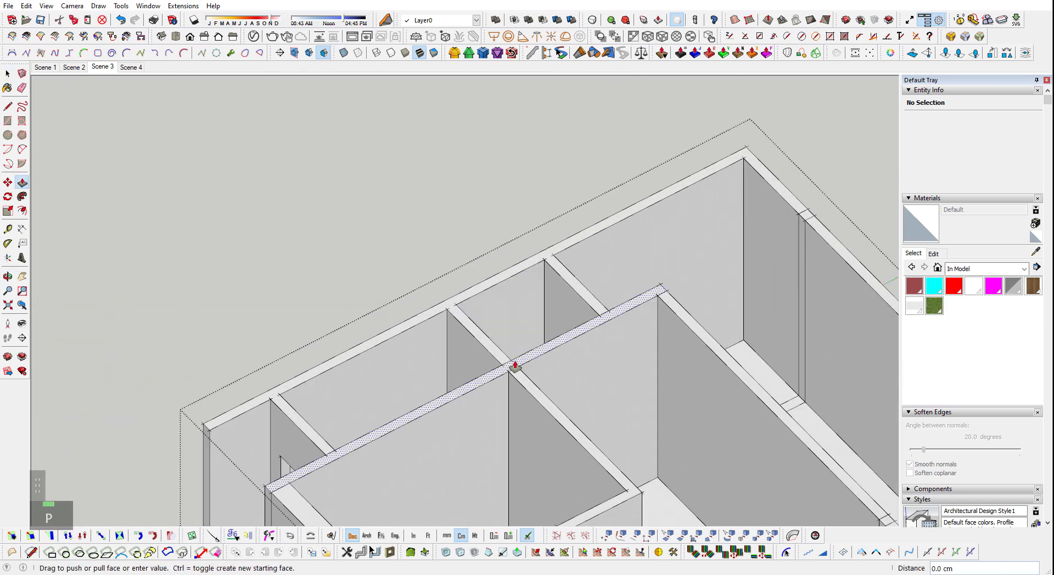
pyautogui.scroll(-2, 478, 171)
pyautogui.scroll(3, 648, 411)
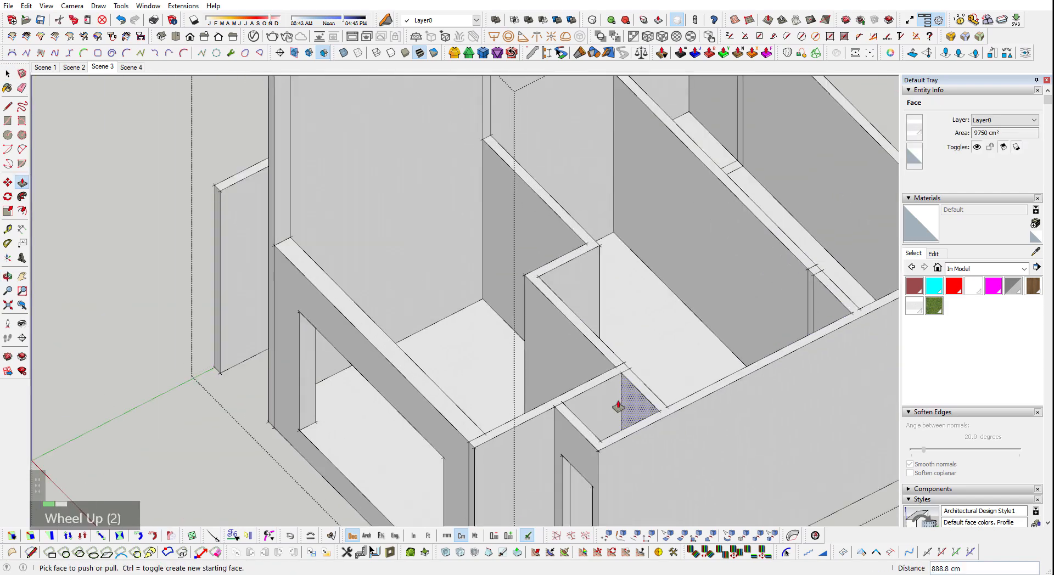
# - Push/Pull the top of the opposite bay wall's front section up to the same height as the raised wall
pyautogui.click(571, 397)
pyautogui.scroll(-1, 577, 395)
pyautogui.keyDown('shift'); pyautogui.moveTo(578, 396); pyautogui.dragTo(454, 347, button='middle'); pyautogui.keyUp('shift')
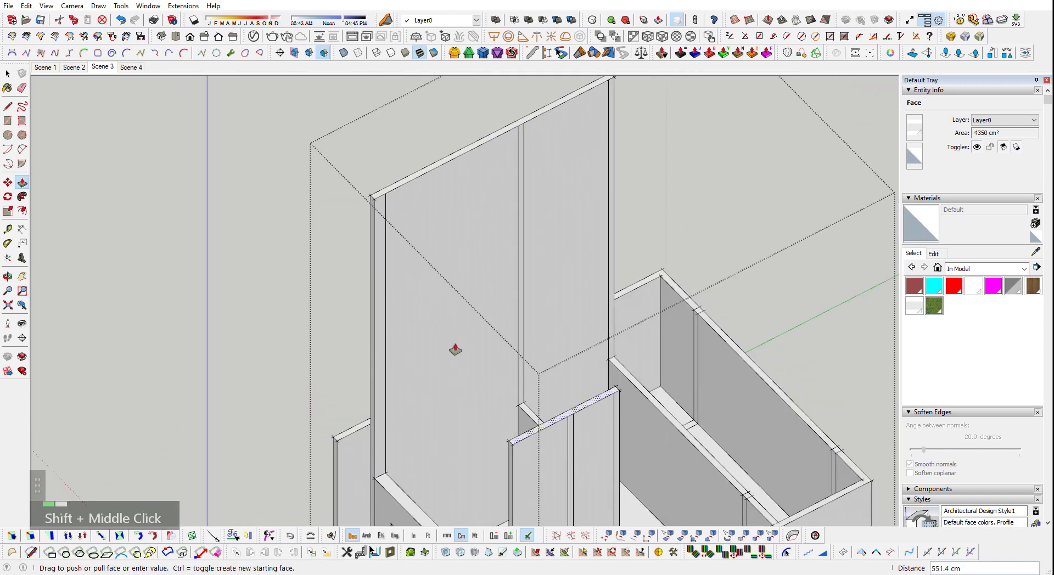
pyautogui.click(378, 201)
# - Push/Pull the end face of the opposite bay wall's raised section by 360 cm to the far corner
pyautogui.scroll(-2, 378, 201)
pyautogui.moveTo(634, 400); pyautogui.dragTo(203, 399, button='middle')
pyautogui.scroll(4, 313, 395)
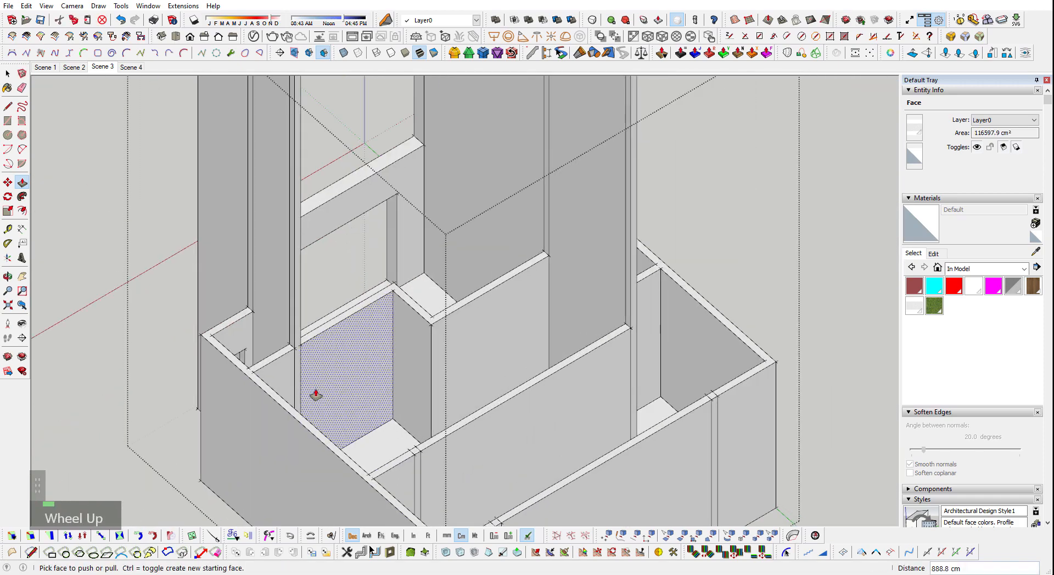
pyautogui.scroll(1, 293, 324)
pyautogui.press('l')
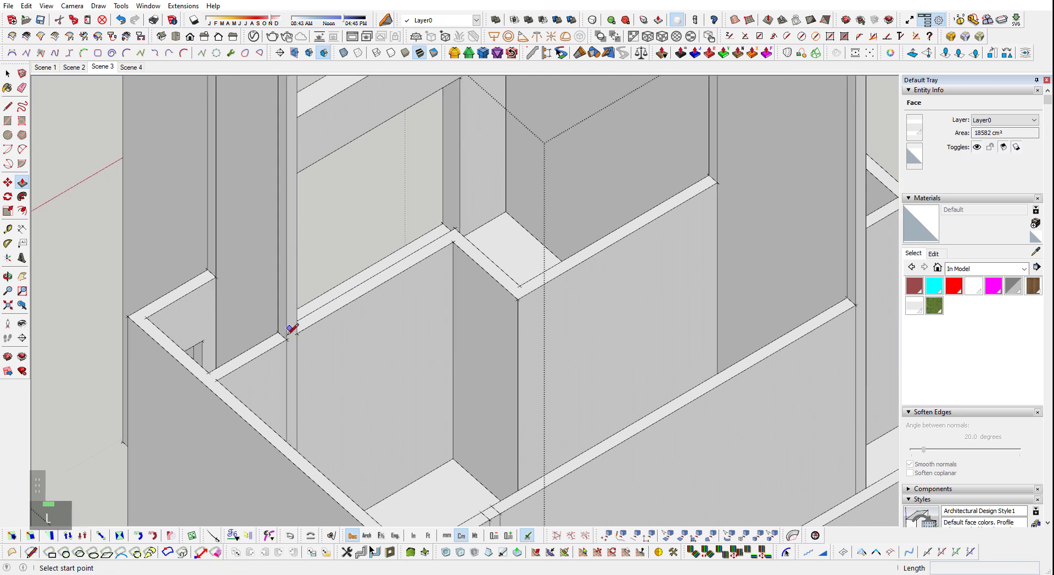
pyautogui.press('space')
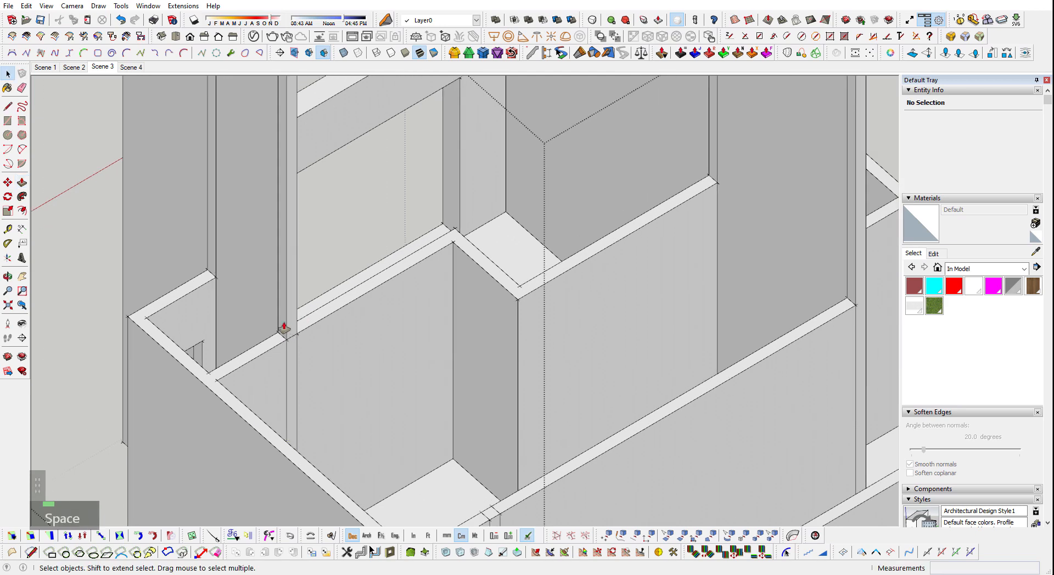
pyautogui.press('p')
pyautogui.moveTo(285, 330); pyautogui.dragTo(529, 464)
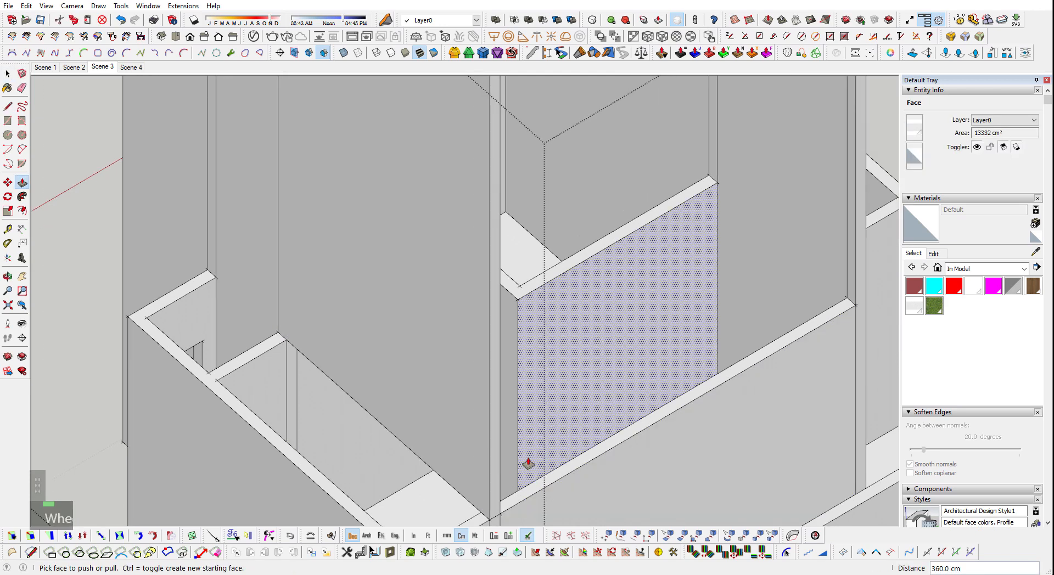
# - Select the large outer side face of each raised bay wall and intersect both faces with the model
pyautogui.scroll(-3, 494, 461)
pyautogui.press('space')
pyautogui.scroll(-1, 374, 413)
pyautogui.hotkey('ctrl', 'a')
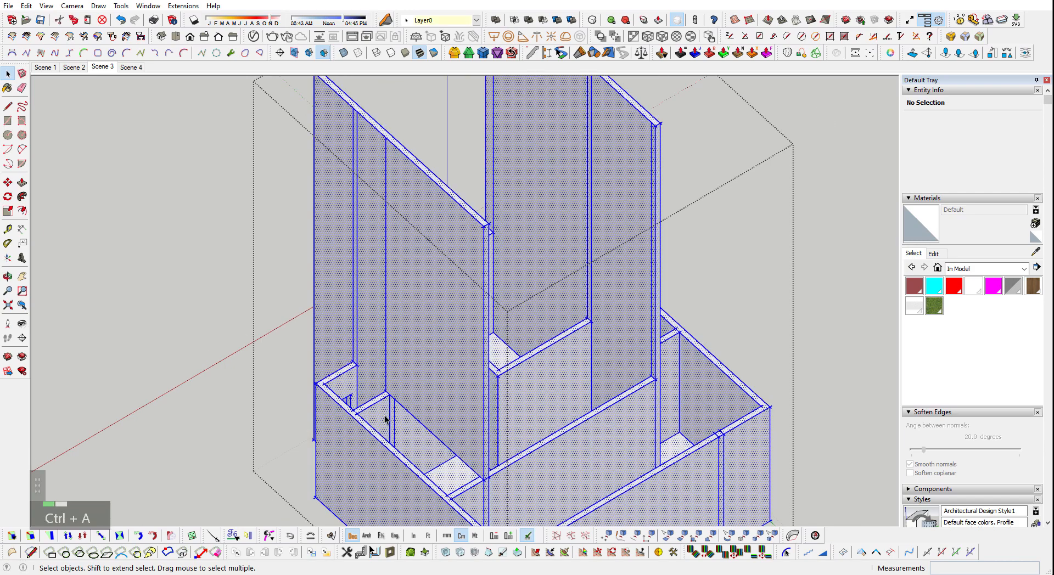
pyautogui.hotkey('shift', 'm')
pyautogui.hotkey('shift', 'z')
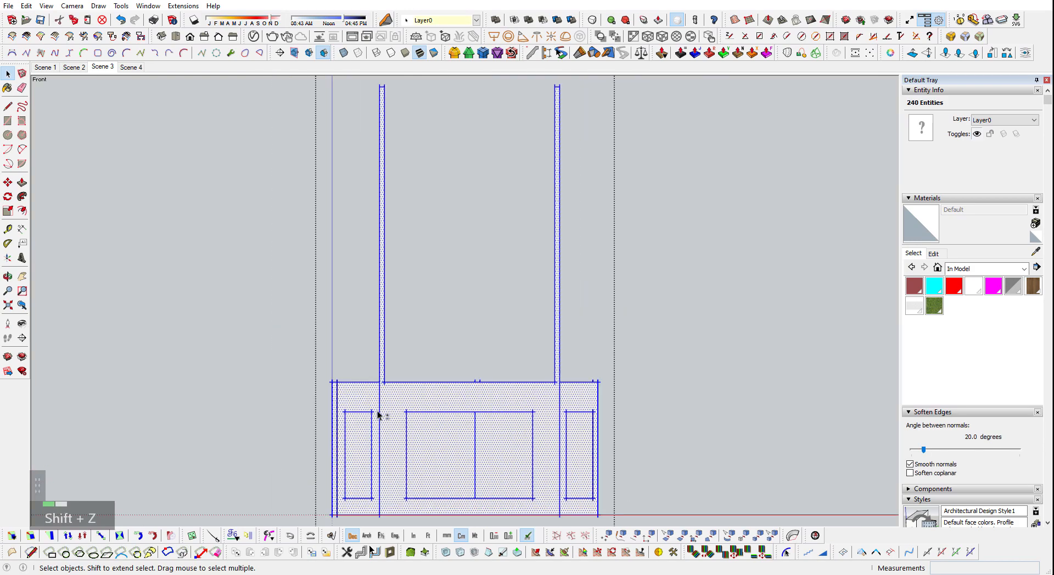
pyautogui.moveTo(273, 392); pyautogui.dragTo(397, 256, button='middle')
pyautogui.click(397, 256)
pyautogui.keyDown('ctrl'); pyautogui.click(522, 216); pyautogui.keyUp('ctrl')
pyautogui.rightClick(522, 218)
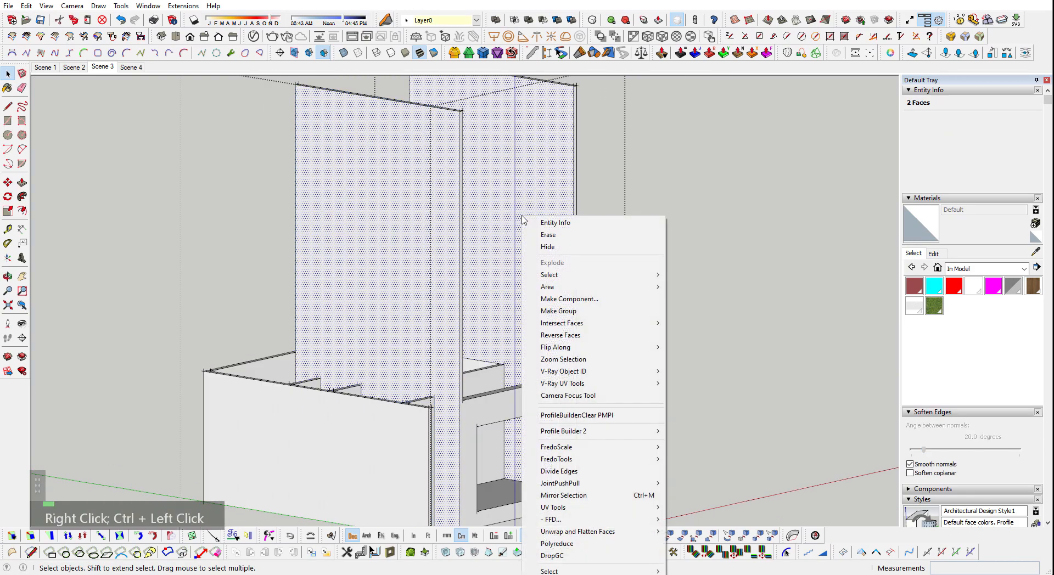
pyautogui.click(409, 214)
pyautogui.keyDown('ctrl'); pyautogui.click(514, 171); pyautogui.keyUp('ctrl')
pyautogui.rightClick(514, 171)
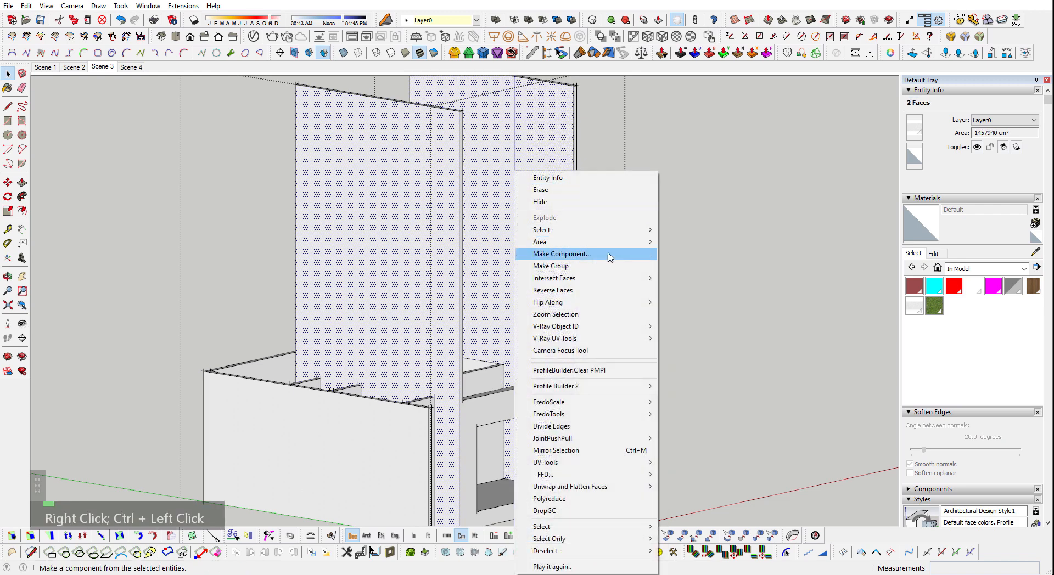
pyautogui.moveTo(652, 281)
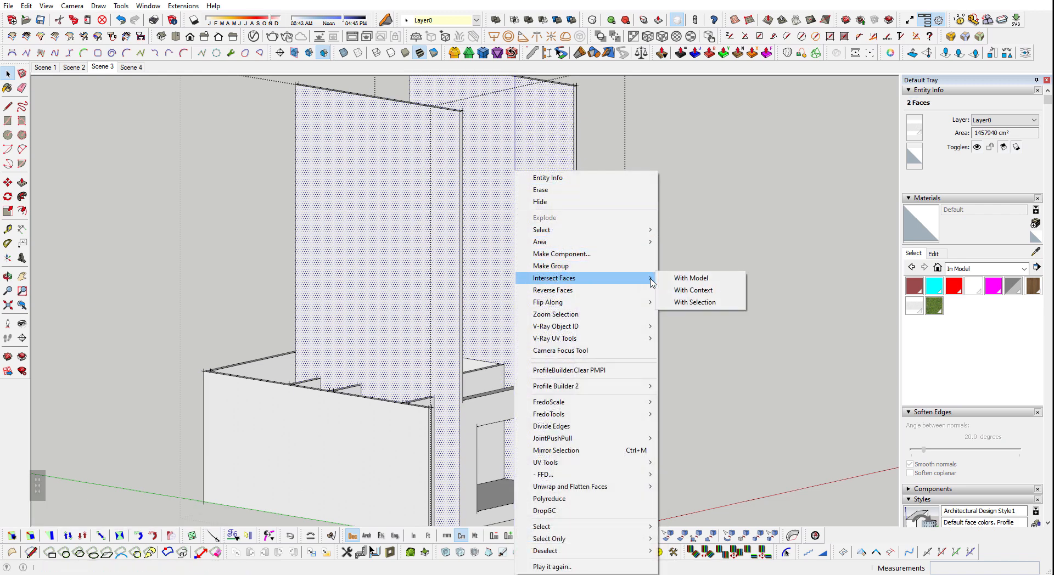
pyautogui.click(693, 278)
# - Push/Pull the near bay wall's area above the gable outline and its roof-thickness strip back 15 cm to remove them
pyautogui.scroll(5, 407, 296)
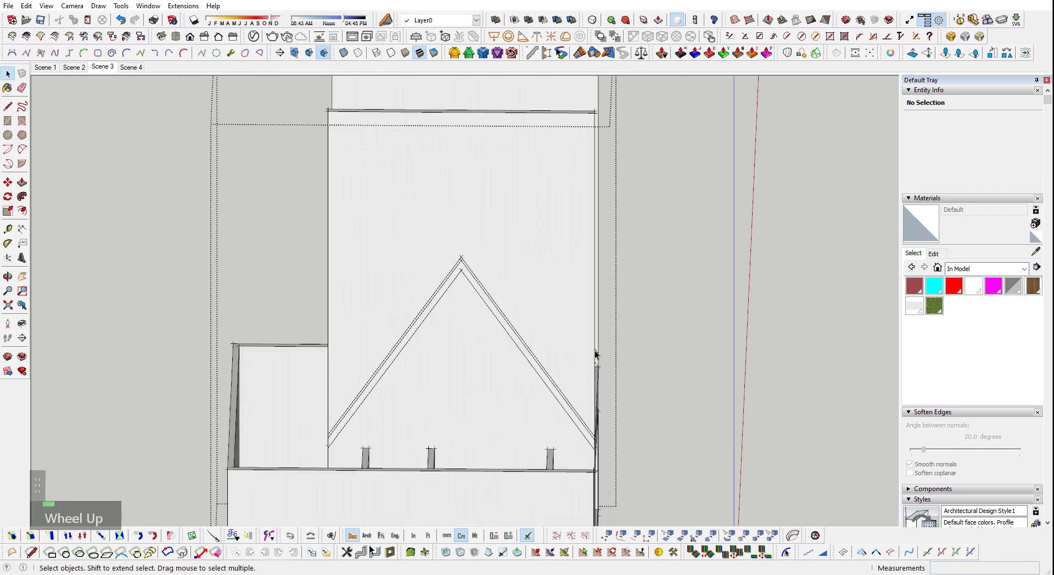
pyautogui.middleClick(407, 296)
pyautogui.scroll(-3, 407, 297)
pyautogui.keyDown('shift'); pyautogui.moveTo(436, 329); pyautogui.dragTo(543, 346, button='middle'); pyautogui.keyUp('shift')
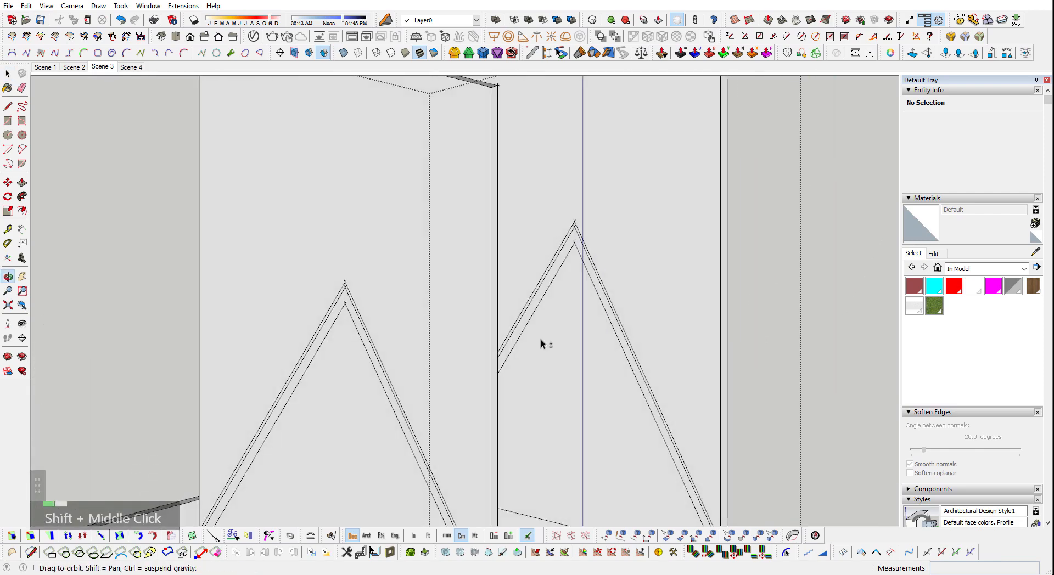
pyautogui.scroll(-2, 505, 311)
pyautogui.press('p')
pyautogui.scroll(2, 421, 264)
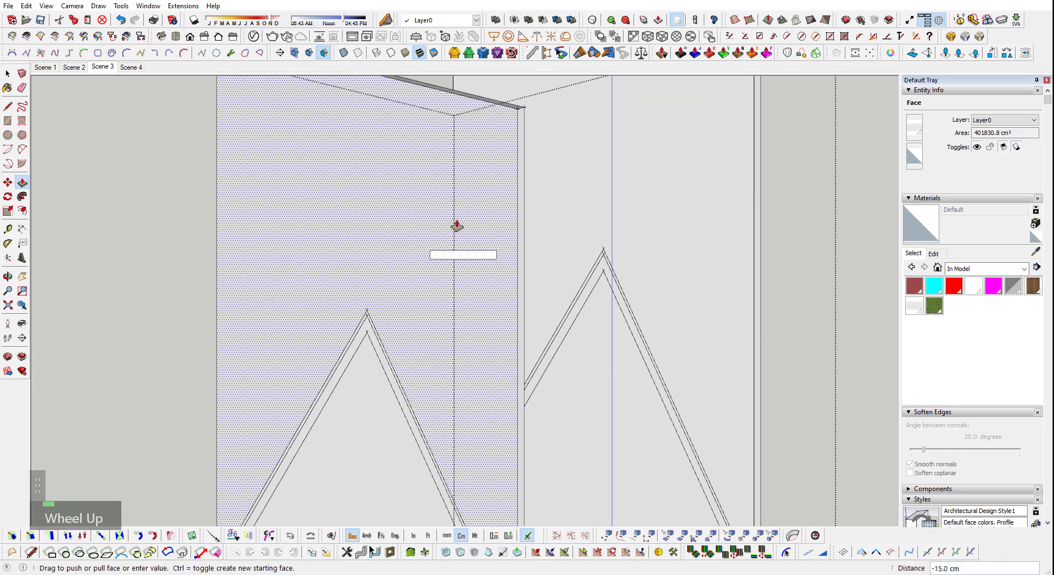
pyautogui.click(457, 226)
pyautogui.scroll(3, 381, 322)
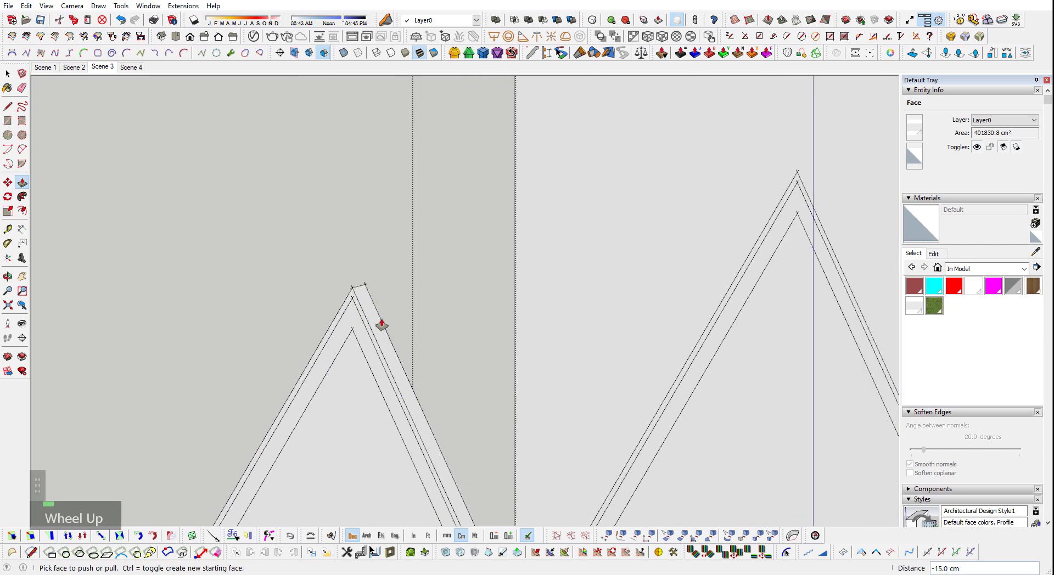
pyautogui.doubleClick(348, 297)
# - Remove the far bay wall's area above the gable outline and its roof-thickness strip using the same Push/Pull distance
pyautogui.scroll(-2, 419, 322)
pyautogui.doubleClick(533, 227)
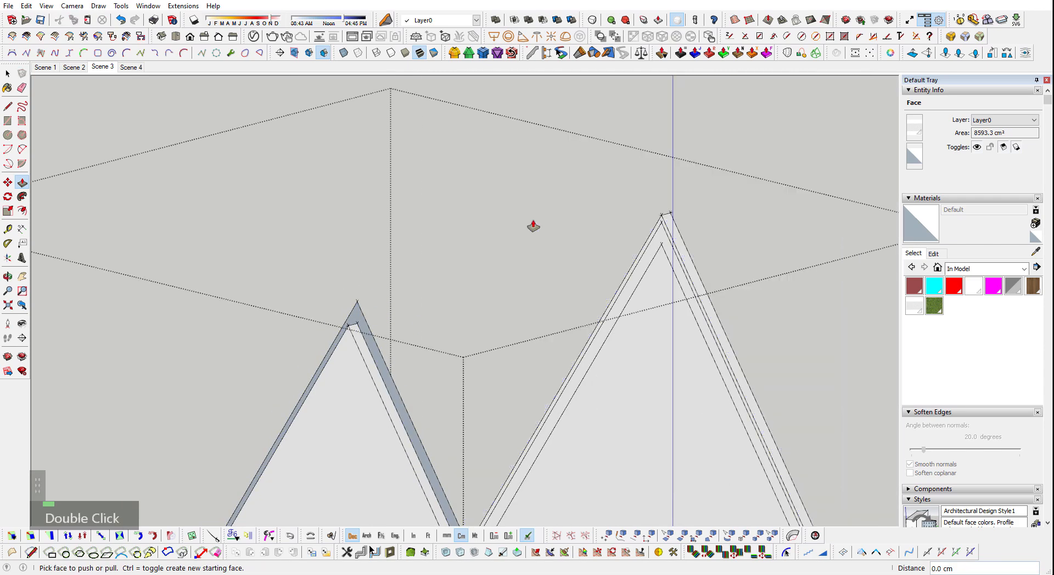
pyautogui.scroll(3, 522, 227)
pyautogui.doubleClick(635, 266)
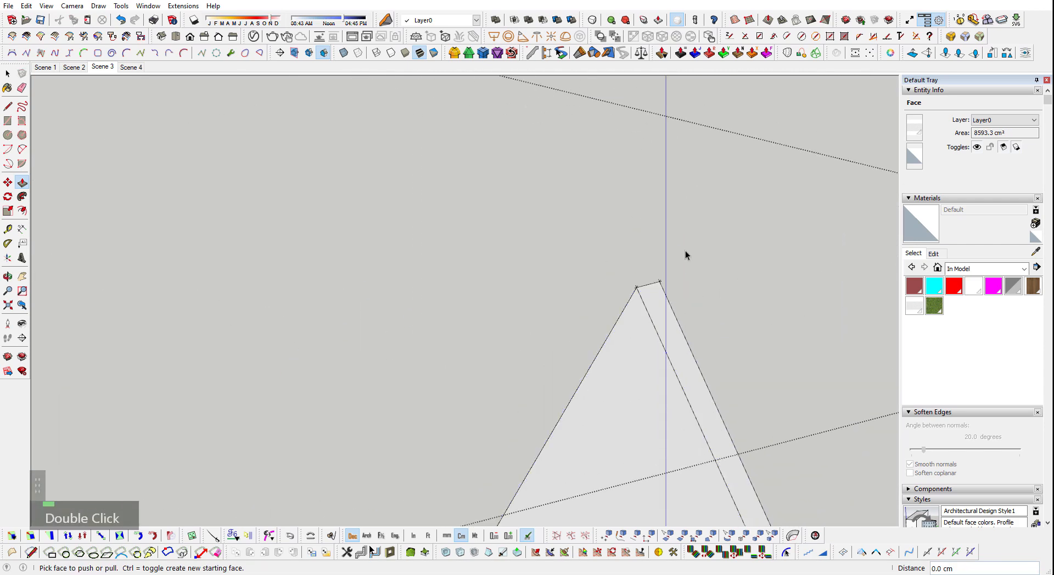
# - Delete the leftover strip geometry around the near gable wall and leave the wall group
pyautogui.press('space')
pyautogui.scroll(-3, 681, 250)
pyautogui.moveTo(248, 347); pyautogui.dragTo(164, 299)
pyautogui.press('Delete')
pyautogui.hotkey('shift', 'z')
pyautogui.moveTo(132, 281); pyautogui.dragTo(87, 307, button='middle')
pyautogui.hotkey('shift', 'q')
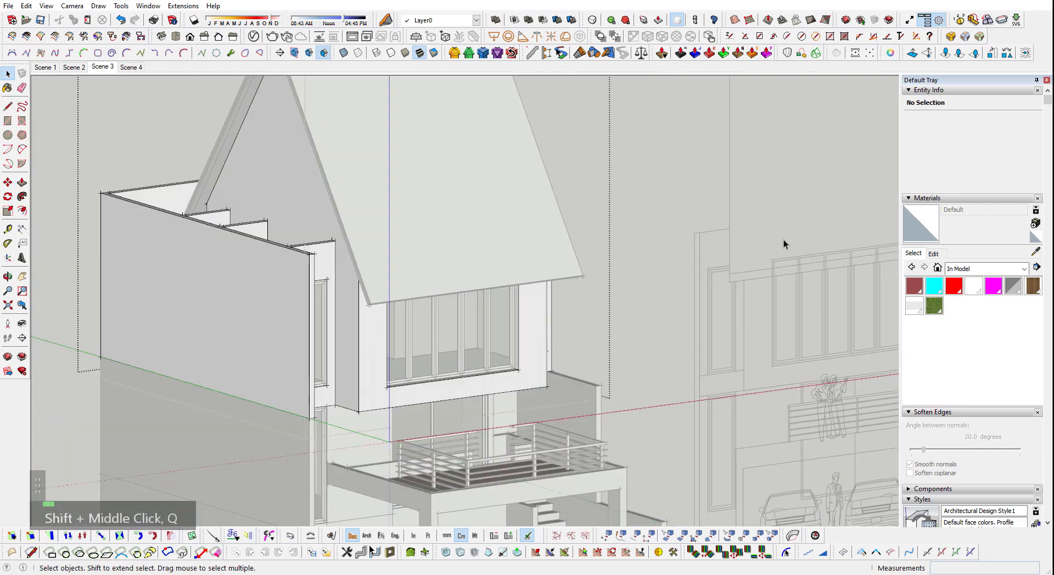
pyautogui.moveTo(783, 241); pyautogui.dragTo(362, 220, button='middle')
pyautogui.moveTo(589, 176); pyautogui.dragTo(511, 181, button='middle')
pyautogui.keyDown('shift'); pyautogui.moveTo(511, 181); pyautogui.dragTo(546, 316, button='middle'); pyautogui.keyUp('shift')
pyautogui.press('Escape')
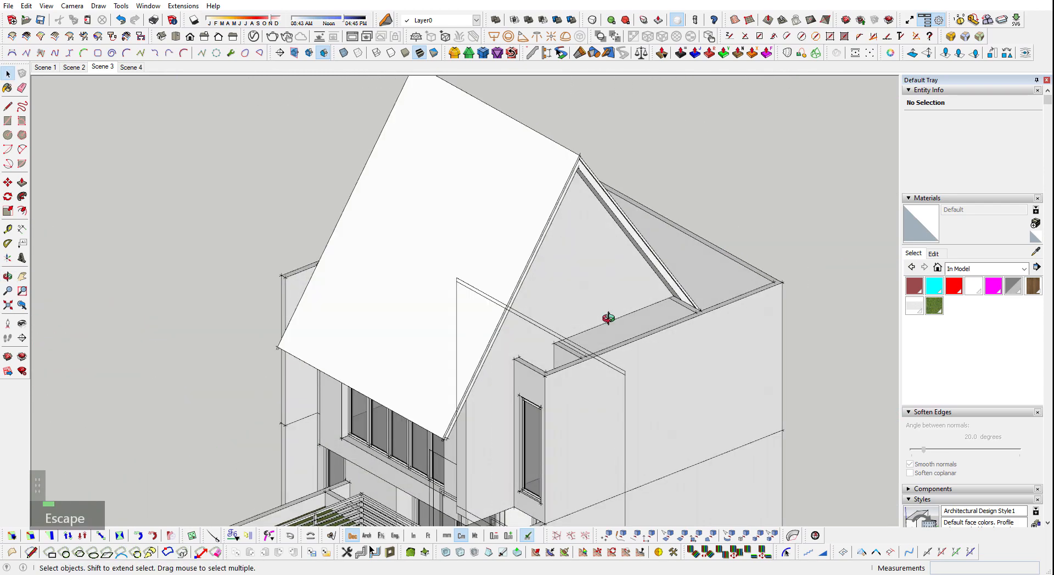
# - Draw rectangles over the two narrow rooms beside the gable wall, the smaller about 100 by 110 cm, between the wall tops
pyautogui.scroll(5, 463, 432)
pyautogui.scroll(2, 535, 398)
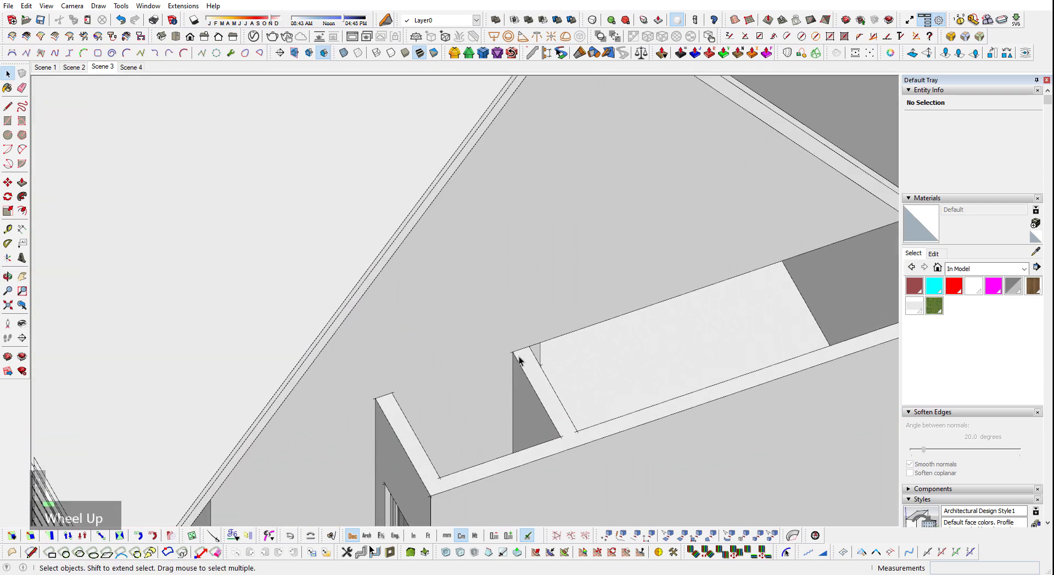
pyautogui.press('r')
pyautogui.scroll(3, 446, 367)
pyautogui.click(363, 406)
pyautogui.scroll(-1, 363, 406)
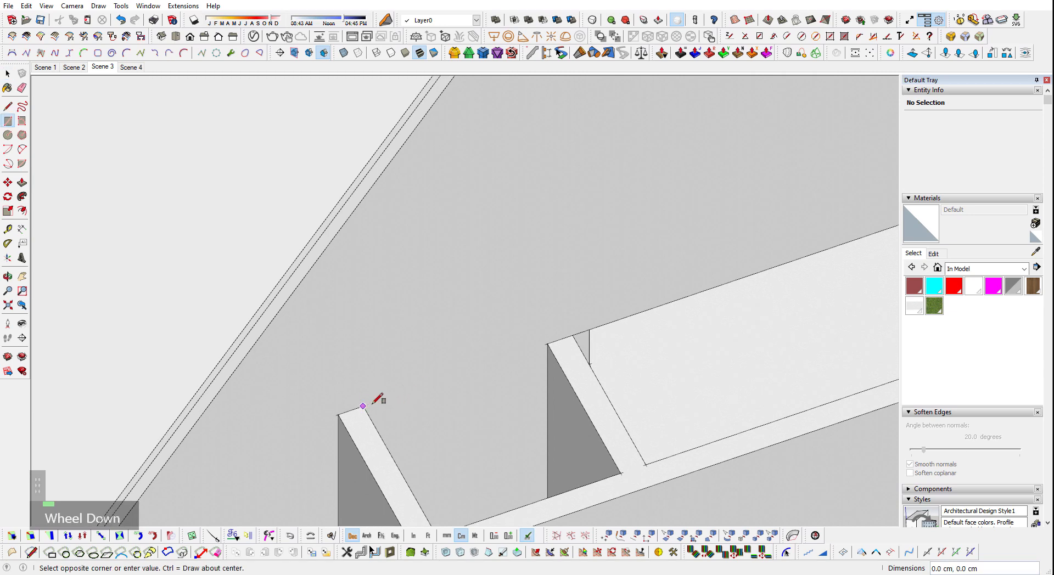
pyautogui.click(559, 455)
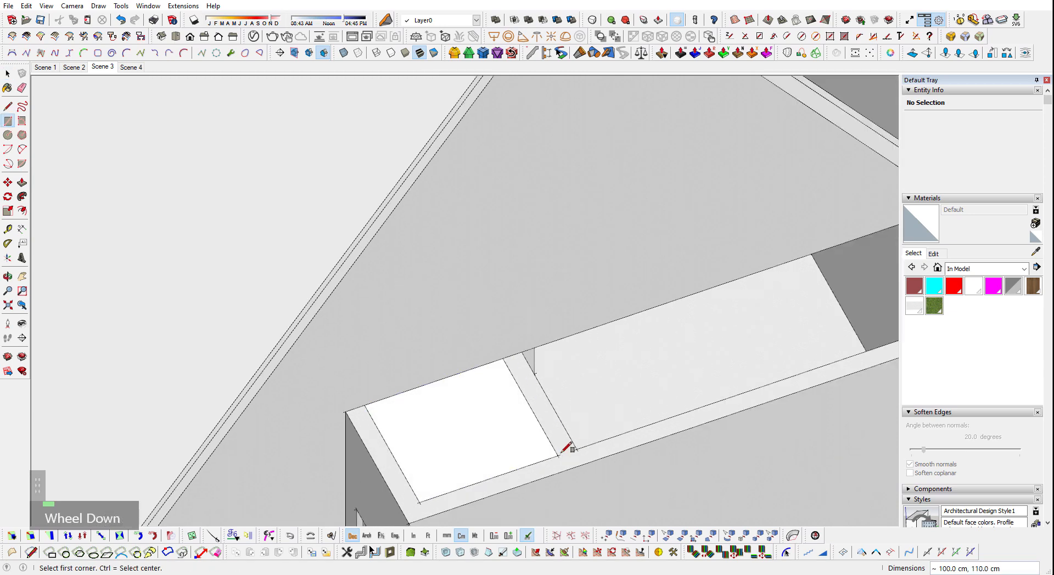
pyautogui.click(522, 351)
pyautogui.scroll(1, 796, 330)
pyautogui.click(788, 331)
# - Group the two rectangles covering the narrow rooms and open the new group for editing
pyautogui.press('space')
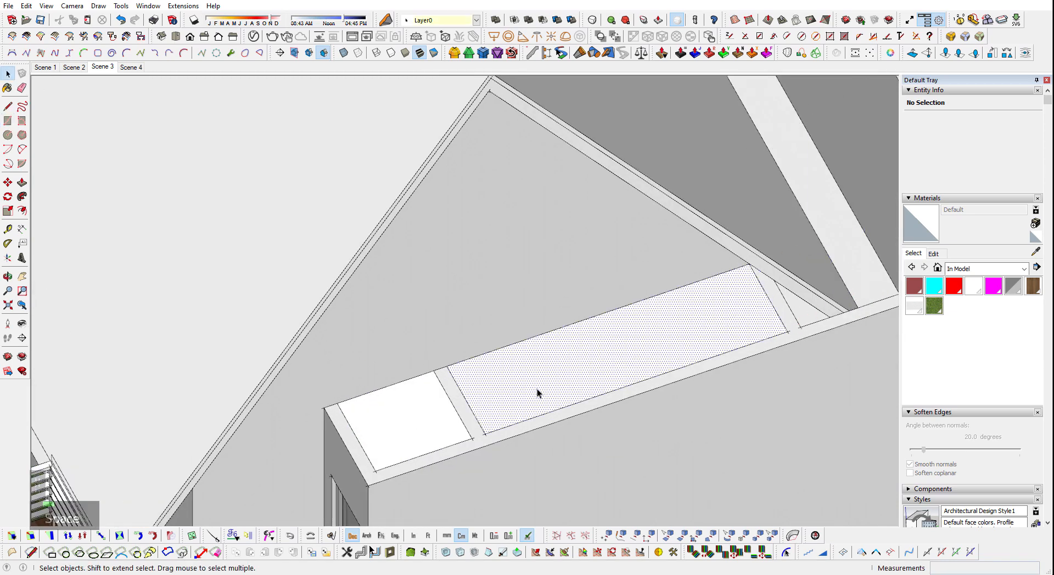
pyautogui.click(537, 389)
pyautogui.doubleClick(428, 415)
pyautogui.keyDown('ctrl'); pyautogui.scroll(-2, 473, 423); pyautogui.keyUp('ctrl')
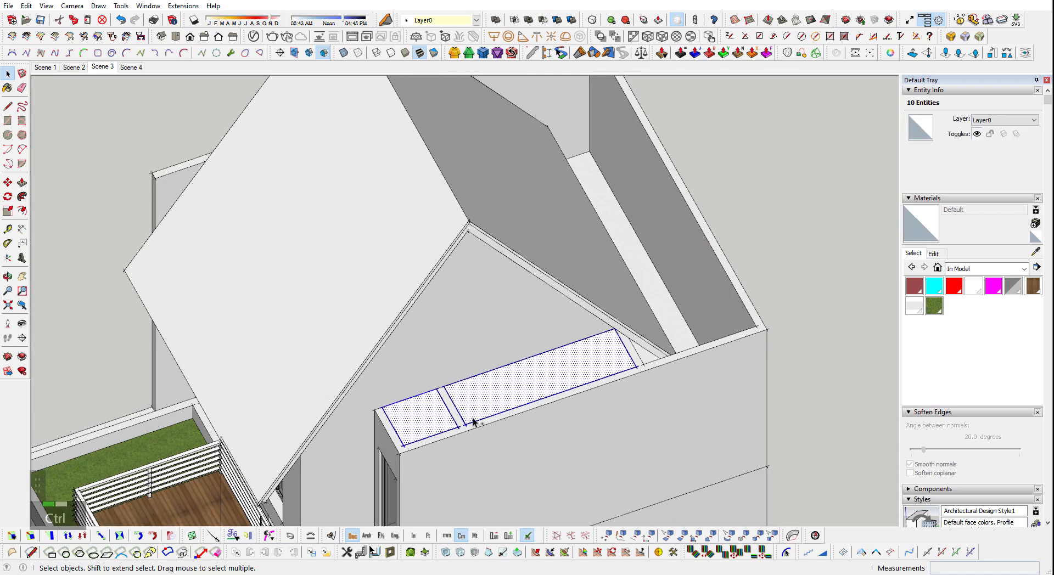
pyautogui.moveTo(473, 423); pyautogui.dragTo(620, 448, button='middle')
pyautogui.hotkey('ctrl', 'g')
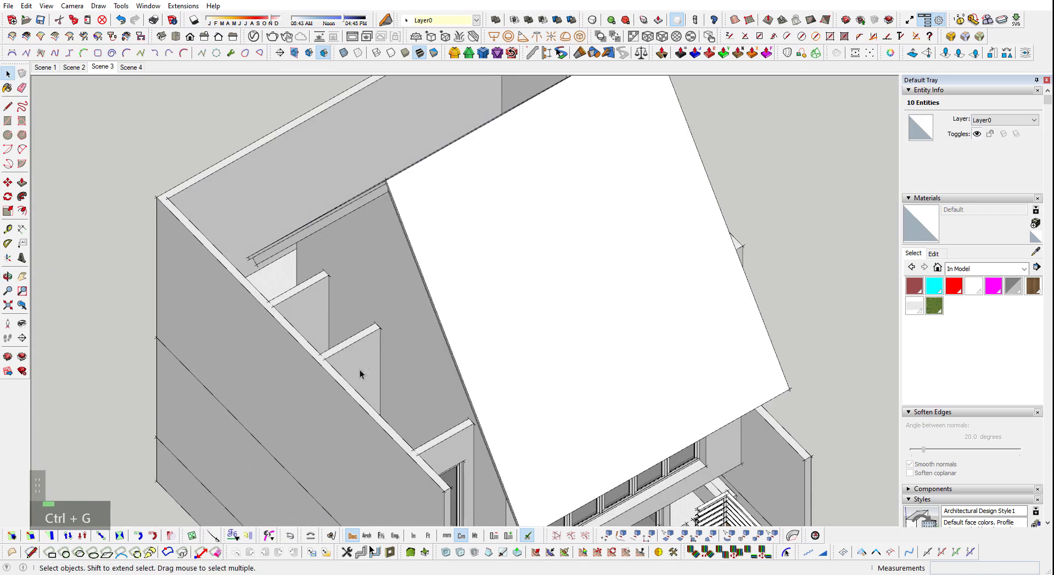
pyautogui.press('Return')
# - Draw two rectangles over the narrow rooms on the opposite side, one about 127.5 by 145 cm, between the wall tops
pyautogui.hotkey('shift', 'q')
pyautogui.hotkey('shift', 'q')
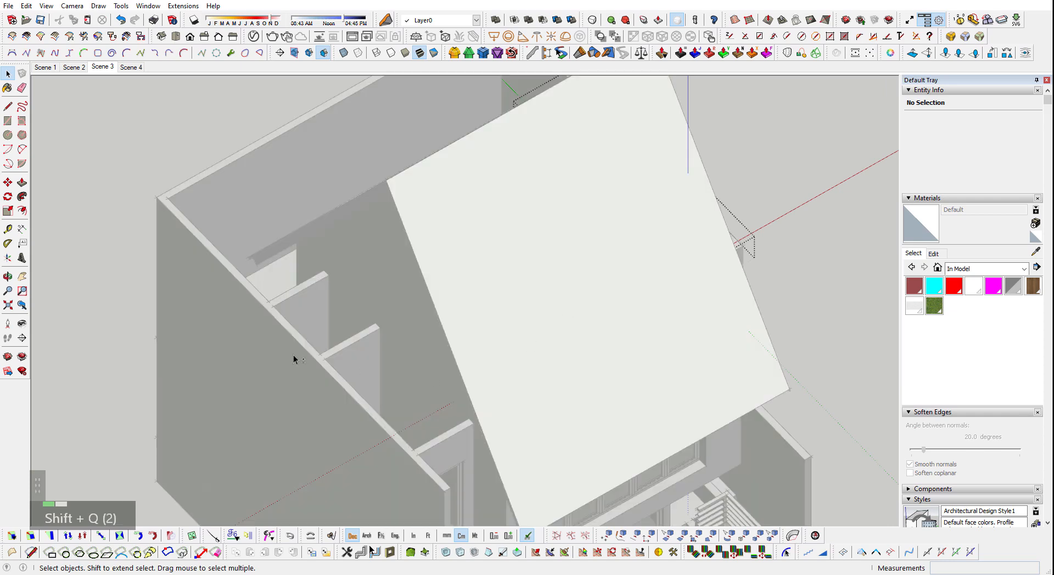
pyautogui.scroll(3, 294, 360)
pyautogui.keyDown('shift'); pyautogui.moveTo(295, 359); pyautogui.dragTo(261, 328, button='middle'); pyautogui.keyUp('shift')
pyautogui.press('r')
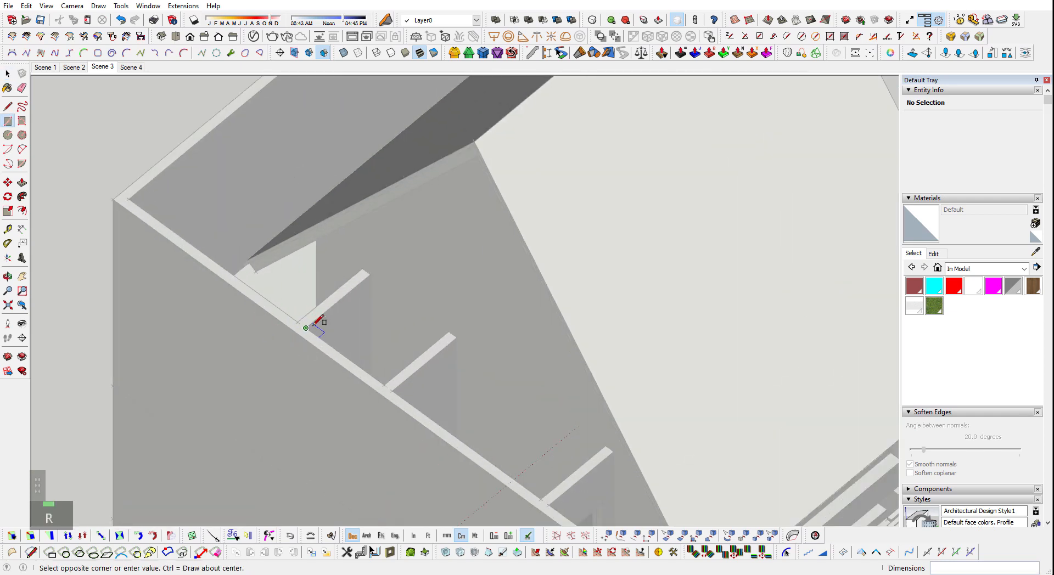
pyautogui.click(448, 331)
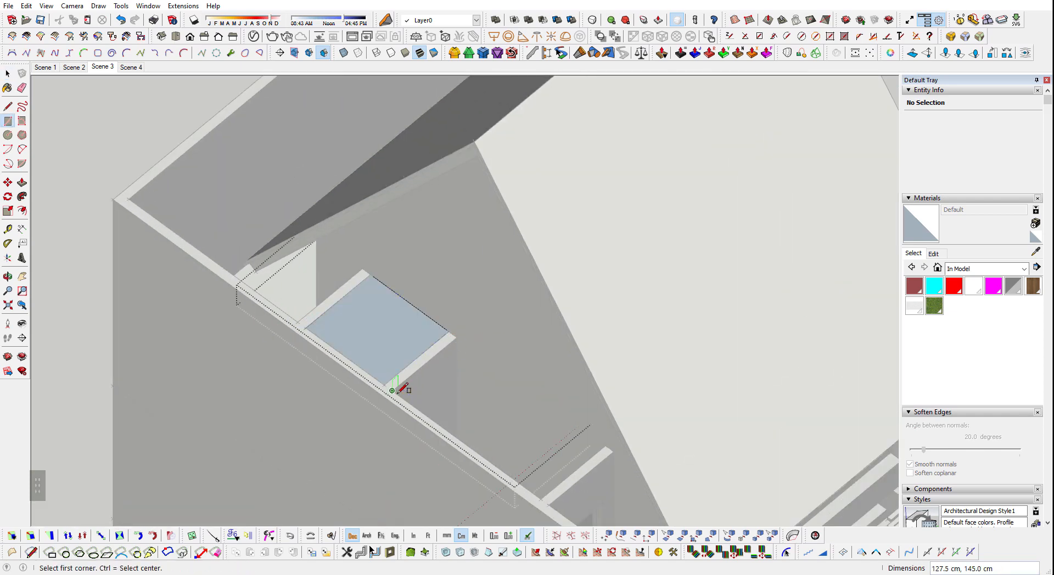
pyautogui.click(601, 450)
# - Thicken all four cover faces downward by 15 cm with Joint Push Pull
pyautogui.hotkey('shift', 'q')
pyautogui.scroll(-2, 470, 412)
pyautogui.press('space')
pyautogui.moveTo(503, 337); pyautogui.dragTo(360, 480)
pyautogui.hotkey('shift', 'd')
pyautogui.moveTo(487, 420); pyautogui.dragTo(568, 296, button='middle')
pyautogui.hotkey('ctrl', 'a')
pyautogui.hotkey('shift', 'x')
pyautogui.click(541, 353)
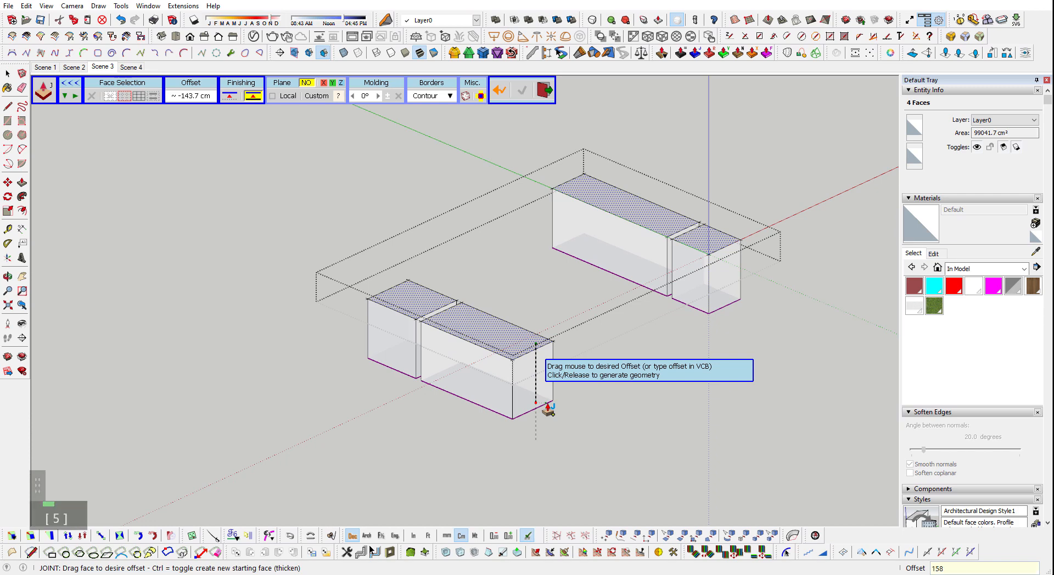
pyautogui.press('BackSpace')
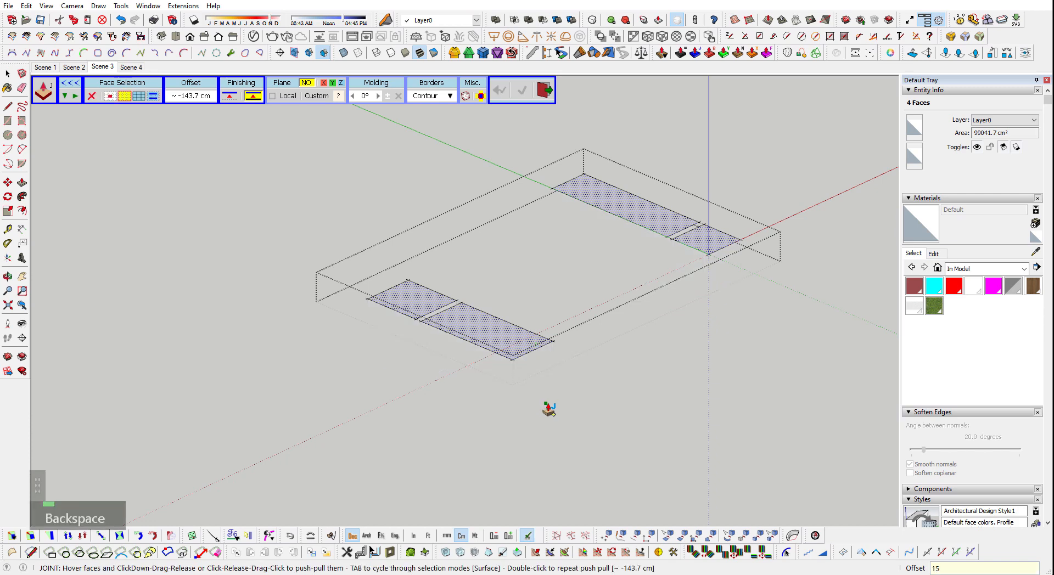
pyautogui.press('Return')
pyautogui.press('space')
# - Push/Pull the inner side of the far pair's longer slab outward by 15 cm and leave the slab group
pyautogui.scroll(2, 617, 273)
pyautogui.press('p')
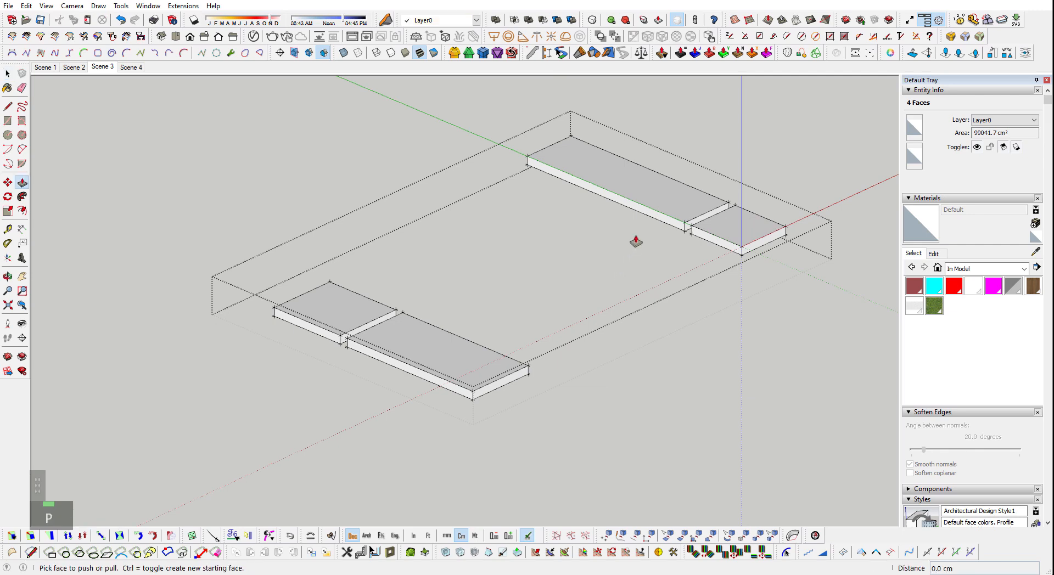
pyautogui.click(637, 220)
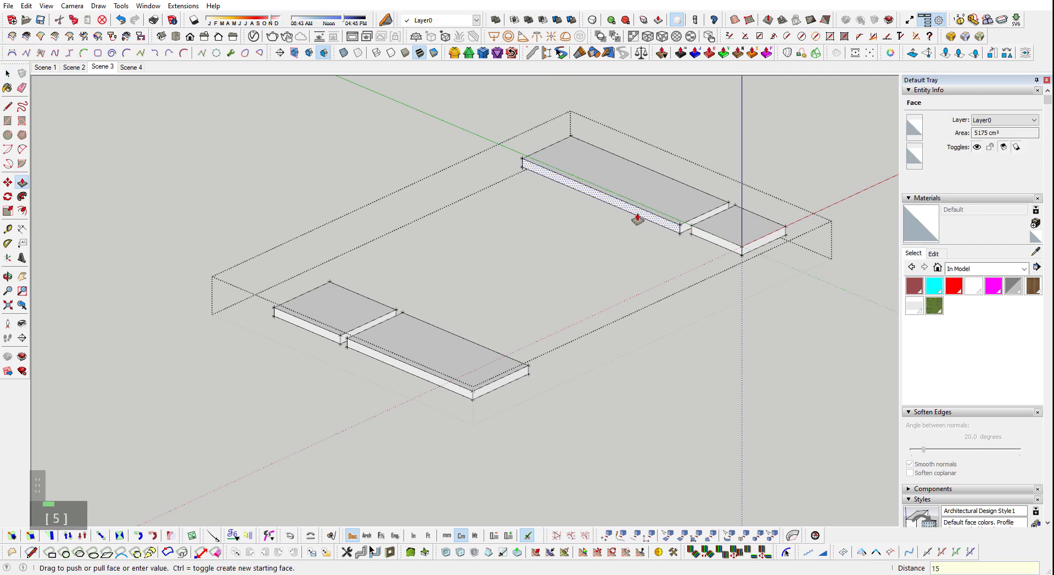
pyautogui.press('Return')
pyautogui.press('space')
pyautogui.press('Escape')
# - Select all of the gable roof's geometry, sample the tembok material from the house wall and paint the roof with it
pyautogui.scroll(-2, 650, 235)
pyautogui.hotkey('shift', 'z')
pyautogui.moveTo(726, 293)
pyautogui.mouseDown(button='middle')
pyautogui.moveTo(481, 219)
pyautogui.moveTo(435, 185)
pyautogui.mouseUp(button='middle')
pyautogui.tripleClick(434, 183)
pyautogui.moveTo(283, 165); pyautogui.dragTo(386, 204, button='middle')
pyautogui.scroll(3, 386, 205)
pyautogui.press('b')
pyautogui.hotkey('shift', 'q')
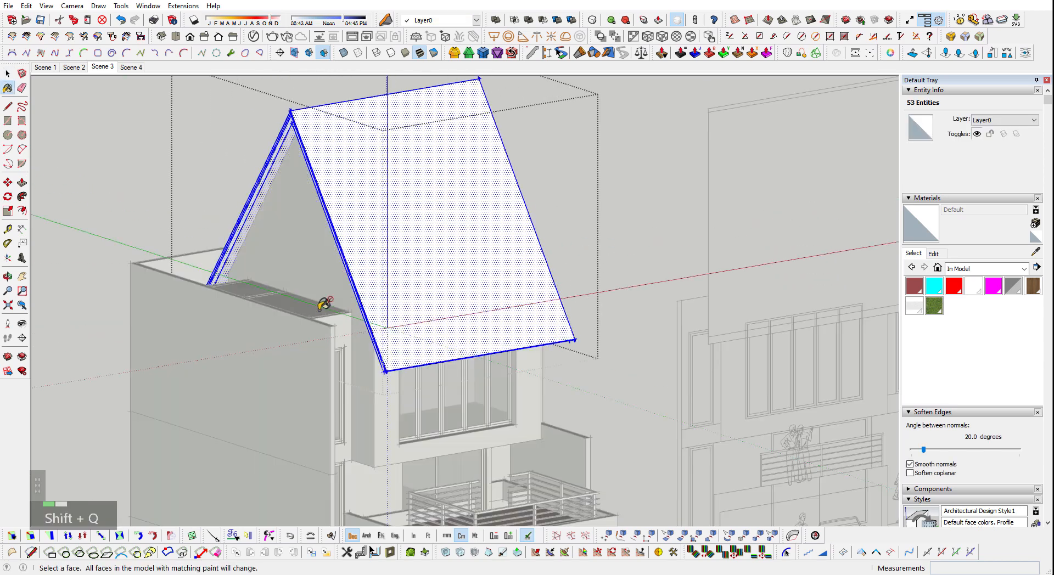
pyautogui.keyDown('alt'); pyautogui.click(322, 353); pyautogui.keyUp('alt')
pyautogui.click(387, 250)
pyautogui.press('space')
pyautogui.scroll(-3, 382, 248)
pyautogui.press('Escape')
pyautogui.press('Escape')
pyautogui.press('Escape')
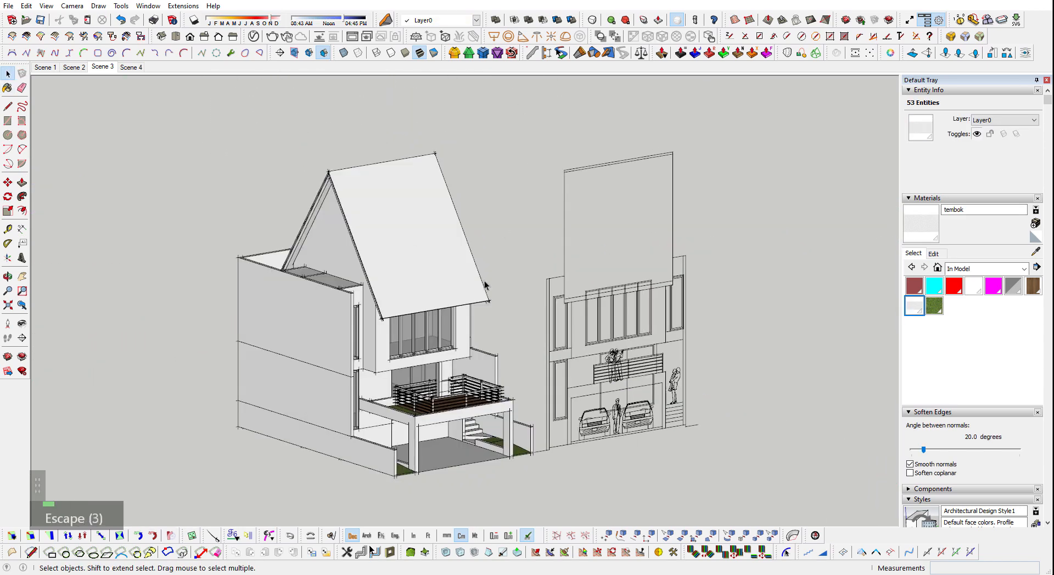
pyautogui.click(485, 285)
# - Paint the white steps beneath the carport canopy with the tembok material and leave their group
pyautogui.moveTo(484, 285); pyautogui.dragTo(432, 285, button='middle')
pyautogui.scroll(-1, 432, 285)
pyautogui.hotkey('shift', 'z')
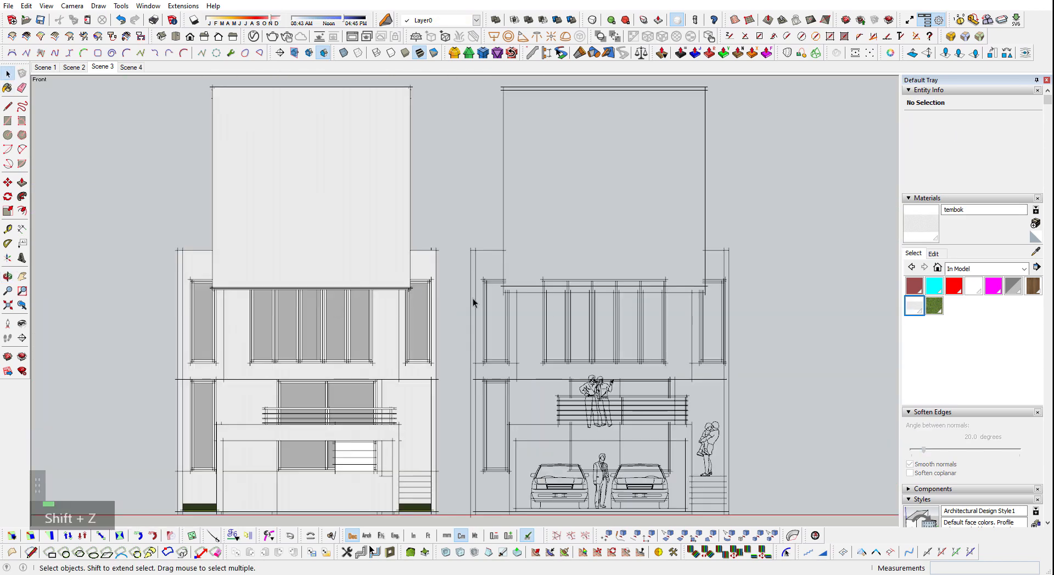
pyautogui.scroll(3, 341, 456)
pyautogui.doubleClick(341, 455)
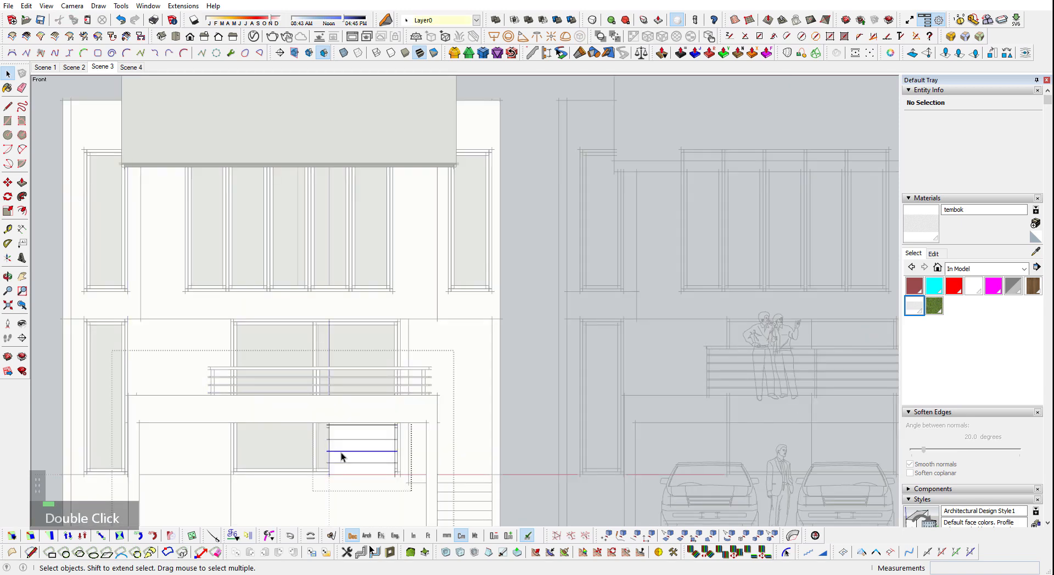
pyautogui.tripleClick(342, 456)
pyautogui.press('b')
pyautogui.click(381, 441)
pyautogui.scroll(-3, 384, 440)
pyautogui.press('space')
pyautogui.press('Escape')
pyautogui.press('Escape')
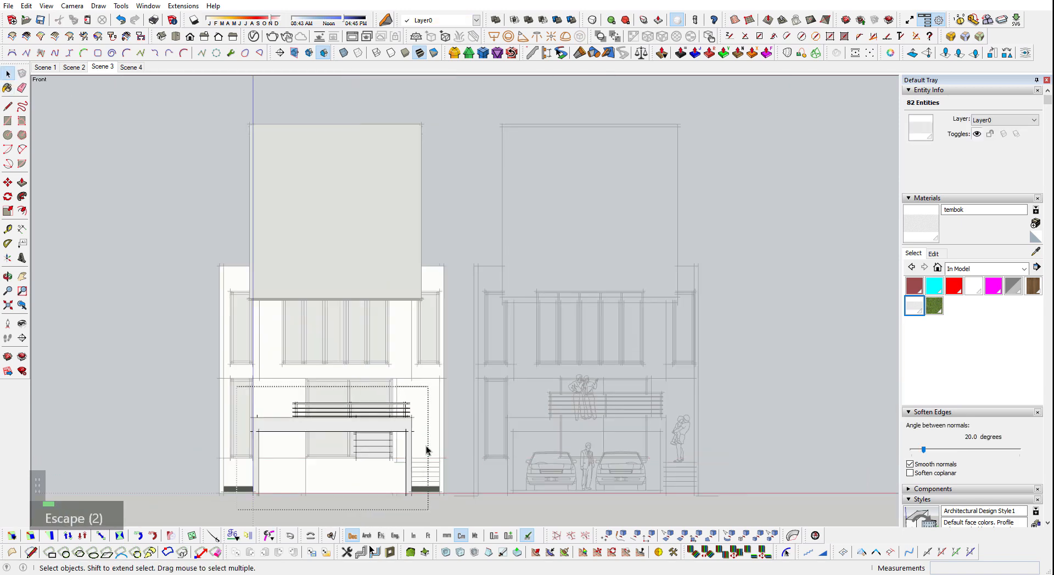
# - Clear the selection and compare the house's front view with the elevation drawing beside it
pyautogui.press('Escape')
pyautogui.keyDown('shift'); pyautogui.moveTo(424, 438); pyautogui.dragTo(443, 420, button='middle'); pyautogui.keyUp('shift')
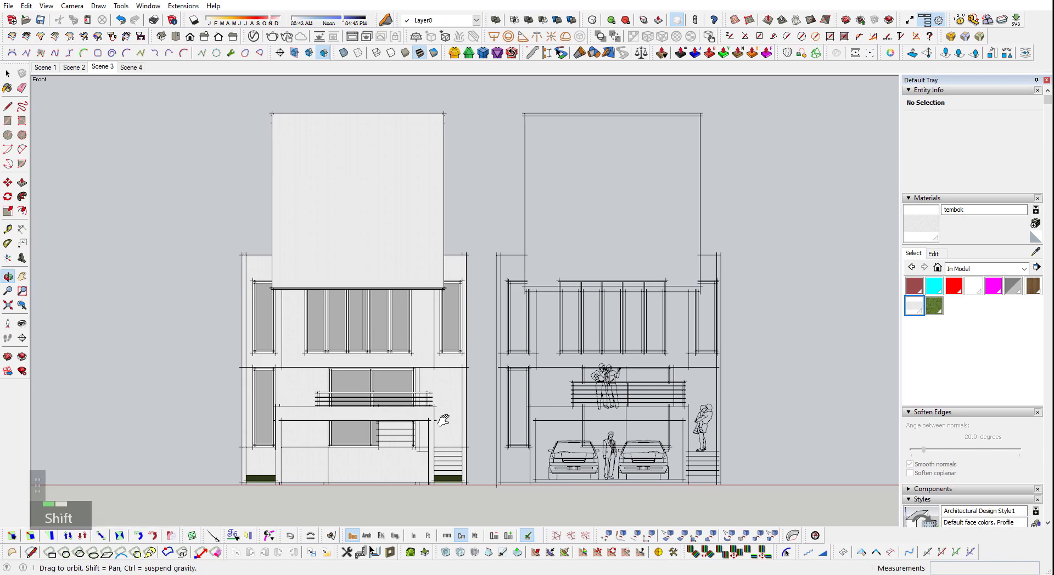
pyautogui.scroll(3, 409, 493)
pyautogui.moveTo(236, 357); pyautogui.dragTo(401, 218, button='middle')
pyautogui.hotkey('shift', 'f')
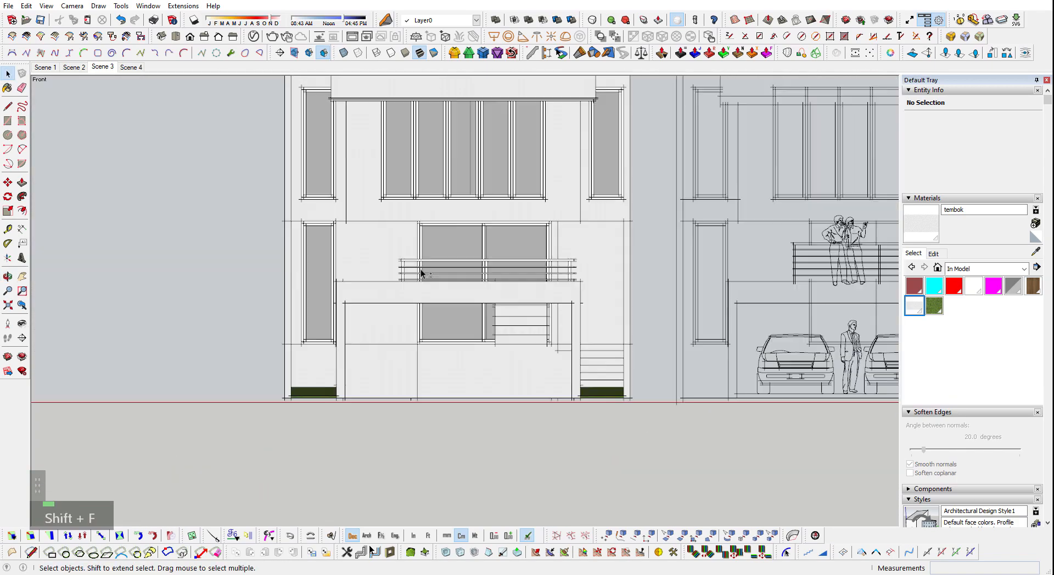
pyautogui.keyDown('shift'); pyautogui.scroll(1, 456, 333); pyautogui.keyUp('shift')
pyautogui.scroll(-2, 431, 339)
pyautogui.keyDown('shift'); pyautogui.moveTo(492, 379); pyautogui.dragTo(583, 372, button='middle'); pyautogui.keyUp('shift')
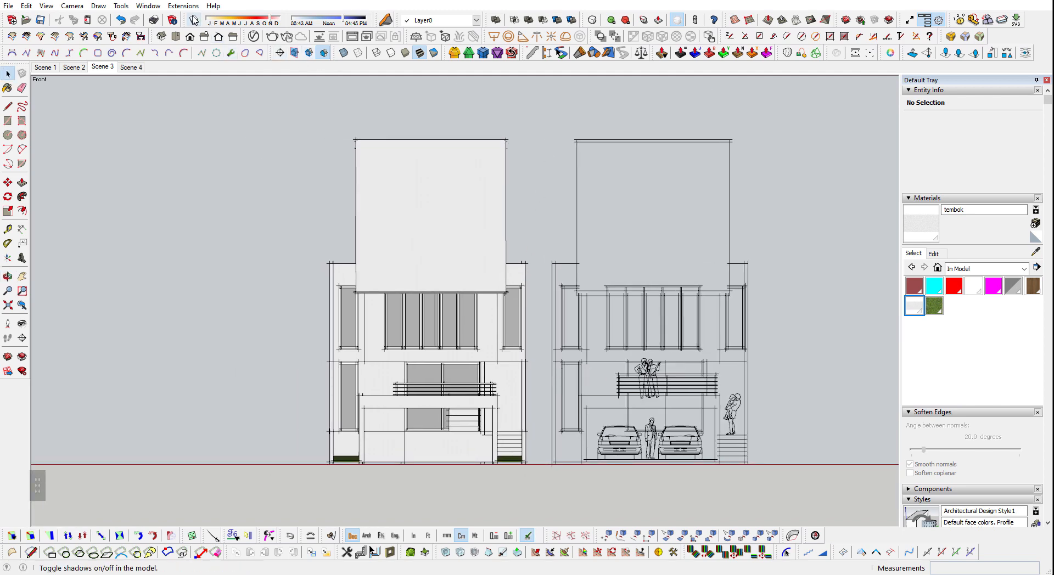
# - Turn on shadows, shift the sun date to late in the year and adjust the time of day
pyautogui.click(193, 19)
pyautogui.scroll(1, 333, 125)
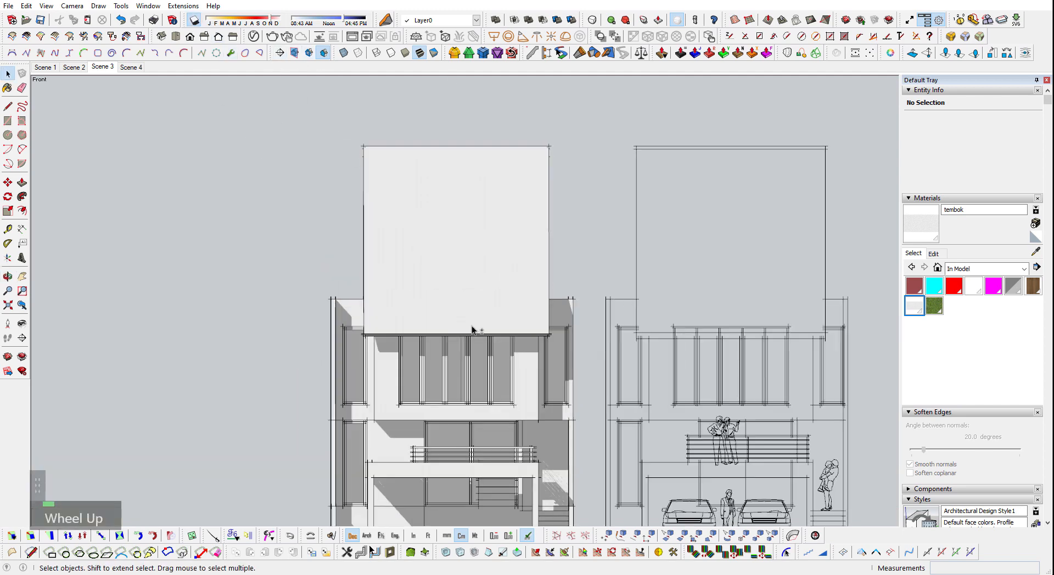
pyautogui.keyDown('shift'); pyautogui.moveTo(471, 330); pyautogui.dragTo(416, 287, button='middle'); pyautogui.keyUp('shift')
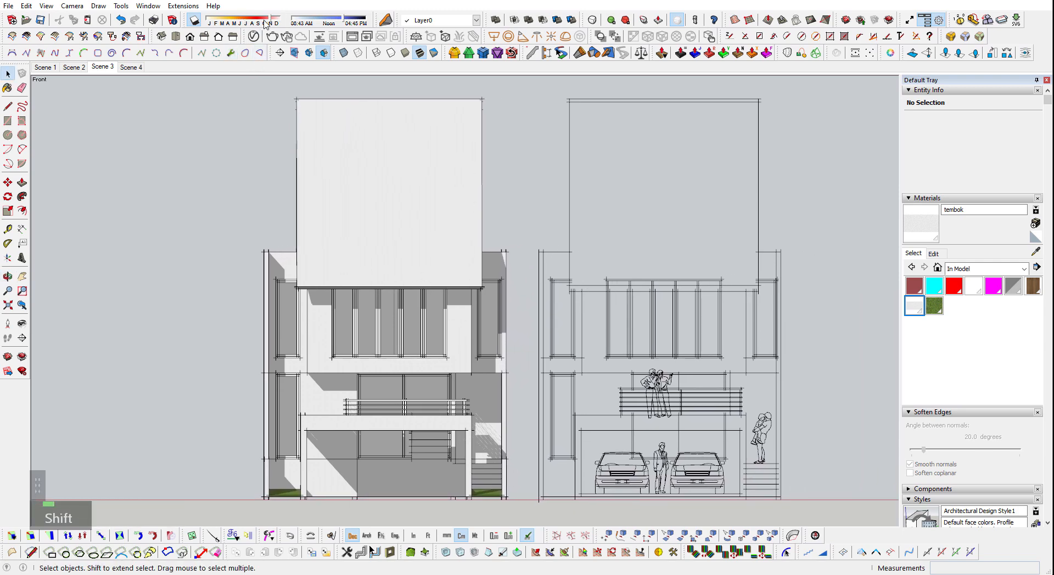
pyautogui.moveTo(268, 18); pyautogui.dragTo(278, 21)
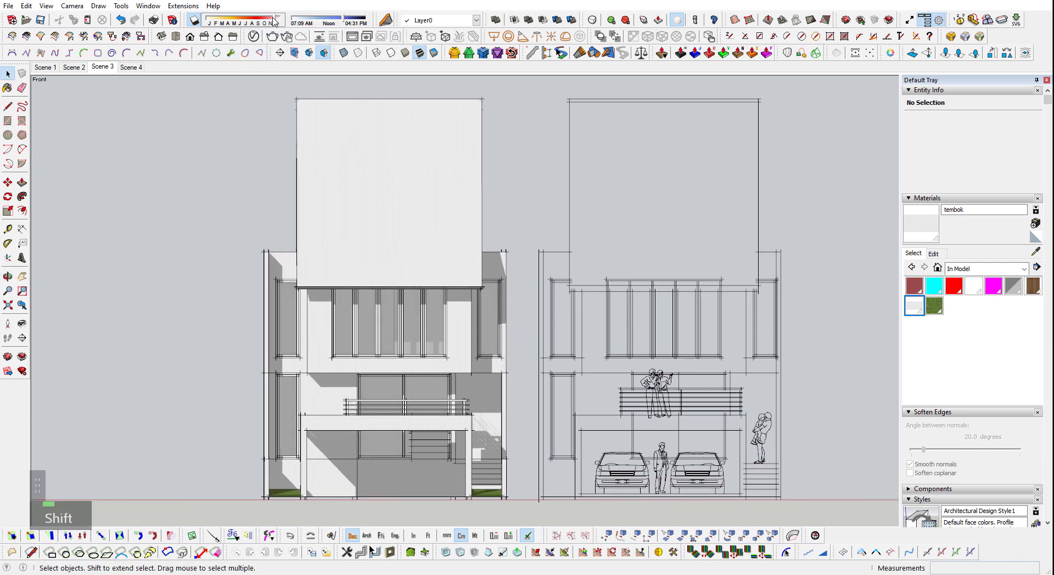
pyautogui.moveTo(346, 23); pyautogui.dragTo(343, 23)
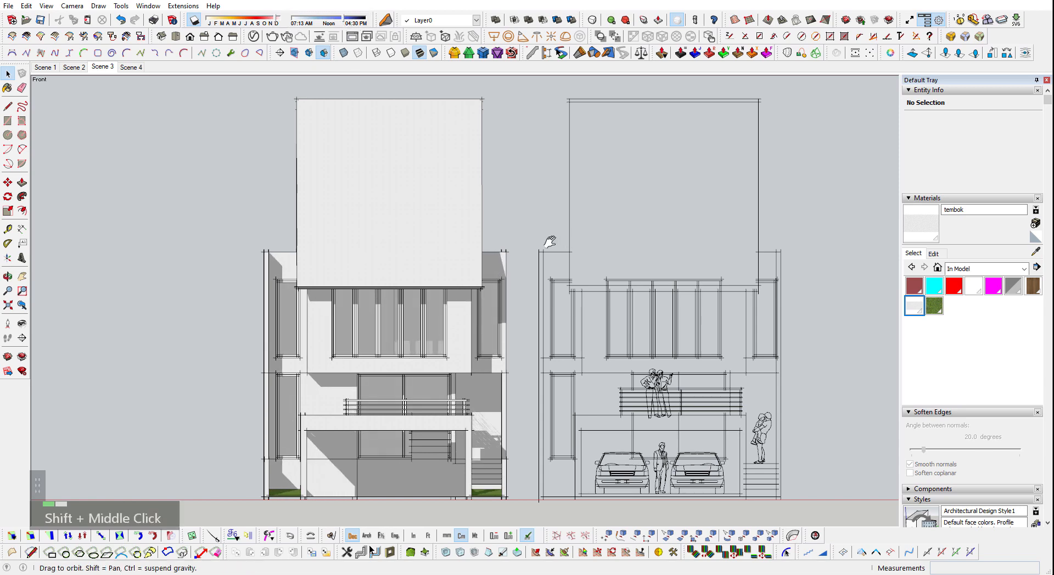
pyautogui.scroll(1, 515, 259)
pyautogui.keyDown('shift'); pyautogui.moveTo(548, 235); pyautogui.dragTo(529, 277, button='middle'); pyautogui.keyUp('shift')
pyautogui.scroll(-2, 516, 262)
pyautogui.press('z')
pyautogui.moveTo(466, 367); pyautogui.dragTo(462, 362)
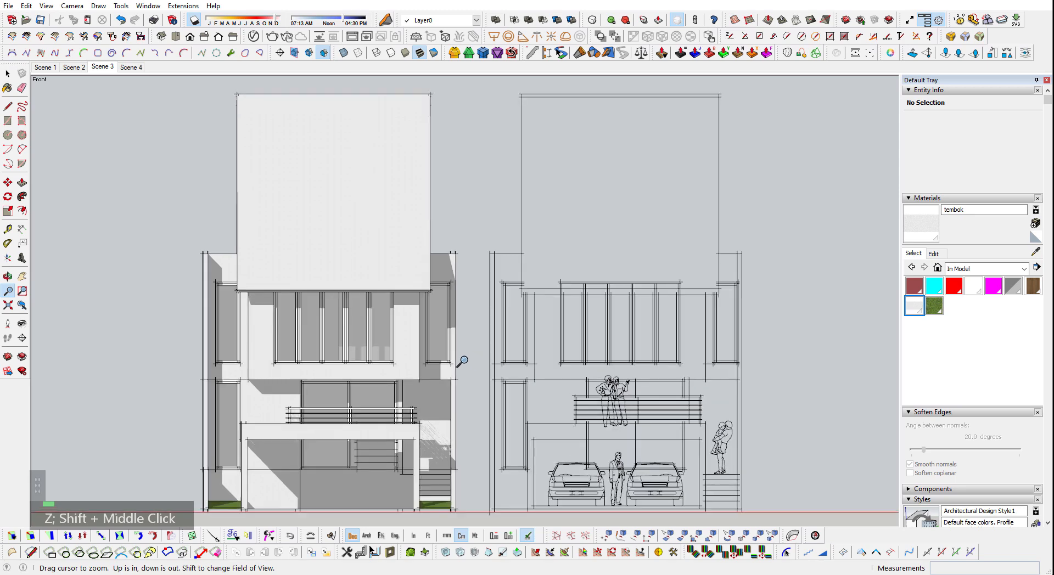
pyautogui.press('space')
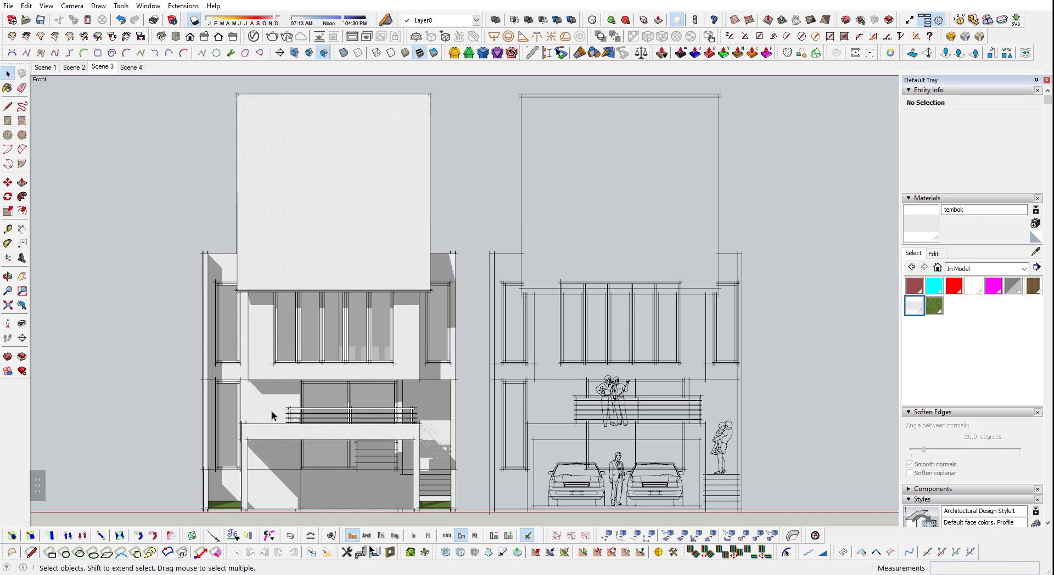
# - Delete the elevation drawing standing beside the house and bring the whole house into view
pyautogui.moveTo(273, 399); pyautogui.dragTo(560, 365, button='middle')
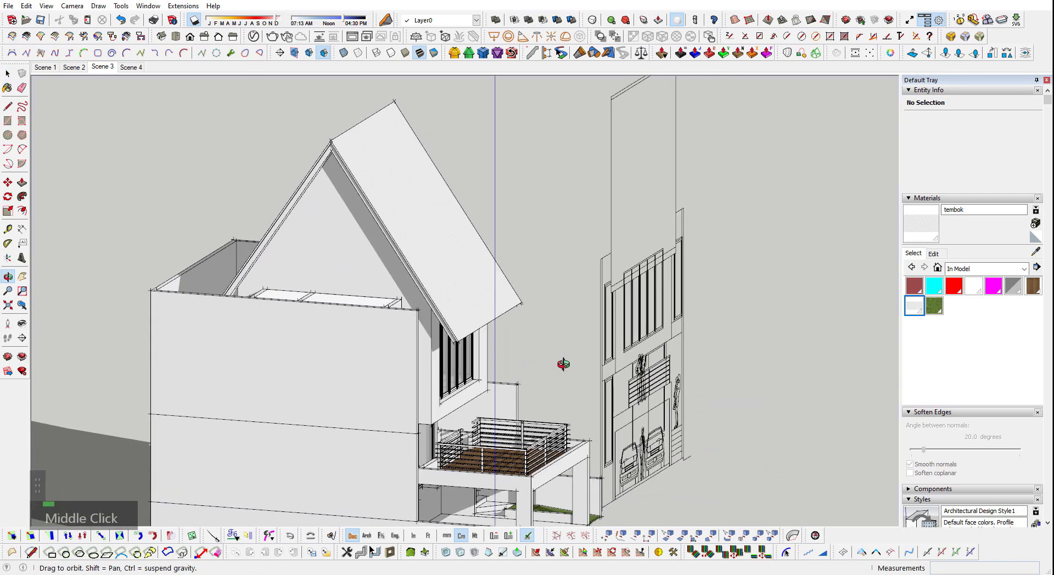
pyautogui.scroll(-3, 292, 401)
pyautogui.scroll(-2, 292, 401)
pyautogui.scroll(5, 724, 278)
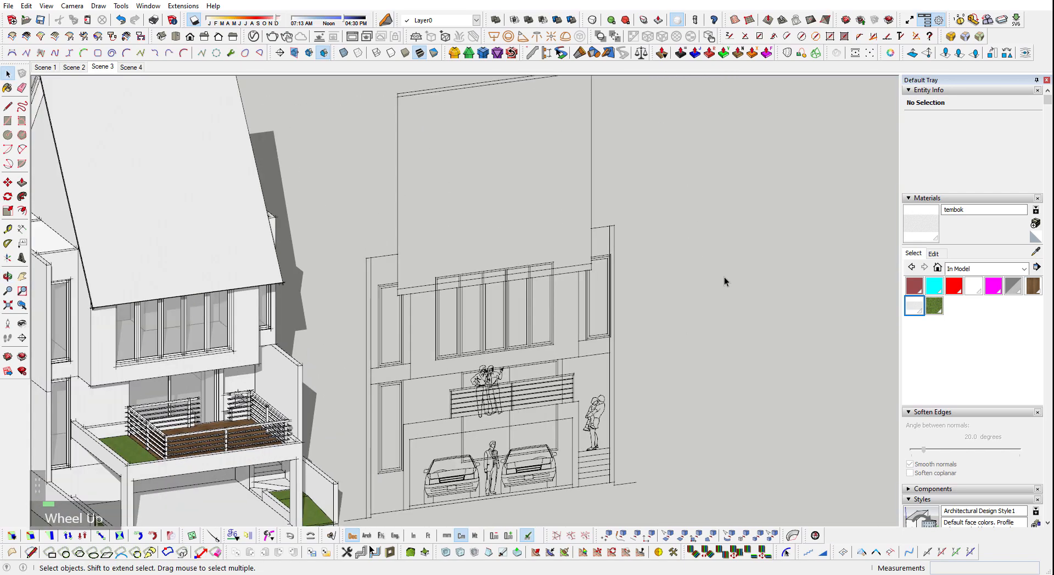
pyautogui.click(448, 421)
pyautogui.press('Delete')
pyautogui.hotkey('shift', 'z')
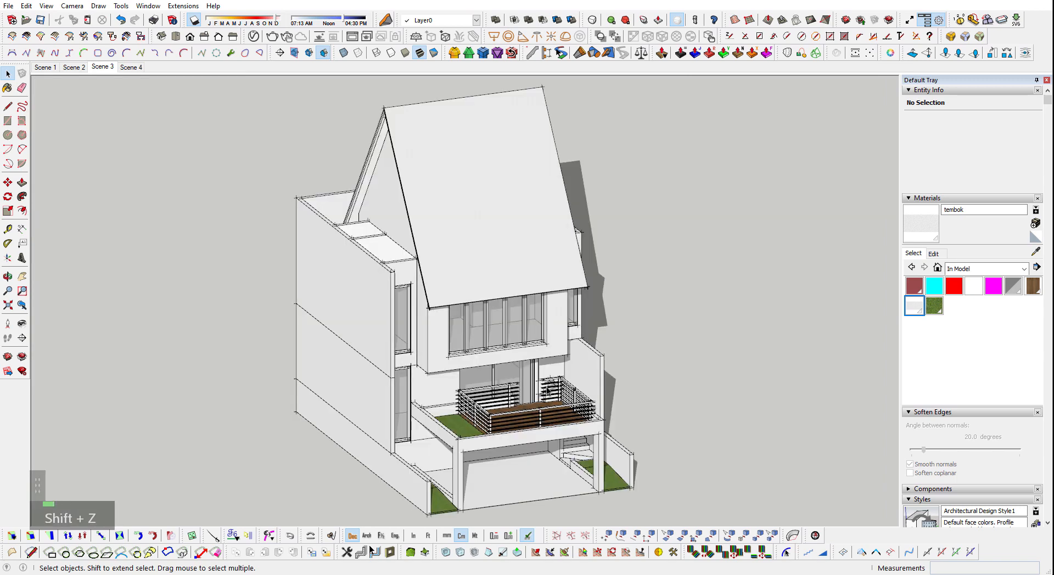
# - Run CleanUp on the whole model, purging unused items, merging coplanar faces, repairing split edges and erasing stray edges
pyautogui.hotkey('ctrl', 'shift', 'c')
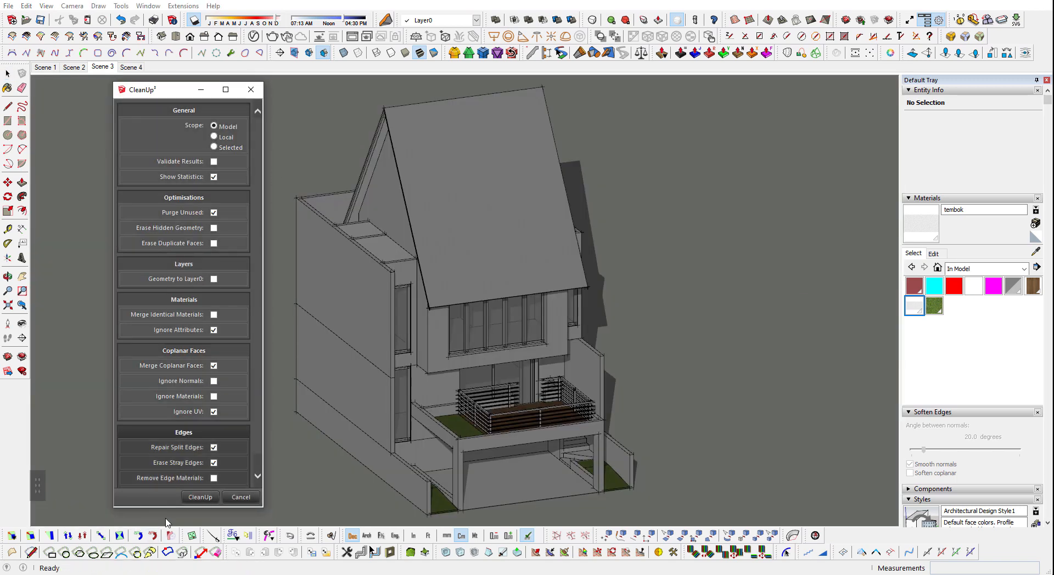
pyautogui.click(200, 497)
pyautogui.press('space')
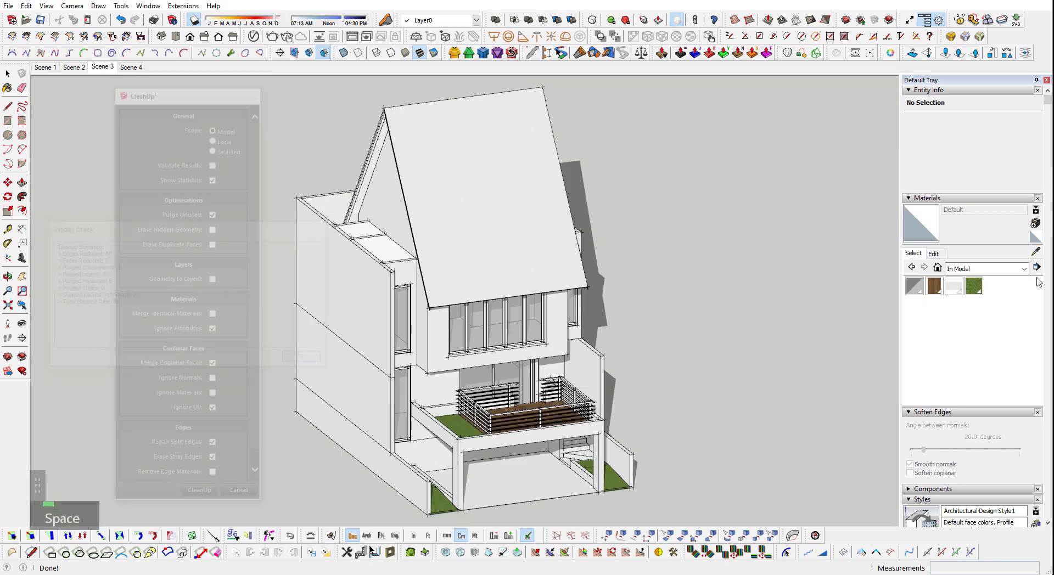
# - Select the entire house and move it from its distant location to near the axes origin
pyautogui.scroll(-10, 825, 373)
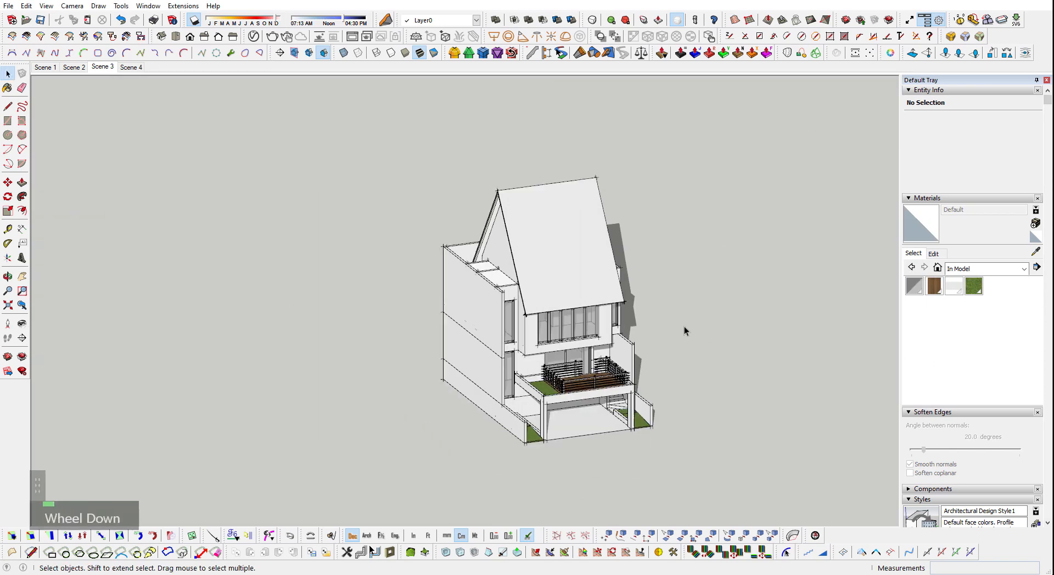
pyautogui.moveTo(507, 152); pyautogui.dragTo(859, 399)
pyautogui.scroll(1, 582, 289)
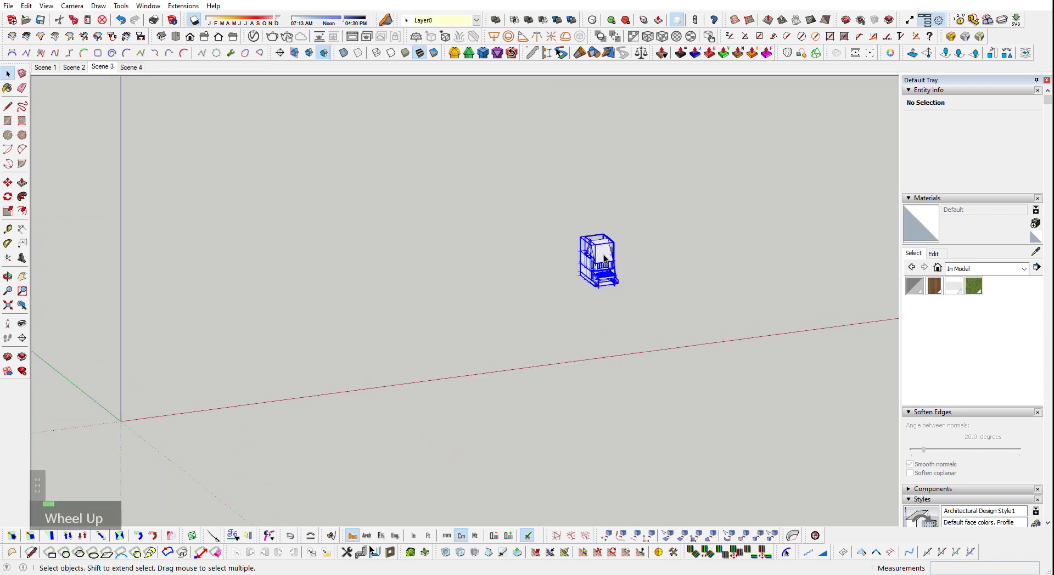
pyautogui.press('m')
pyautogui.scroll(4, 591, 291)
pyautogui.click(590, 287)
pyautogui.keyDown('shift'); pyautogui.moveTo(189, 437); pyautogui.dragTo(854, 212, button='middle'); pyautogui.keyUp('shift')
pyautogui.keyDown('shift'); pyautogui.scroll(-1, 851, 214); pyautogui.keyUp('shift')
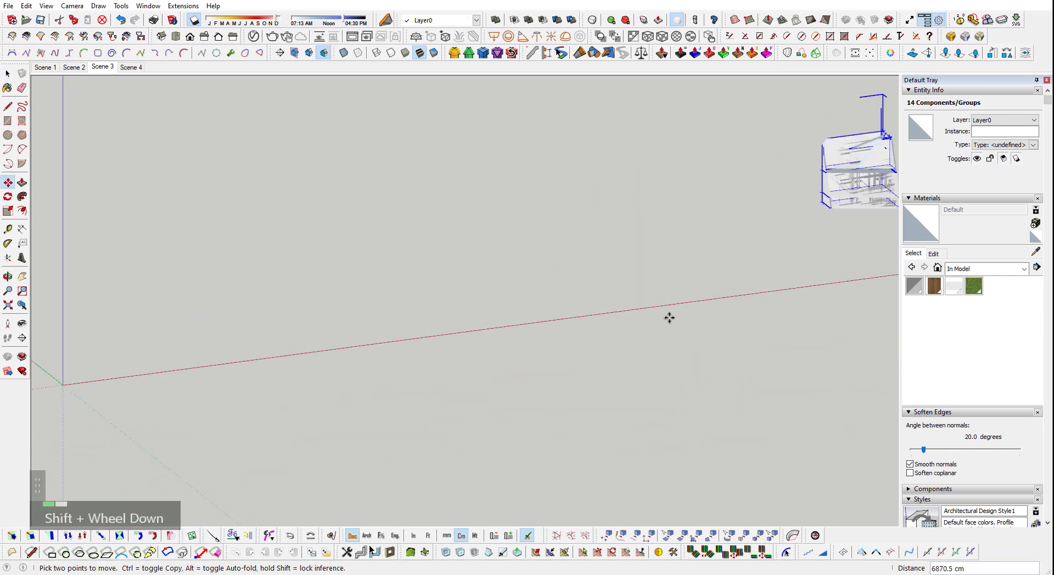
pyautogui.keyDown('shift'); pyautogui.moveTo(250, 386); pyautogui.dragTo(642, 422, button='middle'); pyautogui.keyUp('shift')
pyautogui.hotkey('shift', 'z')
pyautogui.scroll(-2, 625, 300)
pyautogui.scroll(4, 582, 329)
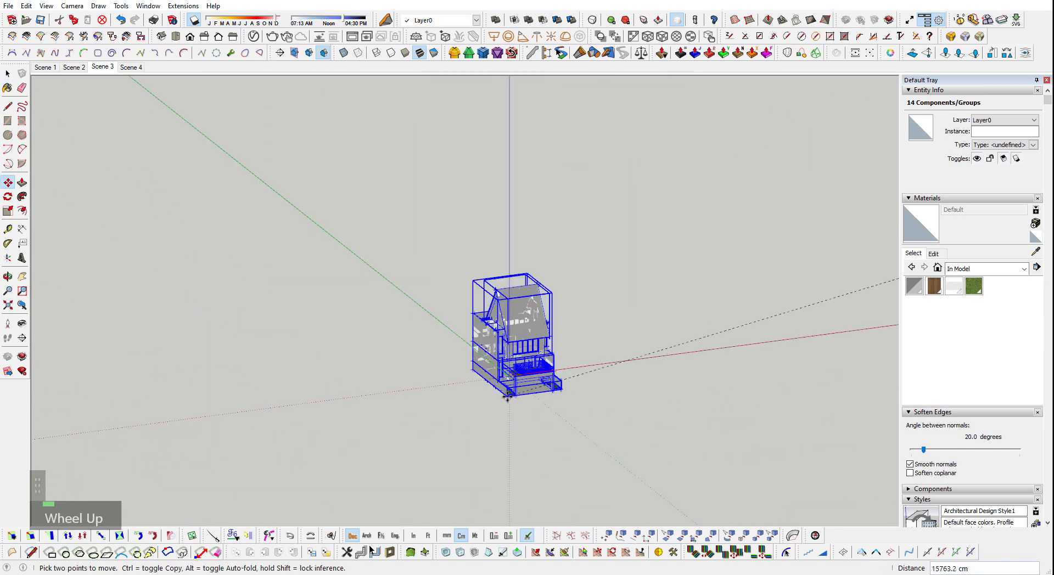
# - Move the selected house by the bottom corner of its front side wall toward the axes origin
pyautogui.moveTo(547, 358); pyautogui.dragTo(572, 393, button='middle')
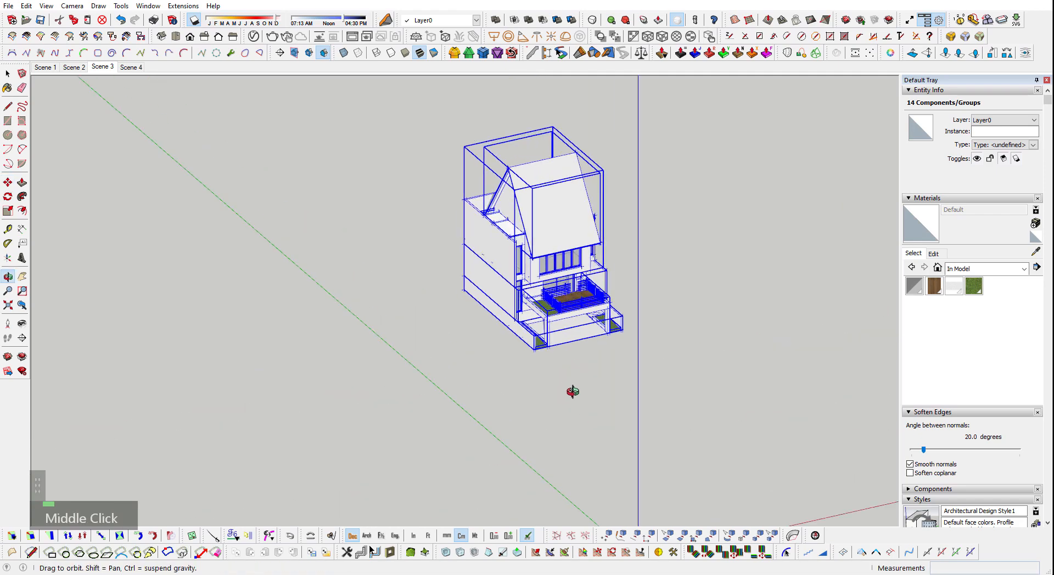
pyautogui.scroll(2, 529, 350)
pyautogui.scroll(3, 528, 347)
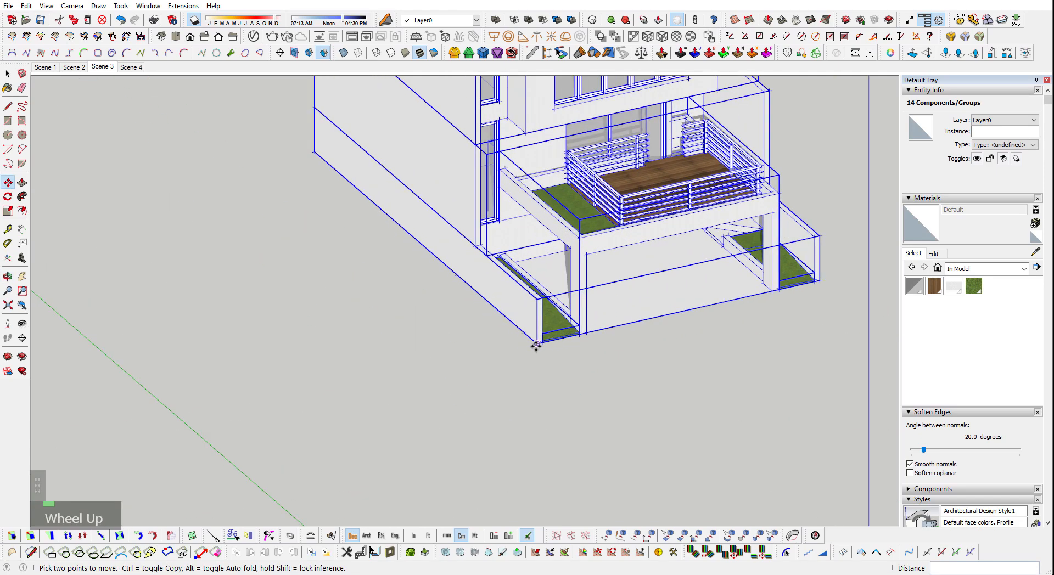
pyautogui.click(537, 345)
pyautogui.scroll(-4, 539, 231)
pyautogui.keyDown('shift'); pyautogui.moveTo(711, 475); pyautogui.dragTo(500, 338, button='middle'); pyautogui.keyUp('shift')
pyautogui.scroll(4, 425, 339)
pyautogui.moveTo(424, 340); pyautogui.dragTo(499, 375, button='middle')
pyautogui.scroll(-3, 366, 251)
pyautogui.scroll(-4, 365, 250)
pyautogui.scroll(1, 603, 433)
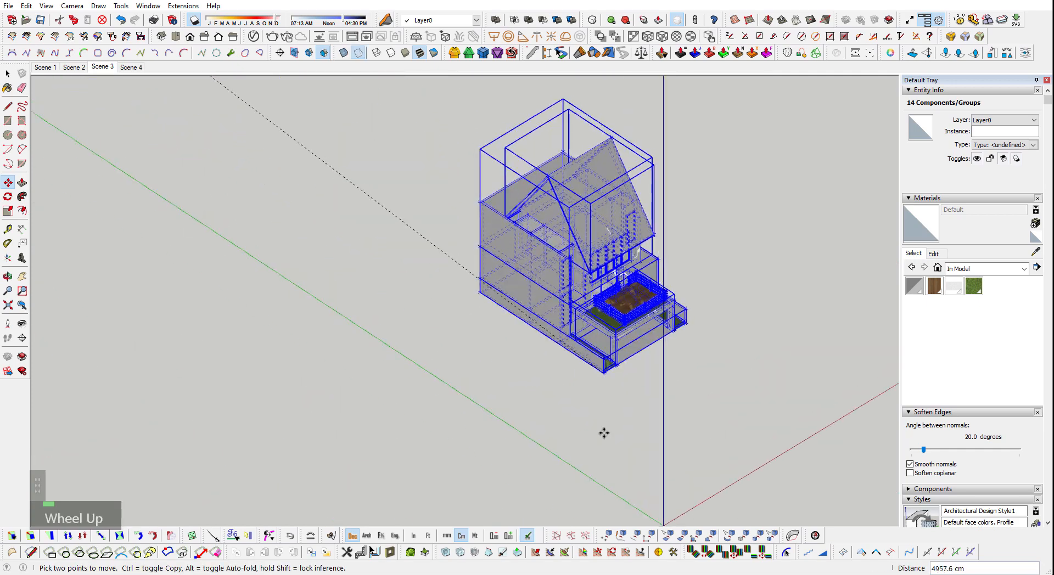
pyautogui.scroll(-1, 574, 377)
pyautogui.scroll(1, 626, 443)
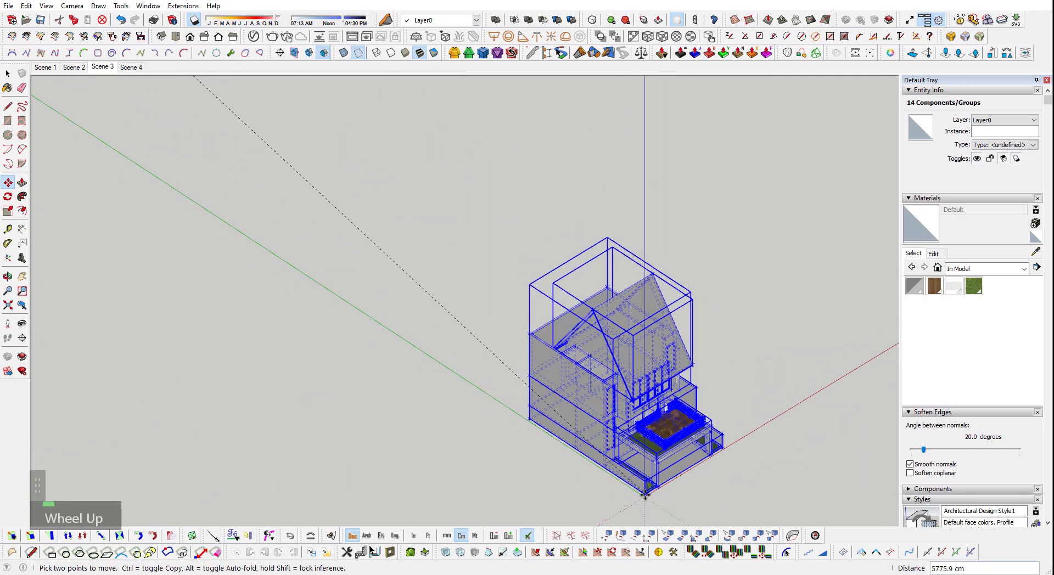
# - Switch to the top view and move the selected house next to the axes origin
pyautogui.moveTo(612, 425); pyautogui.dragTo(500, 320, button='middle')
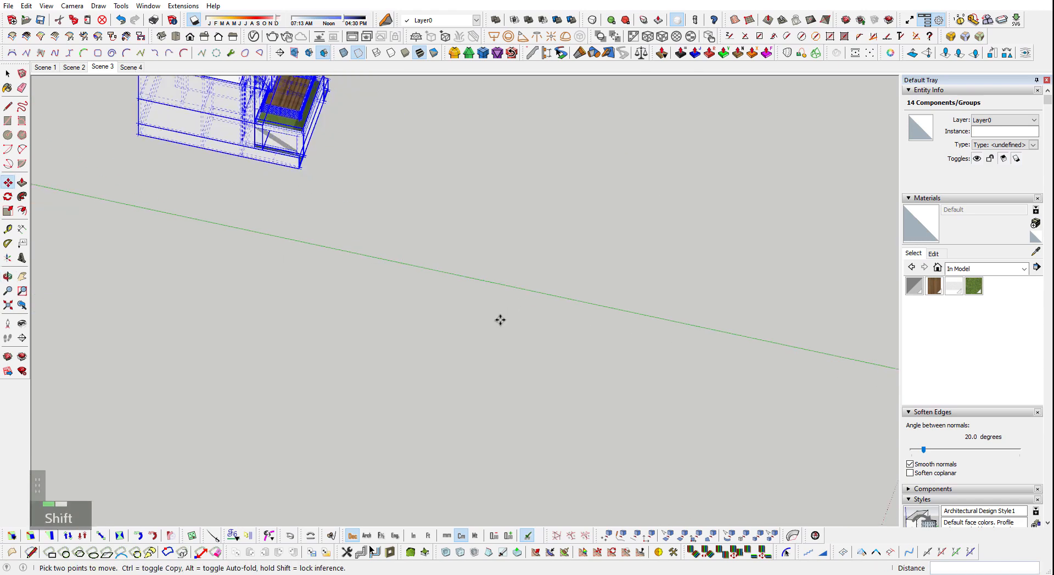
pyautogui.scroll(-2, 390, 367)
pyautogui.scroll(1, 631, 324)
pyautogui.press('l')
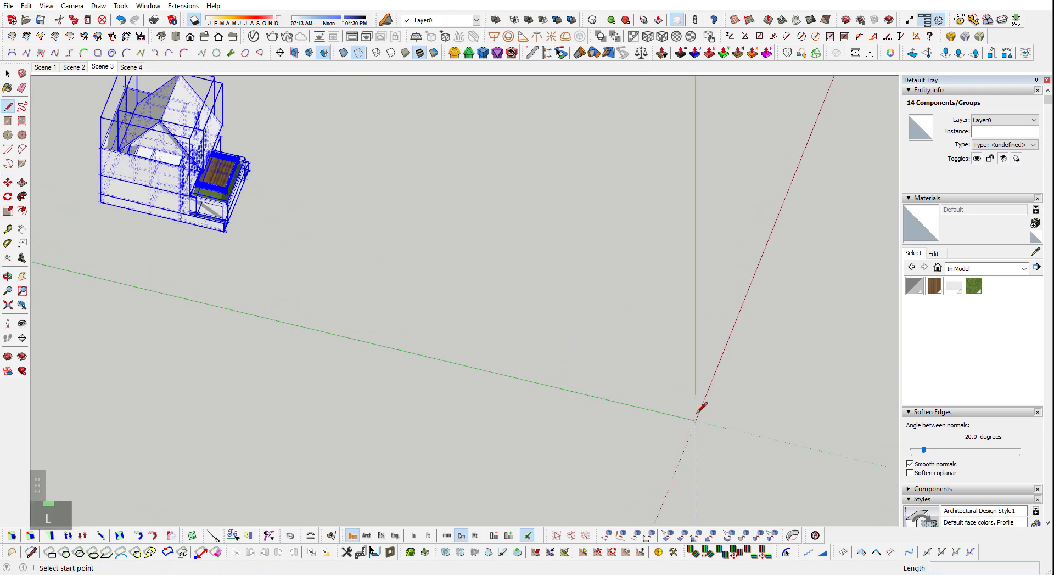
pyautogui.moveTo(703, 413); pyautogui.dragTo(608, 443, button='middle')
pyautogui.hotkey('shift', 'z')
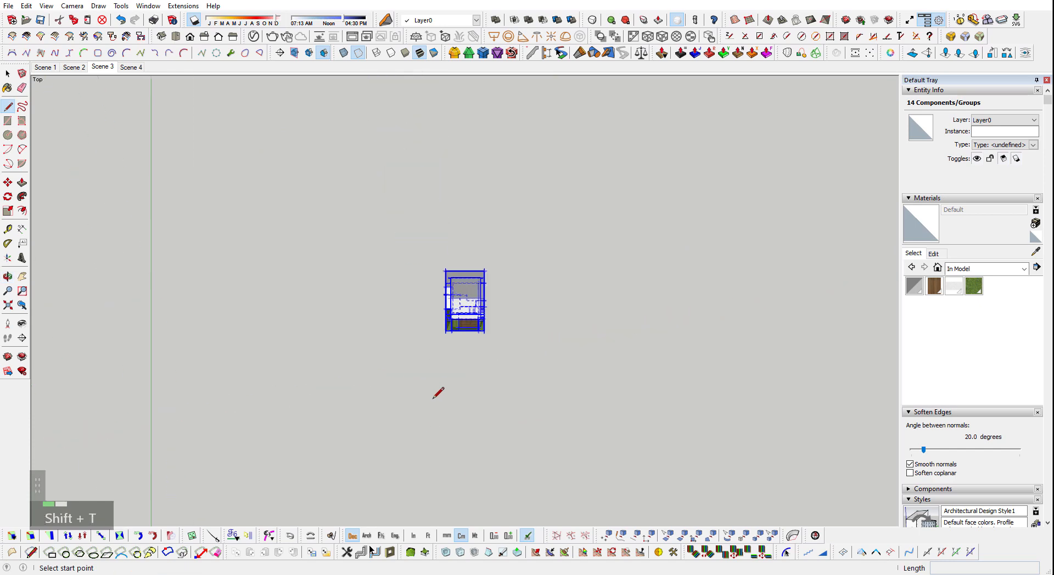
pyautogui.press('t')
pyautogui.scroll(-3, 593, 281)
pyautogui.scroll(-4, 658, 237)
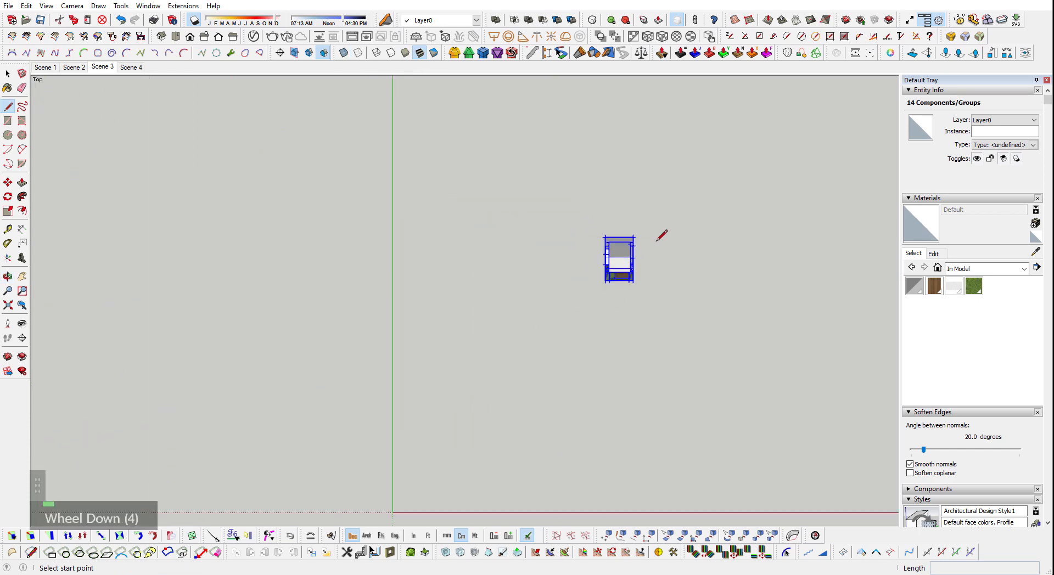
pyautogui.press('space')
pyautogui.press('m')
pyautogui.click(666, 230)
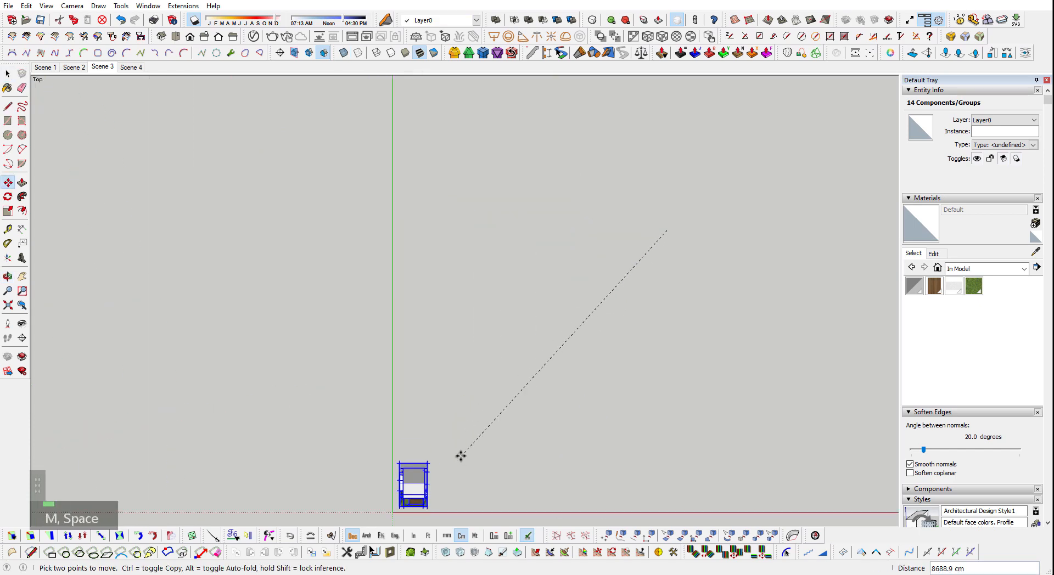
pyautogui.click(461, 456)
# - Try to move the house by its front bottom corner onto the axes origin
pyautogui.moveTo(461, 456); pyautogui.dragTo(706, 236, button='middle')
pyautogui.scroll(1, 572, 423)
pyautogui.hotkey('shift', 'z')
pyautogui.scroll(1, 533, 511)
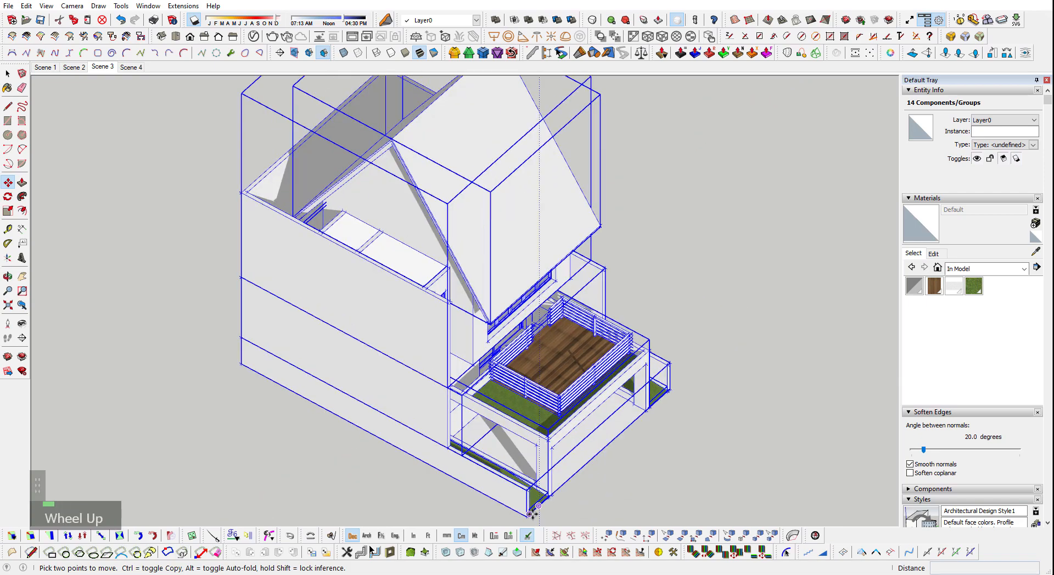
pyautogui.scroll(2, 531, 513)
pyautogui.scroll(-1, 523, 511)
pyautogui.keyDown('shift'); pyautogui.moveTo(579, 192); pyautogui.dragTo(561, 389, button='middle'); pyautogui.keyUp('shift')
pyautogui.scroll(1, 512, 247)
pyautogui.scroll(4, 508, 269)
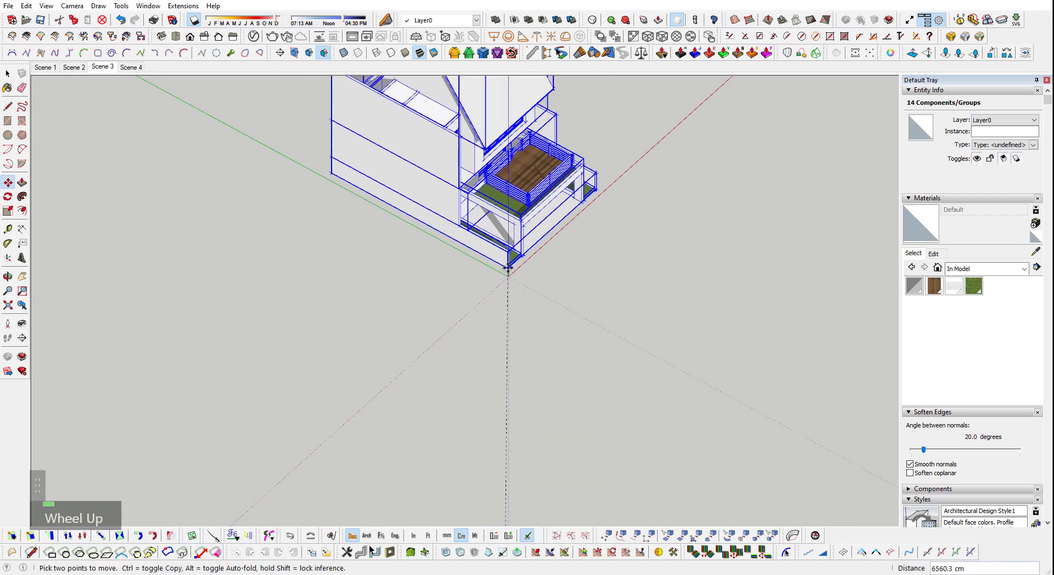
pyautogui.press('k')
pyautogui.press('k')
pyautogui.scroll(-2, 506, 263)
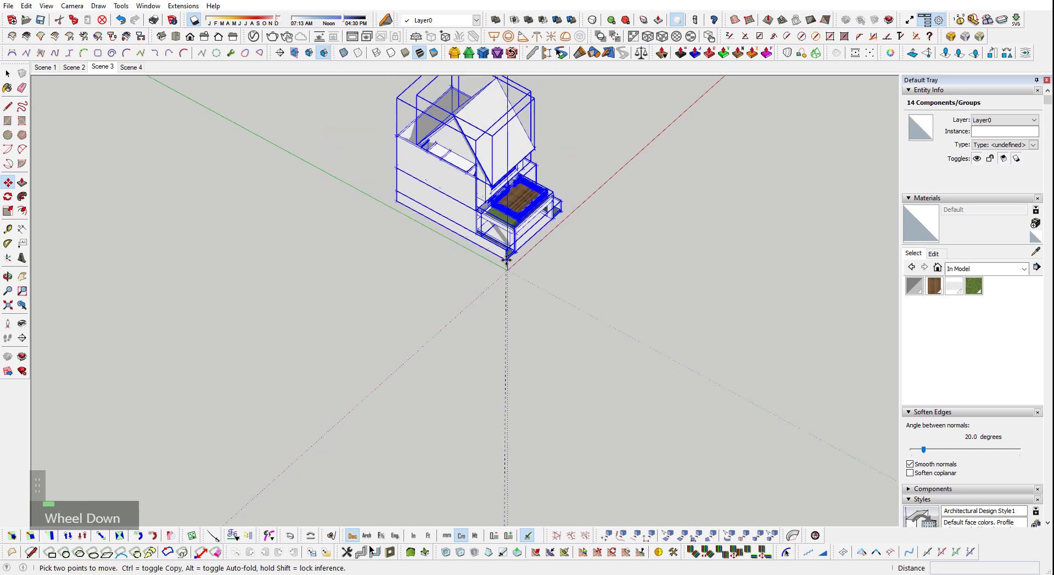
# - Examine the house's position relative to the axes origin with the Line tool active
pyautogui.press('space')
pyautogui.press('l')
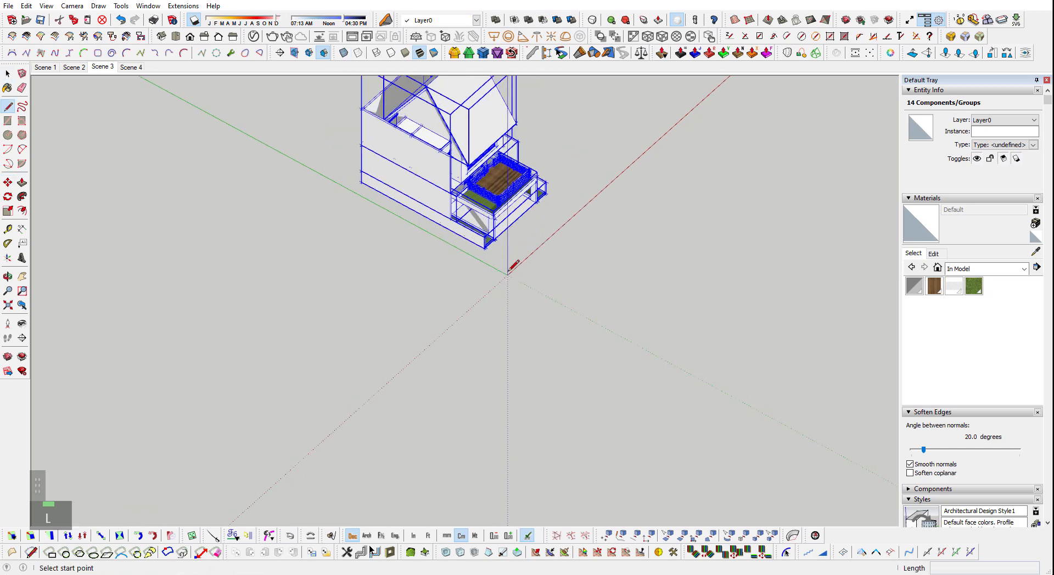
pyautogui.scroll(3, 508, 274)
pyautogui.press('Escape')
pyautogui.moveTo(509, 277); pyautogui.dragTo(442, 313, button='middle')
pyautogui.scroll(-2, 440, 315)
pyautogui.scroll(-3, 491, 167)
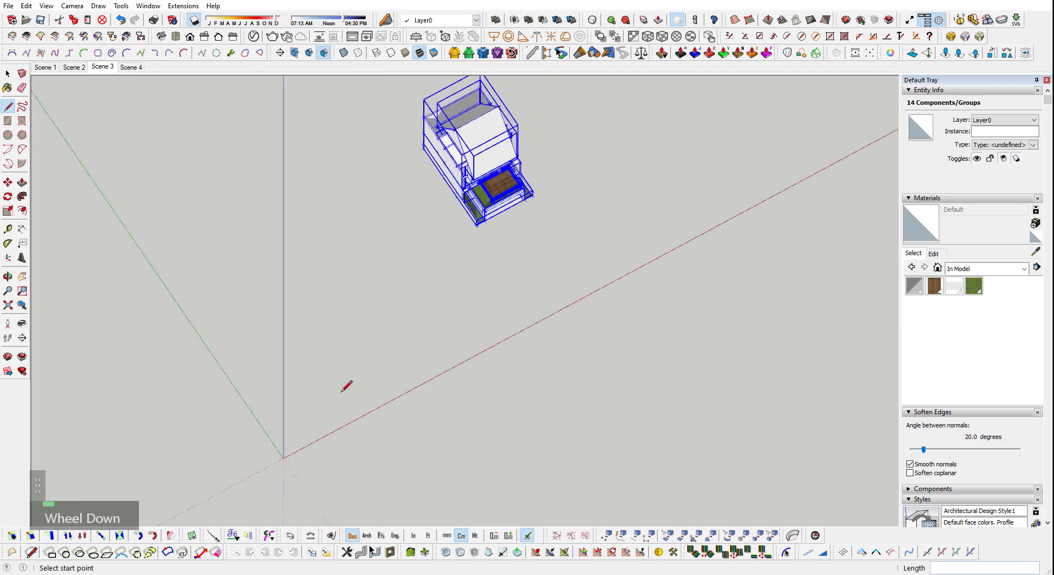
pyautogui.keyDown('shift'); pyautogui.moveTo(319, 431); pyautogui.dragTo(391, 383, button='middle'); pyautogui.keyUp('shift')
pyautogui.scroll(1, 362, 401)
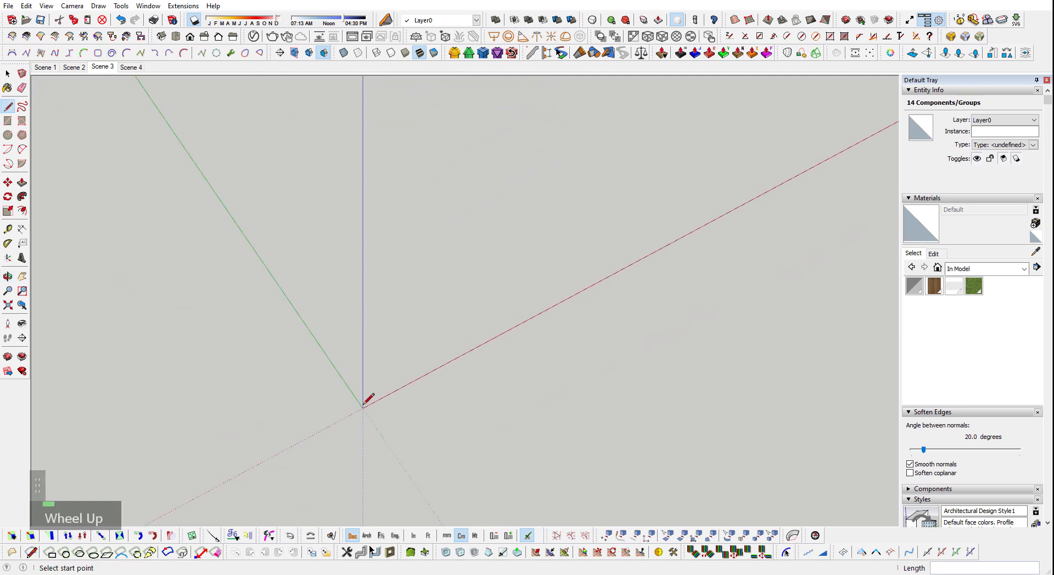
# - Show back edges and inspect the selected house's placement against the axes from several angles
pyautogui.press('k')
pyautogui.scroll(-2, 379, 419)
pyautogui.scroll(-1, 456, 303)
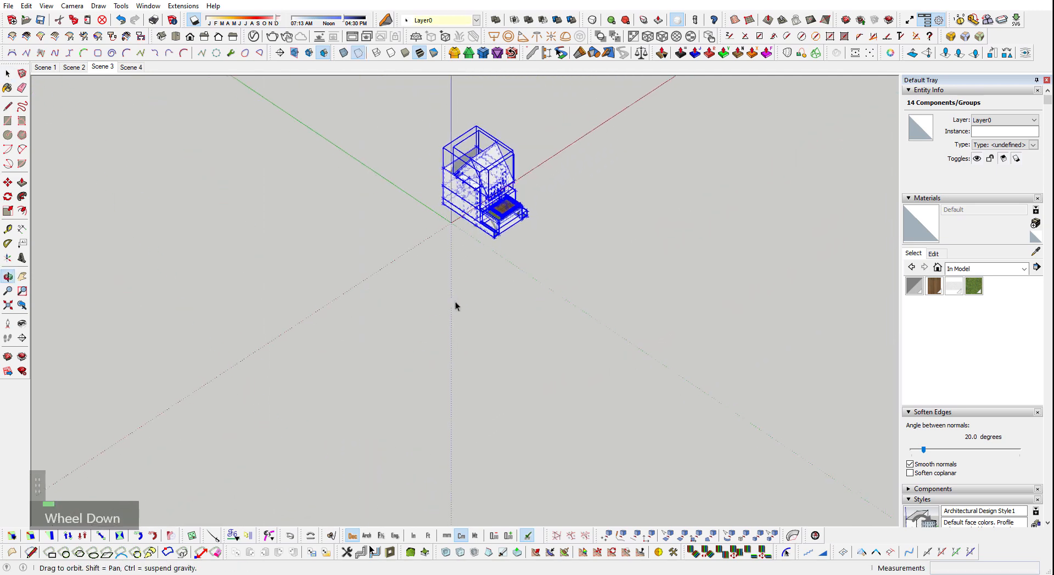
pyautogui.scroll(2, 529, 153)
pyautogui.keyDown('shift'); pyautogui.moveTo(530, 153); pyautogui.dragTo(504, 250, button='middle'); pyautogui.keyUp('shift')
pyautogui.moveTo(503, 250); pyautogui.dragTo(464, 218, button='middle')
pyautogui.moveTo(439, 291); pyautogui.dragTo(489, 242, button='middle')
pyautogui.scroll(-1, 489, 242)
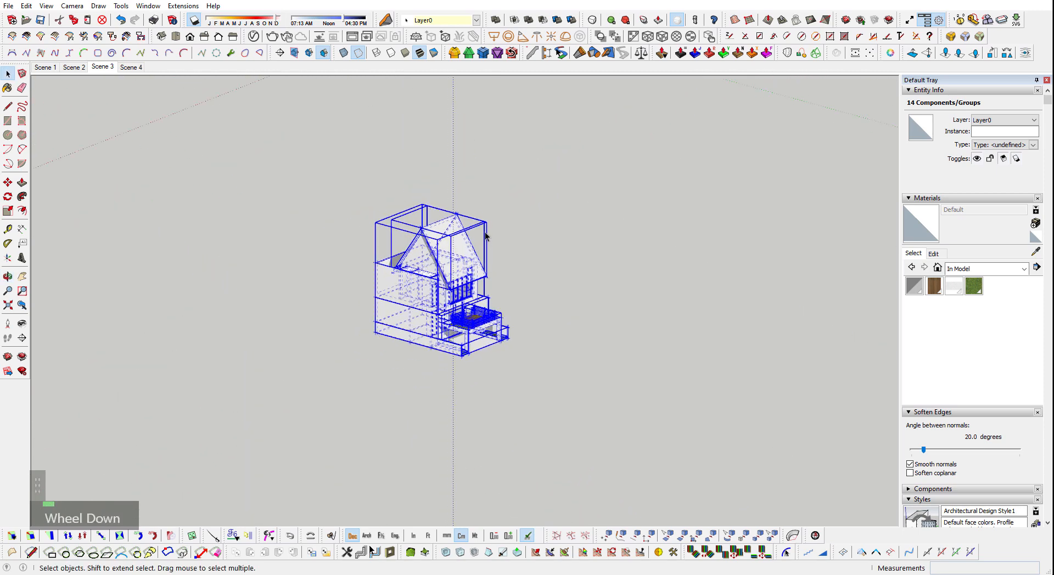
# - Move the selected house toward the origin in the front view, setting its base on the red axis
pyautogui.press('f')
pyautogui.hotkey('shift', 'z')
pyautogui.scroll(-4, 602, 301)
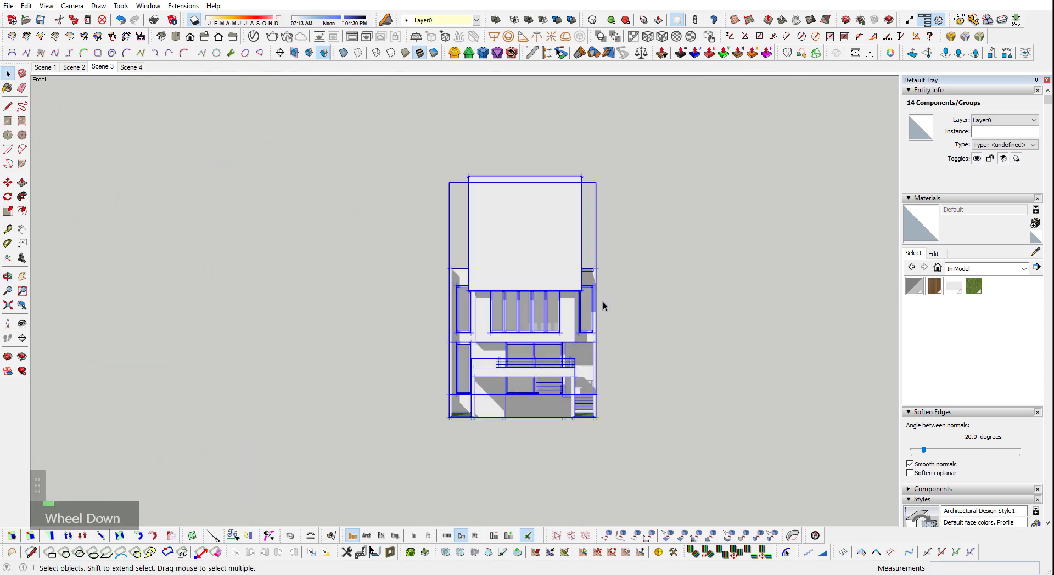
pyautogui.scroll(-2, 633, 450)
pyautogui.press('m')
pyautogui.click(642, 437)
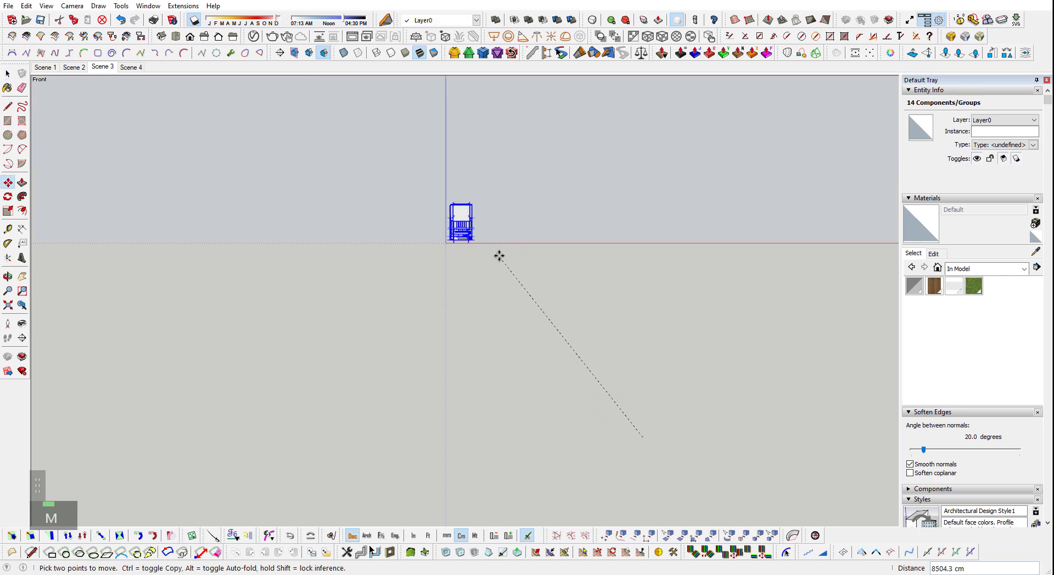
# - Move the selected house by its front bottom corner close to the axes origin
pyautogui.moveTo(499, 256); pyautogui.dragTo(565, 313, button='middle')
pyautogui.scroll(5, 428, 252)
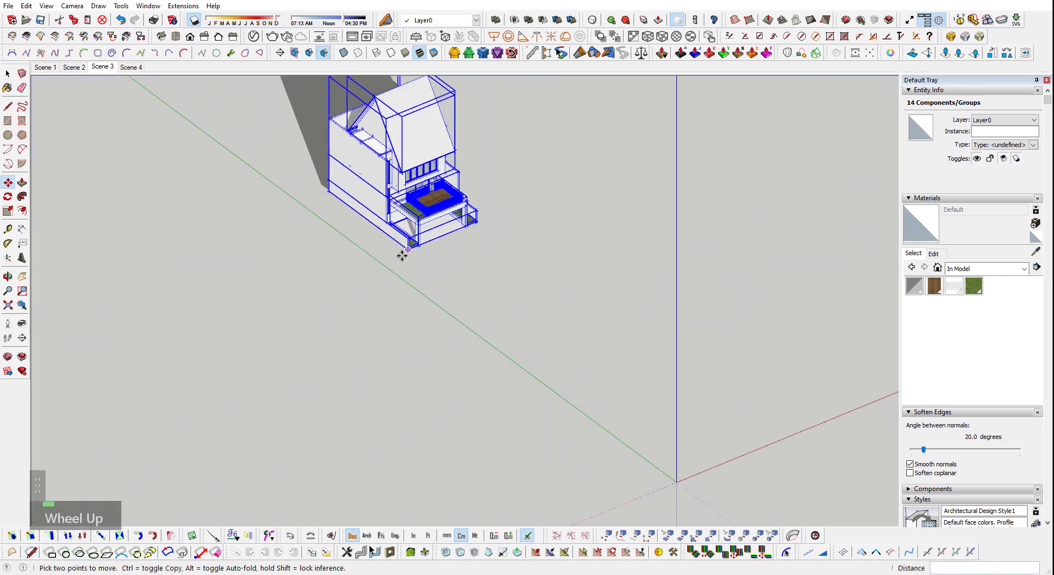
pyautogui.click(407, 250)
pyautogui.scroll(3, 608, 442)
pyautogui.keyDown('shift'); pyautogui.moveTo(722, 502); pyautogui.dragTo(647, 498, button='middle'); pyautogui.keyUp('shift')
pyautogui.scroll(2, 600, 336)
pyautogui.scroll(-2, 563, 391)
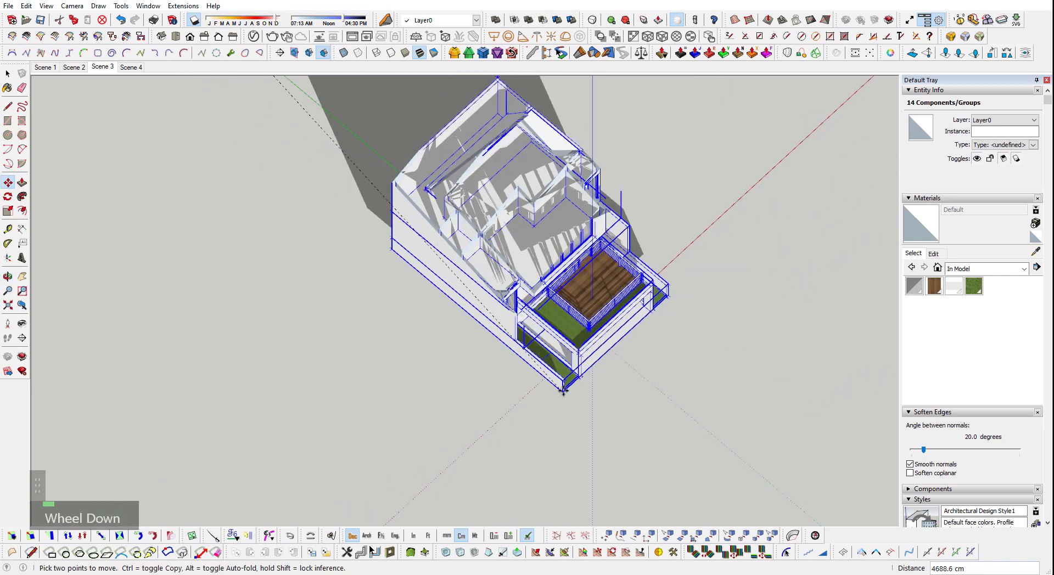
pyautogui.moveTo(570, 390); pyautogui.dragTo(538, 341, button='middle')
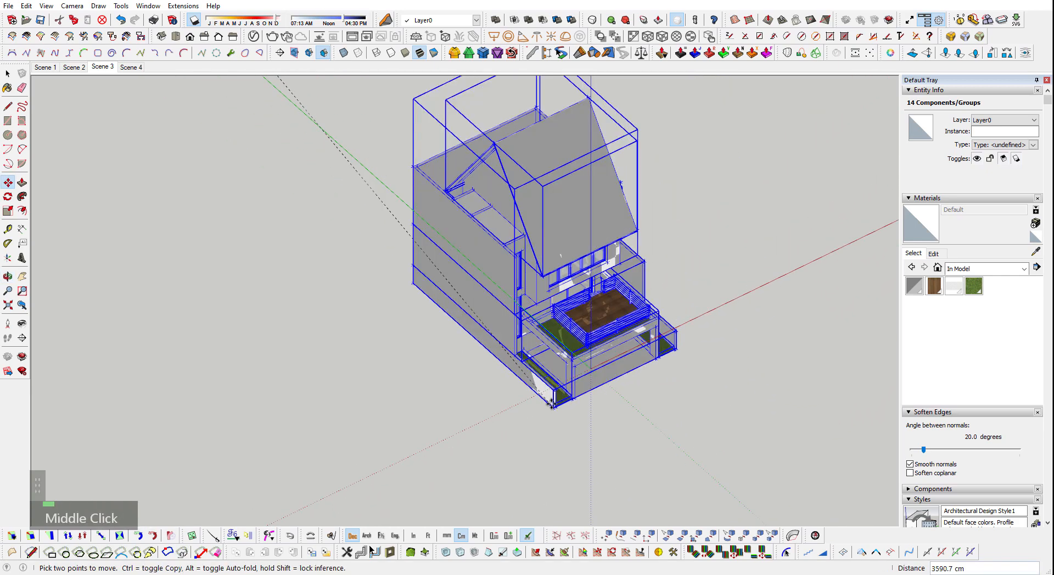
pyautogui.moveTo(552, 405); pyautogui.dragTo(509, 158, button='middle')
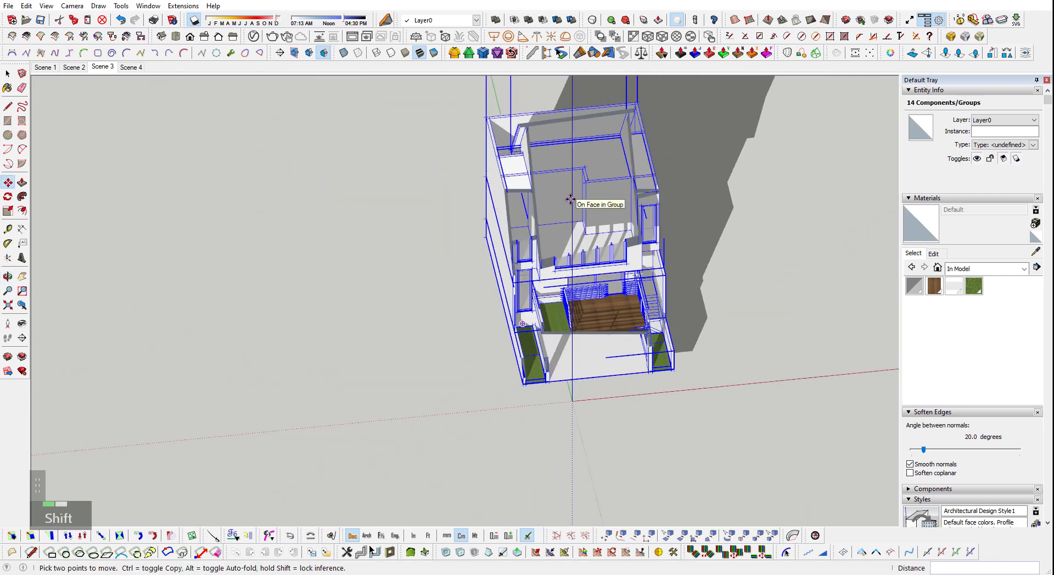
# - Try to snap the selected house's front bottom corner exactly onto the axes origin
pyautogui.hotkey('shift', 'z')
pyautogui.press('space')
pyautogui.moveTo(454, 275); pyautogui.dragTo(483, 442, button='middle')
pyautogui.scroll(5, 483, 443)
pyautogui.press('l')
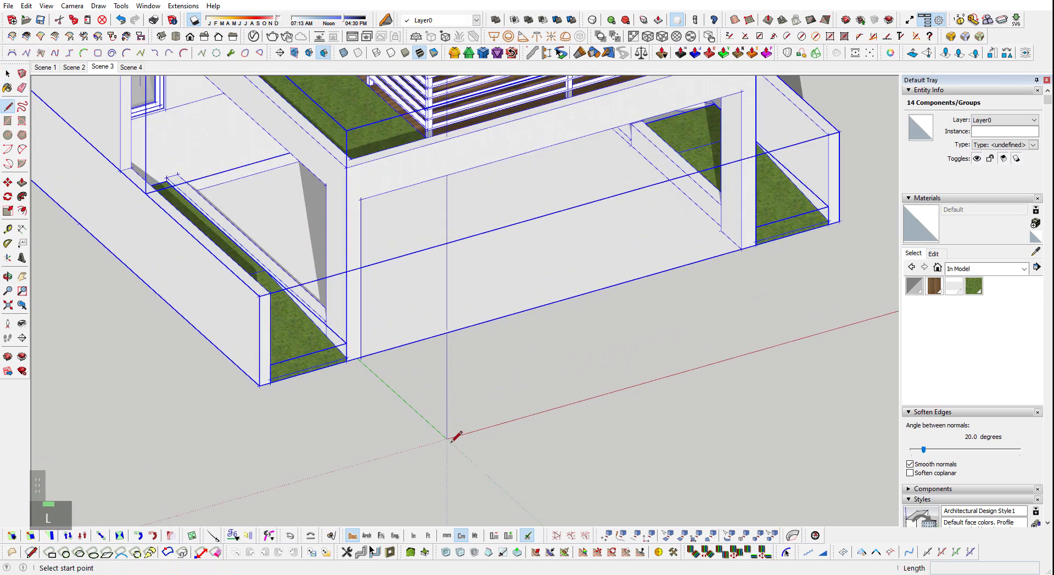
pyautogui.click(446, 439)
pyautogui.press('space')
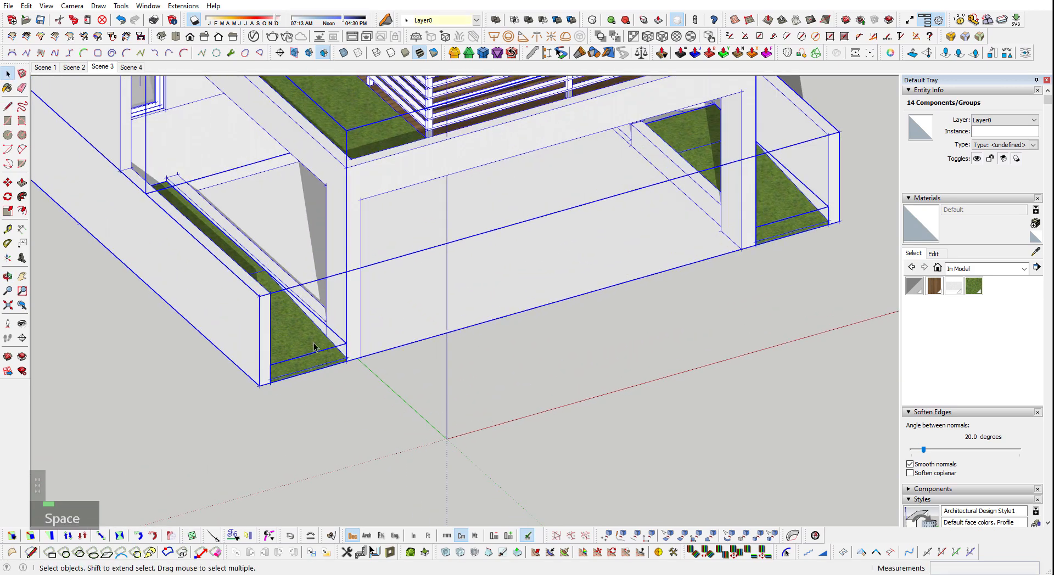
pyautogui.press('m')
pyautogui.click(259, 386)
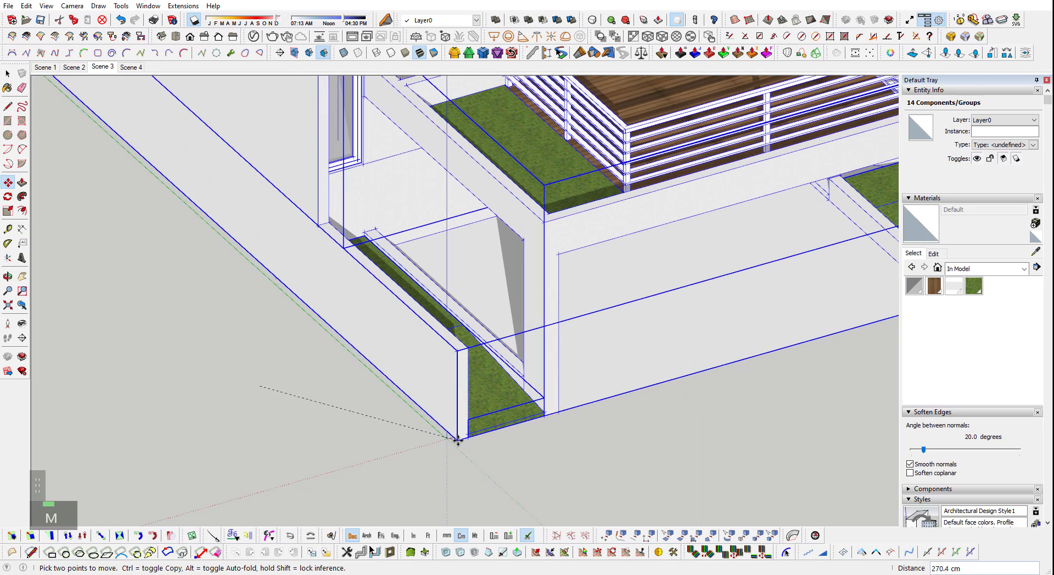
pyautogui.press('ctrl')
pyautogui.press('space')
# - Make a single component from the selected house groups, keeping the default settings
pyautogui.scroll(-3, 447, 439)
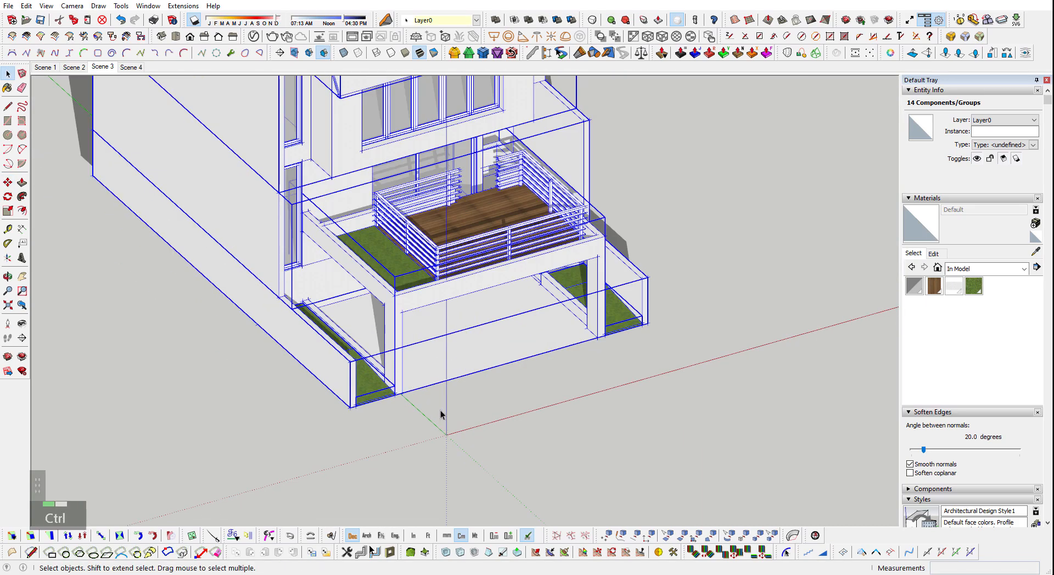
pyautogui.scroll(-3, 444, 388)
pyautogui.rightClick(383, 227)
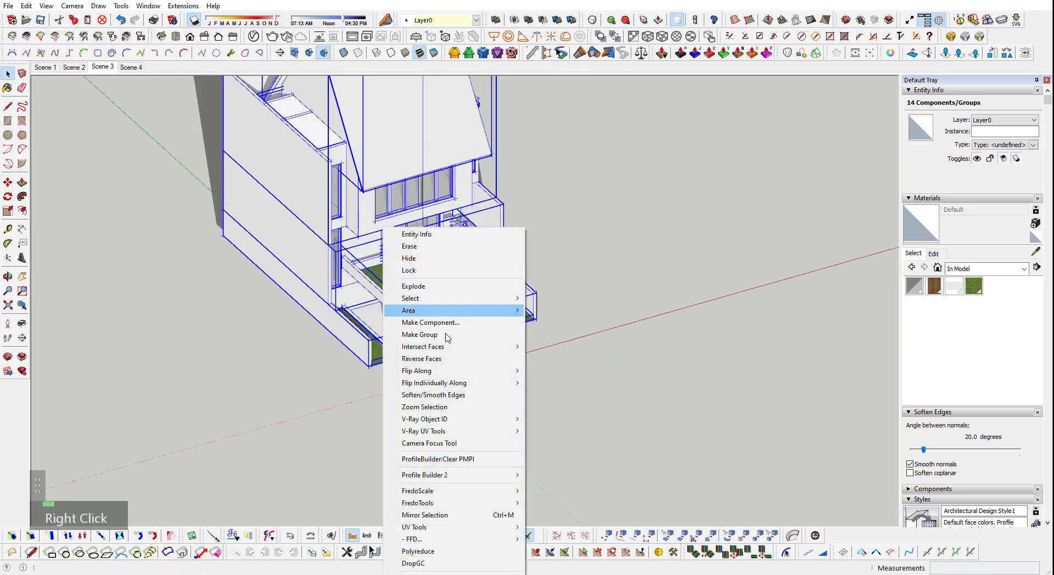
pyautogui.click(430, 323)
pyautogui.press('Return')
# - Move the house component by its front bottom corner onto the axes origin
pyautogui.scroll(5, 363, 393)
pyautogui.press('m')
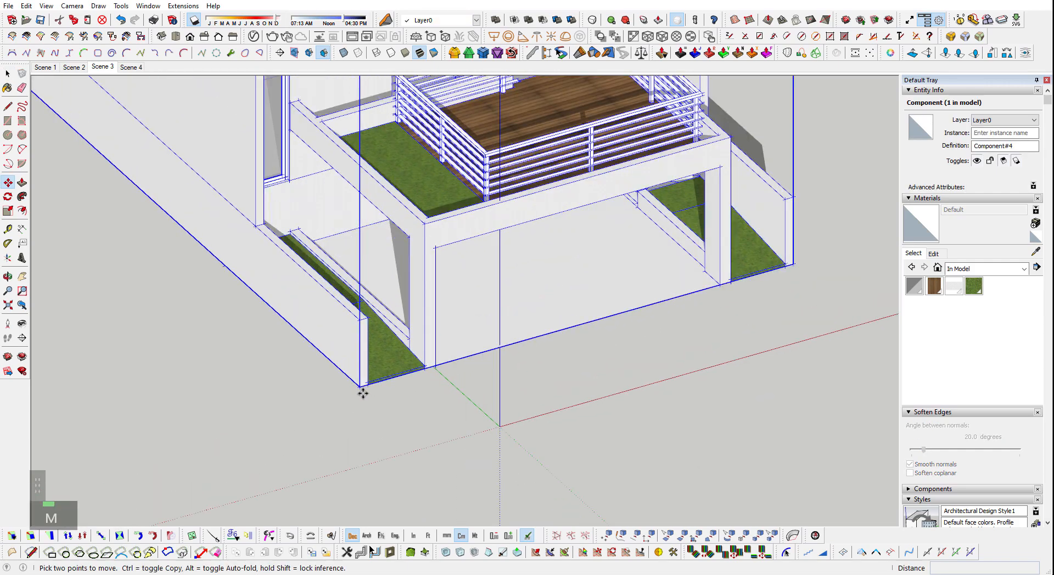
pyautogui.click(359, 383)
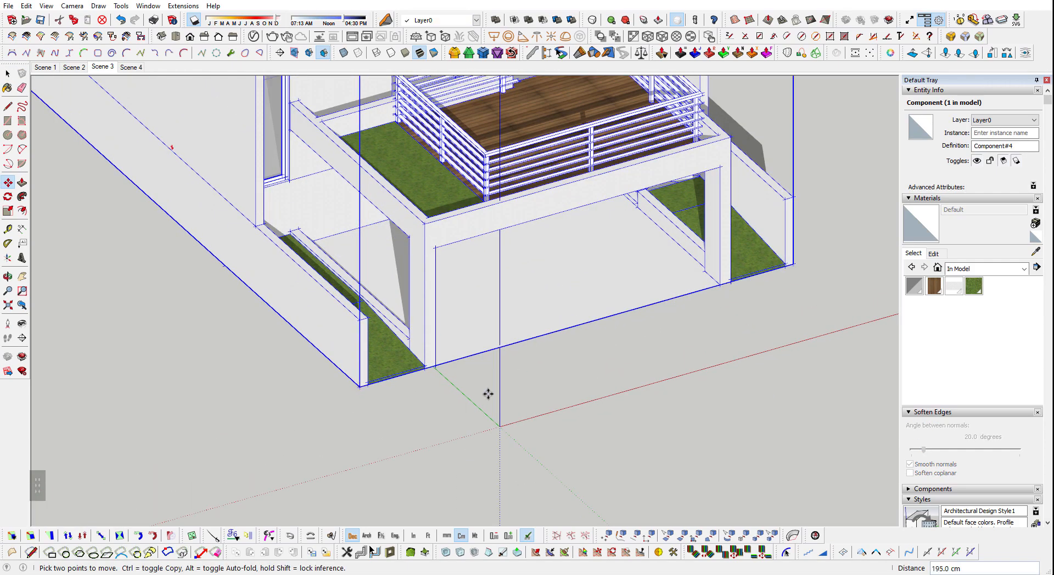
pyautogui.click(499, 422)
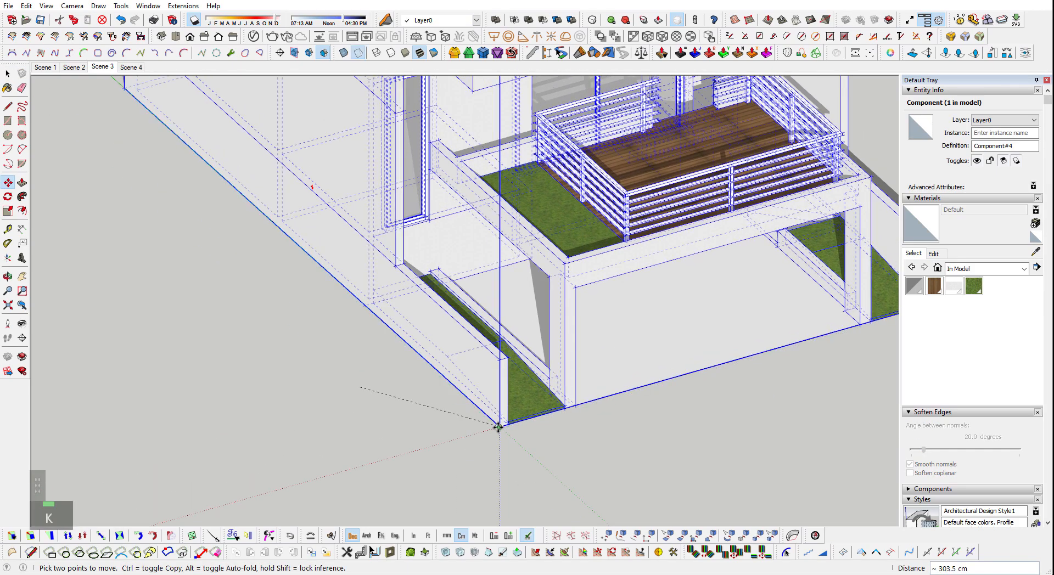
pyautogui.press('space')
# - Mirror the house component across its outer side wall along the red axis, keeping the original
pyautogui.scroll(-3, 428, 413)
pyautogui.moveTo(581, 373); pyautogui.dragTo(541, 277, button='middle')
pyautogui.scroll(2, 541, 277)
pyautogui.rightClick(484, 274)
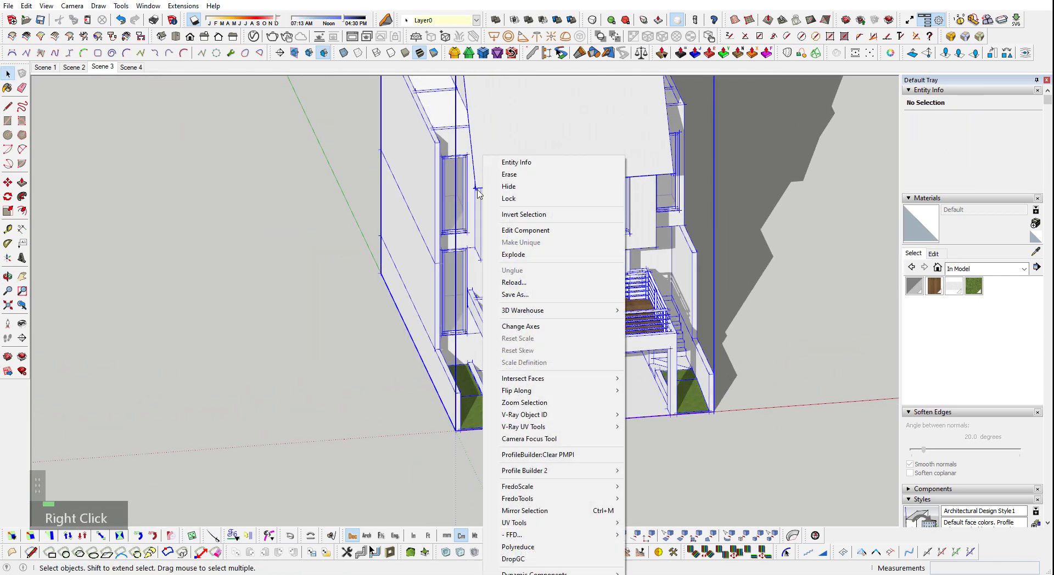
pyautogui.click(587, 514)
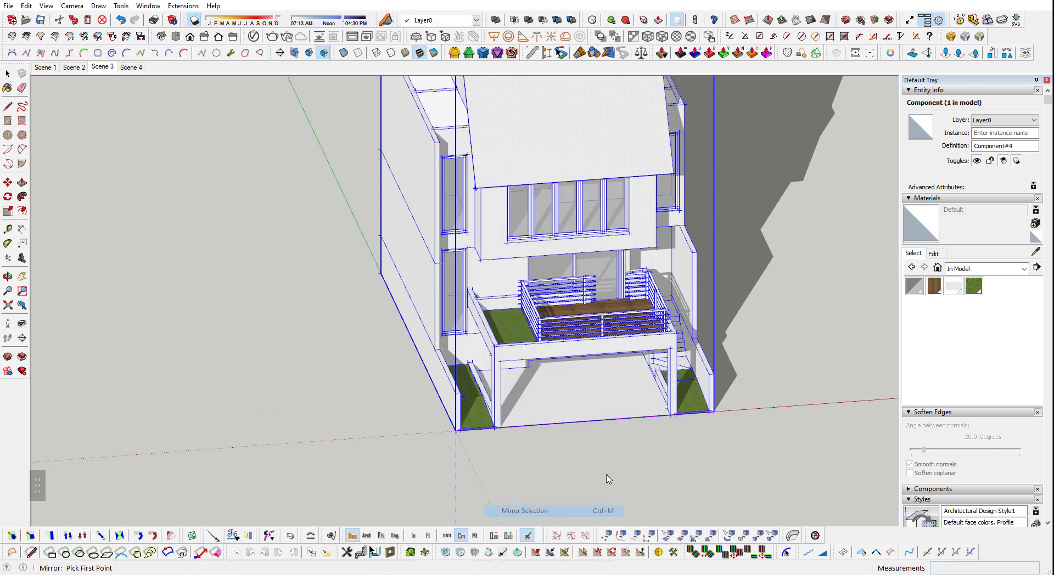
pyautogui.moveTo(665, 386)
pyautogui.keyDown('shift'); pyautogui.mouseDown(button='middle')
pyautogui.moveTo(536, 348)
pyautogui.moveTo(677, 392)
pyautogui.mouseUp(button='middle'); pyautogui.keyUp('shift')
pyautogui.scroll(3, 678, 390)
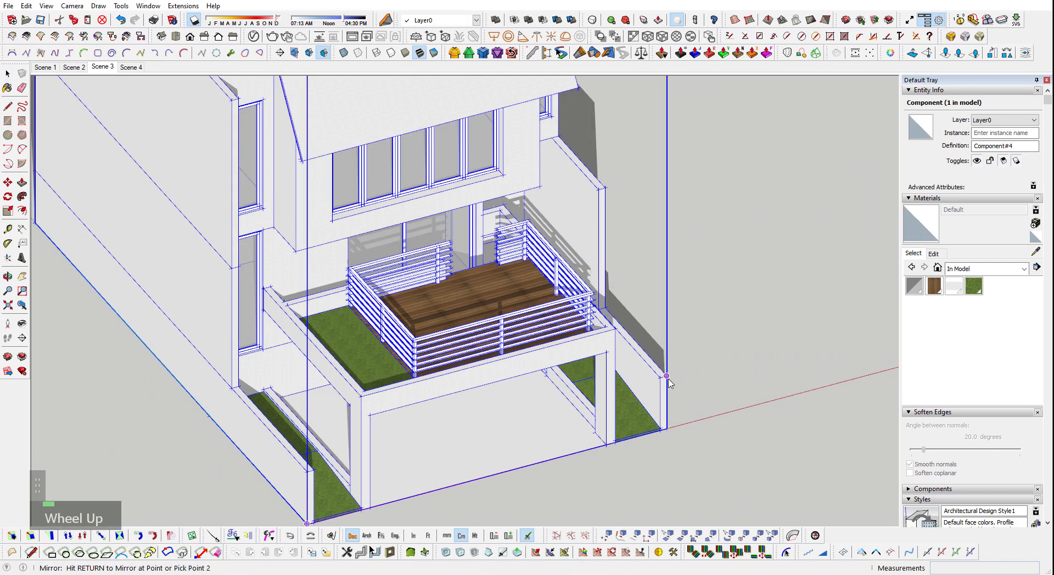
pyautogui.doubleClick(668, 378)
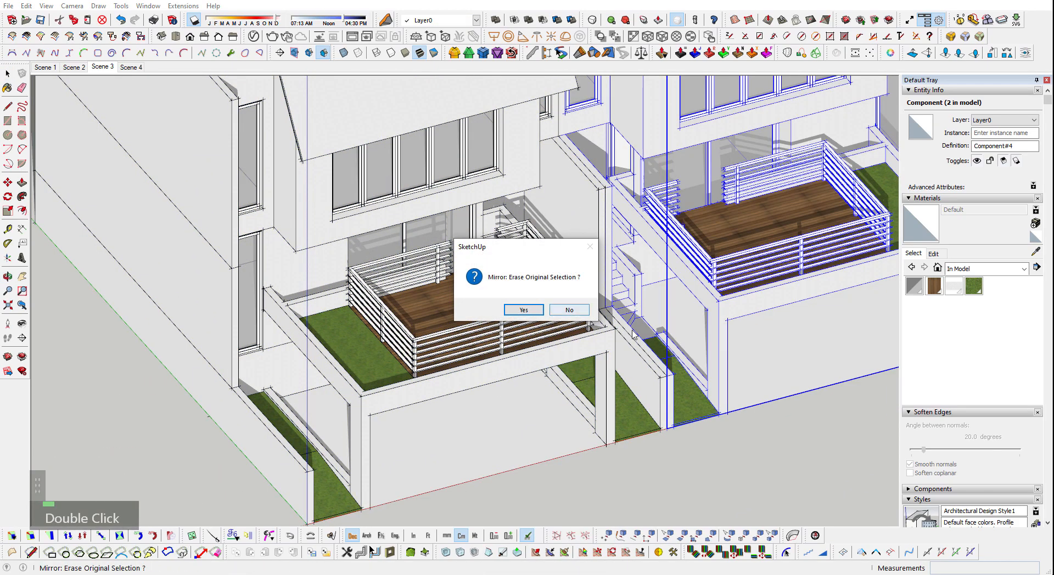
pyautogui.click(569, 310)
# - Move the mirrored house 15 cm back toward the original so their party walls overlap
pyautogui.press('m')
pyautogui.click(687, 331)
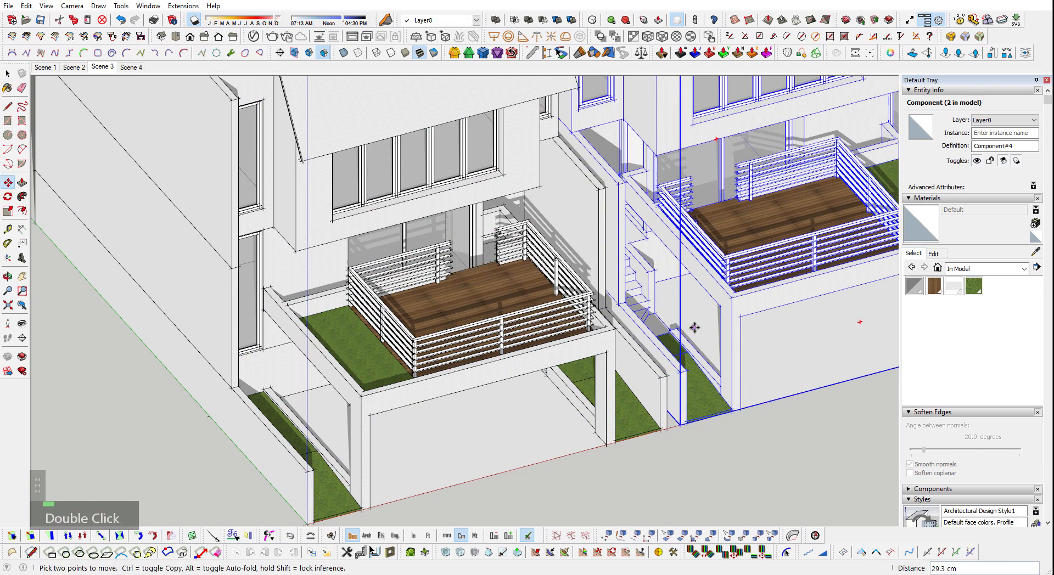
pyautogui.write('-15')
pyautogui.press('Return')
# - Copy both houses along the red axis and place the copied pair directly beside the mirrored house
pyautogui.hotkey('shift', 'z')
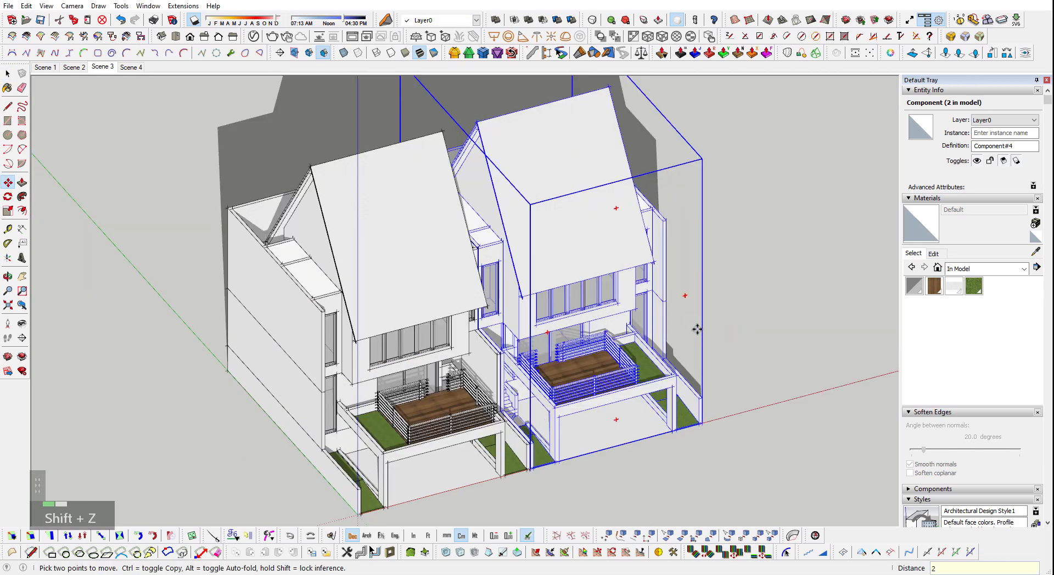
pyautogui.moveTo(696, 329); pyautogui.dragTo(576, 292, button='middle')
pyautogui.press('space')
pyautogui.moveTo(600, 330); pyautogui.dragTo(411, 469)
pyautogui.moveTo(363, 407); pyautogui.dragTo(440, 460, button='middle')
pyautogui.scroll(3, 440, 460)
pyautogui.press('n')
pyautogui.press('m')
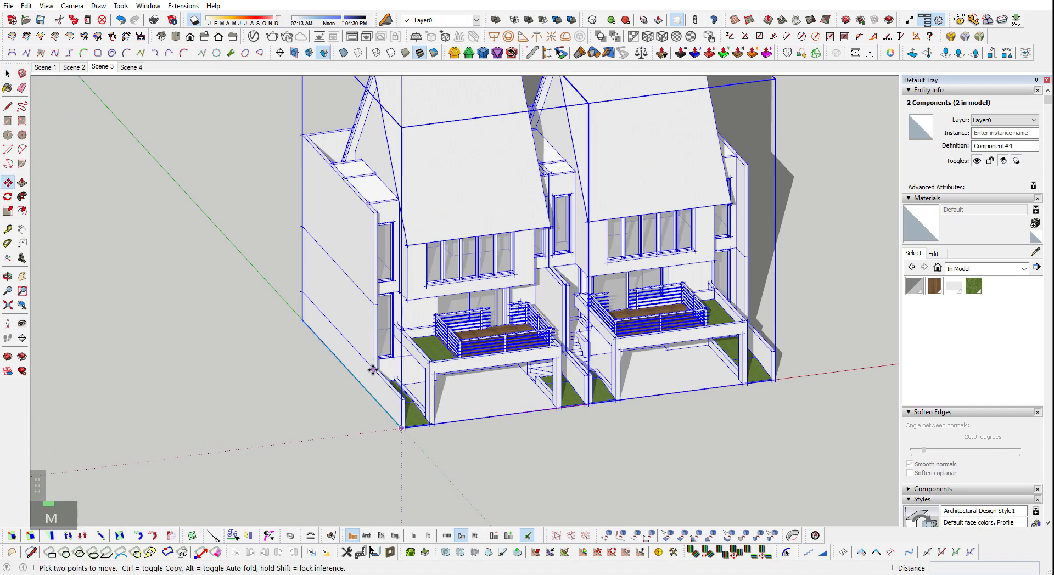
pyautogui.click(372, 370)
pyautogui.press('ctrl')
pyautogui.scroll(4, 757, 301)
pyautogui.moveTo(785, 320); pyautogui.dragTo(724, 354, button='middle')
pyautogui.scroll(3, 720, 361)
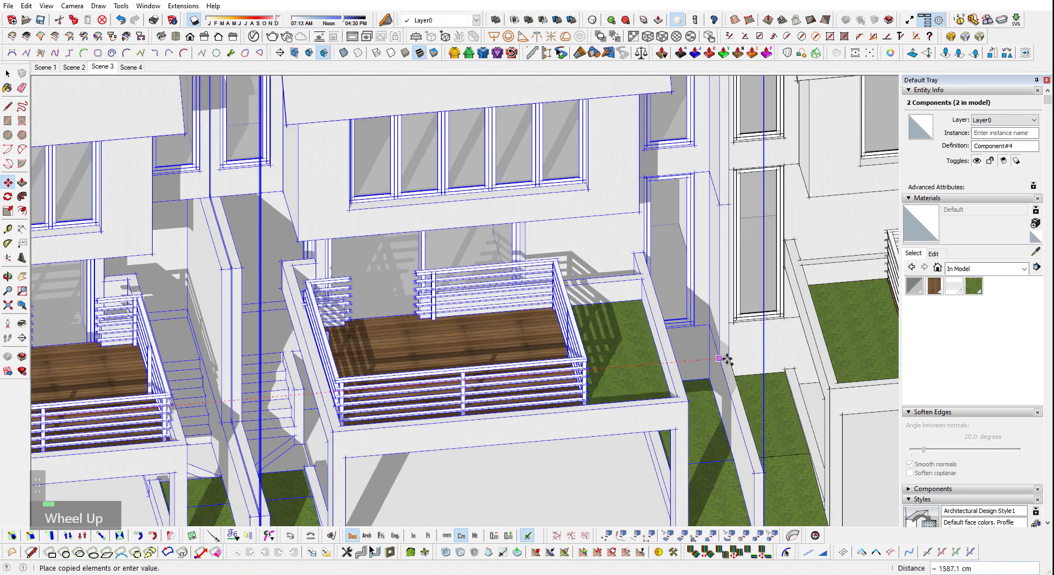
pyautogui.doubleClick(760, 340)
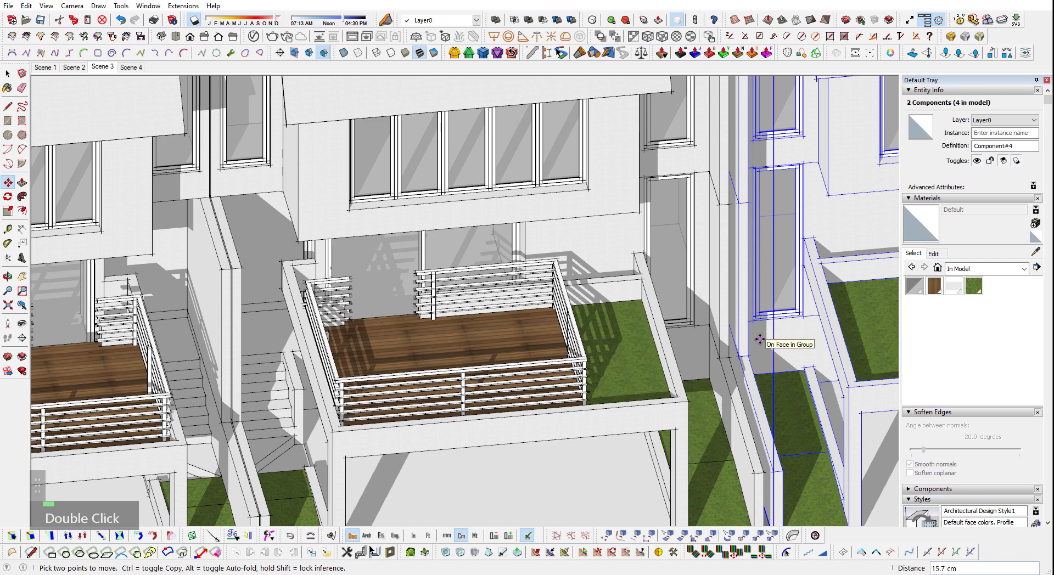
# - Examine the row of four houses in the front view and in perspective
pyautogui.hotkey('shift', 'z')
pyautogui.scroll(-1, 760, 339)
pyautogui.moveTo(760, 340); pyautogui.dragTo(553, 254, button='middle')
pyautogui.hotkey('shift', 'f')
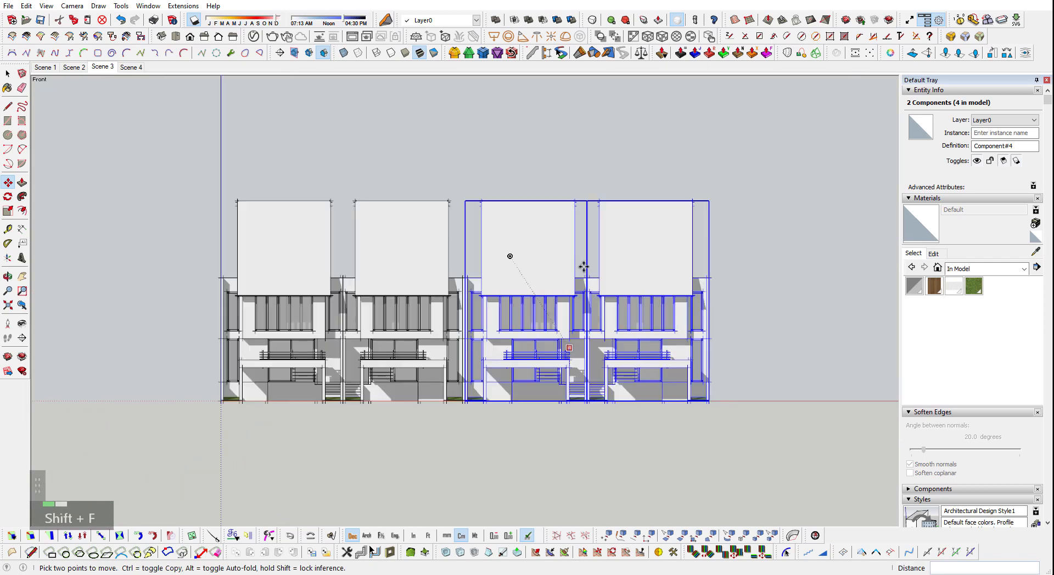
pyautogui.hotkey('shift', 'z')
pyautogui.press('space')
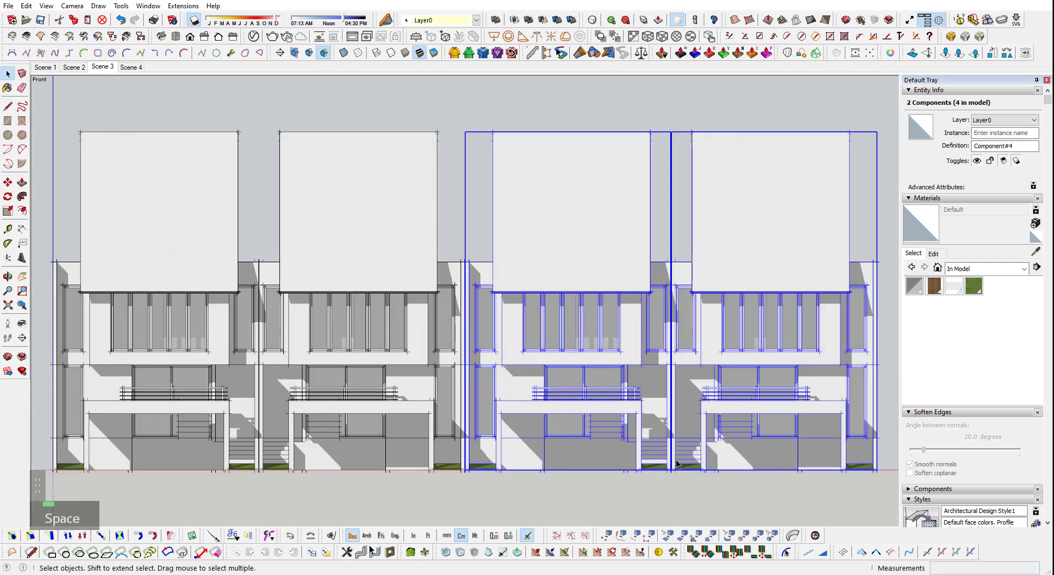
pyautogui.moveTo(203, 324); pyautogui.dragTo(528, 419, button='middle')
pyautogui.hotkey('shift', 'z')
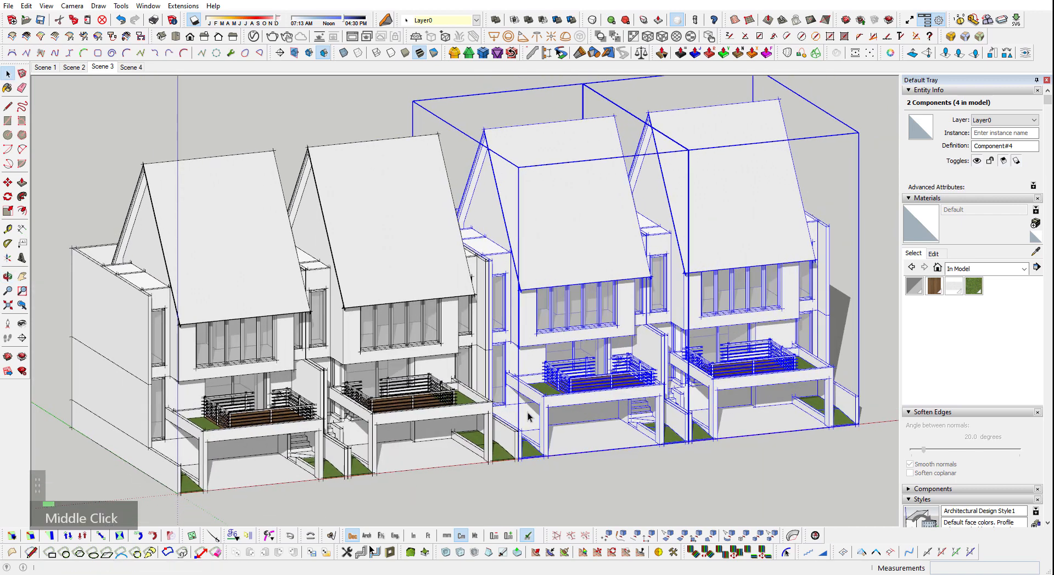
# - Clear the selection, save the model and inspect the row of houses from its far end
pyautogui.click(660, 489)
pyautogui.hotkey('ctrl', 's')
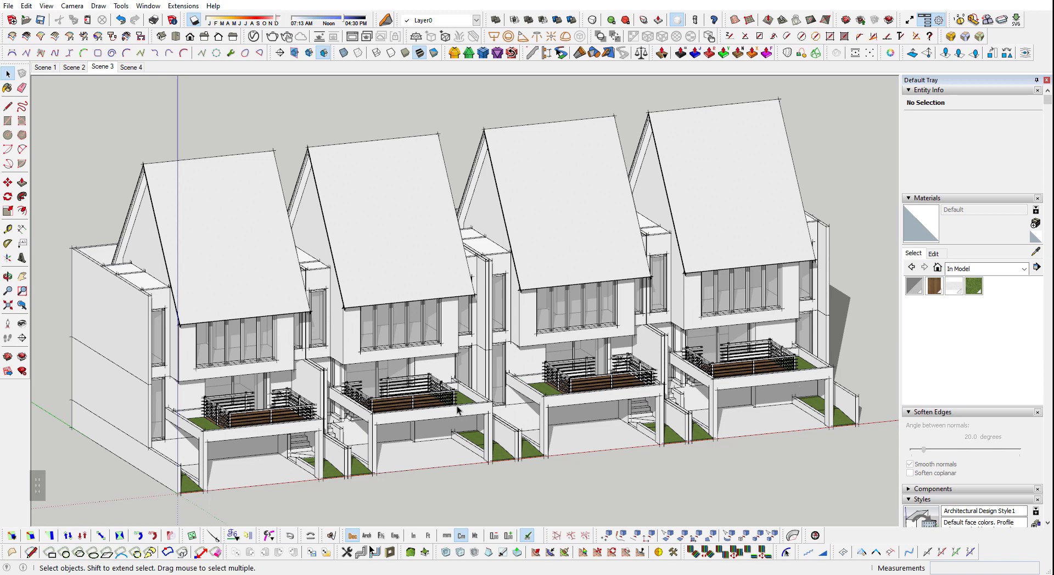
pyautogui.moveTo(687, 475)
pyautogui.mouseDown(button='middle')
pyautogui.moveTo(431, 461)
pyautogui.moveTo(319, 467)
pyautogui.moveTo(360, 452)
pyautogui.moveTo(301, 479)
pyautogui.mouseUp(button='middle')
pyautogui.scroll(5, 714, 352)
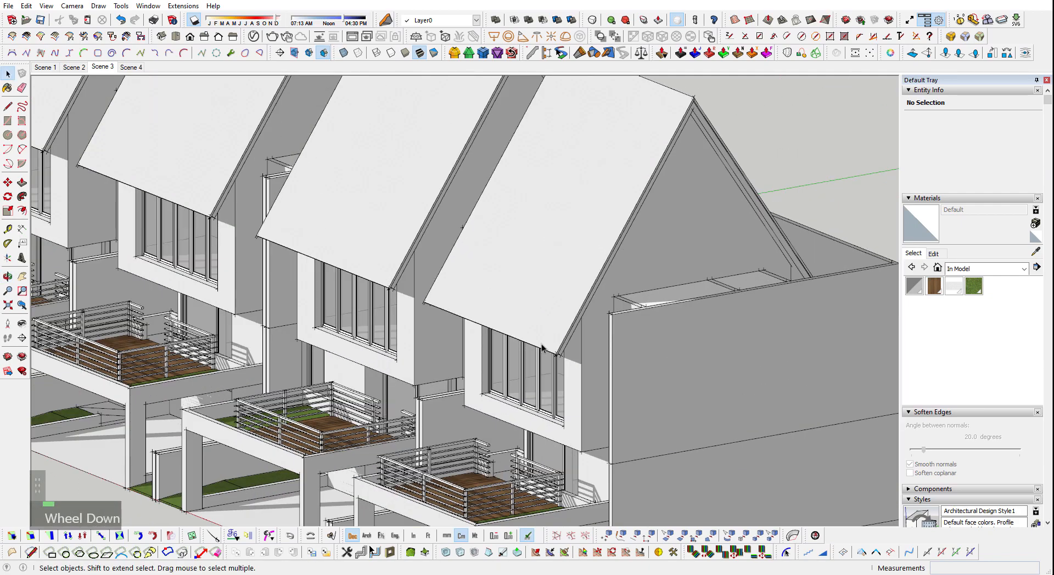
pyautogui.scroll(-2, 542, 347)
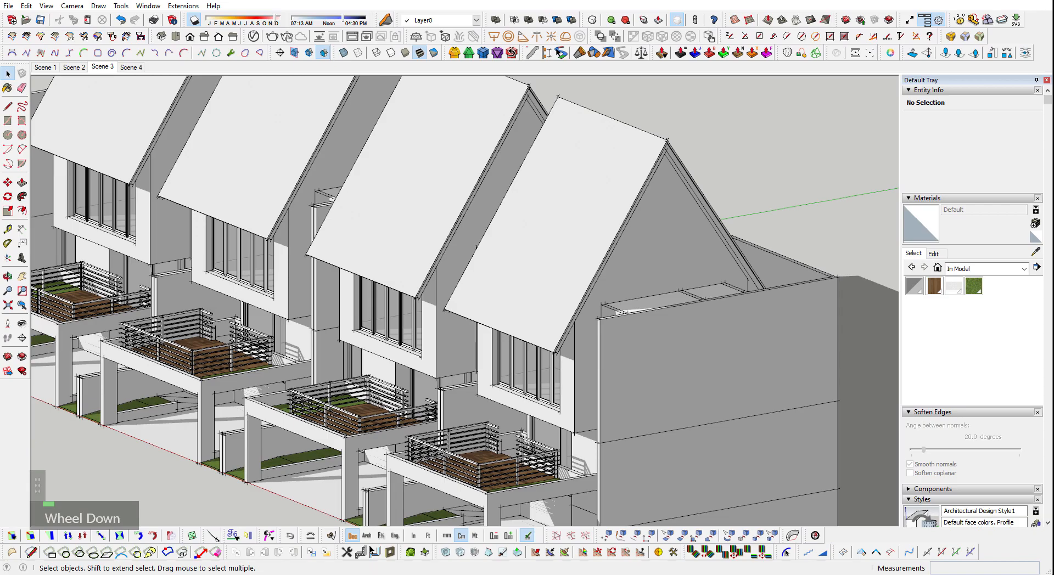